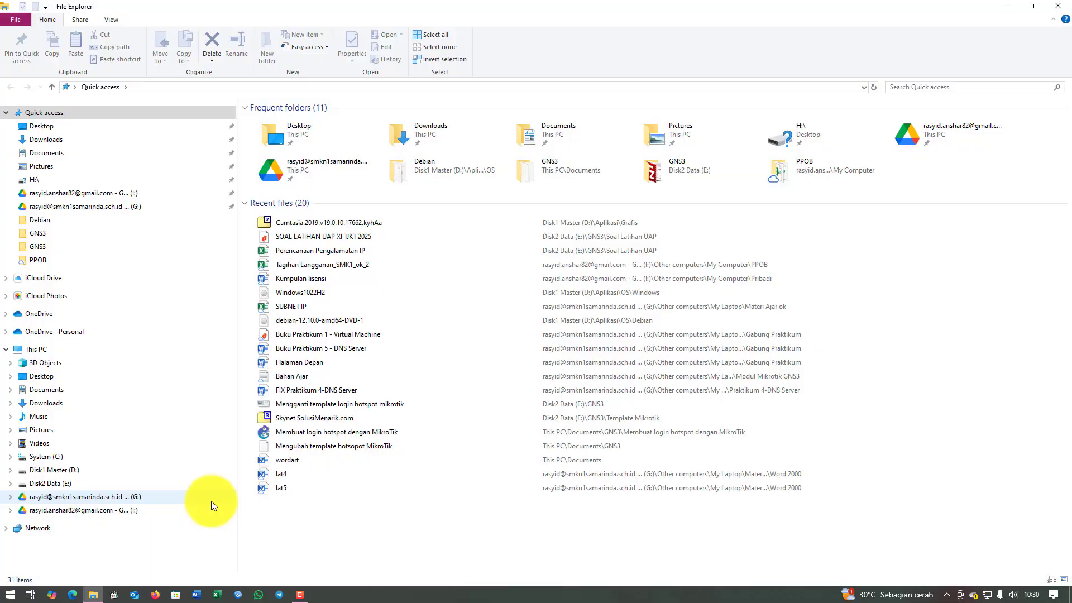
Open the SOAL LATIHAN UAP XI TJKT 2025 exam PDF from E:\GNS3\Soal Latihan UAP in Nitro Pro.
click(53, 483)
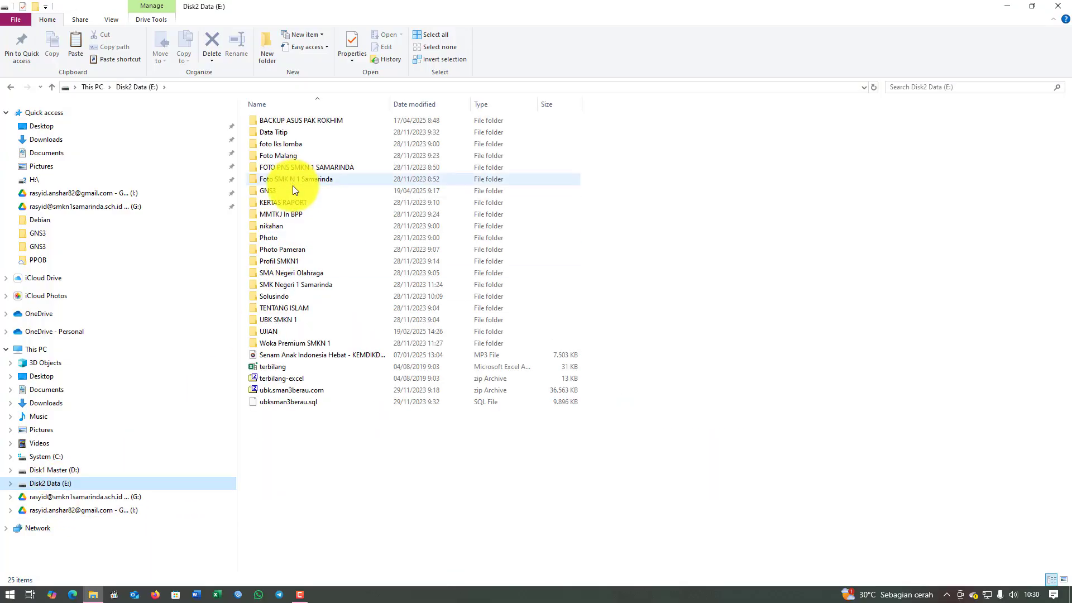
double_click(272, 191)
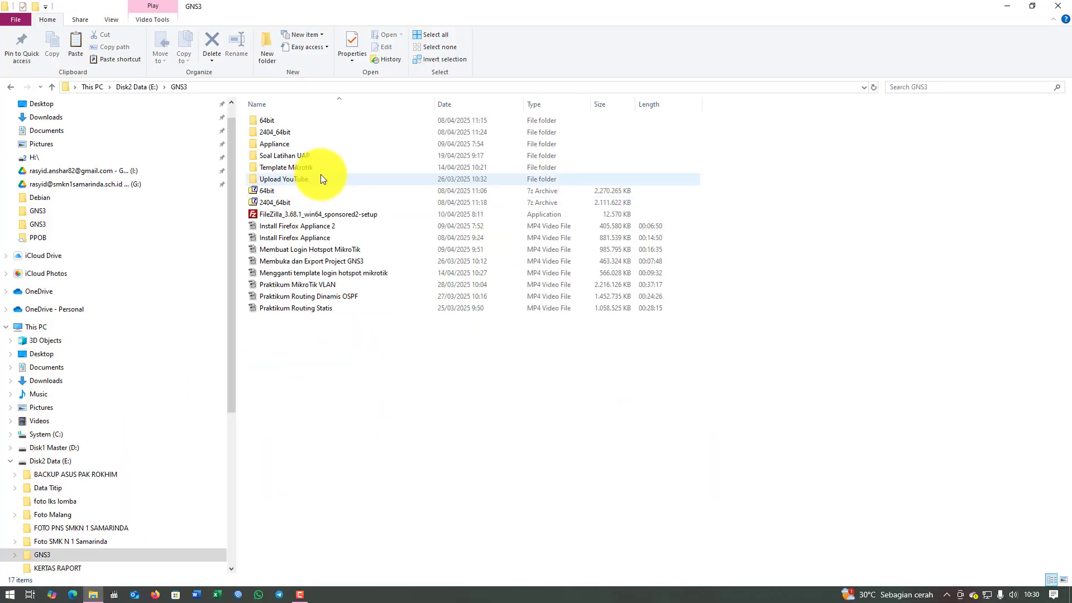
double_click(290, 156)
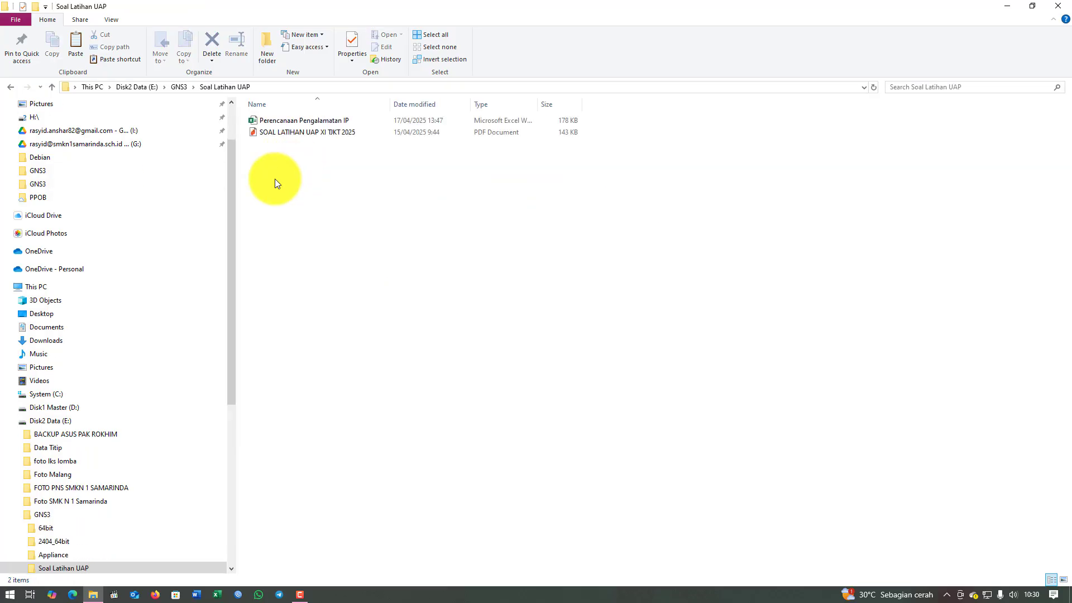
double_click(278, 133)
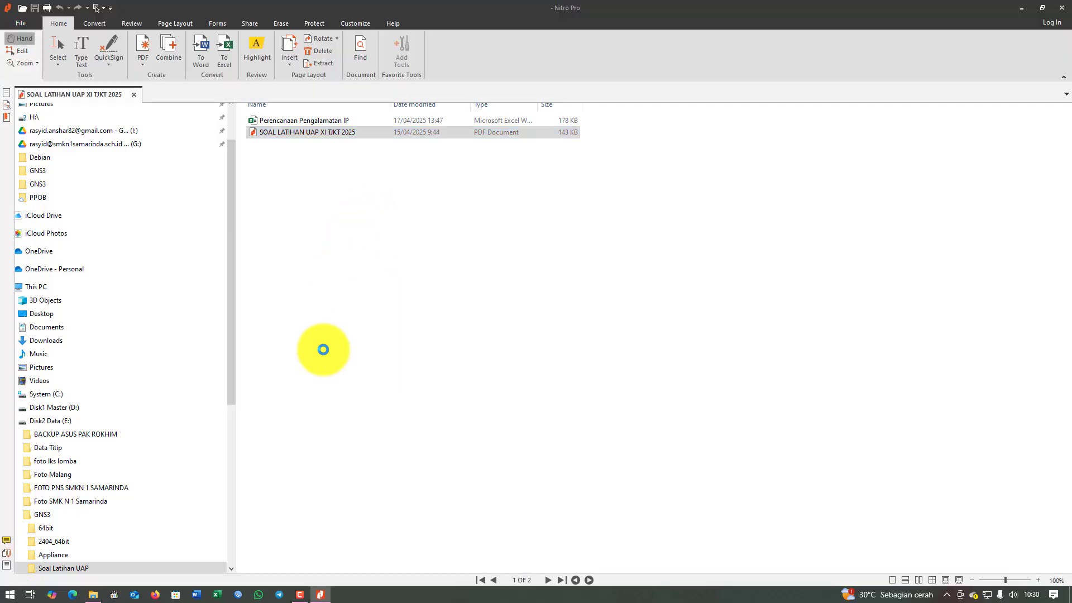
click(93, 595)
click(274, 122)
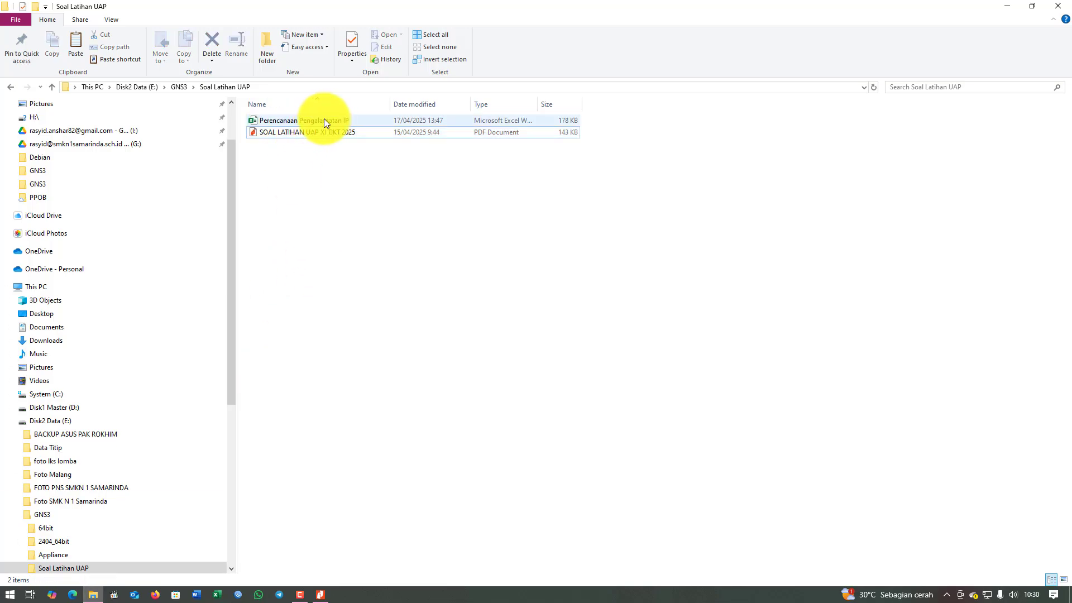
Open the Perencanaan Pengalamatan IP workbook maximized in Excel, check cells A1–A2, and return to the PDF.
double_click(304, 120)
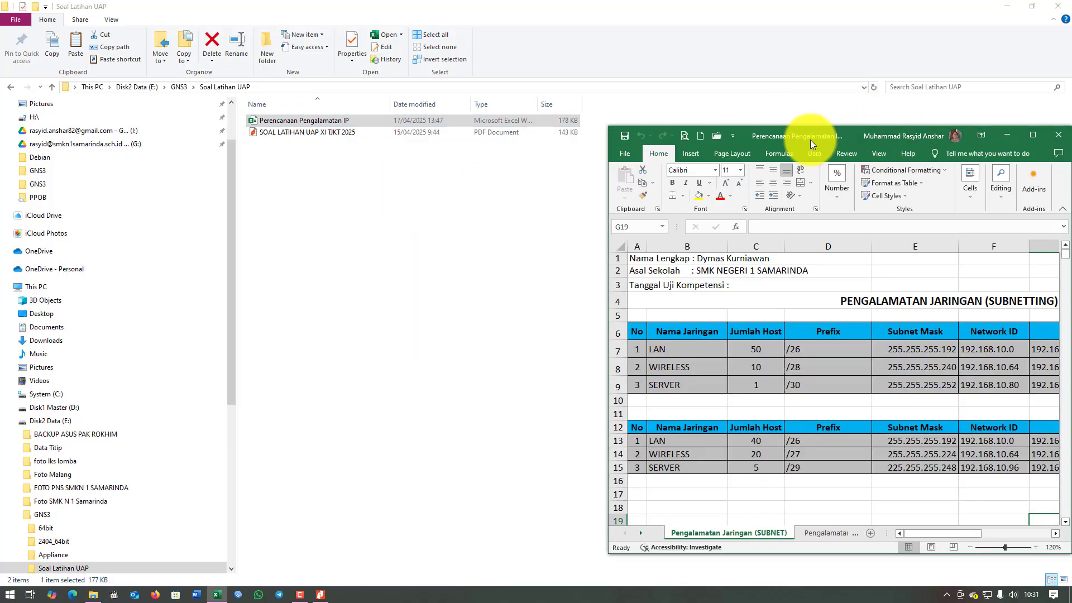
double_click(809, 140)
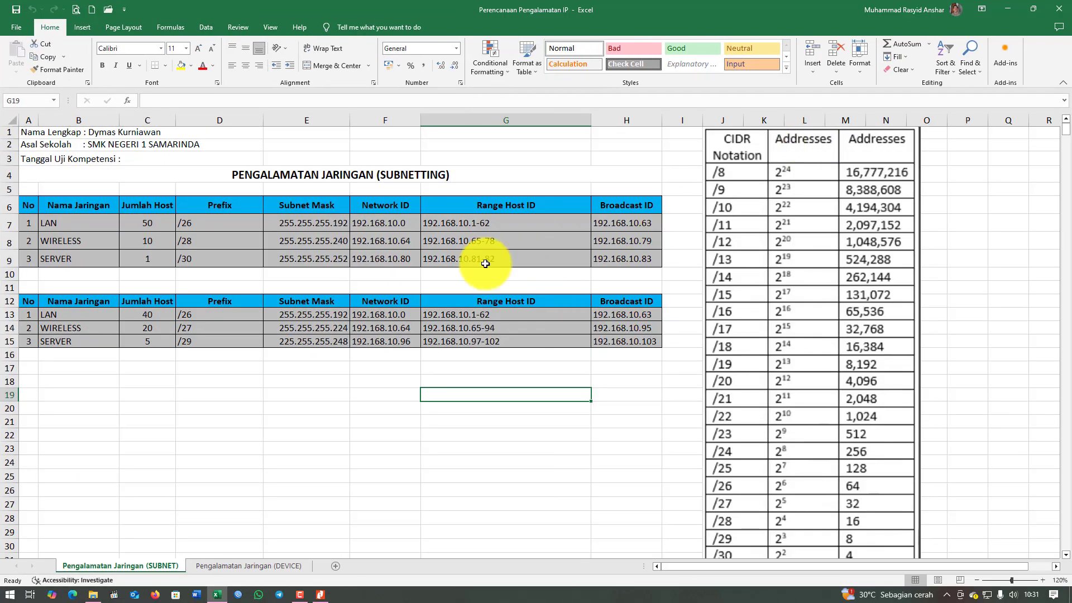
click(100, 133)
click(106, 144)
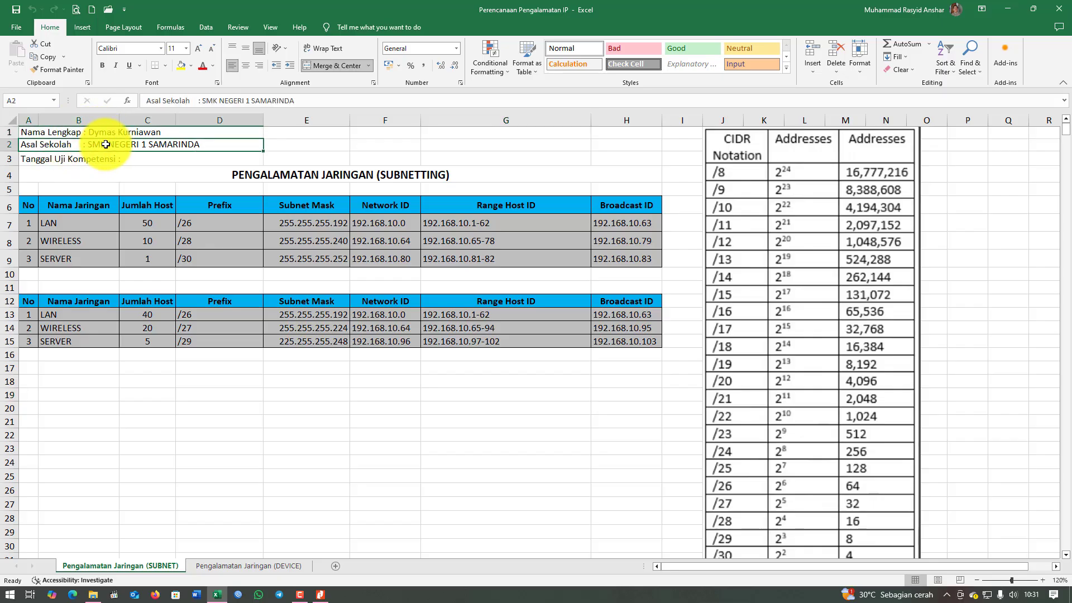
click(118, 132)
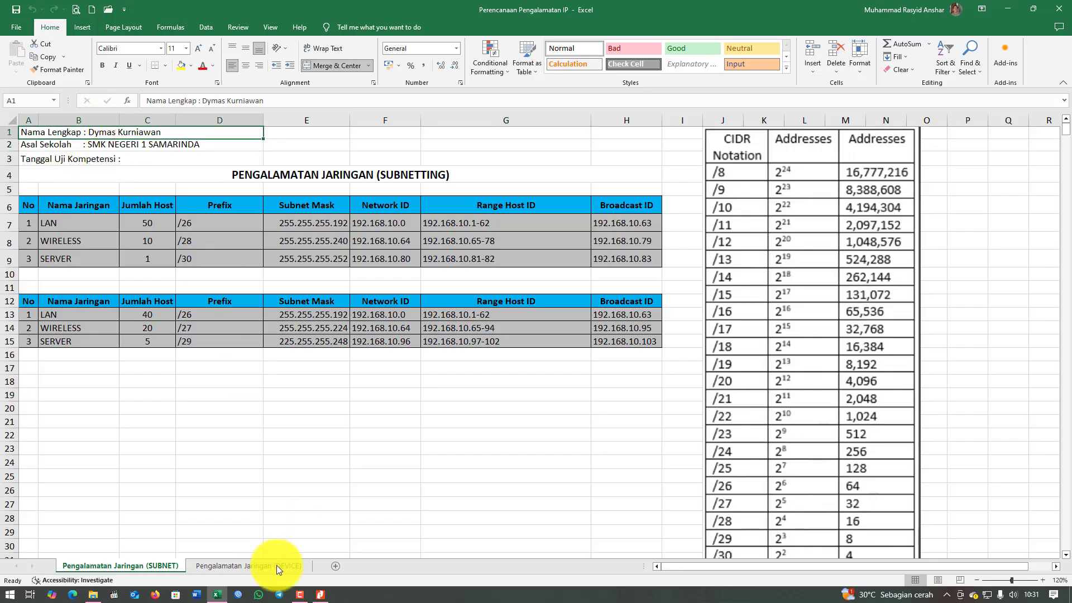
click(321, 595)
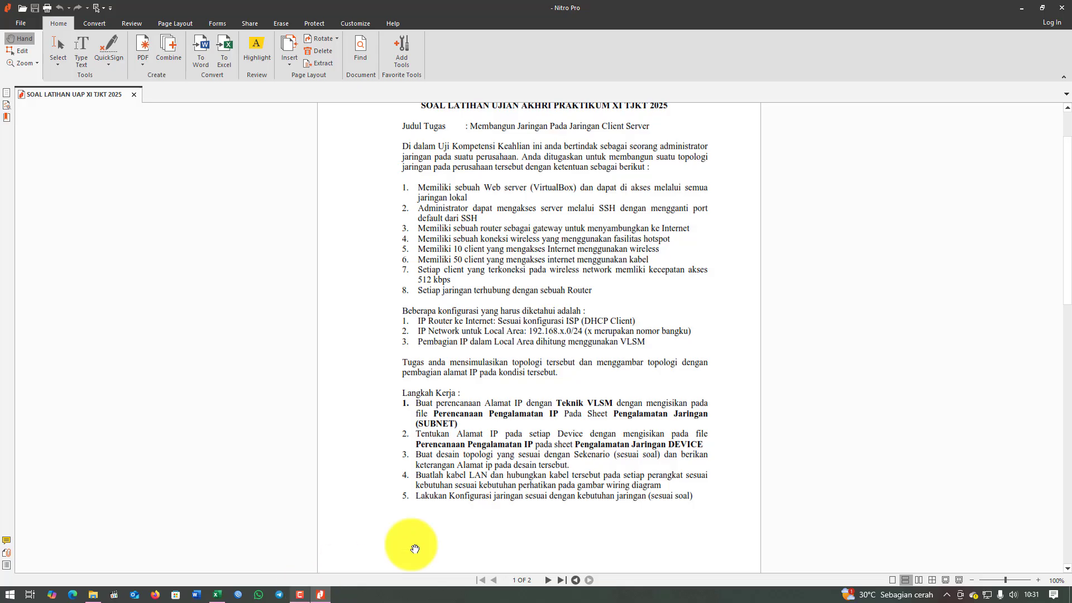
Review exam items 1–2 (web server, SSH on a changed port) and bring up Run with notepad.
scroll(703, 404, up, 3)
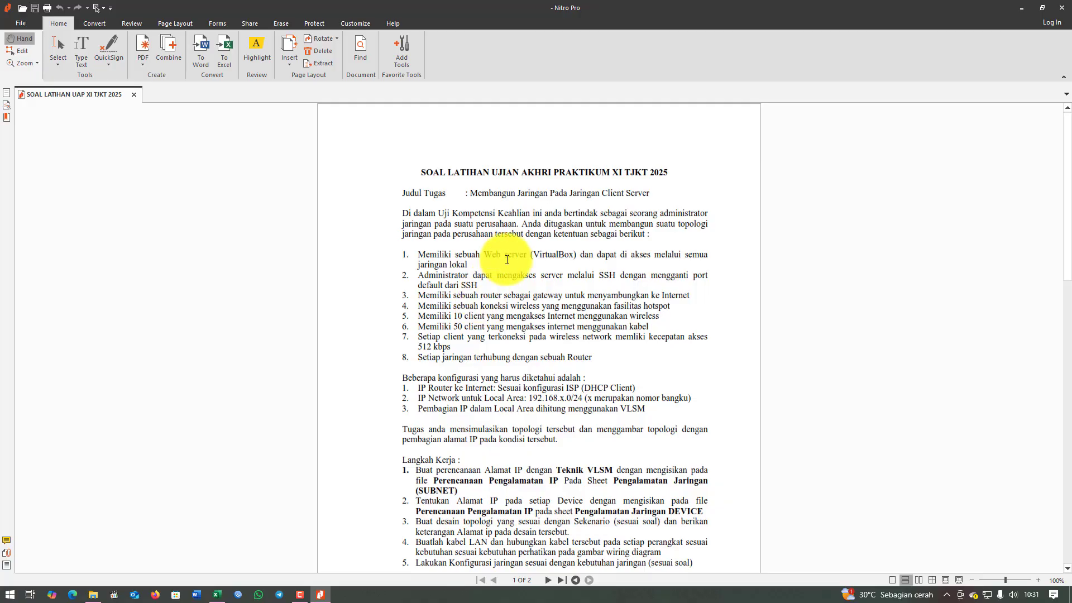
drag(491, 254, 665, 254)
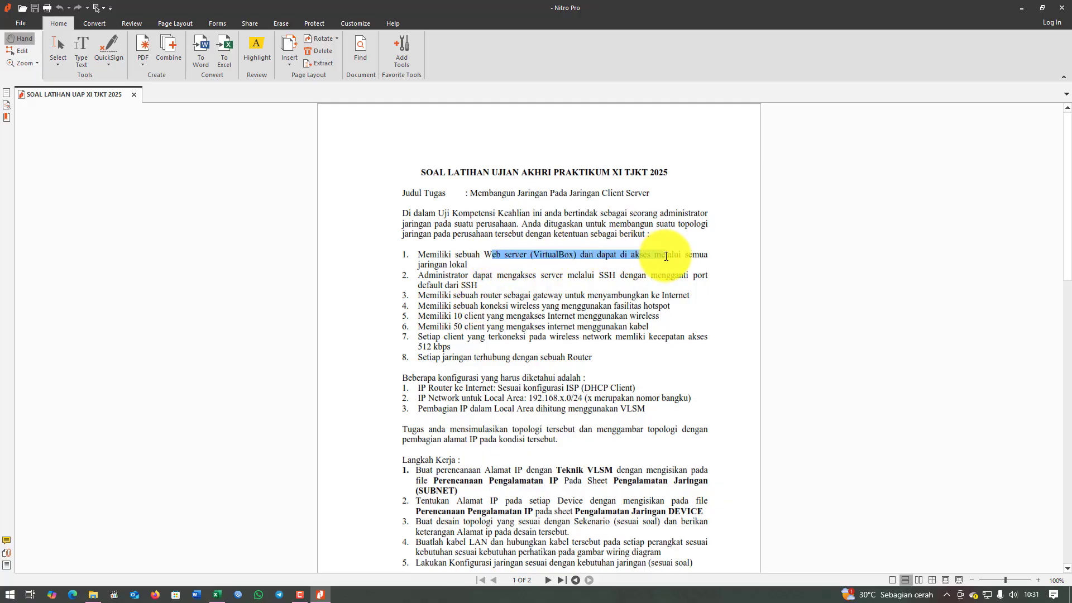
drag(588, 276, 646, 276)
drag(448, 289, 489, 287)
click(492, 286)
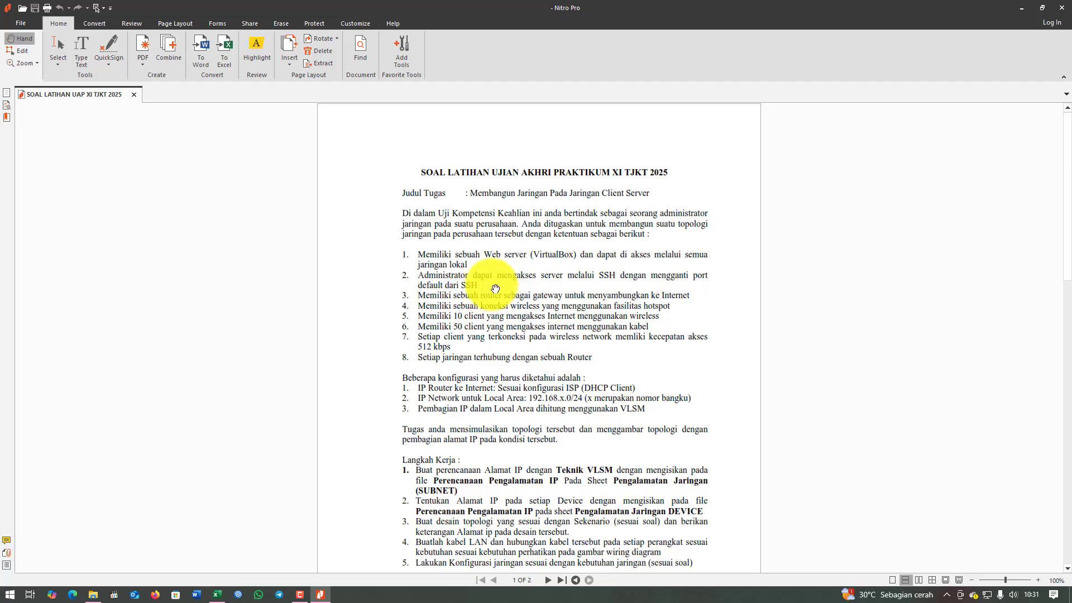
key(super+r)
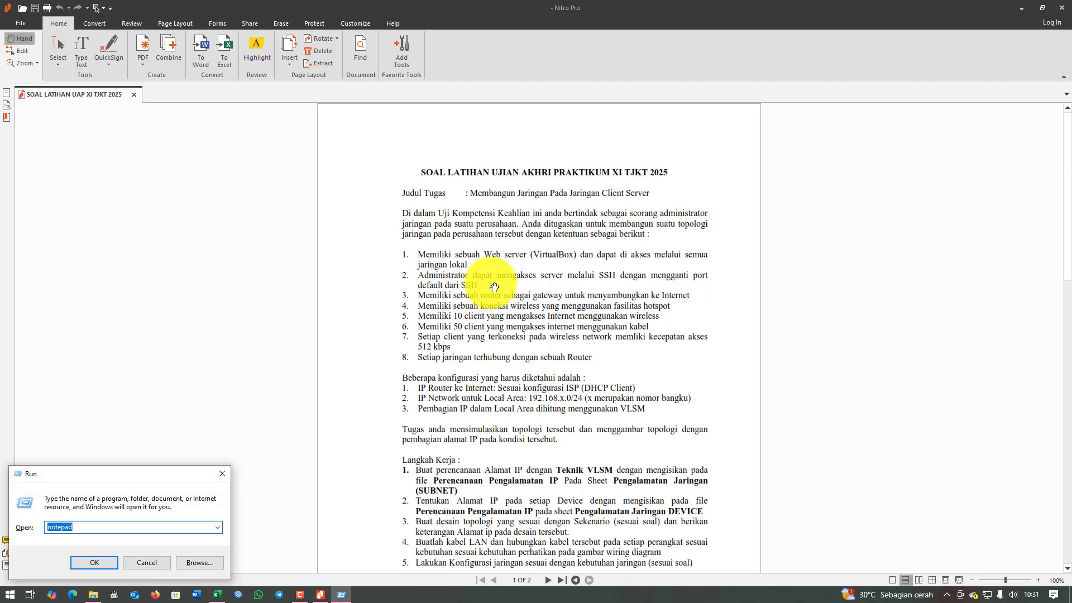
Launch Notepad beside the PDF and note '- web server' and 'ssh dengan port yang telah diganti'.
key(Return)
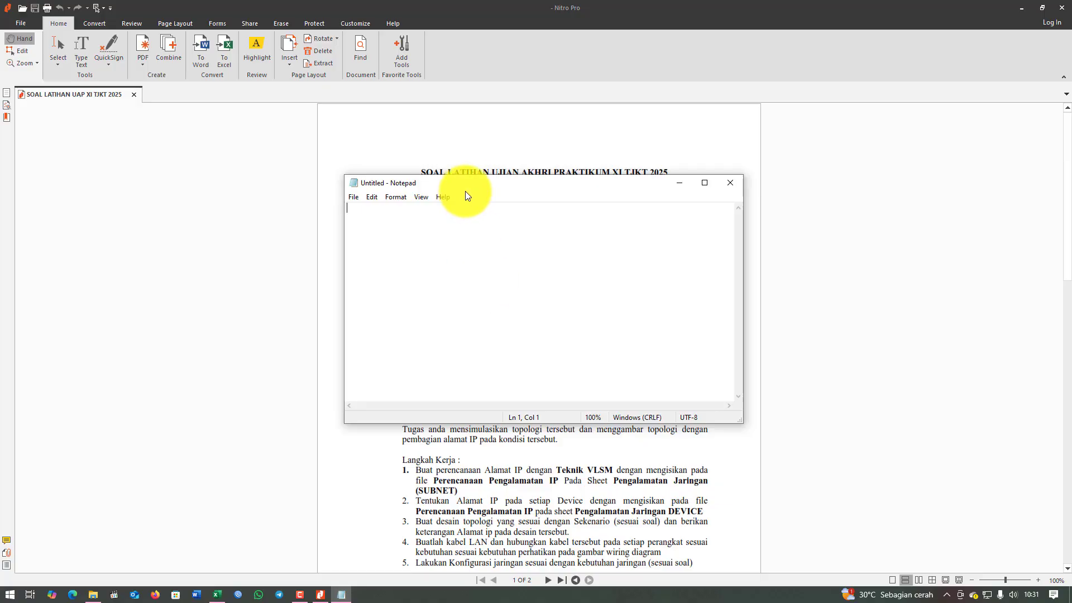
drag(499, 182, 850, 143)
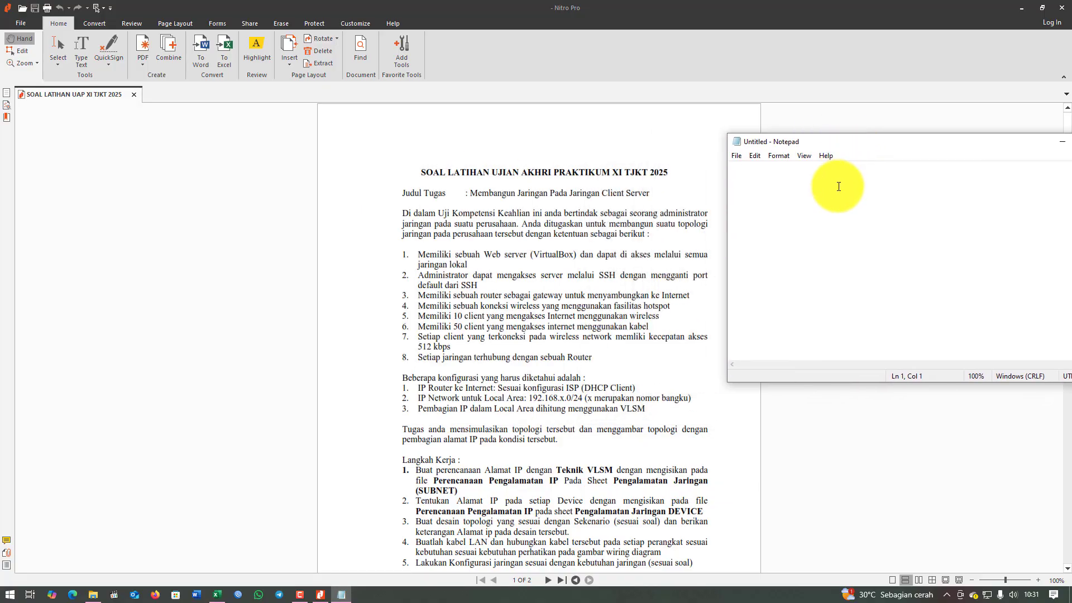
text(- web server)
text(ssh)
text( dengan port)
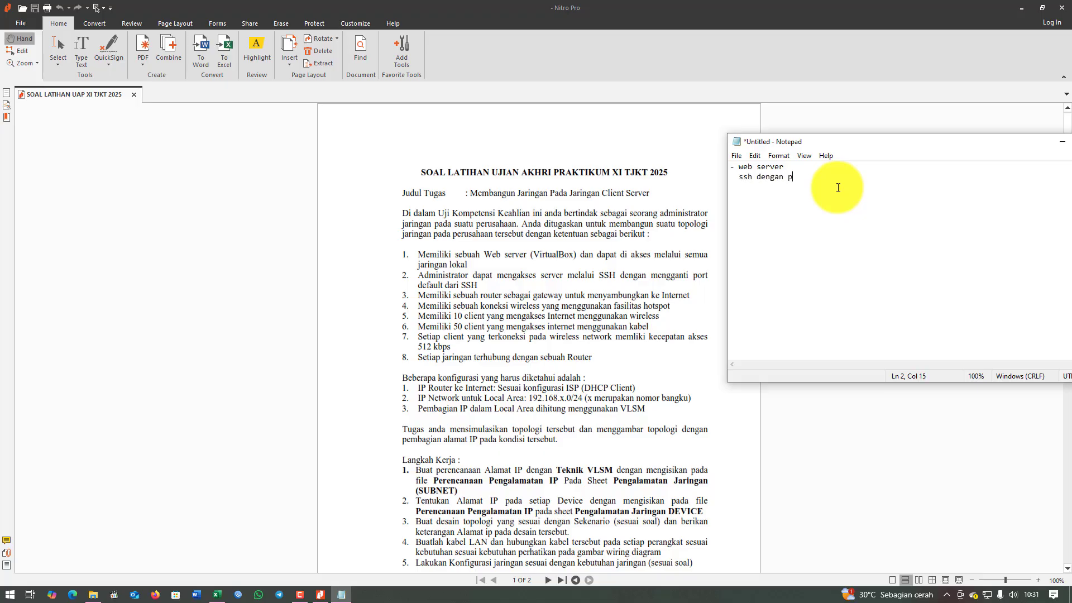
key(BackSpace)
key(BackSpace)
key(BackSpace)
text(rt yang telah diganti)
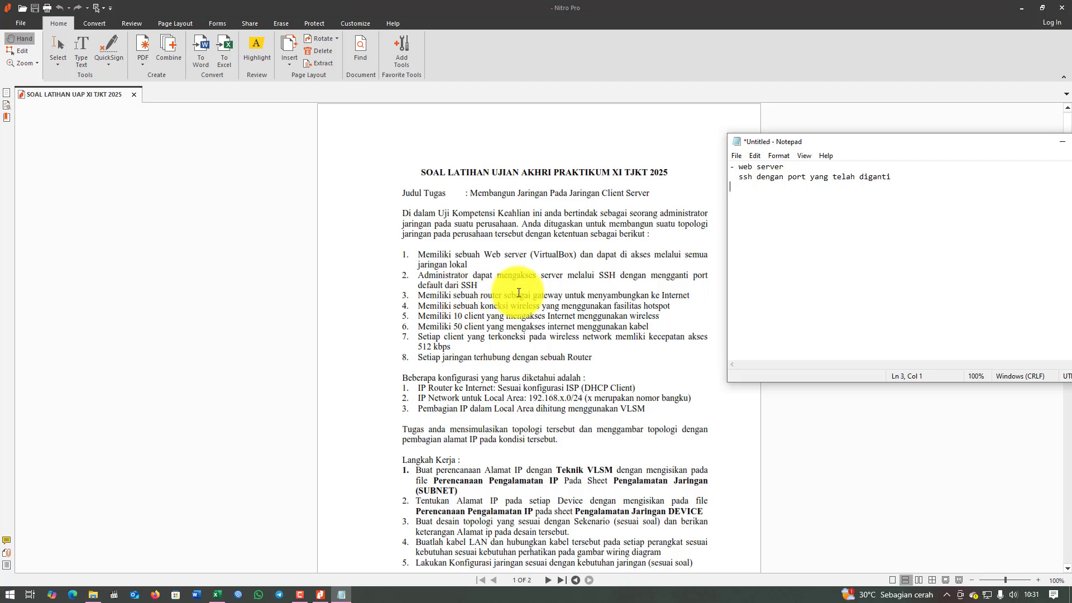
drag(495, 296, 682, 295)
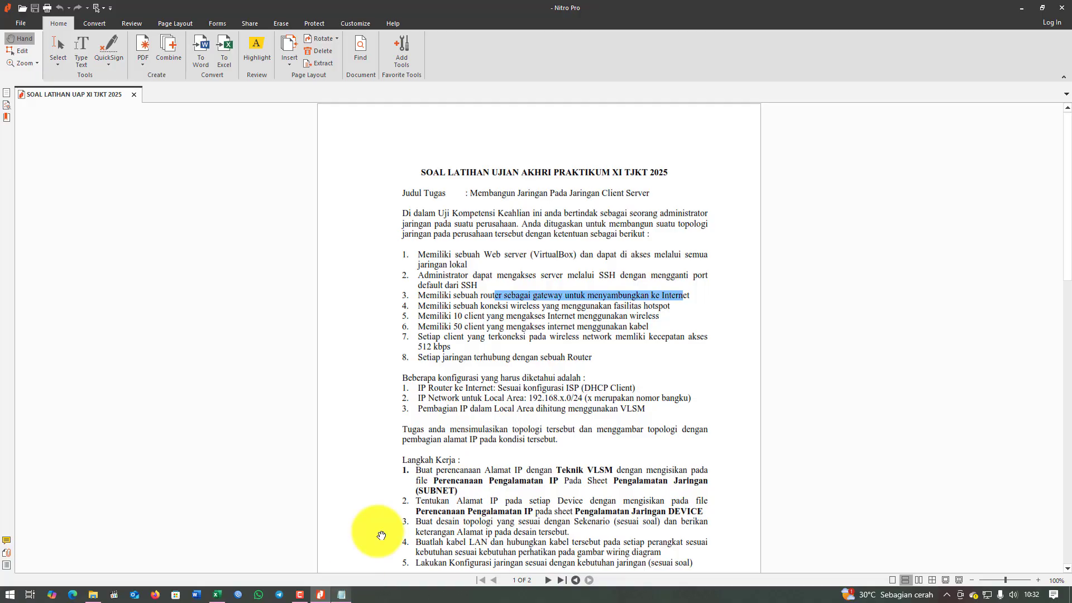
Restore the PDF window, hide Excel and Explorer, and add '- router gateway MikroTik' to the notes.
double_click(602, 8)
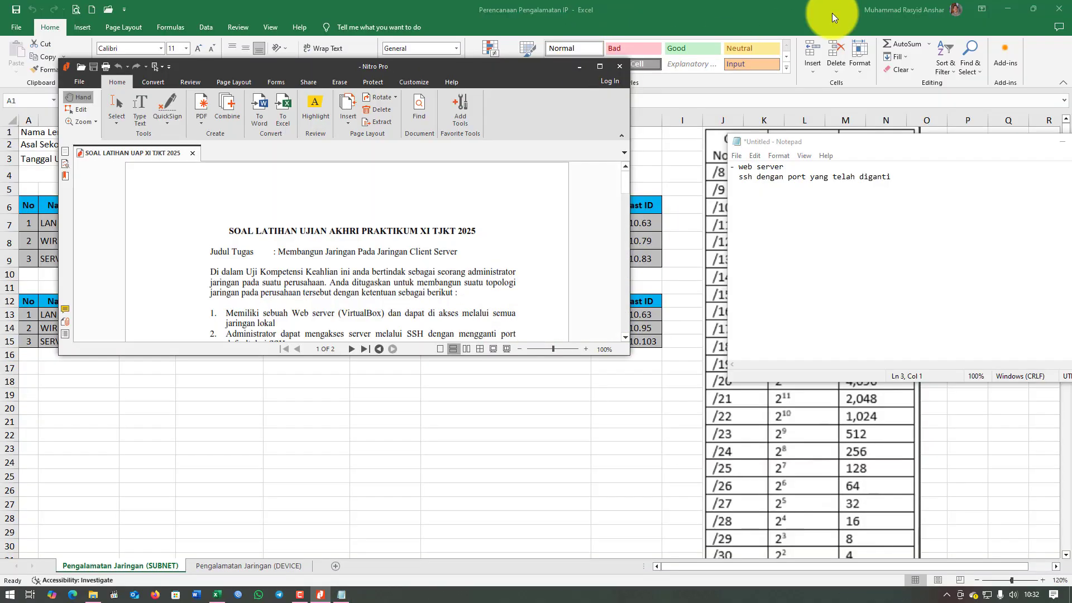
click(1012, 9)
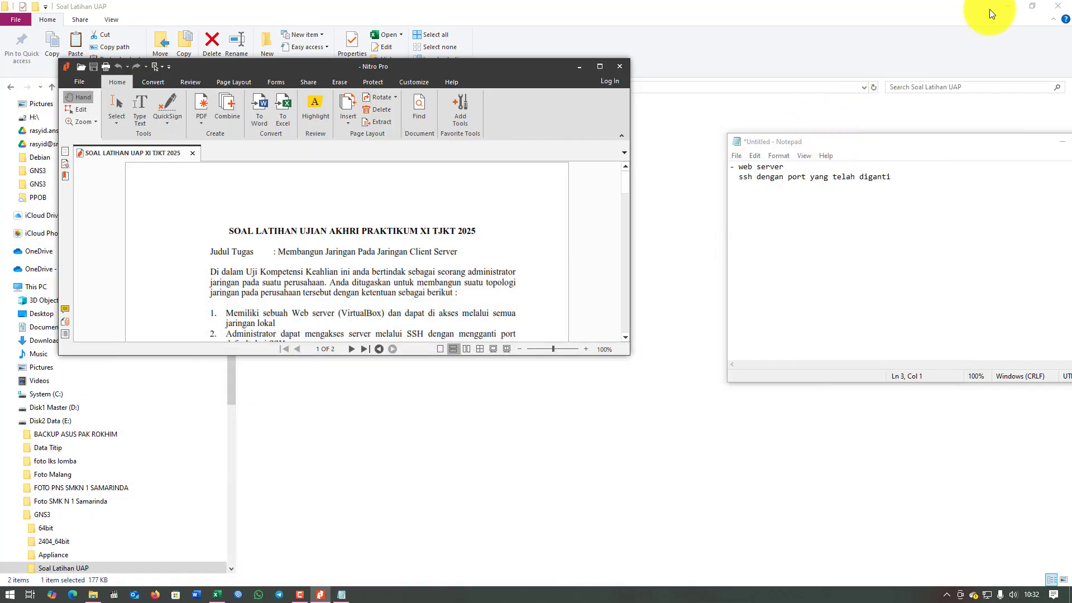
click(1007, 7)
drag(809, 148, 725, 89)
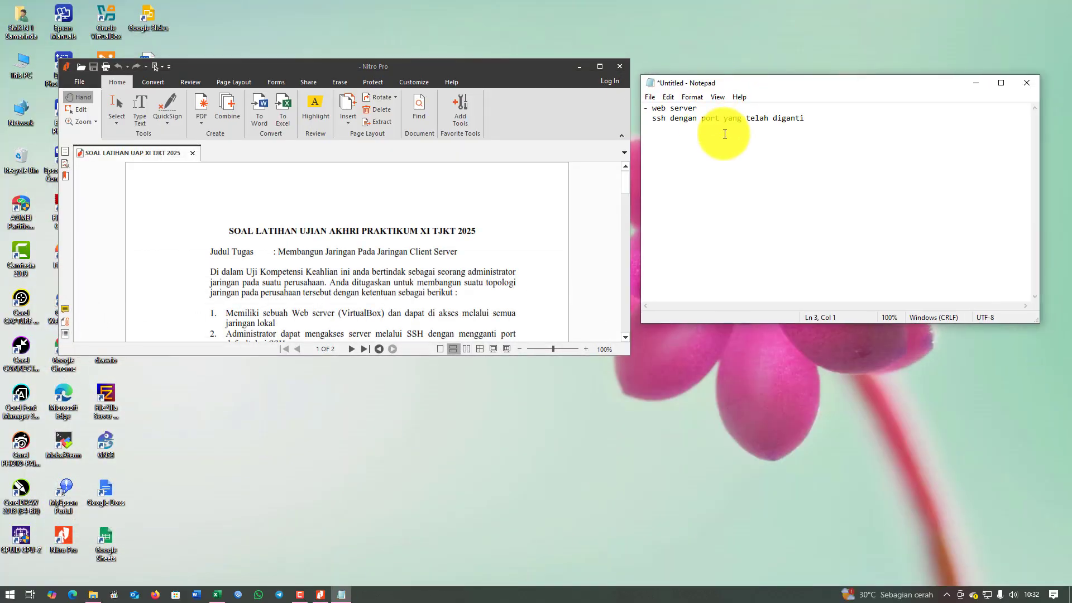
text(- router gateway)
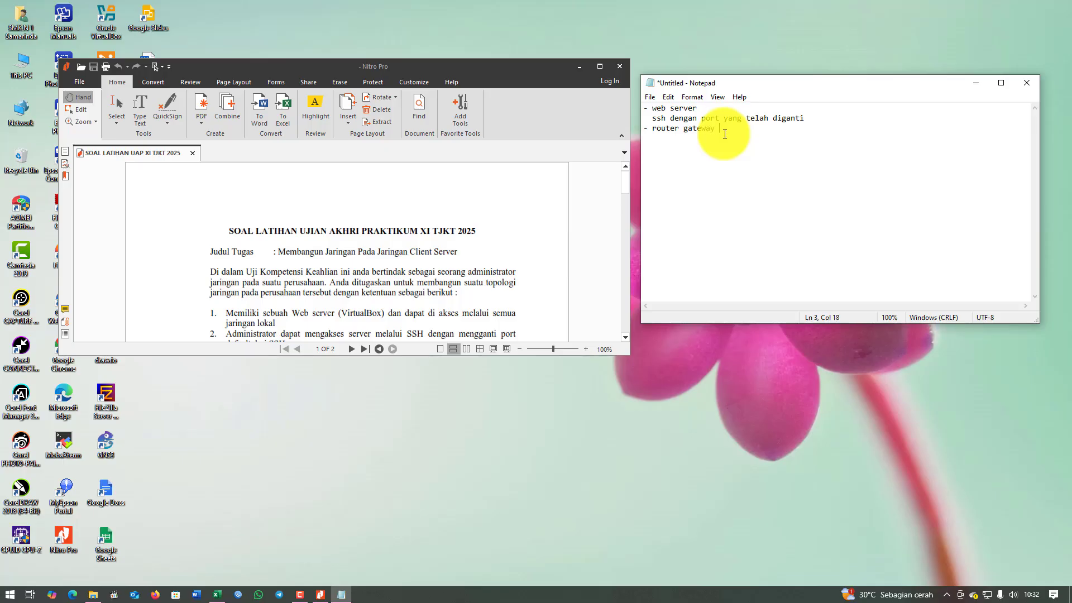
text( MikroTik)
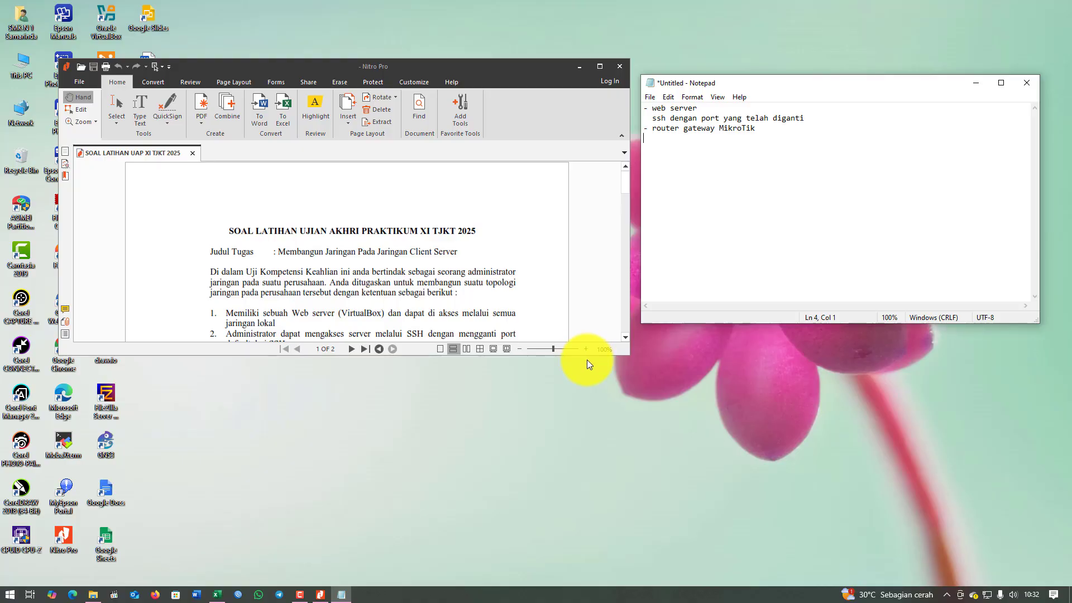
Make the PDF window taller and arrange it side by side with Notepad.
drag(592, 354, 577, 565)
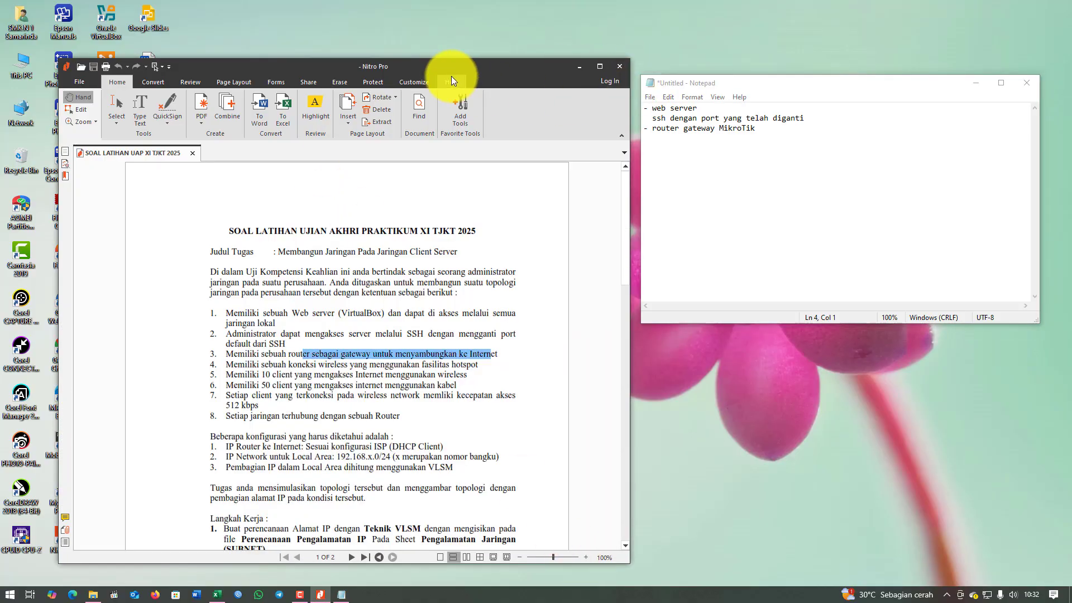
drag(450, 70, 418, 43)
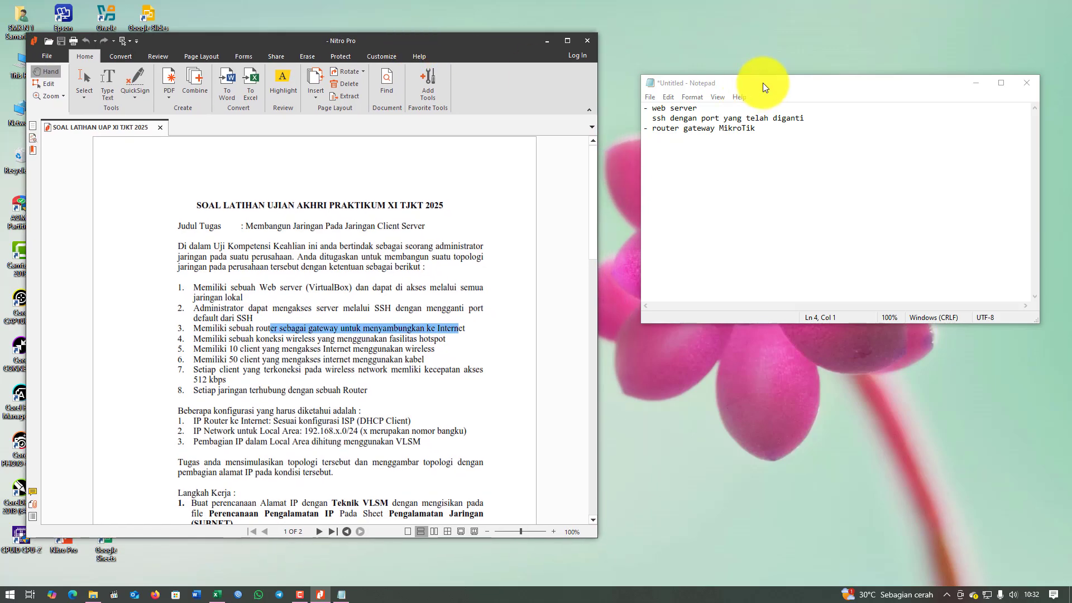
drag(763, 83, 745, 83)
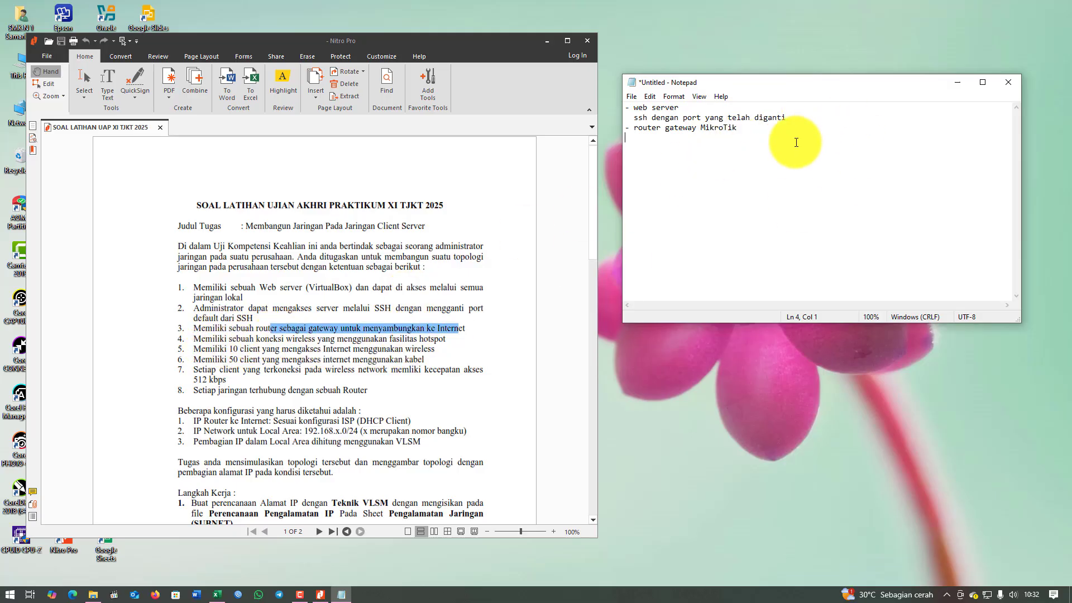
Add notes '- wireless hotspot = 10 client' and '- LAN = 50 client'.
text(ireless bhotspot)
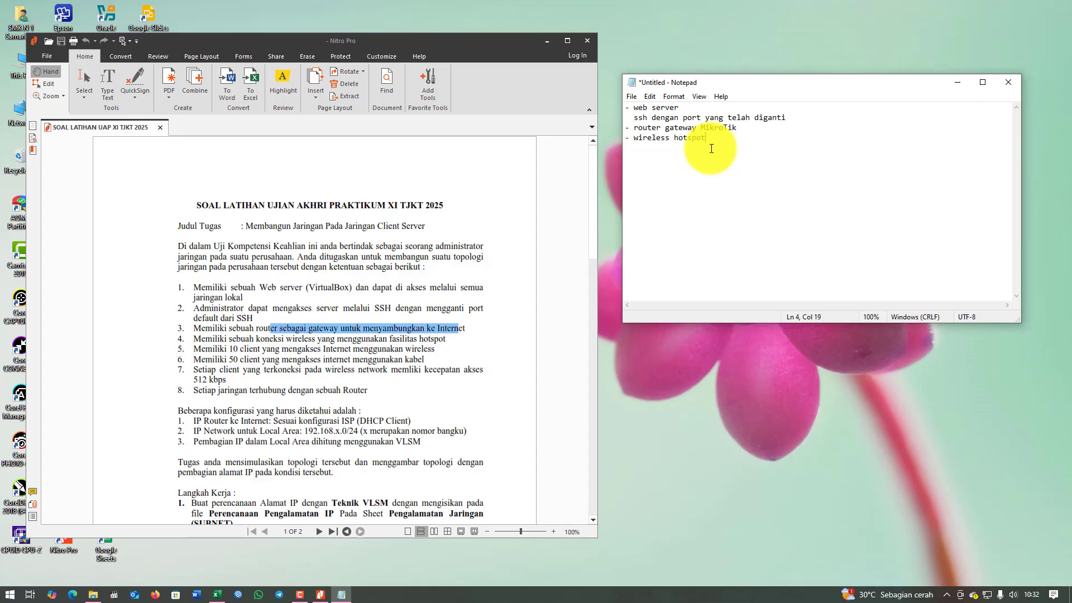
text(0 client)
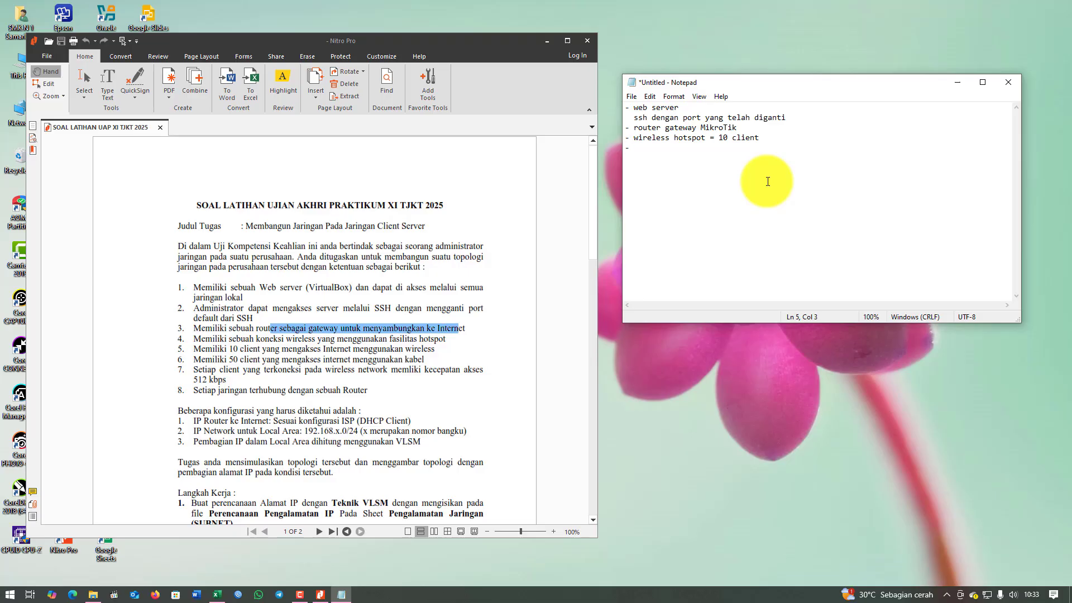
text(- )
text(lab)
key(BackSpace)
text(LAN)
text(50 cli)
key(BackSpace)
key(BackSpace)
key(BackSpace)
key(BackSpace)
key(BackSpace)
text(0 client)
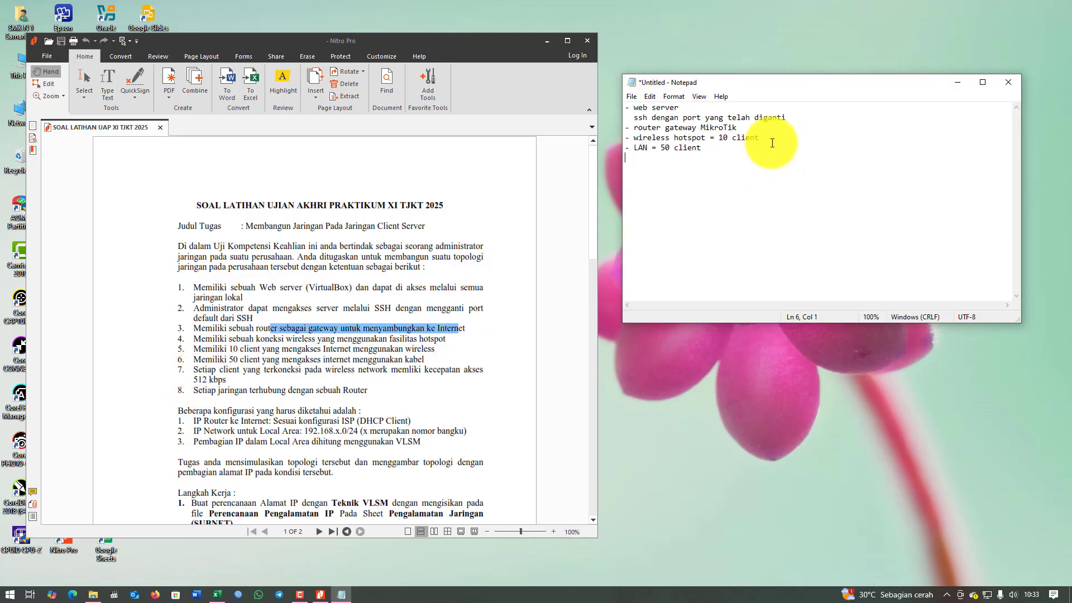
Append 'limitasi 512 kbps' to the wireless hotspot line.
click(790, 139)
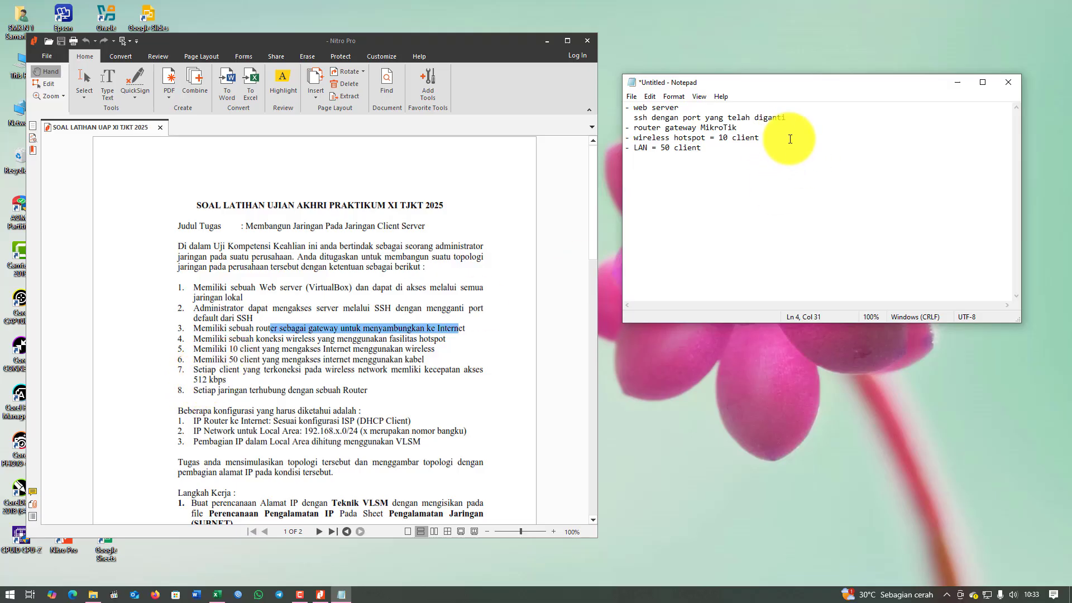
text(;o,)
key(BackSpace)
key(BackSpace)
text(limitasi 512 kbps)
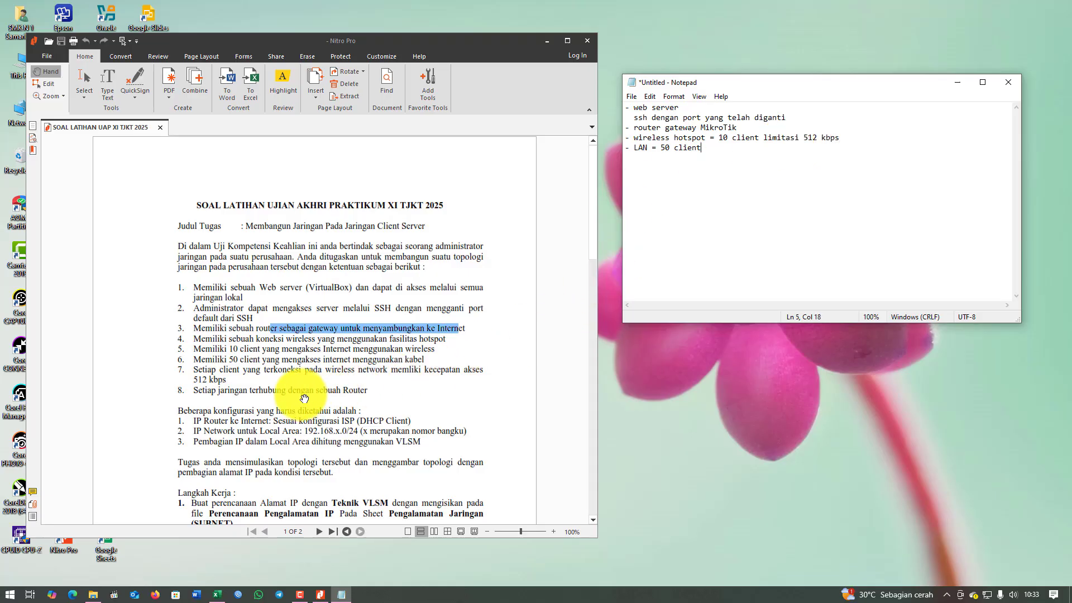
drag(258, 421, 385, 422)
click(695, 172)
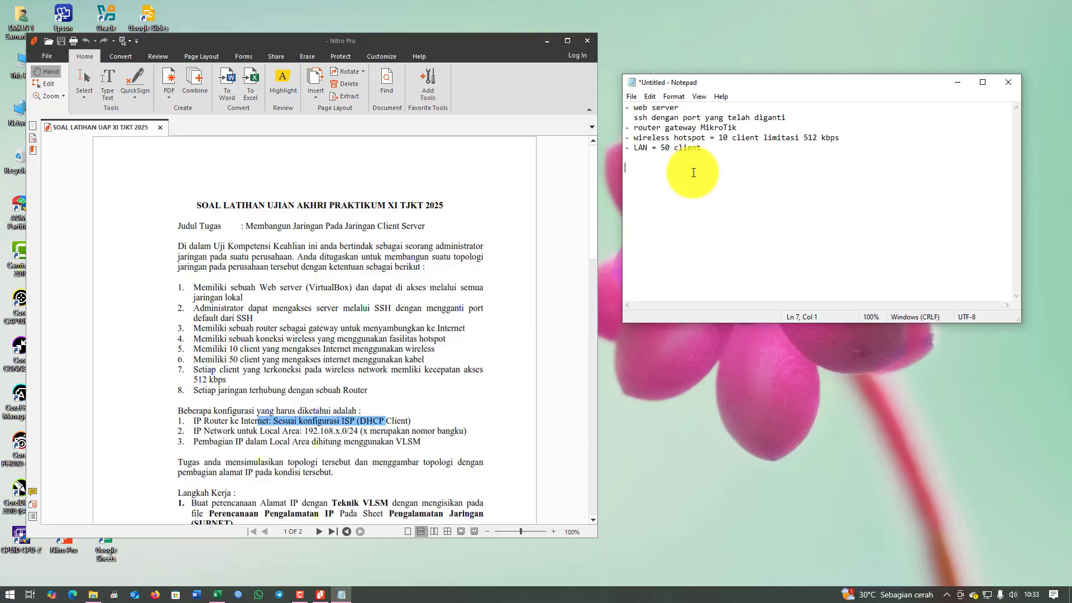
Add a MikroTik section noting 'ether 1 = DHCP client'.
text(Mikro)
text(Tik )
text(ether)
text( 1 = DHCP)
text( client)
click(335, 434)
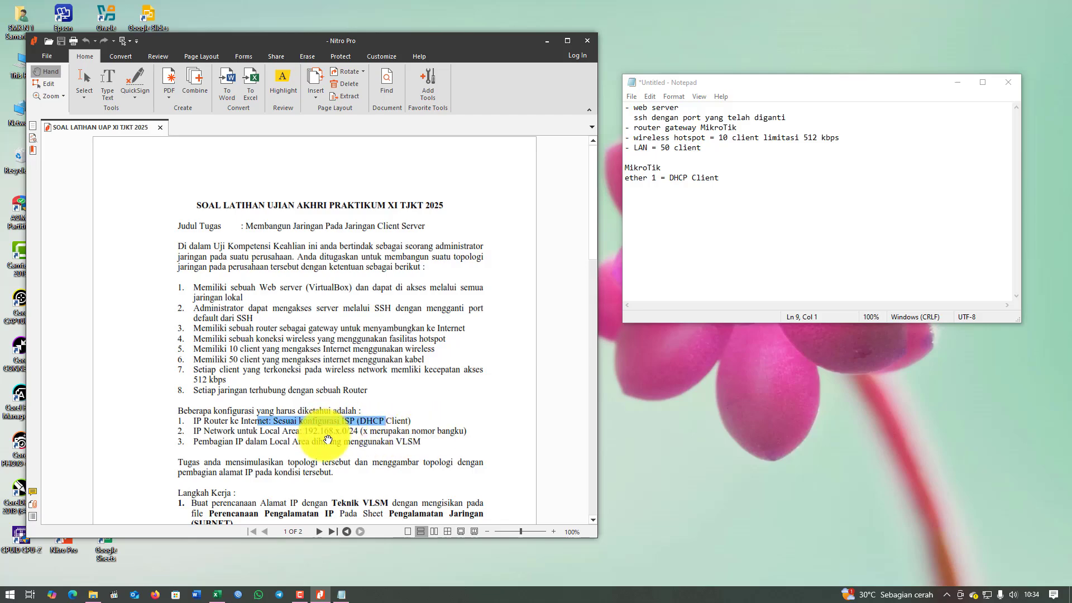
drag(307, 431, 370, 433)
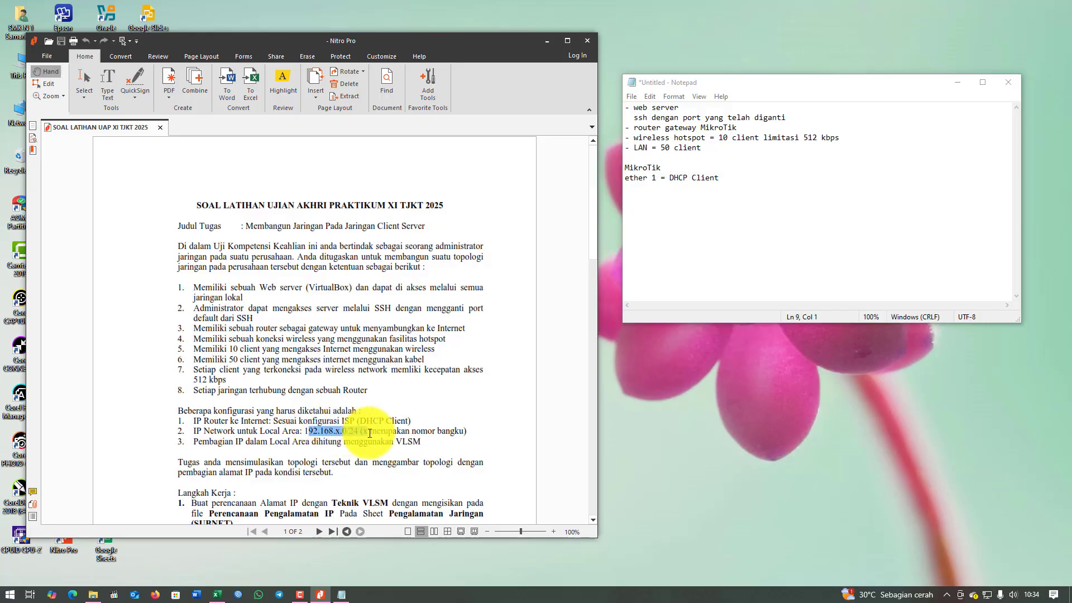
click(722, 179)
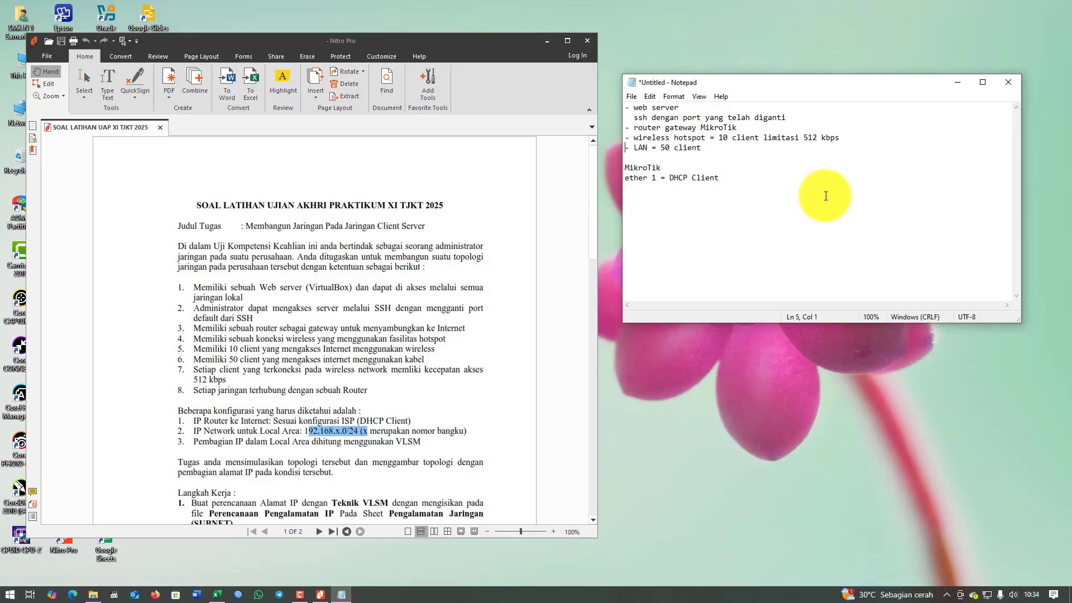
Add the LAN network '192.168.X.0/24' below the MikroTik notes and scroll further in the PDF.
key(Up)
key(Up)
key(Return)
key(Return)
text(192)
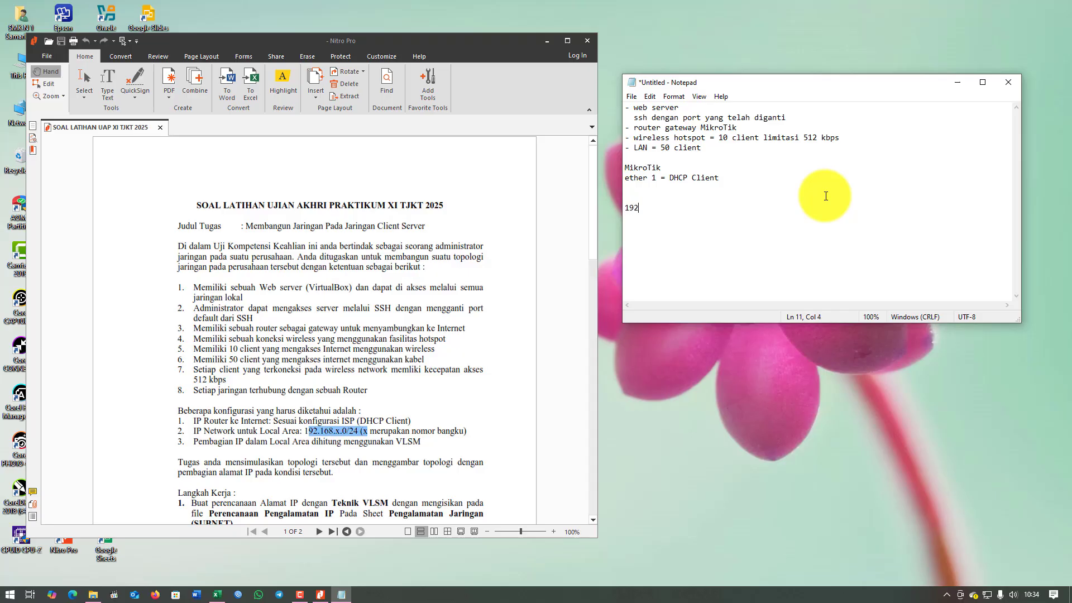
text(.168.X.0/2)
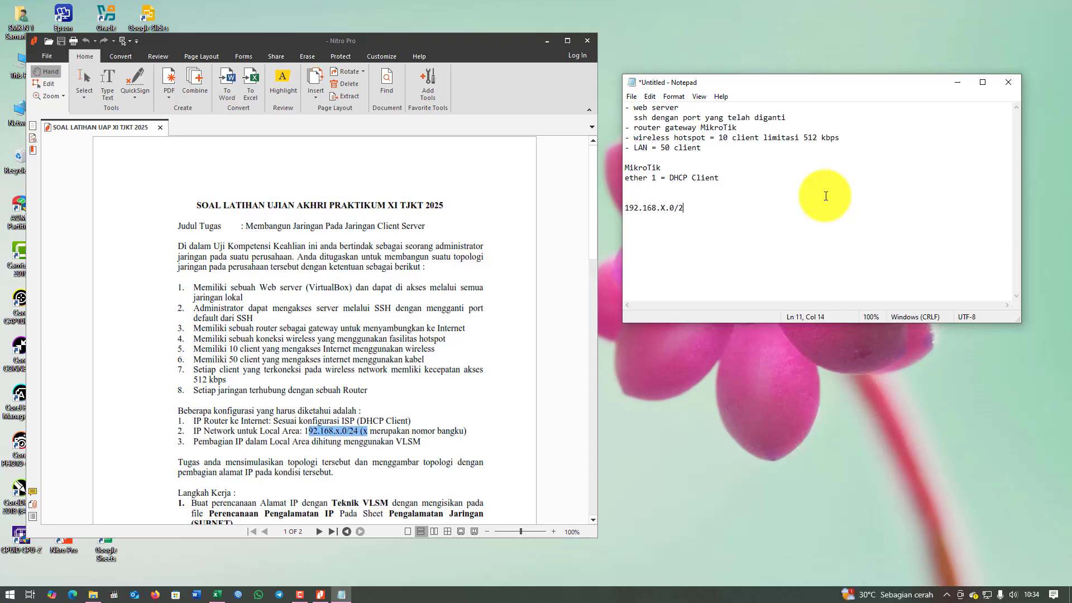
text(4)
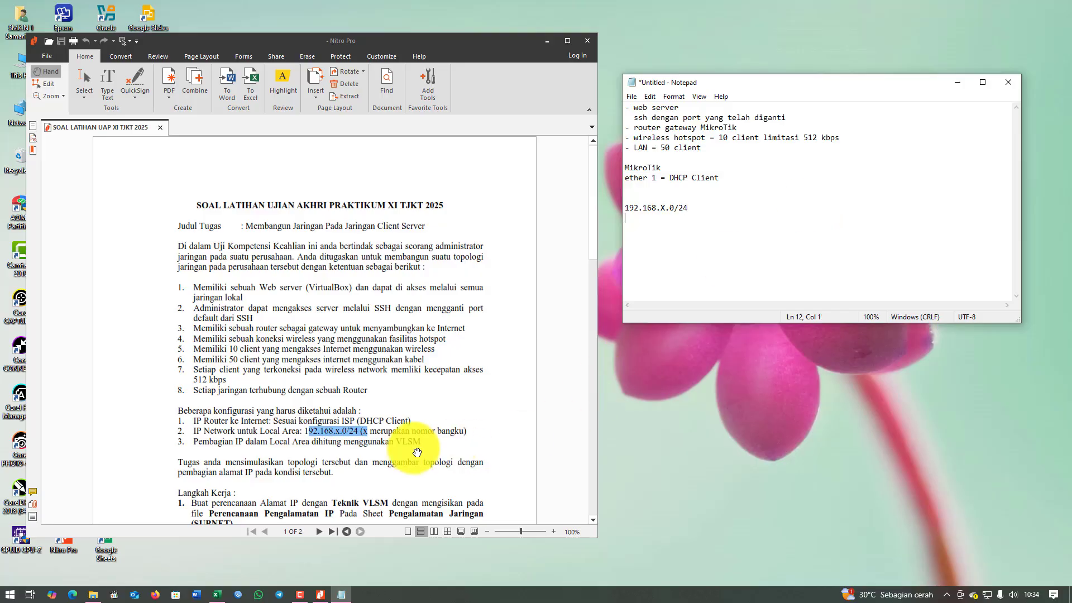
click(264, 449)
scroll(267, 444, down, 3)
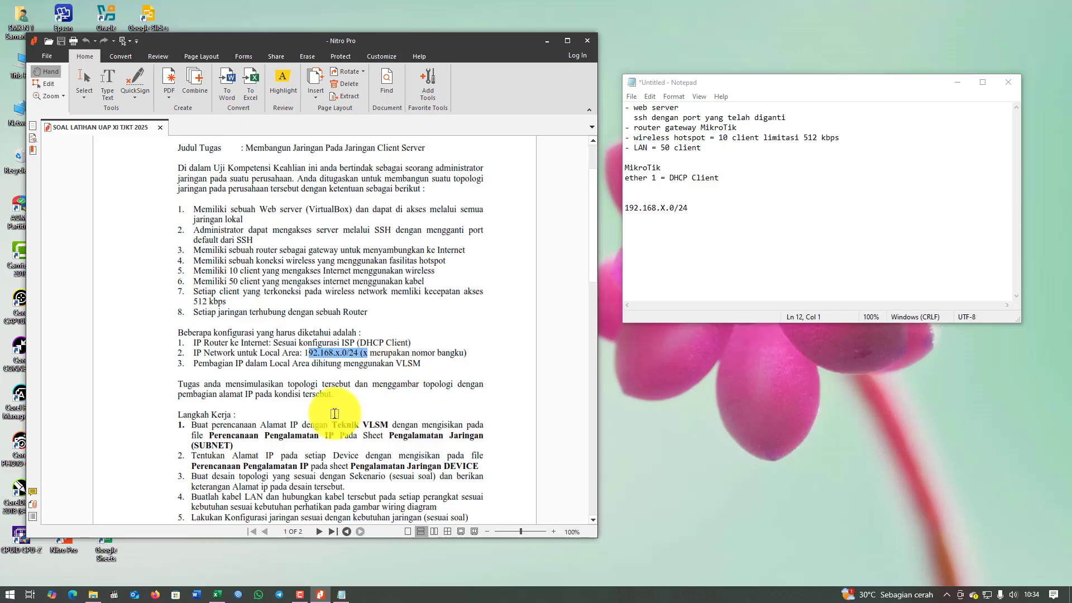
click(264, 245)
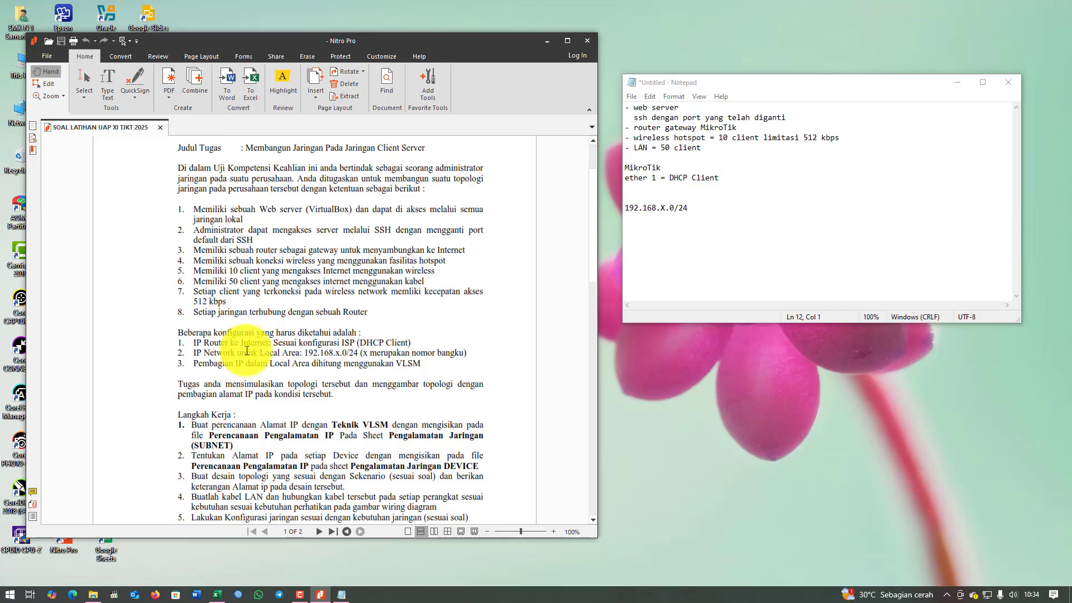
drag(246, 352, 377, 363)
click(507, 403)
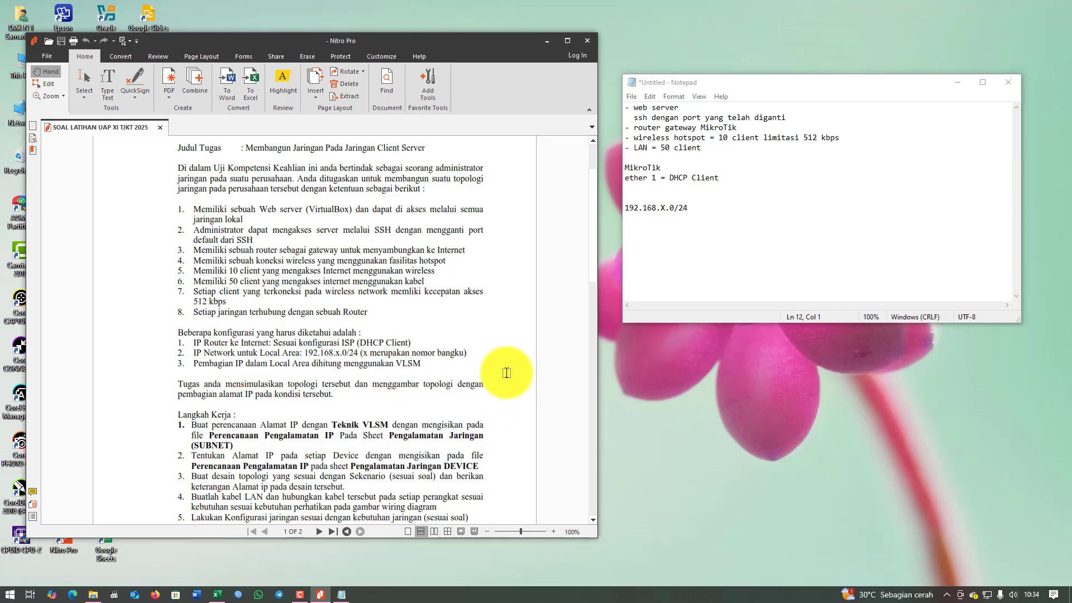
scroll(497, 371, down, 1)
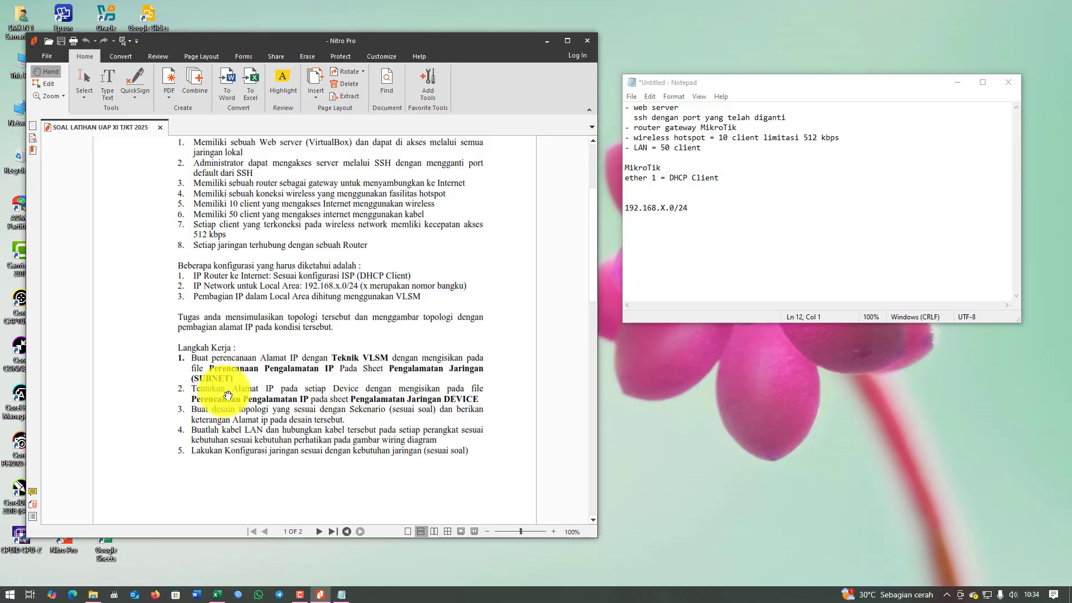
scroll(391, 408, down, 1)
scroll(386, 413, down, 5)
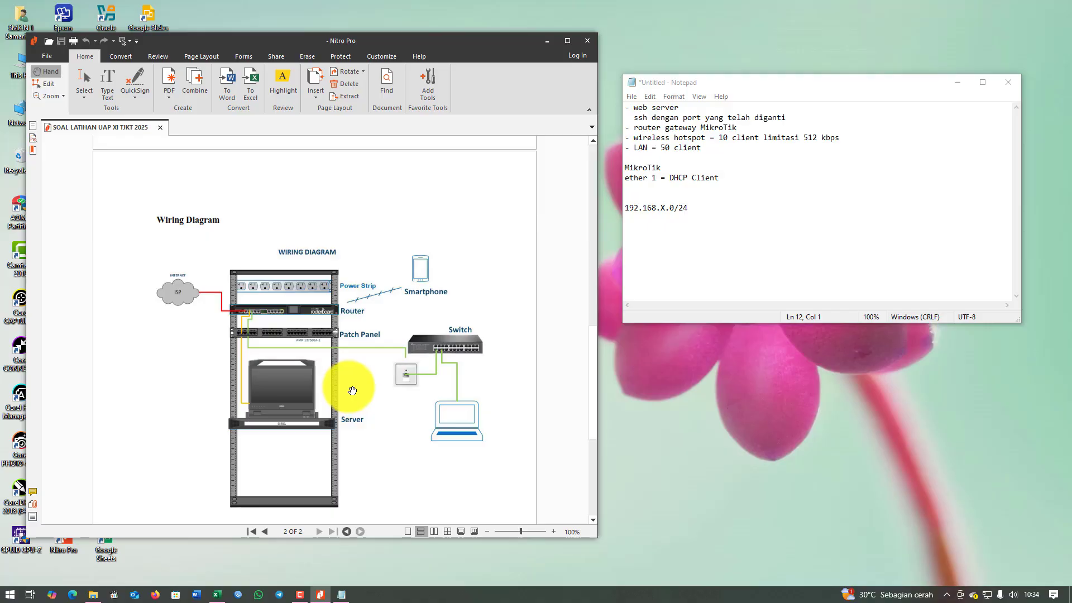
scroll(340, 416, down, 3)
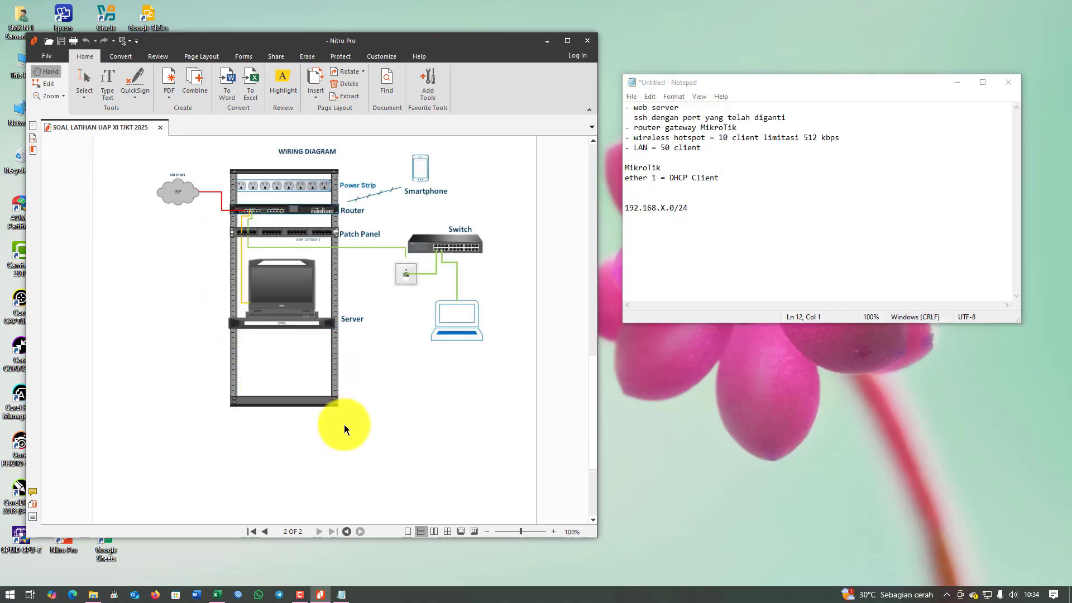
scroll(335, 431, up, 10)
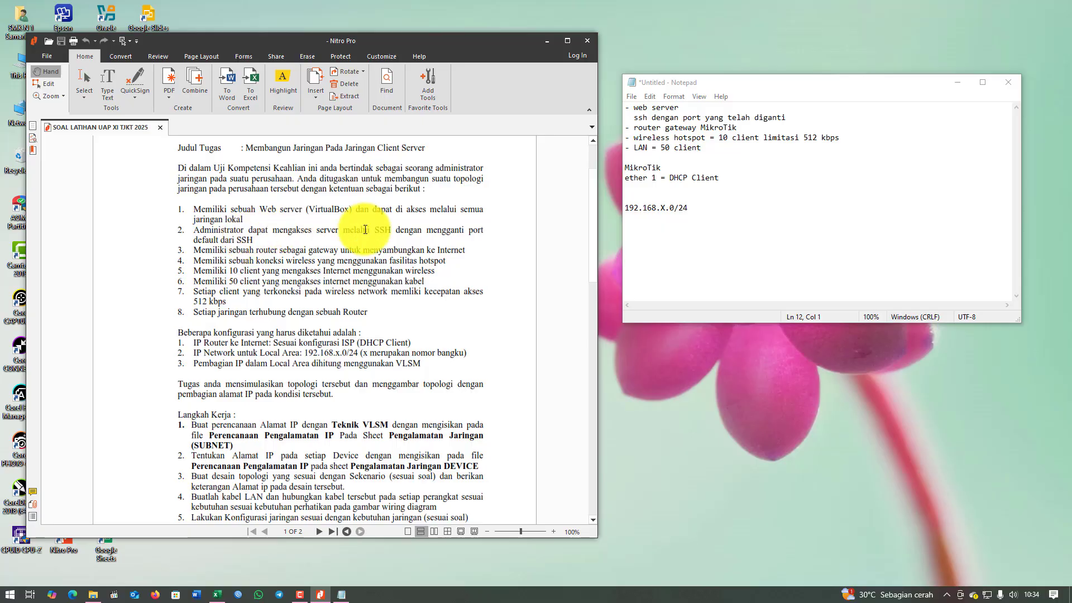
drag(327, 229, 416, 228)
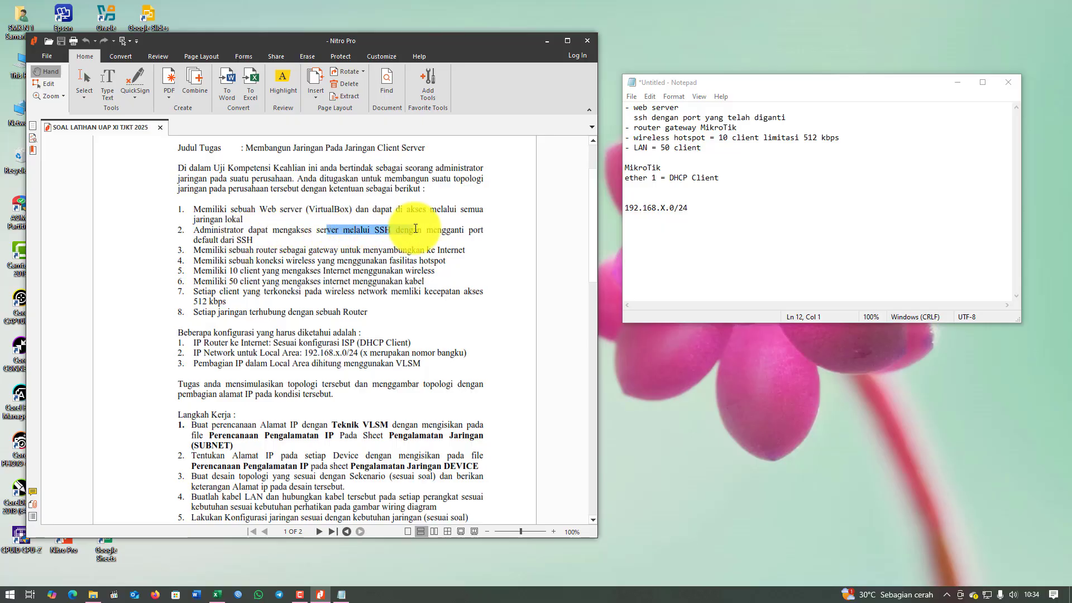
drag(267, 209, 309, 210)
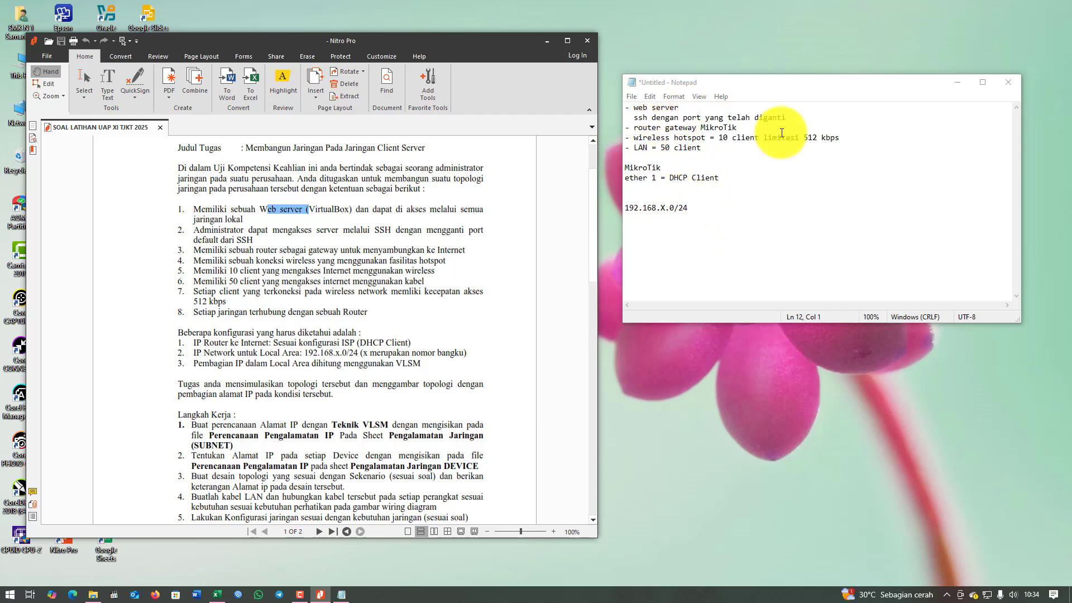
Insert an indented 'apache' line under '- web server' and scroll the PDF to page 2's wiring diagram.
click(813, 119)
key(Up)
key(Return)
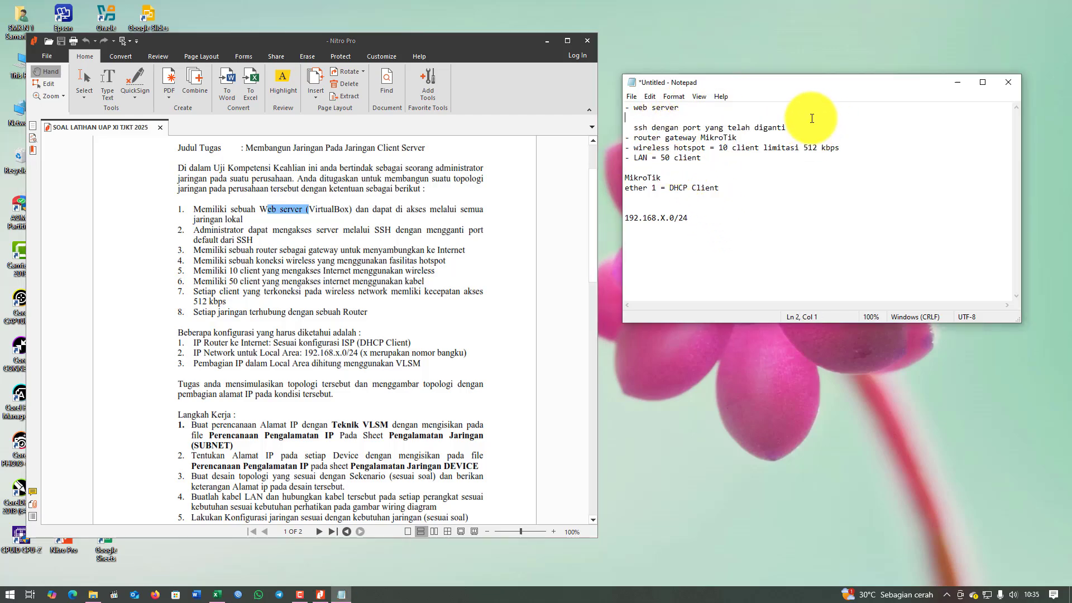
text(apache)
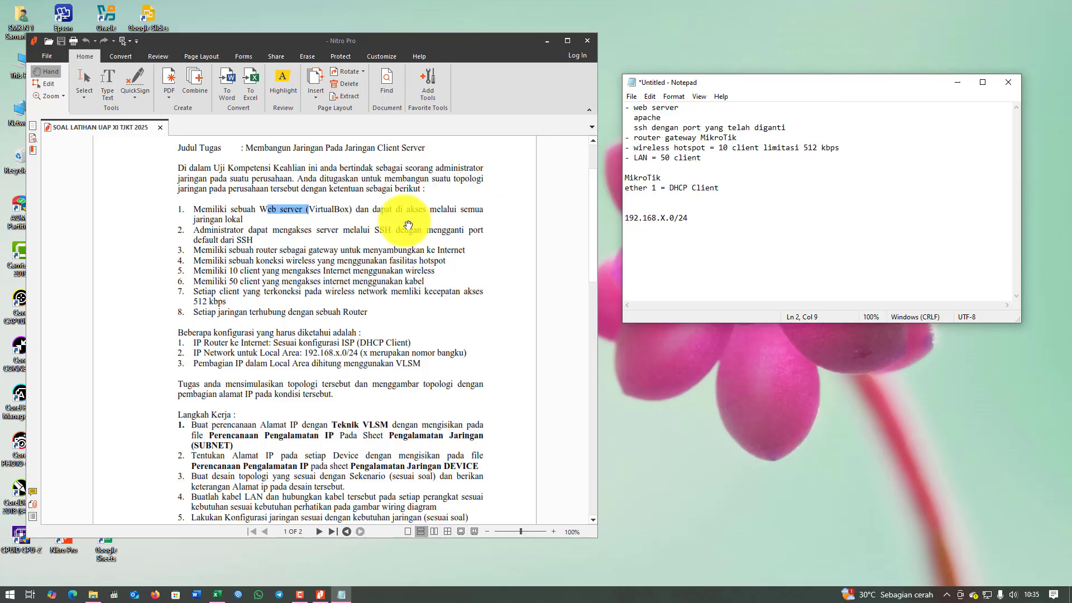
scroll(395, 307, down, 3)
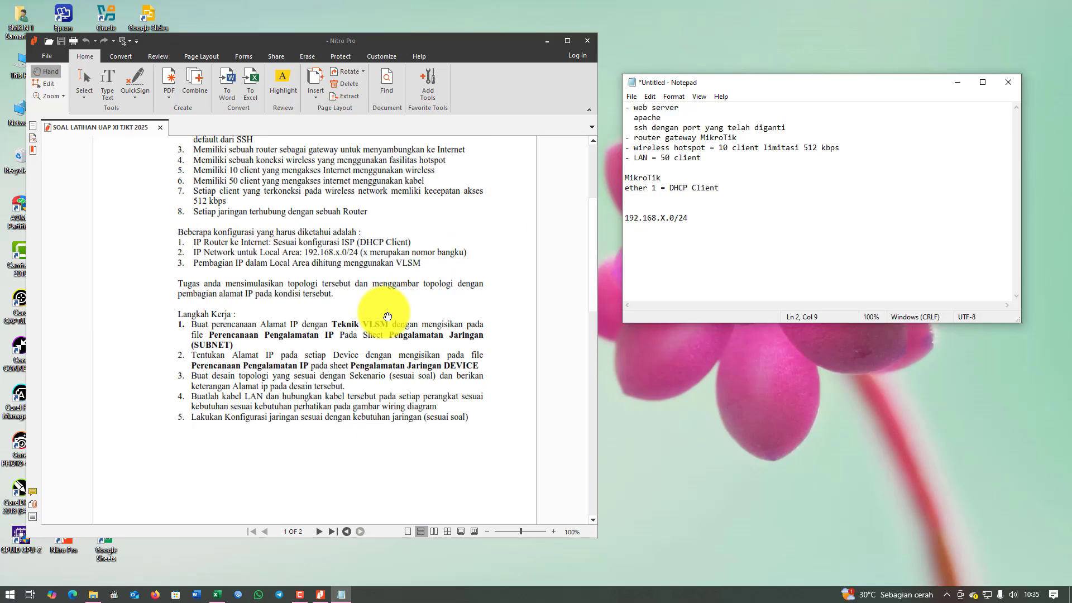
scroll(394, 309, down, 10)
scroll(390, 313, down, 4)
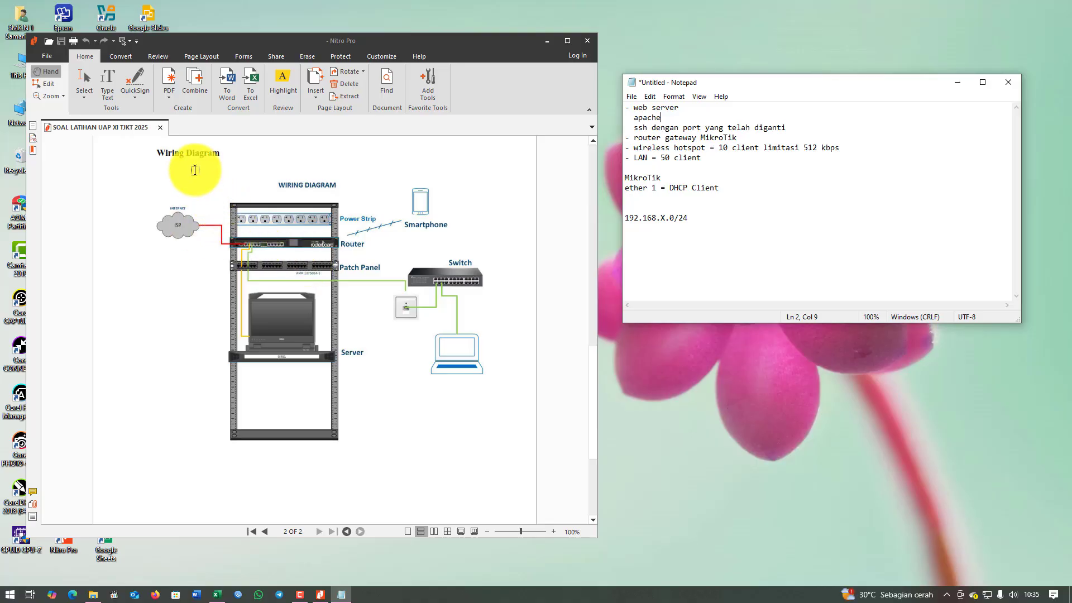
scroll(330, 294, down, 5)
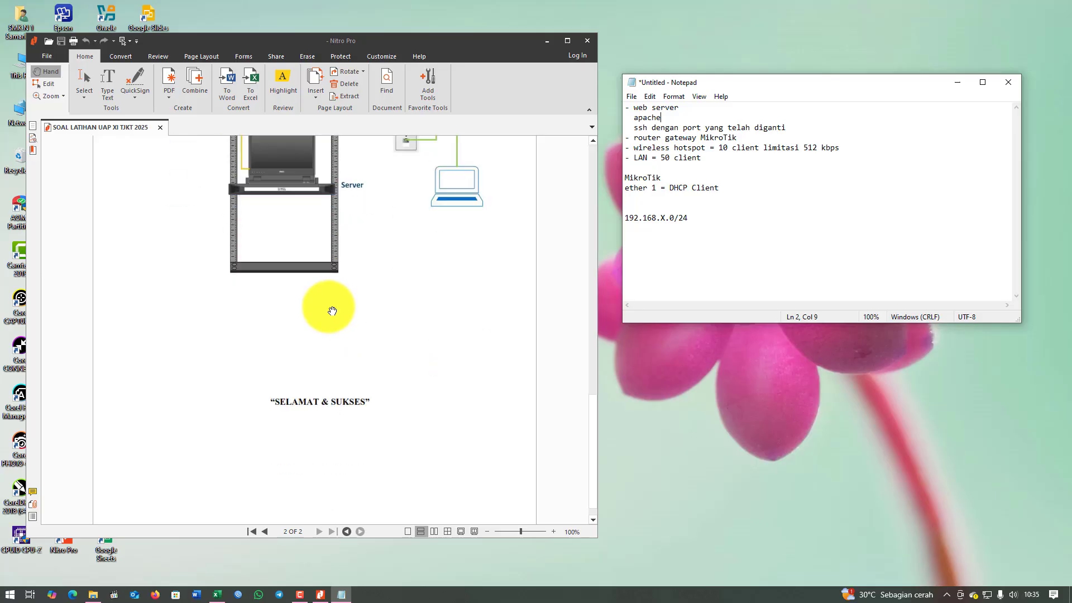
Check ROUTER PORT 1 and 2 addressing on Excel's Pengalamatan Jaringan (DEVICE) sheet, then return to Notepad.
click(217, 595)
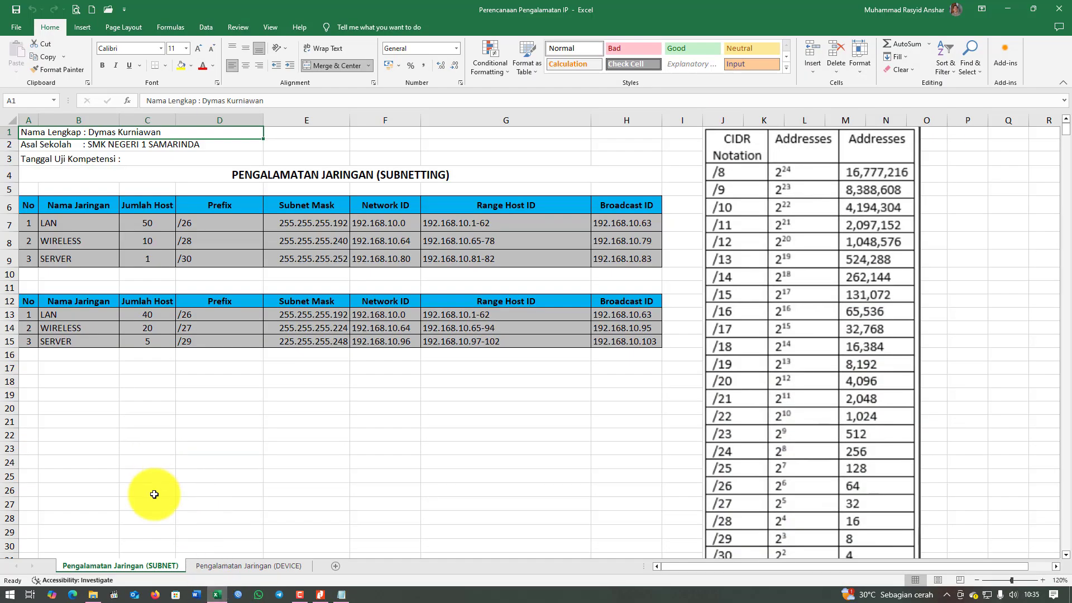
click(242, 566)
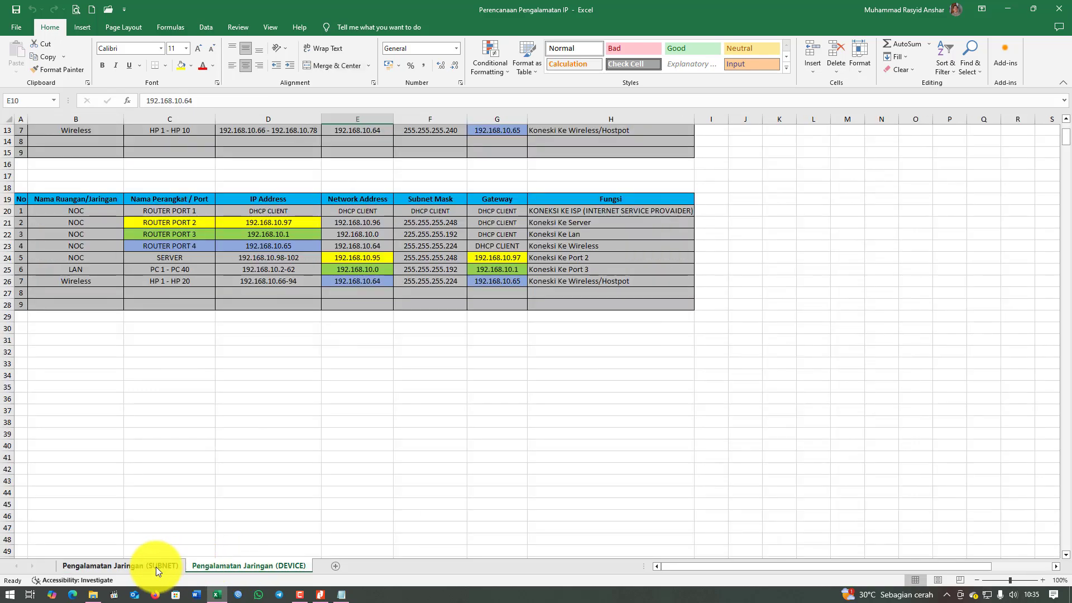
click(353, 210)
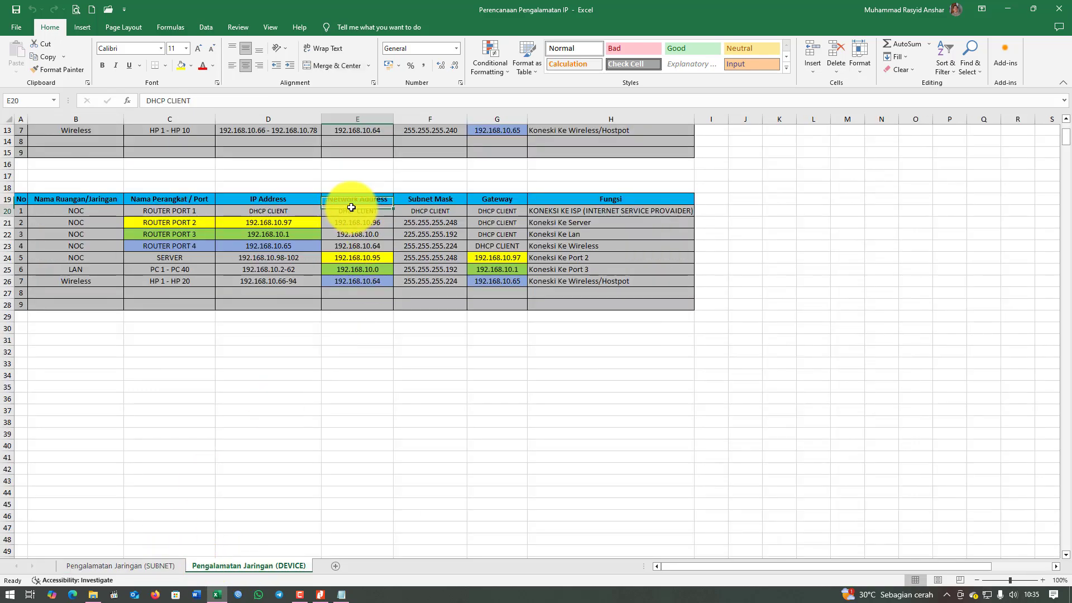
click(187, 214)
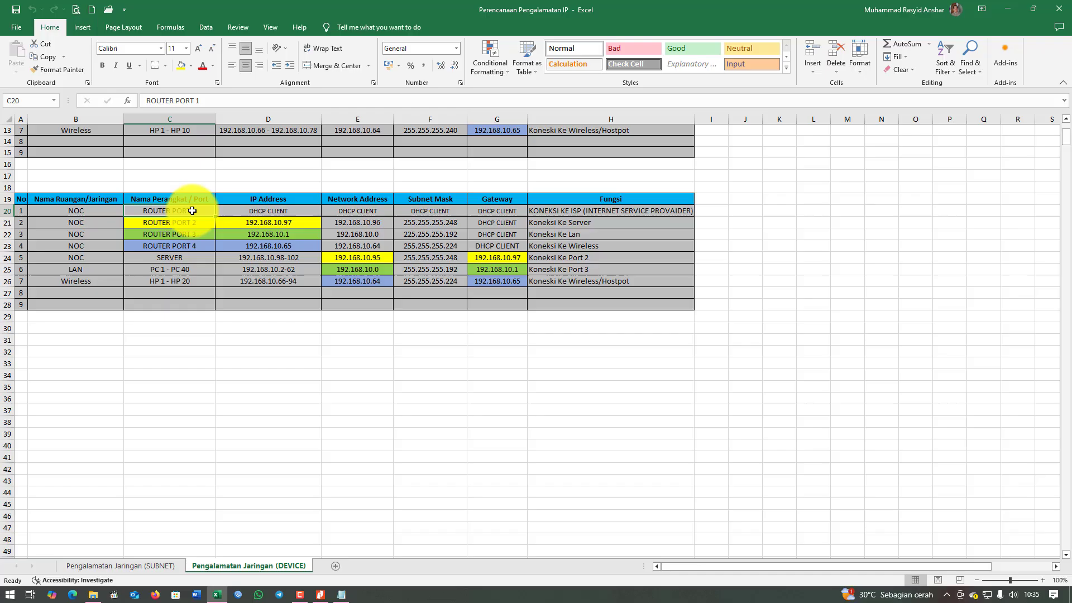
click(273, 210)
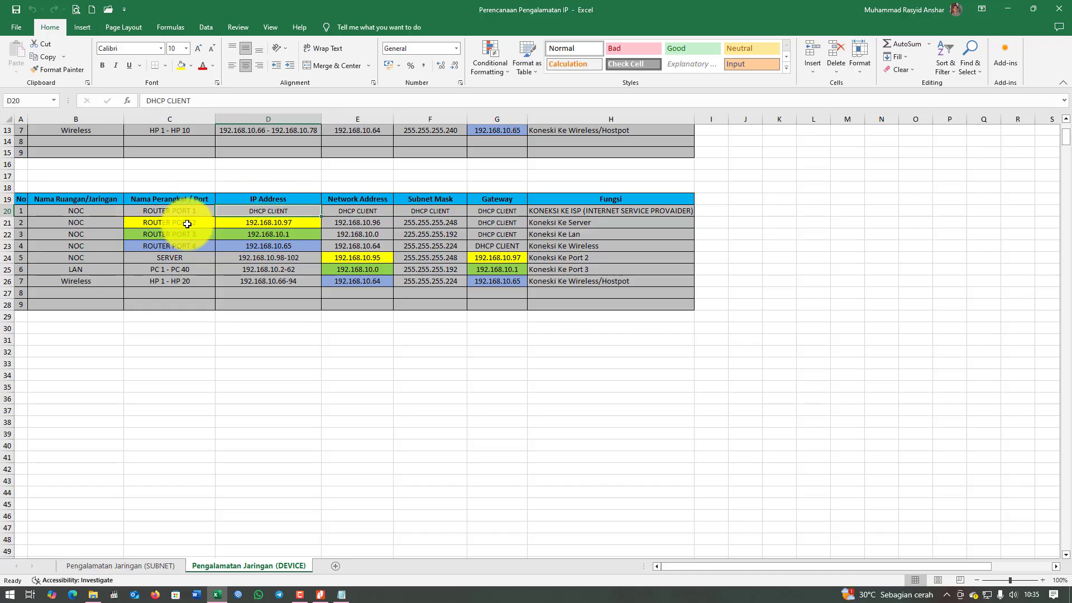
click(208, 224)
click(561, 223)
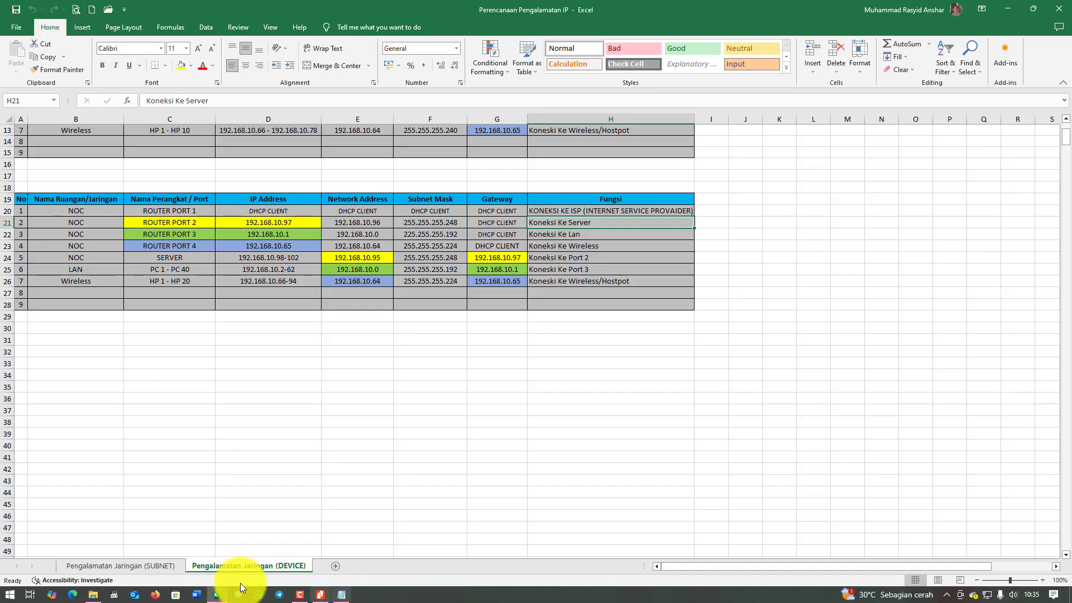
click(341, 594)
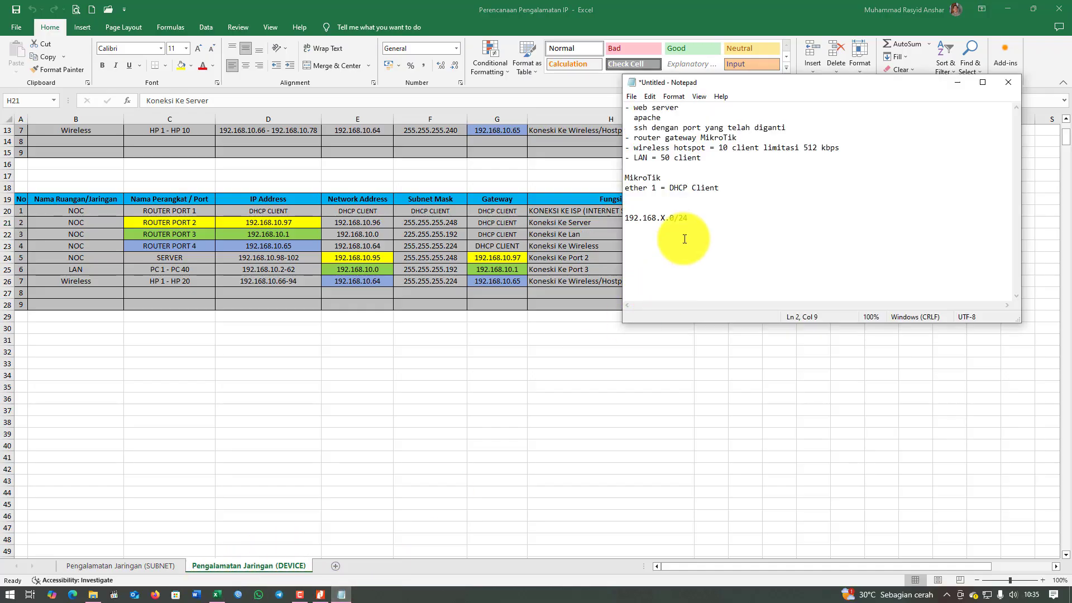
Add 'ether 2 = server' under ether 1 in the notes and open Excel's Pengalamatan Jaringan (SUBNET) sheet.
click(746, 191)
key(Return)
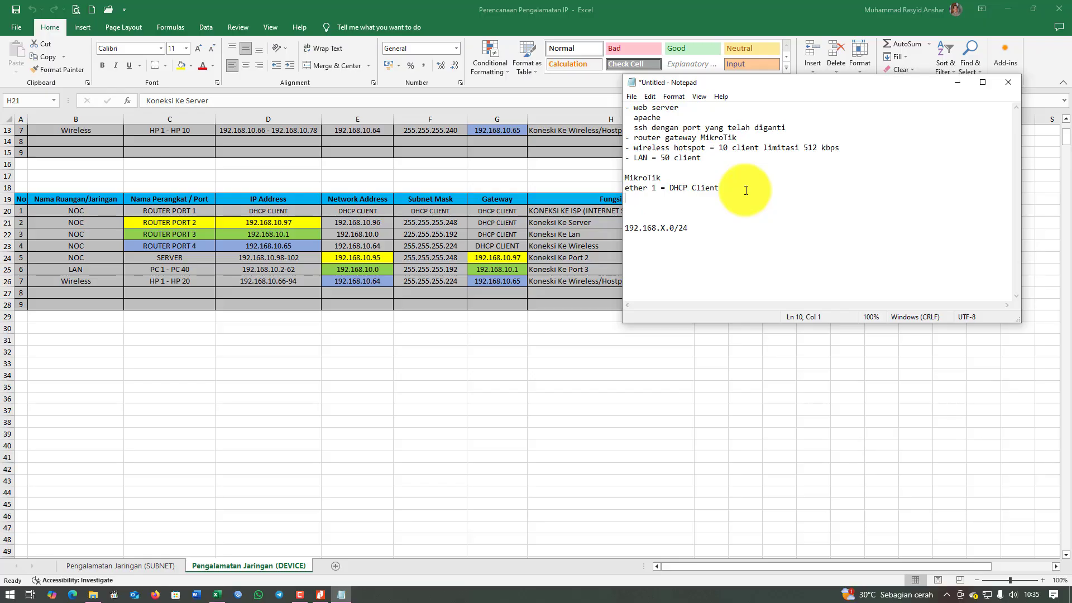
text(ether 2 = server)
key(Return)
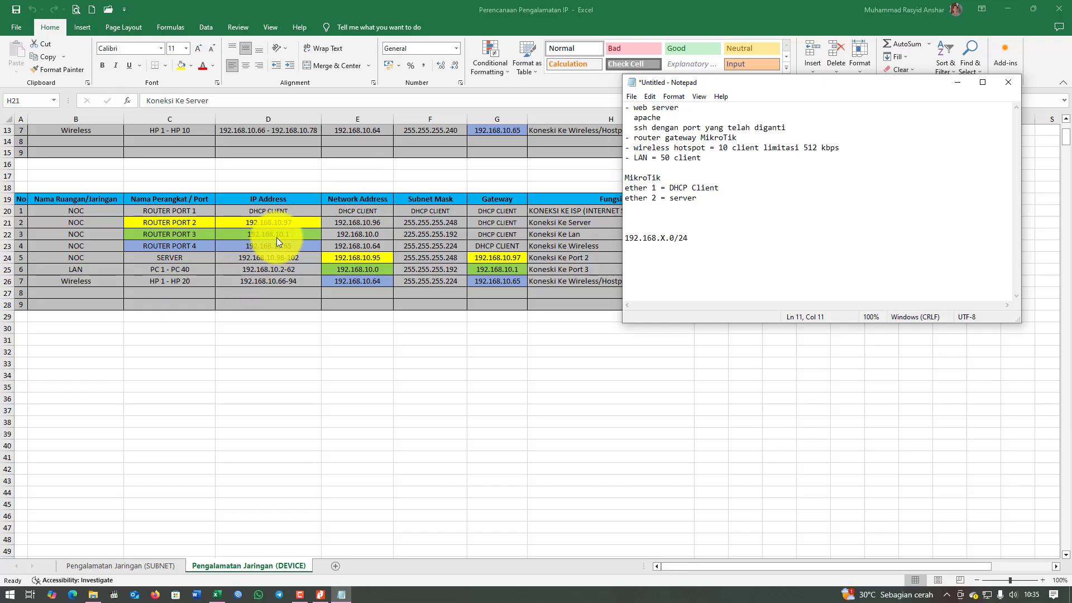
click(126, 565)
click(135, 564)
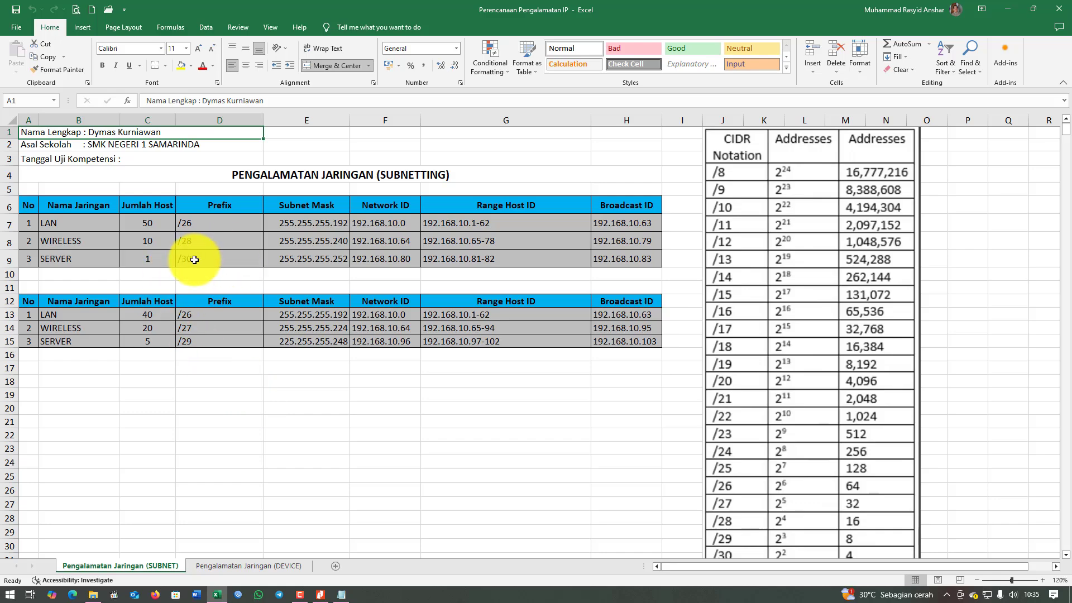
Read the SERVER row (/30, network 192.168.10.80, hosts 192.168.10.81-82), then return to Notepad.
click(159, 259)
click(195, 257)
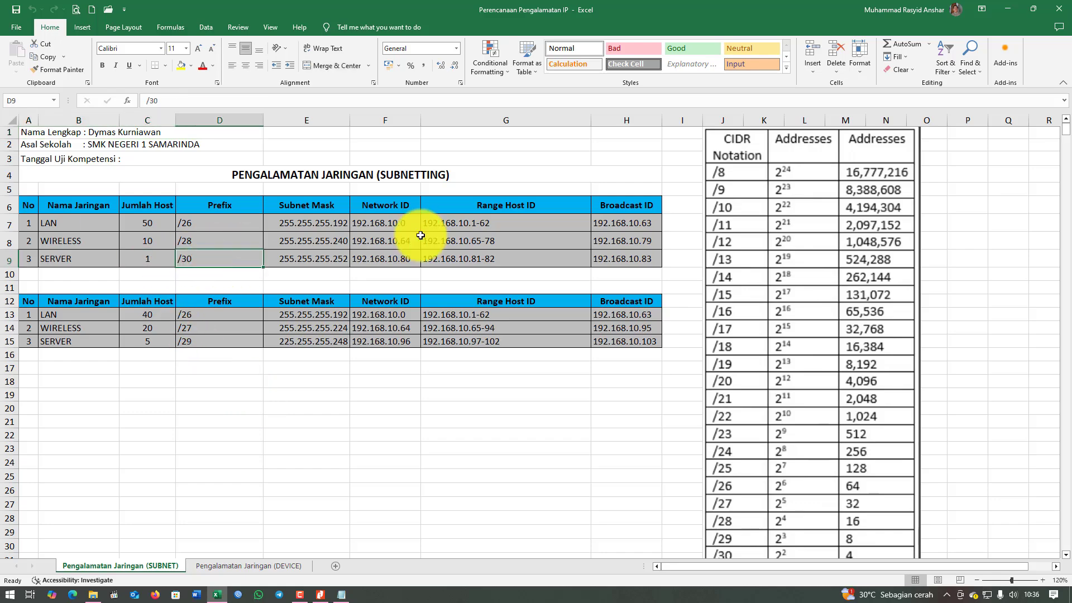
click(395, 262)
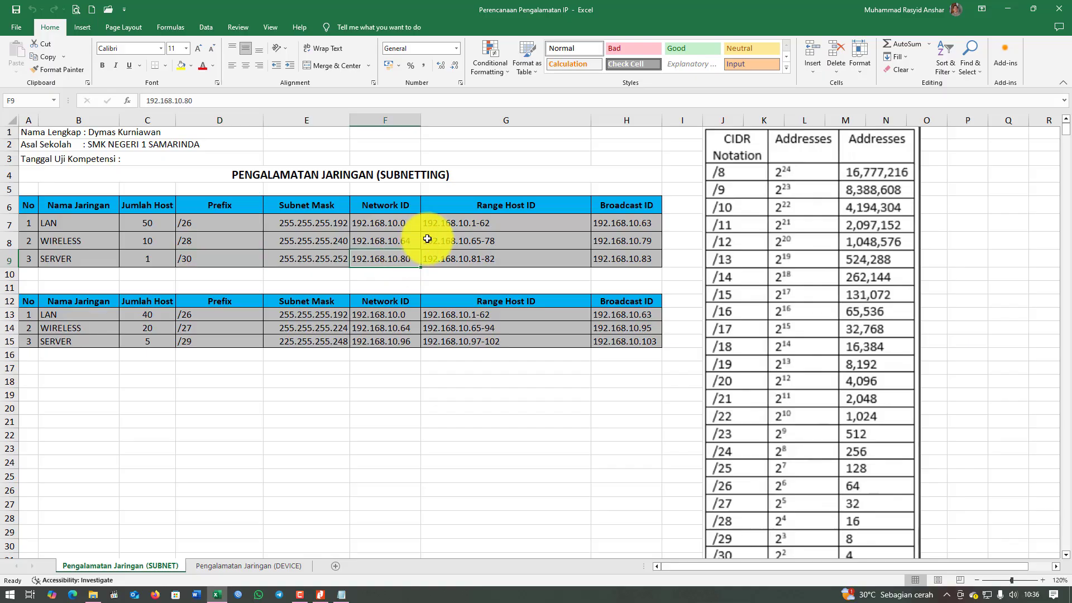
click(657, 259)
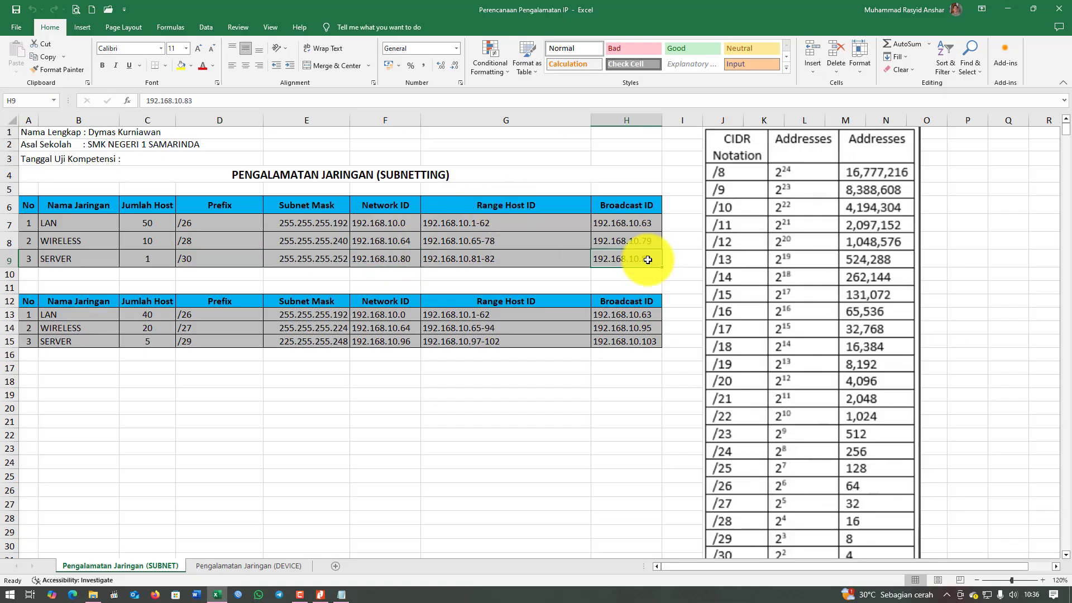
click(459, 261)
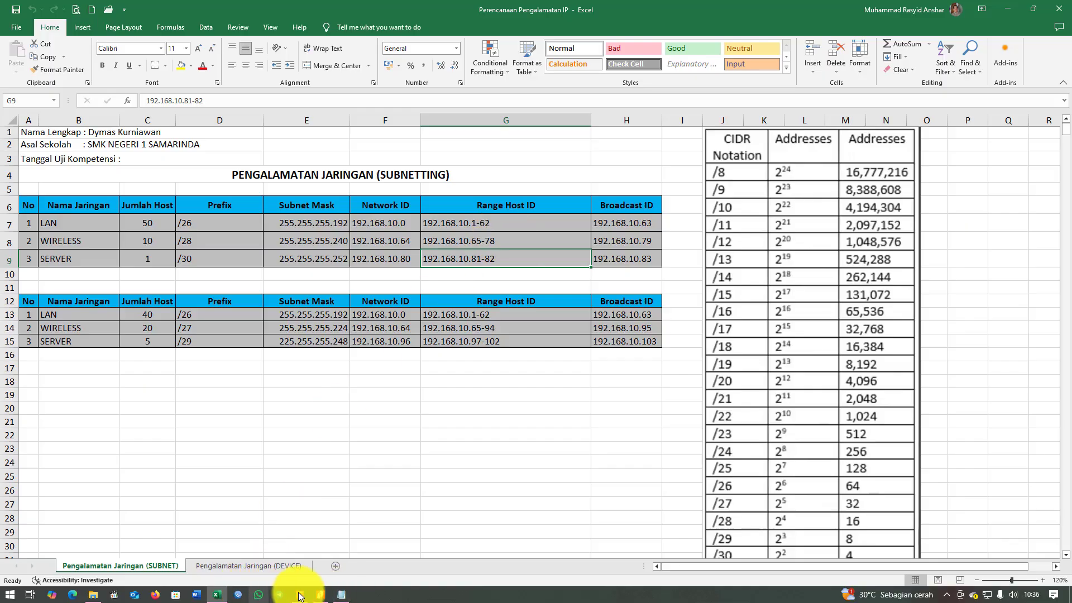
click(342, 597)
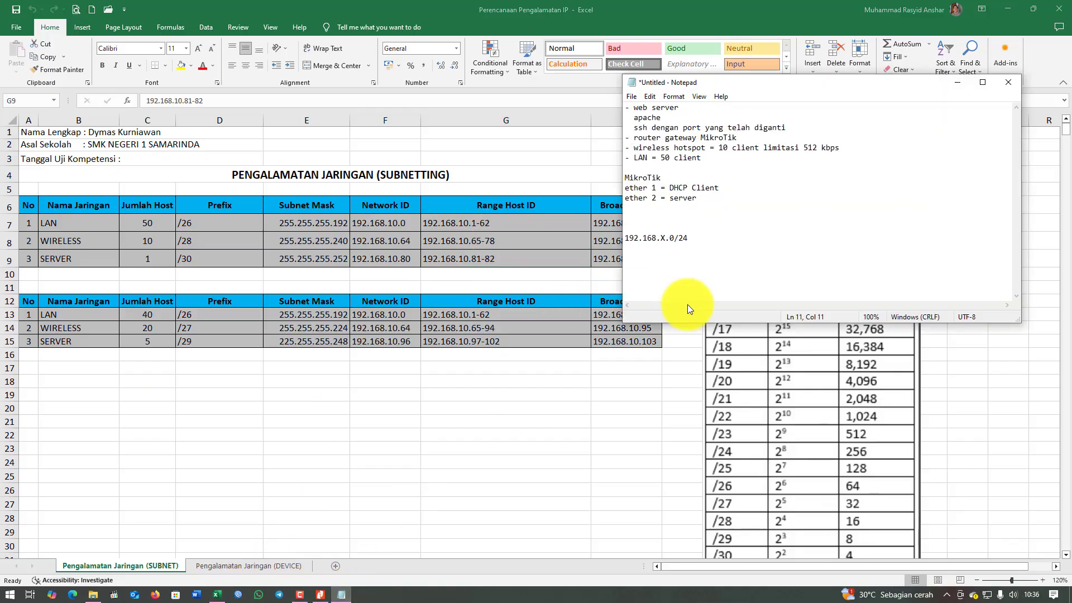
Under ether 2, add server debian = 192.168.10.82/30 and ip router = 192.168.10.81/30.
key(Return)
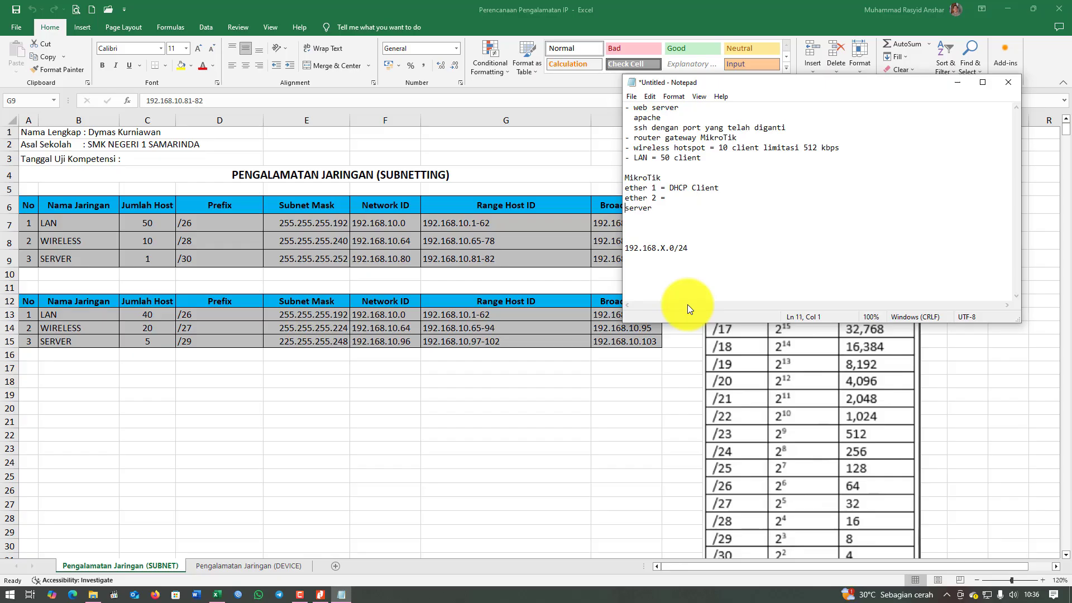
key(Up)
key(Delete)
key(Down)
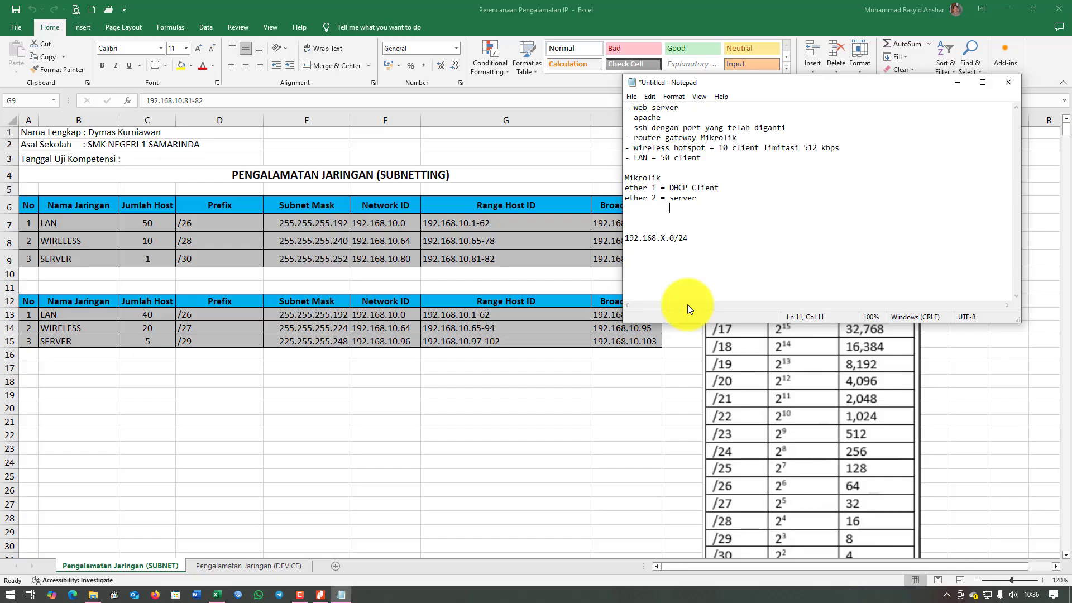
text(ip router = )
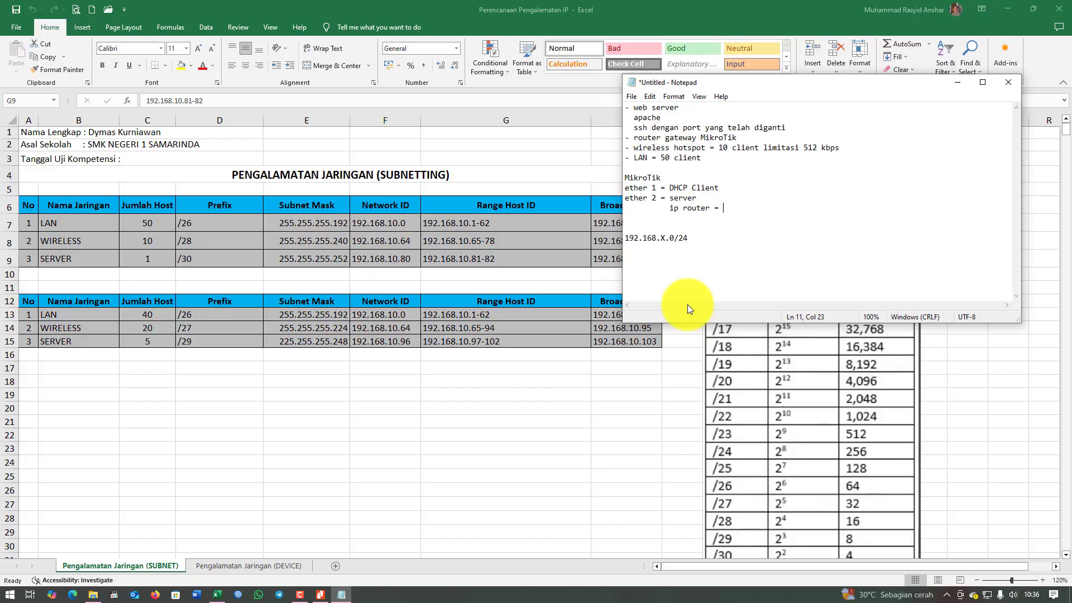
text(192.168.)
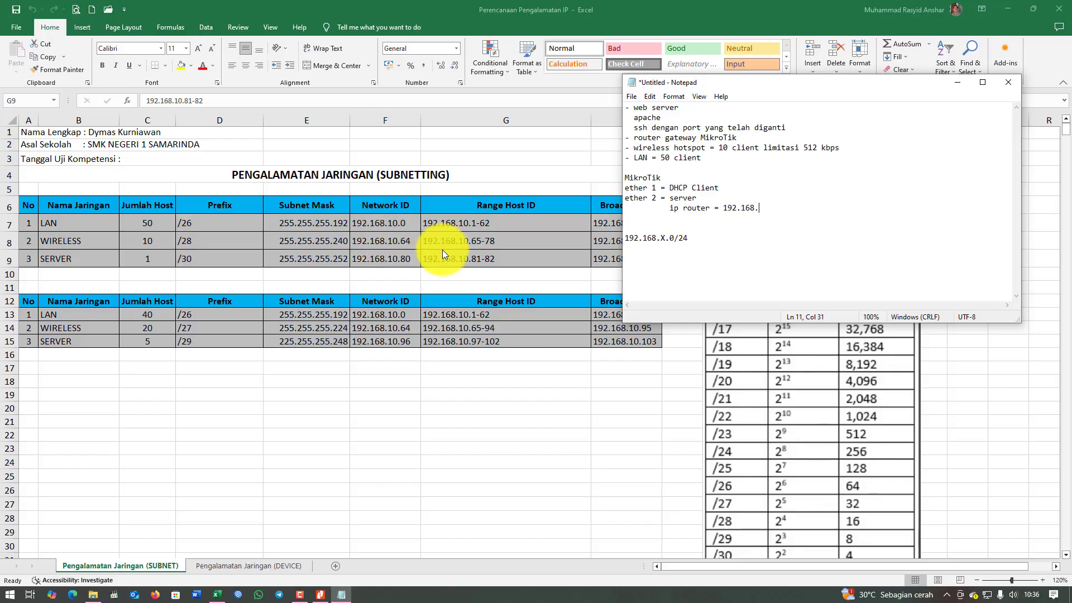
text(10.)
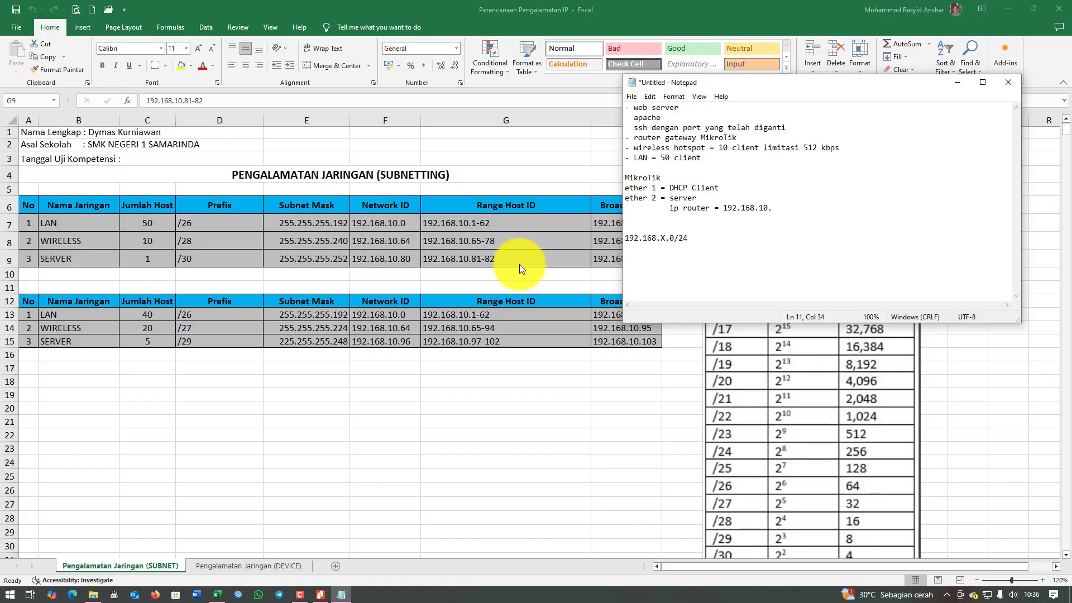
text(81/30)
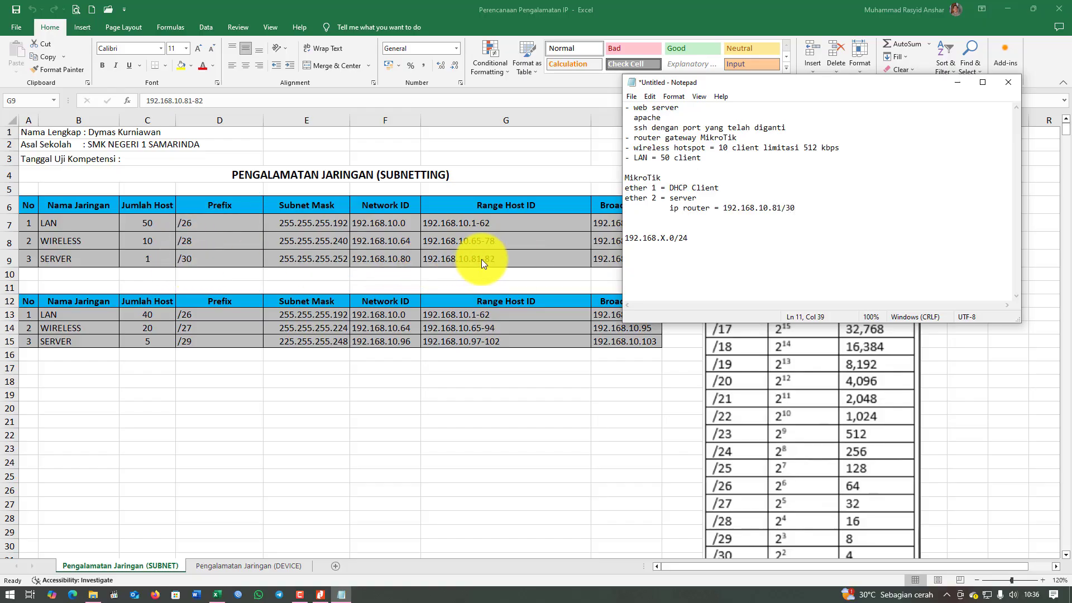
key(Return)
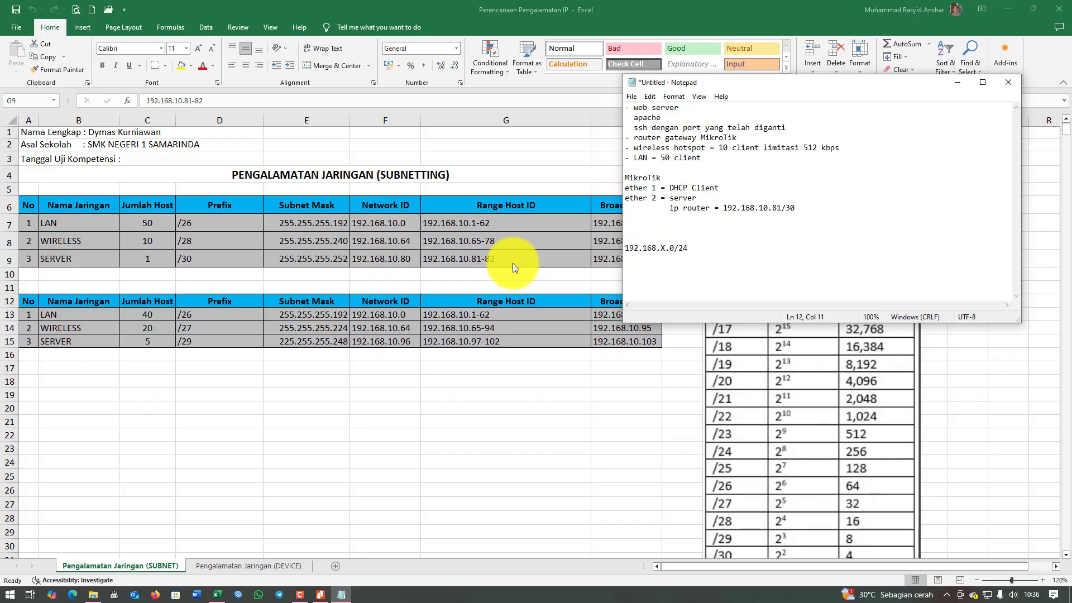
key(Up)
text(debian = 192.168.10.82/30)
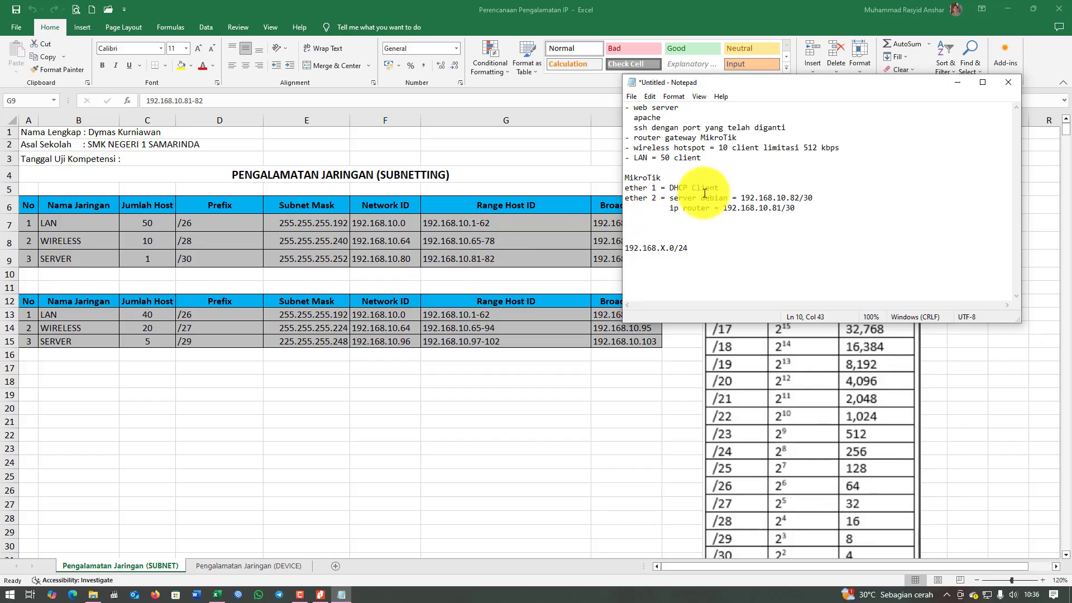
Remove the blank lines above 192.168.X.0/24 and start an 'ether 3' line.
click(626, 227)
key(Delete)
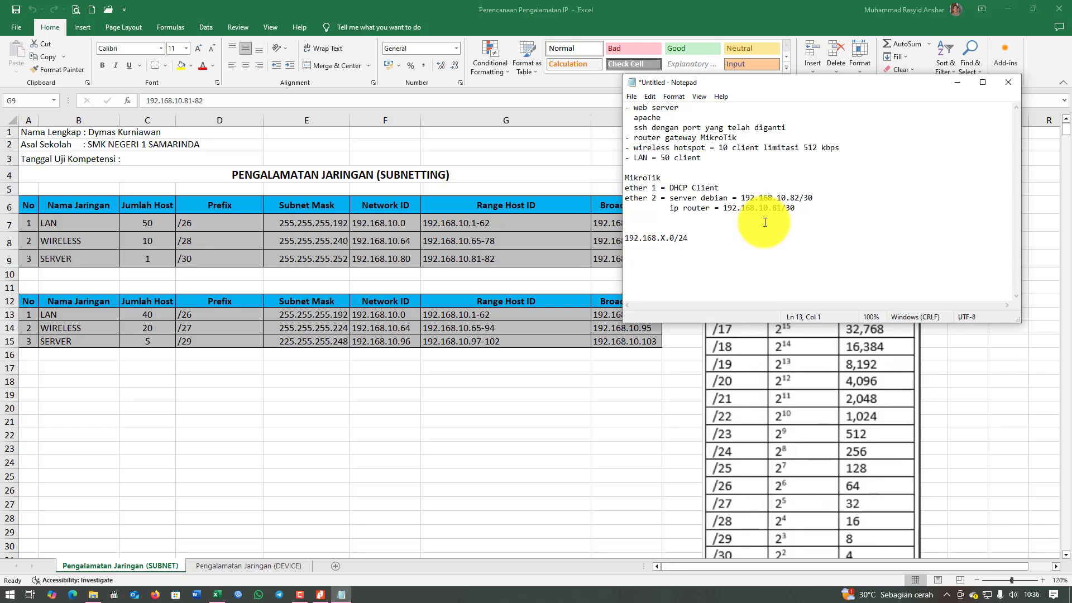
key(Delete)
key(Return)
text(ether 3 =)
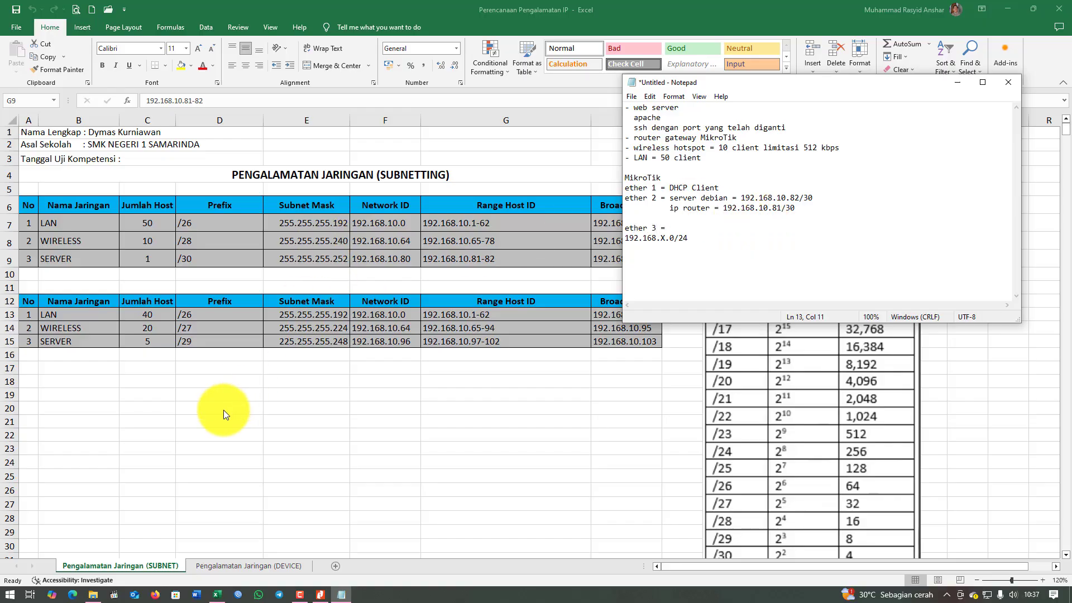
On the DEVICE sheet, read ROUTER PORT 3: NOC room, 192.168.10.1, Koneksi Ke Lan.
click(231, 562)
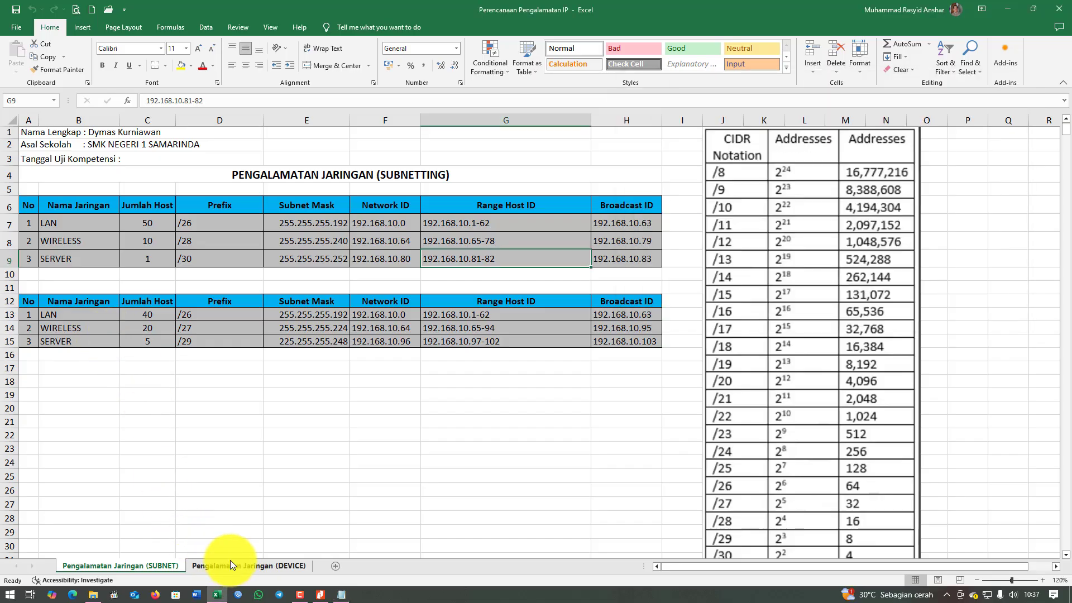
click(236, 567)
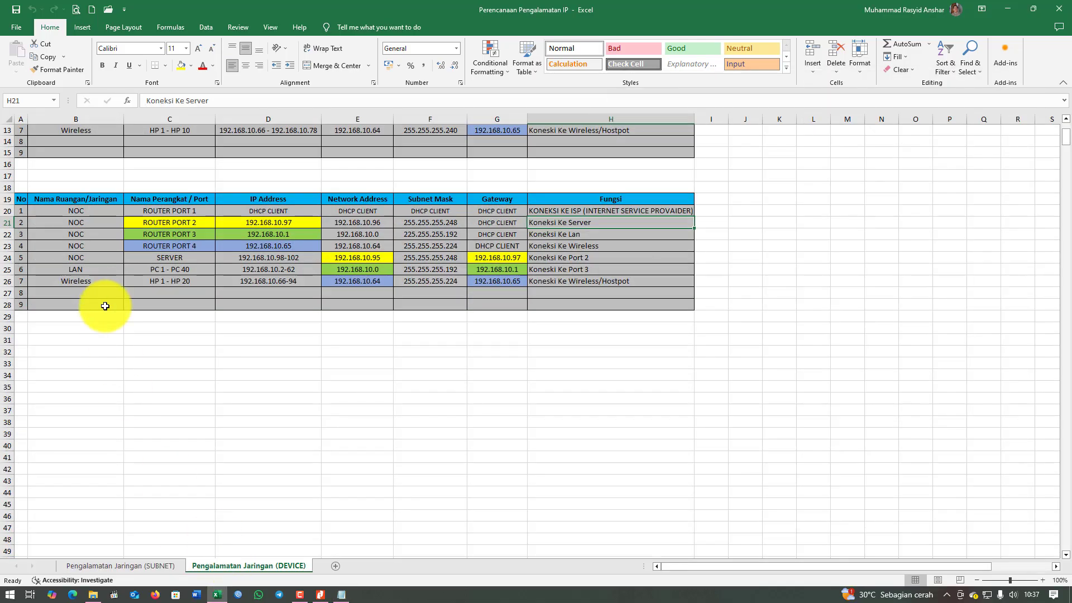
click(188, 232)
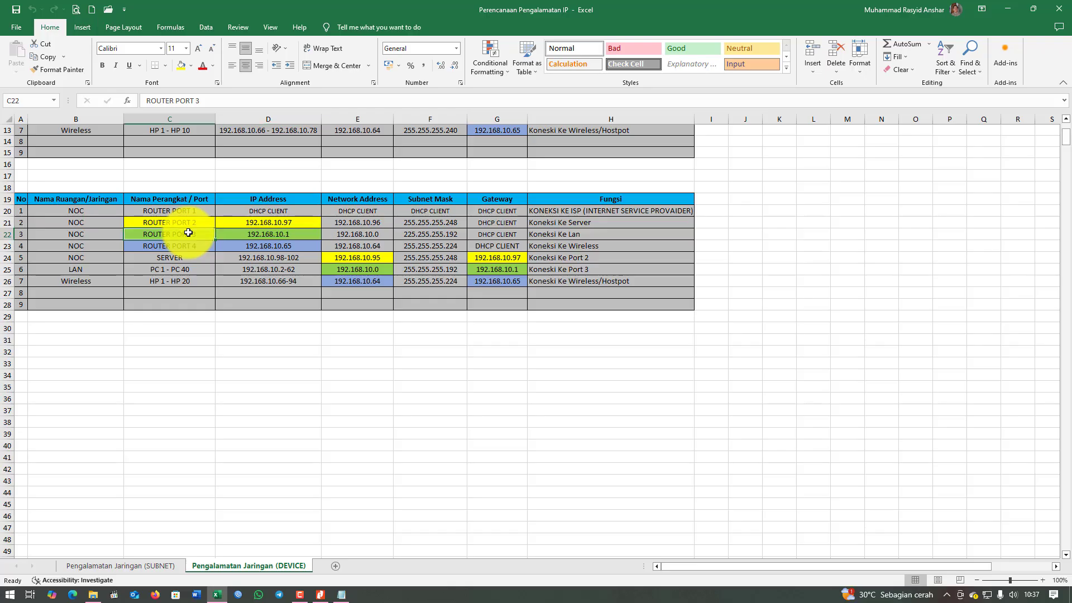
click(101, 234)
click(287, 233)
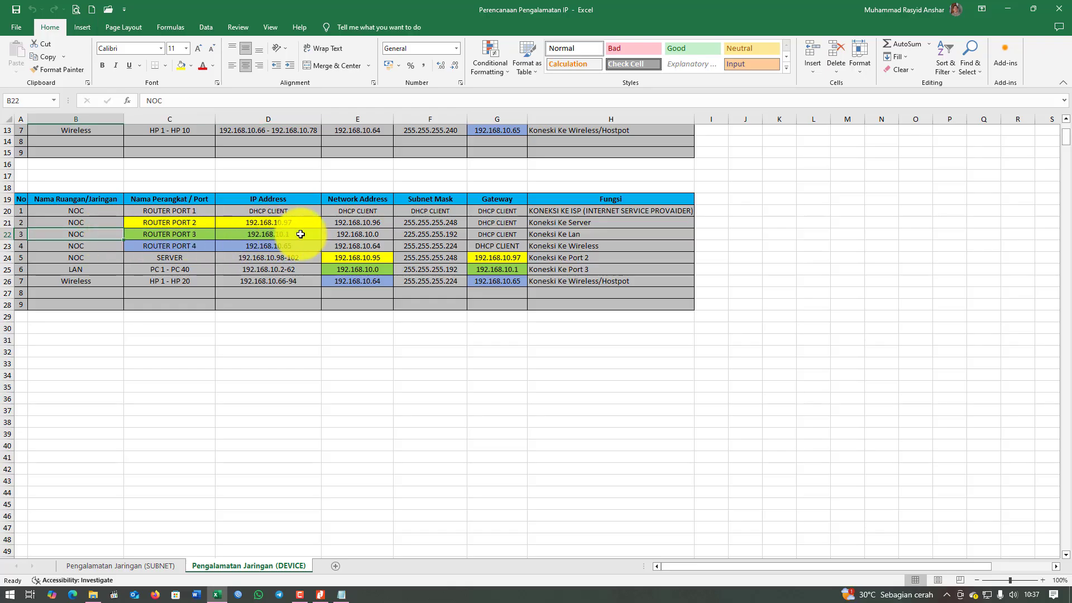
click(591, 231)
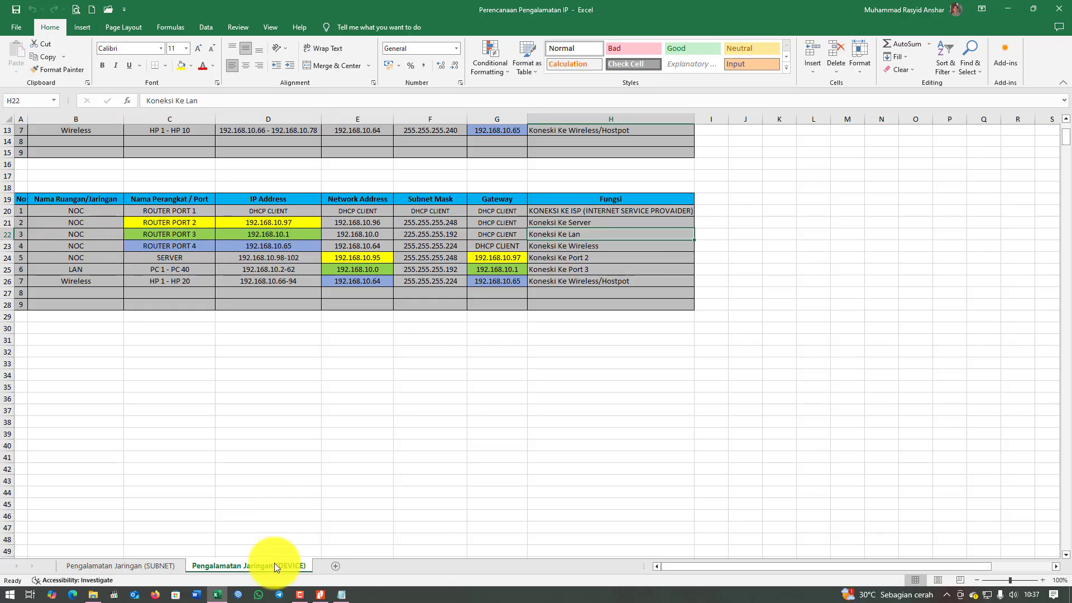
click(343, 596)
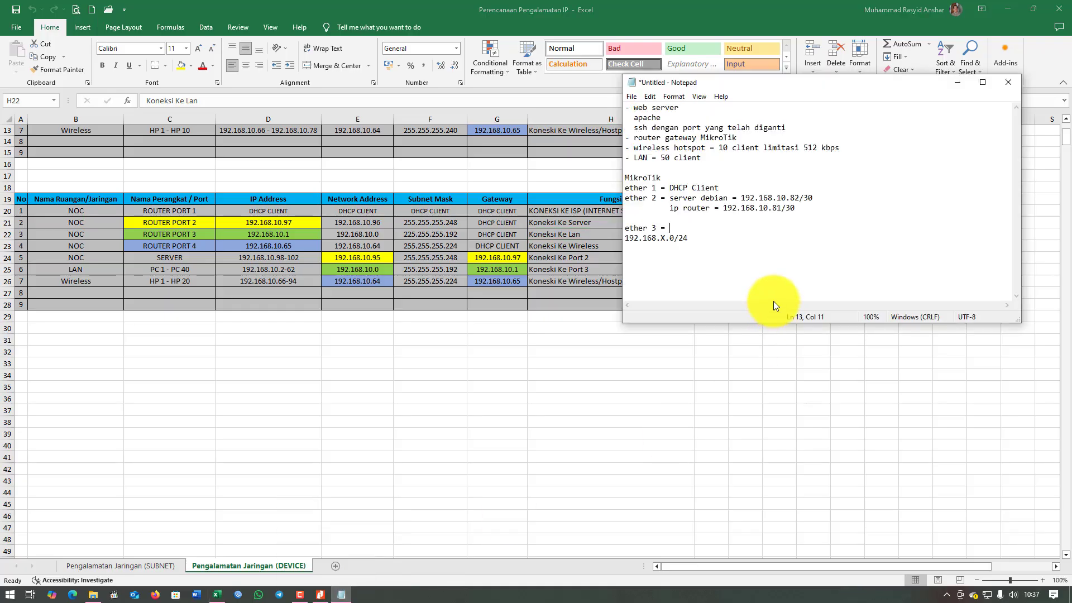
Label ether 3 as LAN and add an 'ip =' line beneath it.
text(LAB)
text(N)
key(Return)
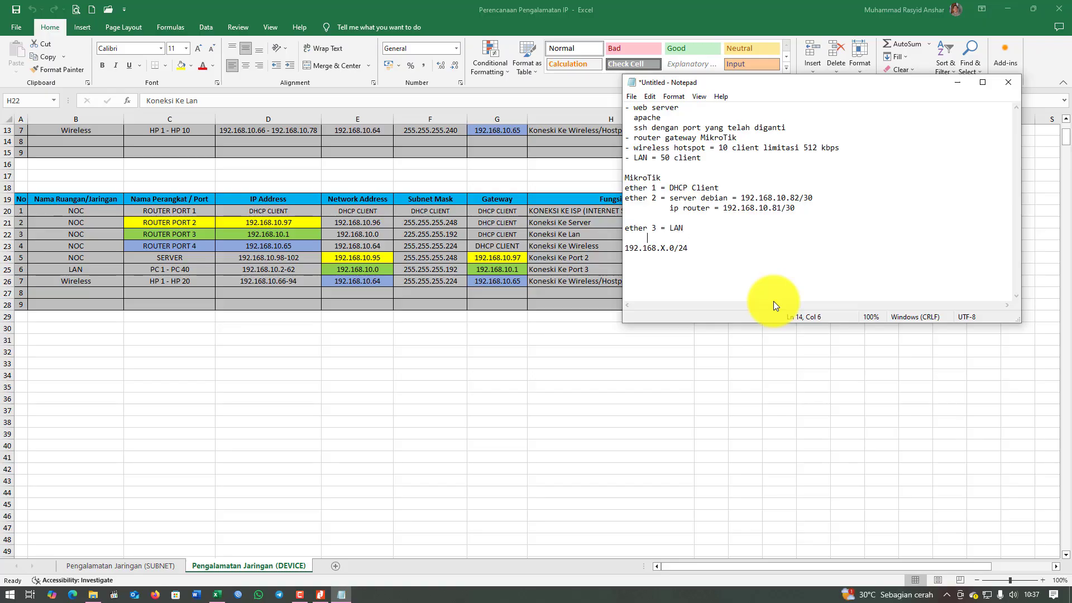
text(ip =)
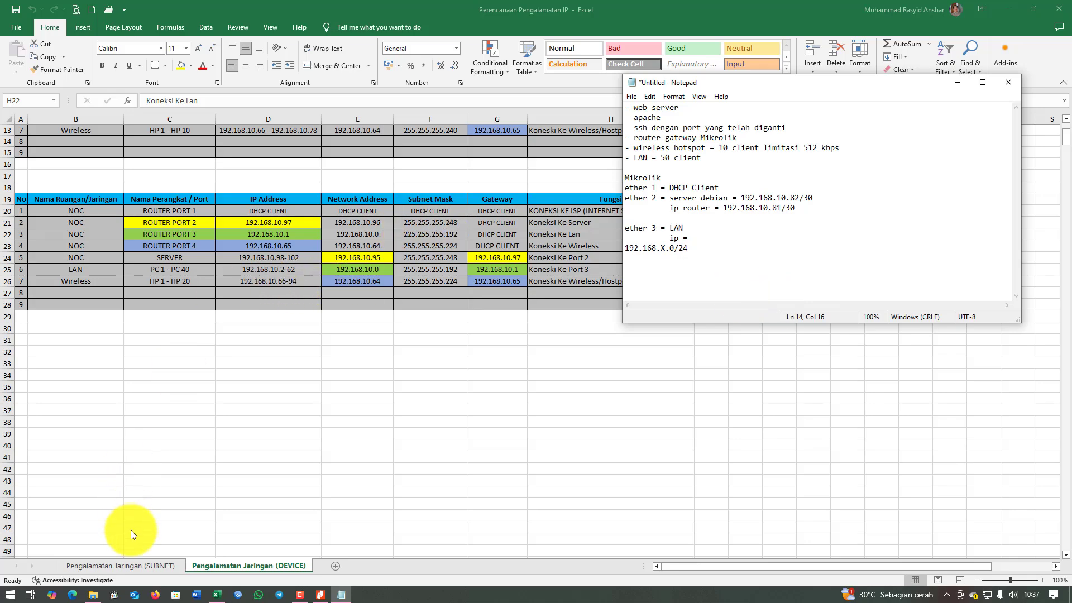
Check the LAN row's /26 prefix on the SUBNET sheet and review the task PDF.
click(137, 569)
click(137, 567)
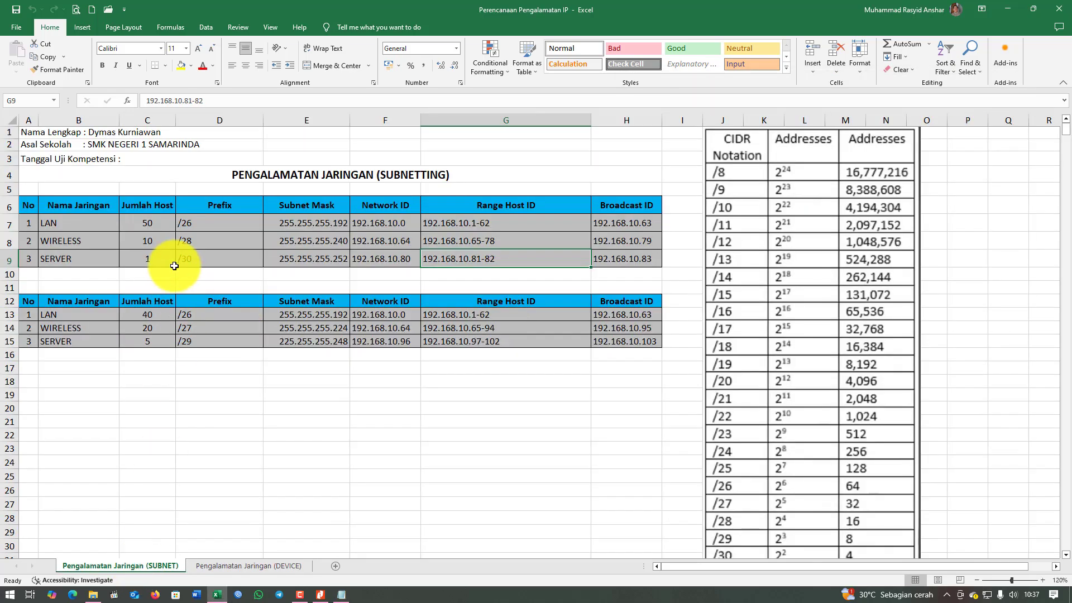
click(78, 222)
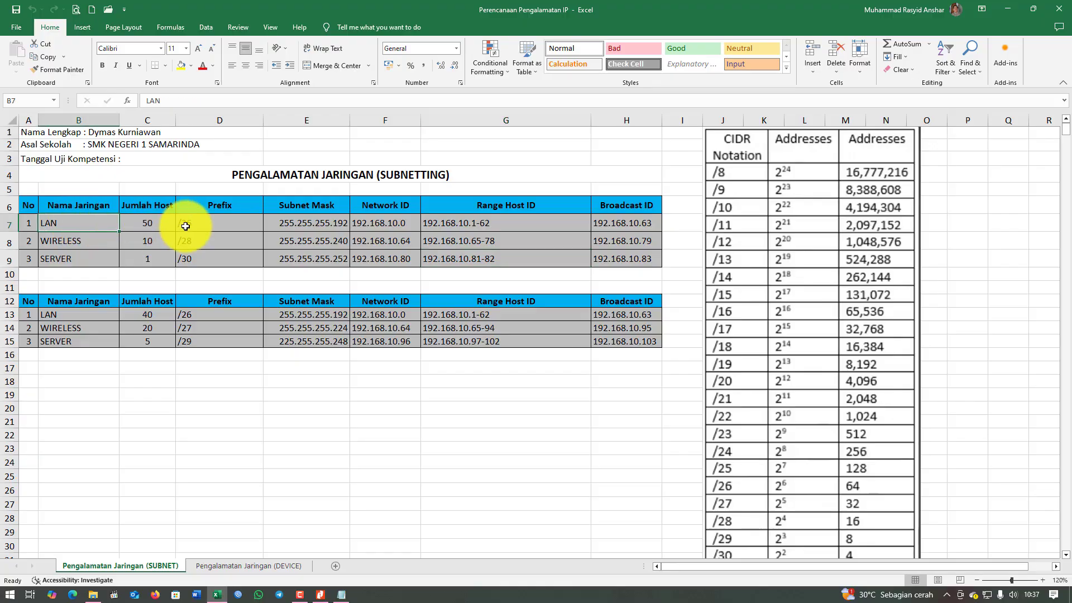
click(213, 222)
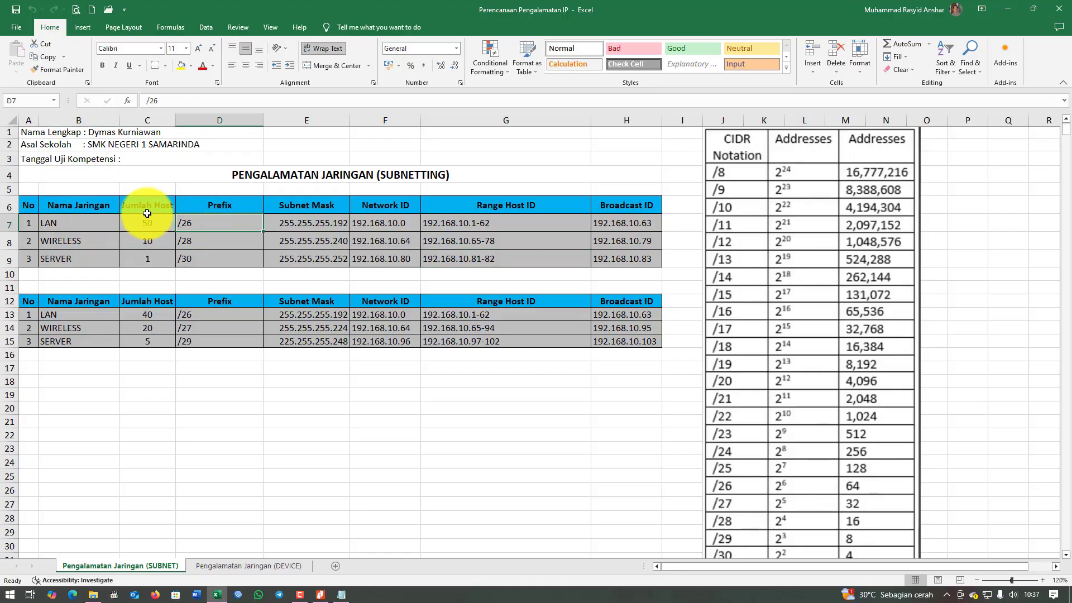
click(321, 595)
scroll(379, 292, up, 12)
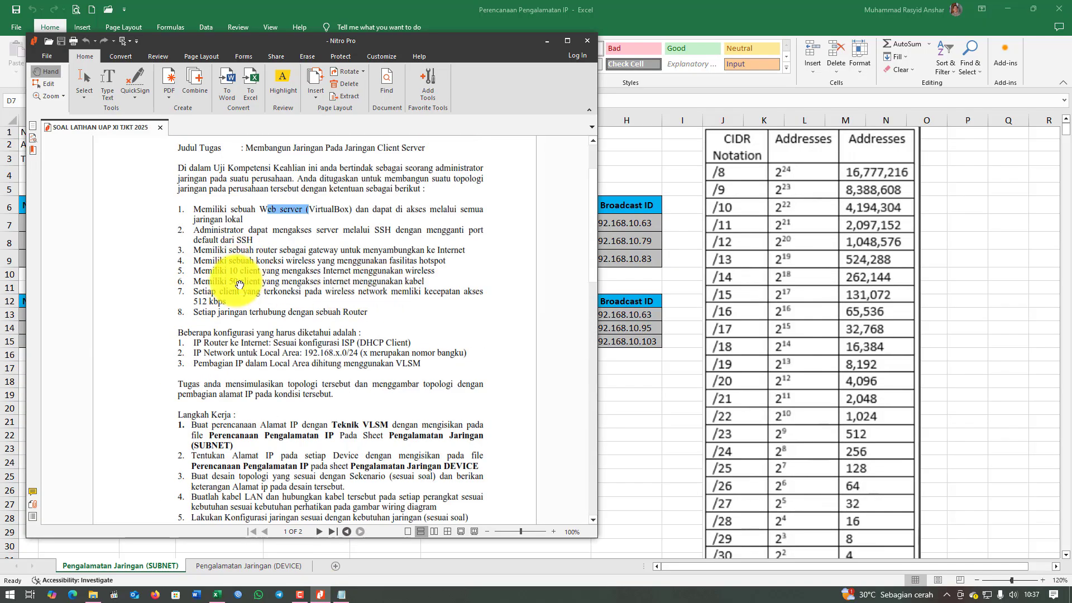
click(547, 41)
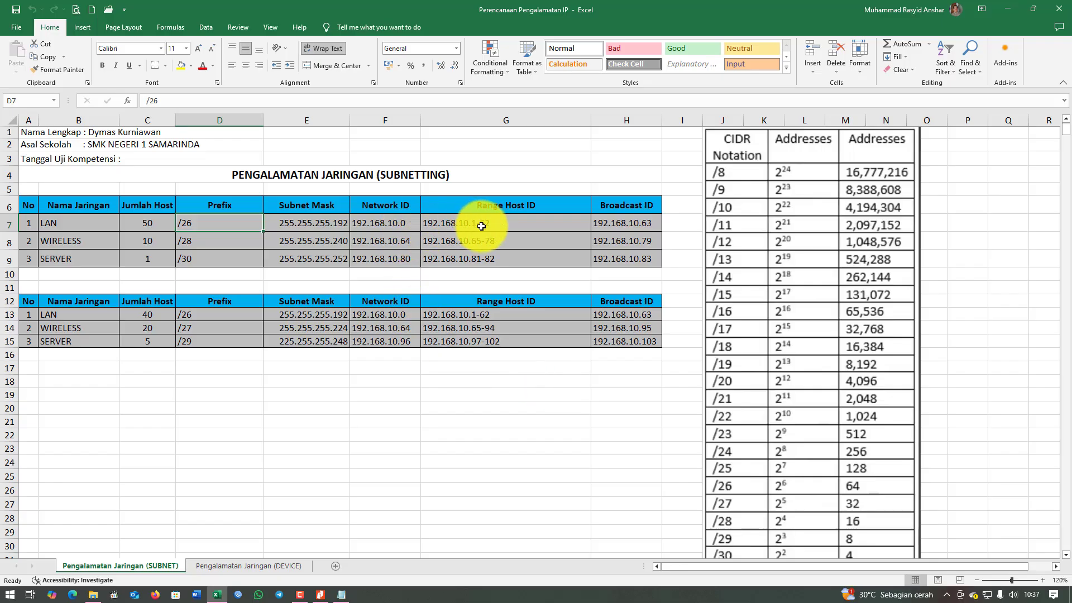
Give ether 3 IP 192.168.10.1/26 and add 'ether 4 = ip = 192.168.10.65/28'.
click(341, 594)
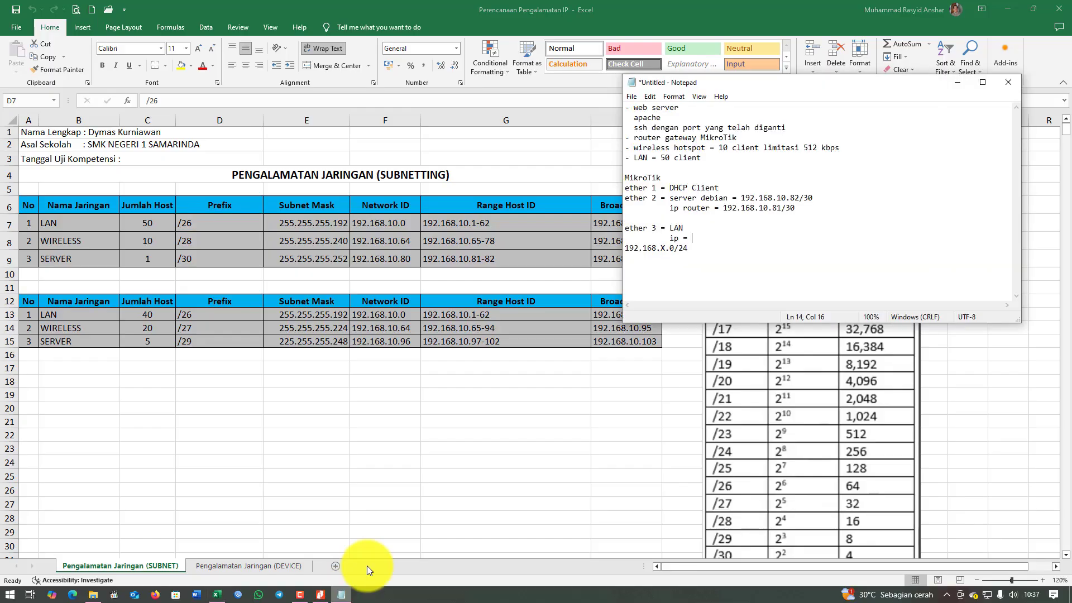
text(192.168)
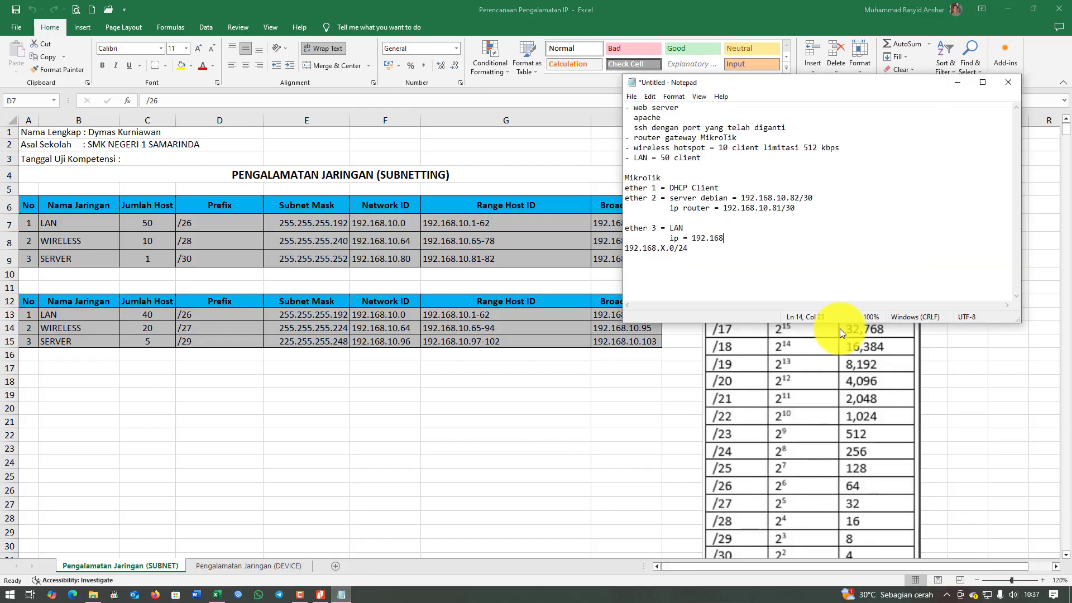
text(.10.1/26)
key(Return)
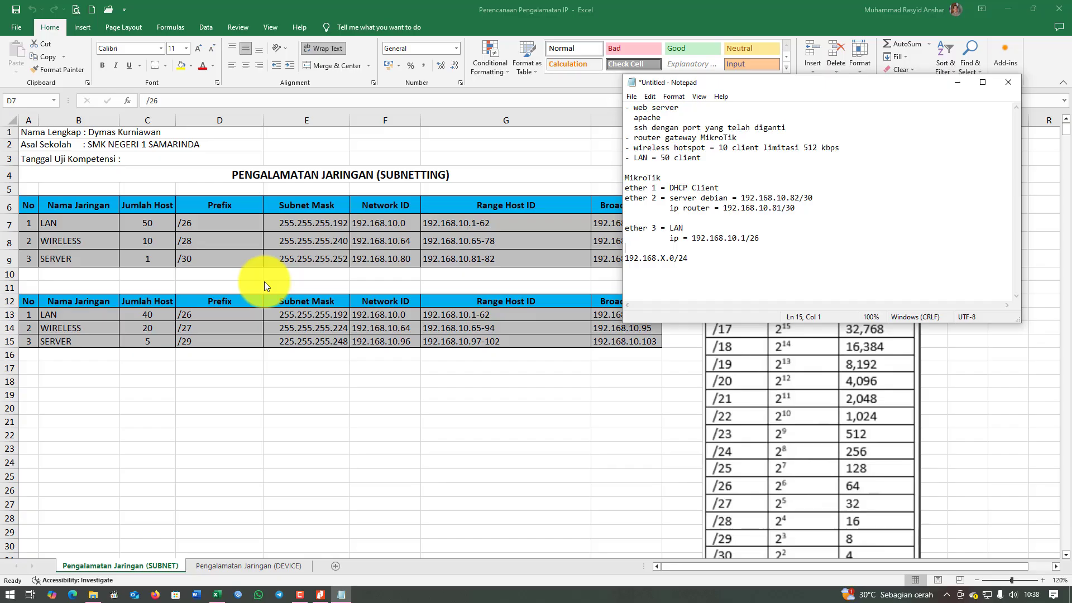
text(ether 4 = ip = 192.168)
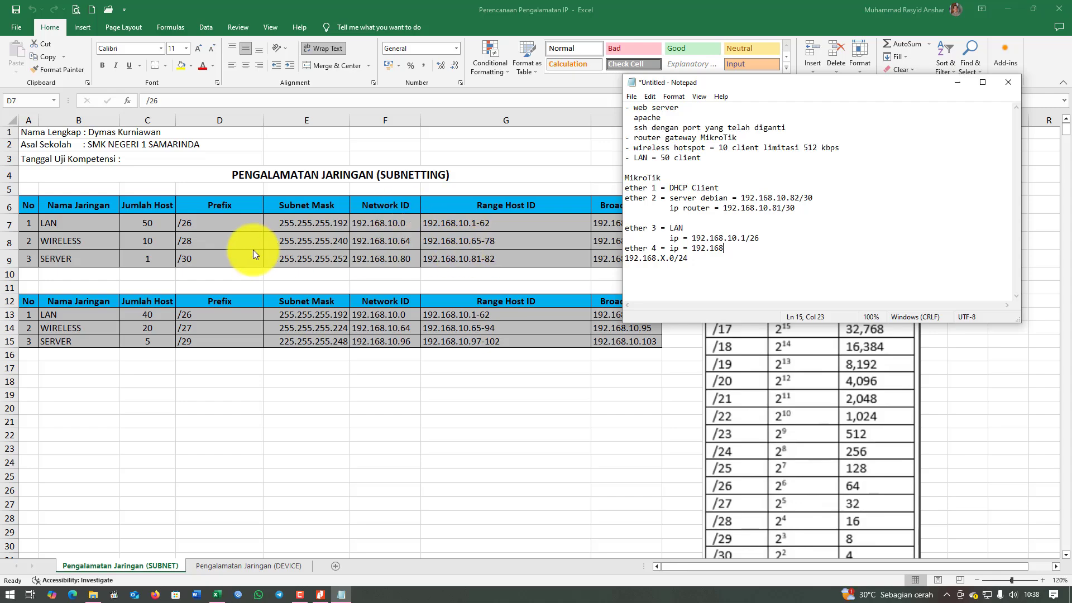
text(.10.65)
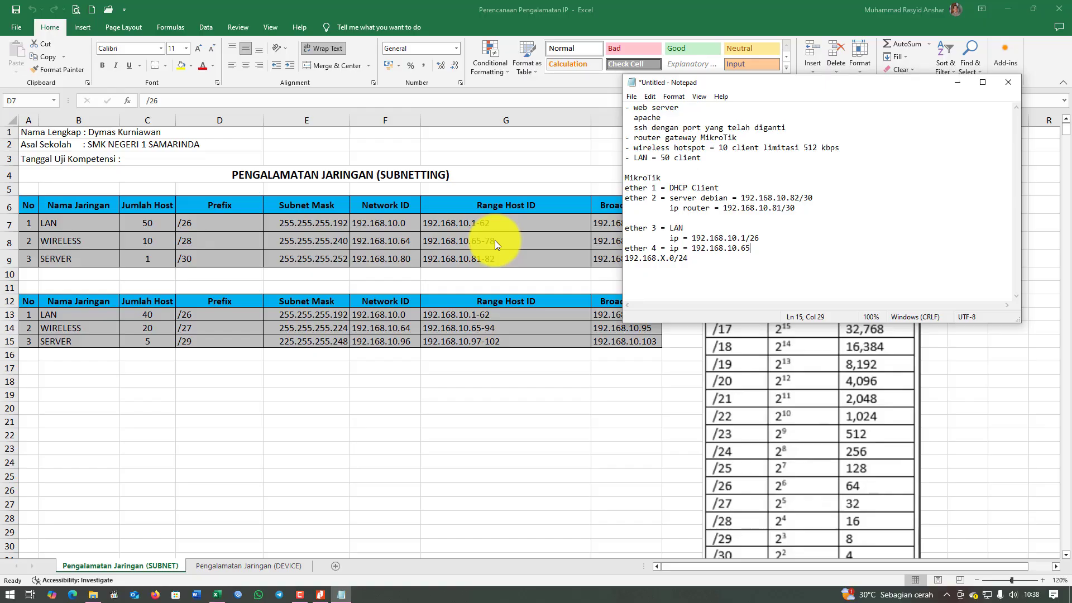
text(/28)
Delete the leftover 192.168.X.0/24 line and review the ether interface lines.
key(shift+Home)
key(shift+Left)
key(Delete)
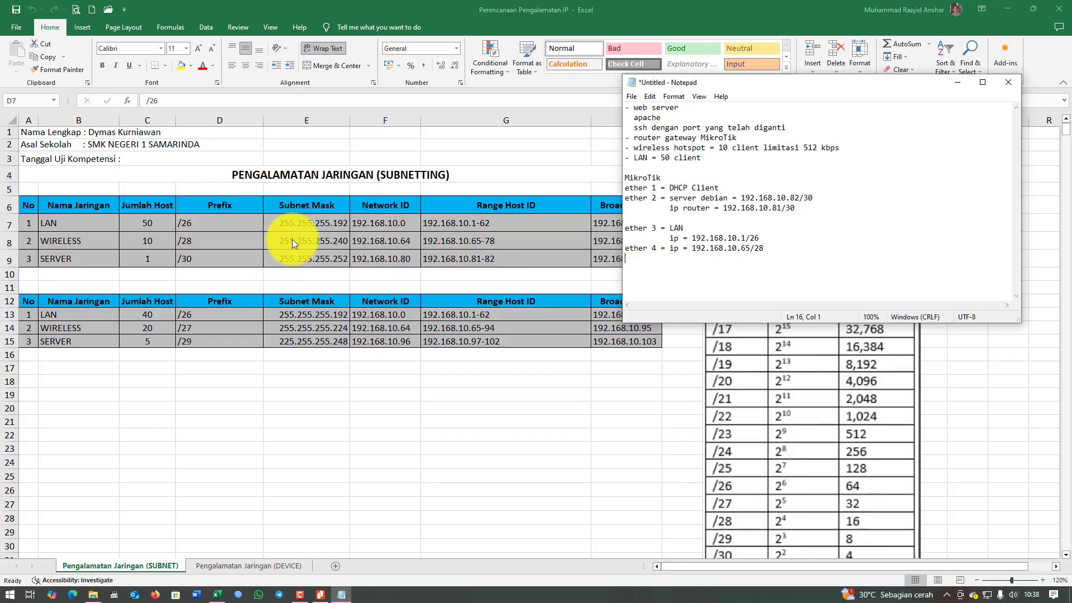
drag(683, 189, 767, 256)
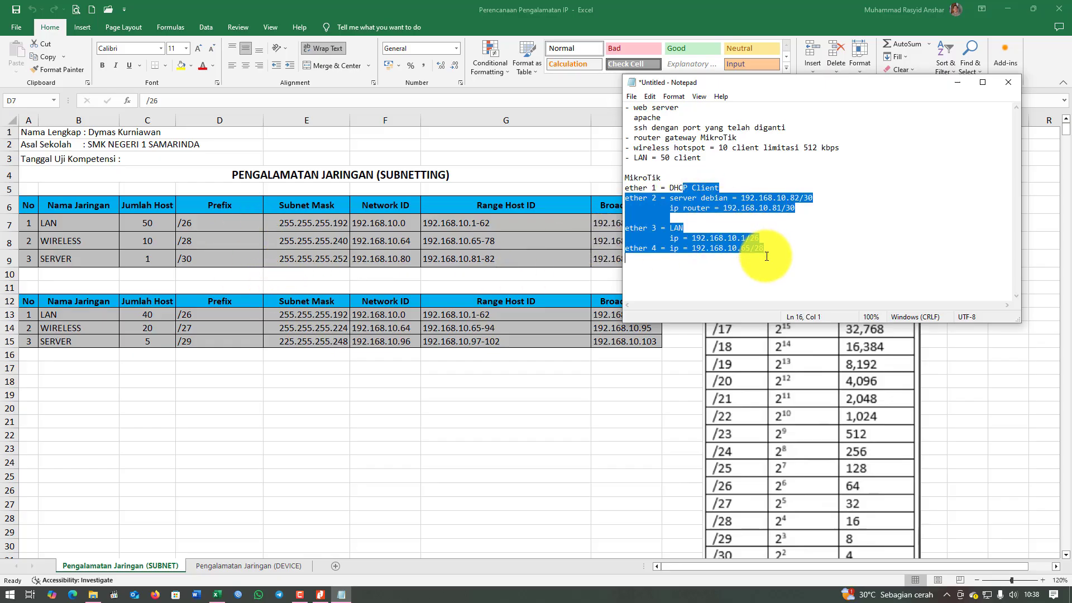
Label ether 4 as wireless hotspot, moving its IP onto a separate line.
click(787, 267)
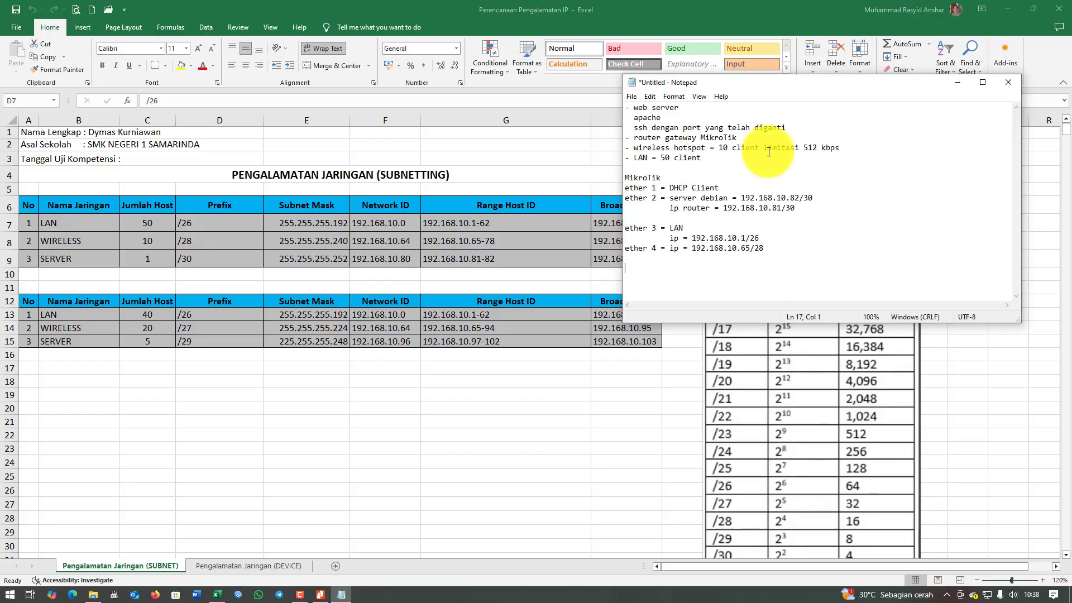
drag(790, 87, 829, 143)
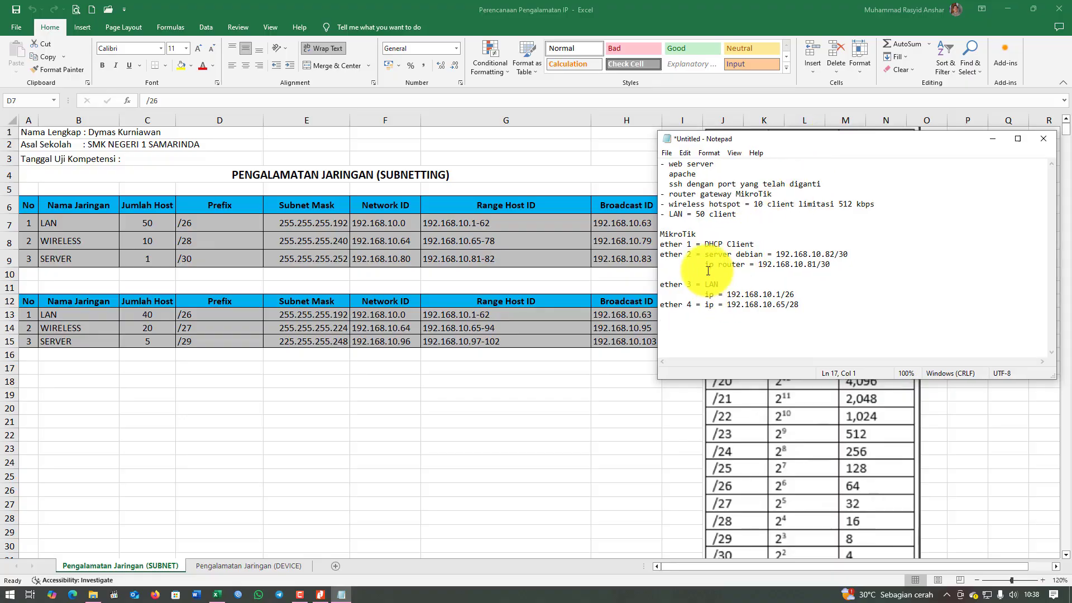
click(705, 306)
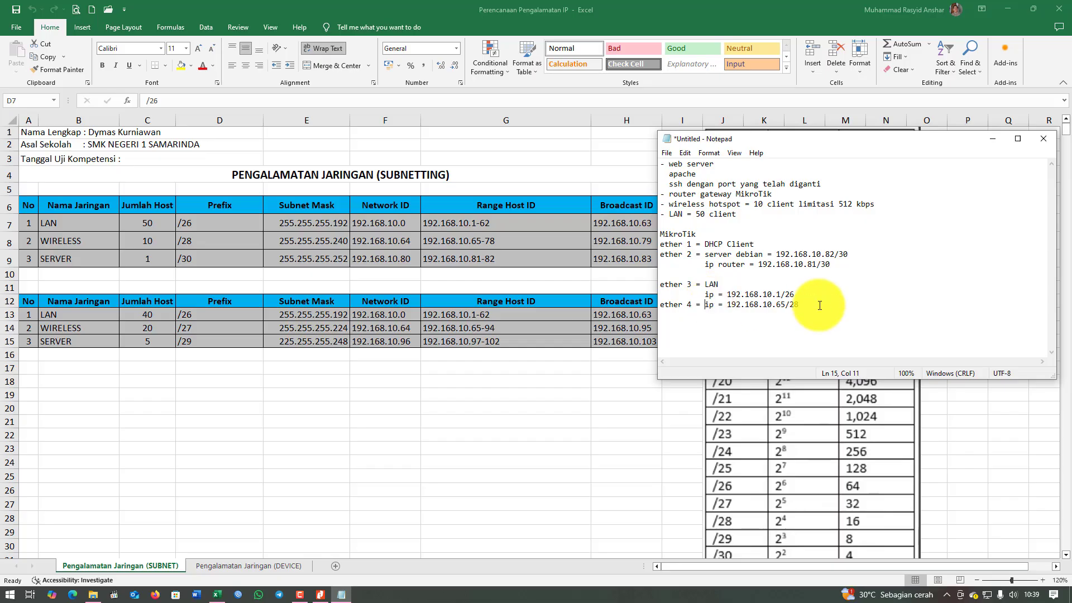
key(Return)
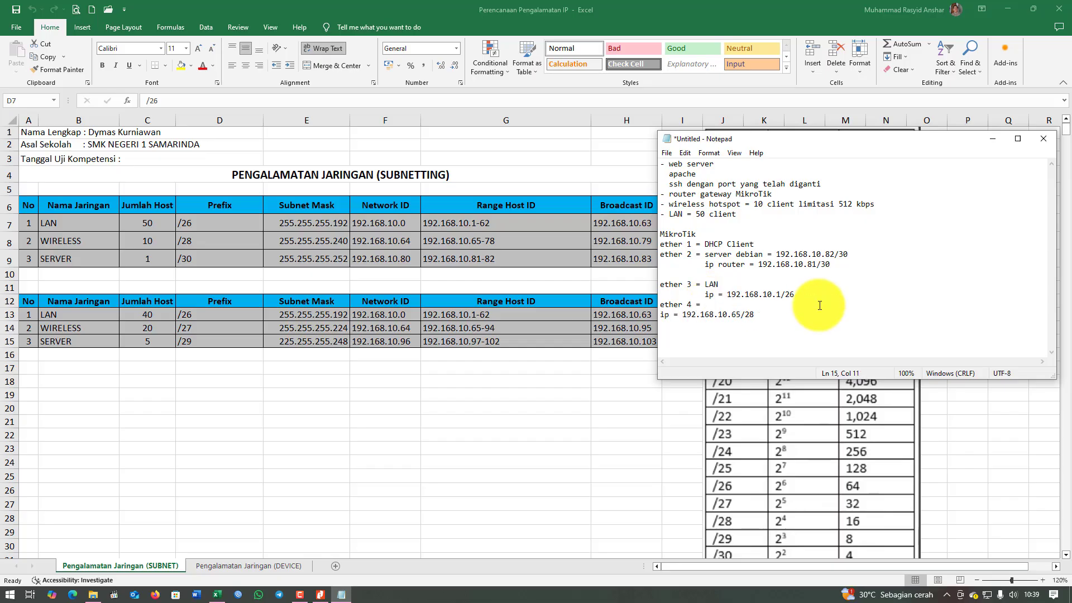
text(wireless hotspot)
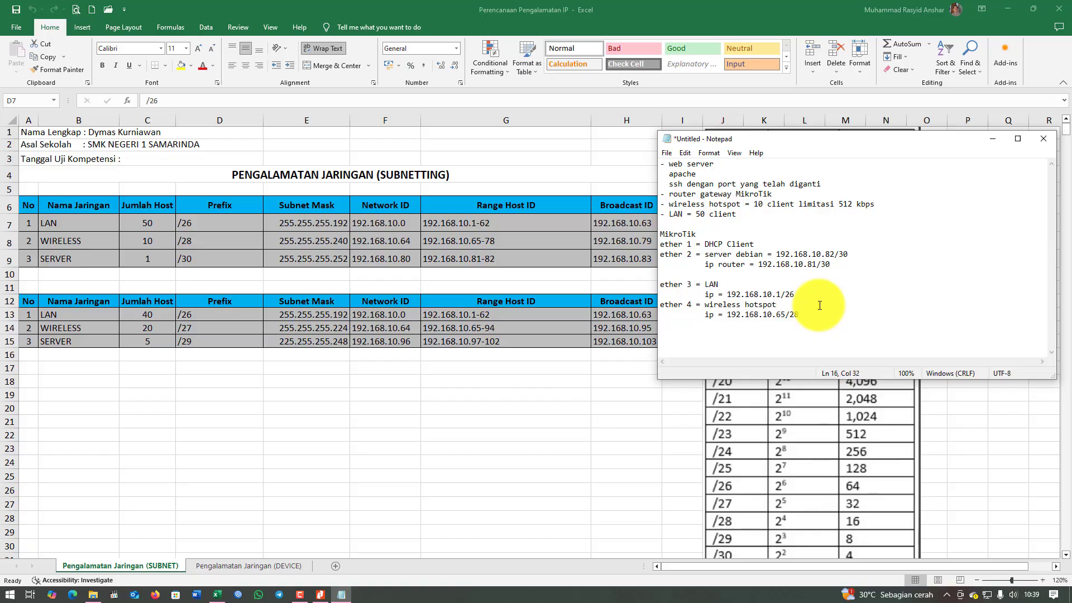
Add a 'profile 512 kbps' line under wireless hotspot and minimize Excel.
key(Return)
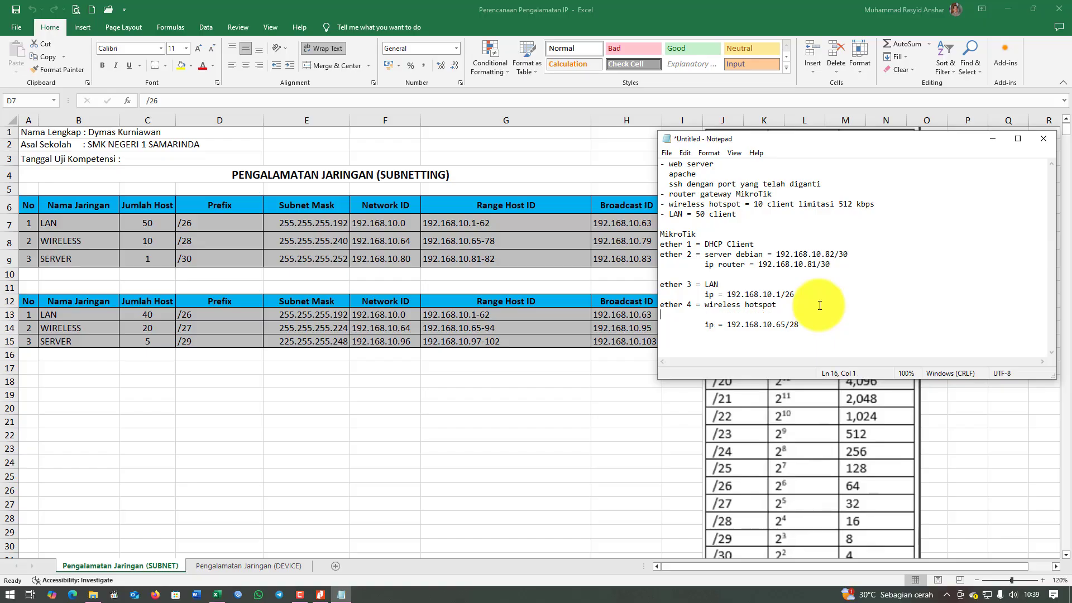
text(profile 512 kbps)
mouse_move(763, 134)
mouse_down()
mouse_move(712, 132)
mouse_move(748, 130)
mouse_up()
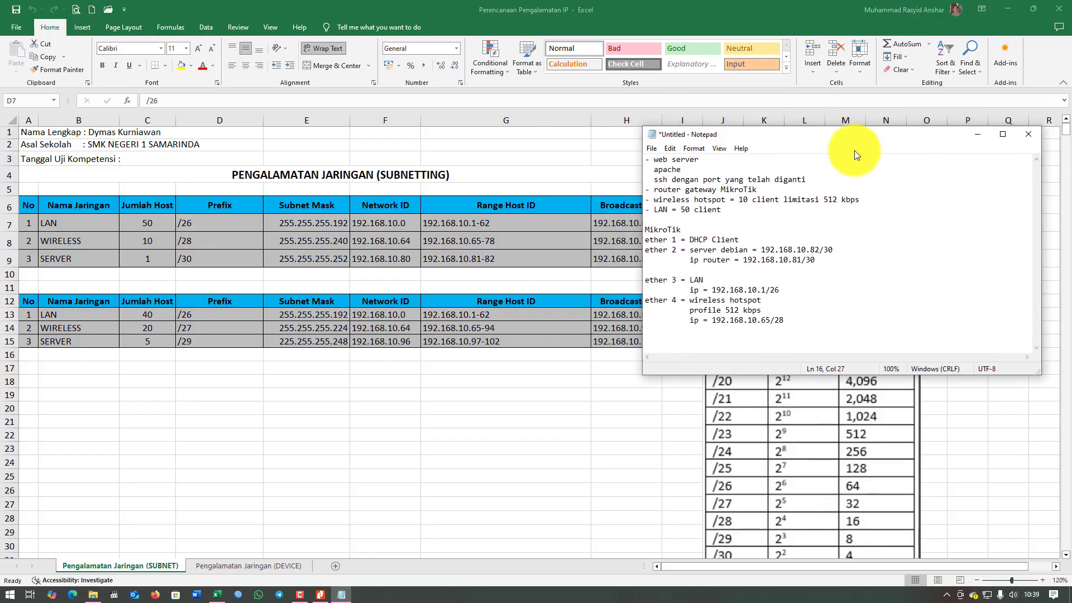
click(1008, 9)
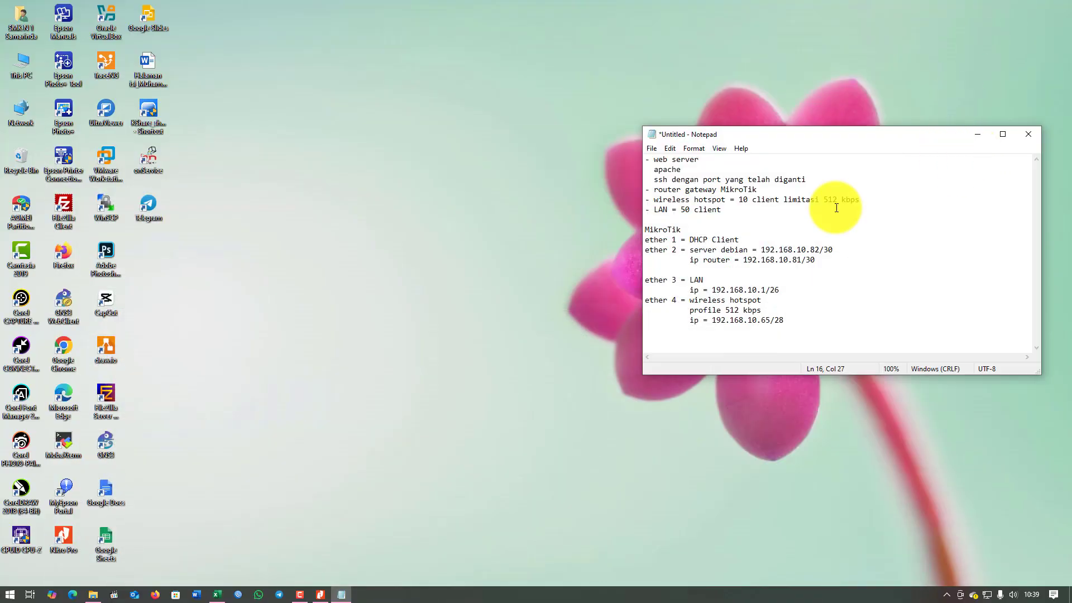
Refresh the desktop and launch GNS3 from its desktop icon.
right_click(292, 468)
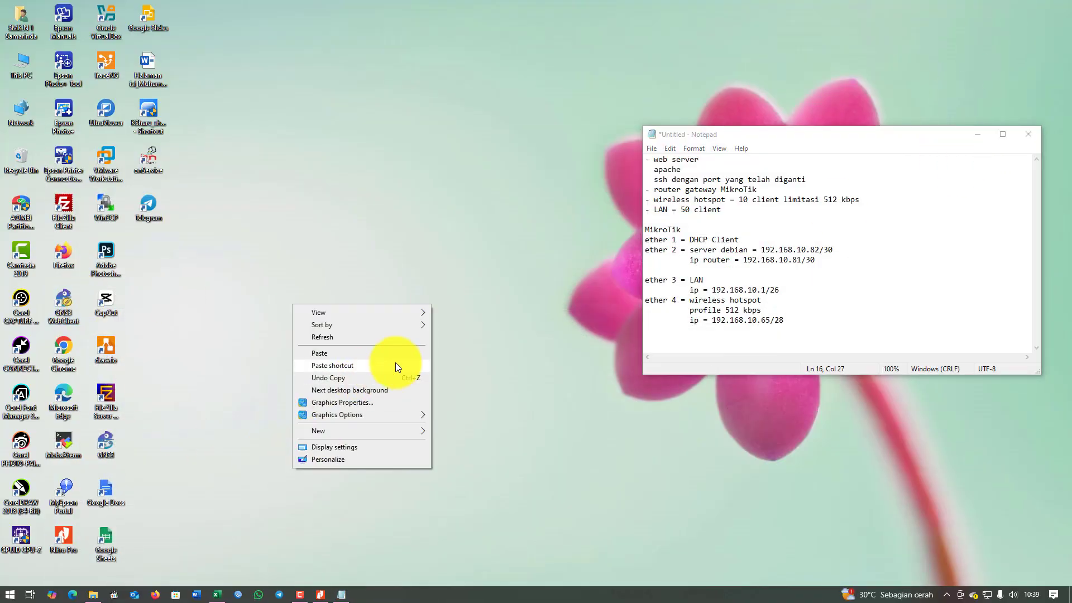
click(391, 337)
double_click(106, 444)
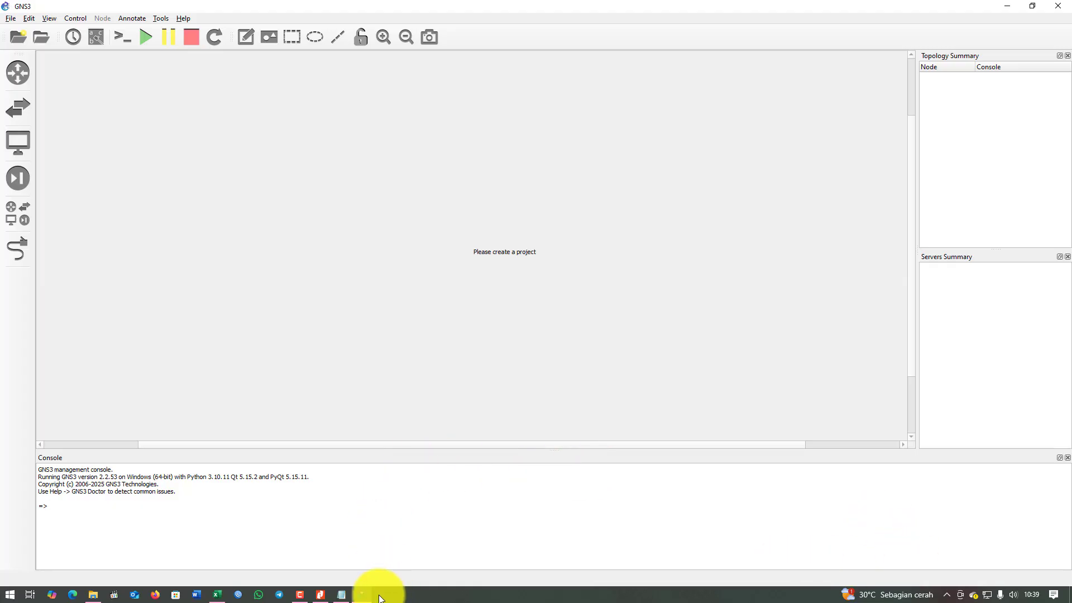
Review the Notepad plan's ssh, router and ether 1 DHCP Client requirements.
mouse_move(299, 599)
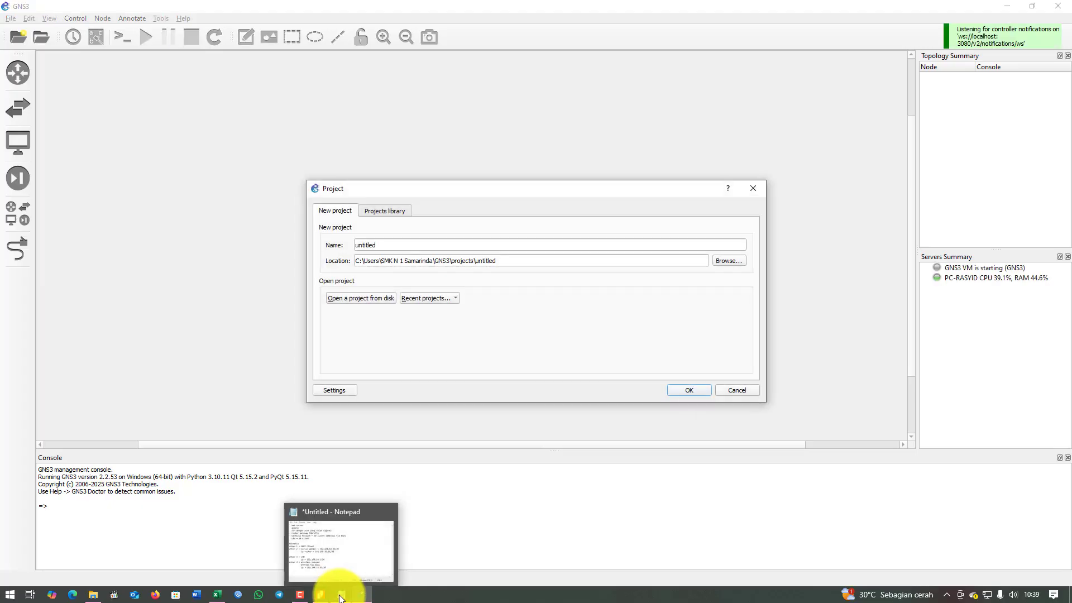
click(342, 596)
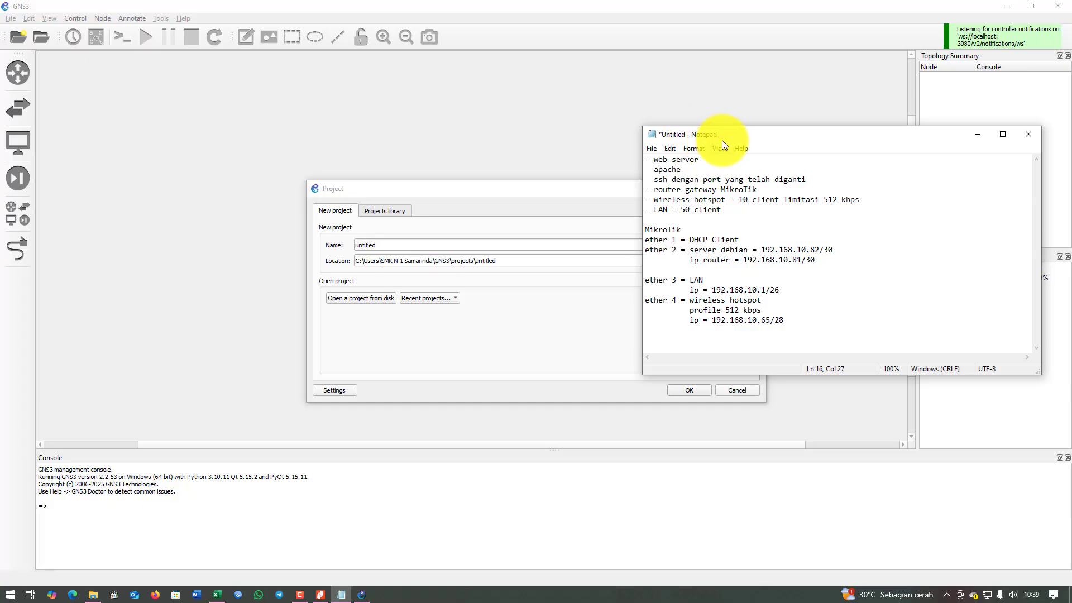
drag(722, 140, 829, 102)
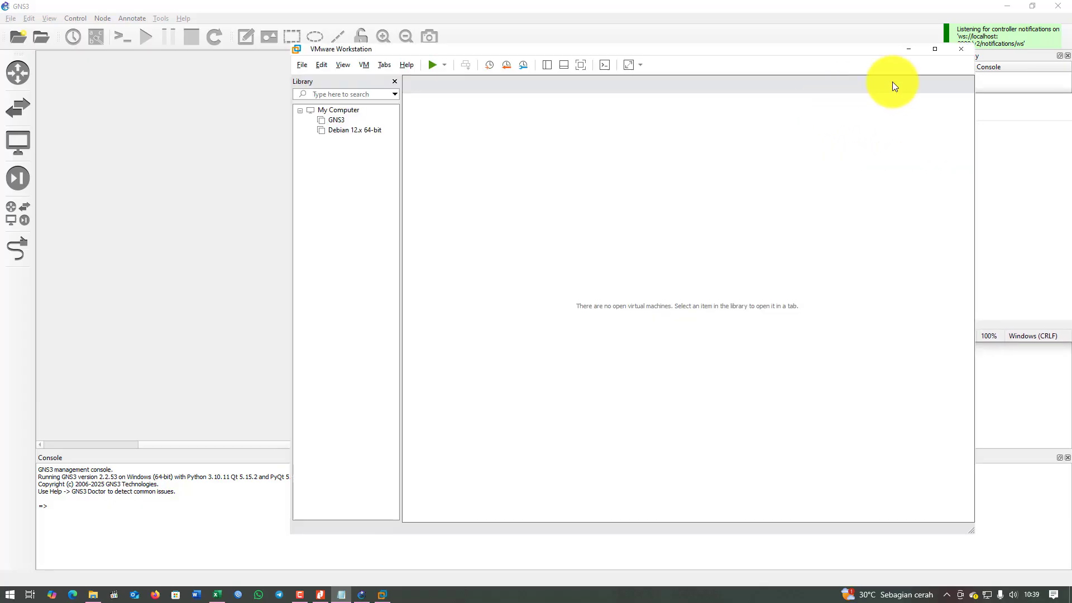
click(909, 49)
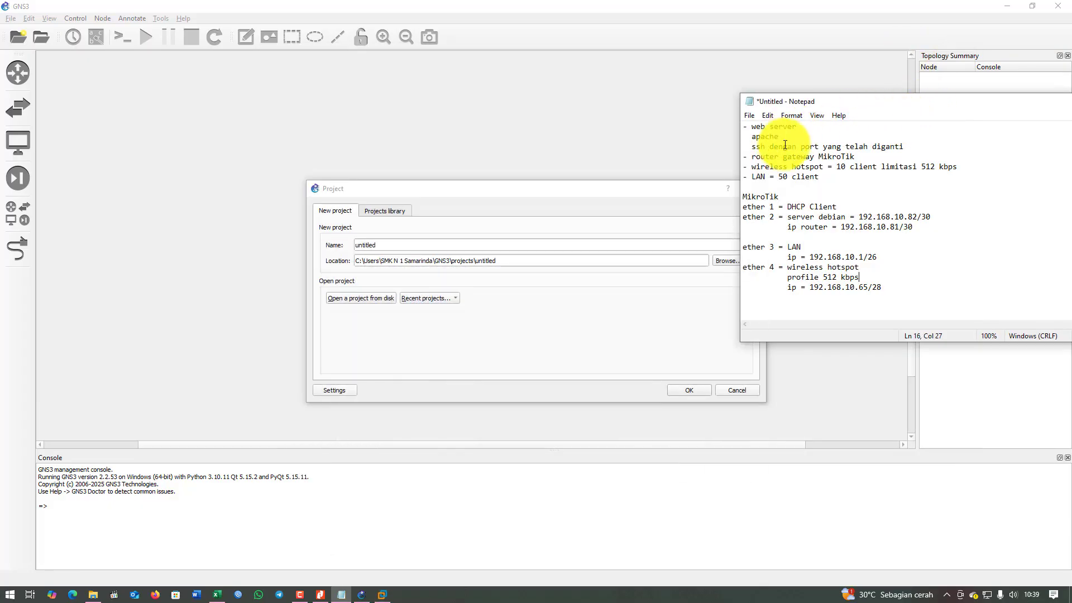
drag(786, 146, 835, 164)
click(790, 177)
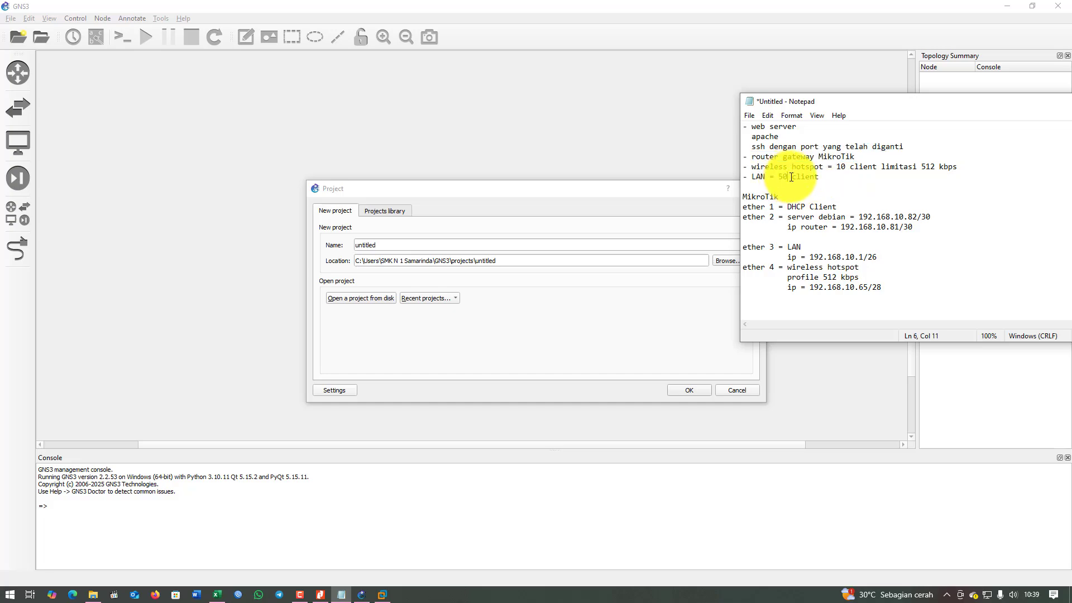
drag(792, 206, 819, 207)
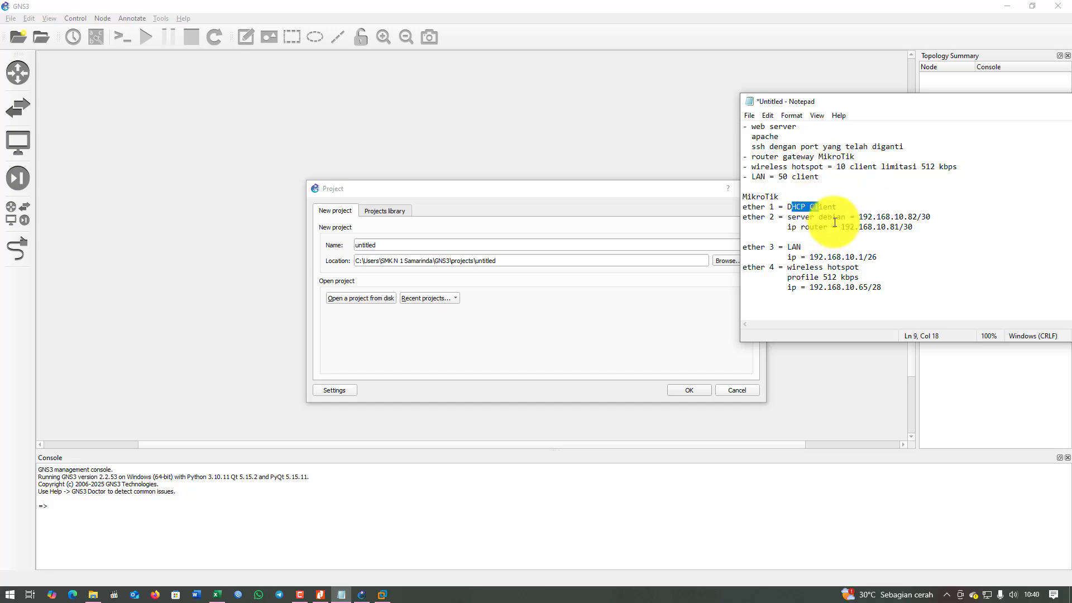
drag(980, 104, 959, 99)
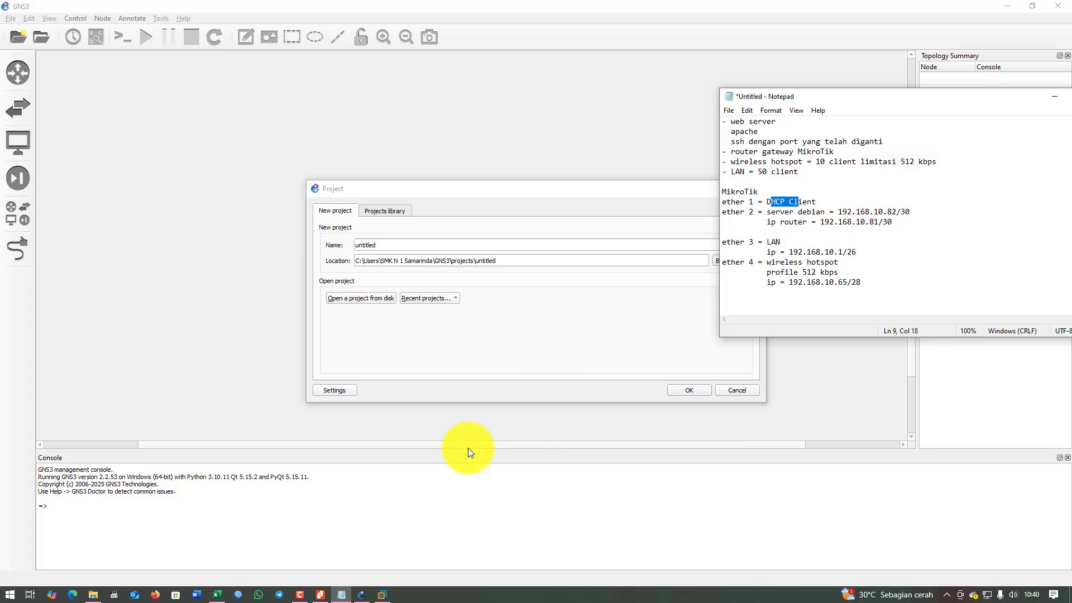
Check the booted GNS3 VM in VMware, then move the New project dialog aside.
click(382, 594)
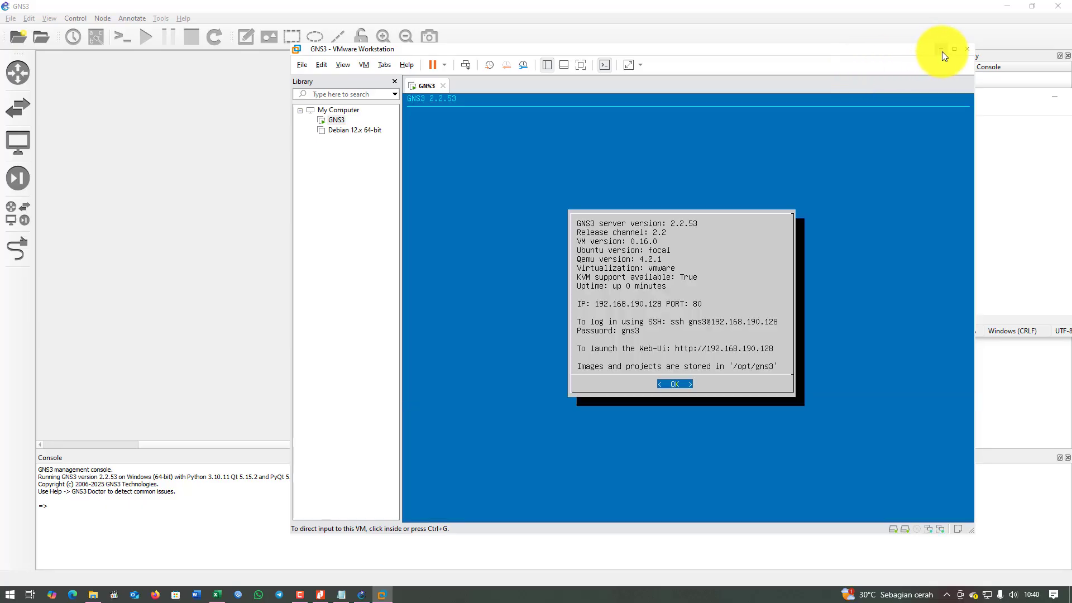
click(942, 50)
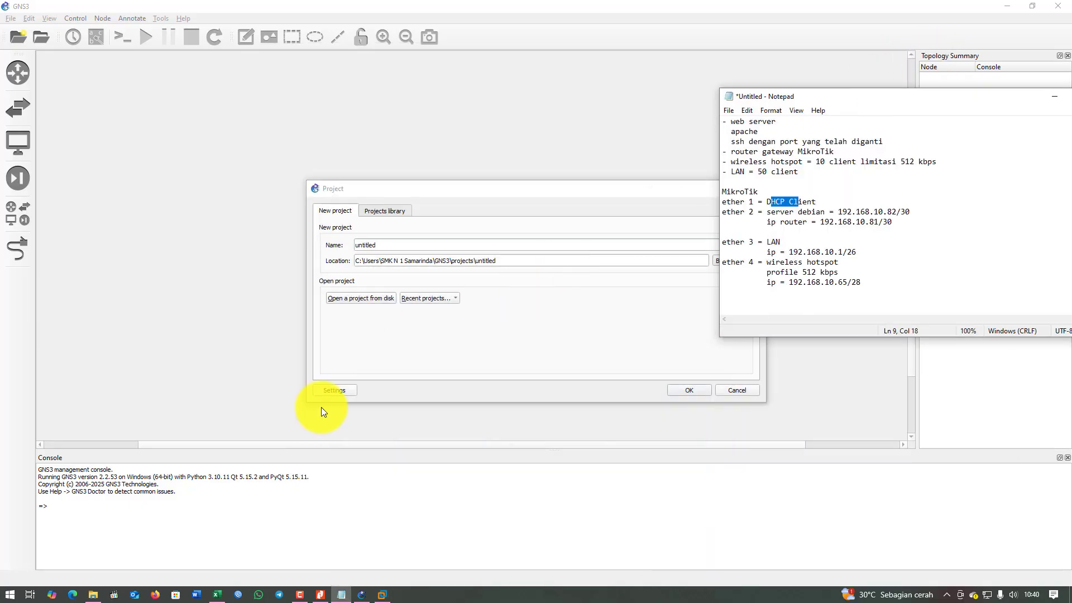
drag(404, 189, 310, 163)
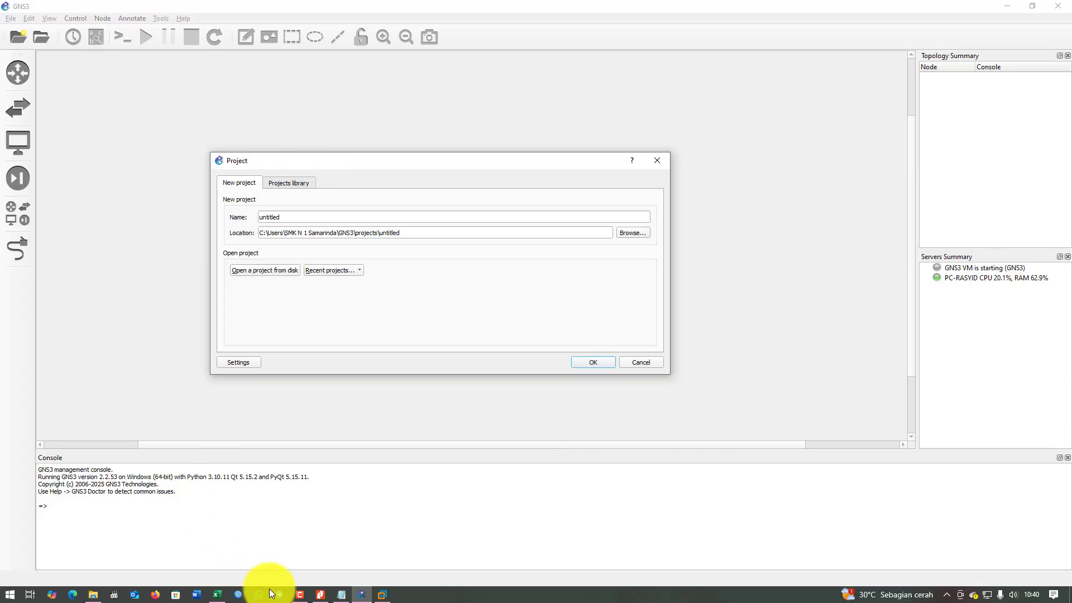
Bring up the exam PDF in Nitro Pro at the top of page 1.
click(323, 595)
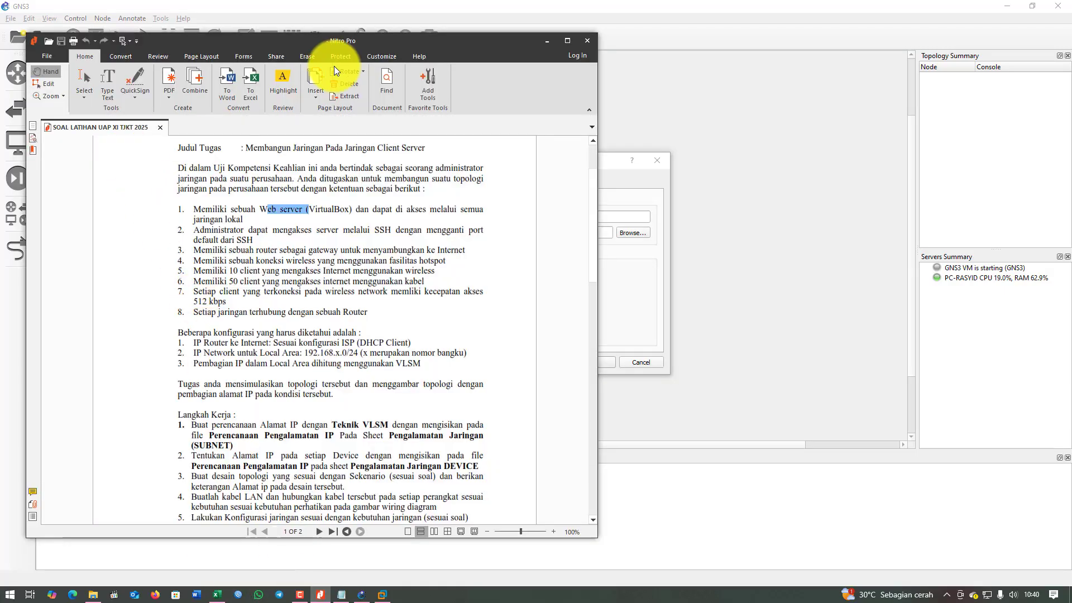
scroll(378, 179, up, 3)
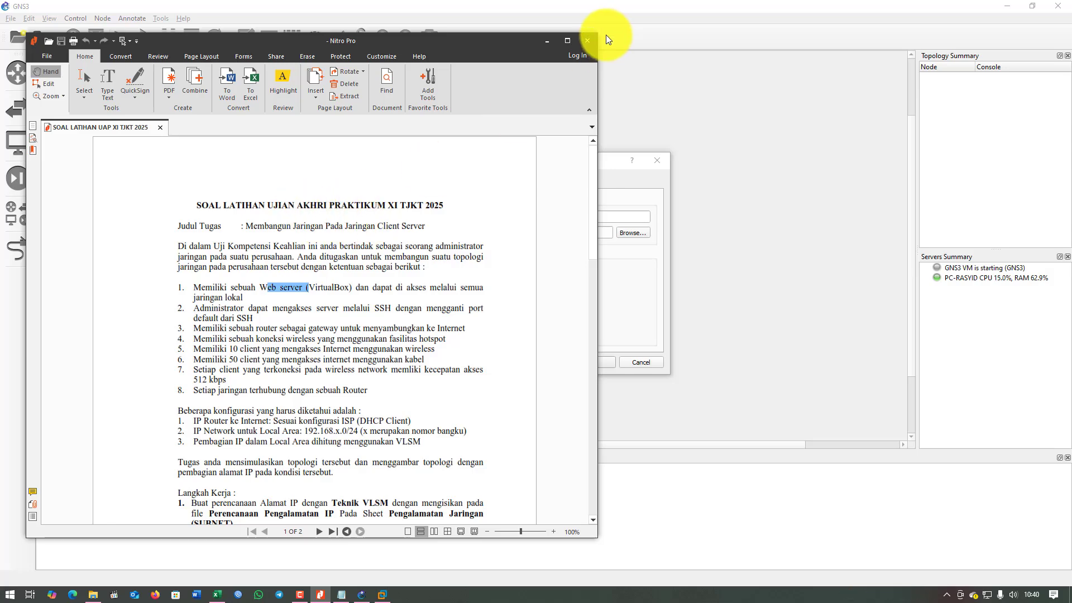
Name the project UAP-RASYID, set its location to Documents\GNS3, and create it.
click(547, 42)
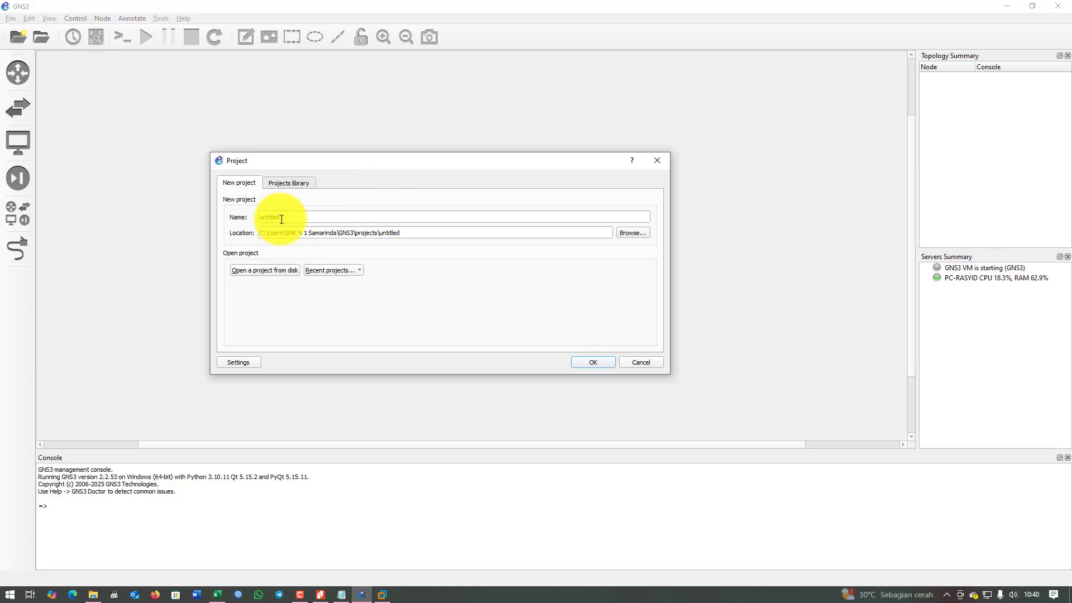
double_click(271, 217)
text(UAP)
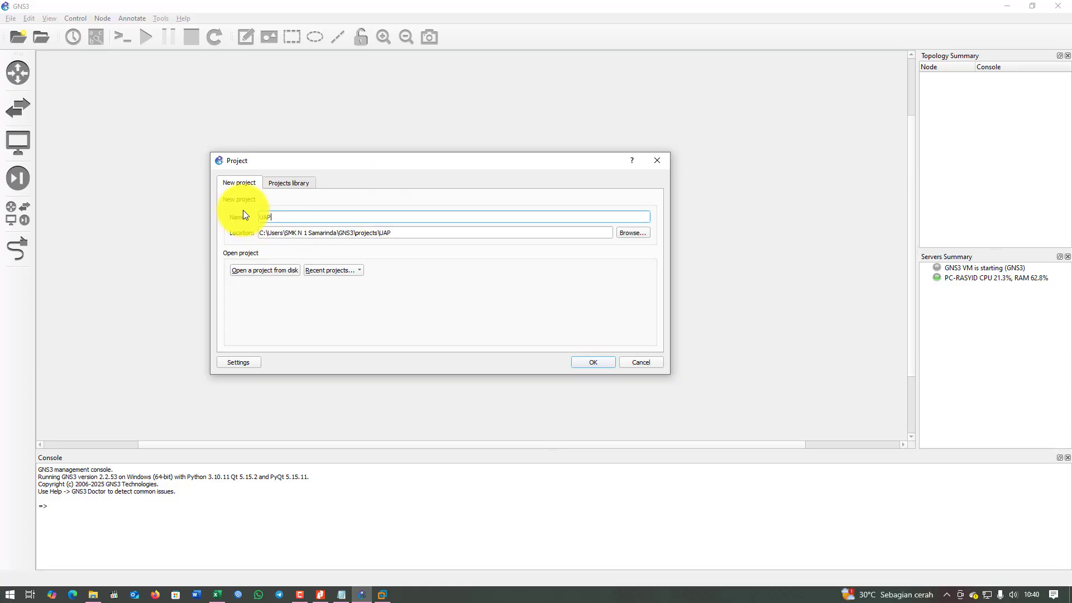
text(-RASYID)
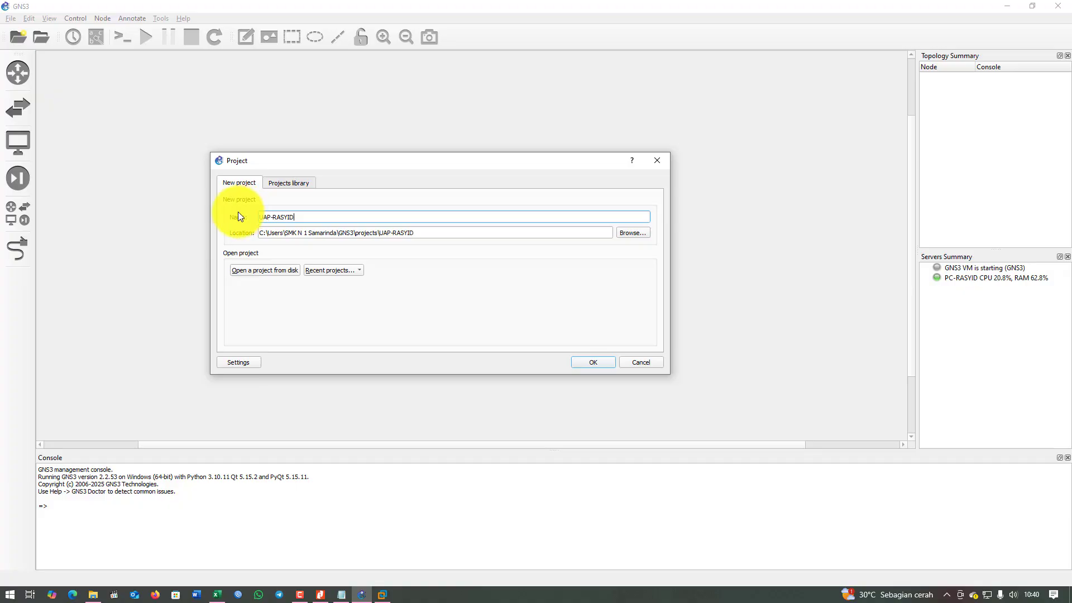
click(646, 231)
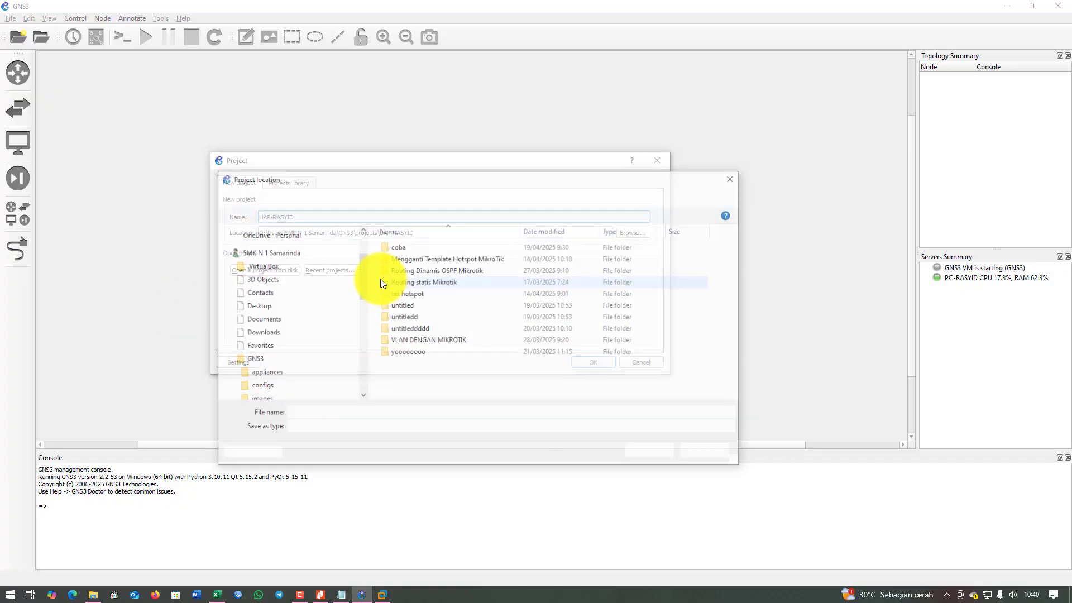
scroll(289, 330, up, 2)
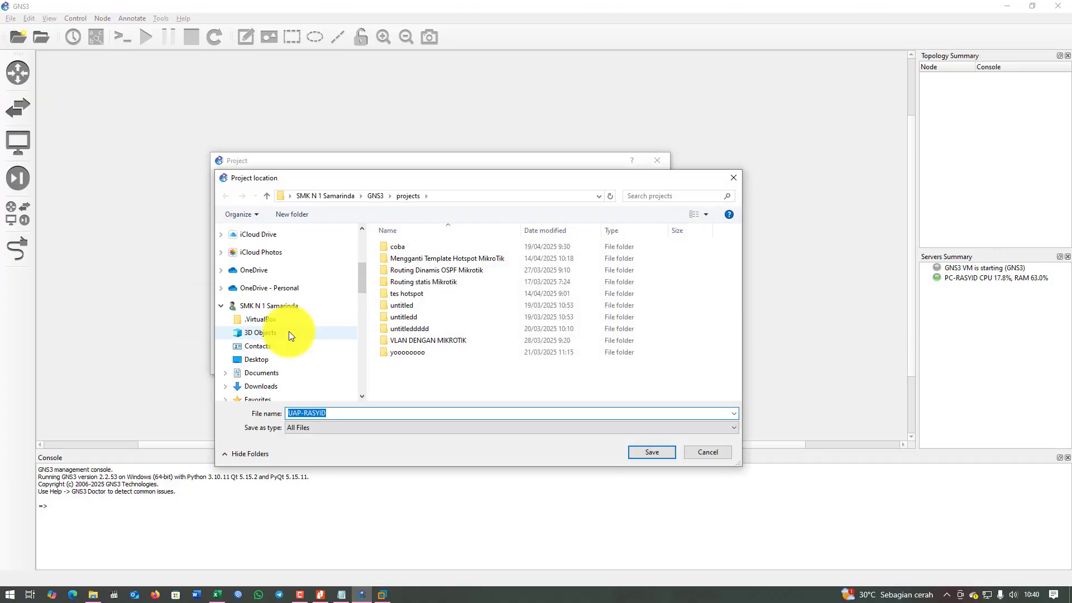
click(258, 374)
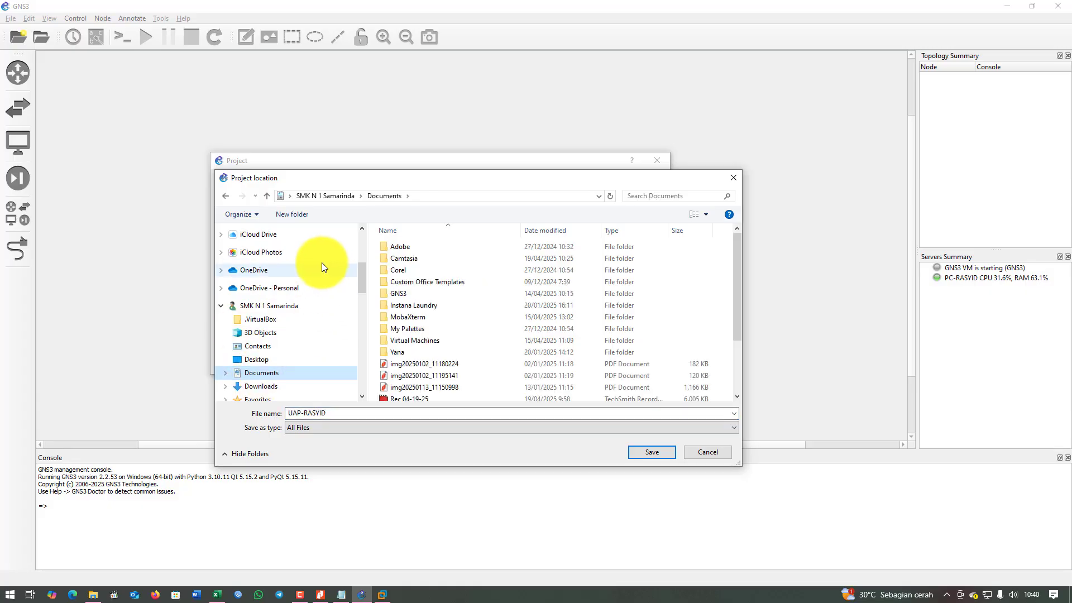
double_click(395, 293)
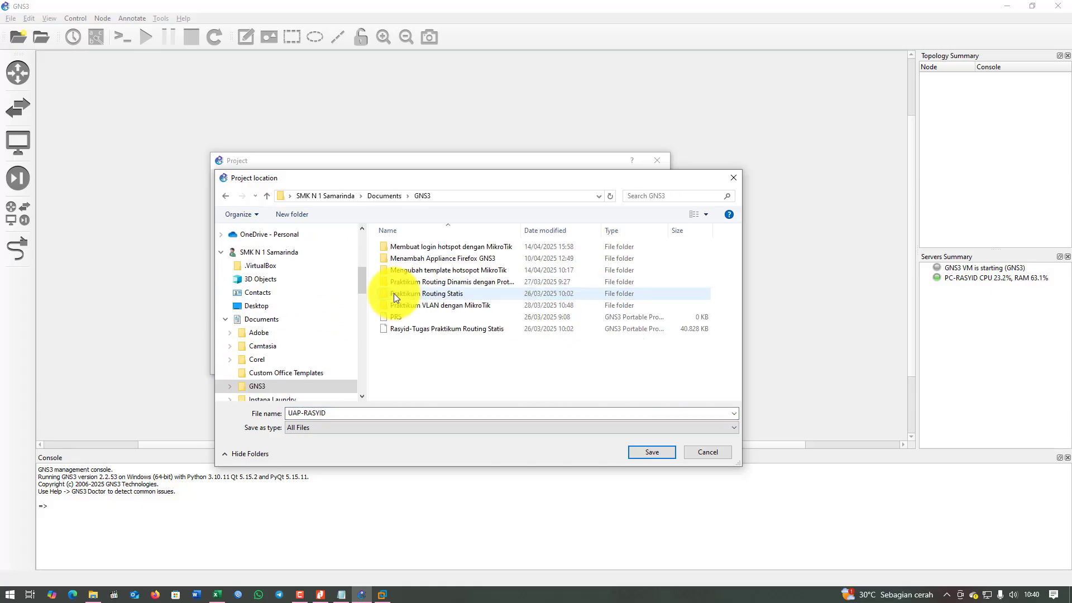
click(652, 452)
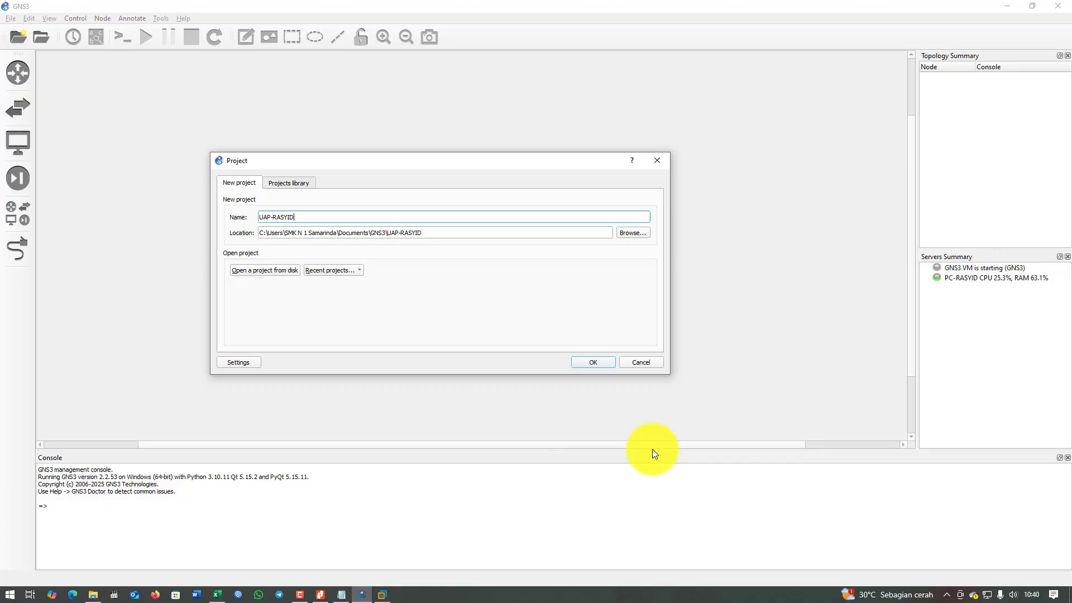
click(594, 364)
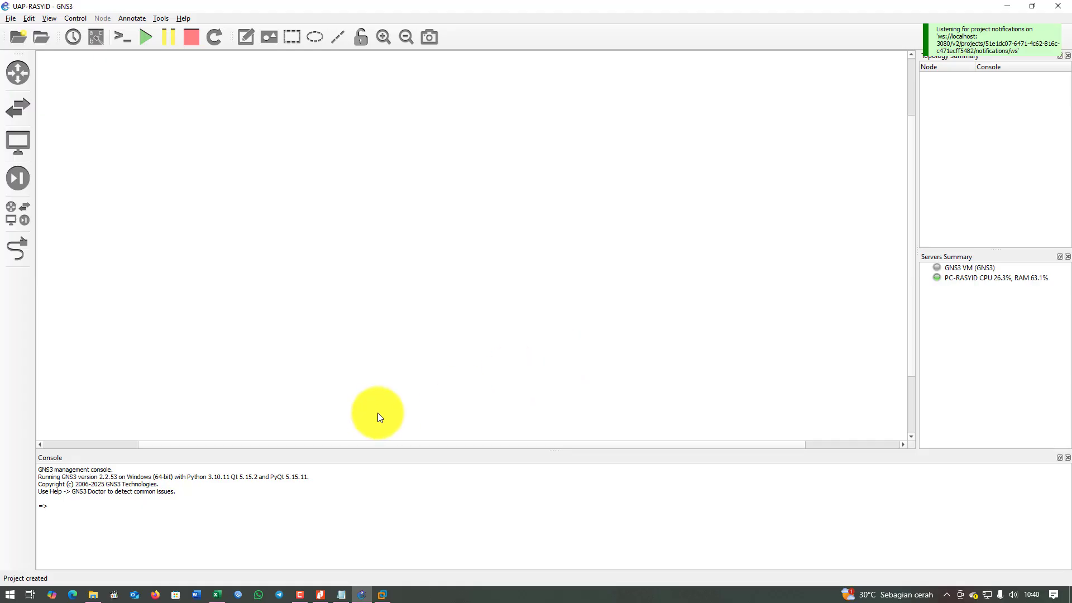
Show all device templates and review the MikroTik and web server requirements in the Notepad notes.
click(14, 212)
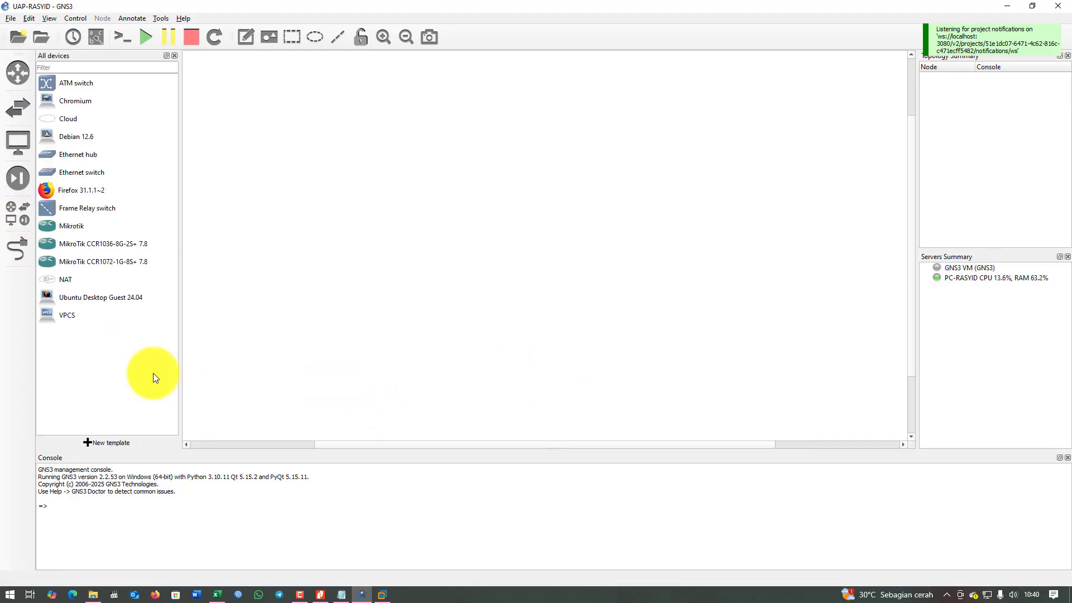
click(341, 594)
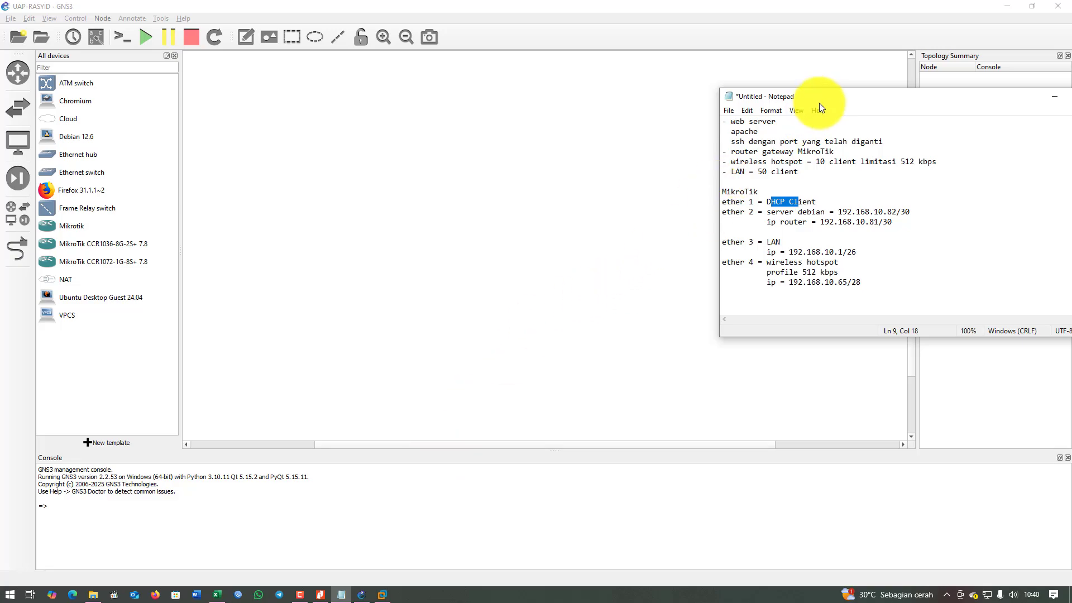
drag(833, 96, 856, 83)
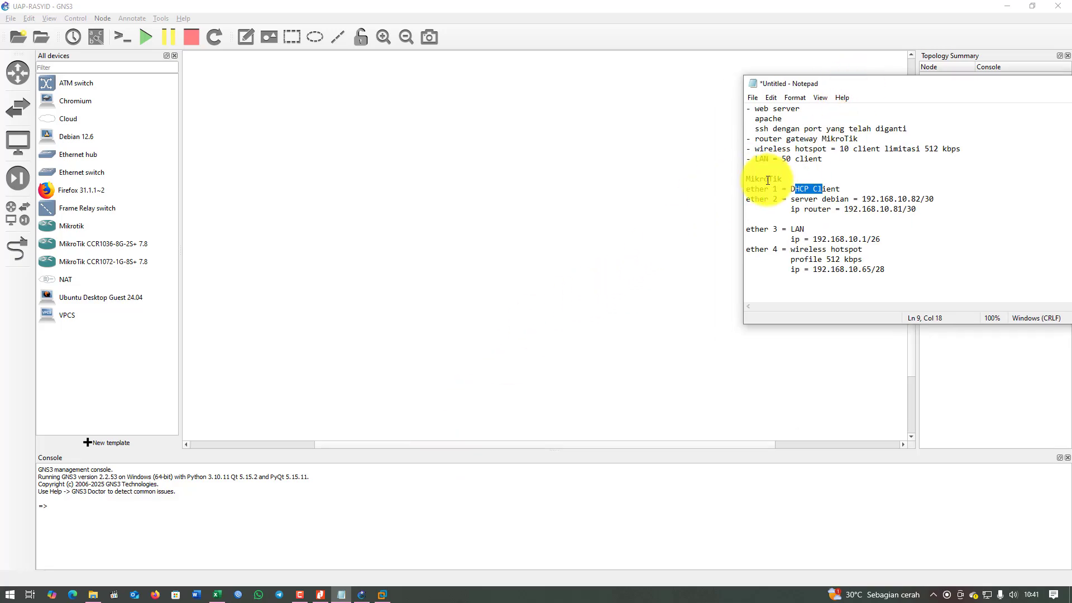
drag(768, 179, 783, 178)
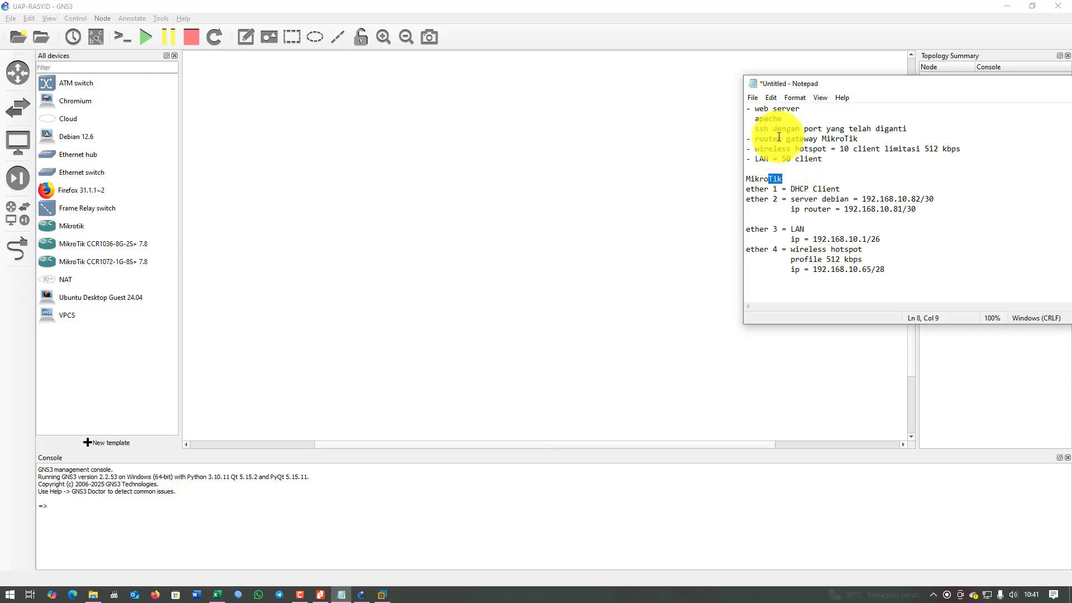
drag(764, 108, 798, 113)
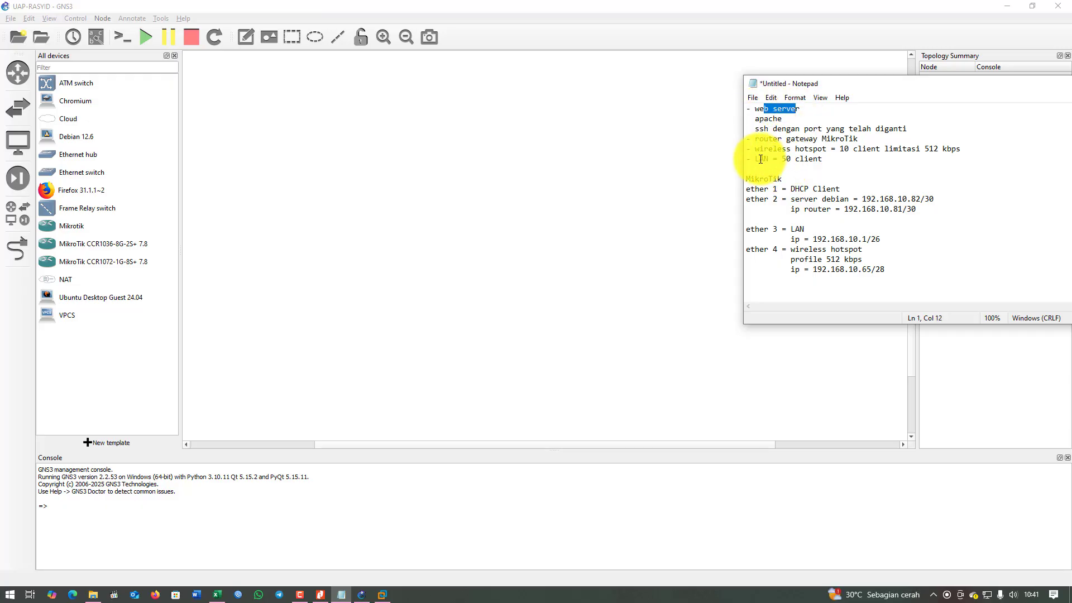
drag(760, 159, 849, 148)
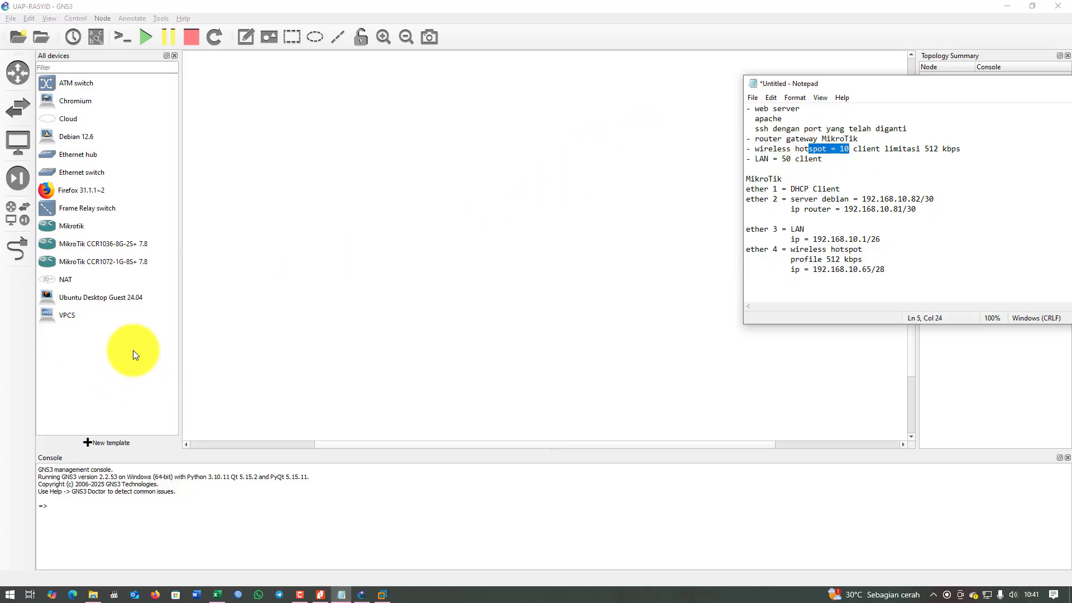
click(62, 280)
Add a NAT node, NAT1, and position it at the top of the canvas.
drag(56, 278, 423, 99)
click(533, 300)
click(533, 299)
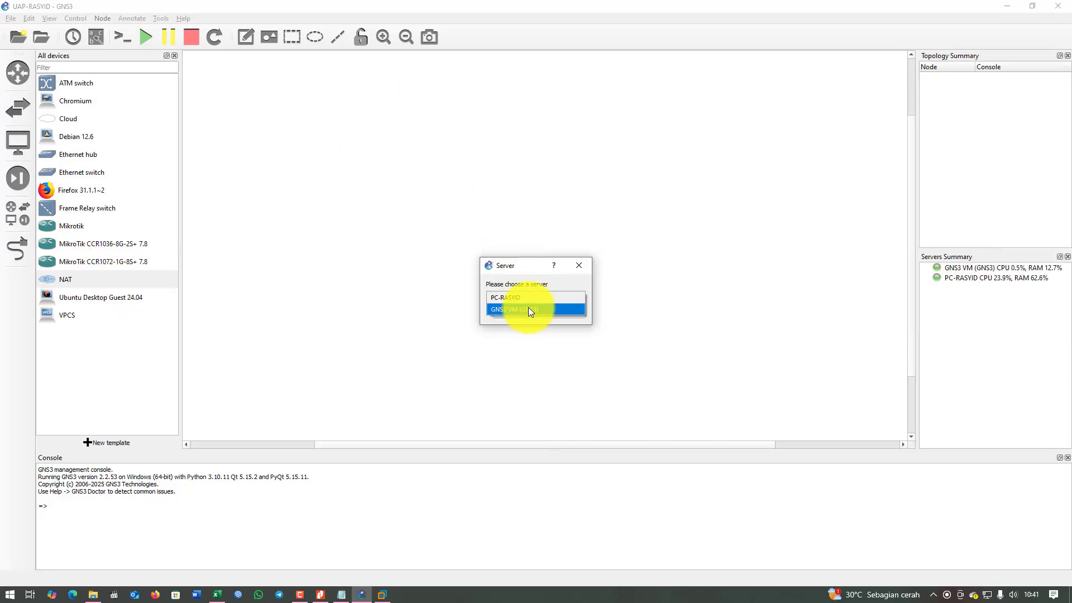
click(528, 314)
drag(459, 128, 387, 107)
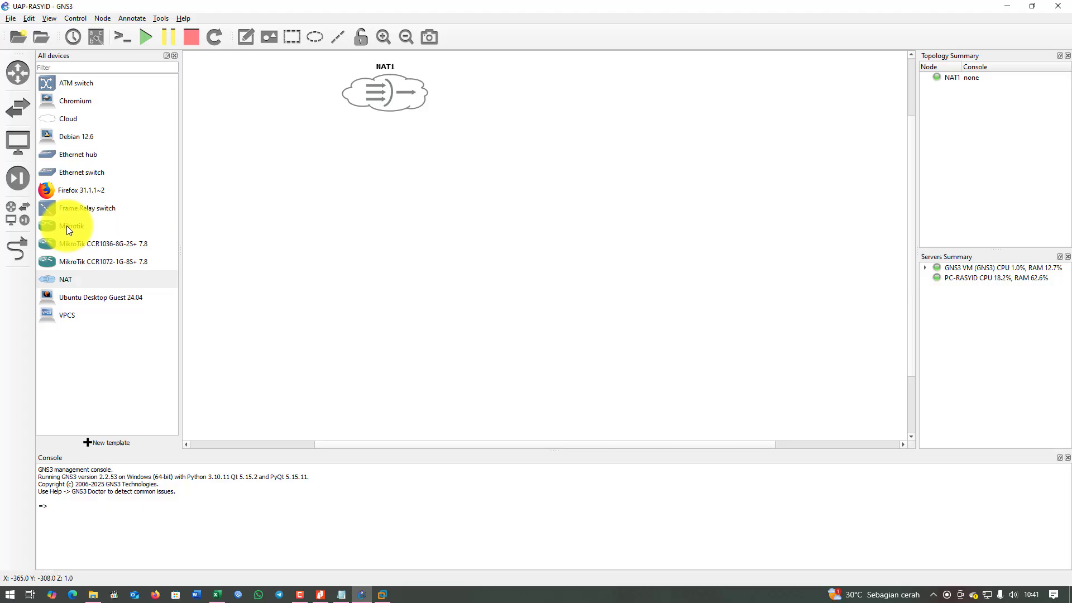
Add Mikrotik-1 below NAT1 and Cloud1 to its left, running on the GNS3 VM.
drag(66, 225, 387, 183)
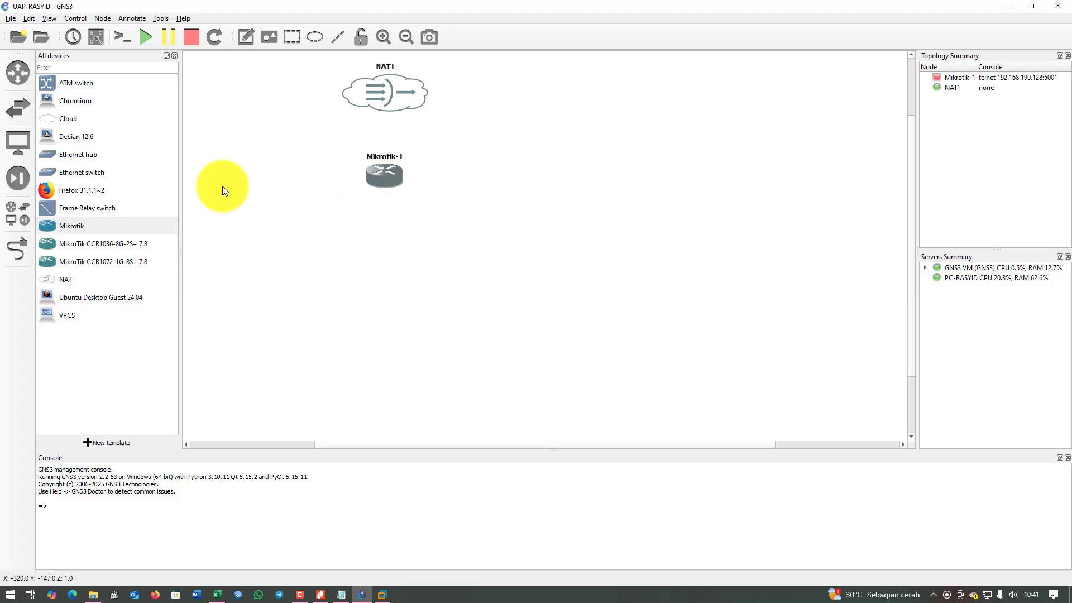
drag(58, 120, 257, 181)
click(528, 298)
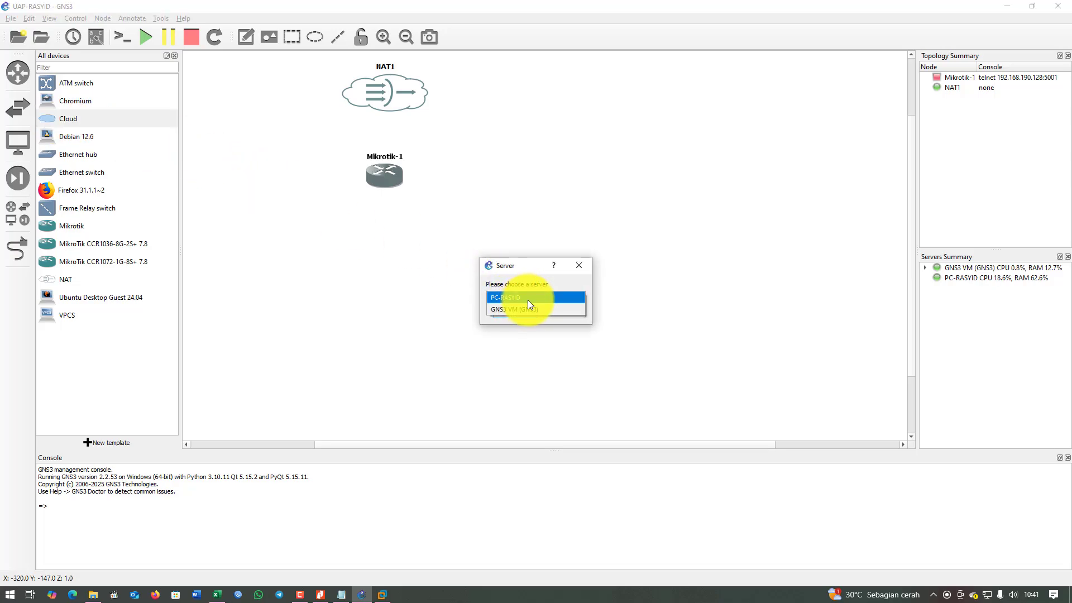
click(521, 308)
click(511, 312)
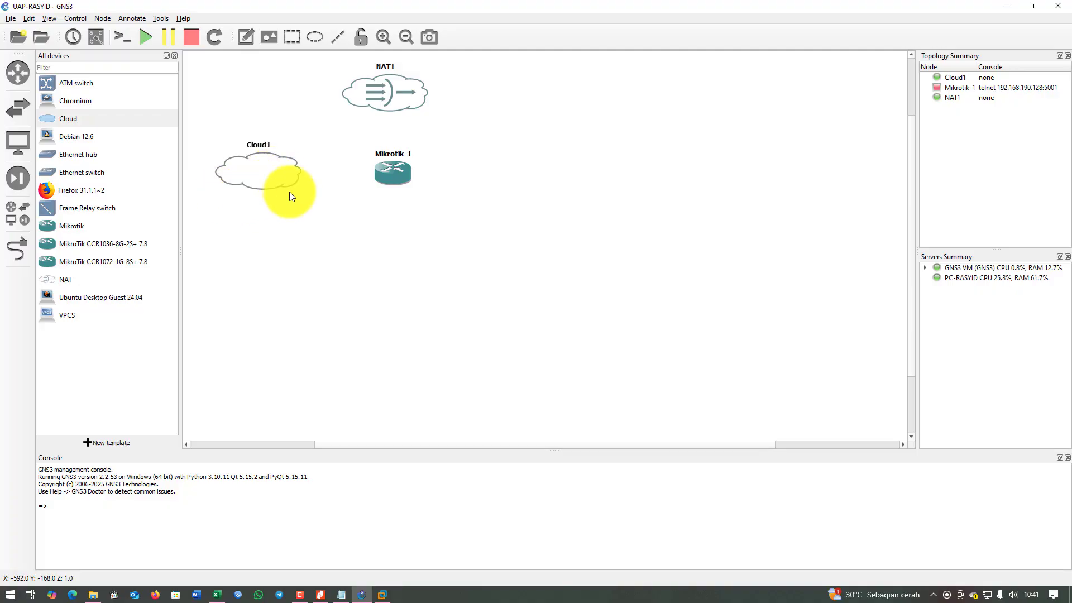
Add Debian12.6-1 right of Mikrotik-1 and a first Firefox 31.1.1~2 node at lower left.
right_click(393, 177)
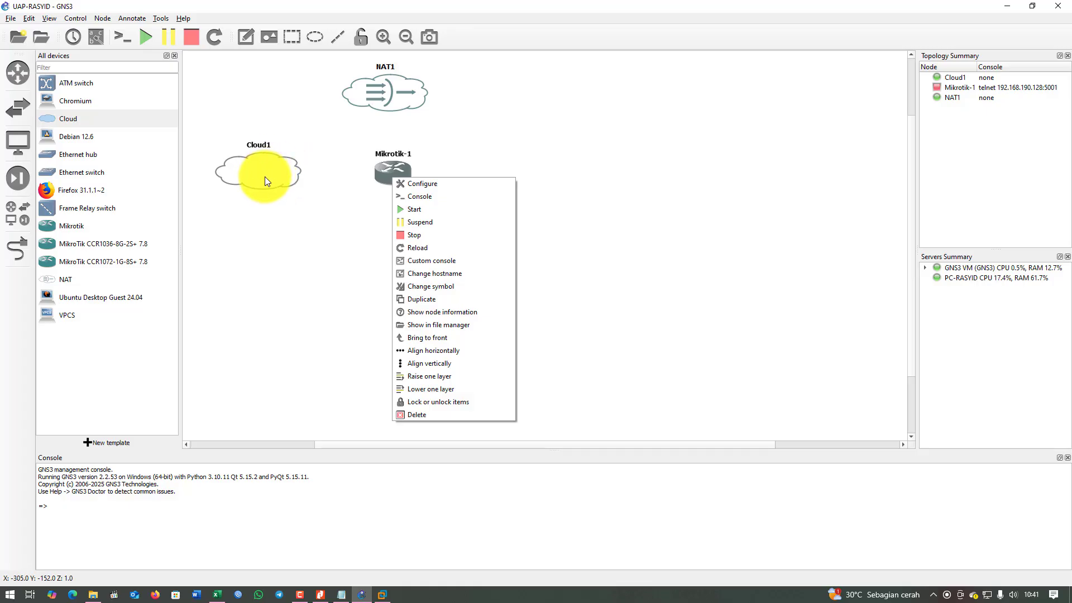
click(320, 251)
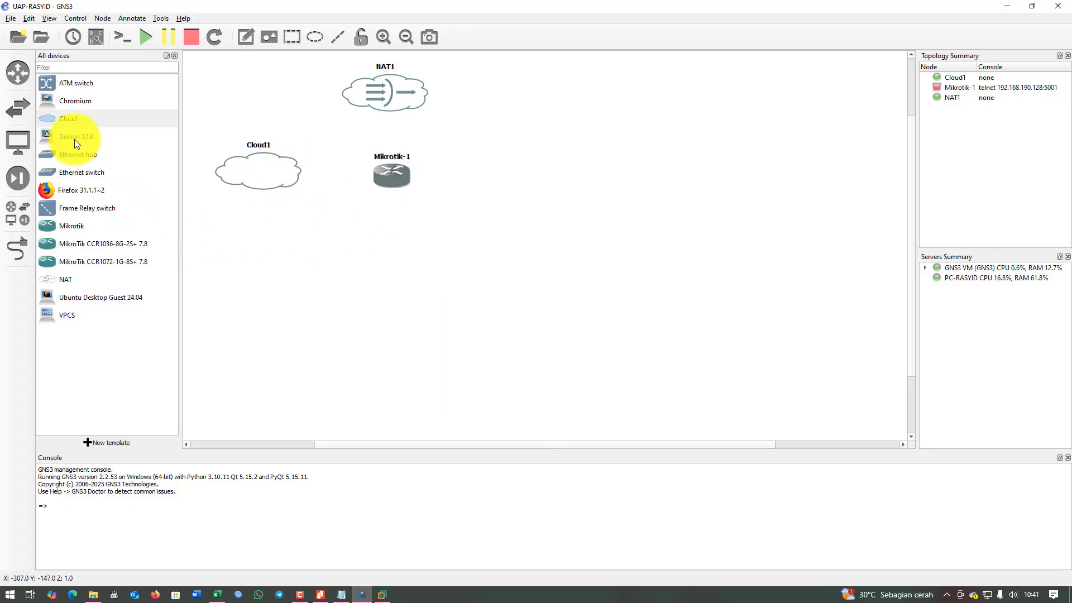
drag(74, 139, 548, 173)
drag(412, 179, 406, 177)
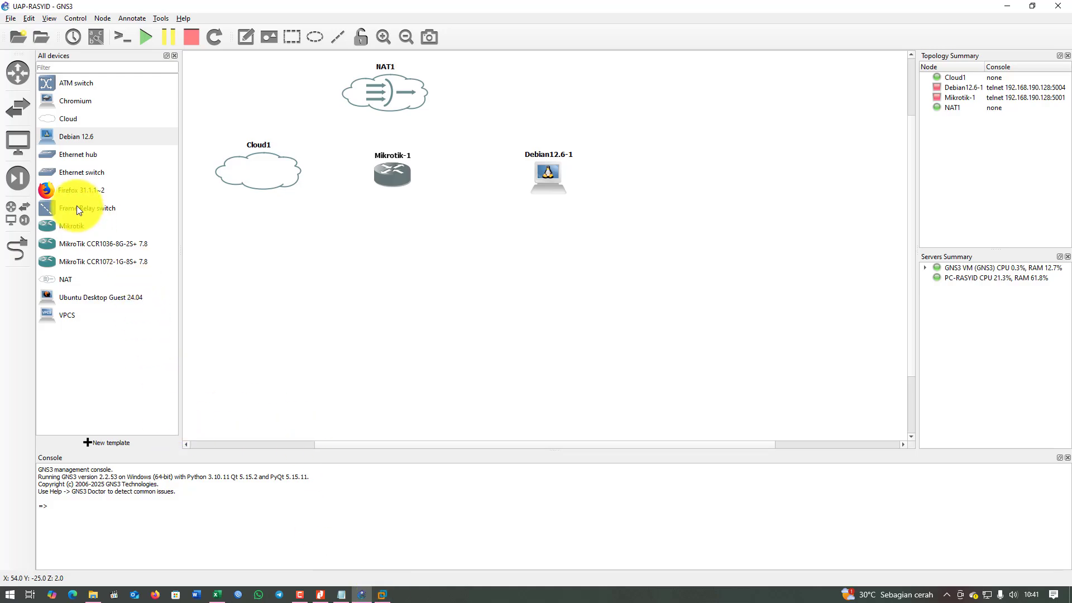
drag(68, 192, 288, 323)
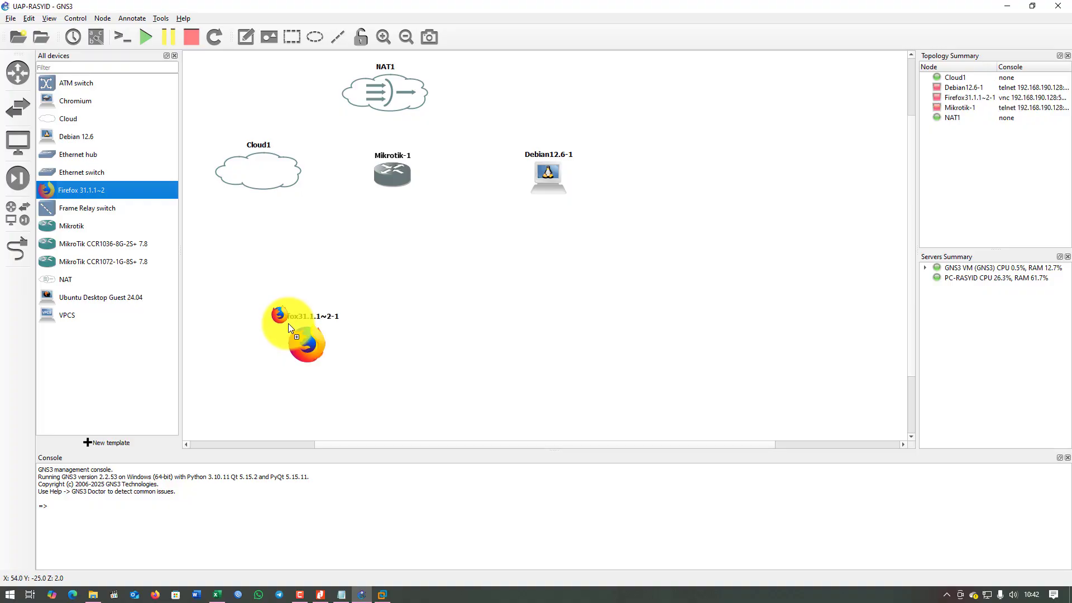
Add Switch1 on the GNS3 VM above Firefox31.1.1~2-1, and a second Firefox node beside it.
click(65, 175)
drag(273, 232, 324, 256)
click(530, 297)
click(519, 309)
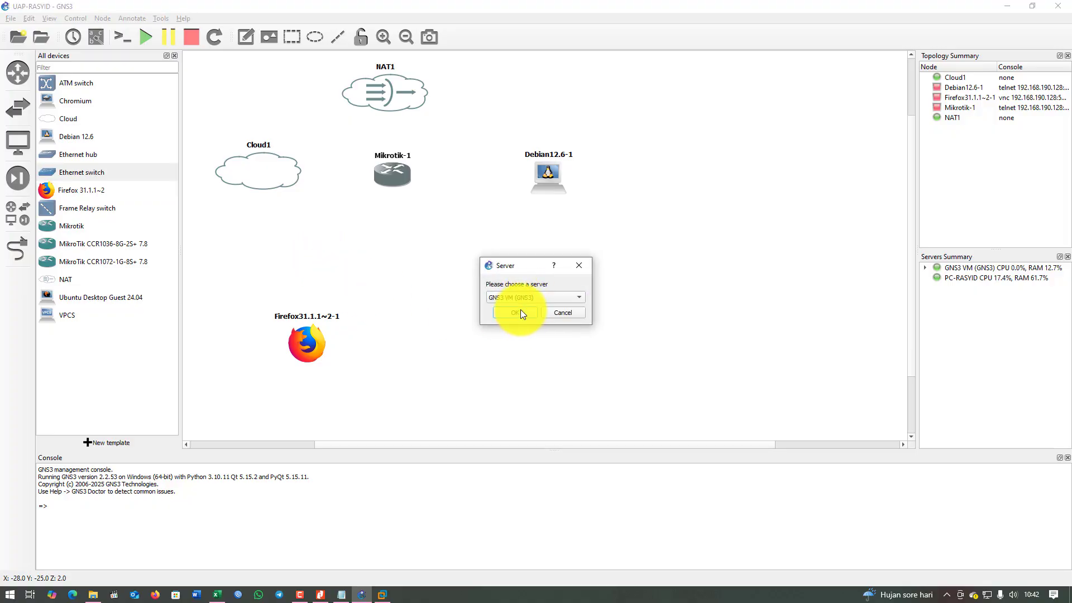
click(519, 313)
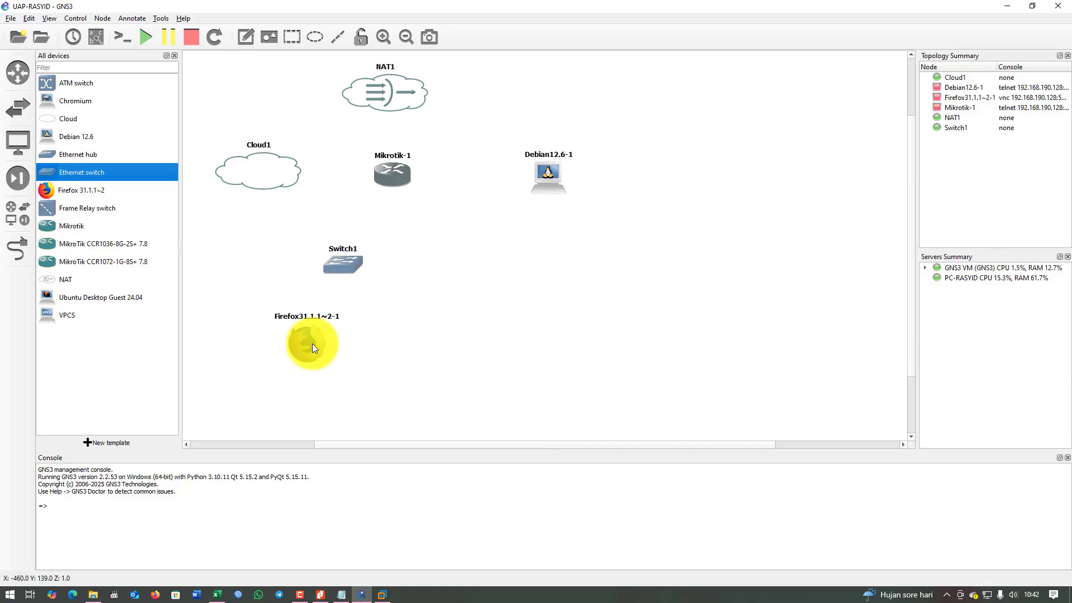
drag(309, 342, 265, 327)
drag(337, 263, 293, 256)
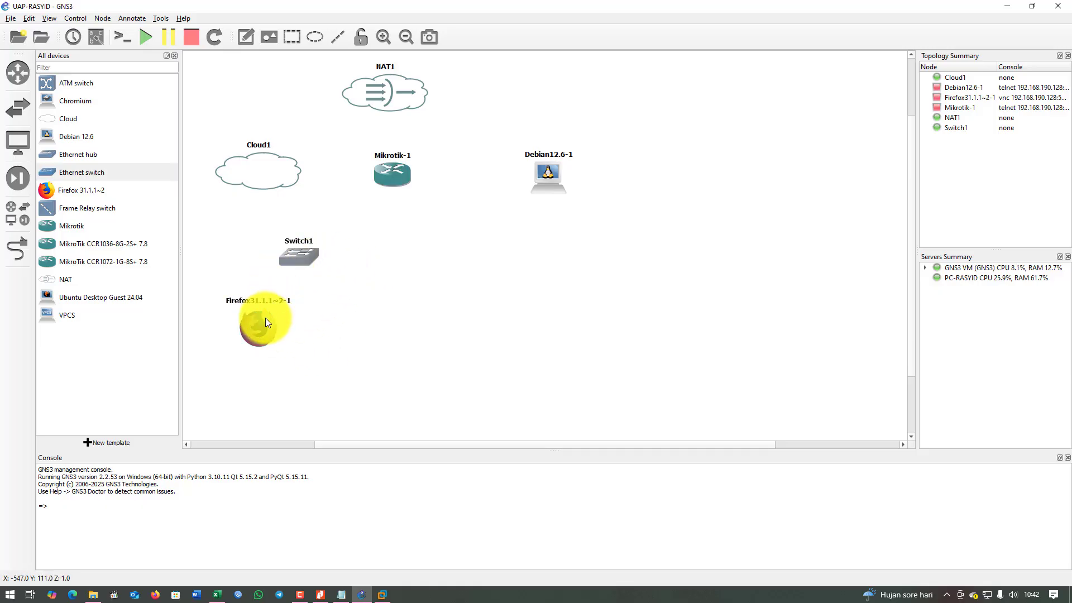
drag(266, 317, 251, 336)
drag(72, 192, 358, 337)
Add Switch2 on the GNS3 VM right of Switch1 and reposition the first two Firefox nodes.
click(474, 354)
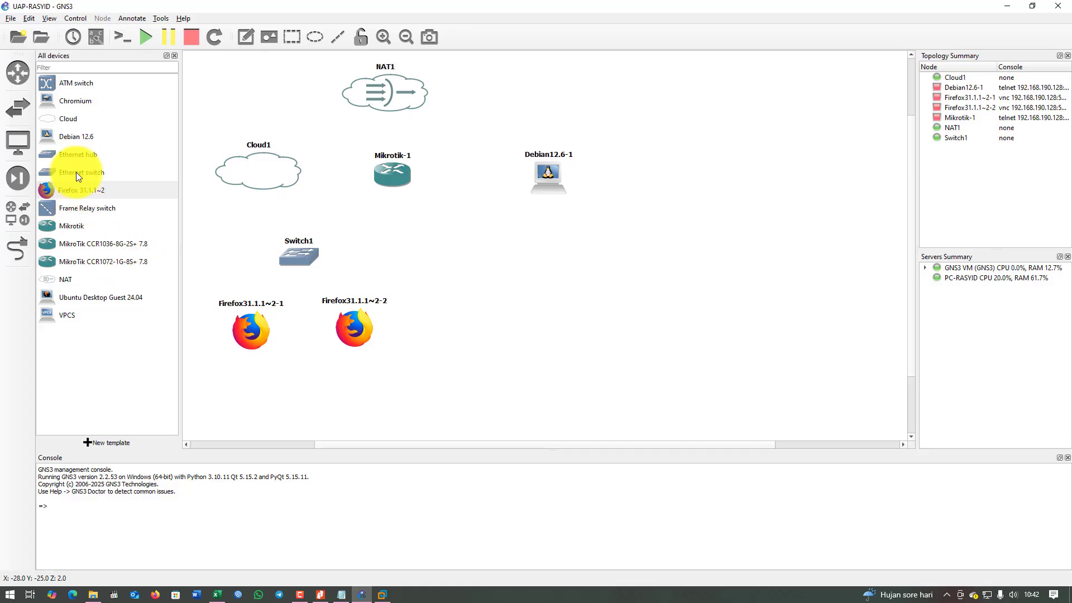
drag(76, 175, 266, 212)
drag(441, 253, 421, 249)
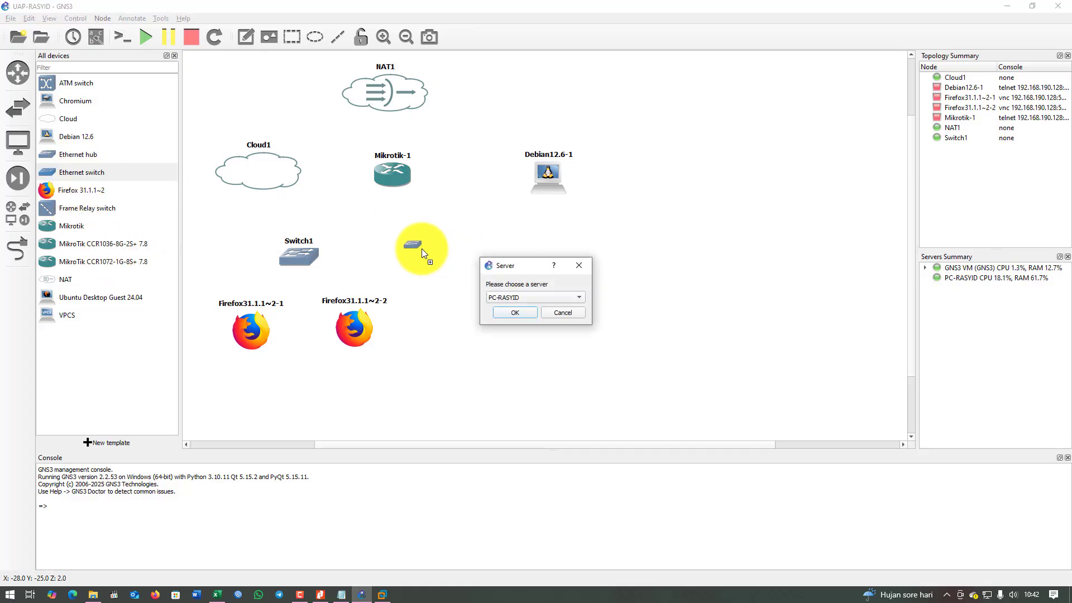
click(523, 296)
click(524, 311)
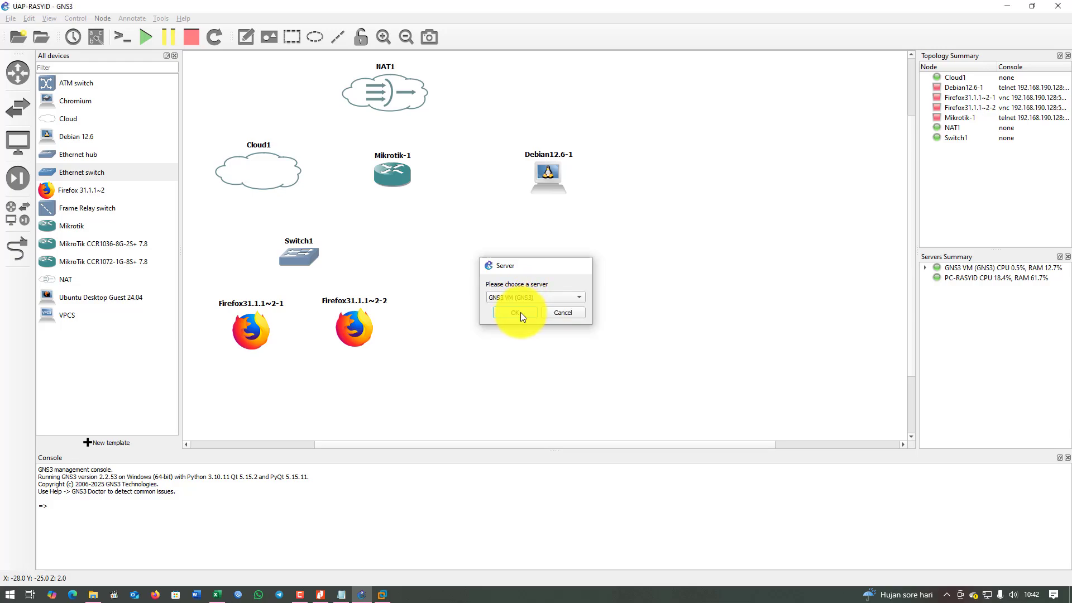
click(520, 313)
drag(248, 333, 232, 337)
drag(355, 332, 327, 343)
drag(447, 263, 464, 260)
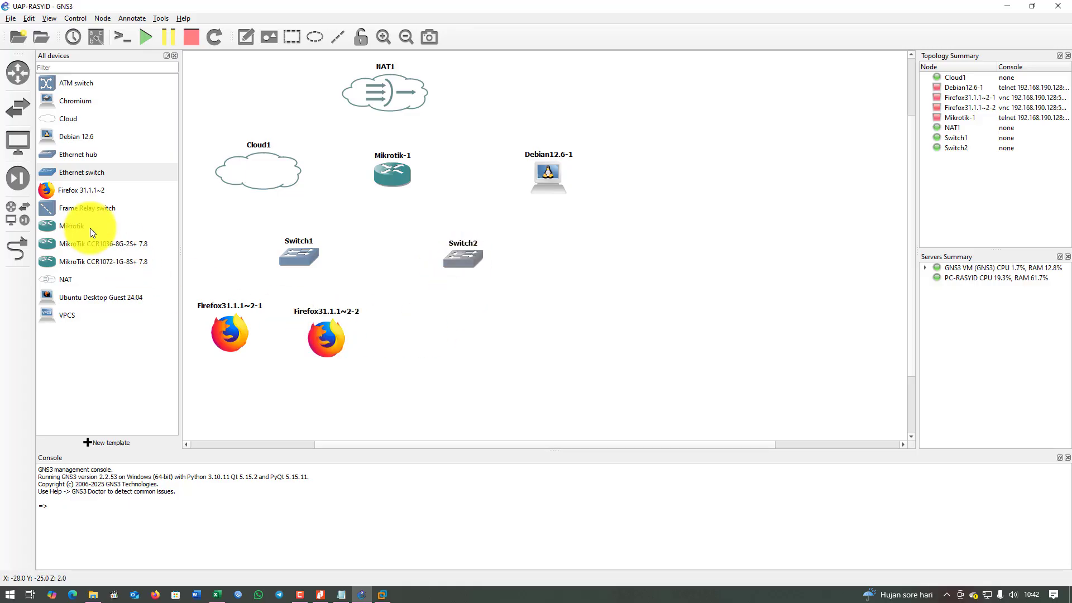
Add Firefox31.1.1~2-3 and ~2-4 in a row, with the Notepad address plan back in front.
drag(77, 191, 278, 248)
drag(625, 347, 626, 348)
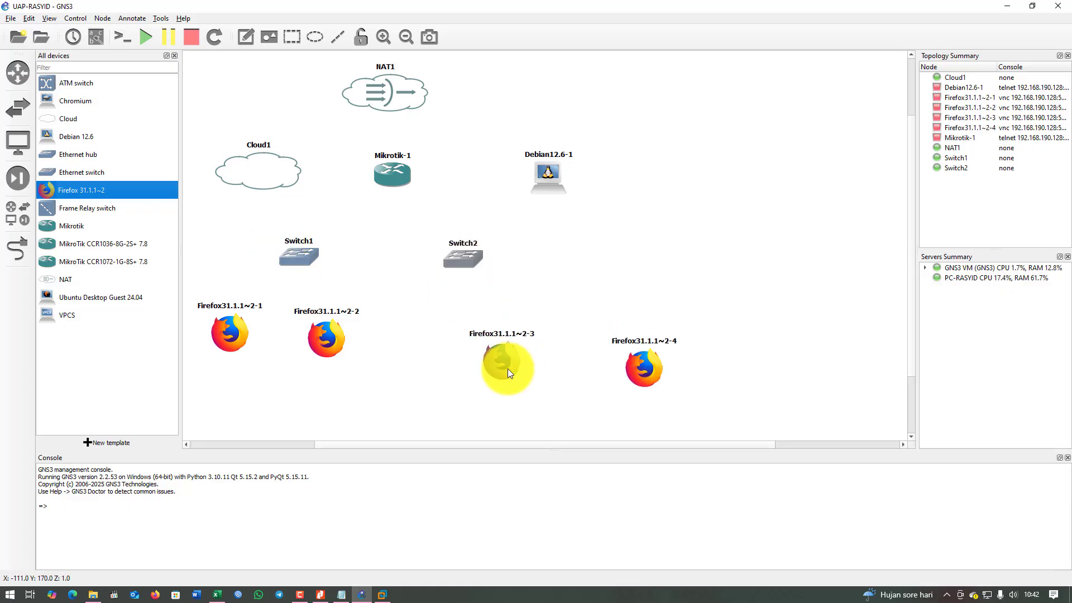
drag(503, 364, 428, 341)
drag(631, 367, 525, 339)
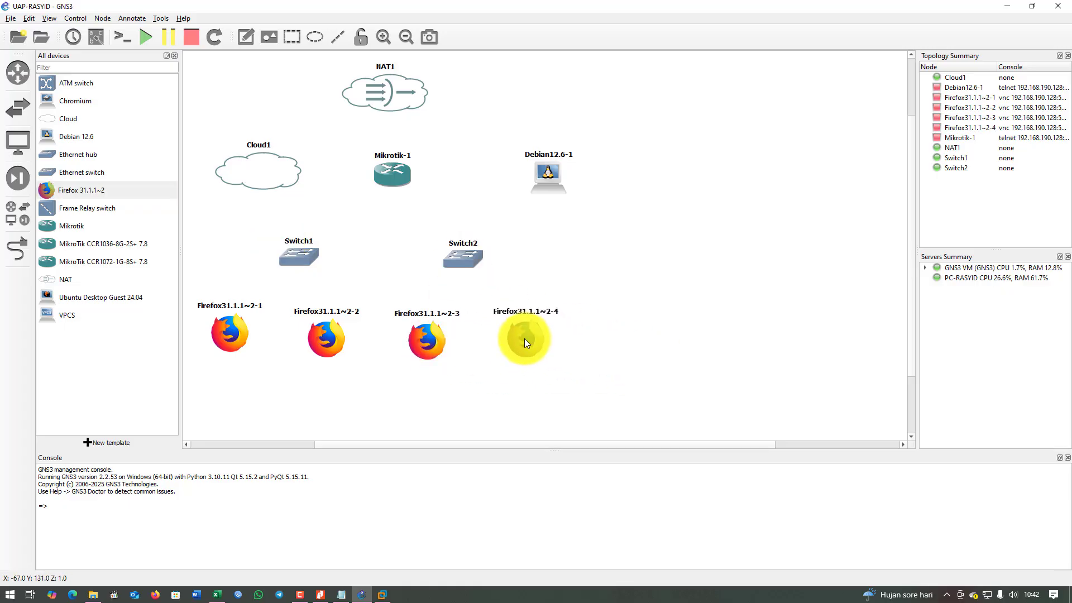
click(343, 595)
Check the ssh line in the notes, then place Debian12.6-2 below the Firefox row.
click(784, 134)
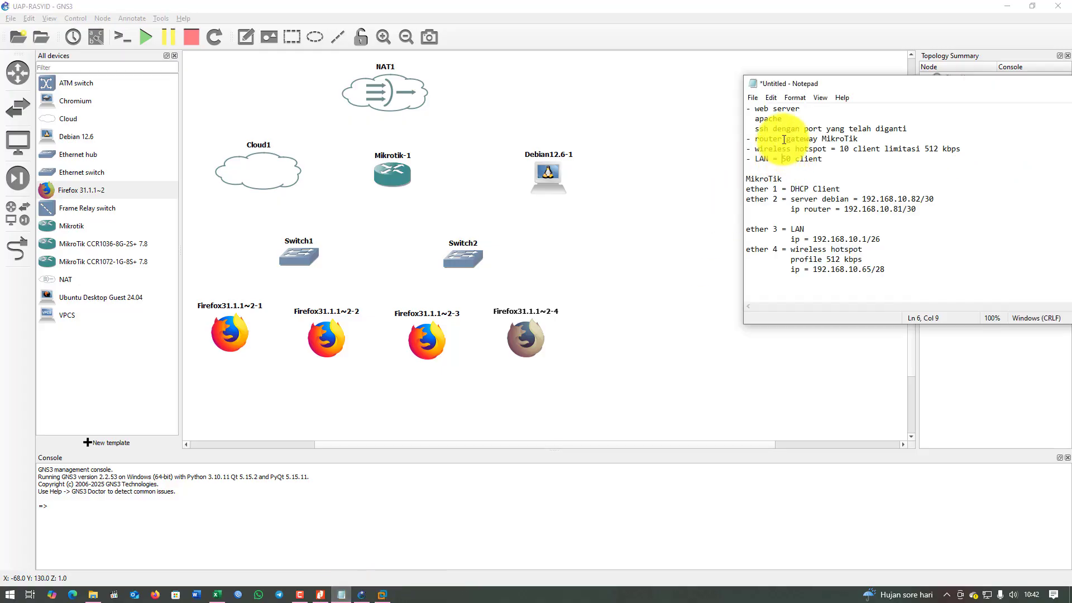
drag(827, 129, 905, 129)
click(777, 130)
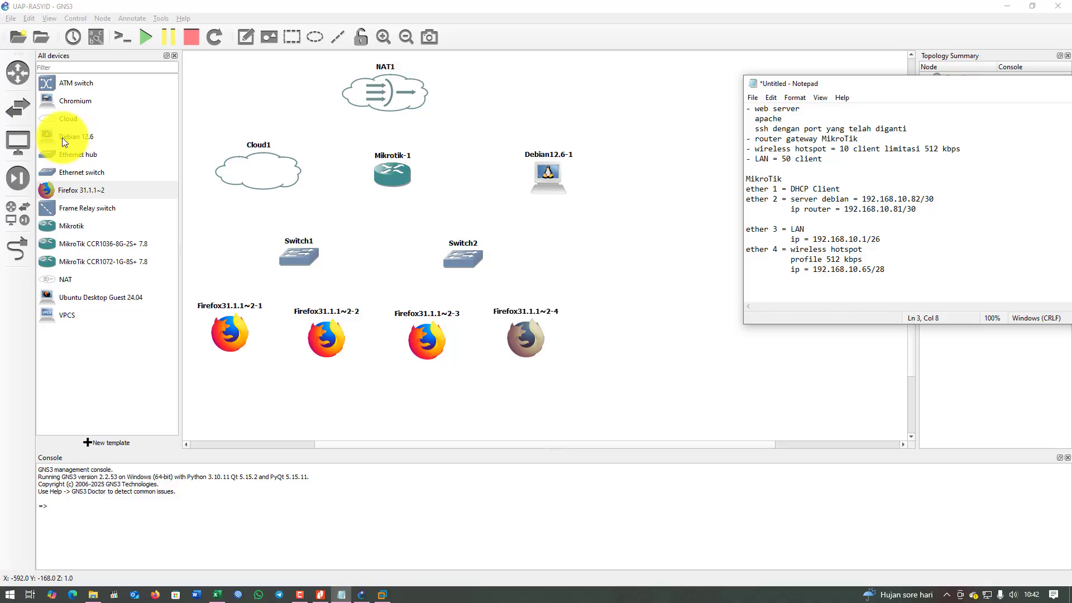
drag(62, 138, 286, 387)
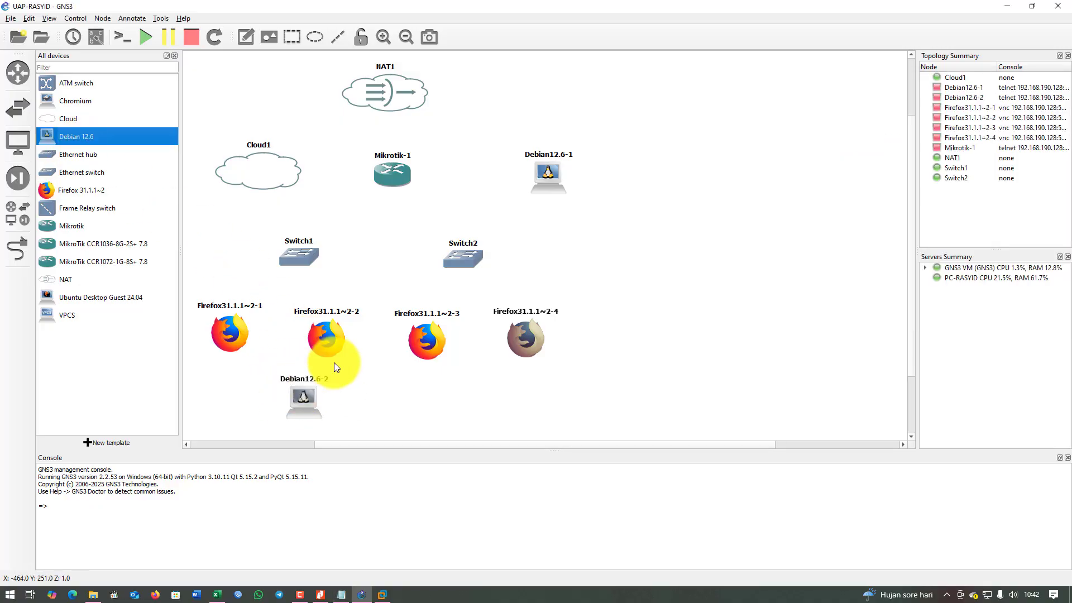
drag(304, 399, 284, 394)
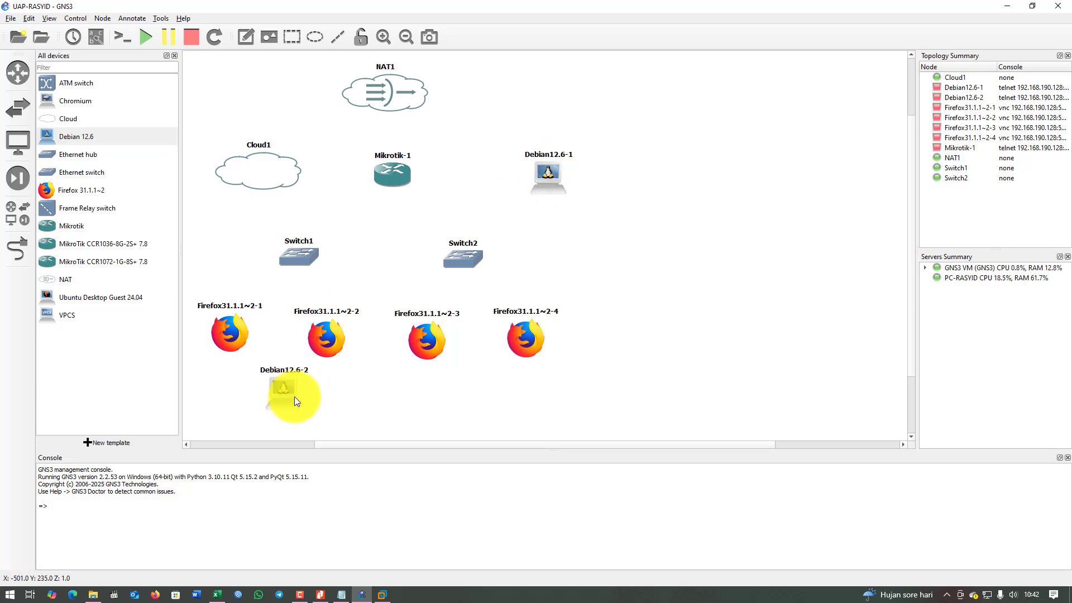
Rename Debian12.6-1 to Debian-Server.
double_click(542, 156)
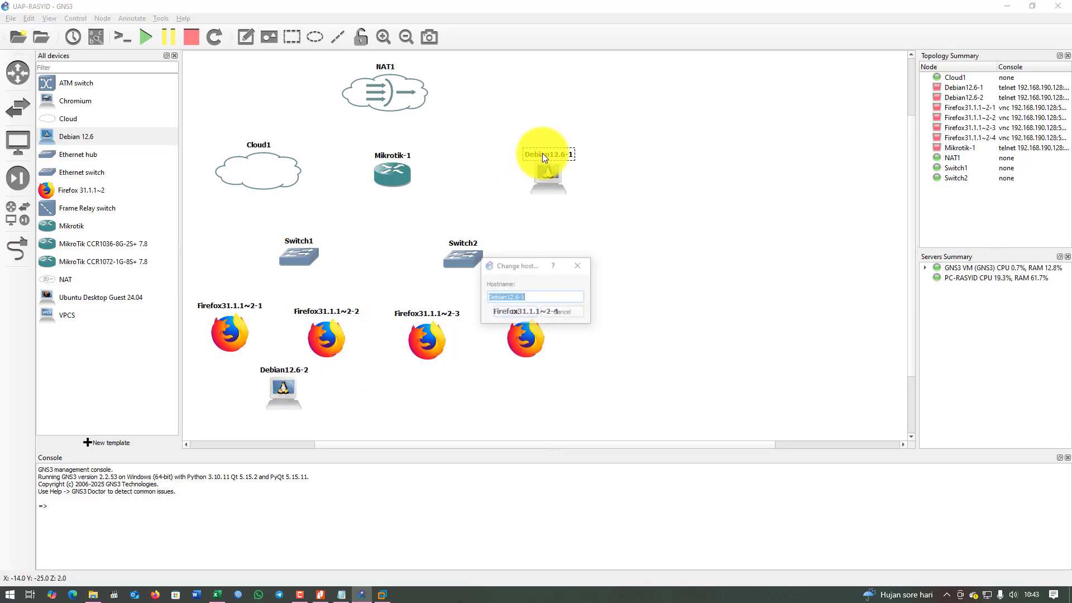
click(546, 298)
key(BackSpace)
key(BackSpace)
key(BackSpace)
key(BackSpace)
key(BackSpace)
key(BackSpace)
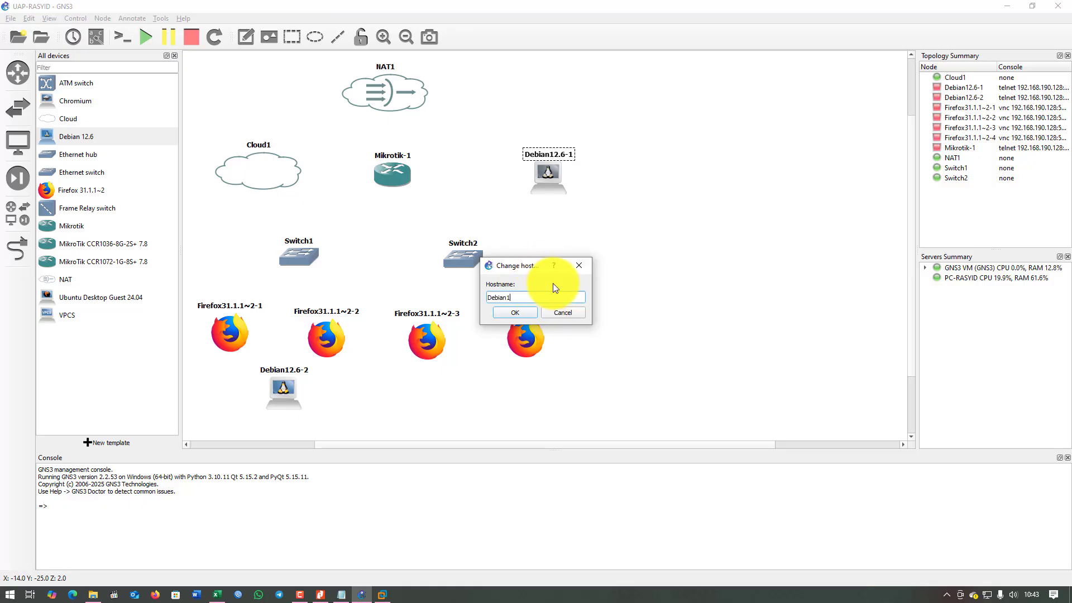
text(S)
key(BackSpace)
text(-Server)
click(525, 314)
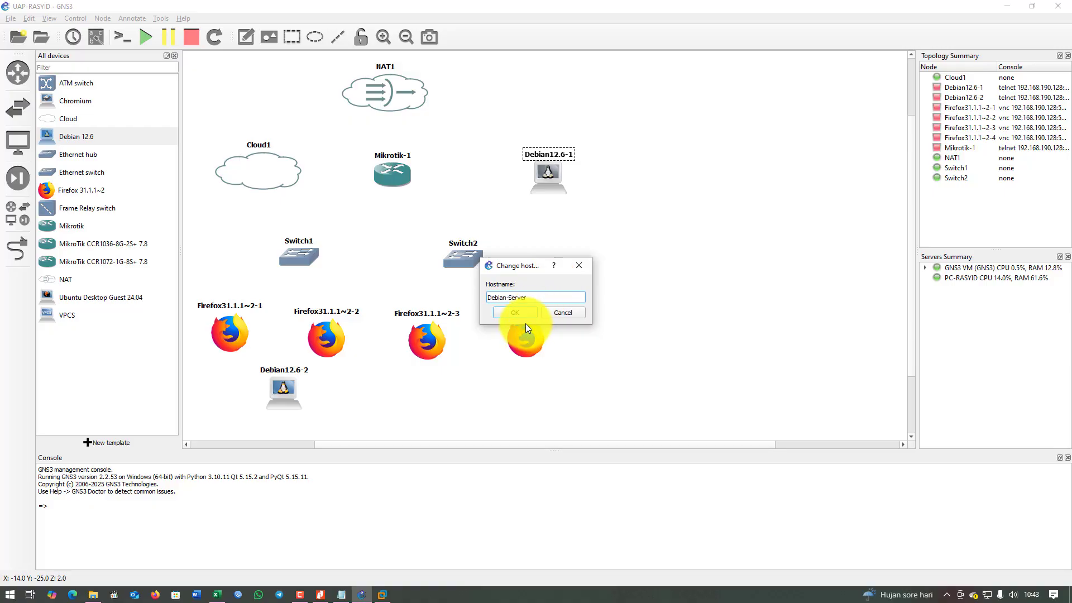
Rename Debian12.6-2 to Debian-Client and lower Firefox31.1.1~2-1 slightly.
double_click(290, 369)
click(536, 296)
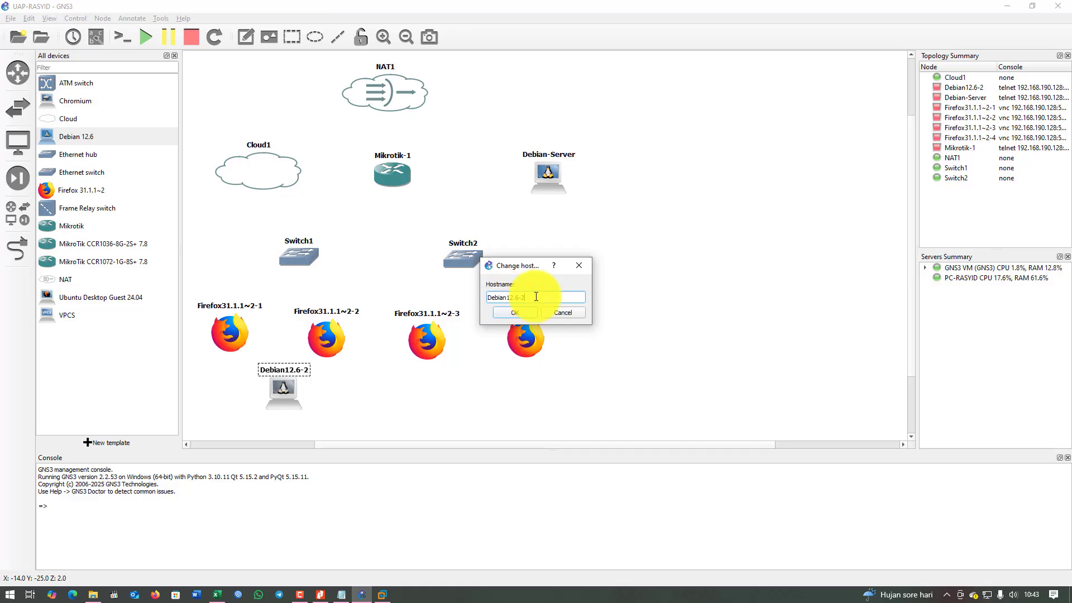
key(BackSpace)
key(BackSpace)
key(BackSpace)
text(-Client)
click(534, 315)
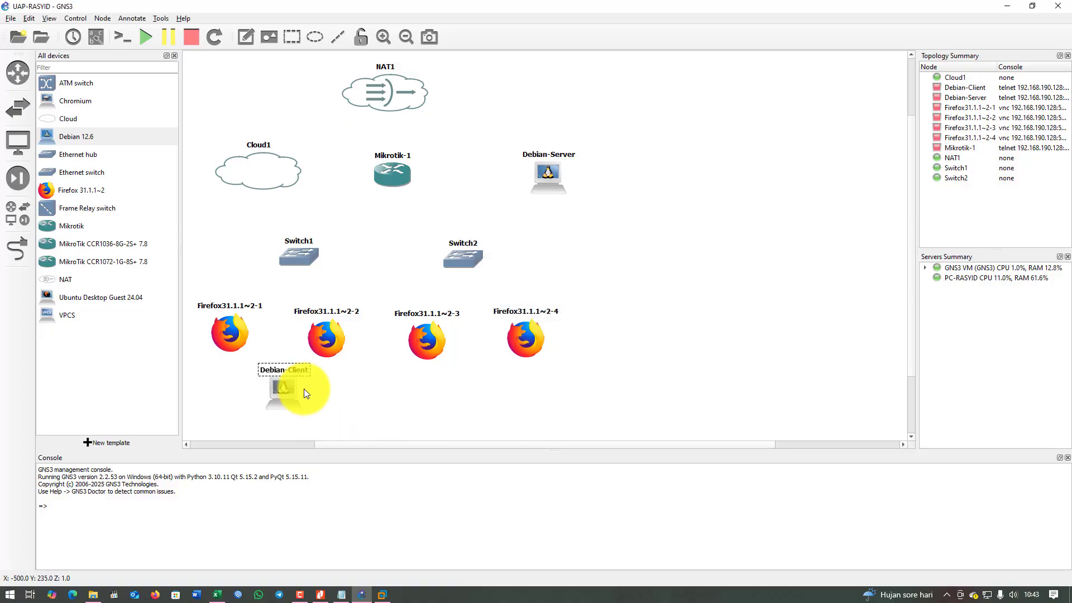
drag(227, 334, 230, 352)
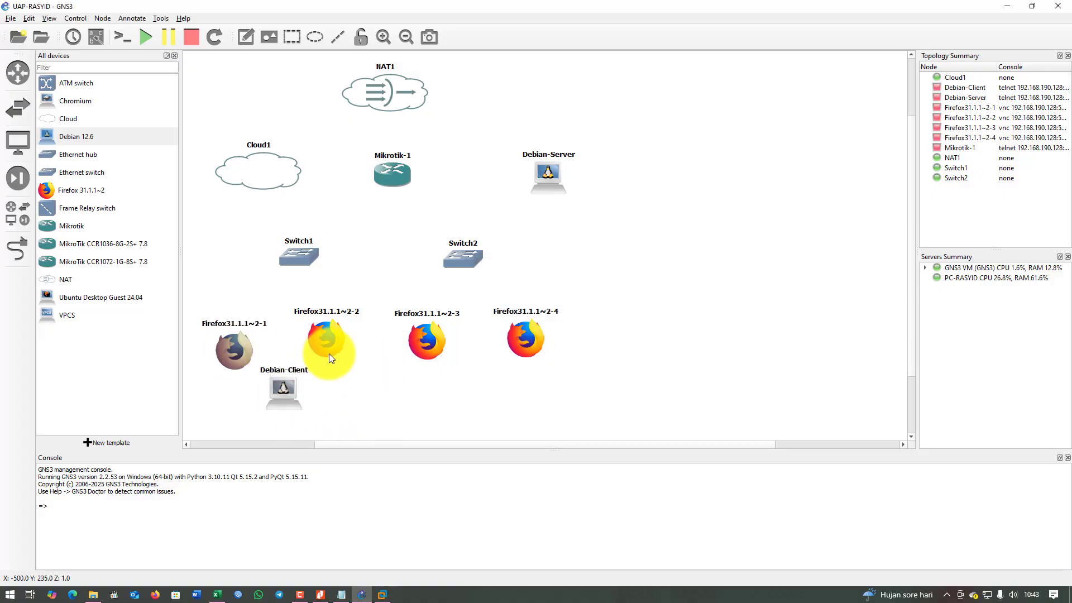
Tidy the first two Firefox nodes and cable NAT1 to Mikrotik-1's Ethernet1.
drag(329, 347, 345, 357)
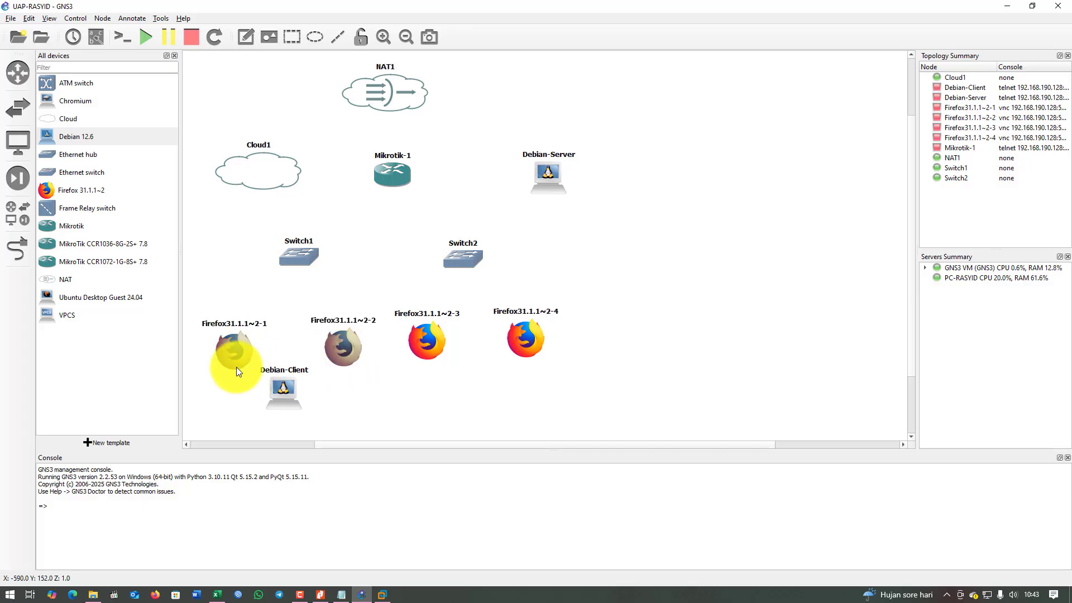
drag(235, 353, 234, 341)
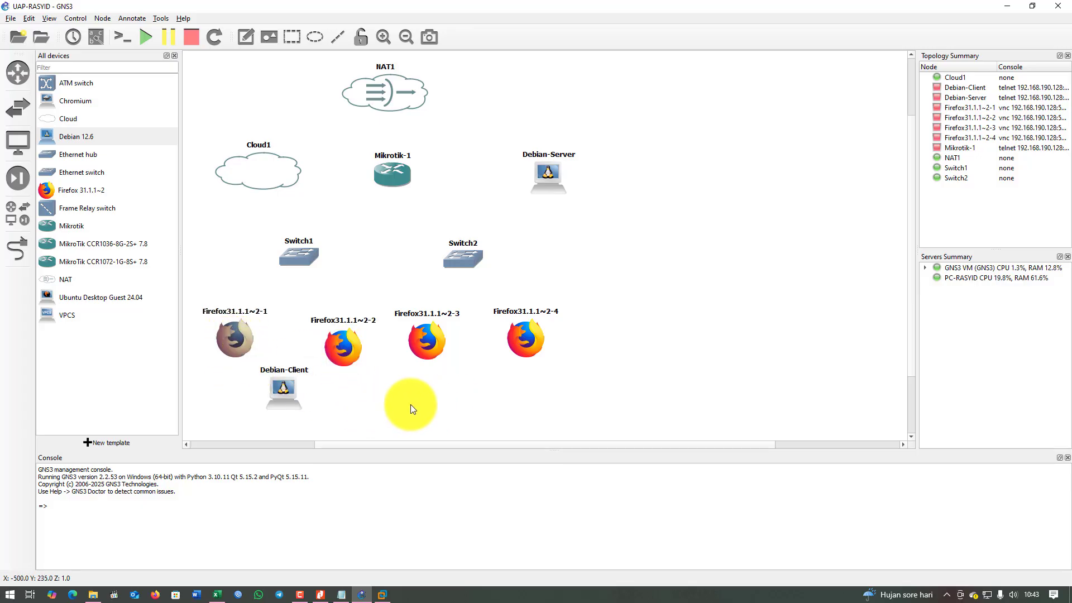
click(22, 253)
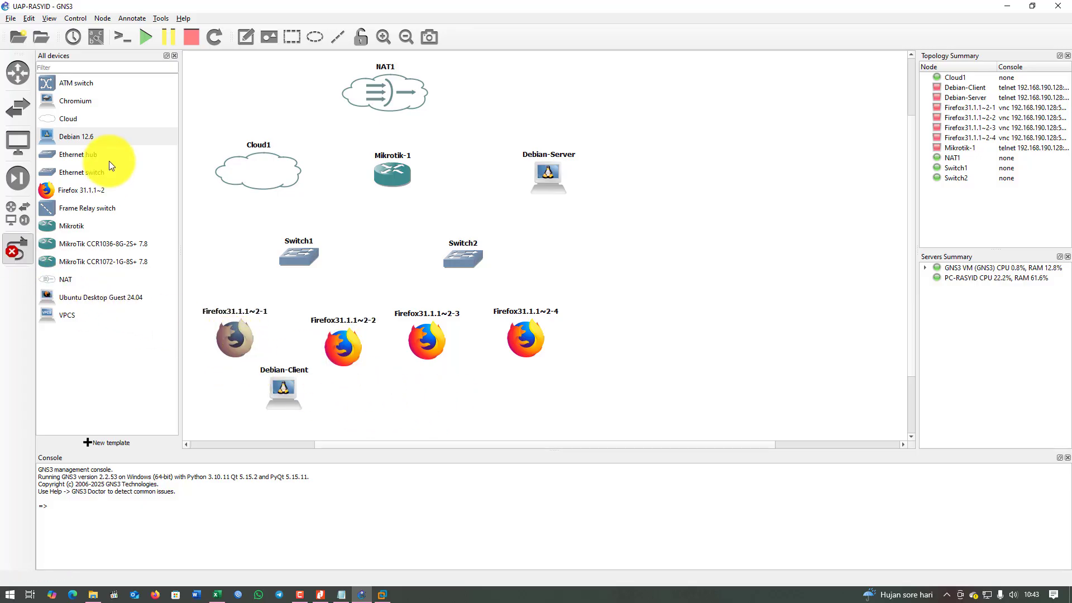
click(406, 105)
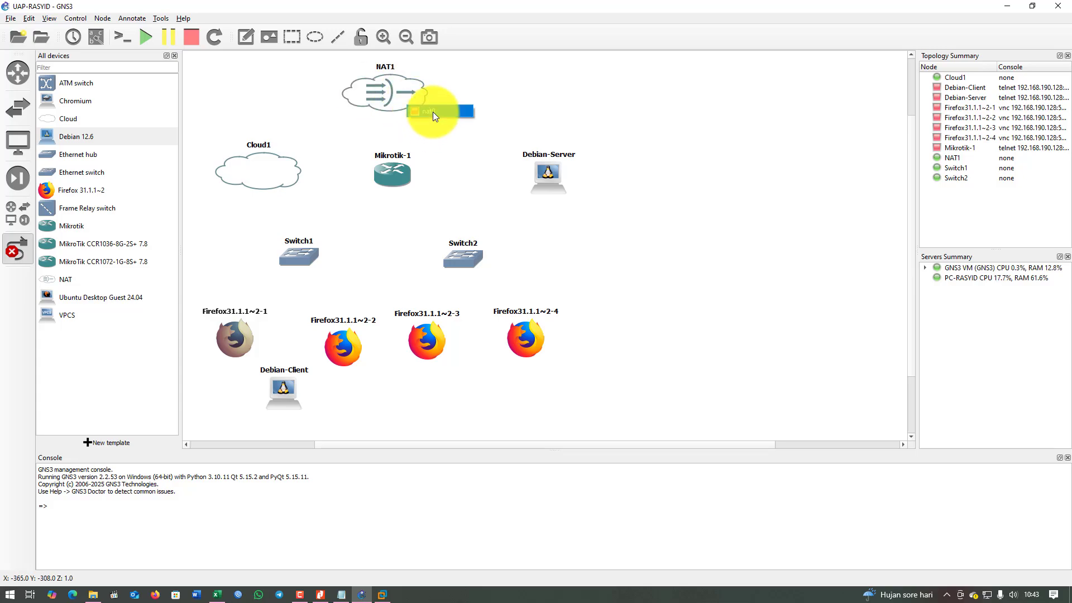
click(434, 111)
click(389, 167)
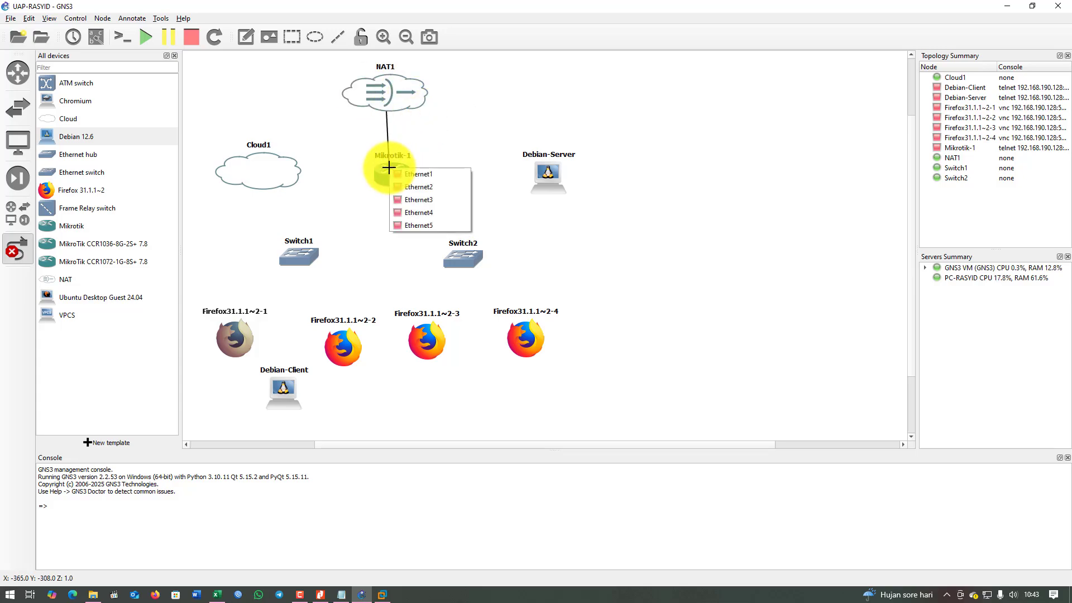
click(431, 179)
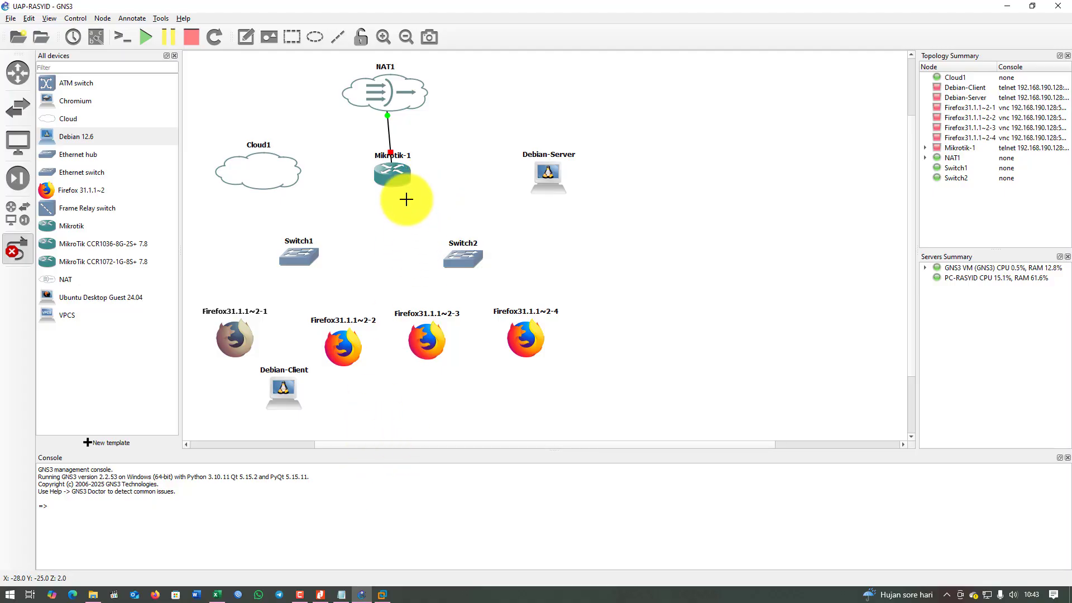
Bring the network plan notes forward and highlight the MikroTik interface assignments.
click(341, 595)
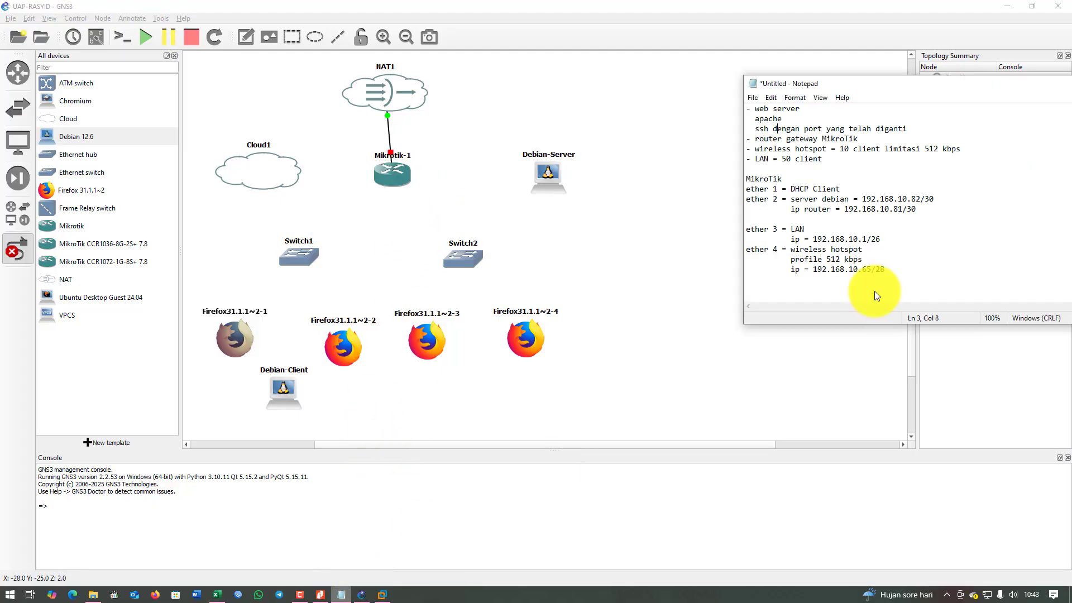
drag(760, 189, 842, 199)
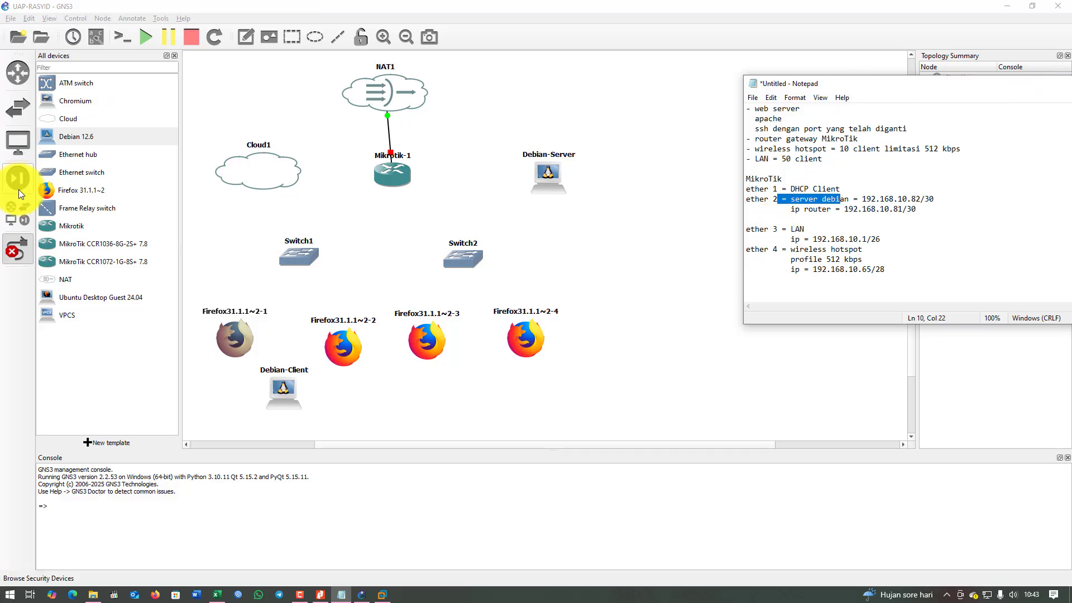
Link Mikrotik-1 Ethernet2 to Debian-Server and Ethernet3 to Switch1.
click(393, 174)
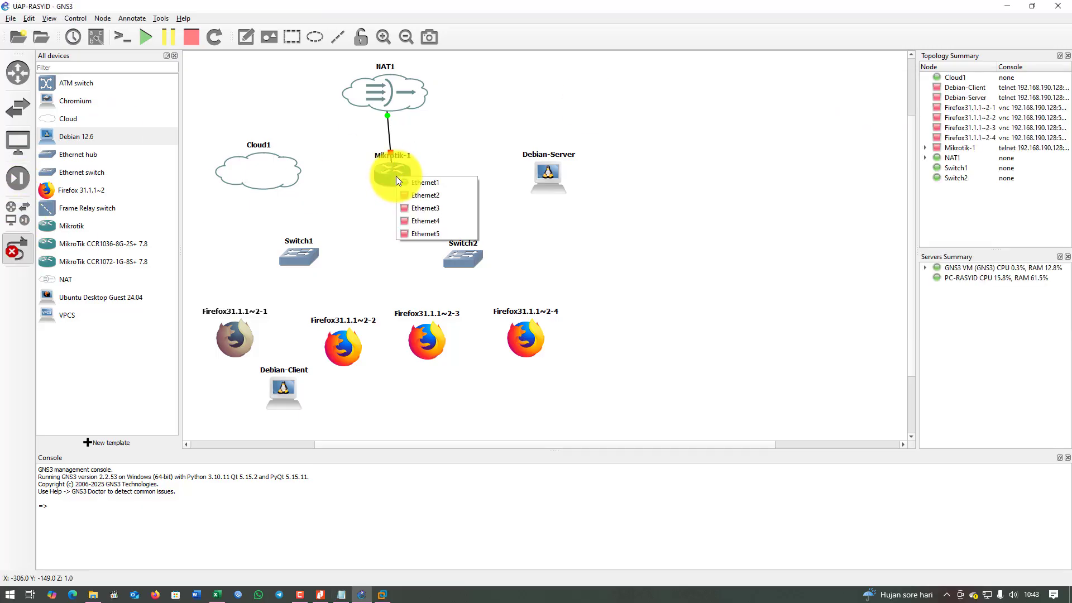
click(430, 196)
click(549, 173)
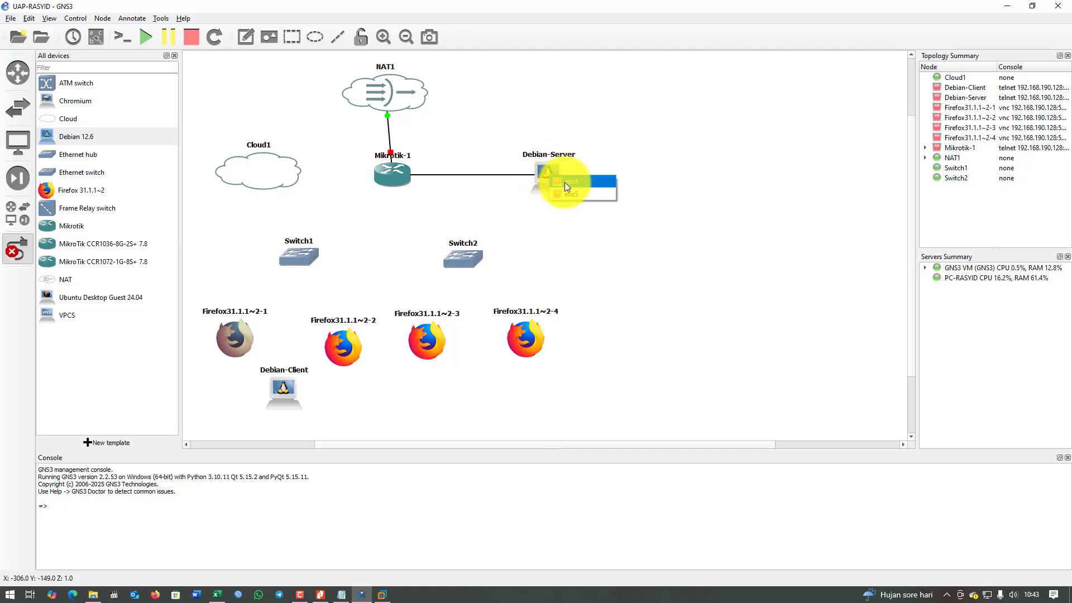
click(565, 182)
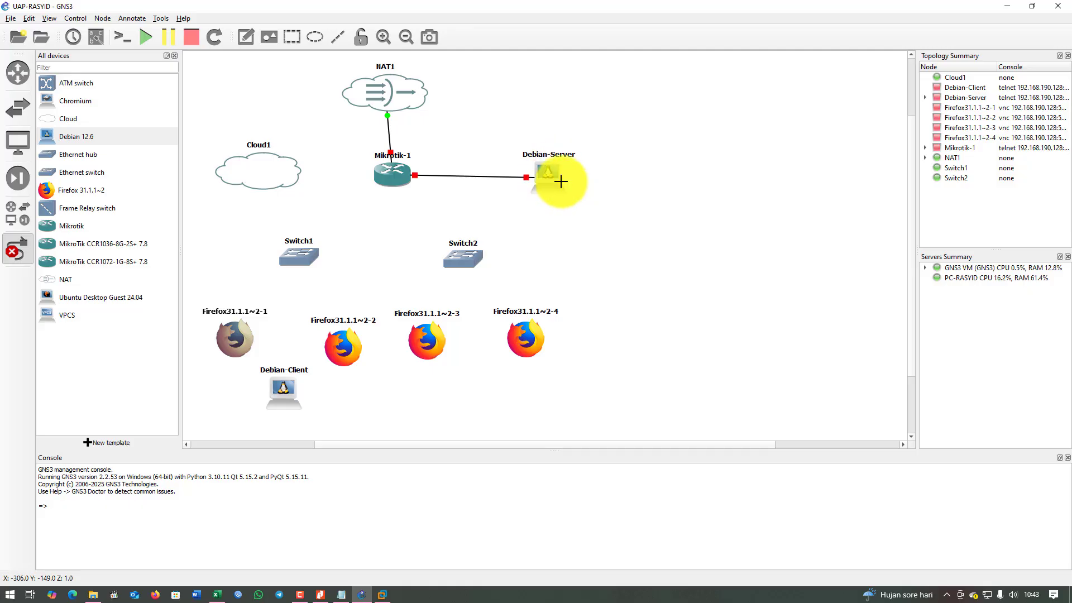
click(394, 177)
click(411, 209)
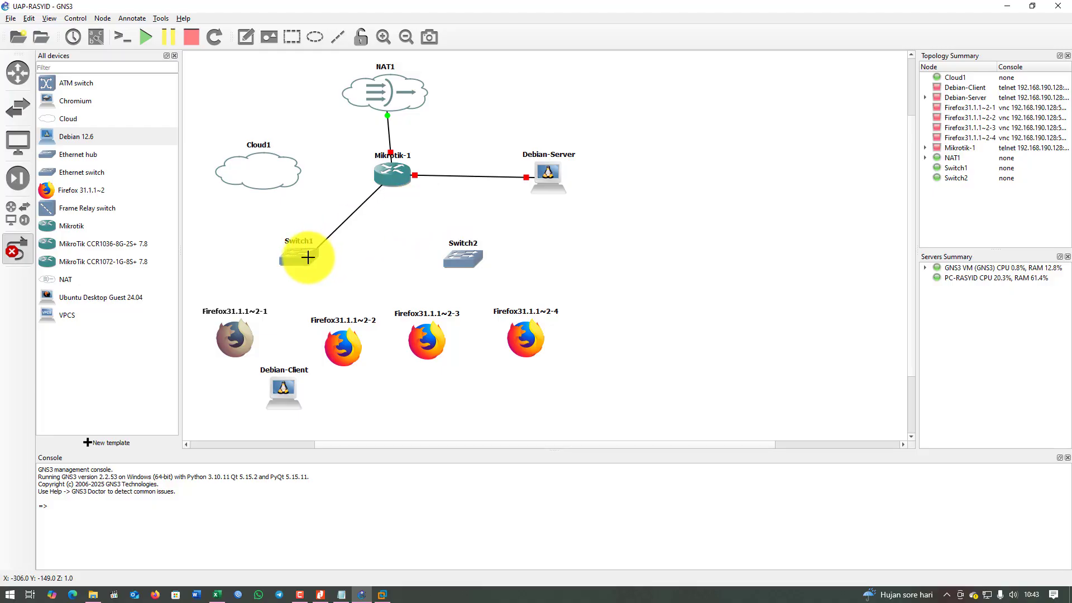
click(296, 257)
click(317, 268)
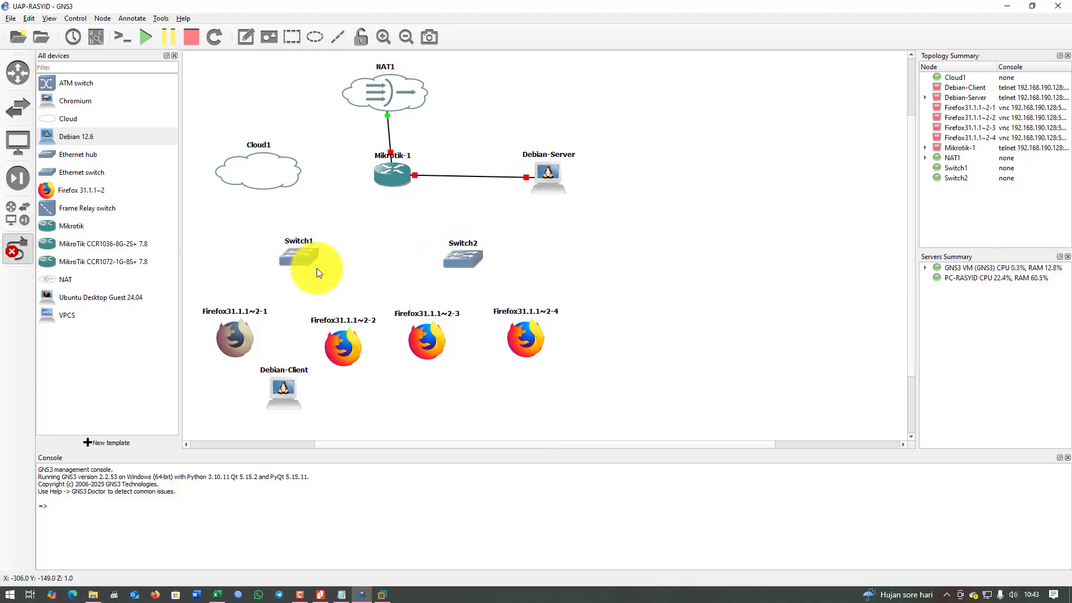
Cable Switch1 to Firefox31.1.1~2-1, Firefox31.1.1~2-2 and Debian-Client's ens4.
click(297, 258)
click(325, 283)
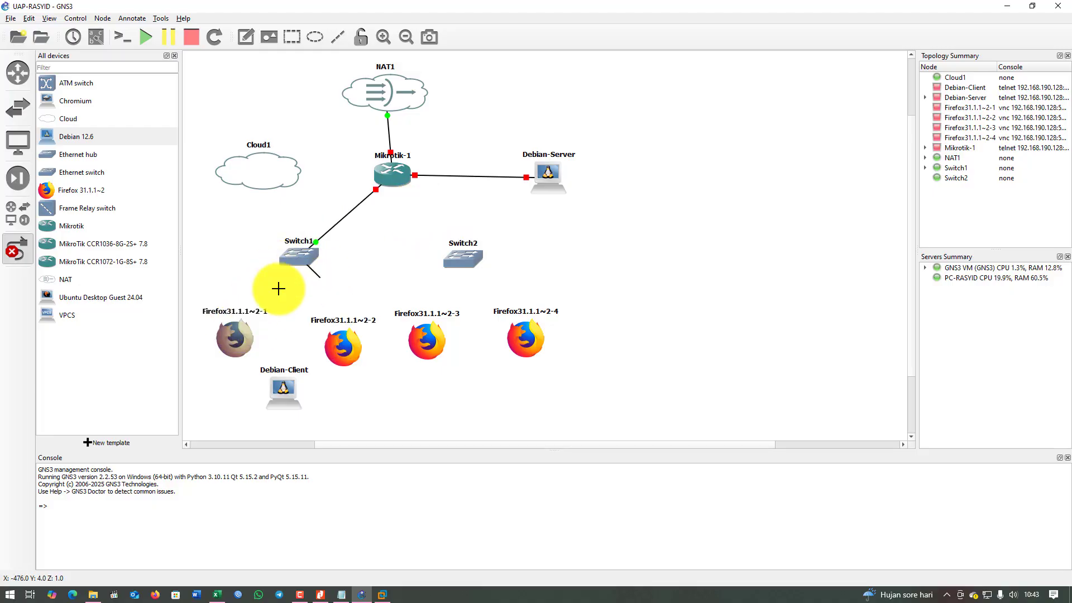
click(231, 332)
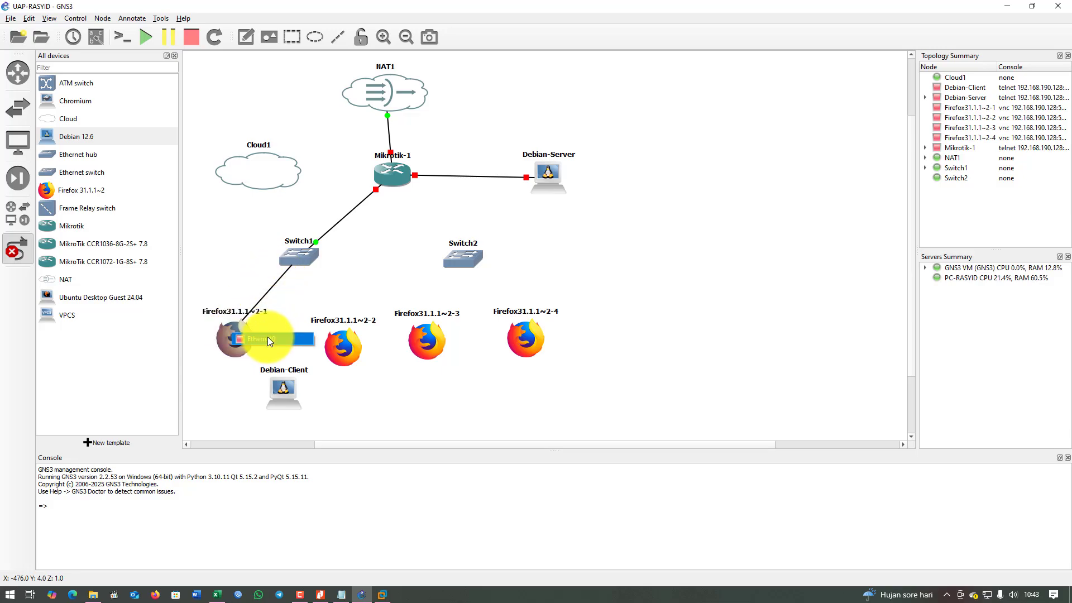
click(270, 339)
click(304, 260)
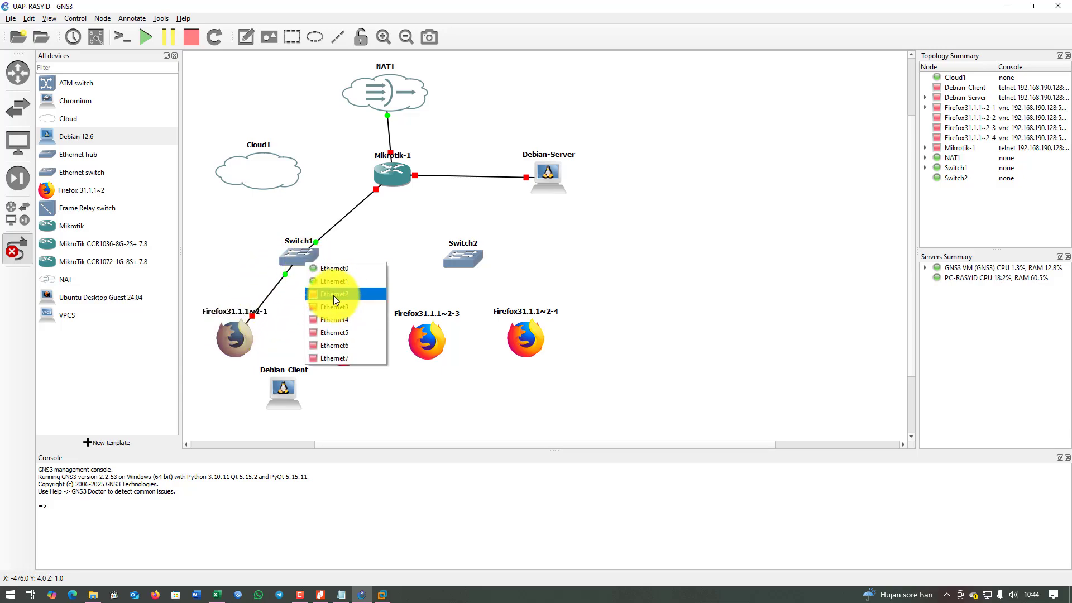
click(333, 294)
click(354, 352)
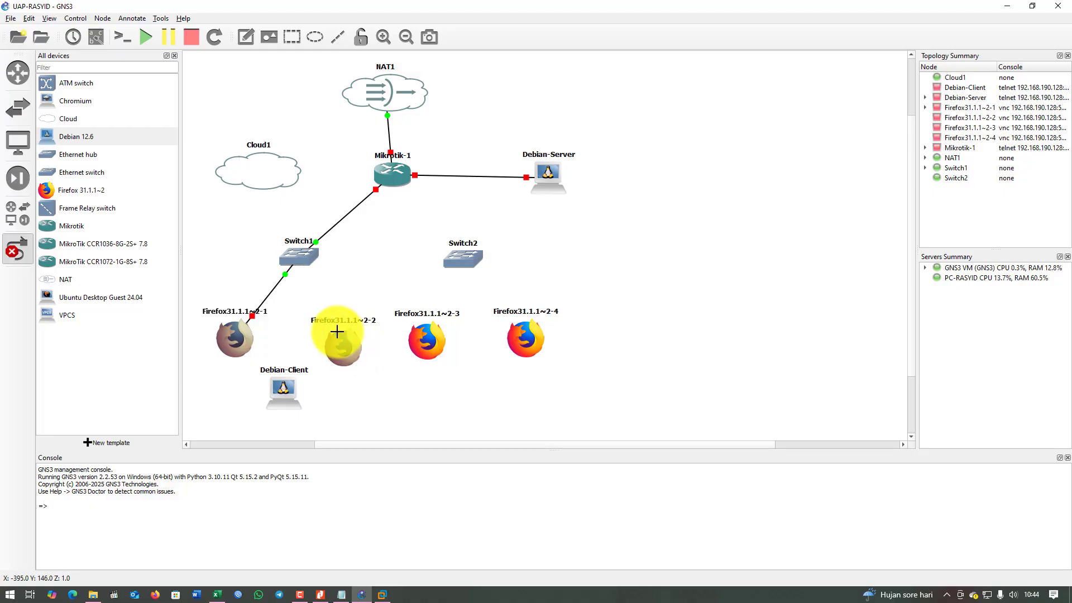
click(296, 258)
click(312, 300)
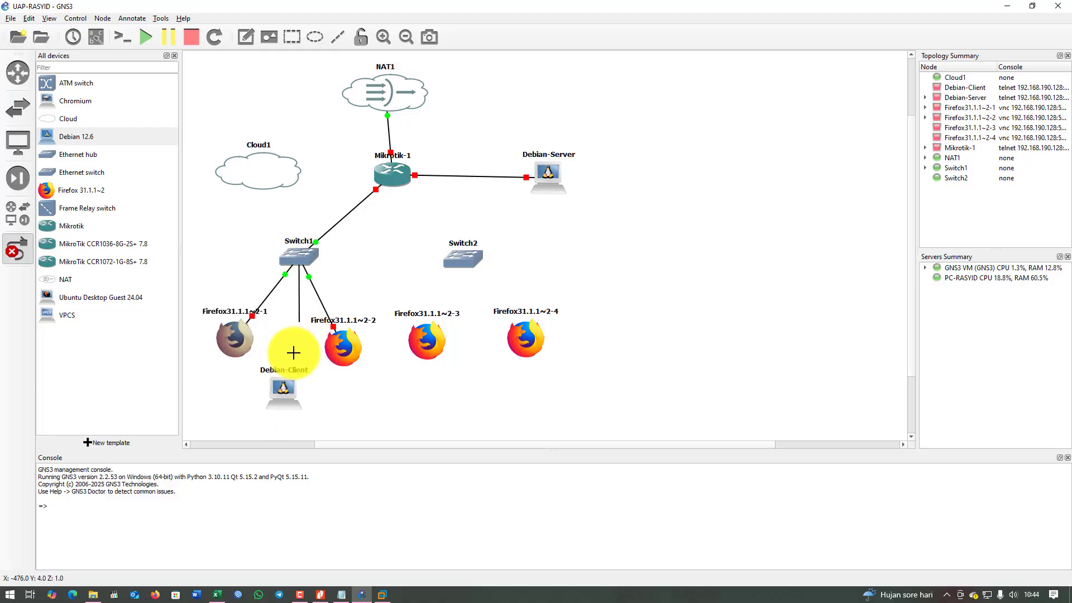
click(284, 386)
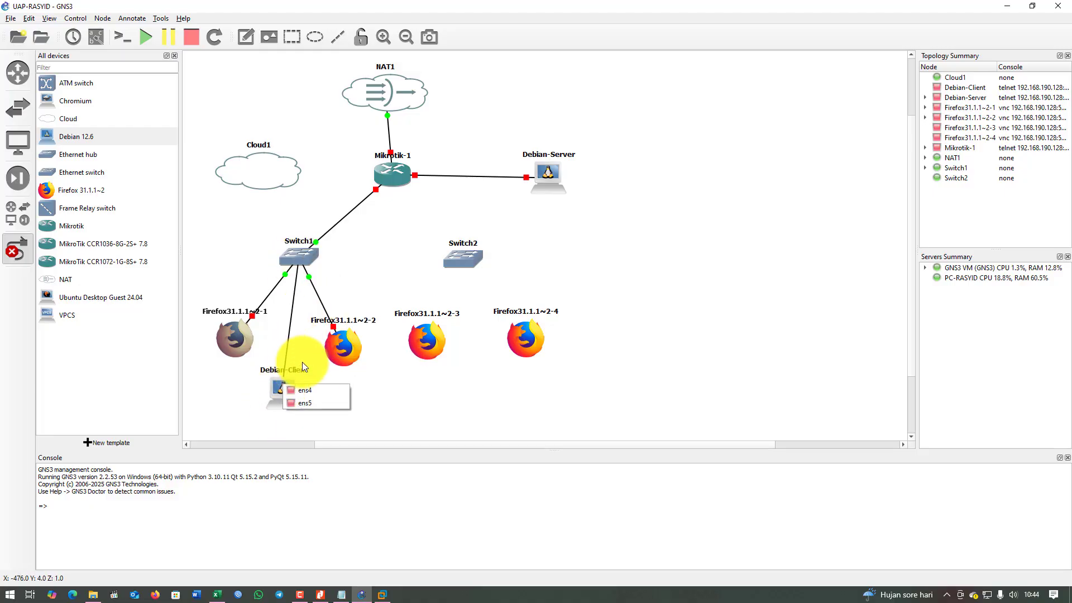
click(301, 401)
click(396, 178)
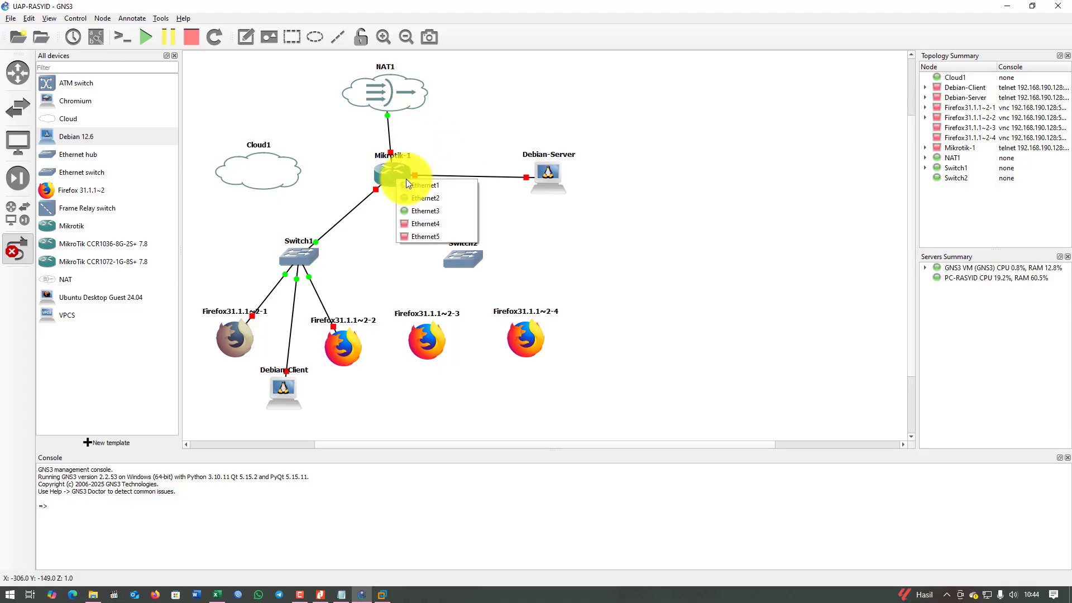
Link Mikrotik-1 Ethernet4 to Switch2 Ethernet0, then cable Firefox31.1.1~2-3 and ~2-4 to Switch2.
click(435, 225)
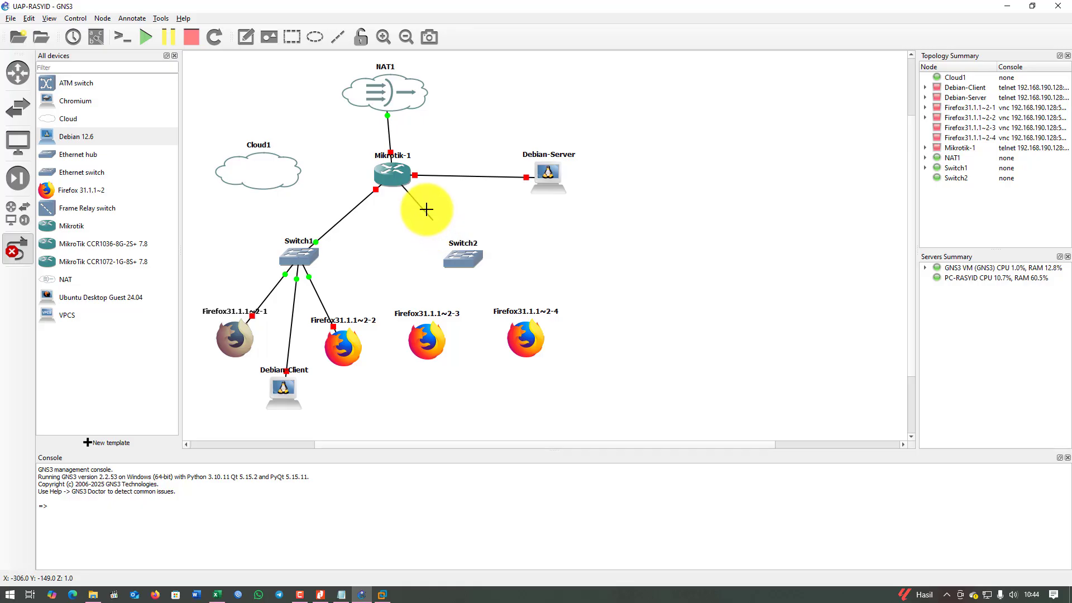
click(461, 254)
click(484, 261)
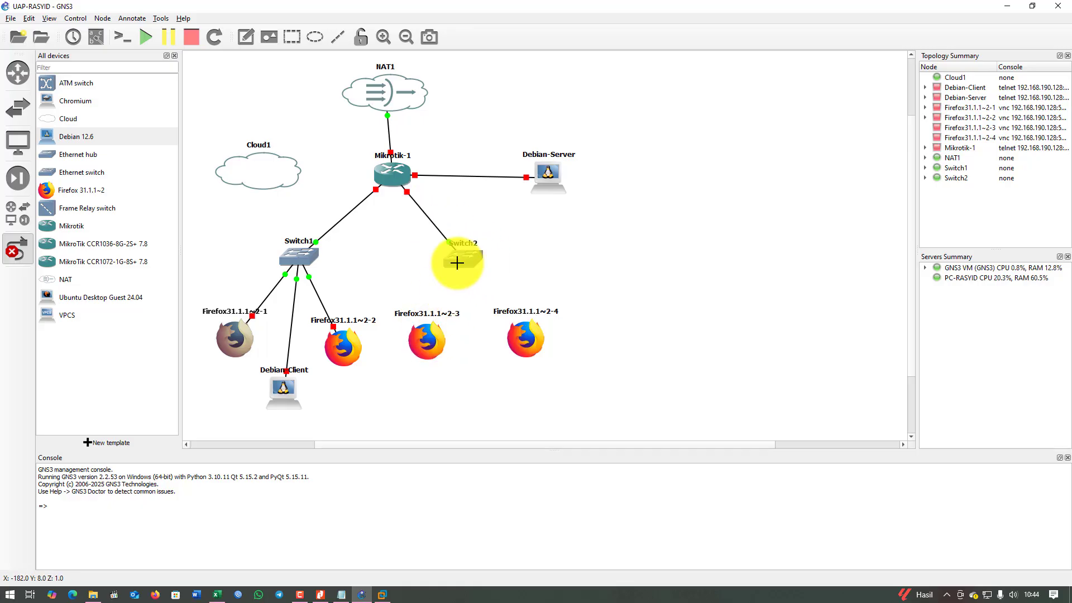
click(464, 260)
click(426, 343)
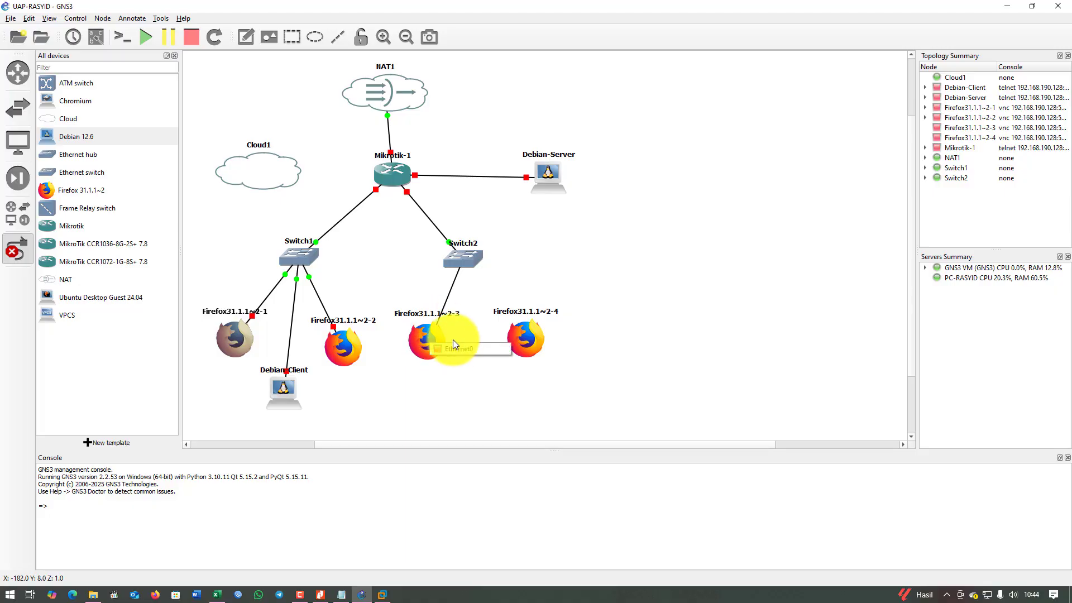
click(467, 259)
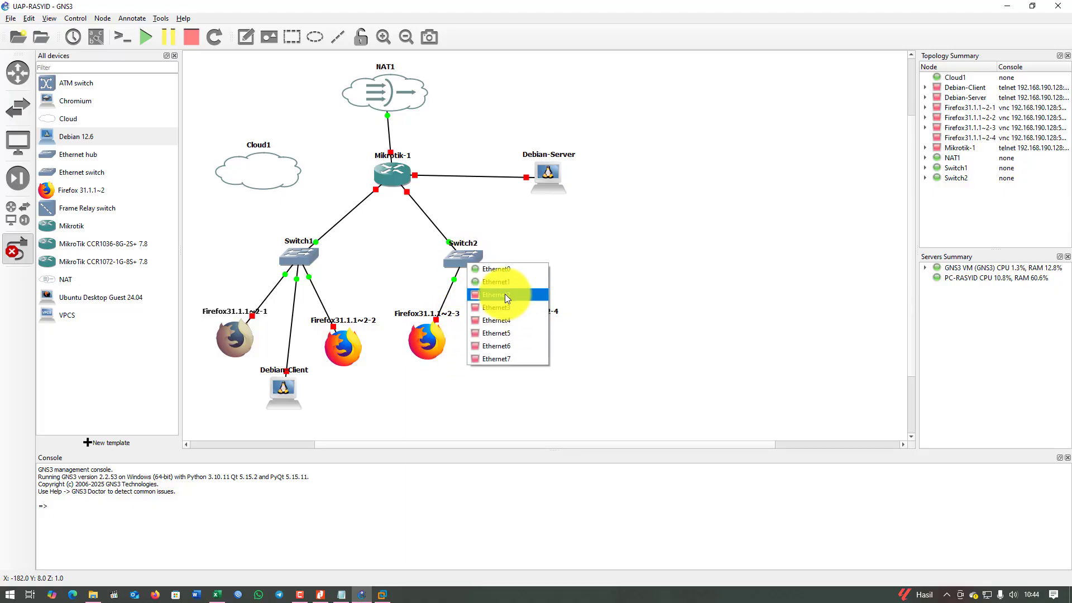
click(505, 293)
click(523, 329)
click(553, 337)
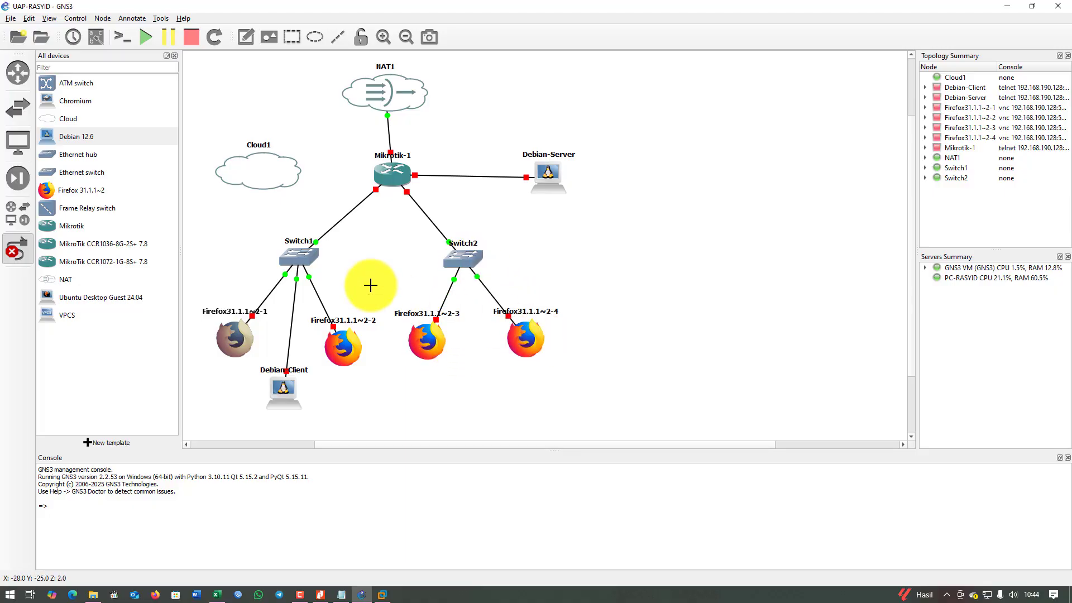
Connect a free Mikrotik-1 port to Cloud1's eth0 and leave link mode.
click(392, 174)
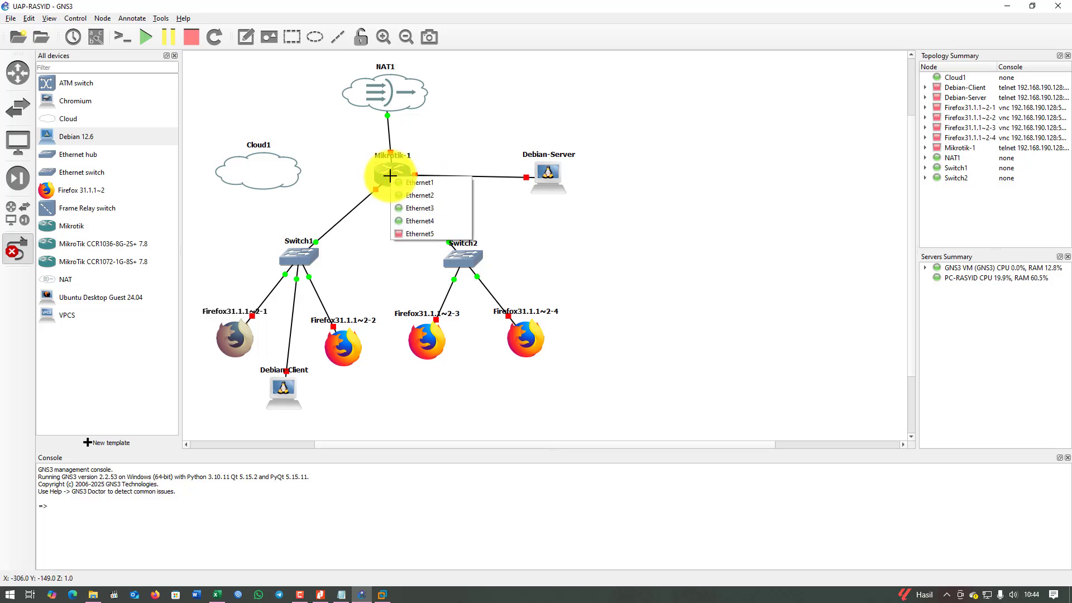
click(413, 234)
click(264, 173)
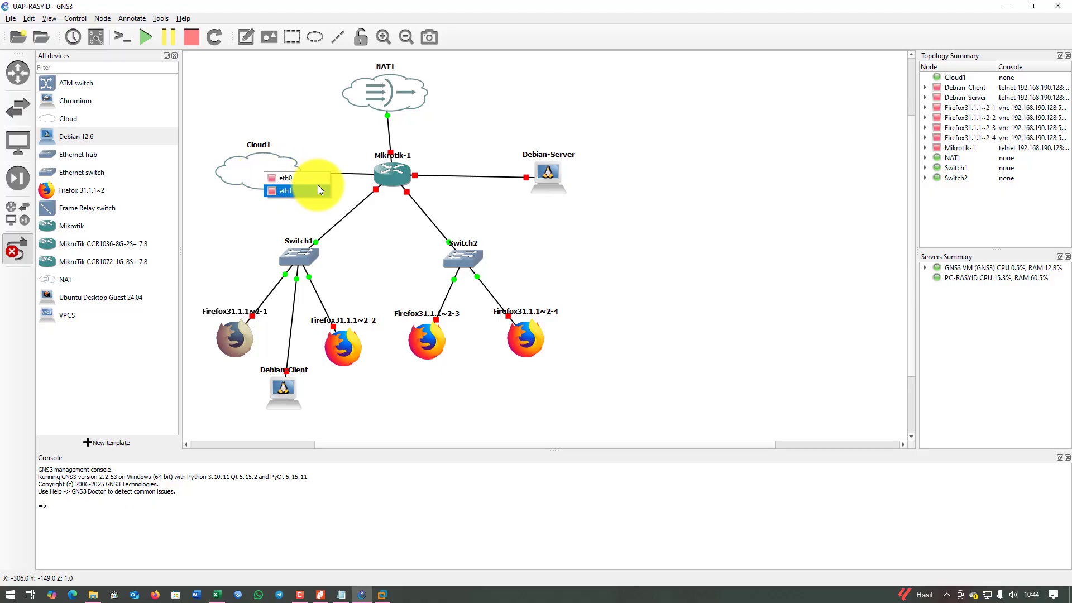
click(296, 183)
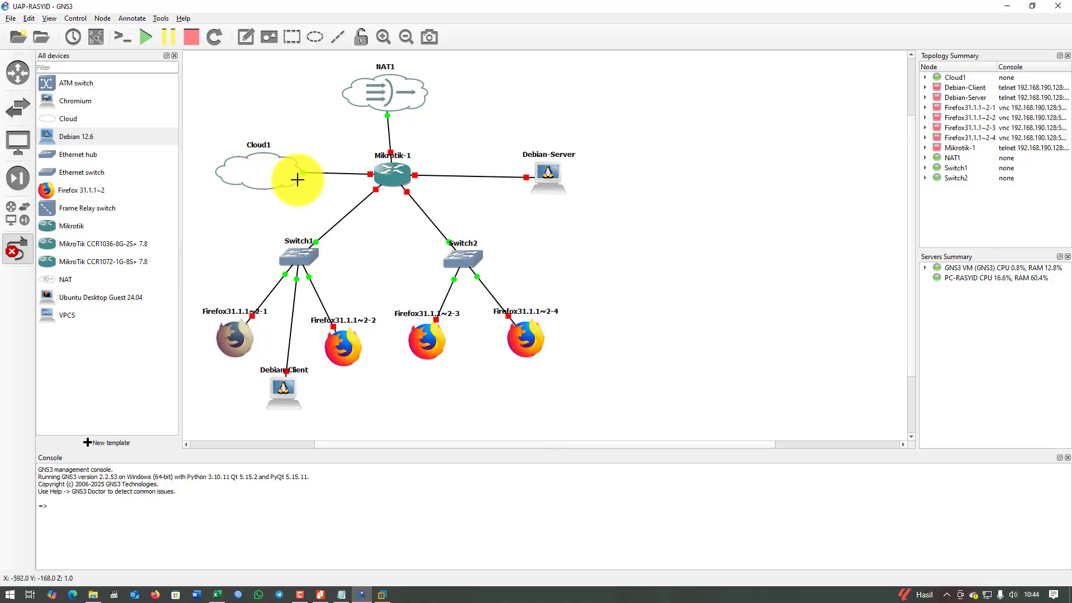
click(20, 252)
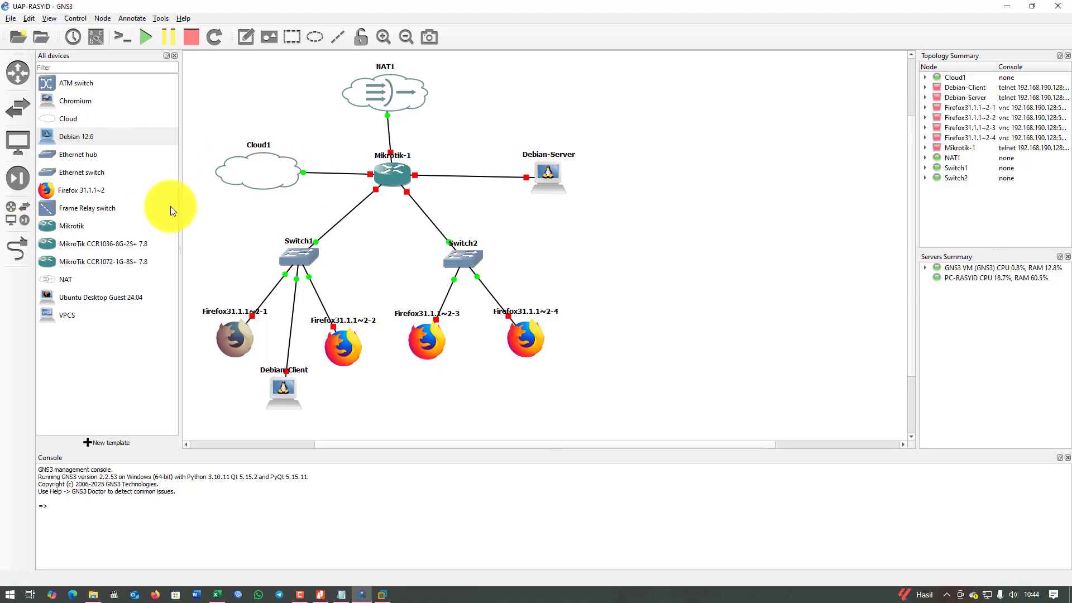
Hide the device list and nudge Cloud1, Mikrotik-1 and Debian-Client into tidier positions.
click(22, 216)
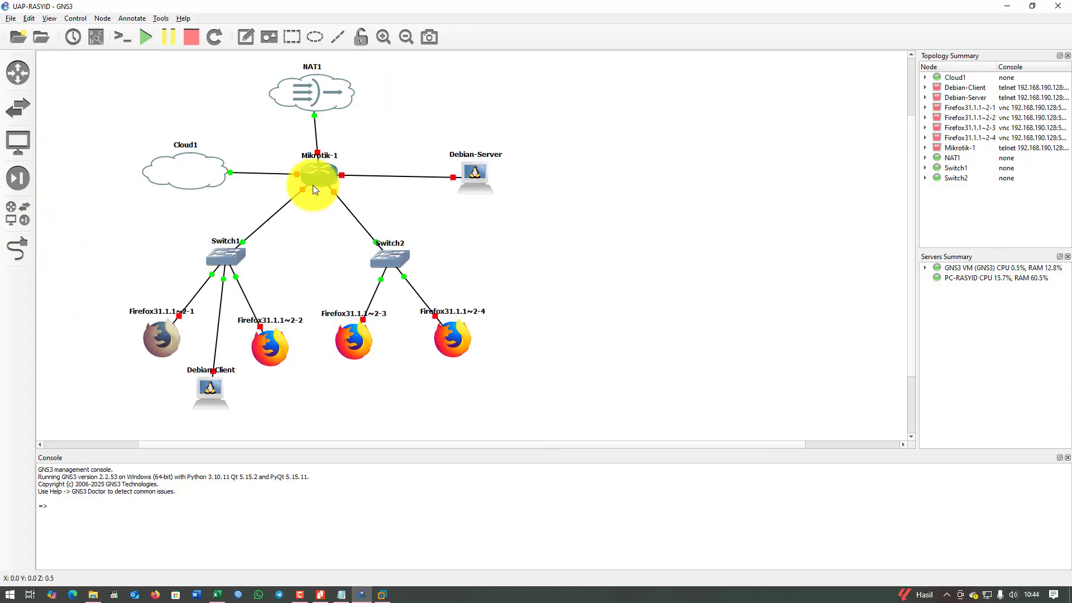
drag(193, 170, 179, 178)
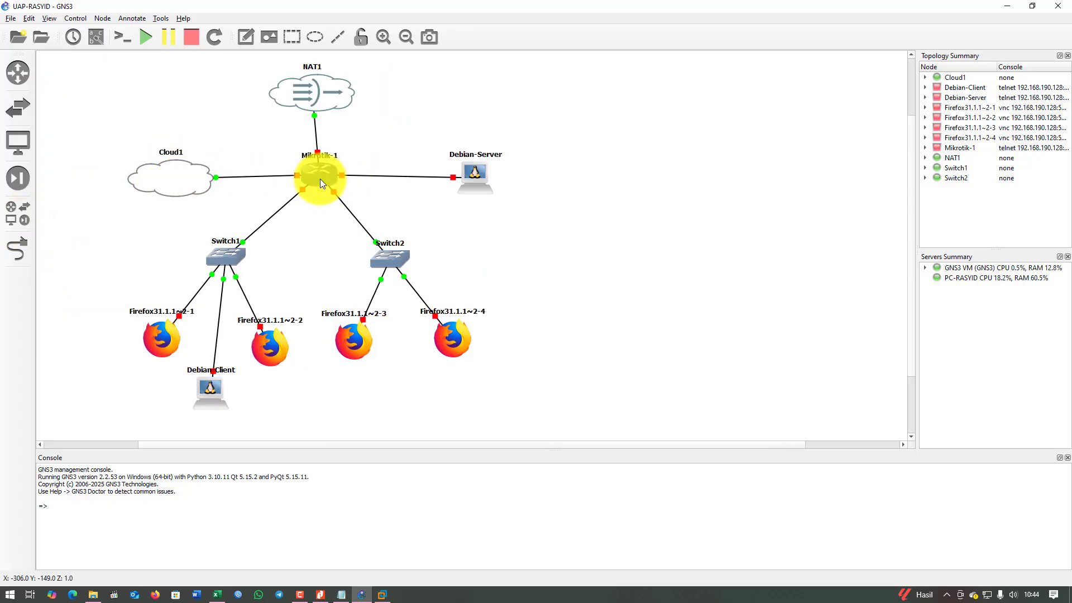
drag(320, 178, 317, 179)
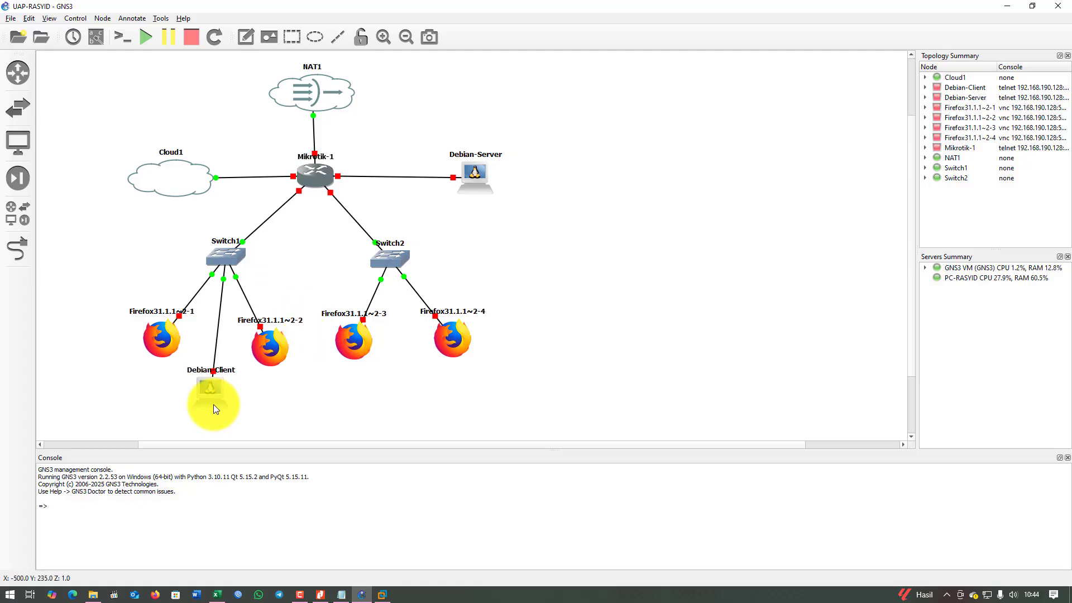
drag(212, 387, 220, 364)
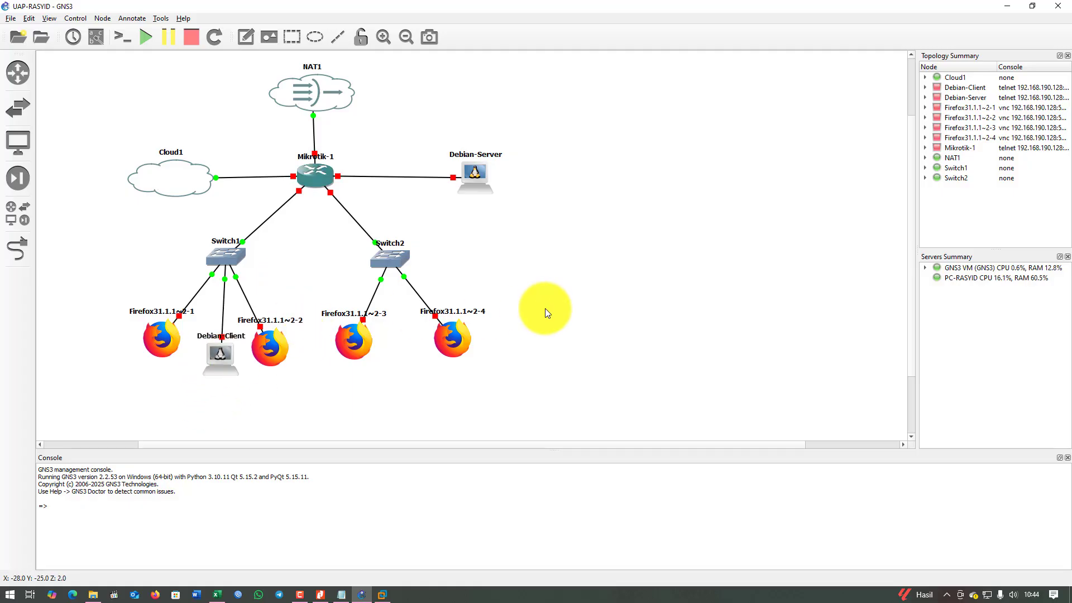
Start all devices in the UAP-RASYID topology and bring the Notepad notes forward.
click(144, 37)
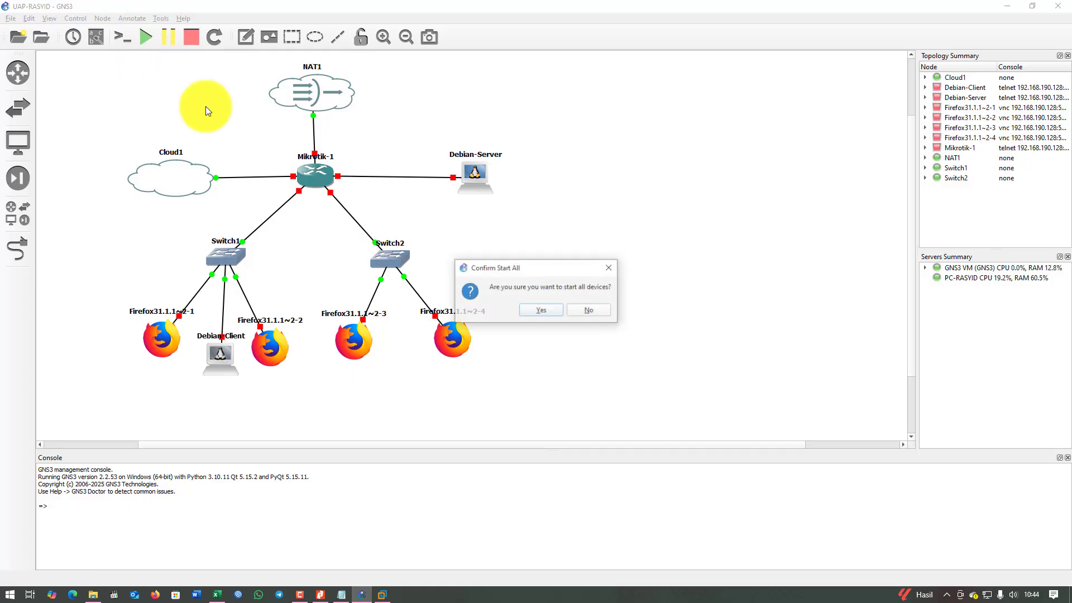
click(557, 309)
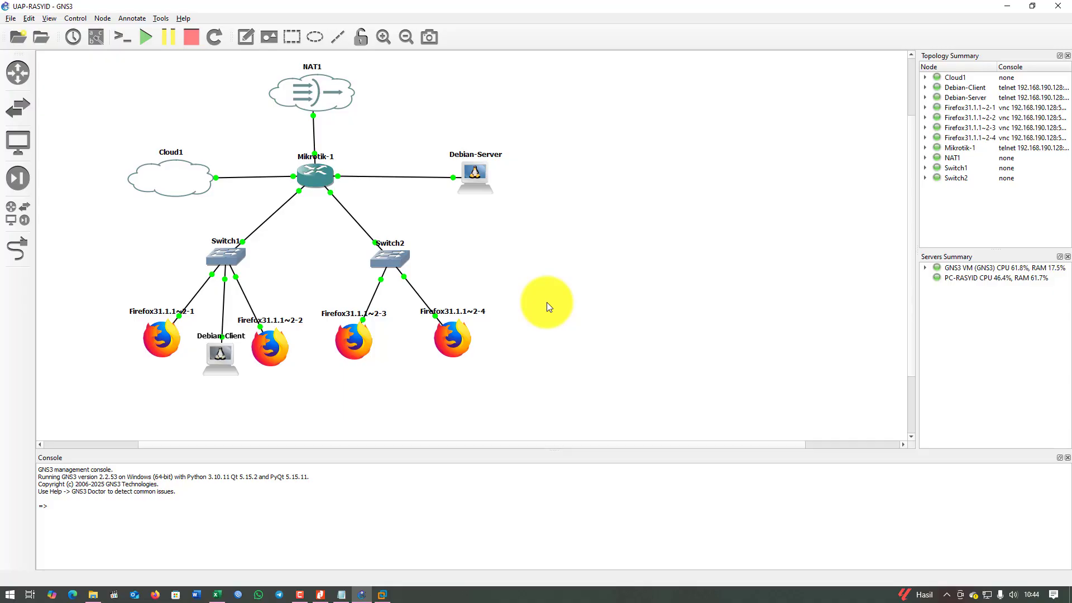
click(341, 595)
Highlight the MikroTik interface plan lines in Notepad, then minimize the notes.
click(825, 200)
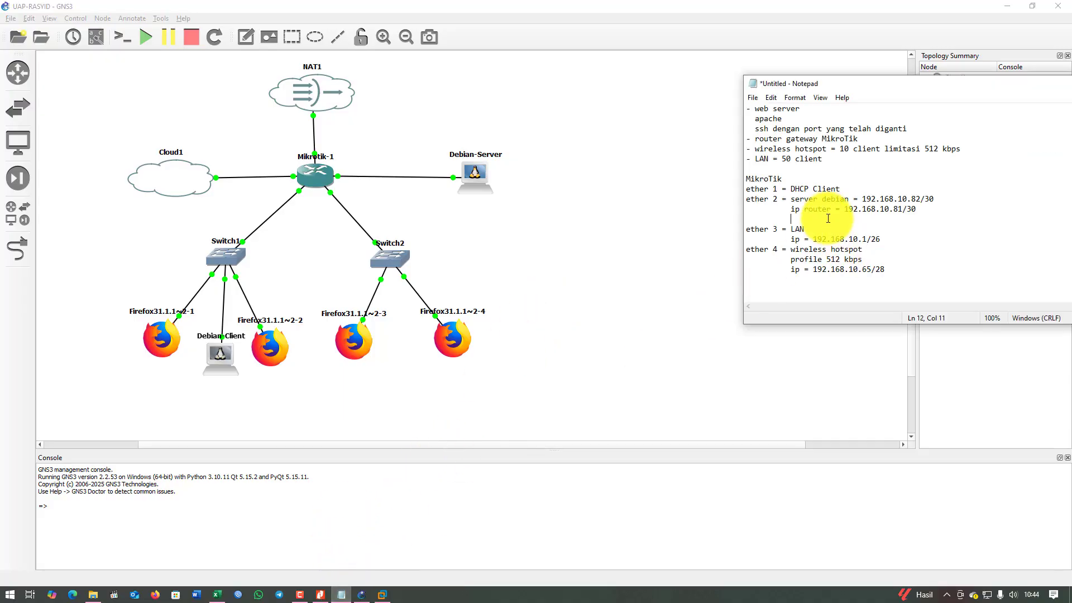
drag(750, 179, 949, 220)
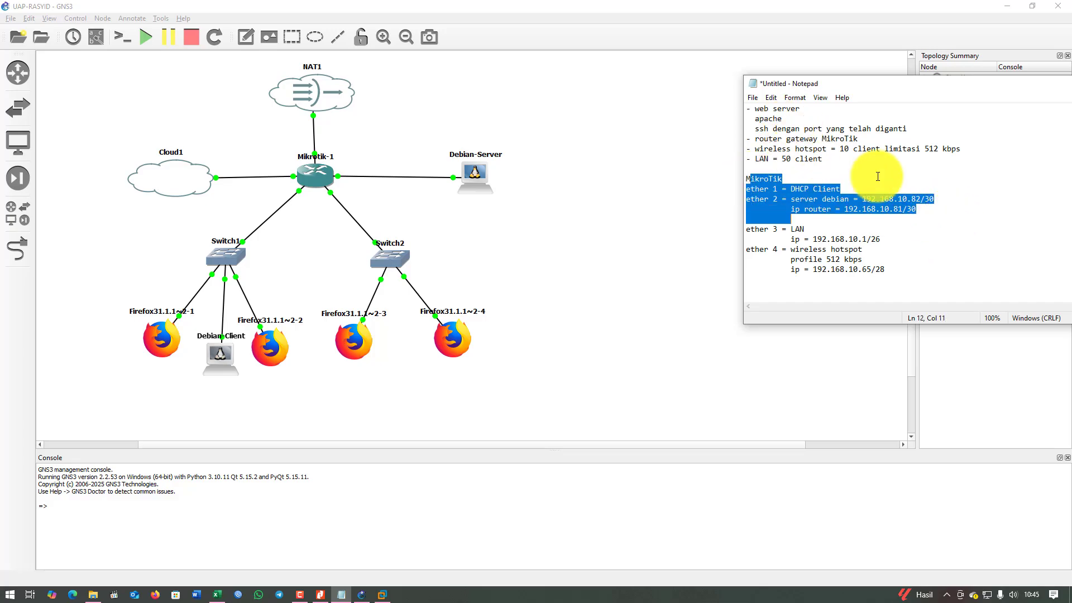
drag(868, 84, 869, 110)
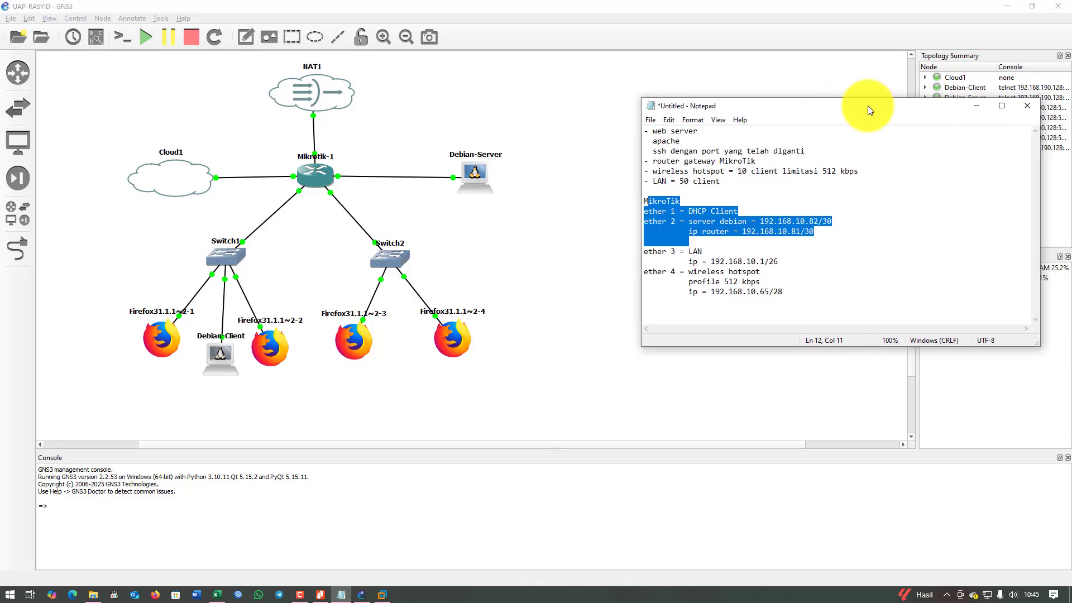
click(727, 232)
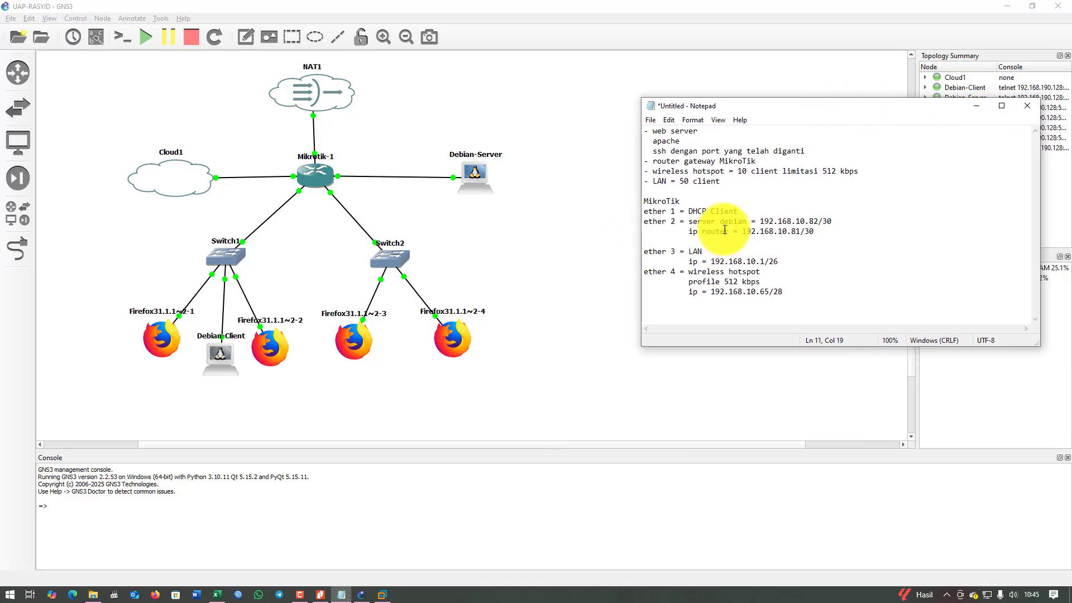
click(982, 110)
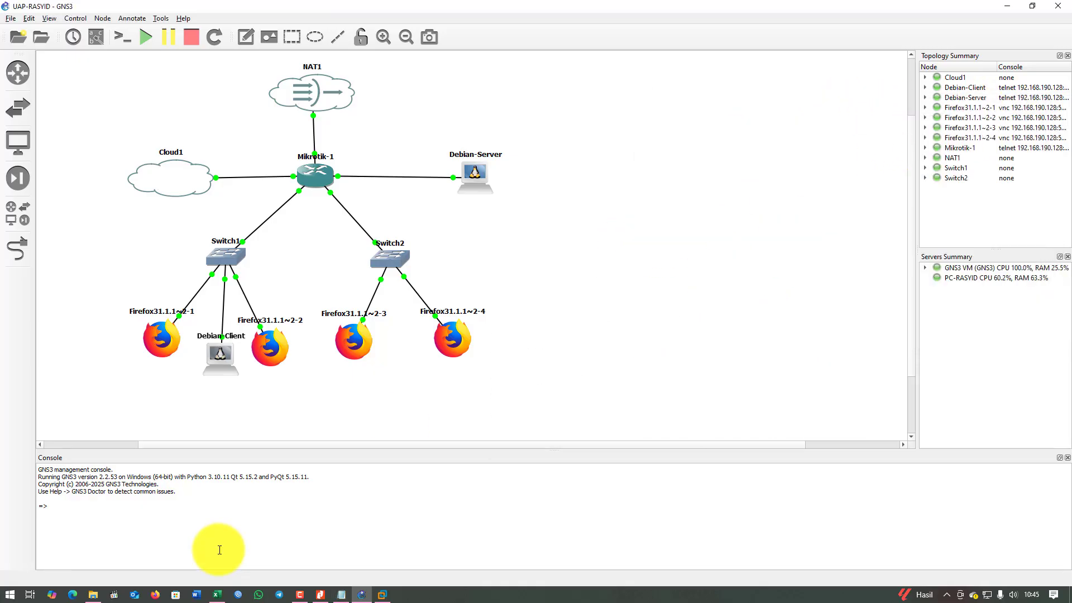
Place WinBox at the upper right and refresh Neighbors until R-TKI at 192.168.110.1 appears.
click(238, 594)
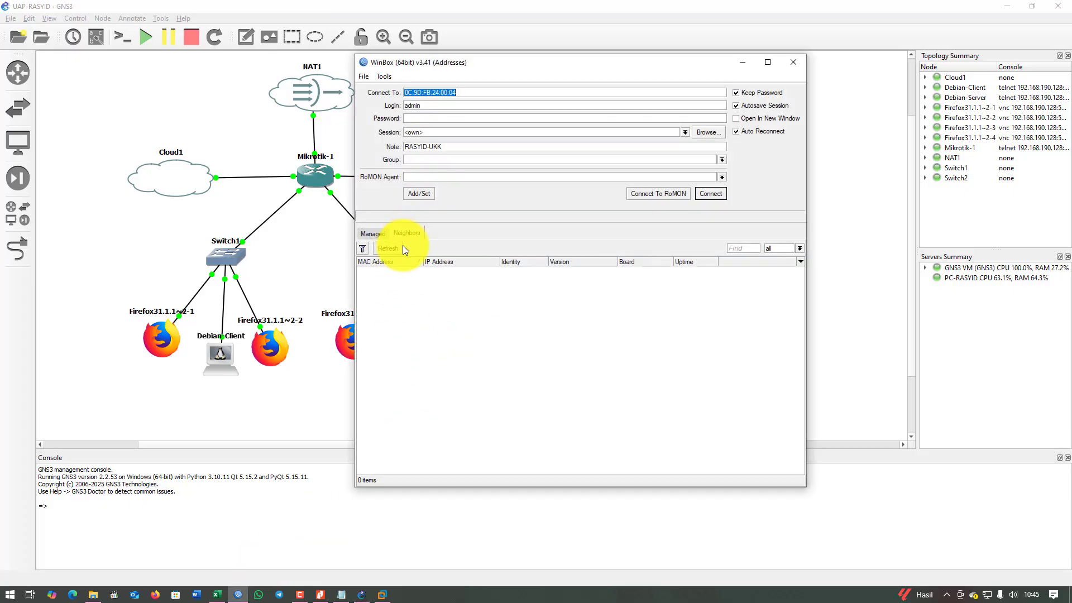
click(397, 248)
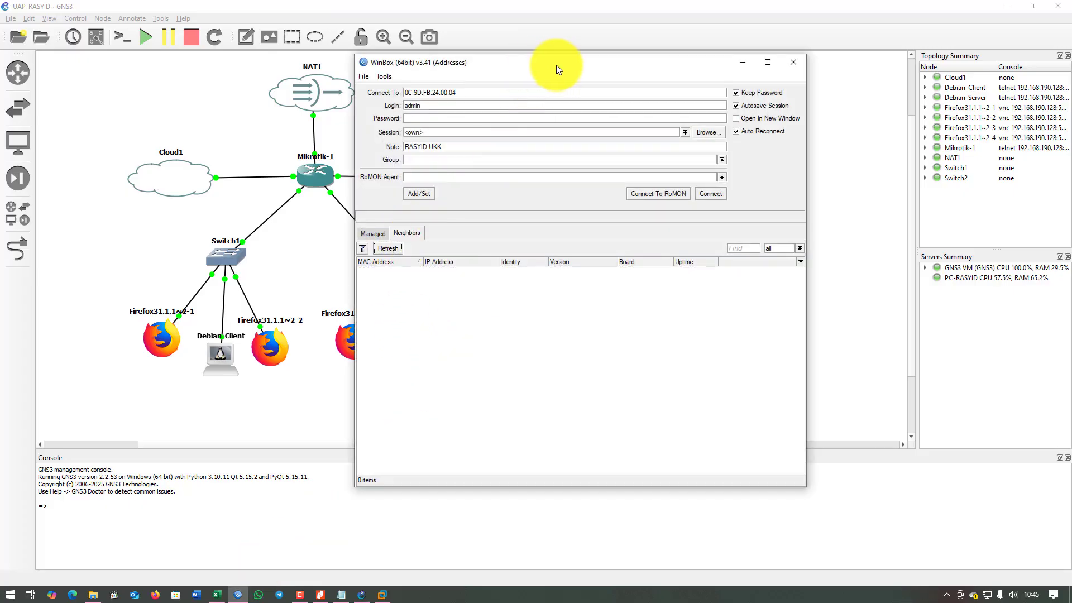
drag(557, 65, 668, 43)
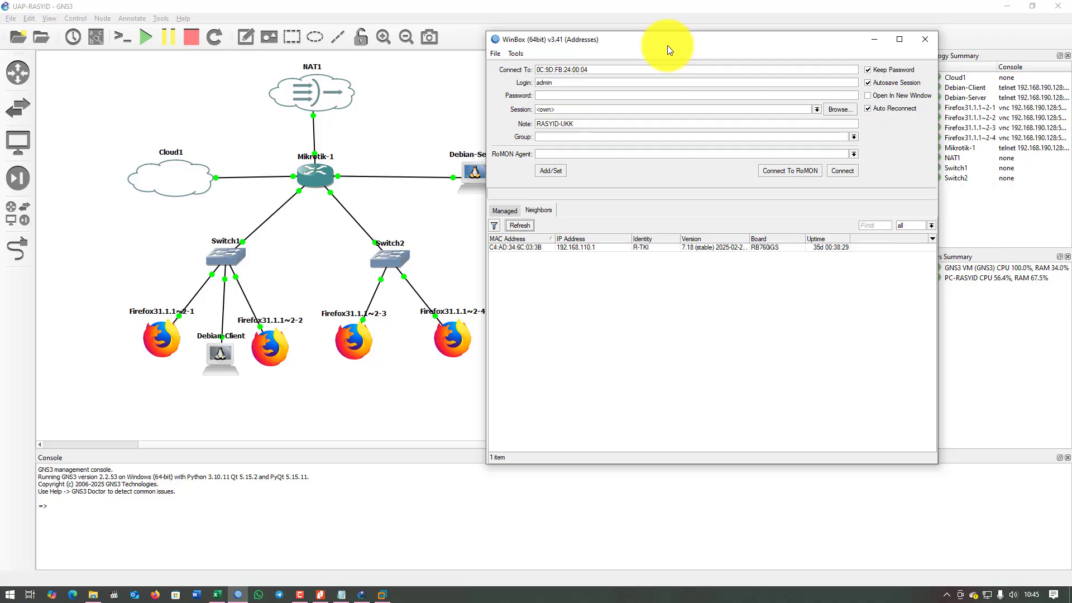
click(526, 226)
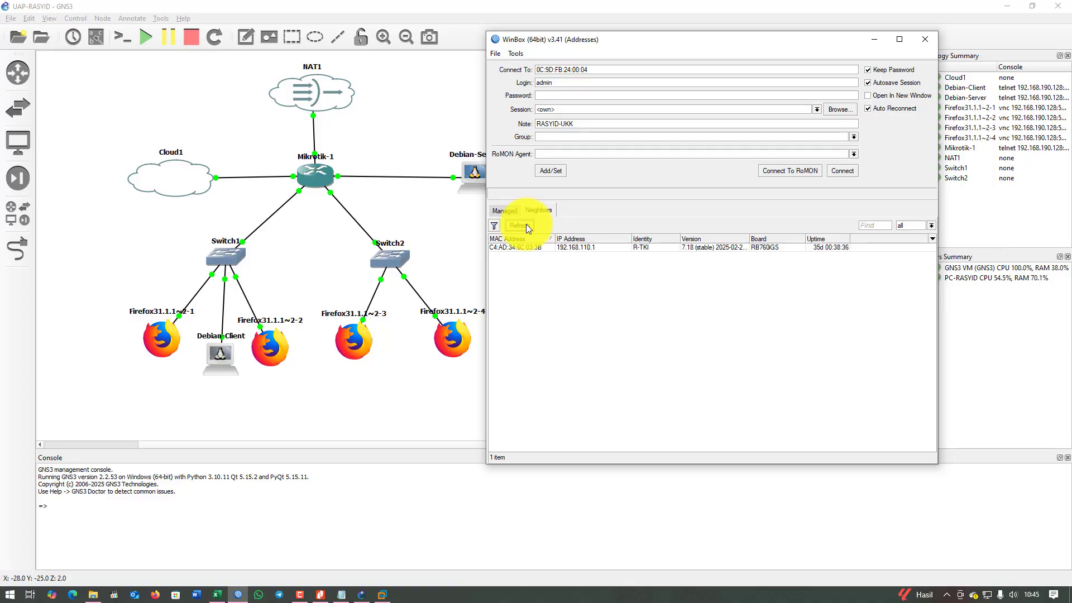
click(525, 226)
click(525, 226)
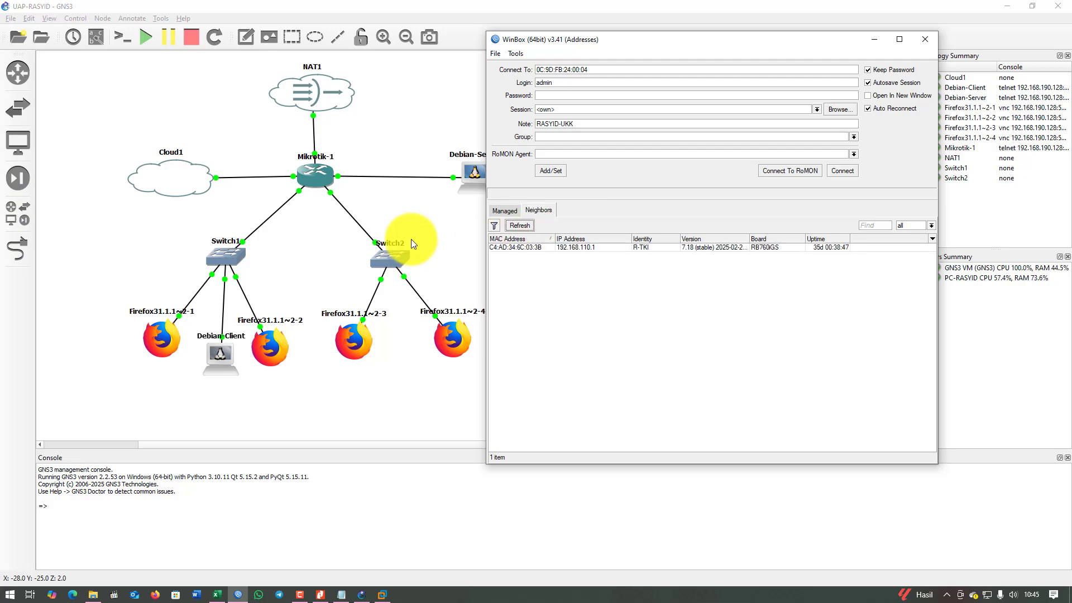
Open a console to Mikrotik-1, closing the Debian-Client console session.
right_click(314, 177)
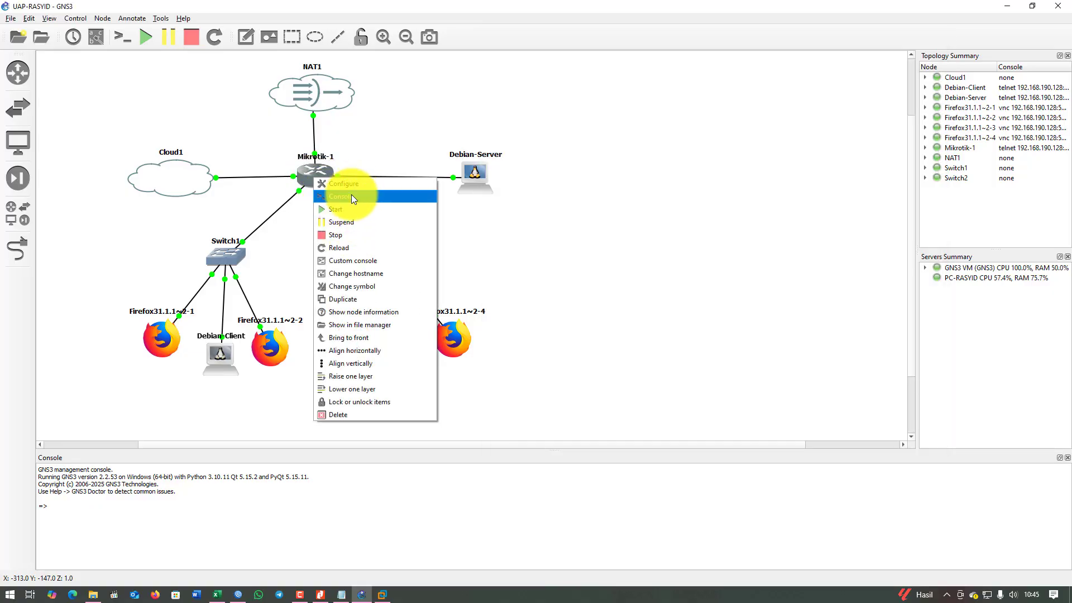
click(351, 195)
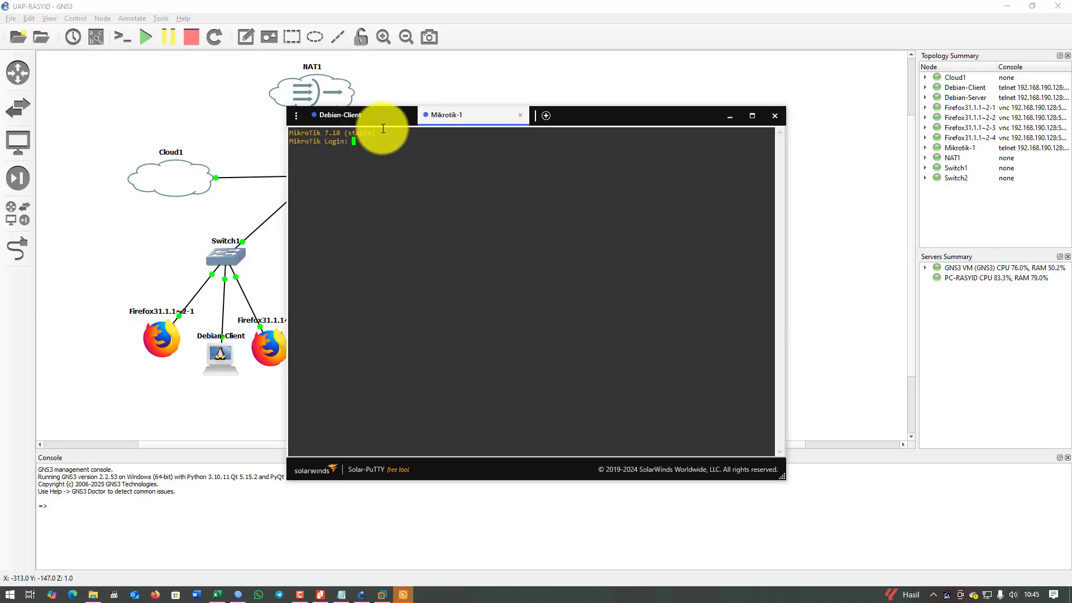
click(383, 117)
click(413, 116)
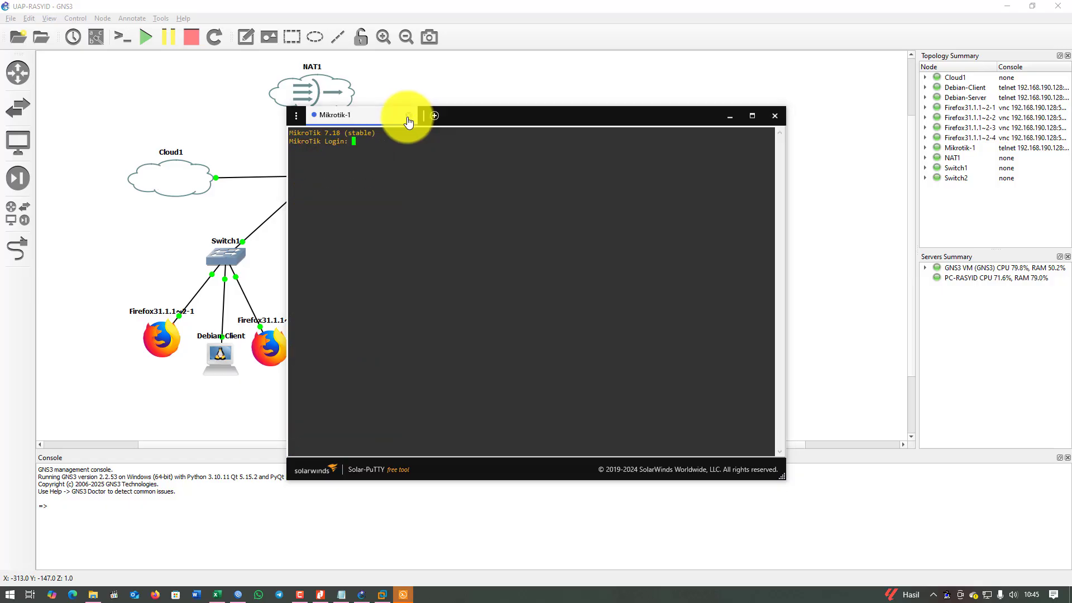
drag(542, 112, 777, 87)
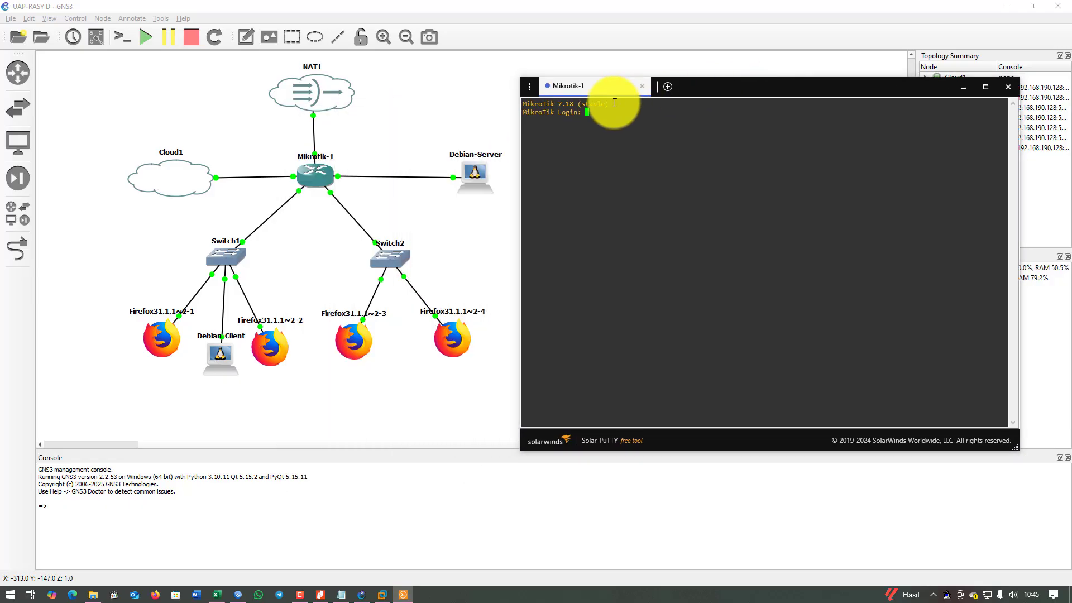
Return to WinBox, refresh the neighbor list, and close the Mikrotik-1 console.
click(235, 596)
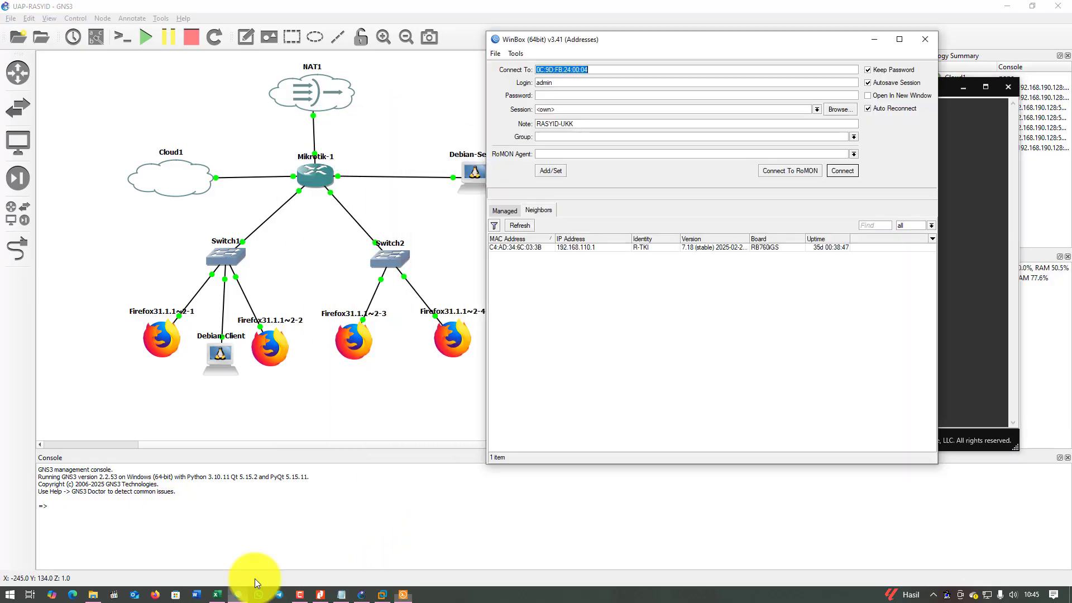
click(521, 226)
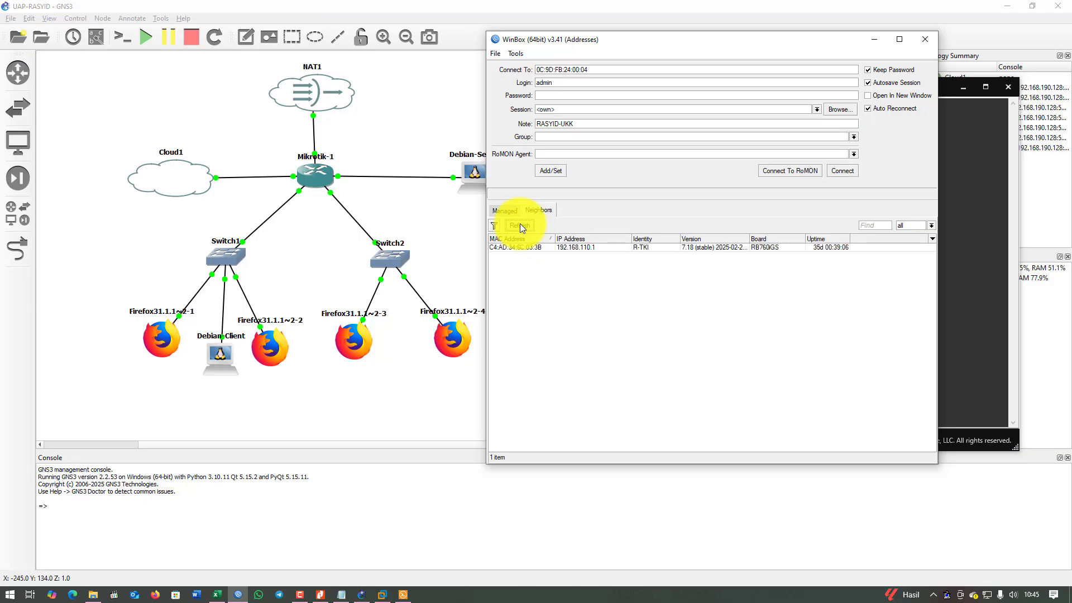
click(520, 226)
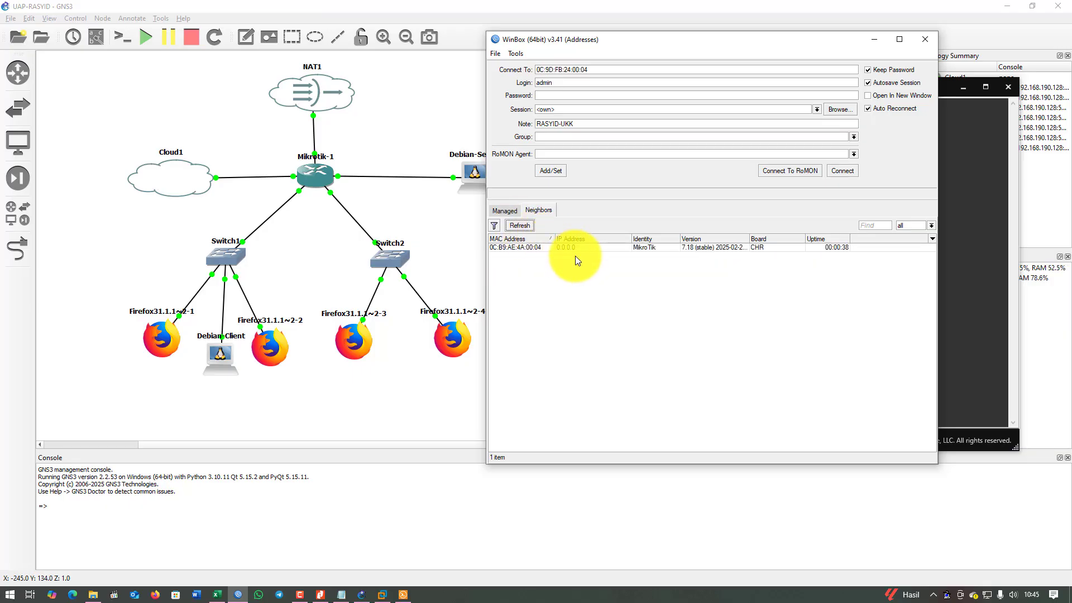
click(941, 96)
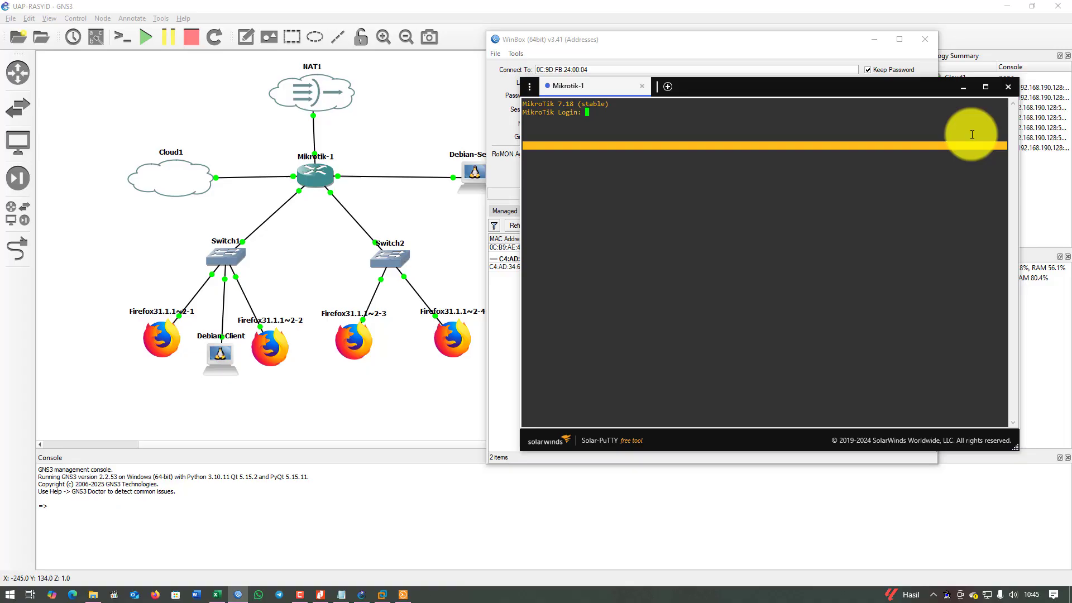
click(1008, 87)
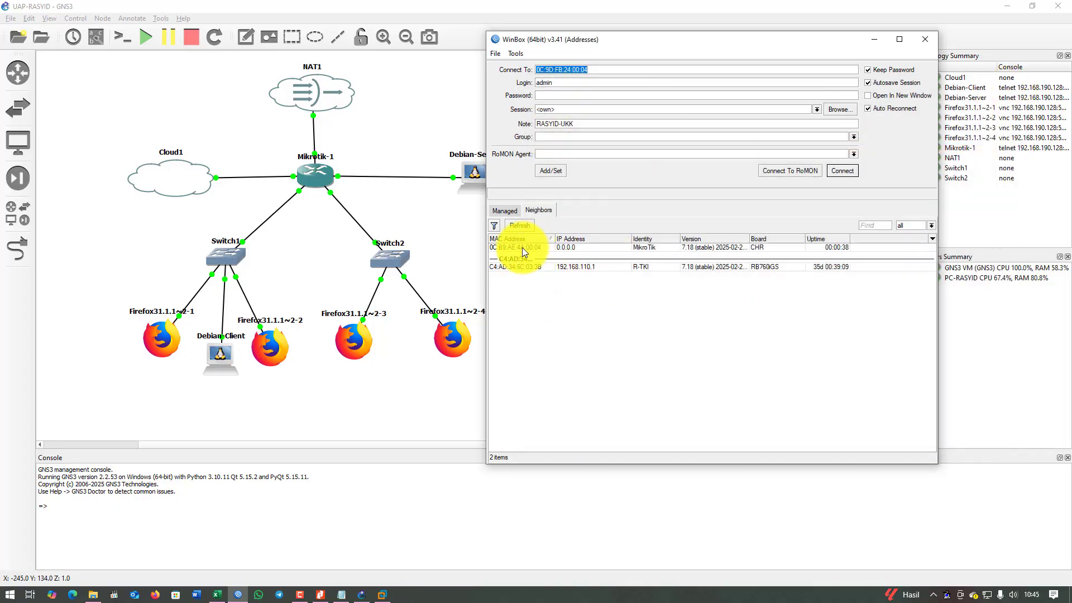
Connect to MikroTik 0C:B9:AE:4A:00:04 as admin with an empty password.
click(517, 251)
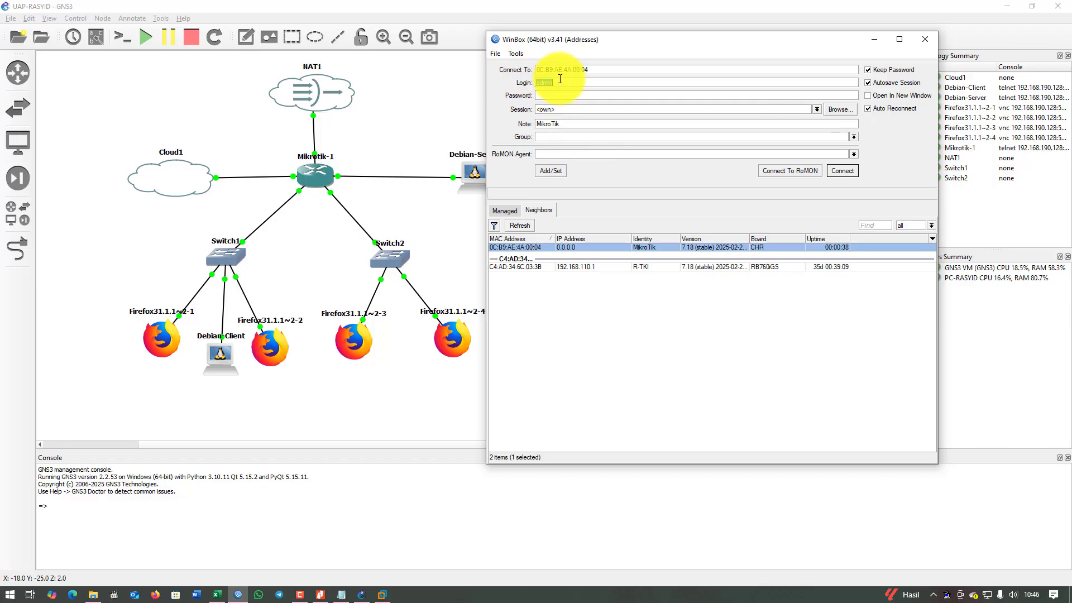
click(554, 95)
click(841, 171)
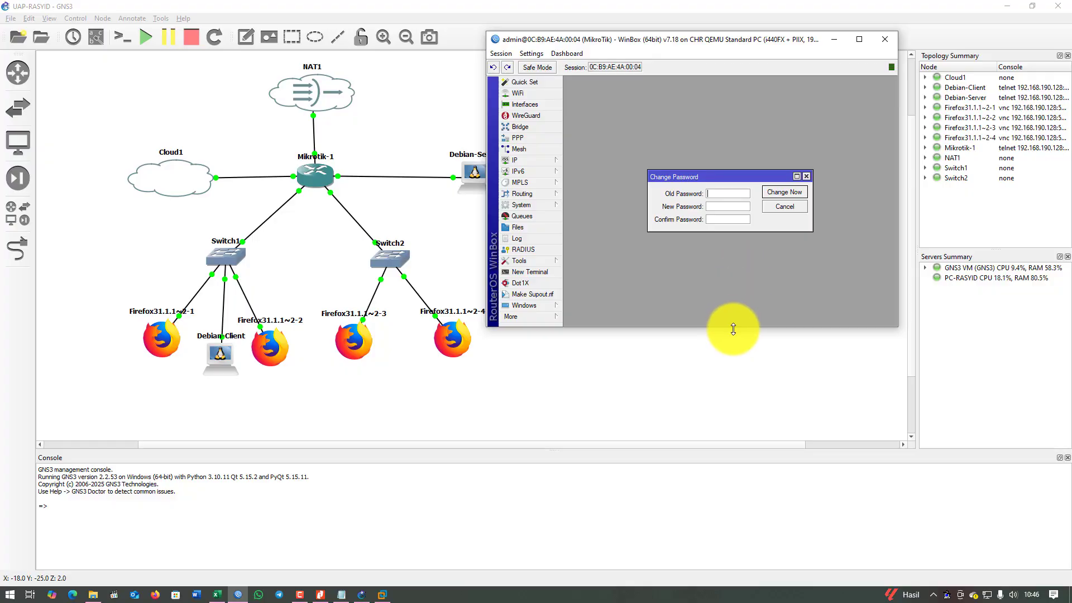
Enlarge the router window and change the System Identity from MikroTik to RASYID.
drag(730, 328, 706, 474)
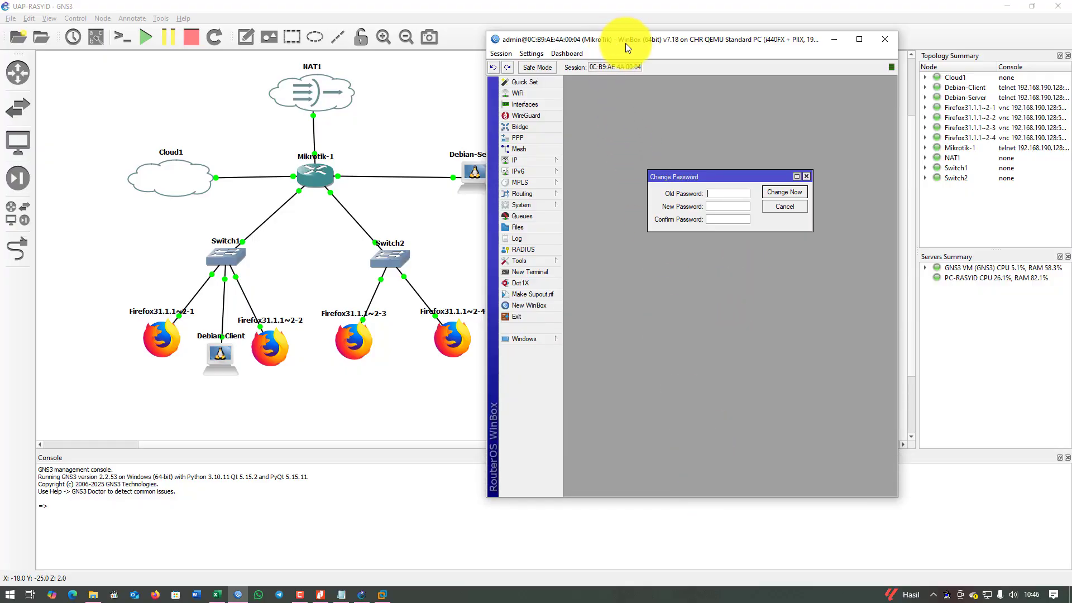
drag(626, 43, 678, 51)
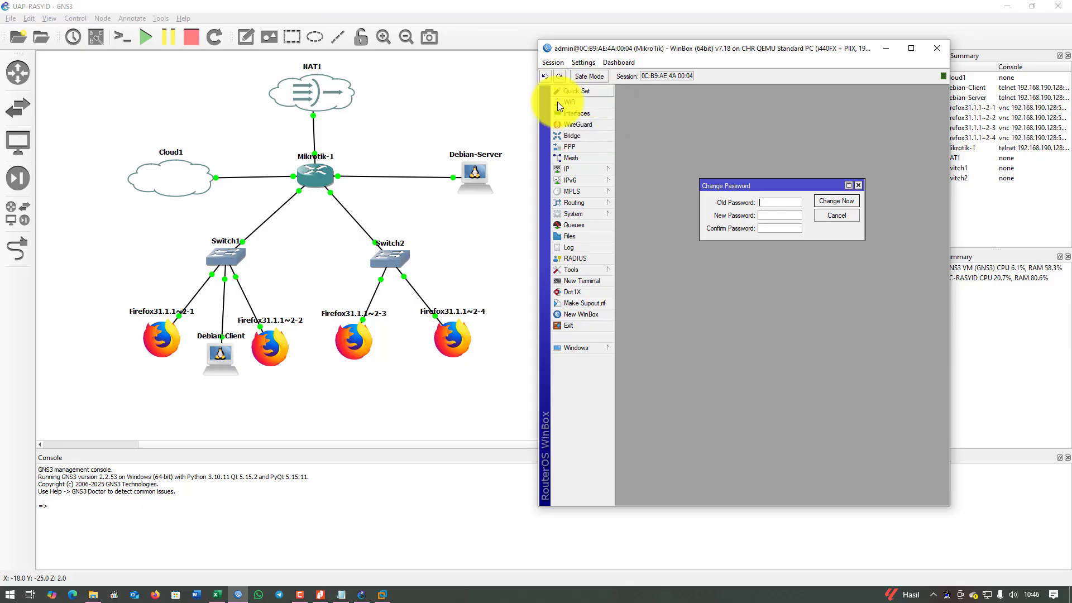
click(595, 216)
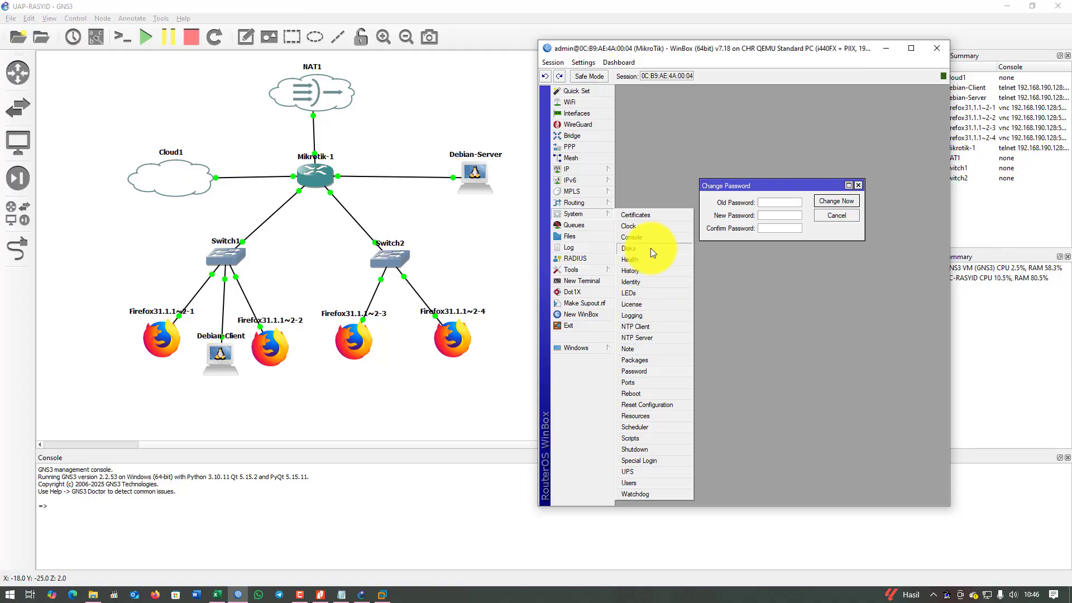
click(646, 280)
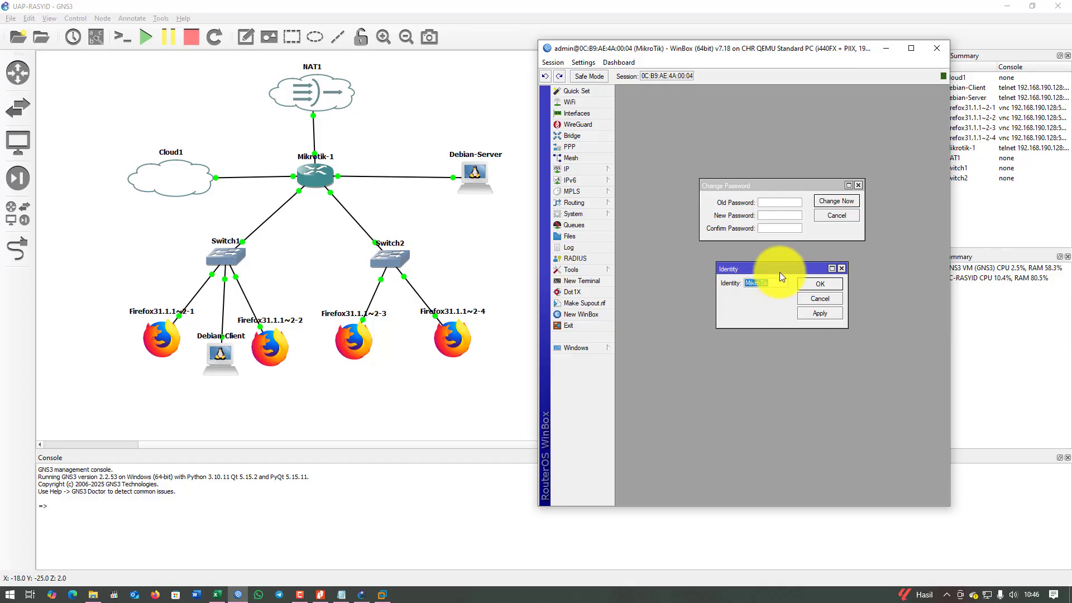
drag(780, 271, 705, 253)
text(RASYID)
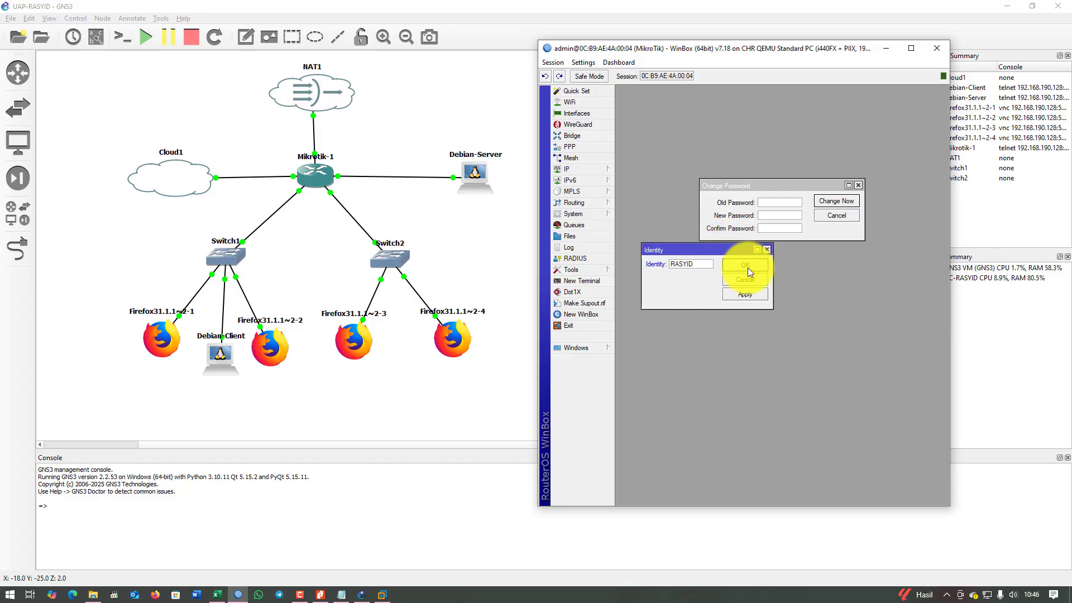
click(747, 266)
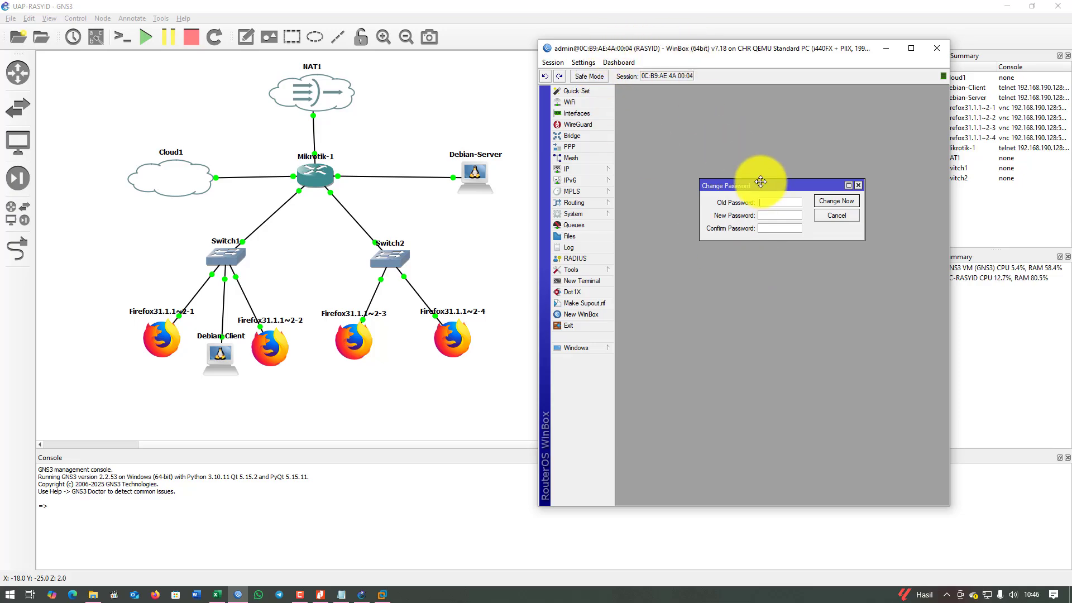
drag(762, 182, 733, 126)
Check the 'ether 1 = DHCP Client' requirement in the Notepad plan.
click(341, 594)
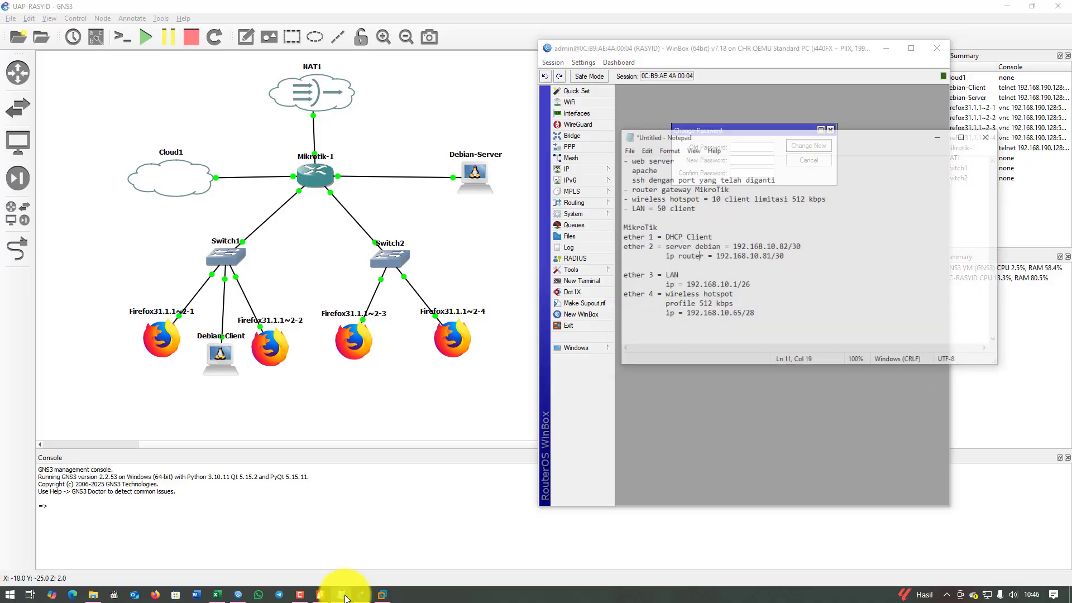
drag(657, 211, 752, 207)
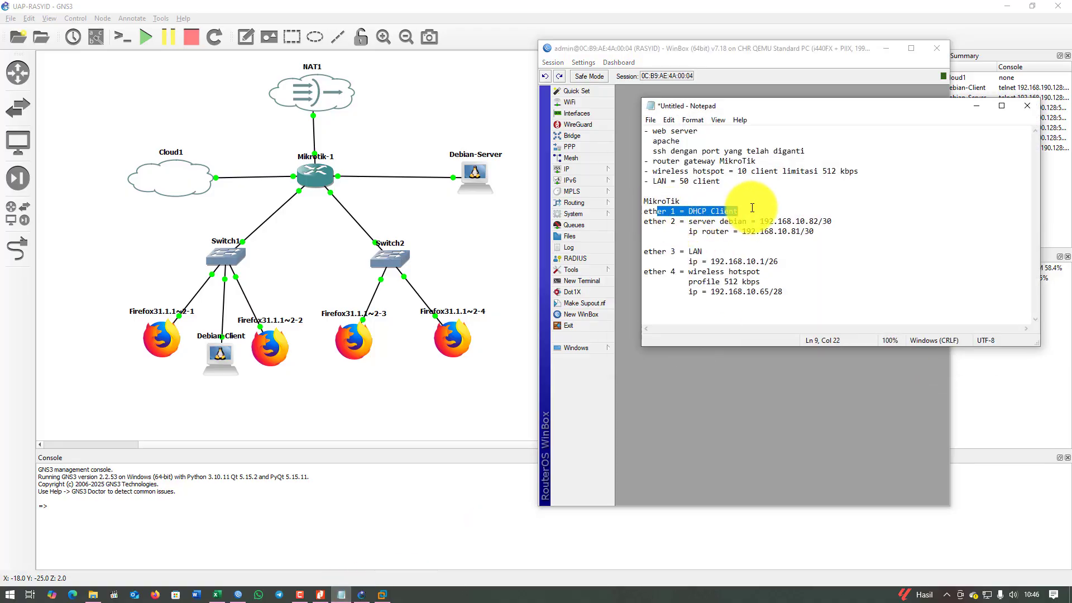
click(981, 105)
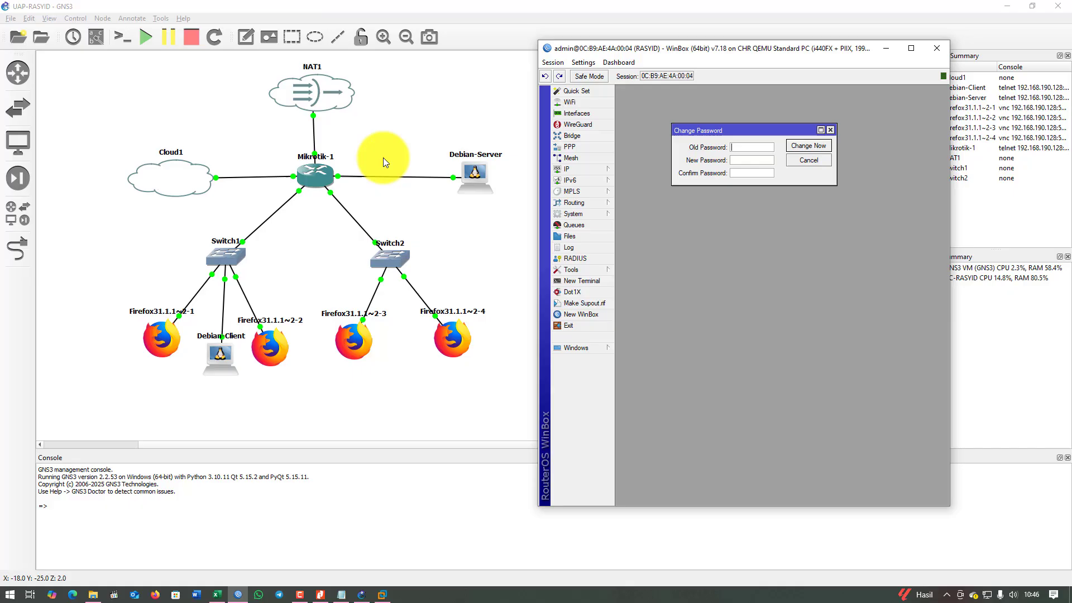
Rename interfaces ether1 to ether1-internet and ether2 to ether2-server.
click(594, 115)
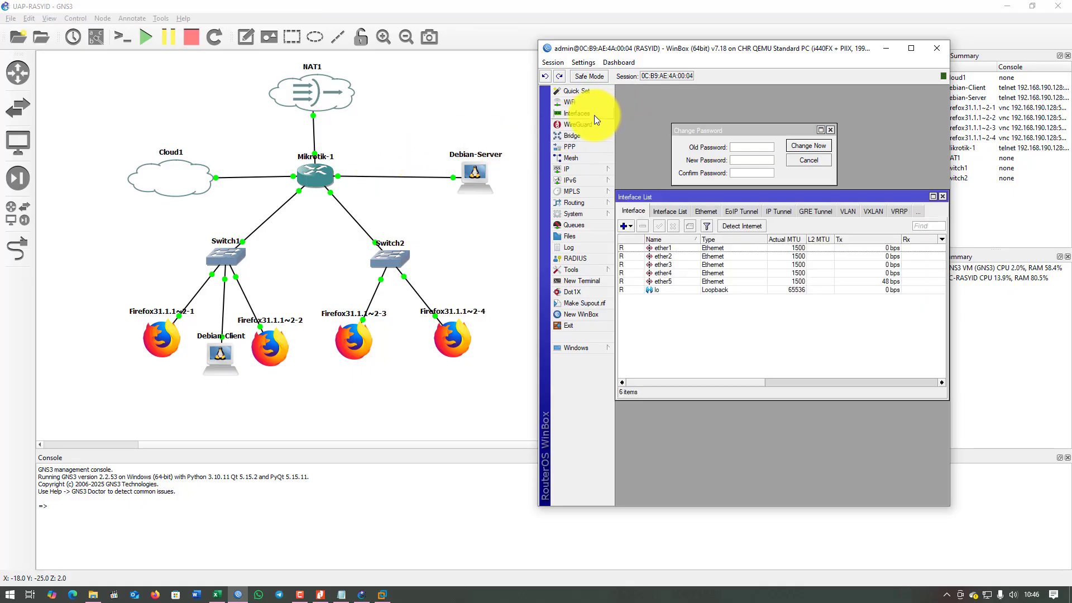
double_click(676, 246)
click(757, 202)
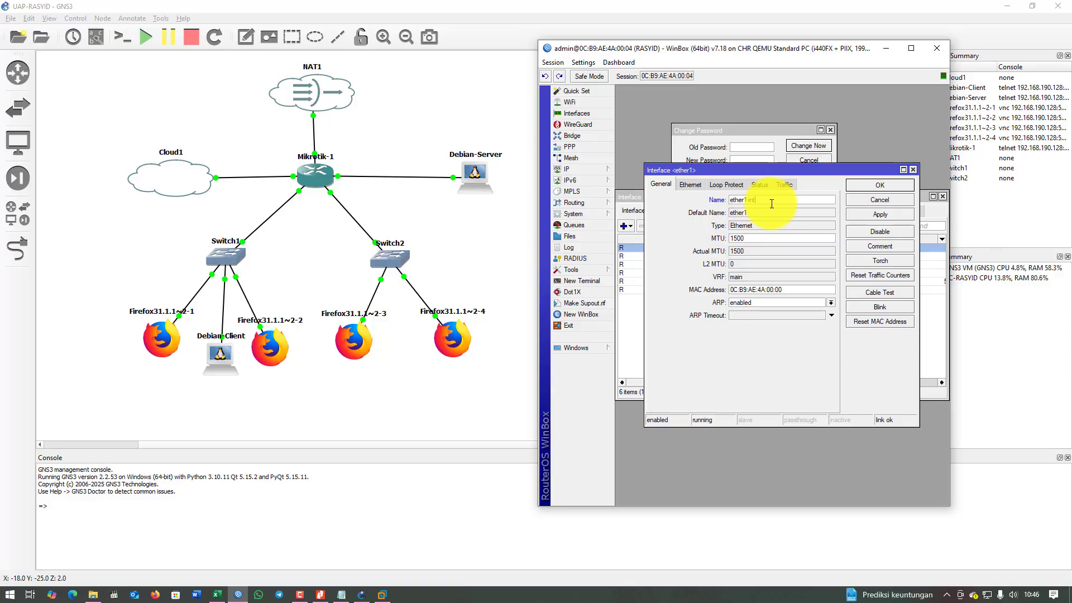
text(-internet)
key(Return)
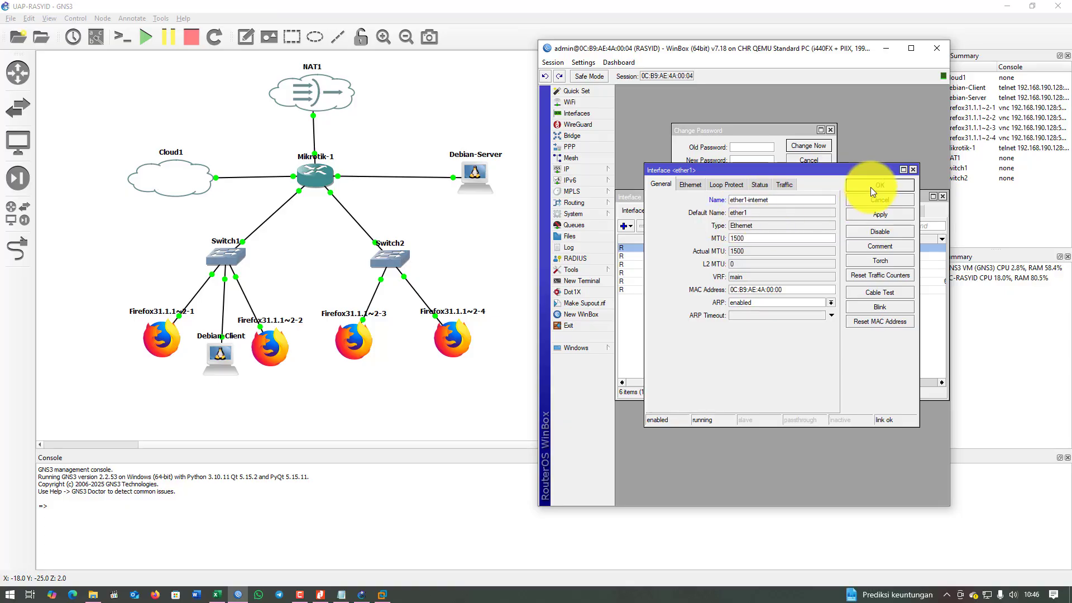
click(871, 189)
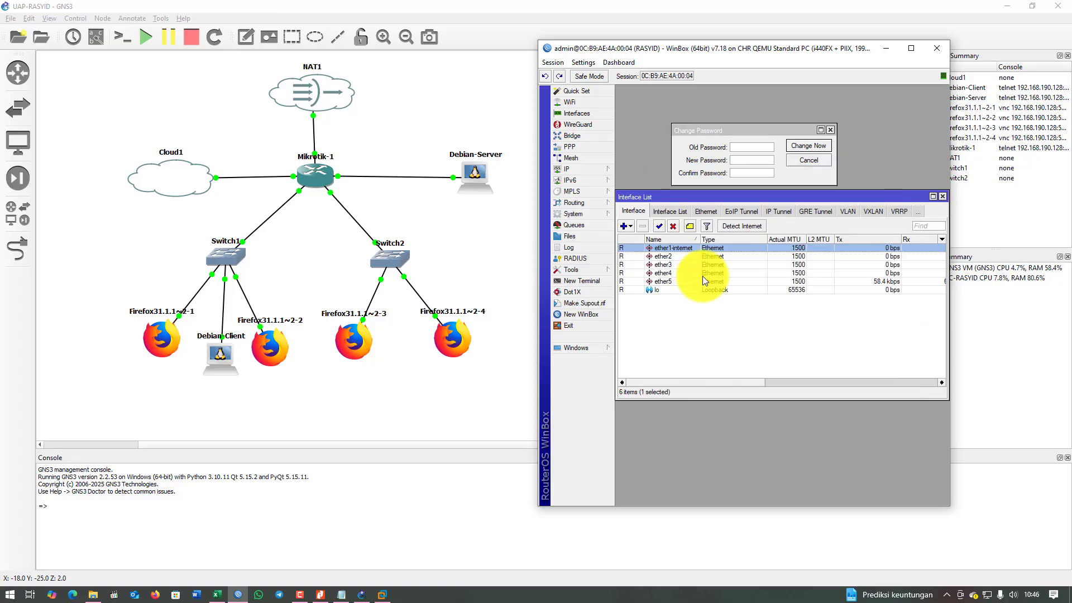
double_click(690, 257)
click(766, 202)
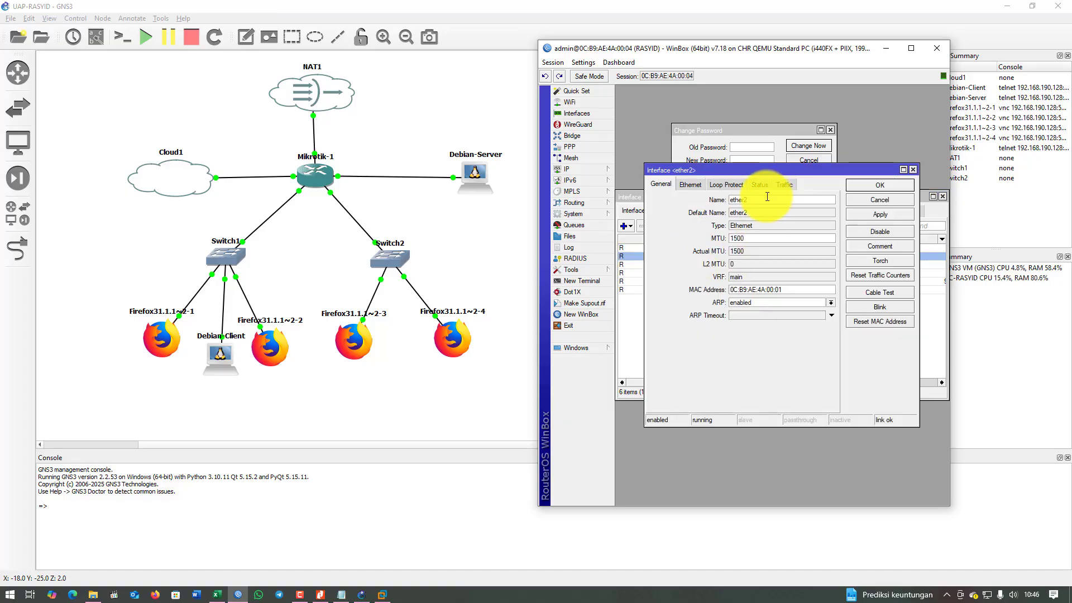
text(-server)
click(880, 182)
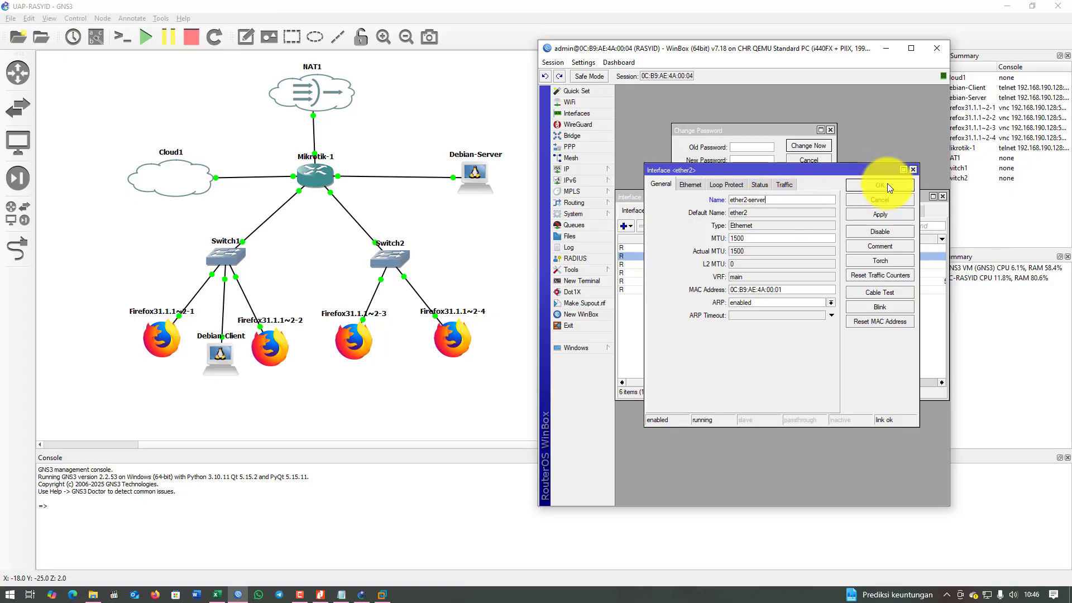
Rename ether3 to ether3-LAN and ether4 to ether4-hotspot, then return to the Notepad plan.
double_click(681, 264)
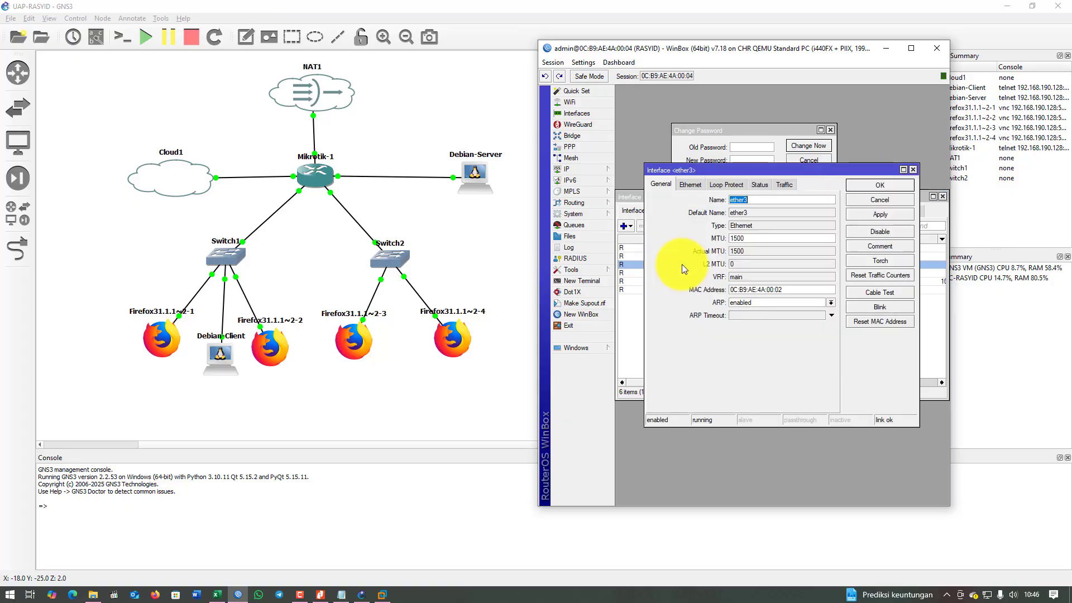
click(771, 203)
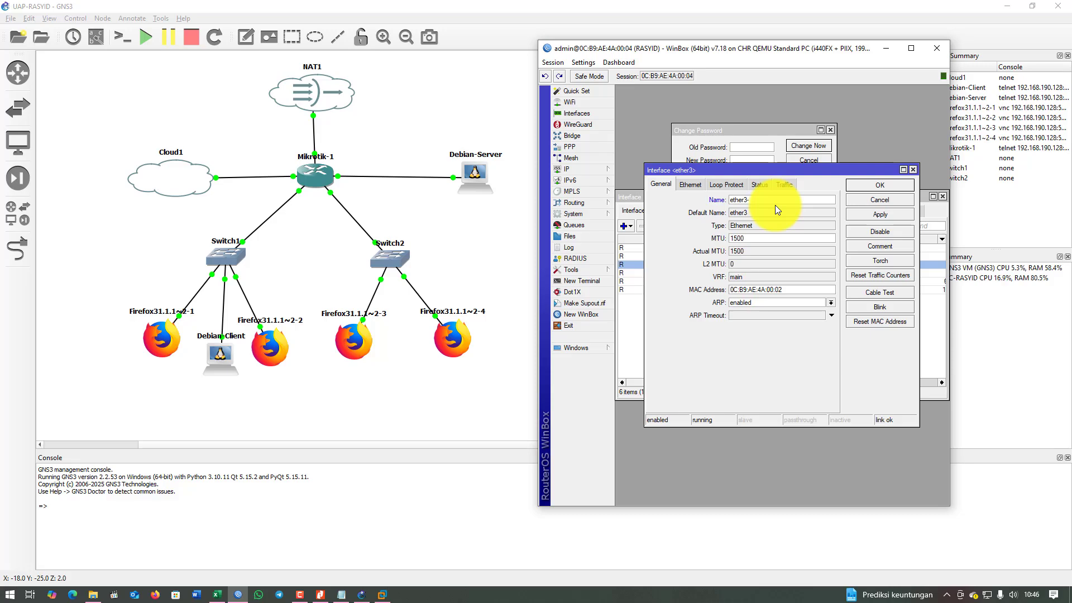
text(-a)
key(BackSpace)
text(LAN)
click(881, 185)
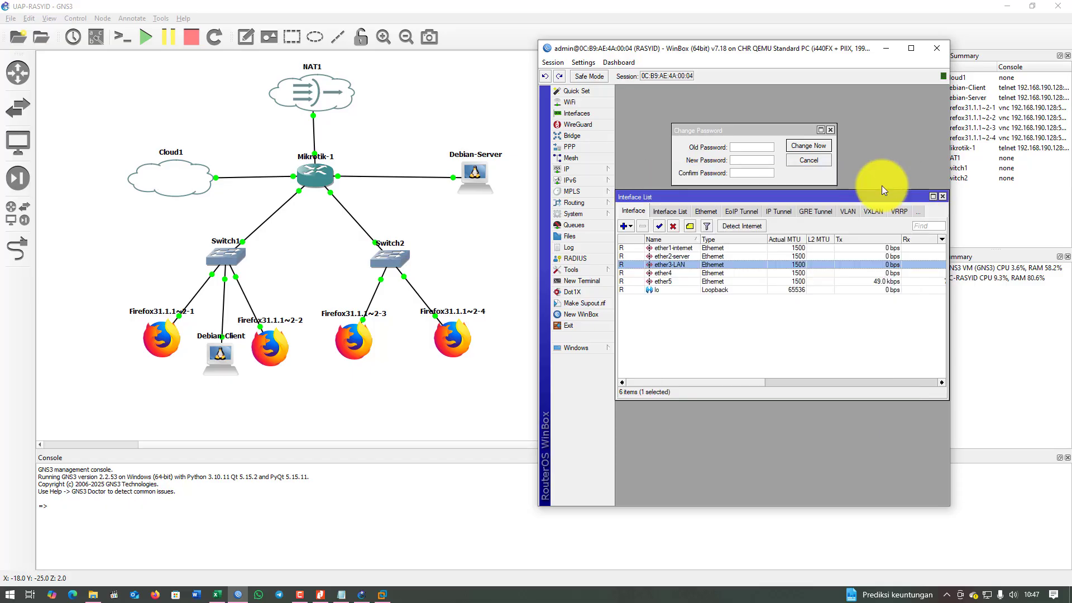
double_click(671, 271)
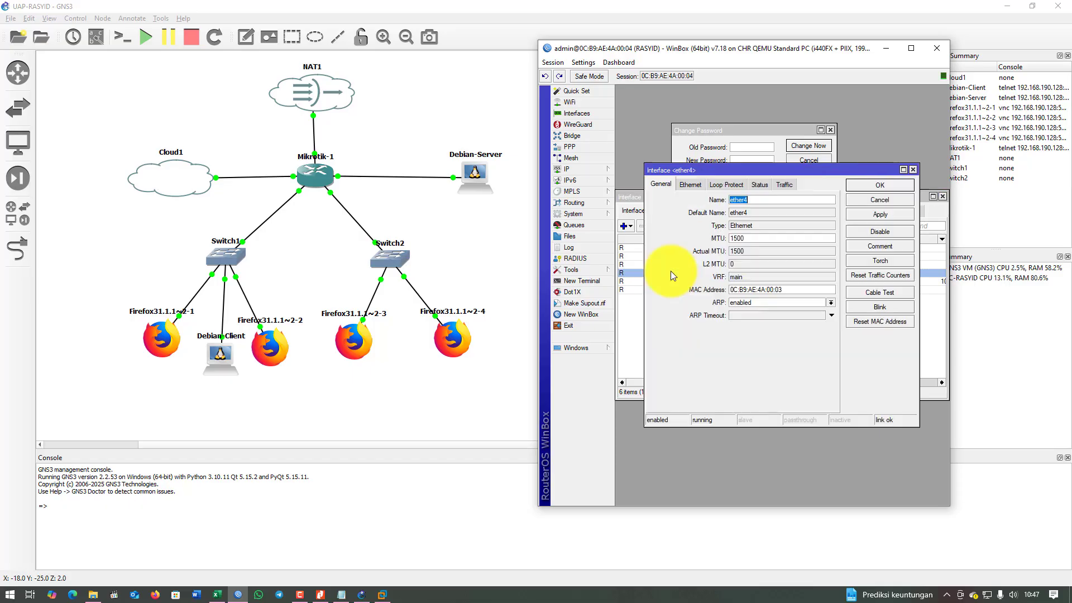
click(762, 201)
text(-hot)
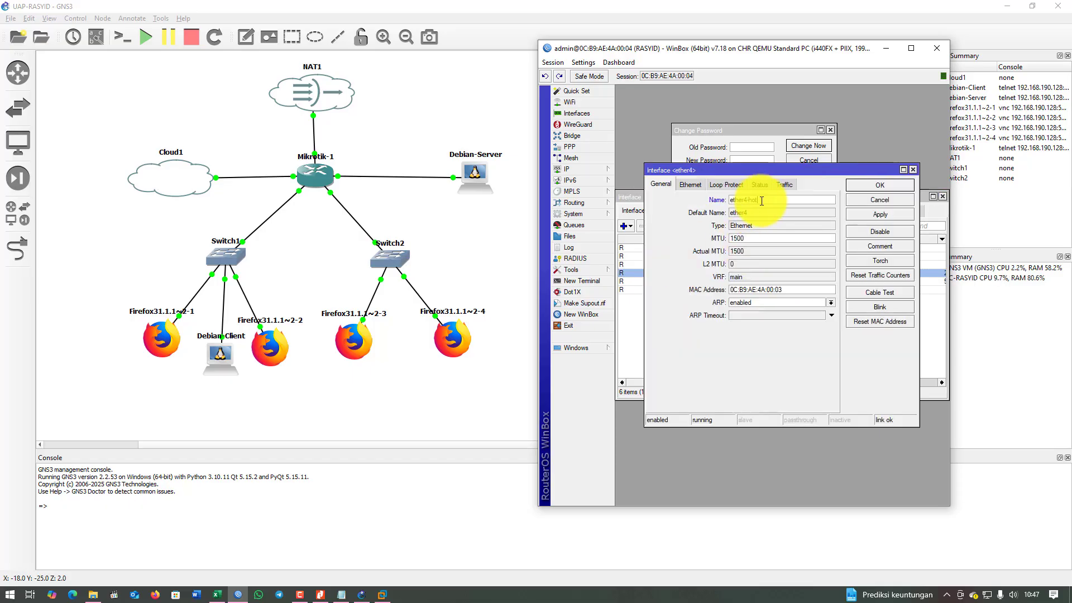
text(spot)
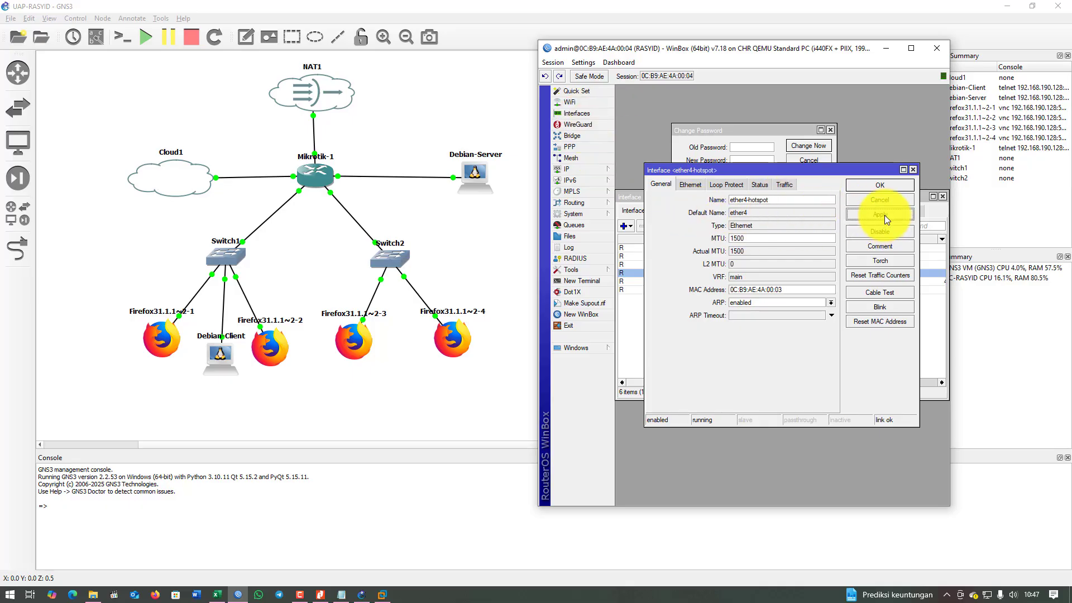
click(884, 186)
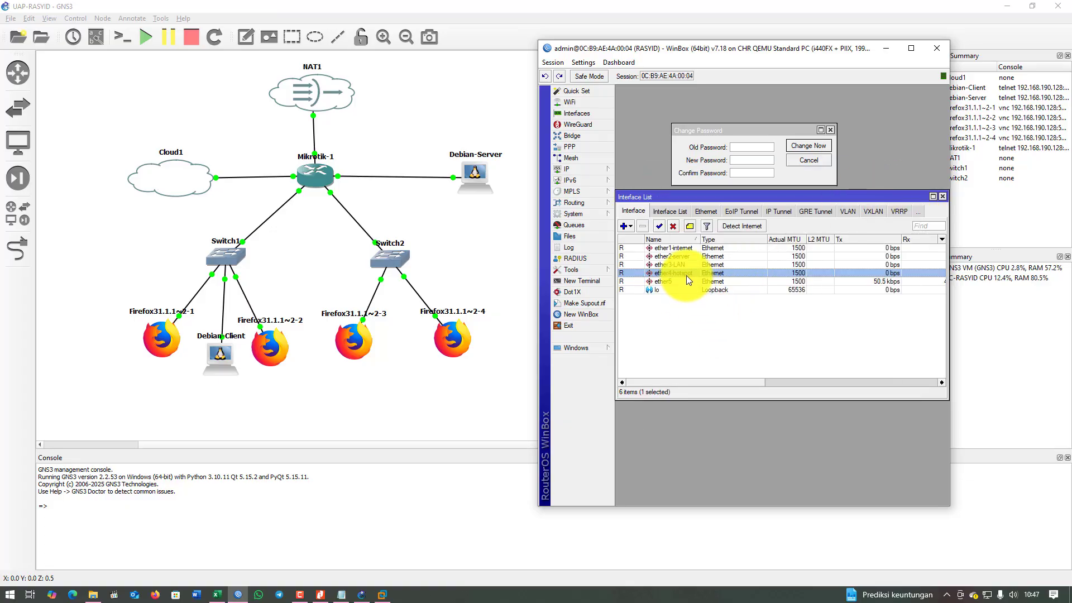
drag(696, 199, 711, 204)
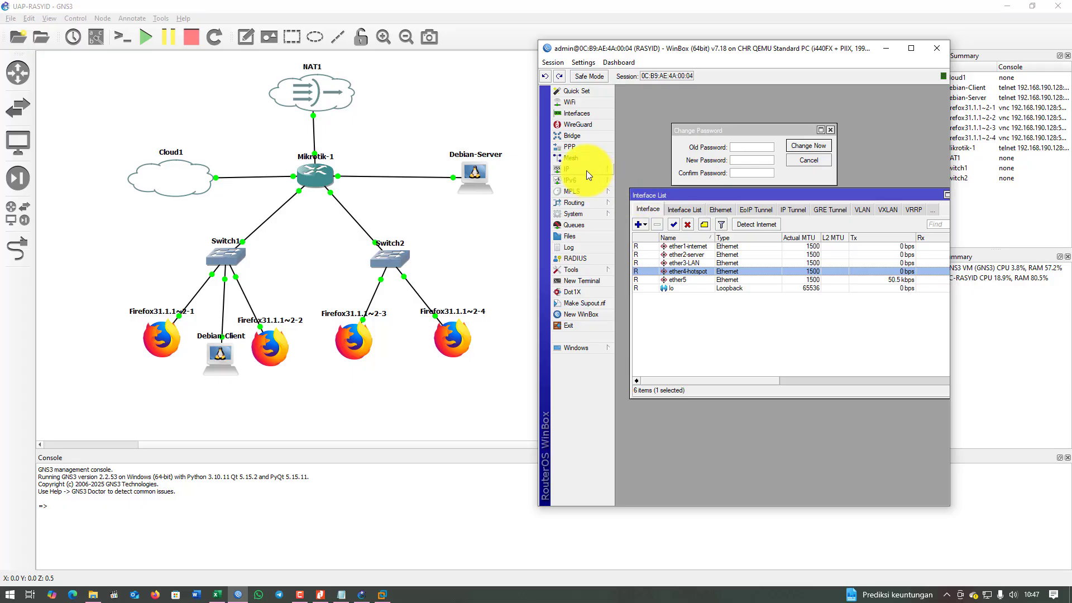
click(341, 594)
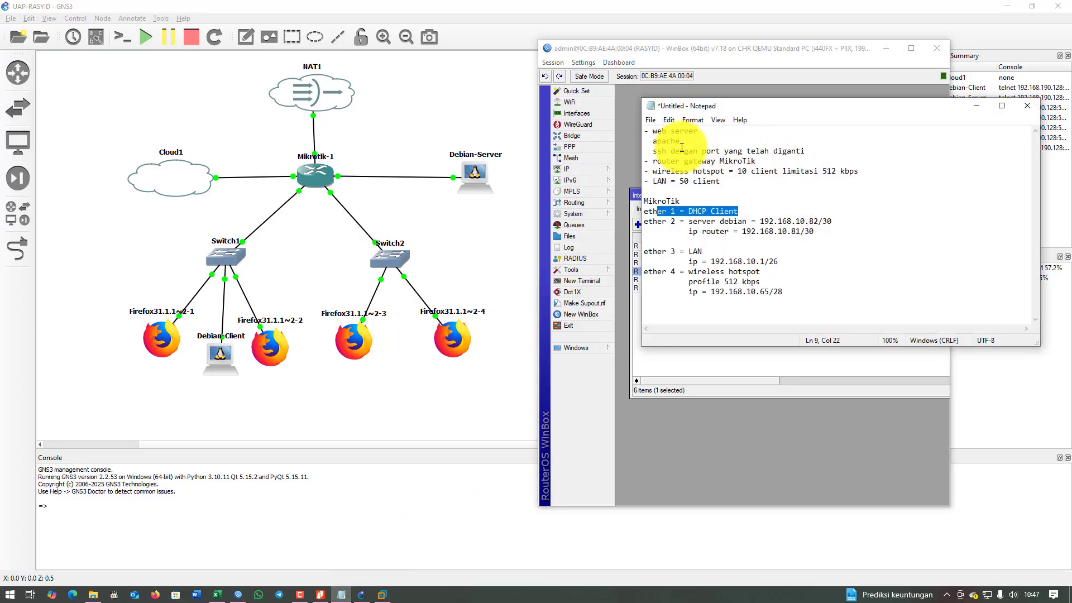
Open IP > DHCP Client in WinBox to see ether1-internet's bound 192.168.122.x lease.
click(724, 211)
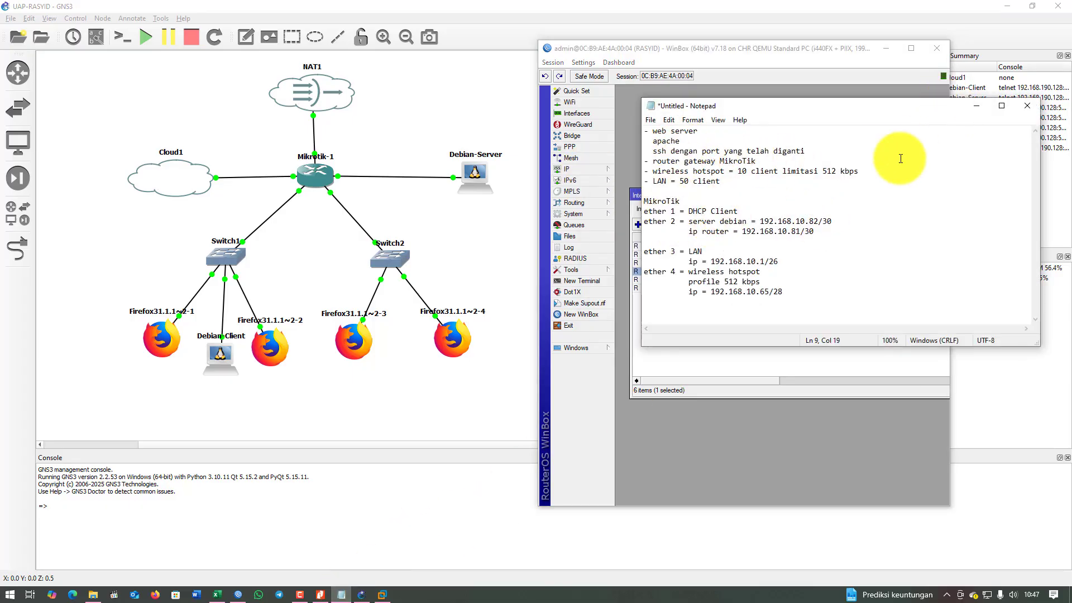
click(724, 56)
click(578, 167)
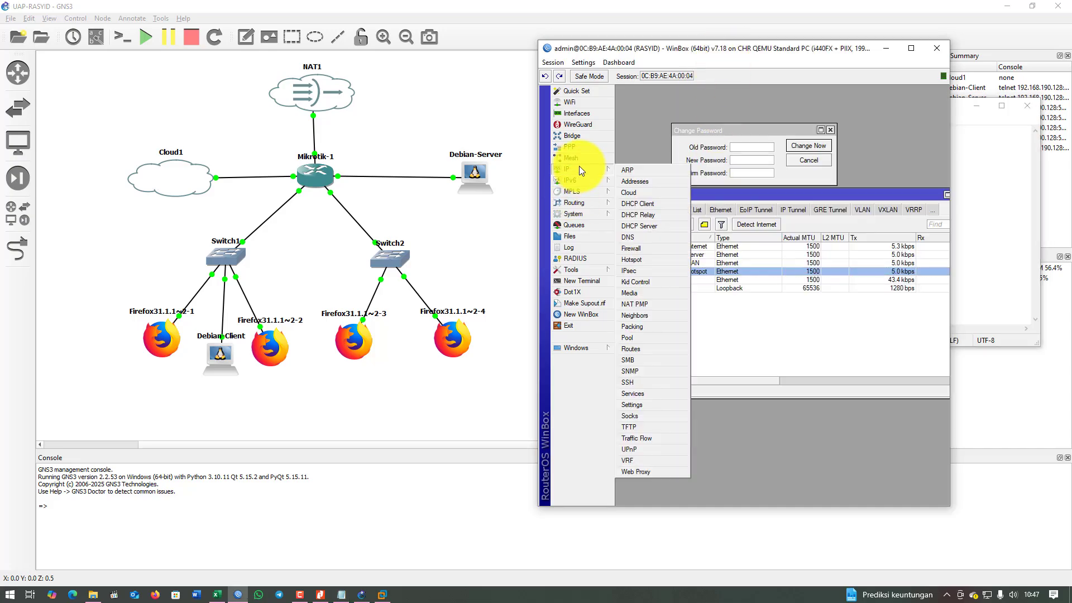
click(656, 203)
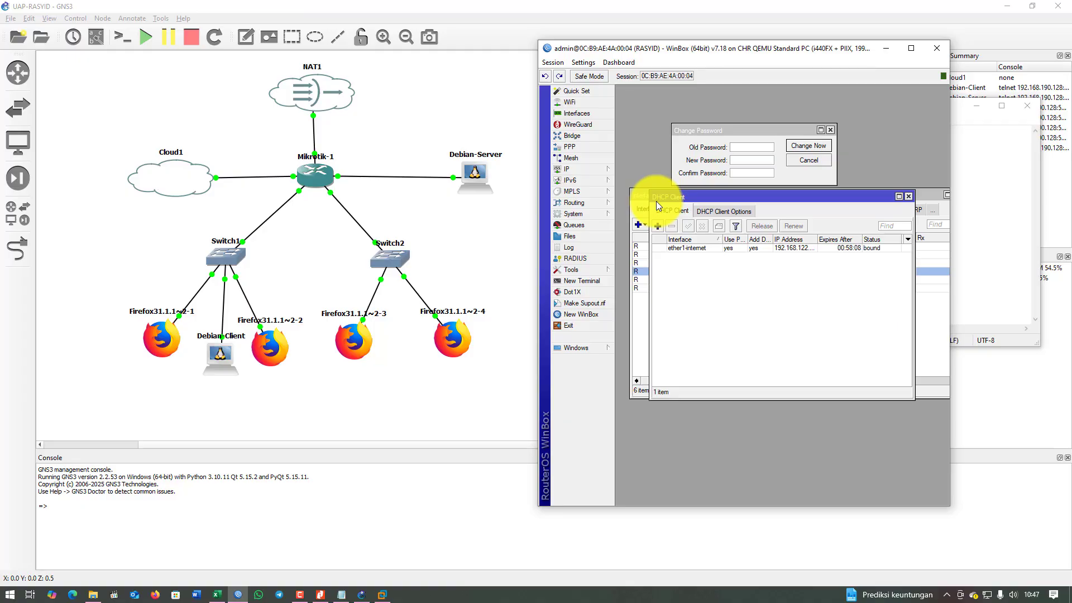
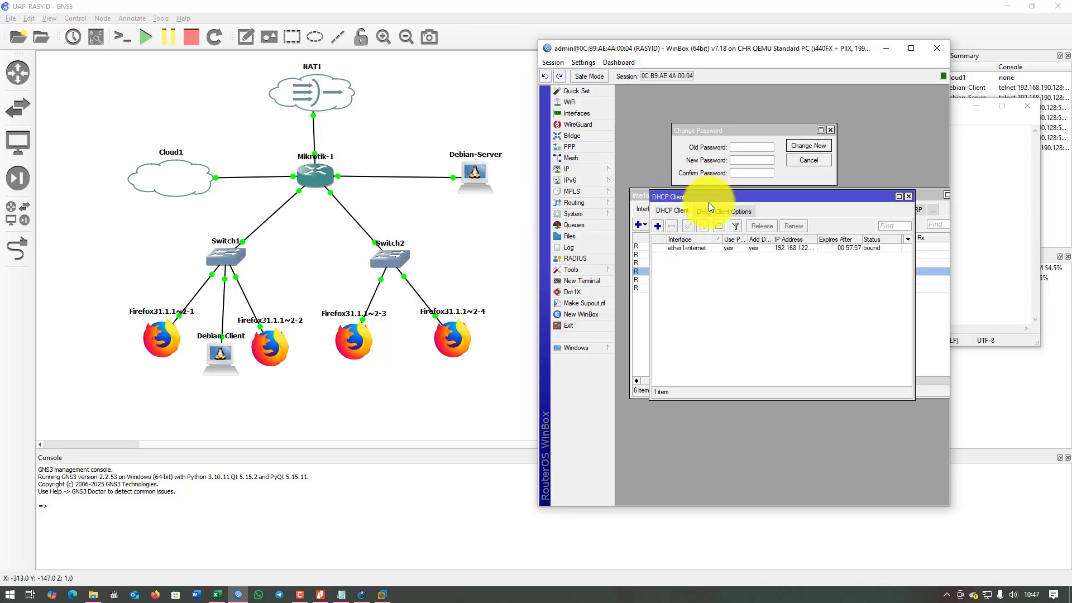
Confirm the ether1-internet DHCP client is bound with a 192.168.122.x address.
drag(712, 197, 740, 253)
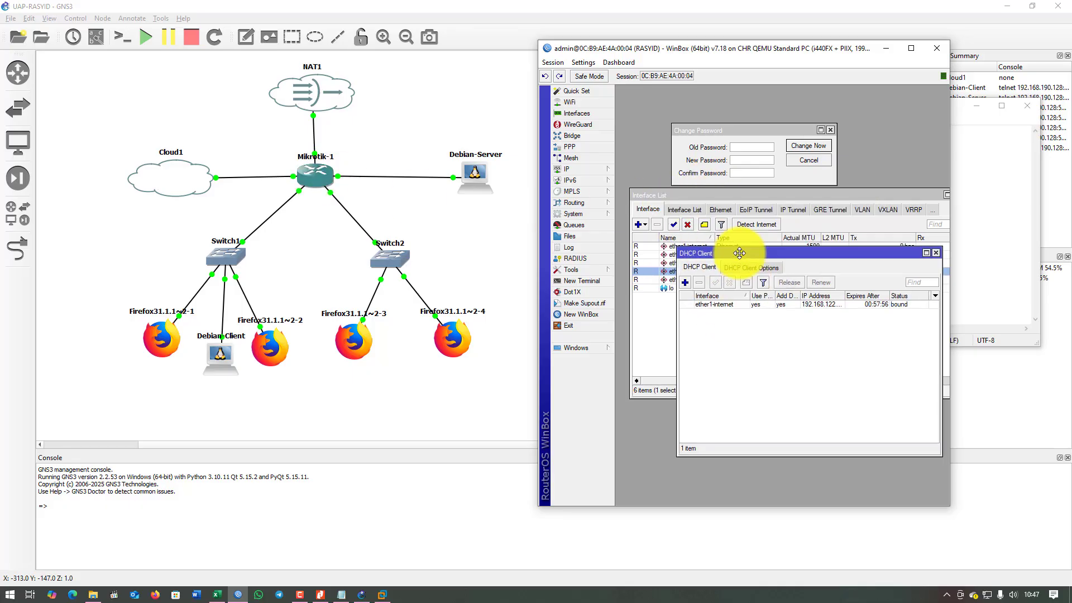
click(686, 283)
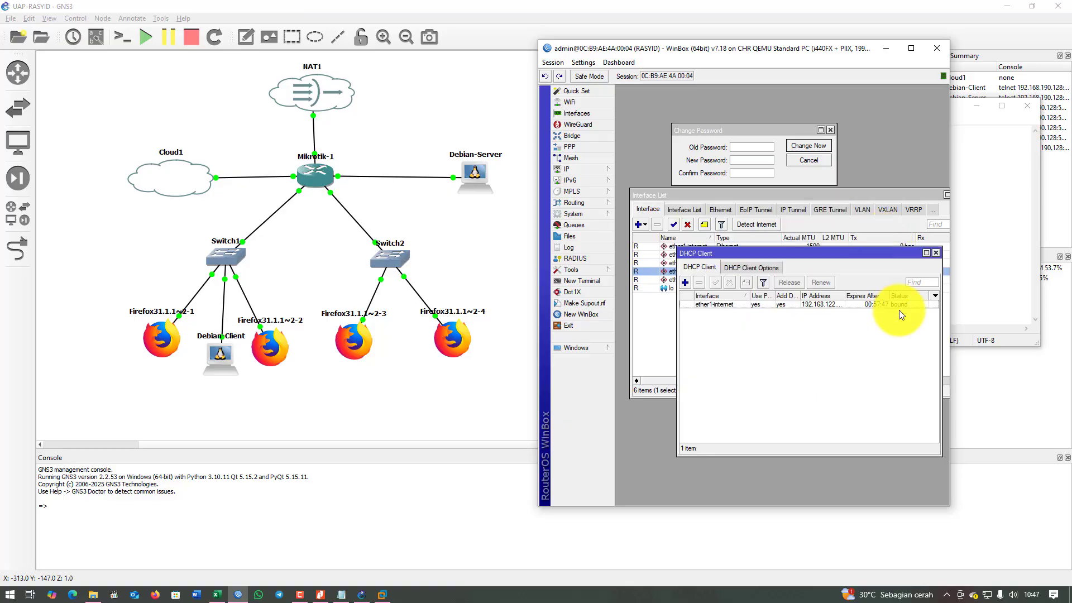
click(900, 306)
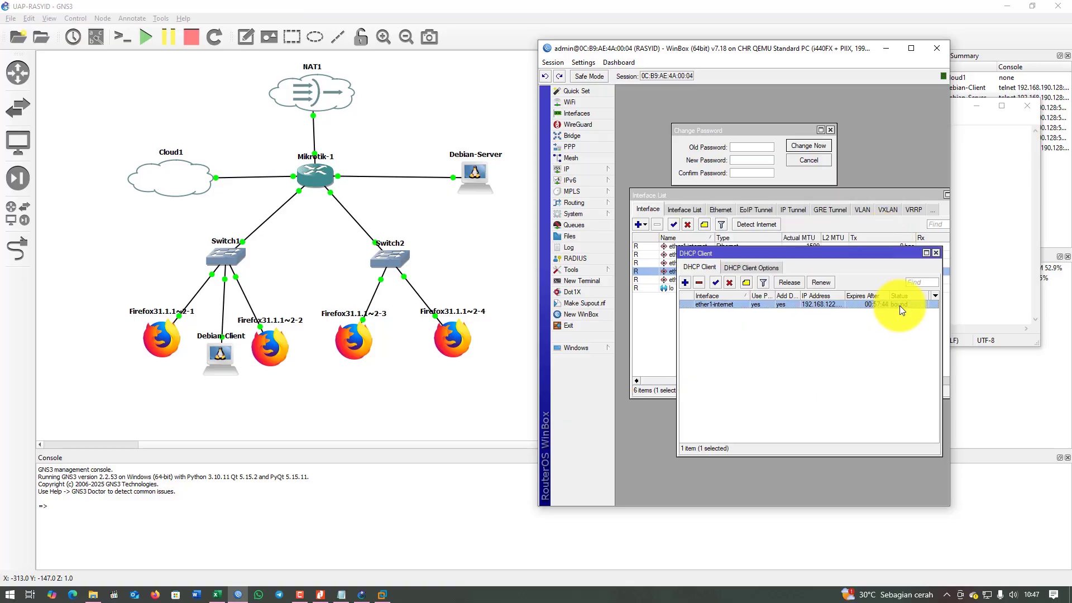
drag(876, 255, 842, 309)
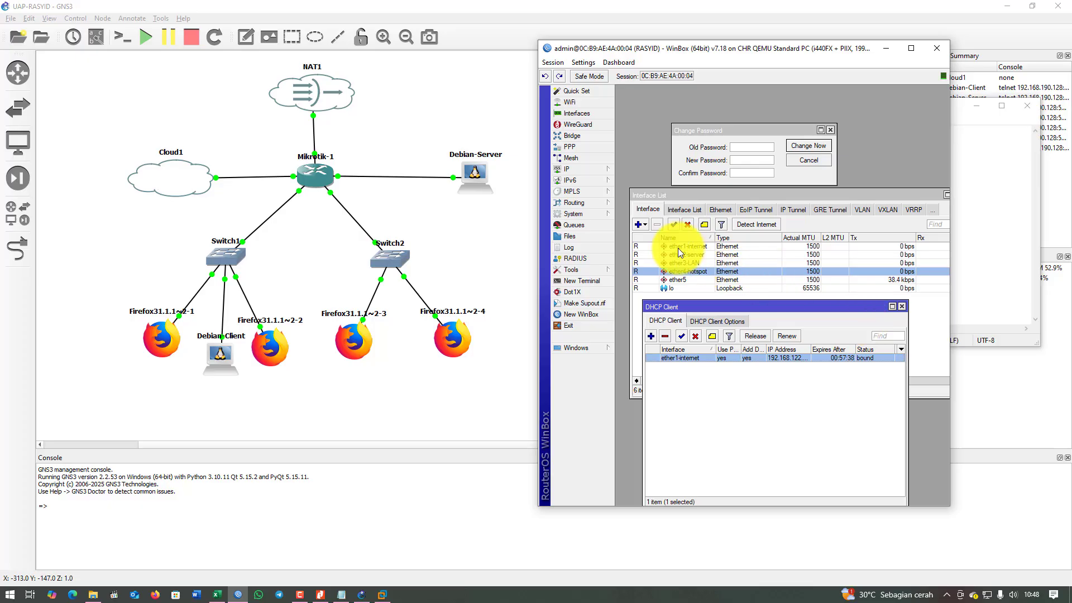
Enable Allow Remote Requests in the router's DNS settings, keeping dynamic server 192.168.122.1.
click(575, 169)
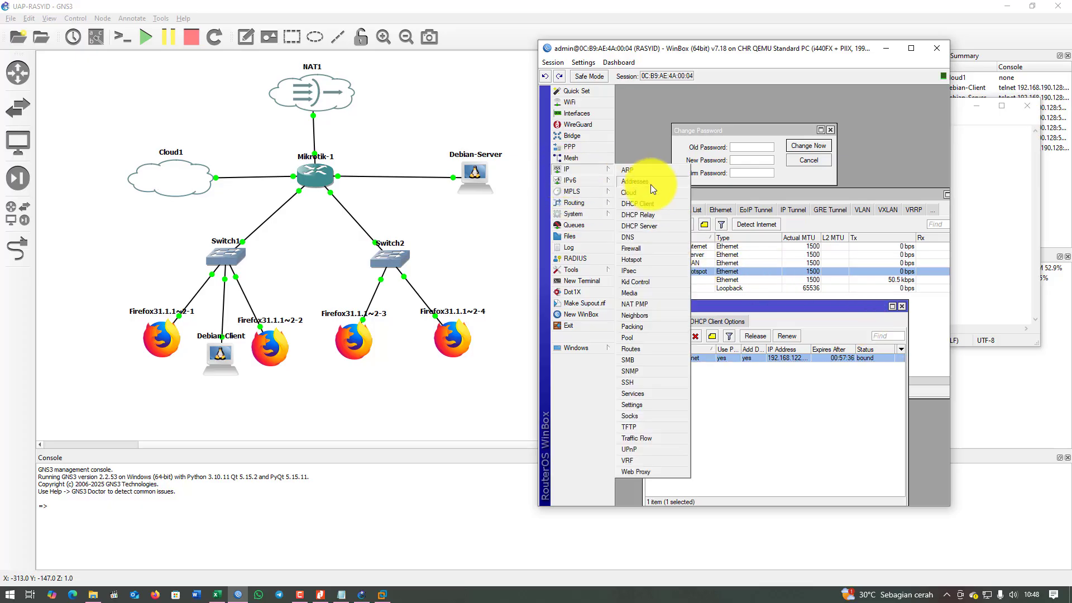
click(647, 238)
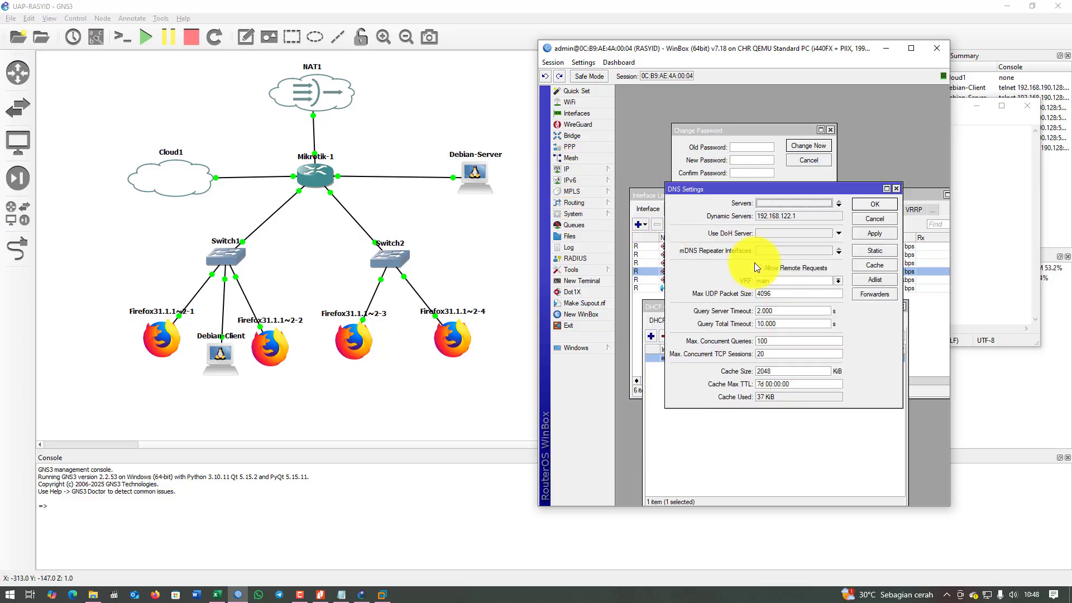
click(806, 270)
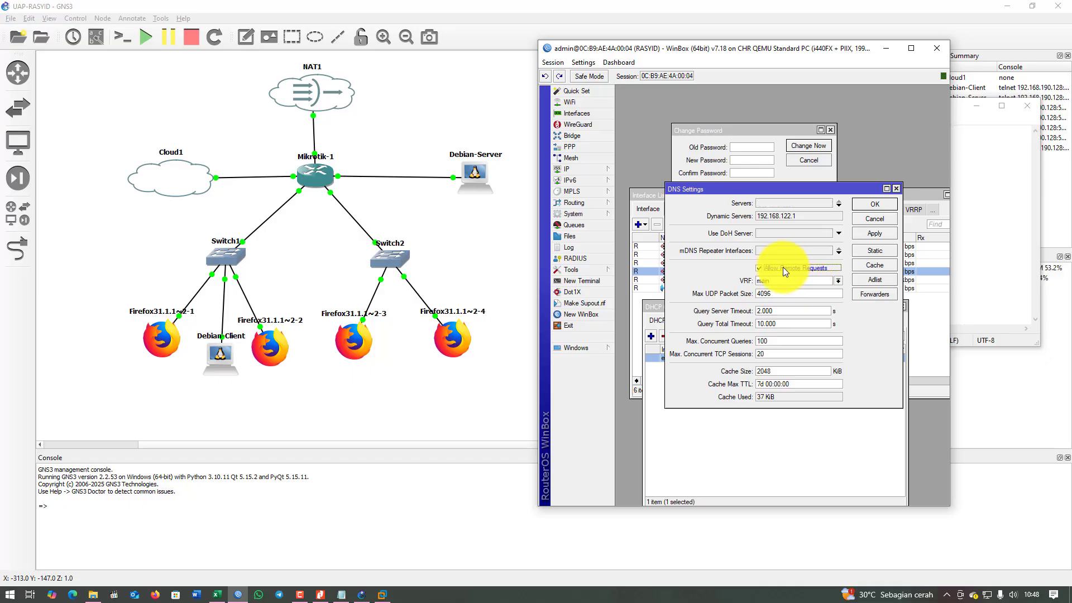
click(875, 206)
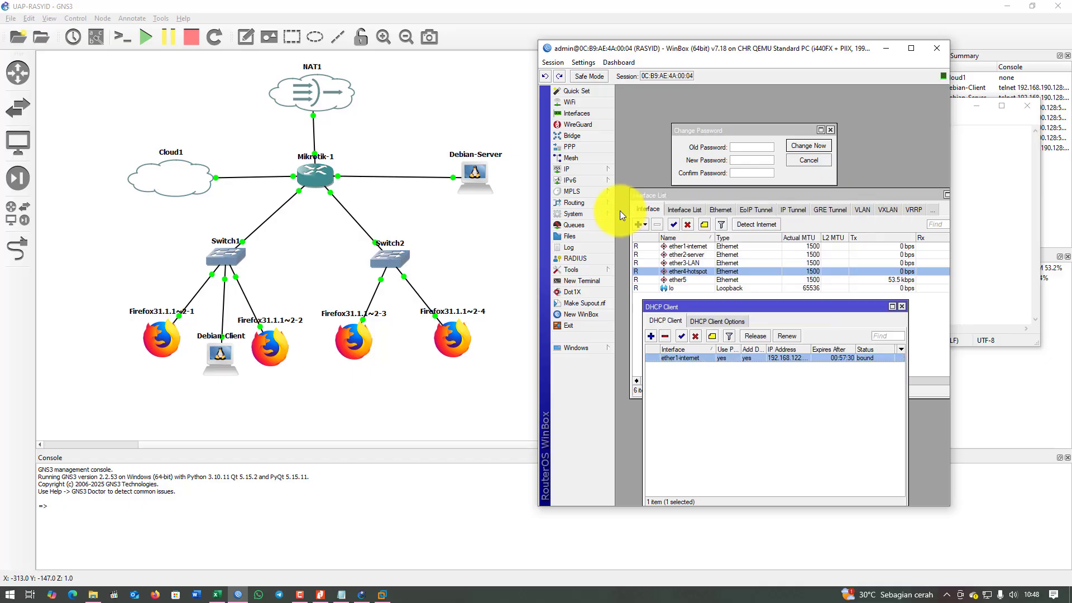
click(582, 171)
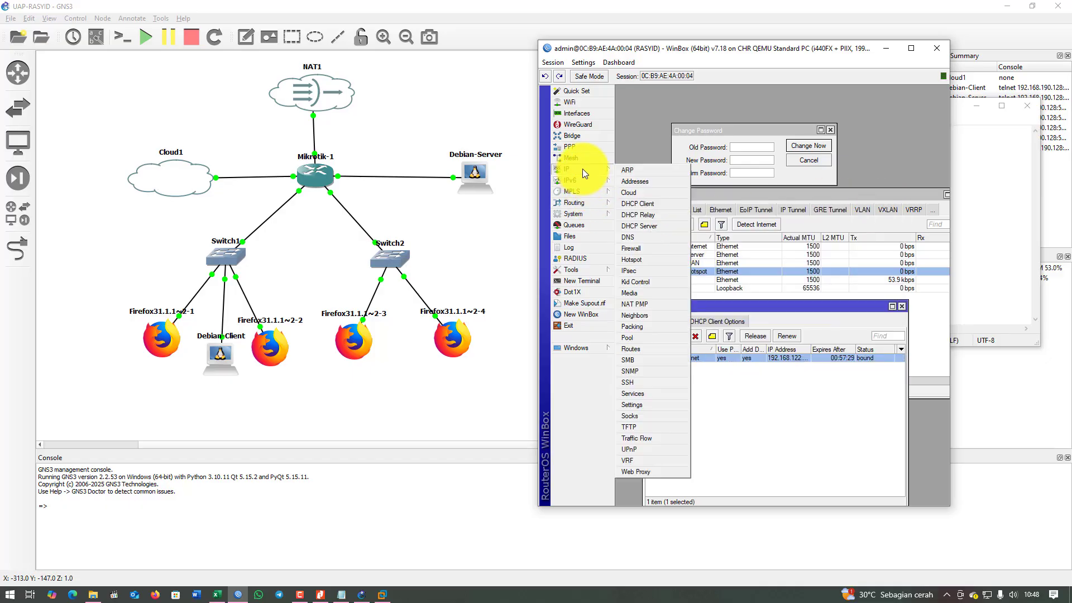
Add a srcnat firewall NAT rule with action masquerade, then enlarge the router window.
click(665, 254)
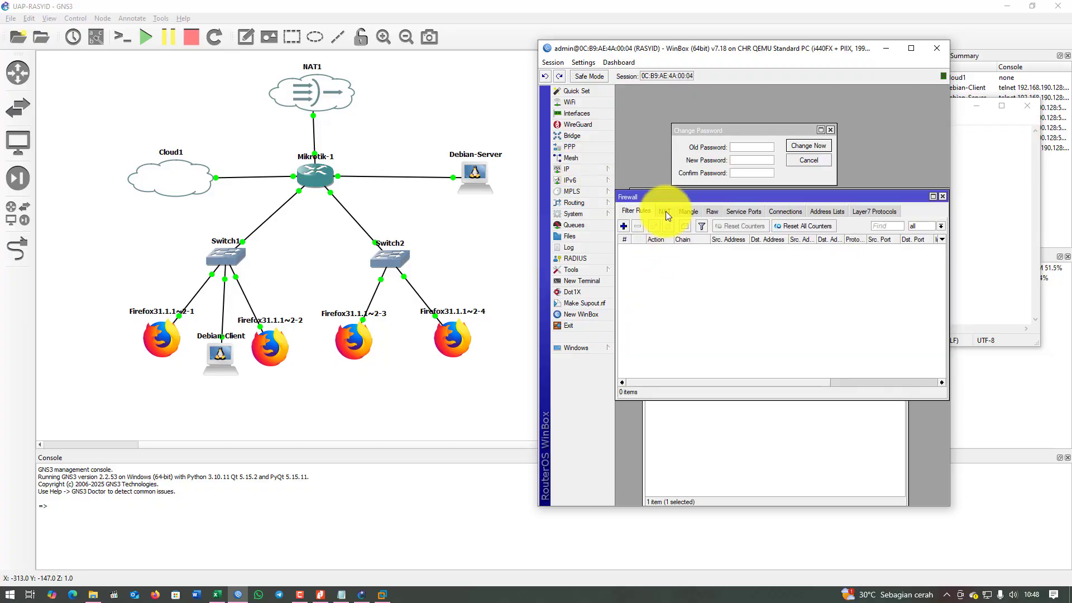
click(623, 225)
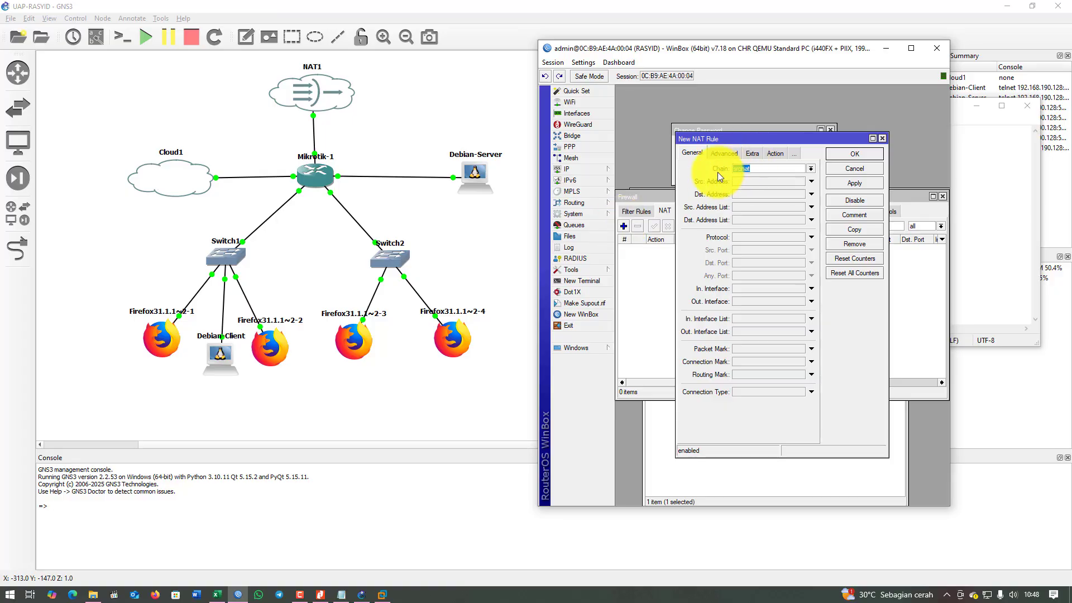
click(749, 157)
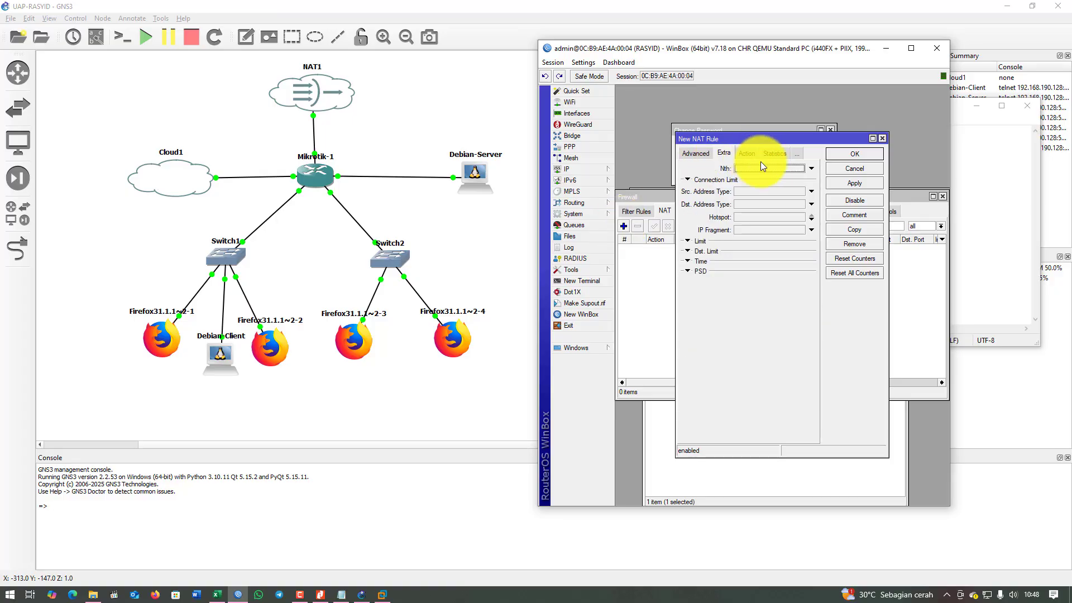
click(746, 153)
click(765, 169)
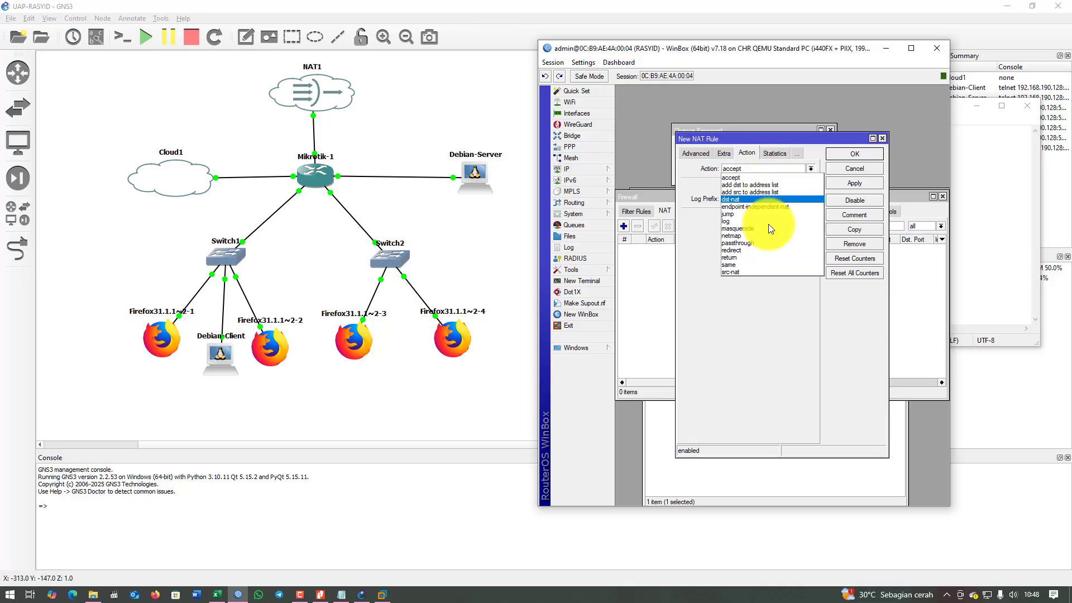
click(772, 228)
click(848, 183)
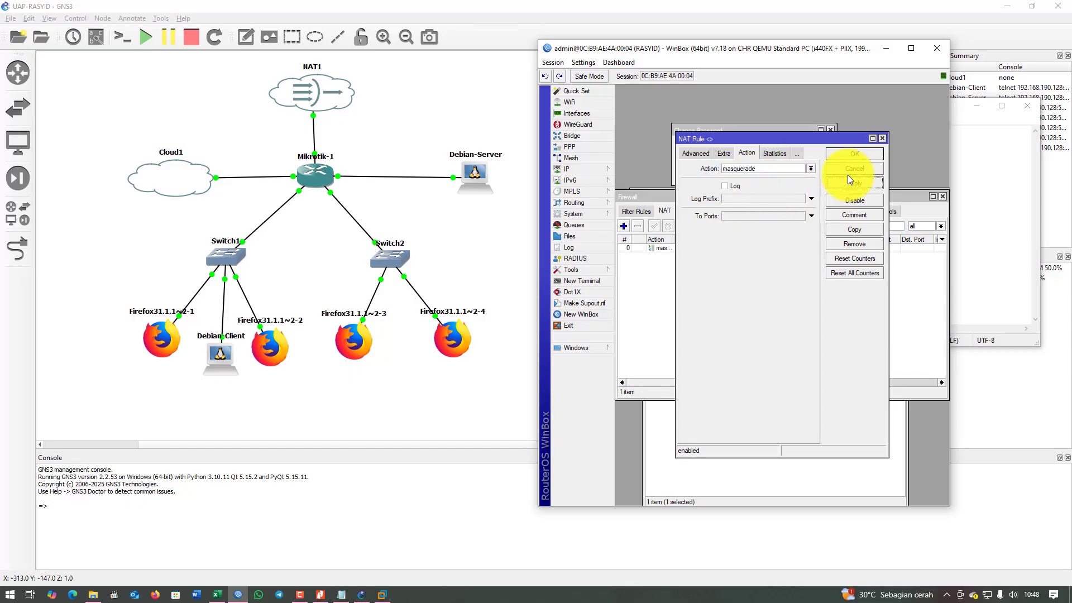
click(851, 155)
drag(835, 197, 847, 352)
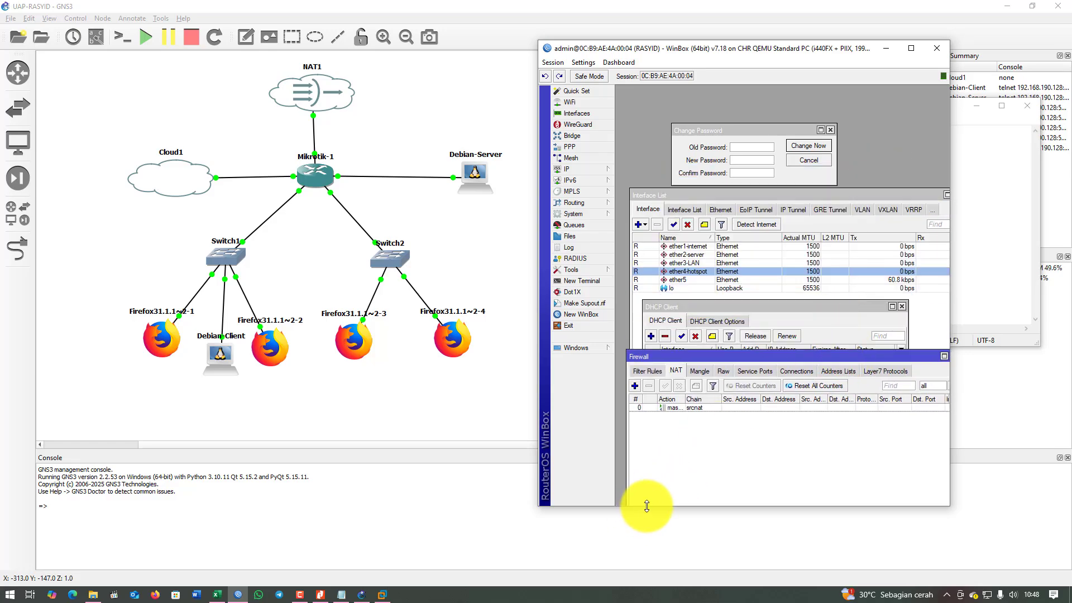
drag(642, 505, 647, 577)
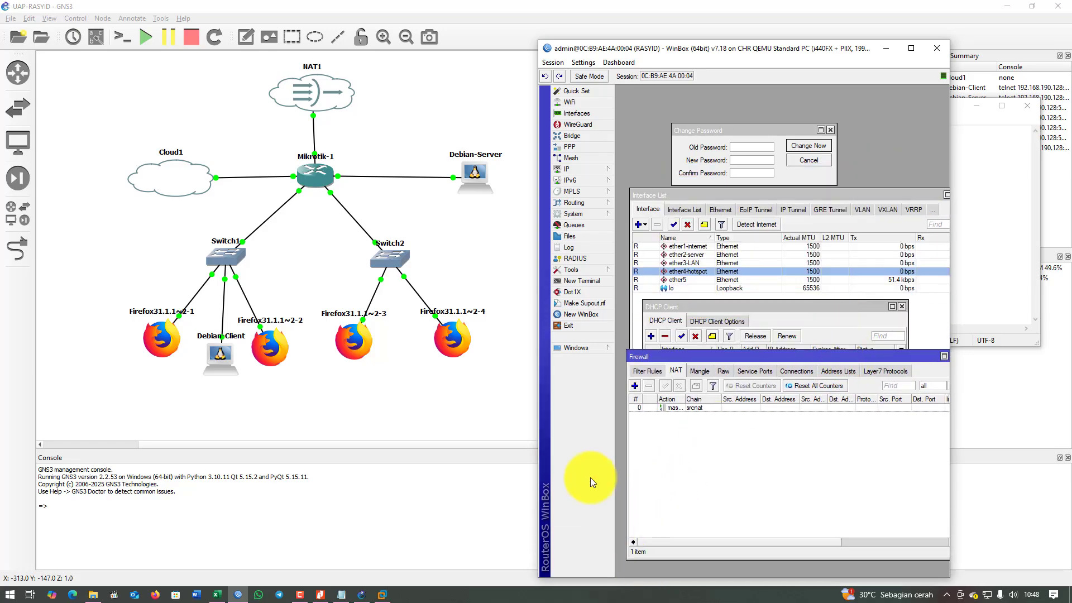
Start a new router terminal, declining the licence and leaving the new password blank.
click(598, 280)
text(n)
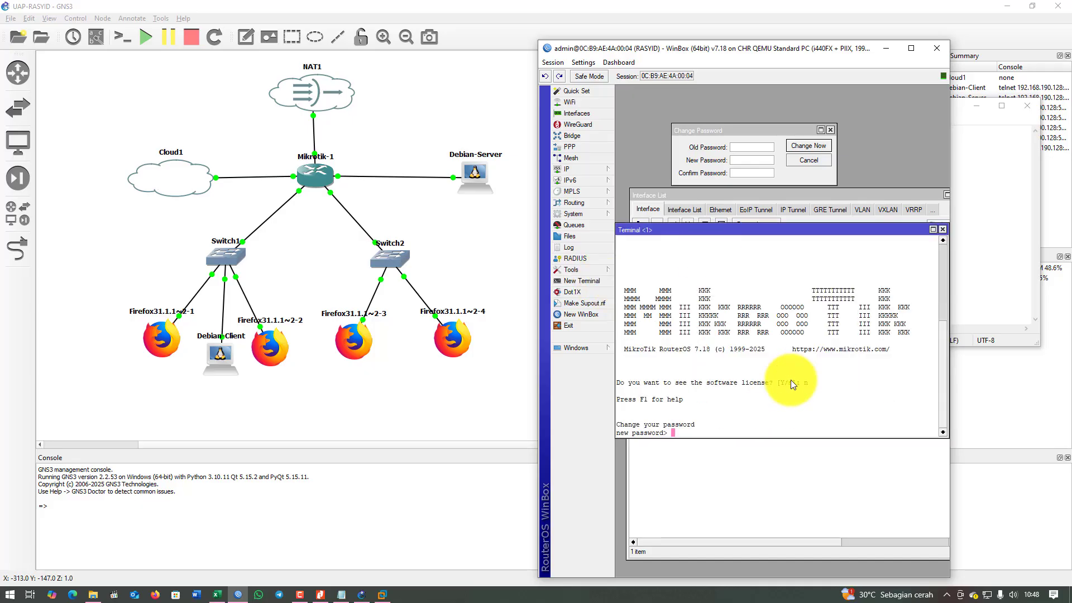
key(Return)
Ping 8.8.8.8 and google.com from the router, both with 0% packet loss.
key(Return)
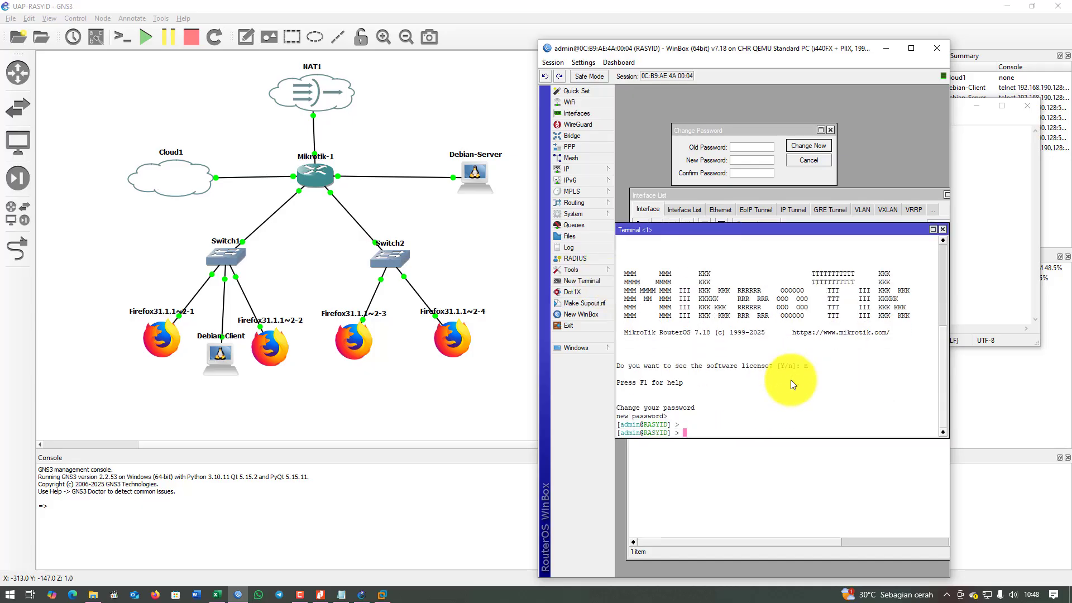
text(ping 8.8.8.8)
key(Return)
key(ctrl+c)
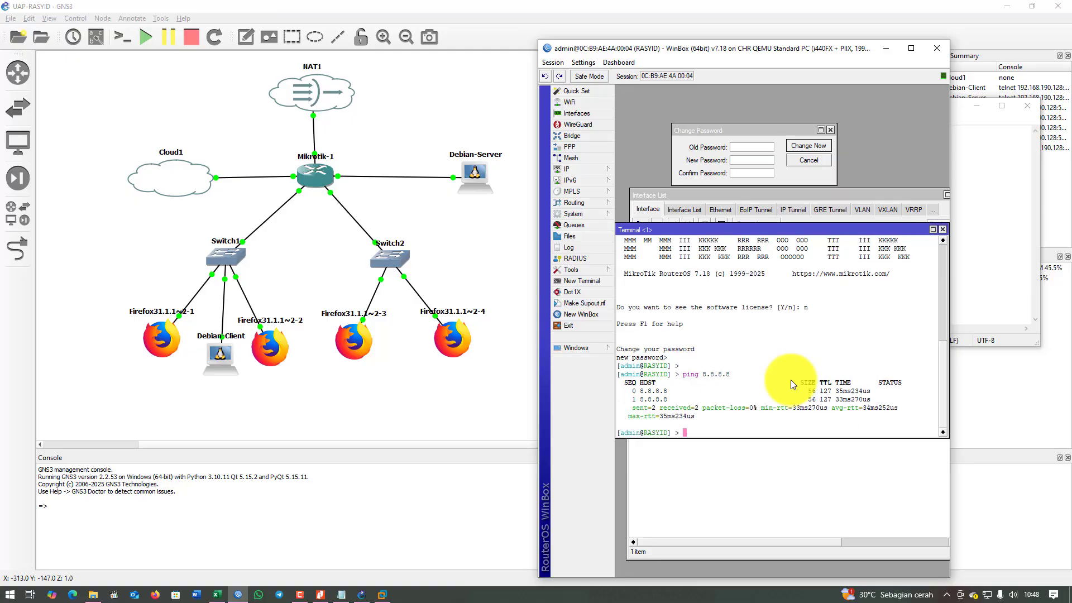
text(ping google.com)
key(Return)
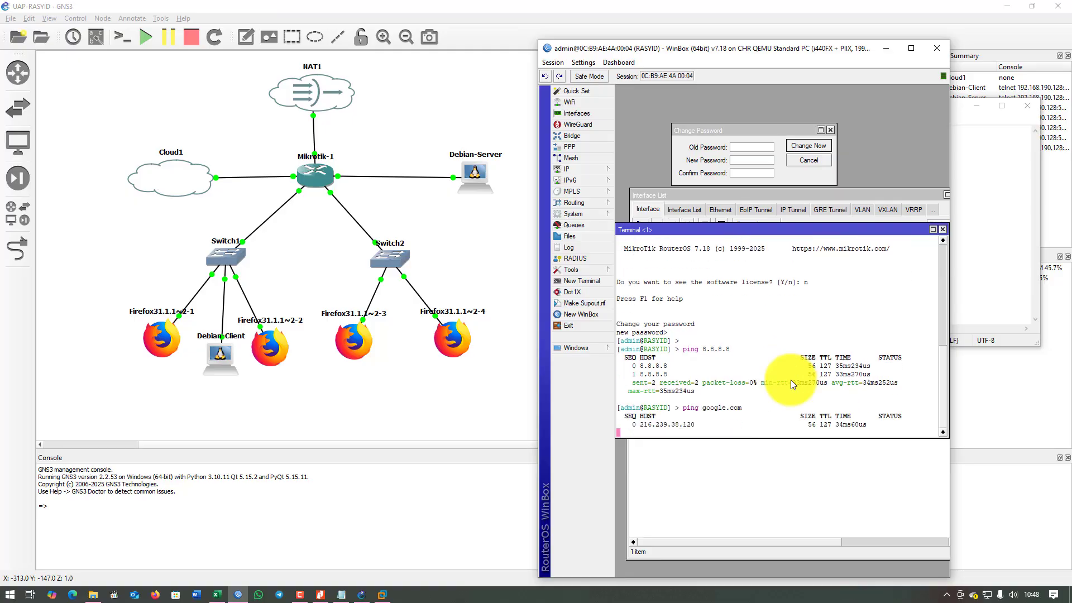
key(ctrl+c)
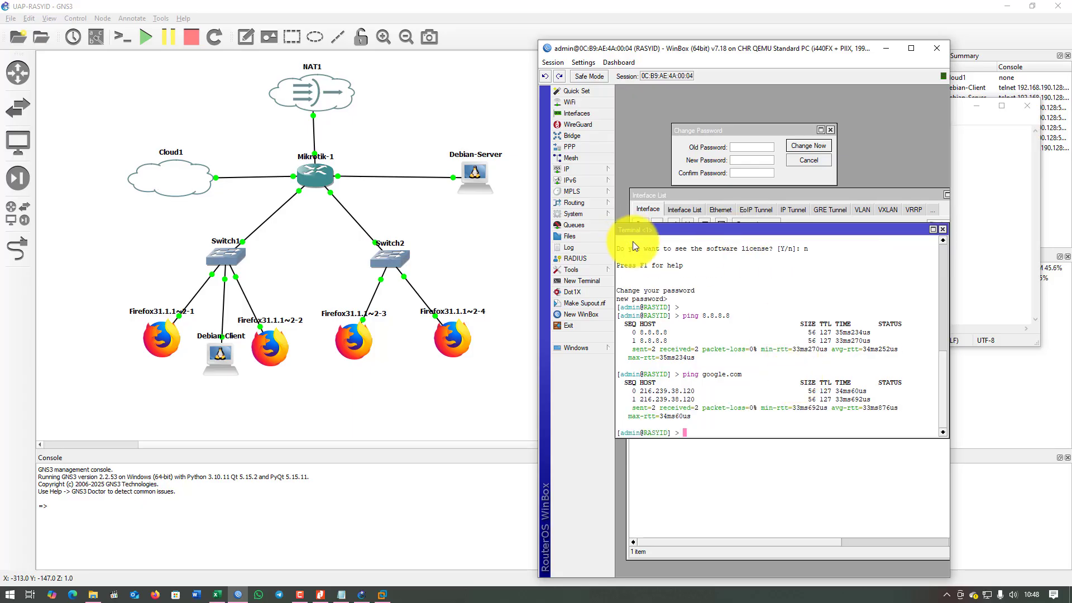
click(331, 201)
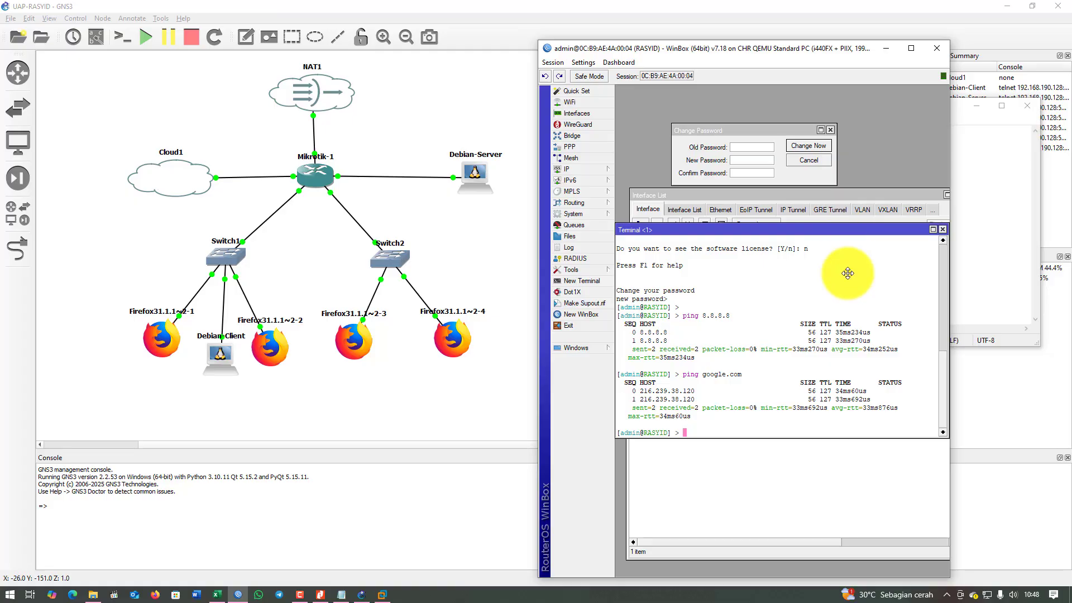
drag(845, 234, 872, 278)
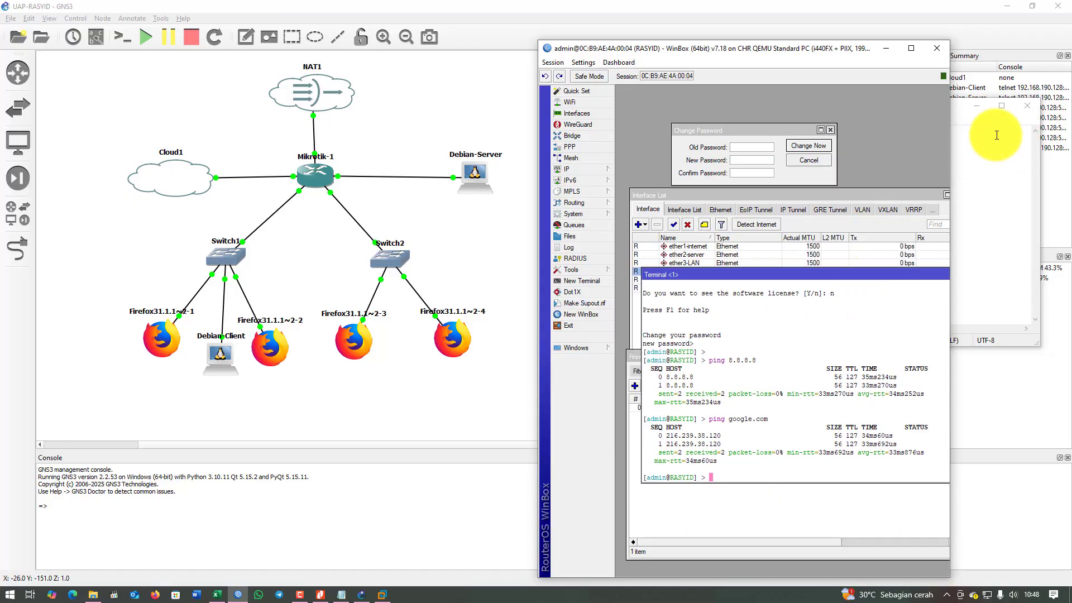
Copy the ether2 router address 192.168.10.81/30 from the Notepad plan.
click(979, 182)
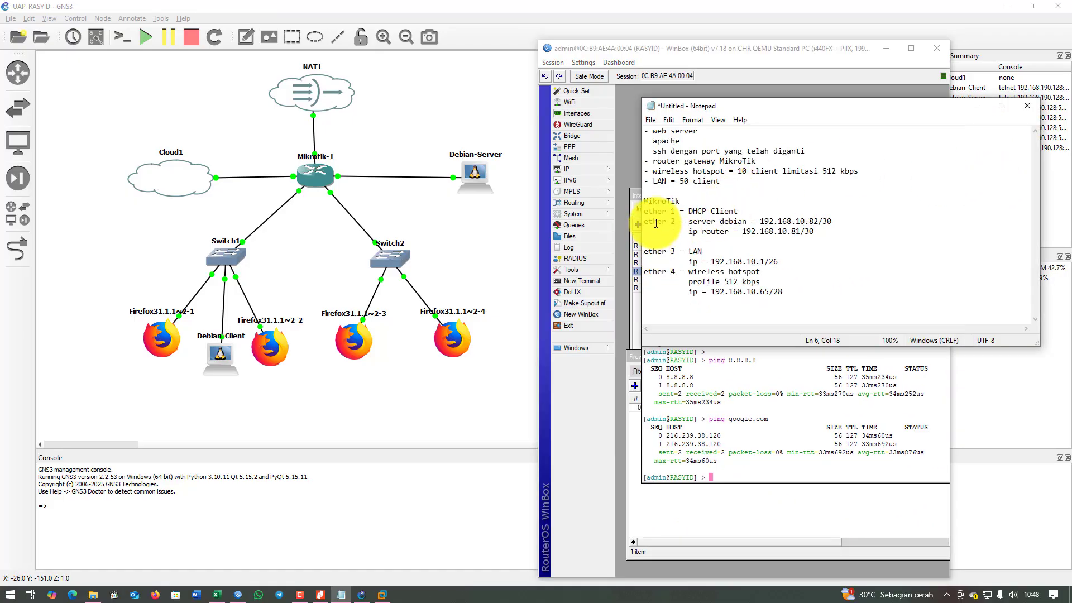
drag(688, 222, 845, 227)
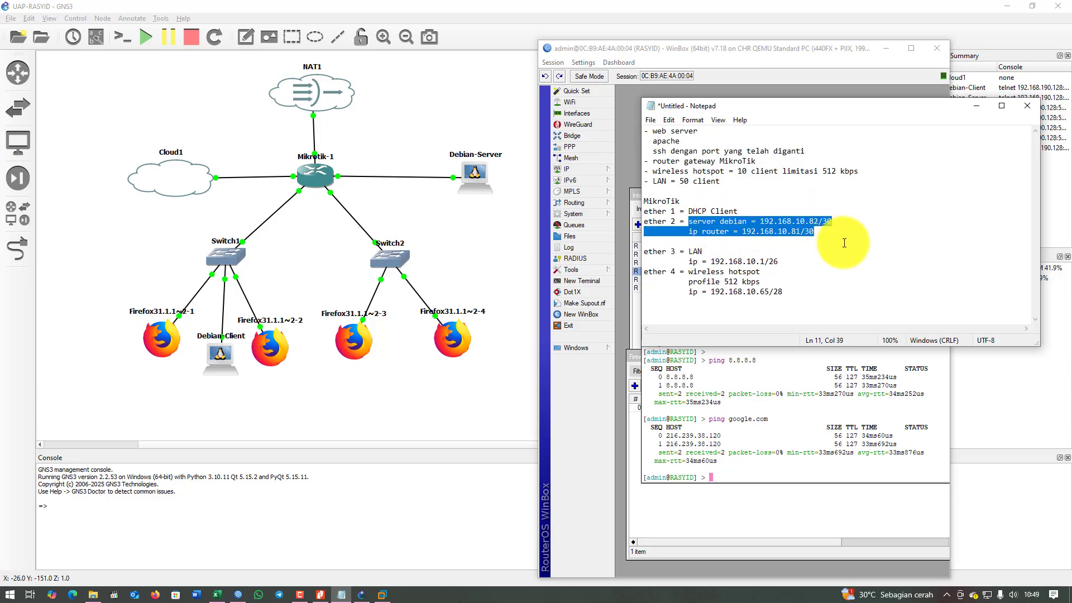
click(838, 240)
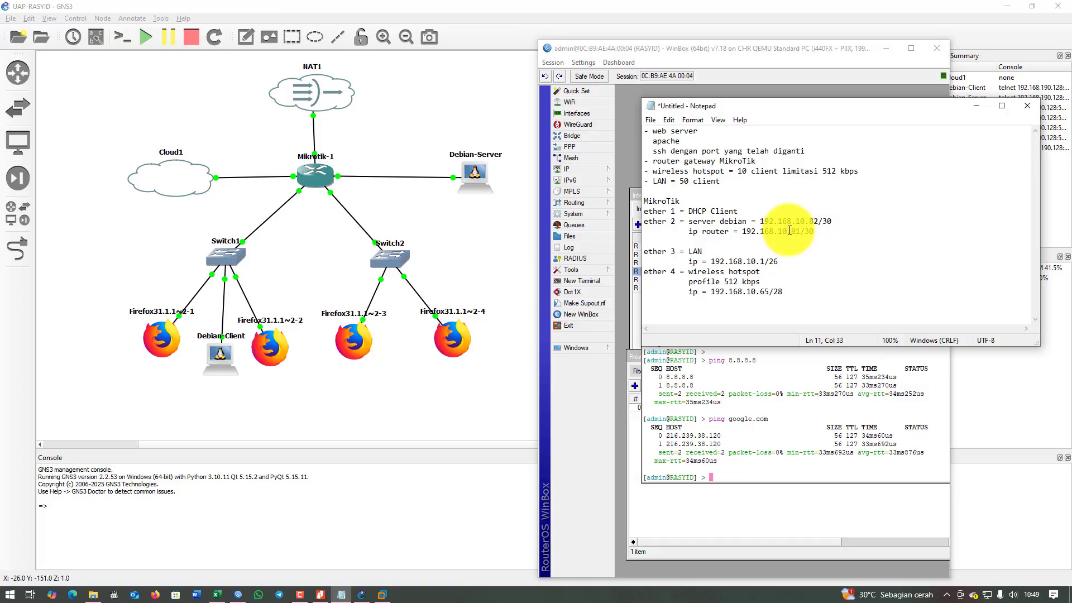
drag(794, 232, 742, 231)
double_click(749, 238)
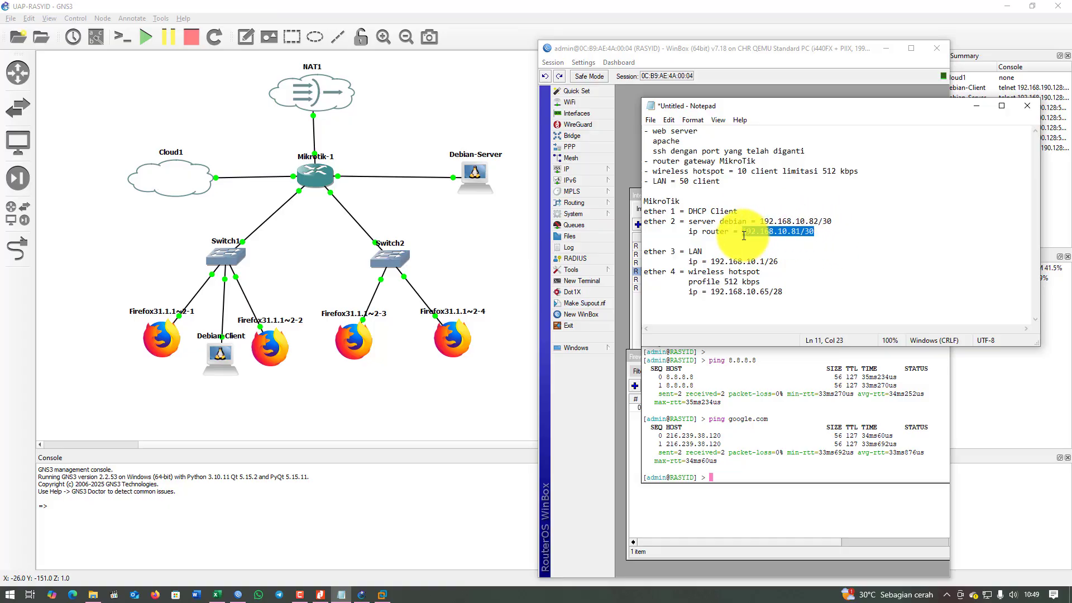
right_click(767, 232)
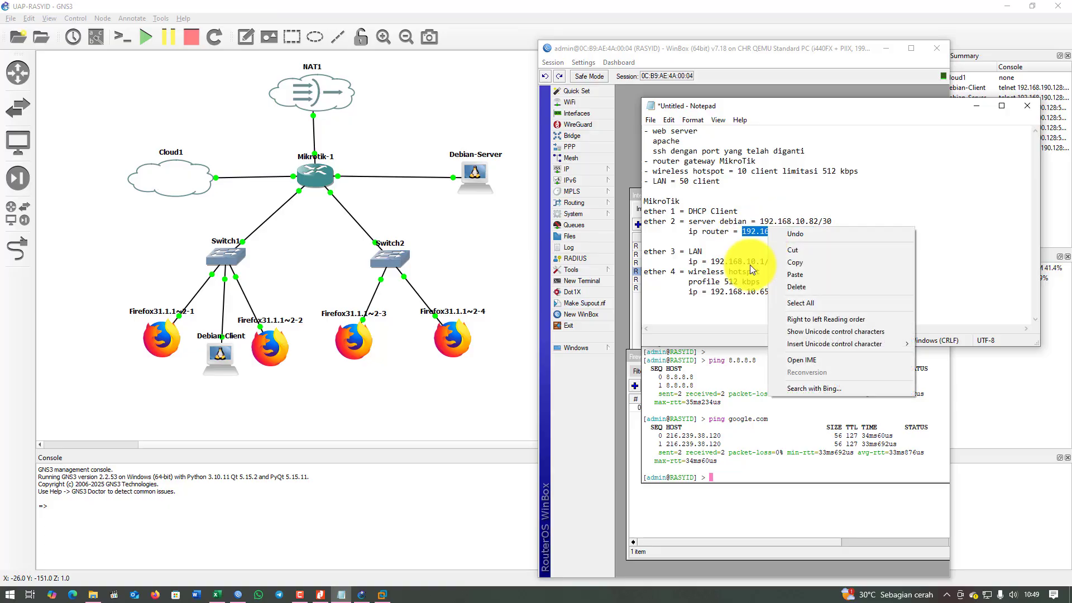
click(799, 263)
click(810, 59)
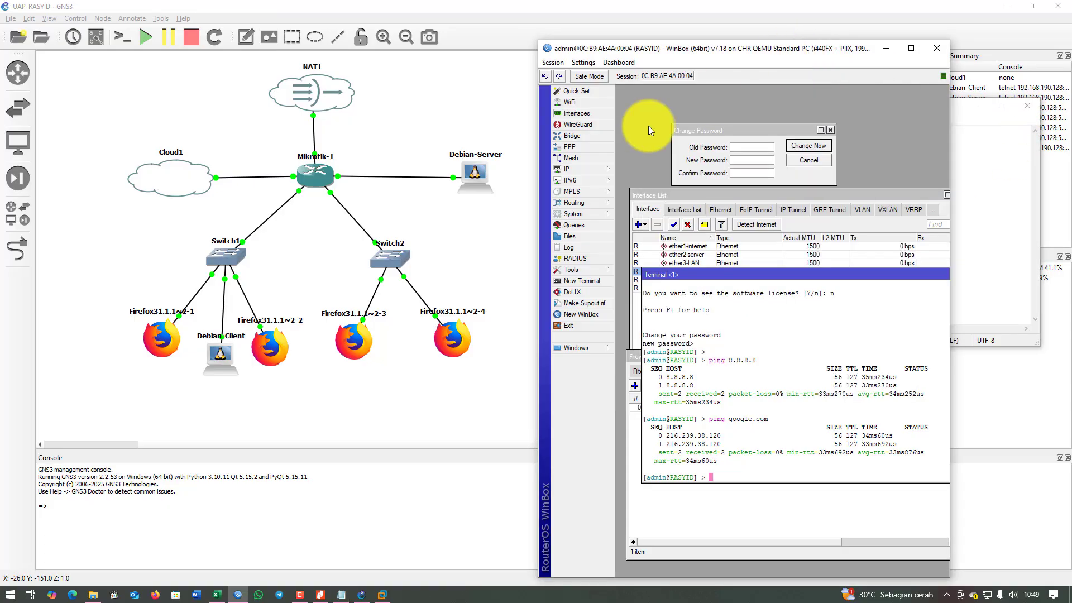
click(574, 170)
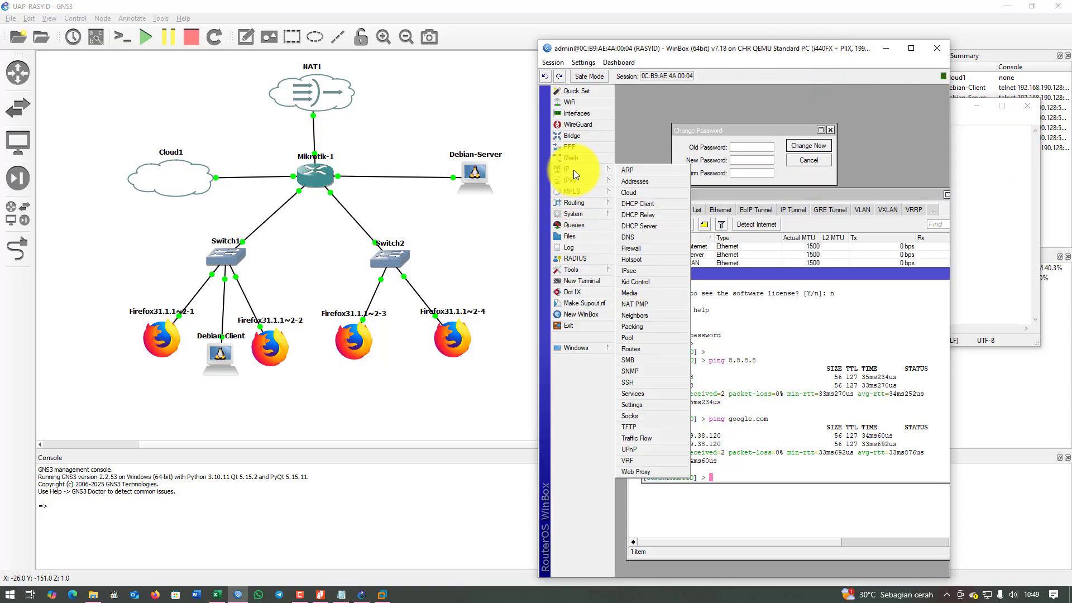
Open the router's IP address list and DHCP client list, arranging the windows.
click(637, 182)
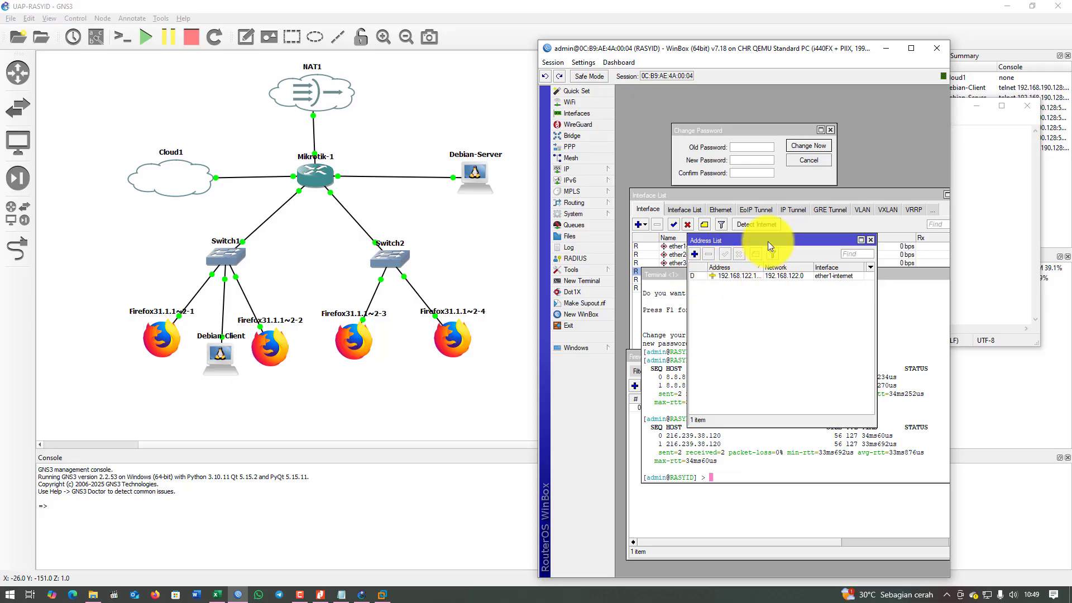
drag(769, 241, 870, 200)
click(681, 508)
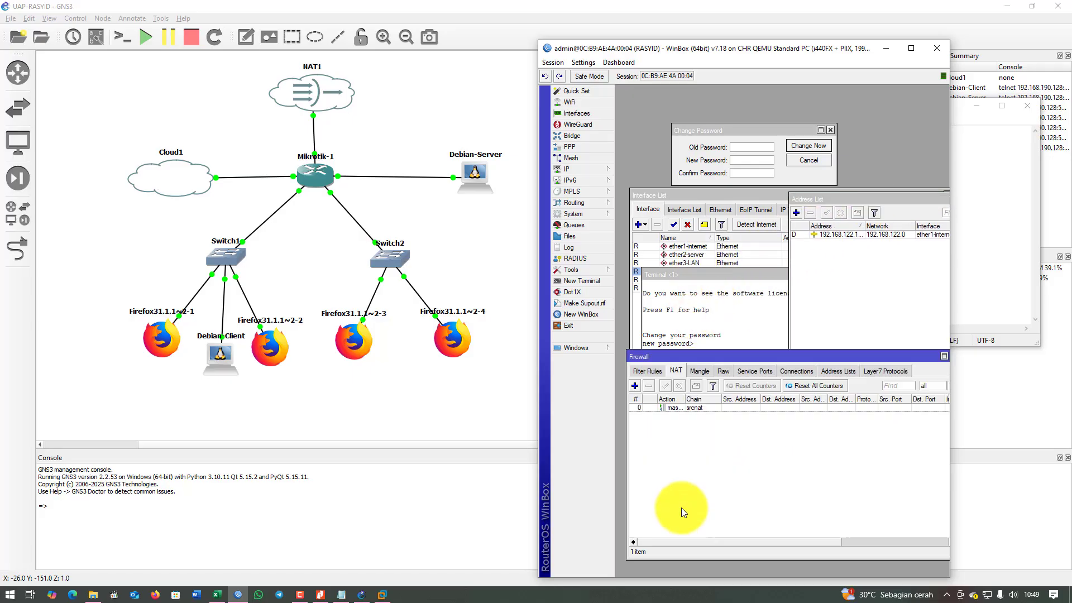
drag(709, 196, 717, 429)
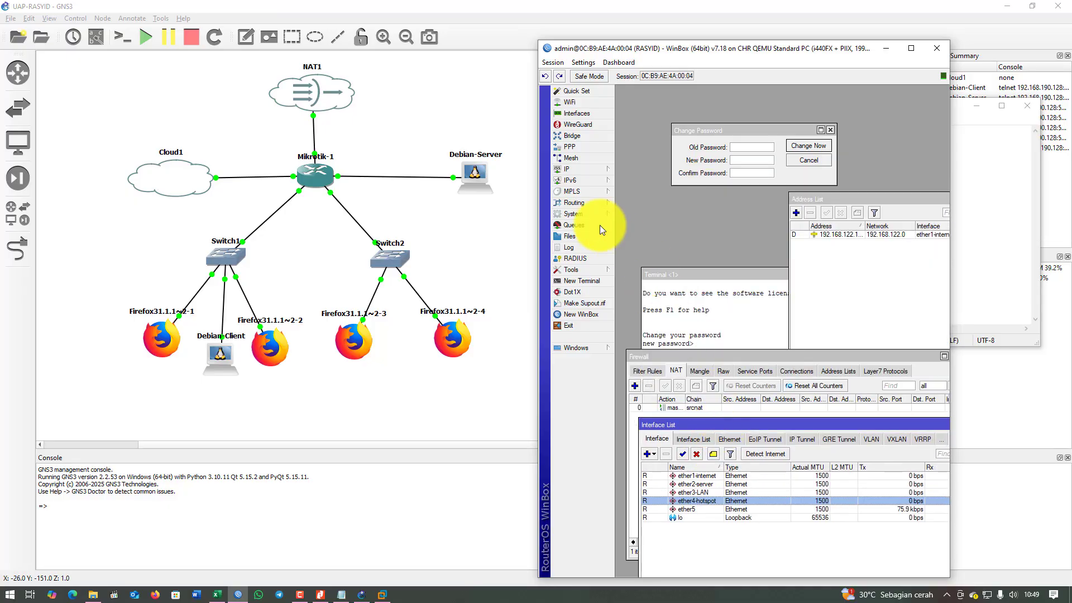
click(580, 170)
click(642, 201)
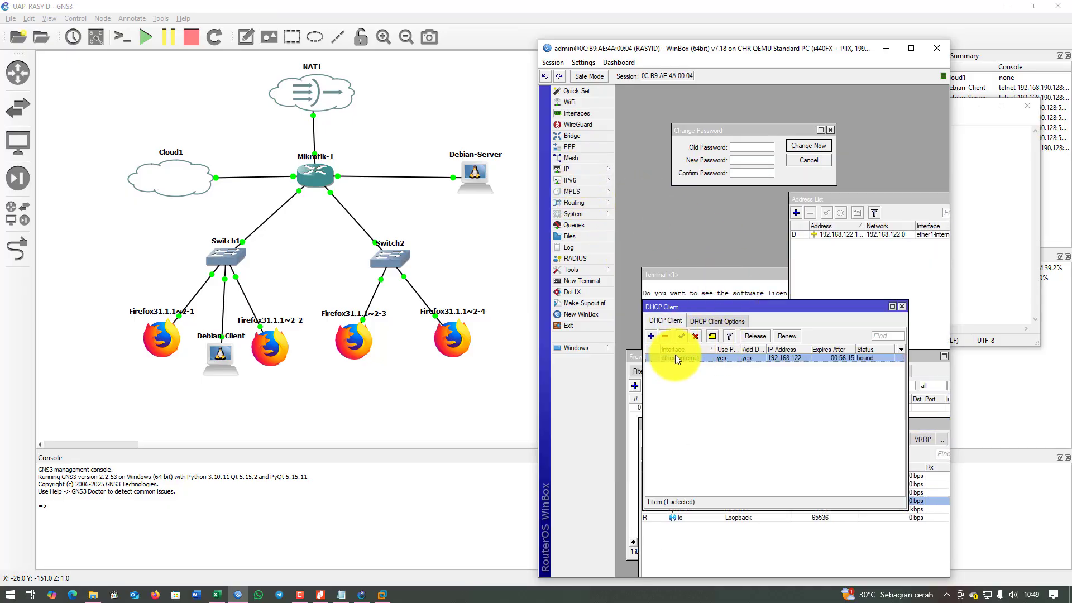
drag(818, 205, 789, 196)
Add IP address 192.168.10.81/30 on interface ether2-server.
click(766, 203)
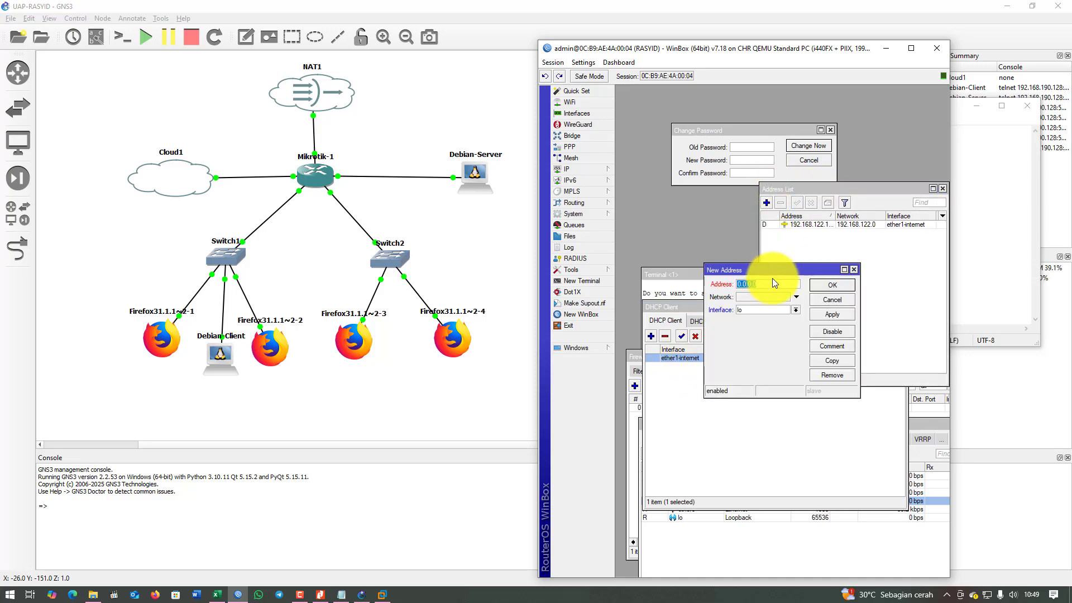
text(192.168.10.81/30)
click(795, 310)
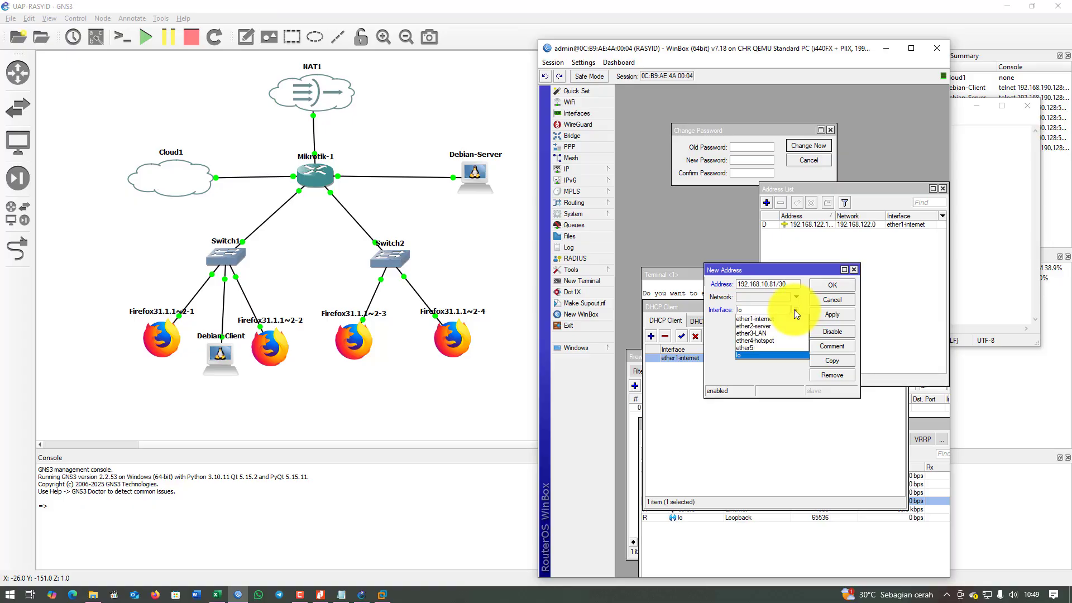
click(759, 326)
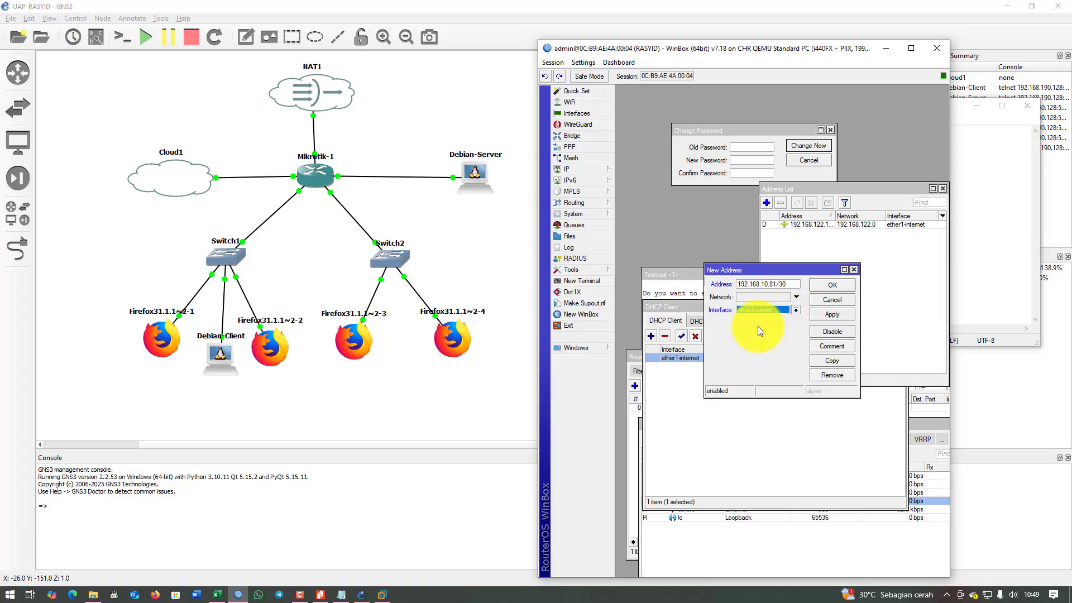
click(832, 314)
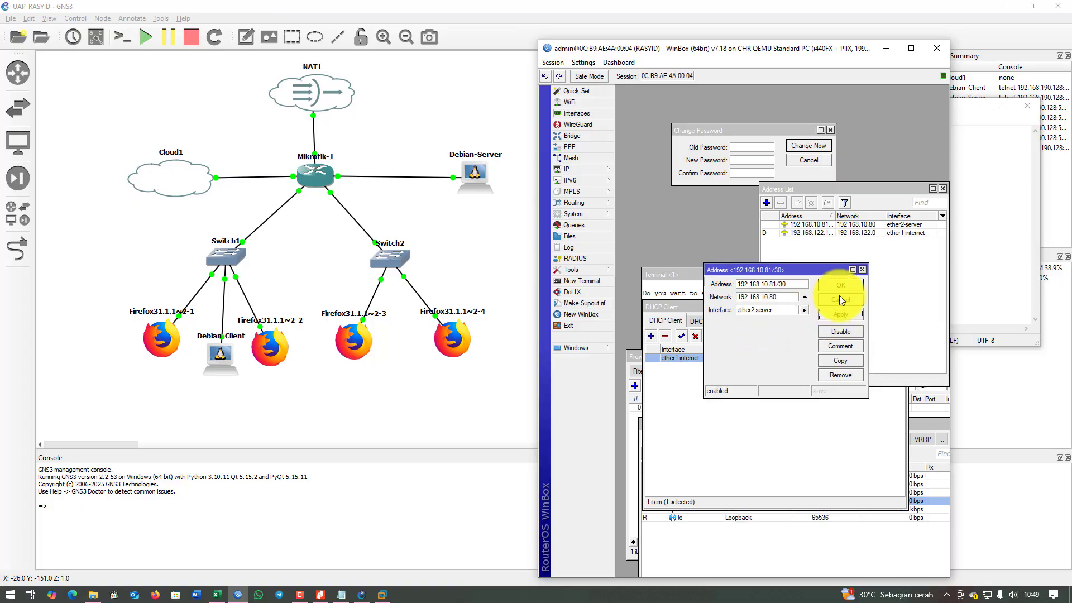
click(852, 284)
drag(791, 188, 737, 180)
Copy the LAN address 192.168.10.1/26 from the Notepad plan.
click(971, 198)
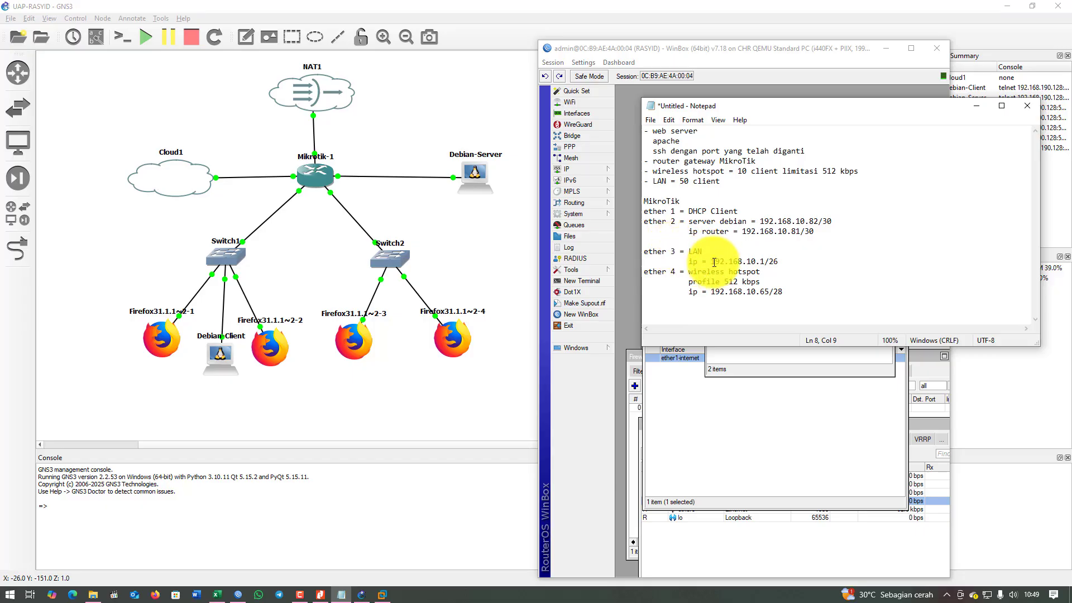
drag(714, 263, 798, 261)
right_click(755, 262)
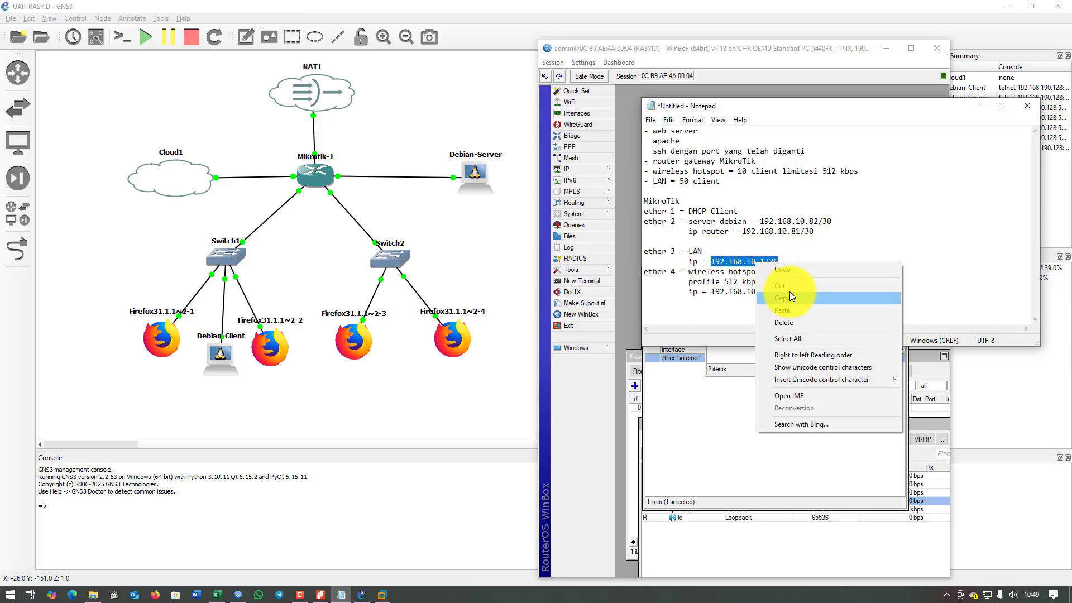
click(790, 297)
click(767, 360)
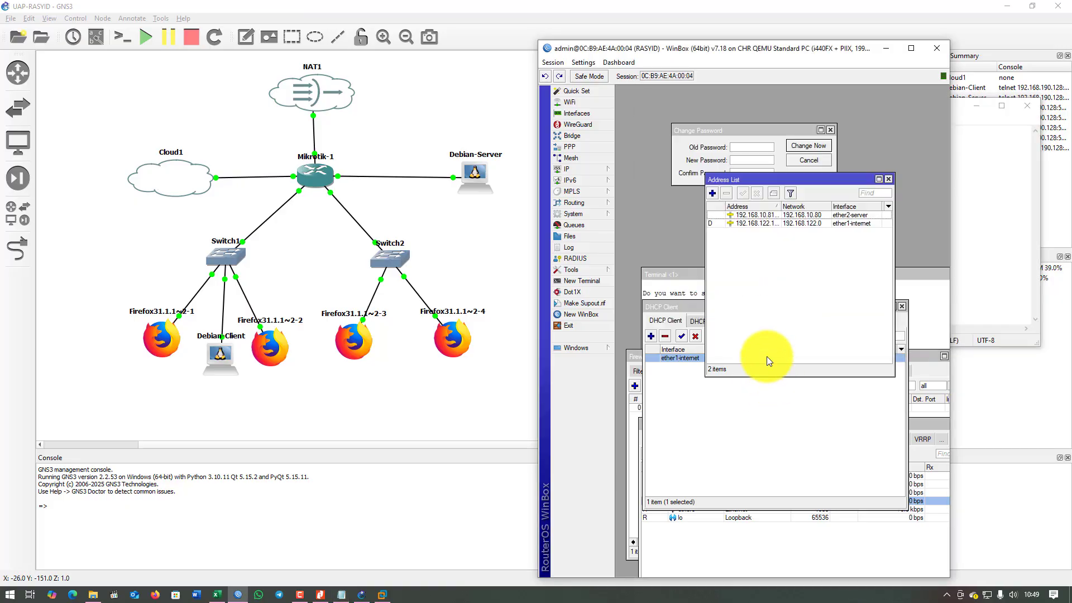
Add IP address 192.168.10.1/26 on interface ether3-LAN.
click(714, 193)
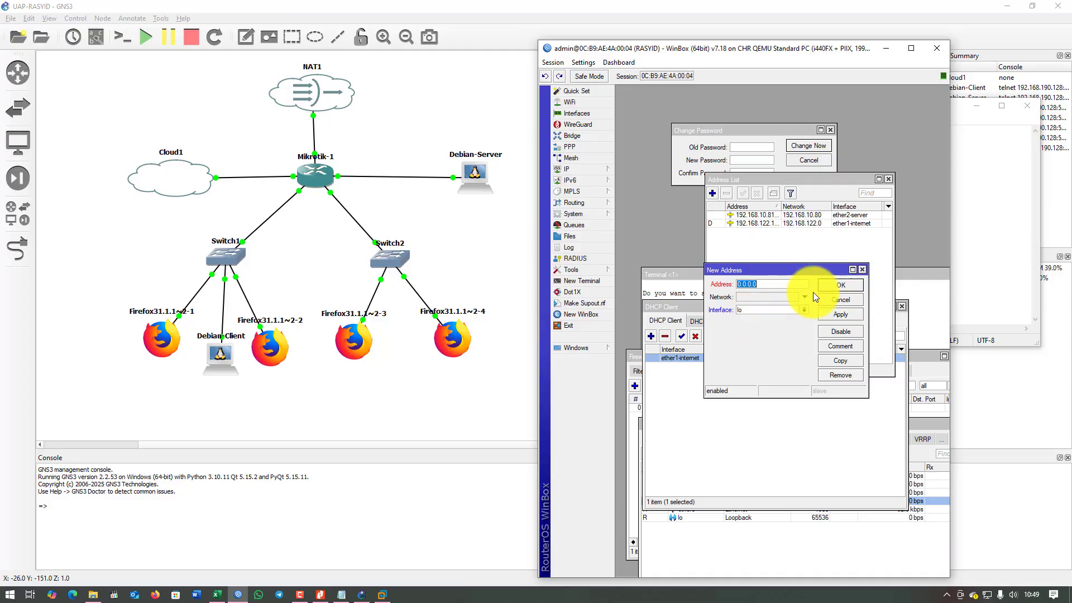
key(ctrl+v)
click(804, 311)
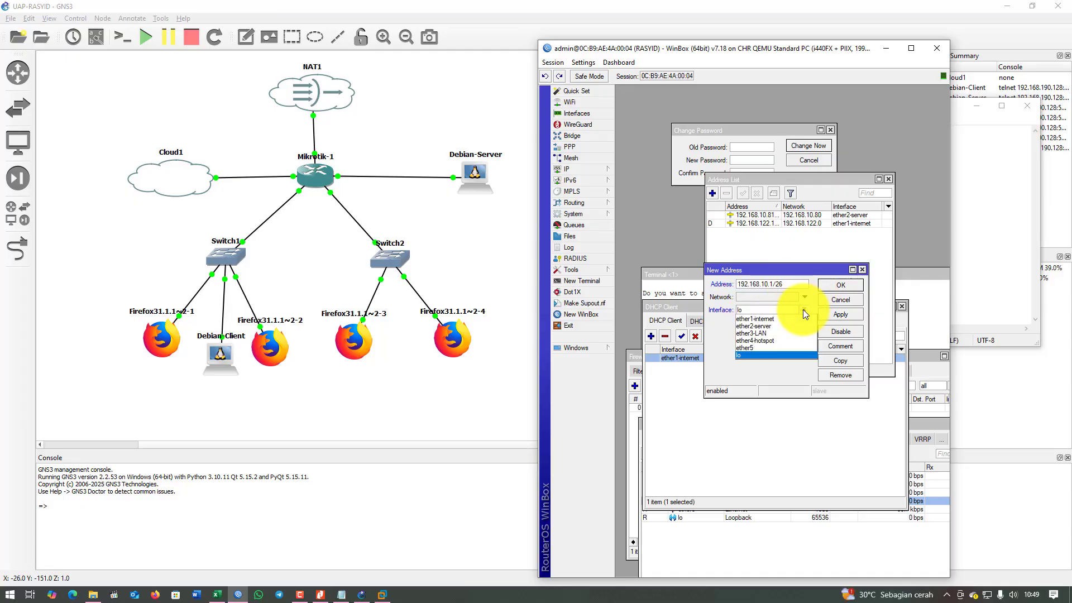
click(793, 334)
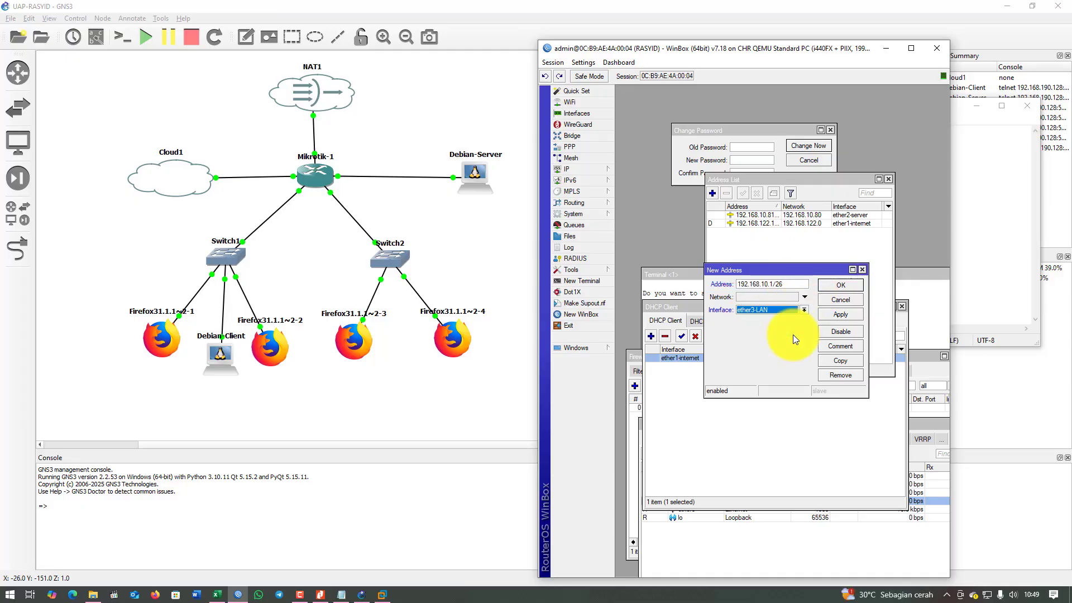
click(834, 316)
click(841, 285)
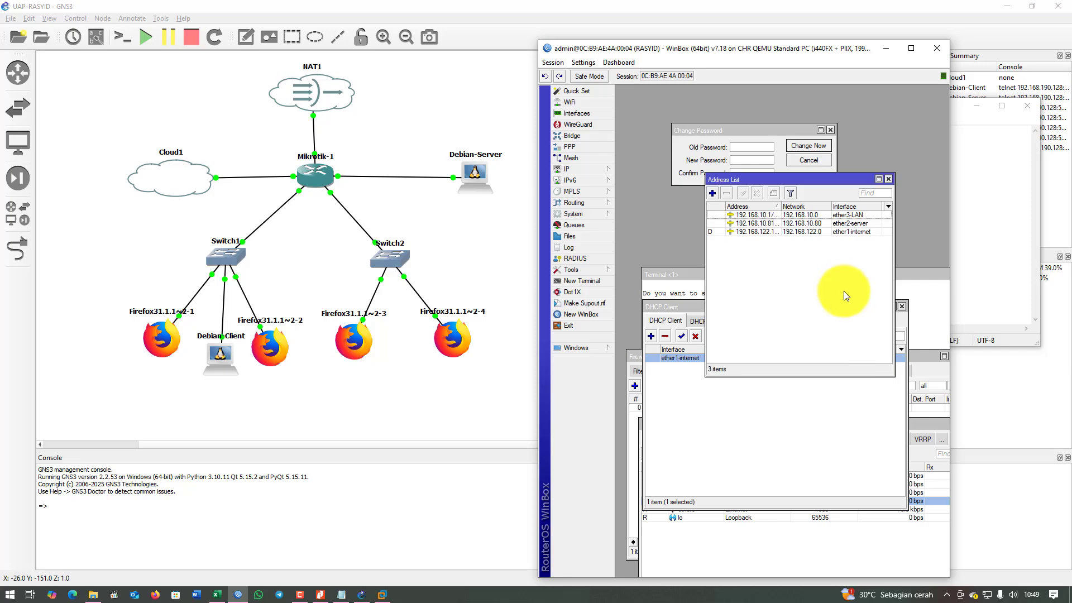
Copy 192.168.10.65/28 from the notes and add it on ether4-hotspot.
click(982, 274)
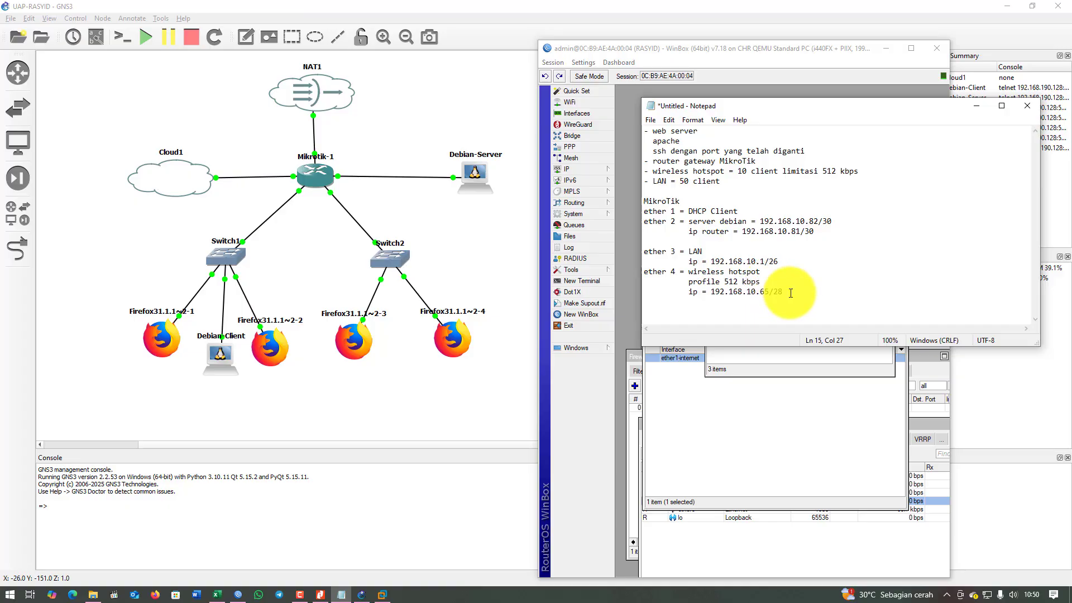
drag(791, 293, 709, 294)
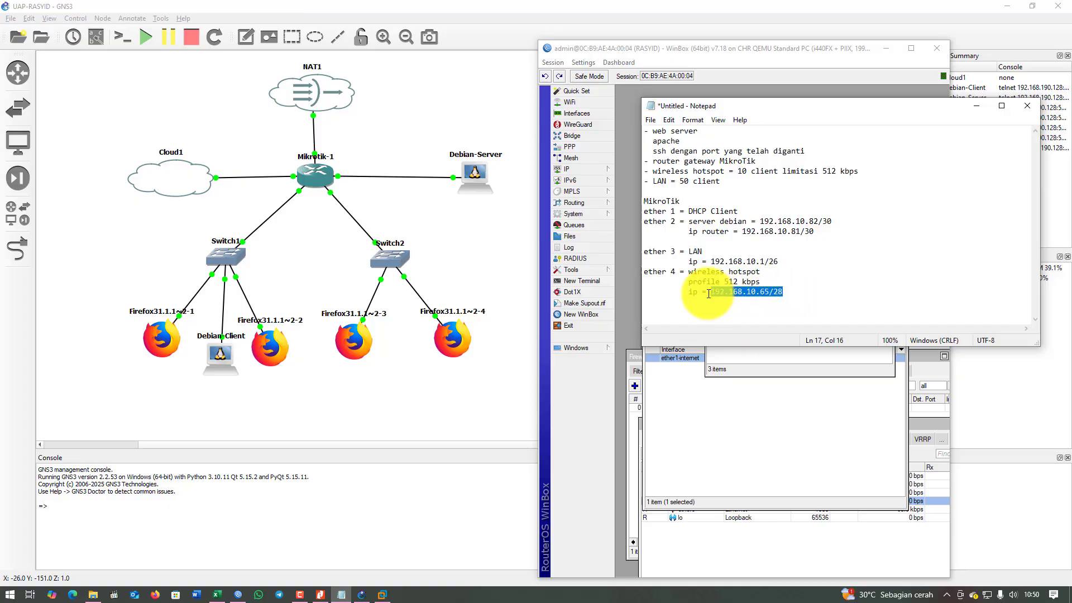
click(806, 369)
click(715, 192)
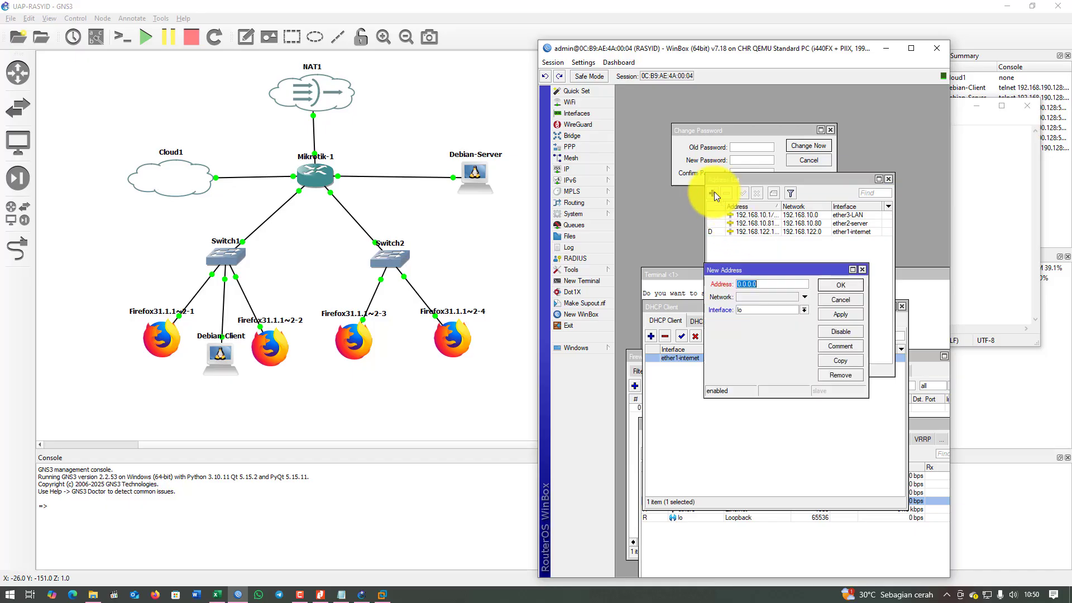
key(ctrl+v)
click(782, 310)
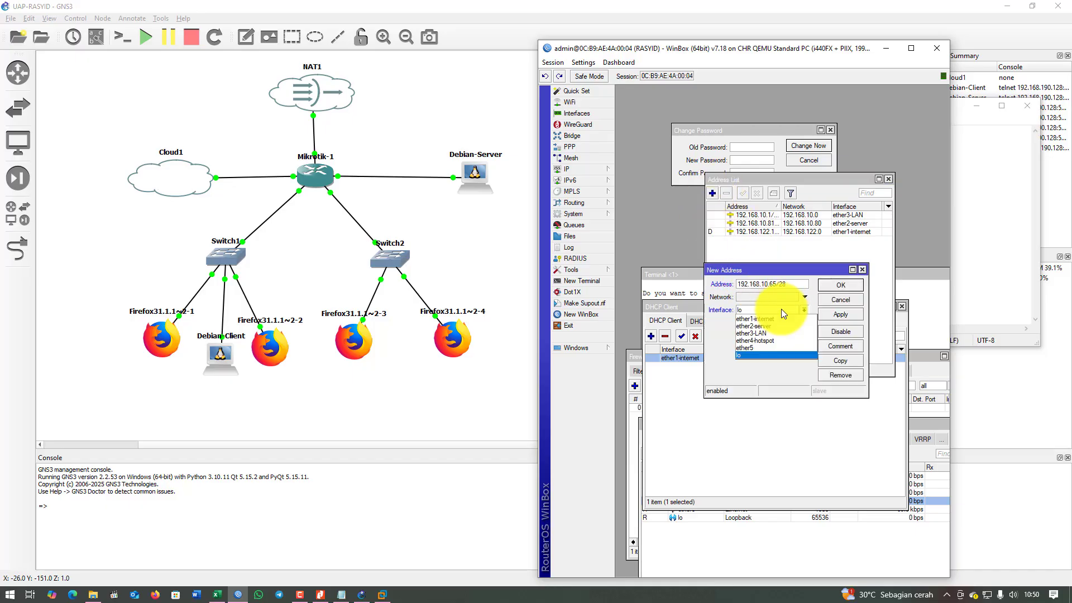
click(778, 340)
click(849, 317)
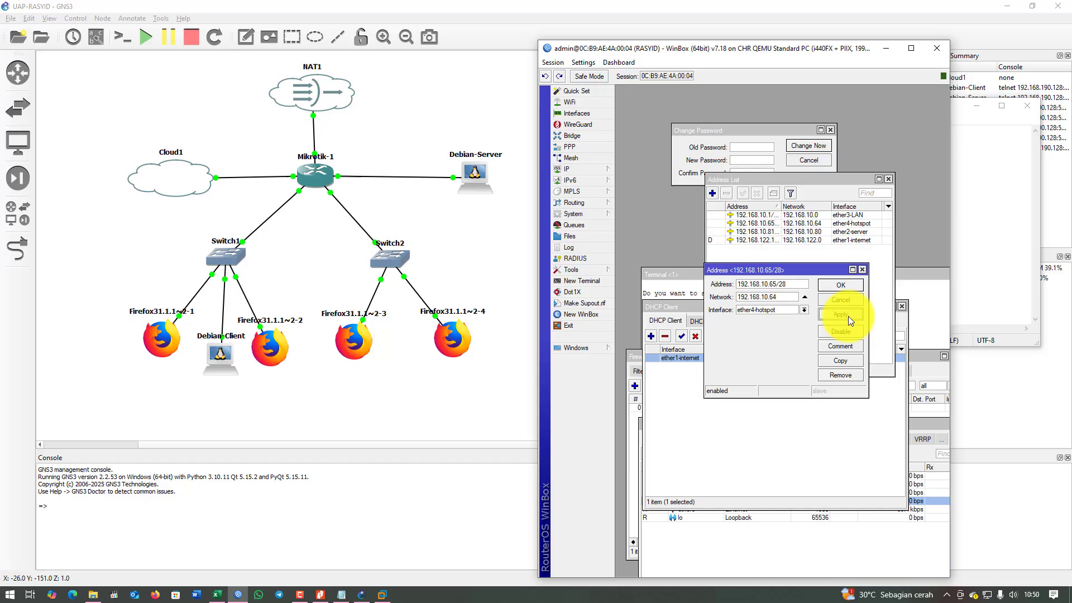
click(849, 286)
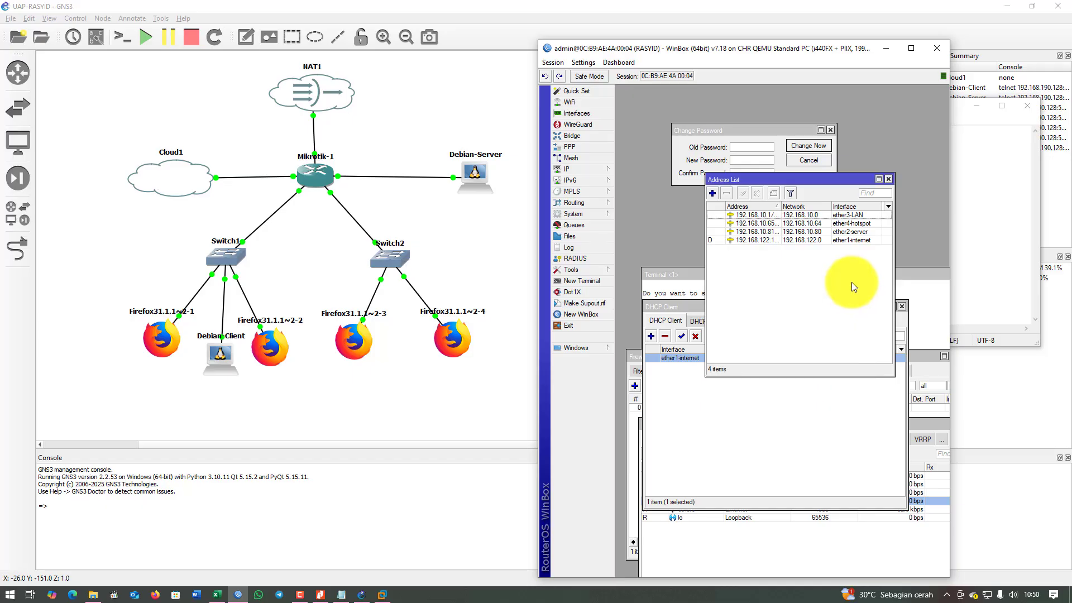
click(976, 277)
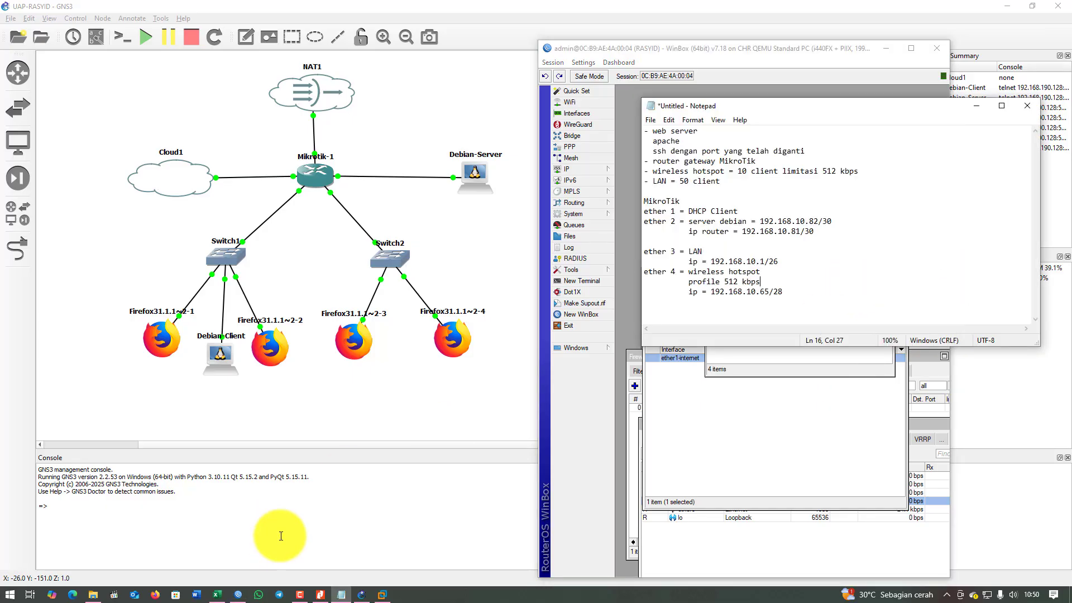
Review the router-port tables on Excel's Pengalamatan Jaringan (DEVICE) sheet, then minimize Excel.
click(218, 595)
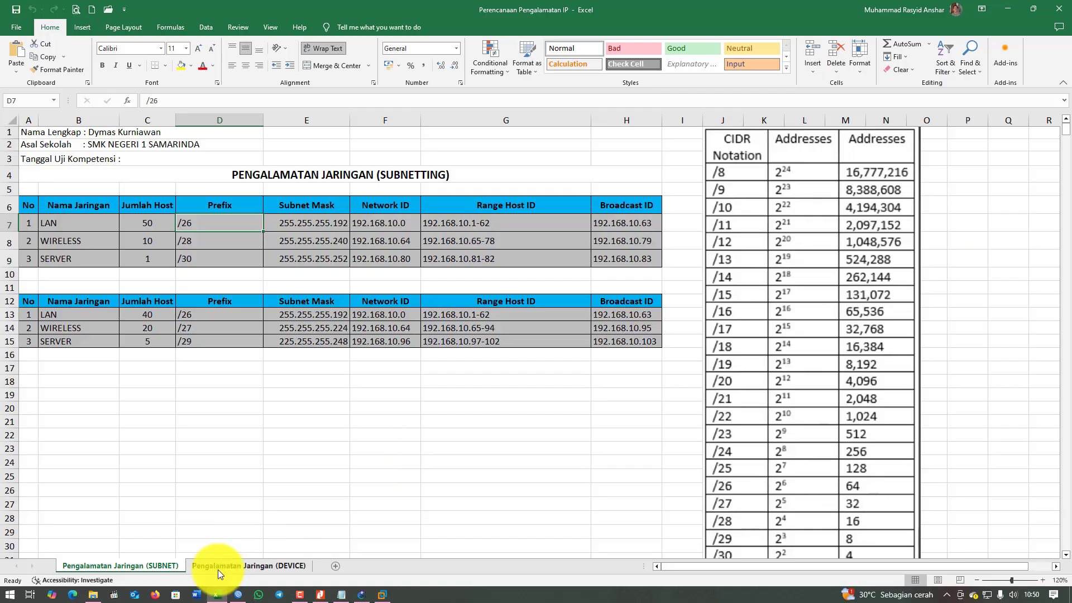
click(227, 566)
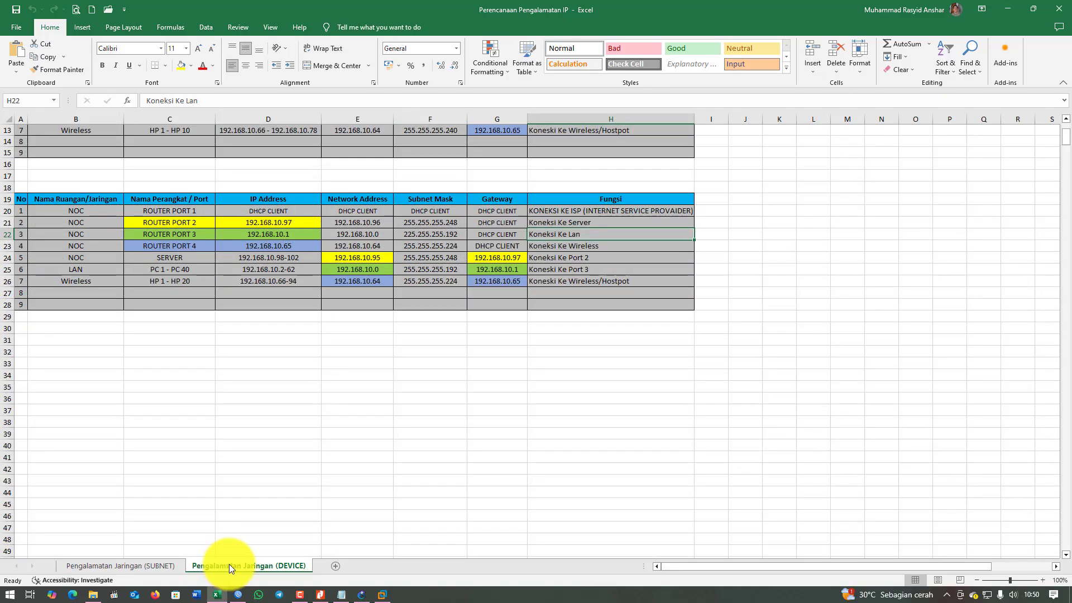
click(479, 224)
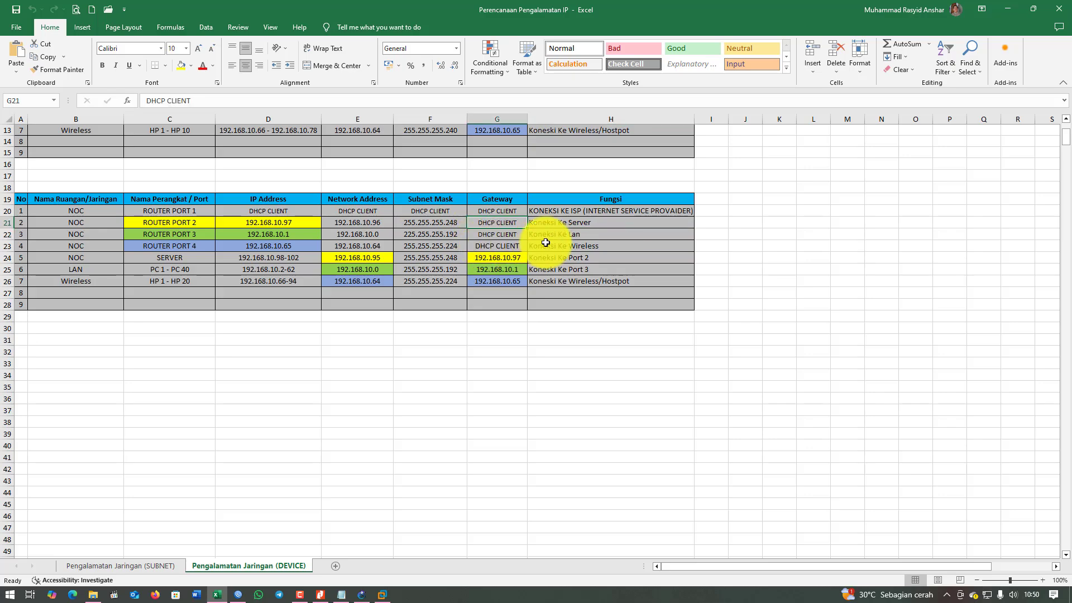
scroll(502, 271, up, 3)
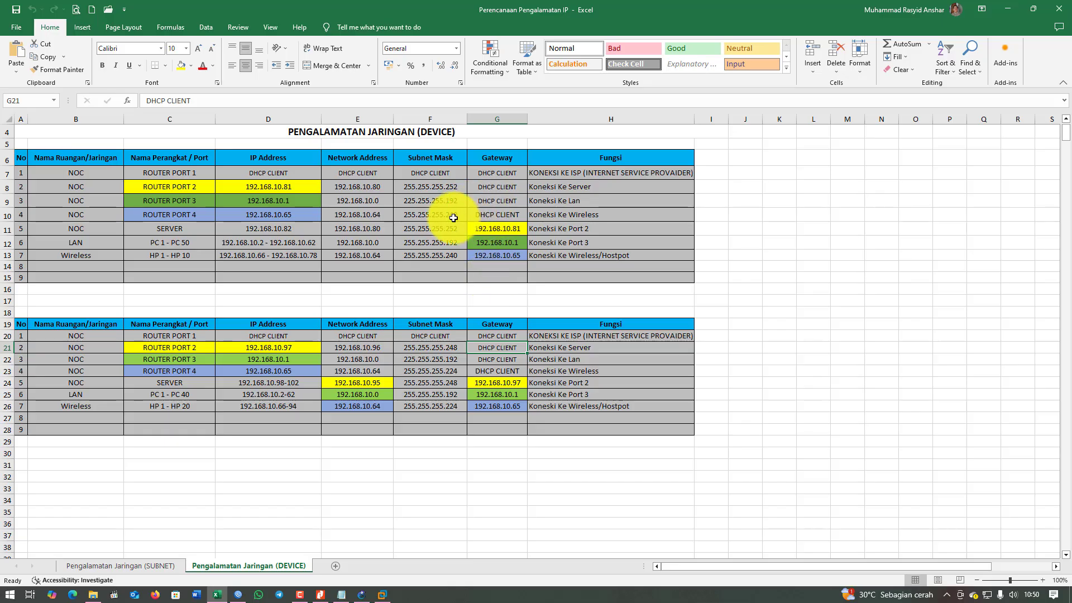
click(1009, 8)
Minimize the notes and arrange the address list and DHCP client windows.
click(979, 107)
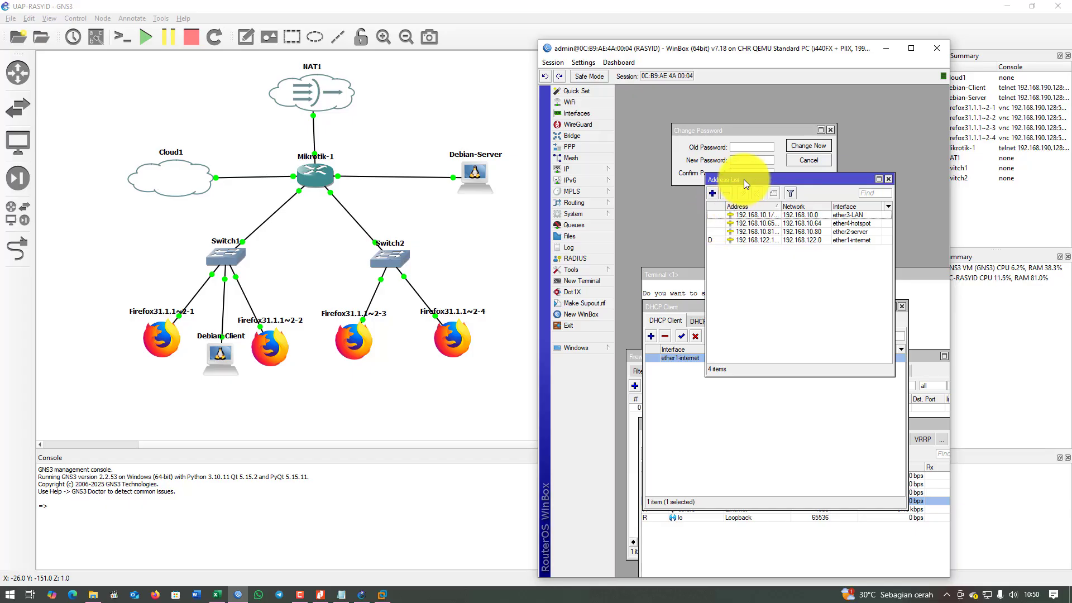
mouse_move(744, 179)
mouse_down()
mouse_move(916, 270)
mouse_move(719, 200)
mouse_move(742, 196)
mouse_up()
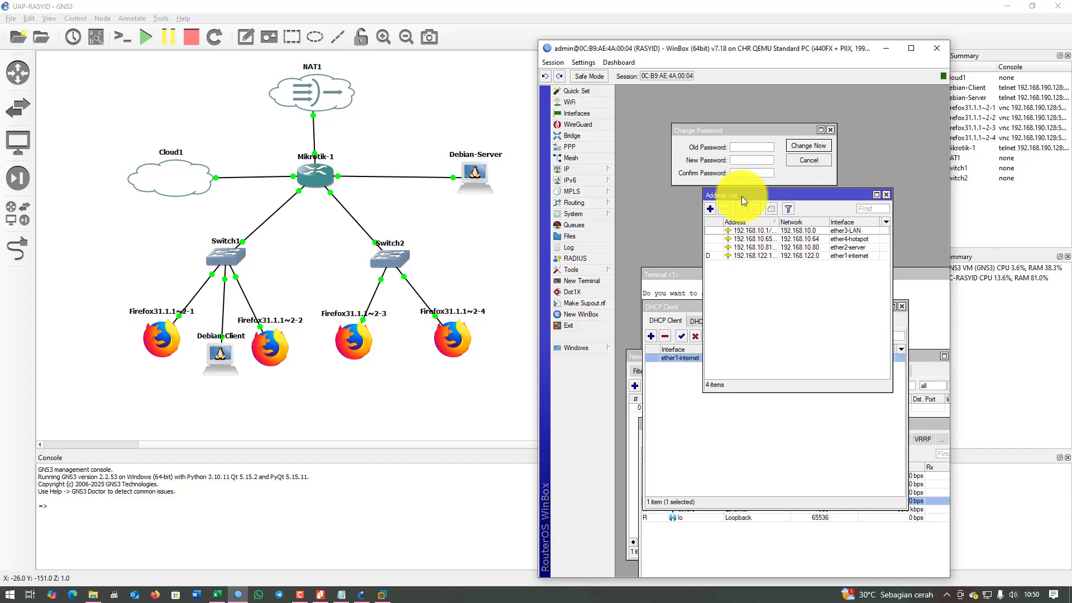
click(712, 438)
drag(692, 308, 788, 302)
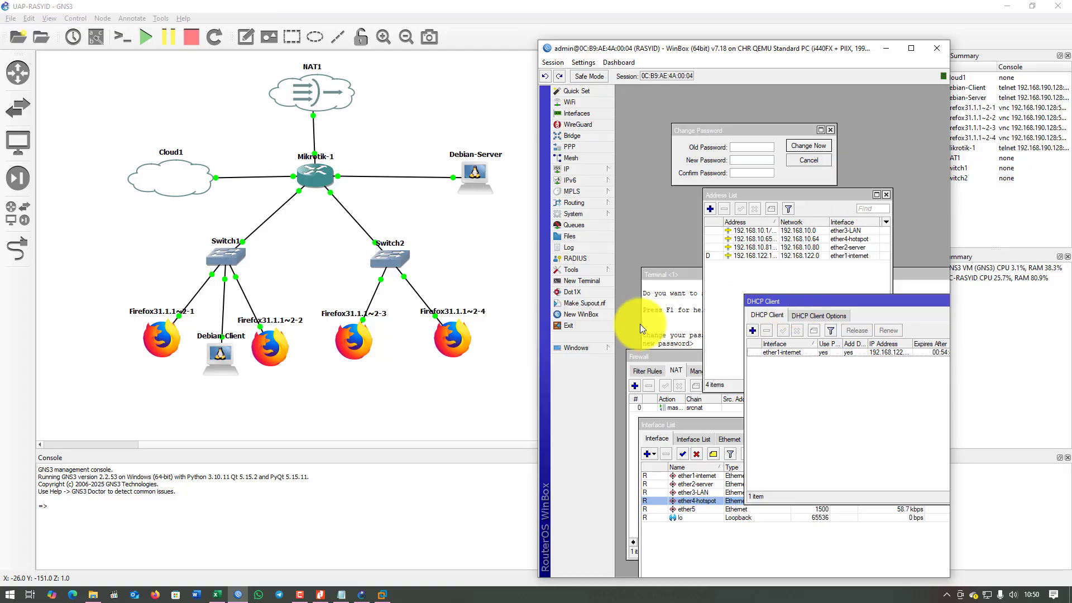
Run DHCP Setup on ether3-LAN with default pool and 00:30:00 lease, creating dhcp1.
click(587, 169)
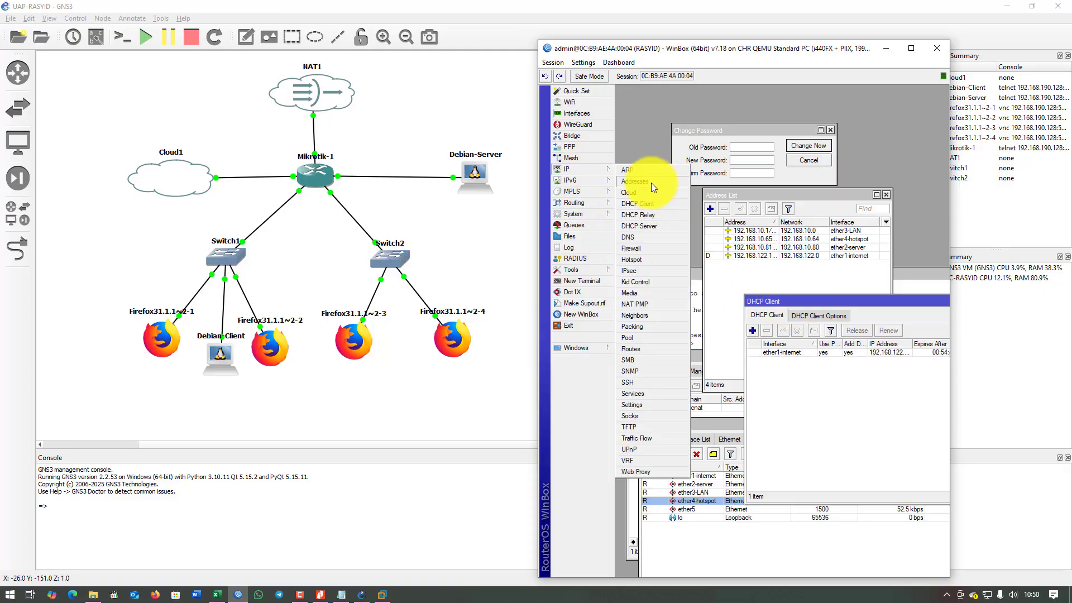
click(653, 227)
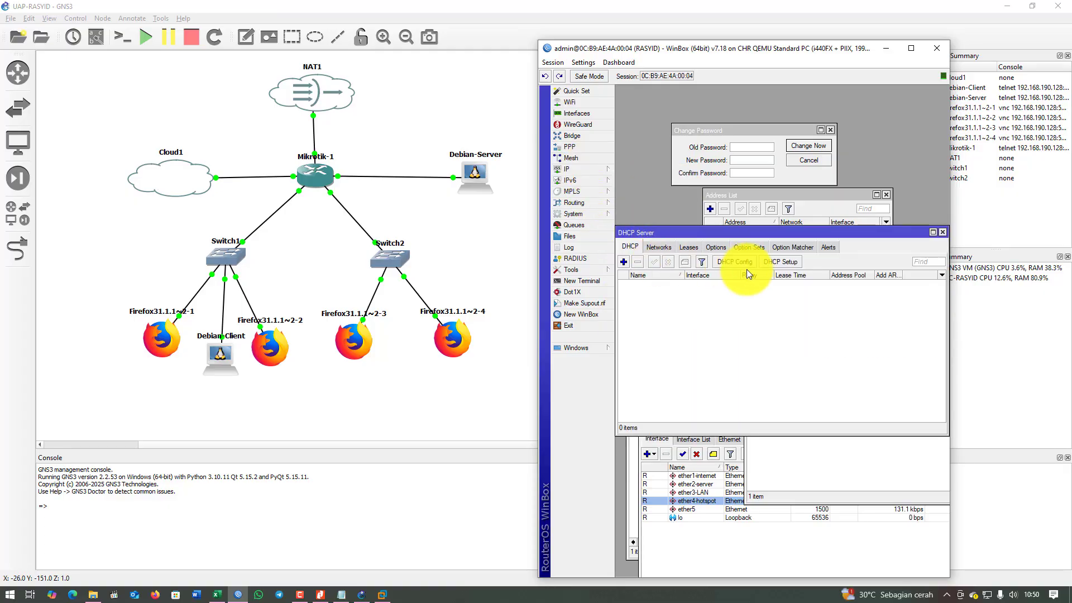
click(774, 261)
click(833, 331)
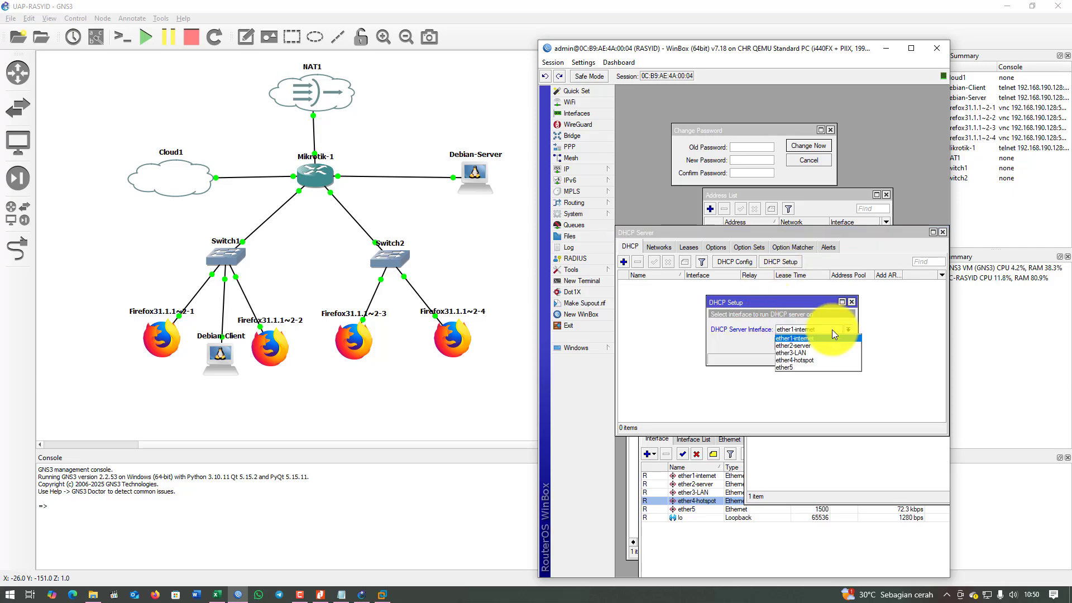
click(821, 352)
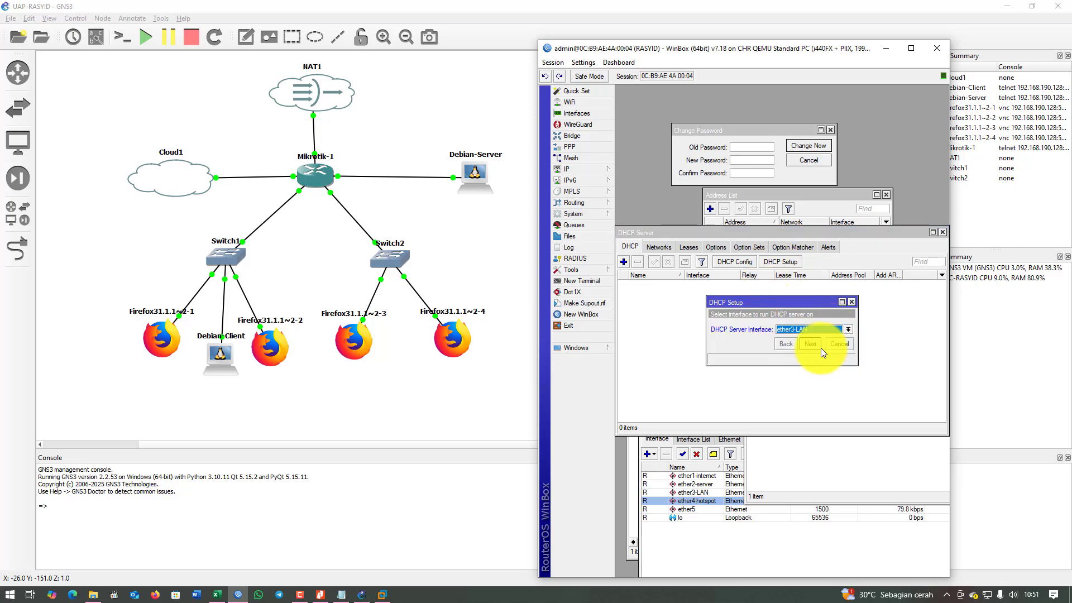
click(815, 344)
click(815, 345)
click(816, 344)
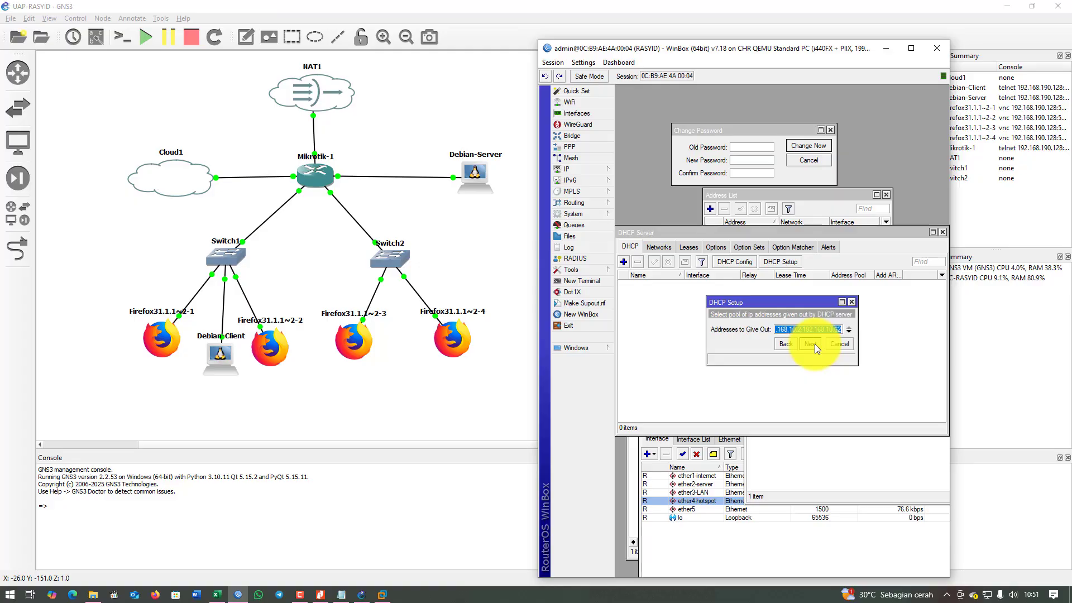
click(815, 344)
click(815, 344)
click(816, 344)
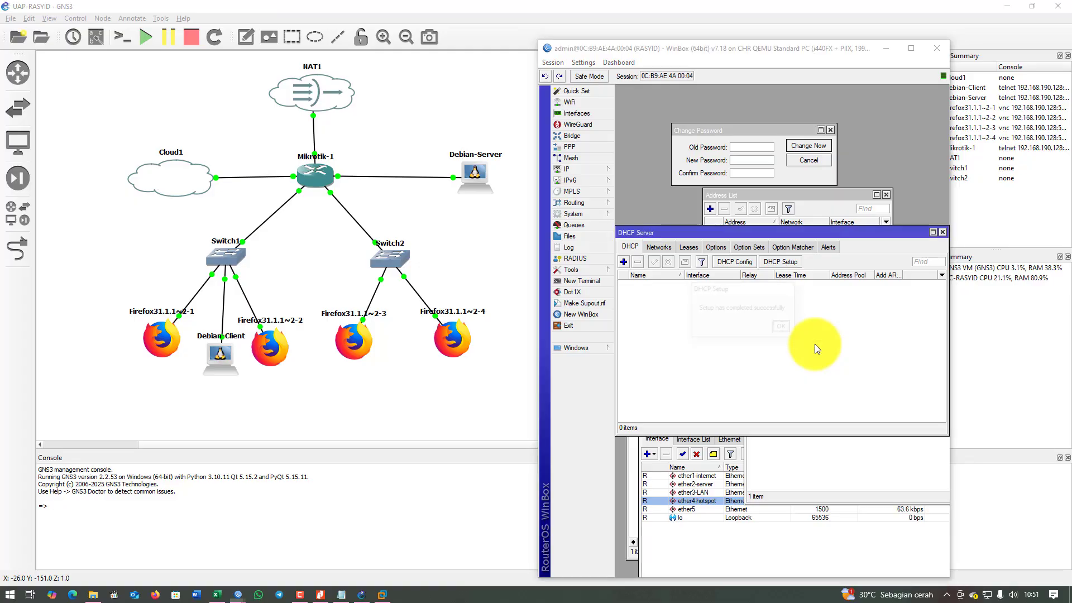
click(781, 328)
Run DHCP Setup on ether4-hotspot with default settings, creating dhcp2.
click(782, 263)
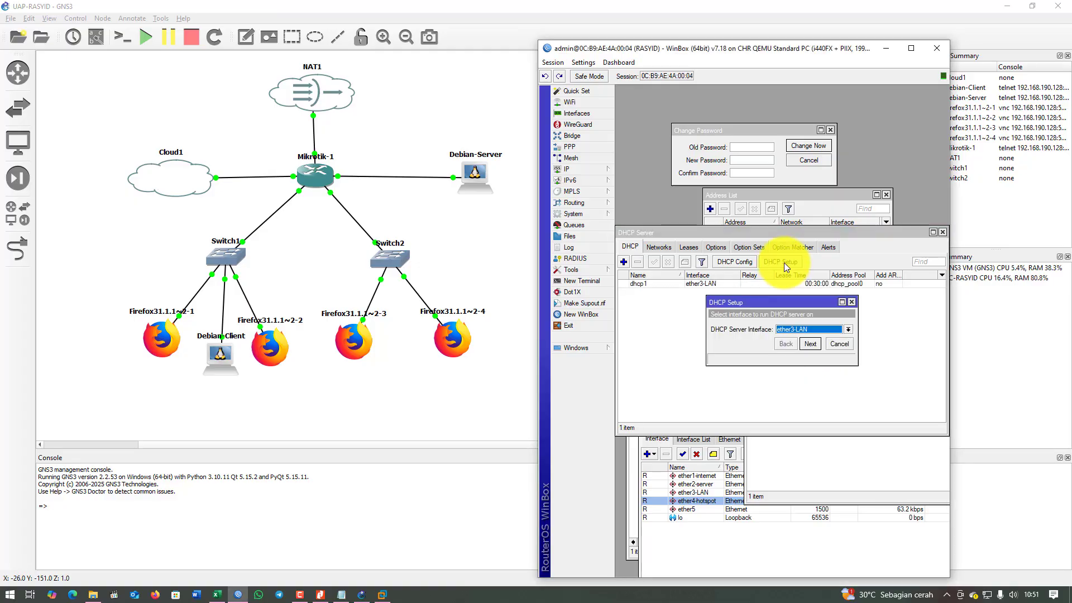
click(806, 334)
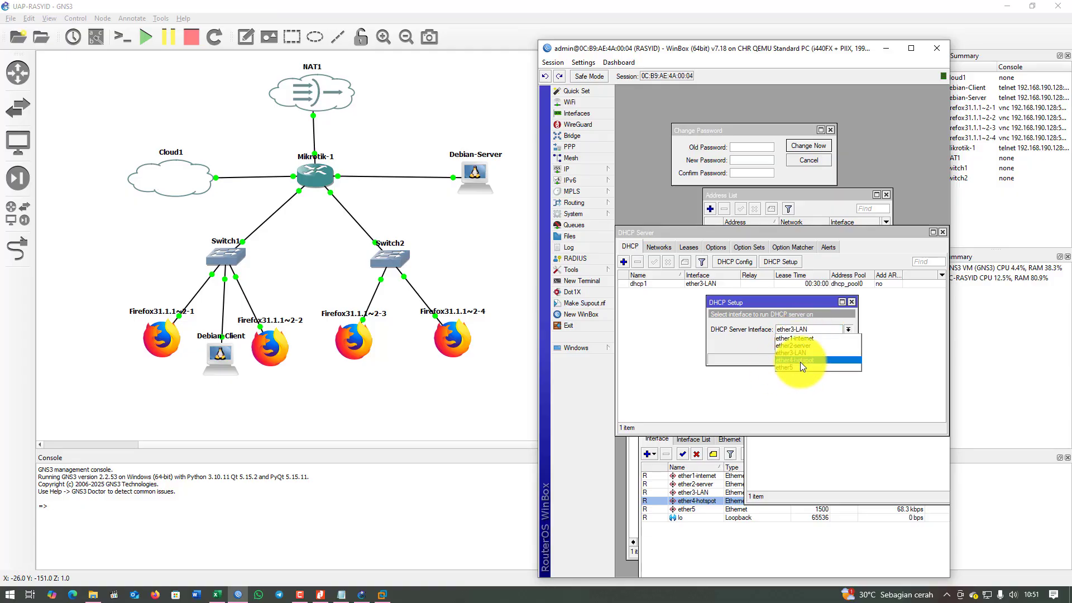
click(800, 362)
click(809, 347)
click(809, 346)
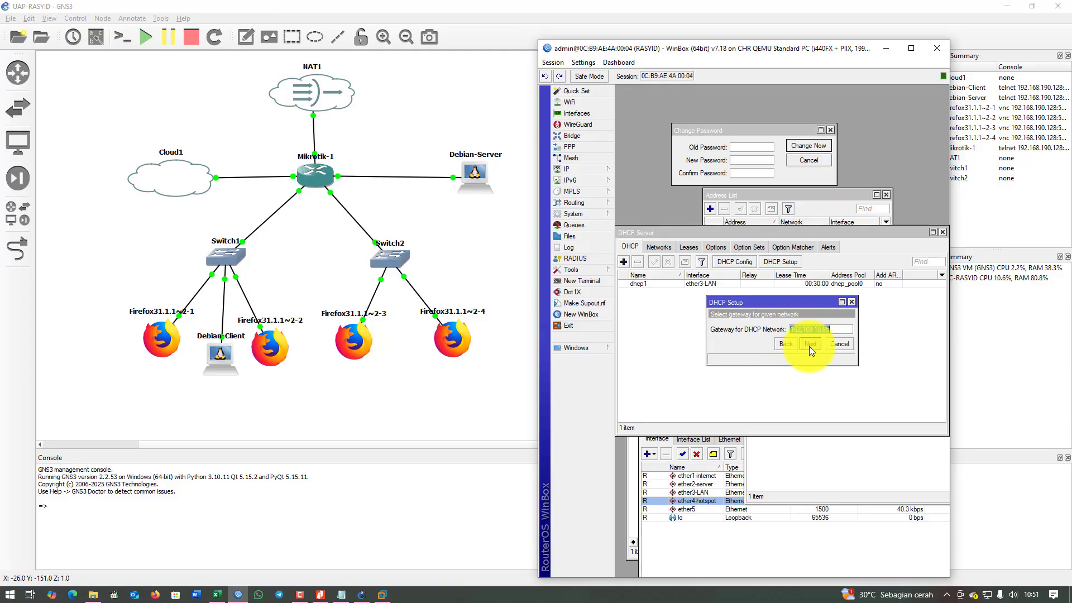
click(809, 346)
click(809, 344)
click(809, 344)
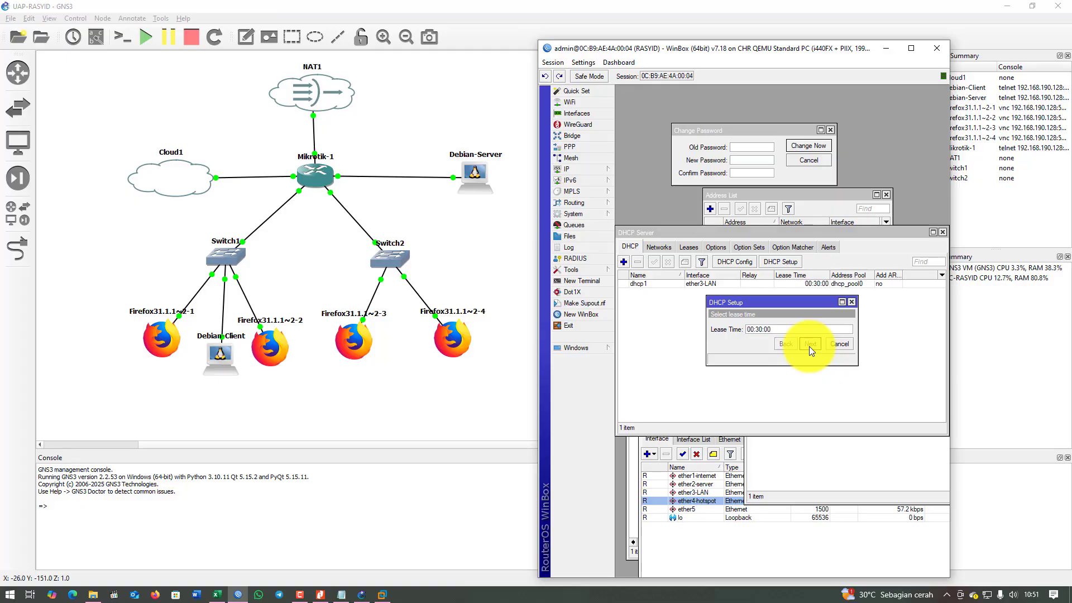
click(810, 344)
click(785, 327)
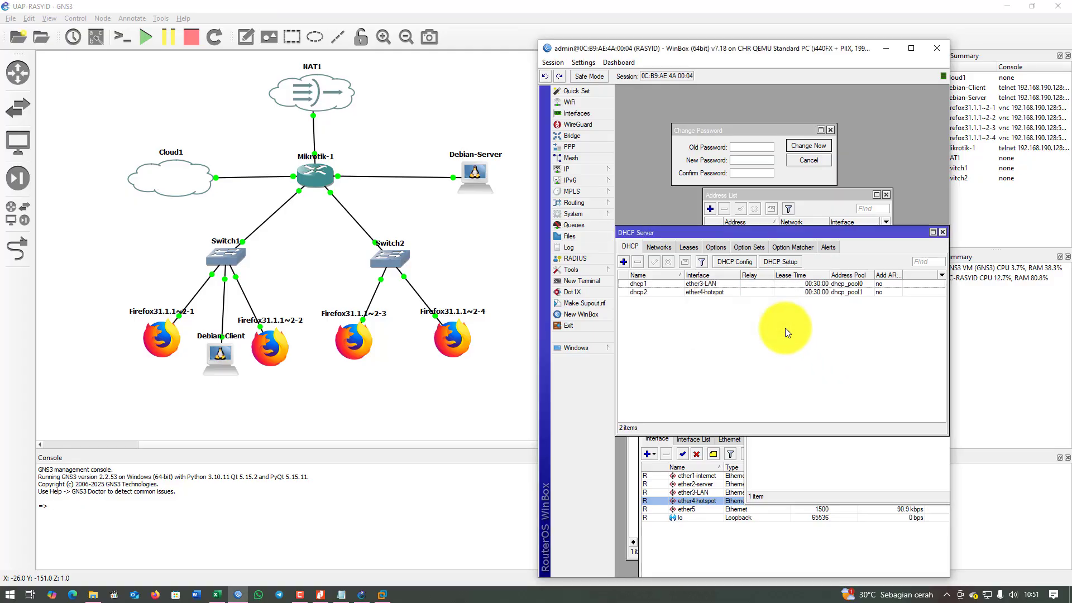
Show the DHCP Server leases and widen the windows to reveal all columns.
click(729, 284)
click(729, 293)
drag(721, 233, 725, 256)
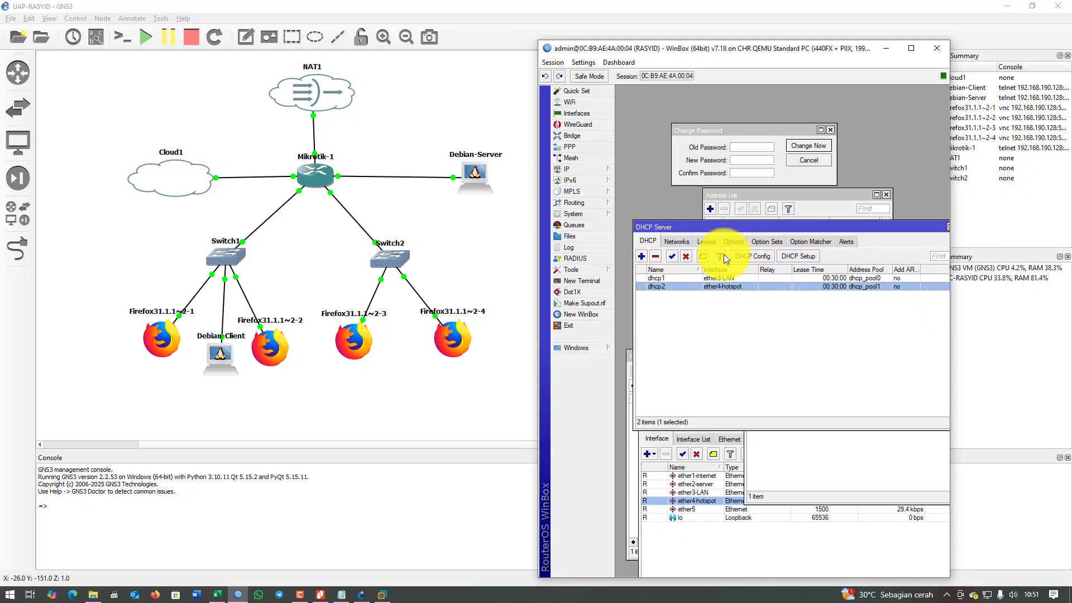
click(709, 243)
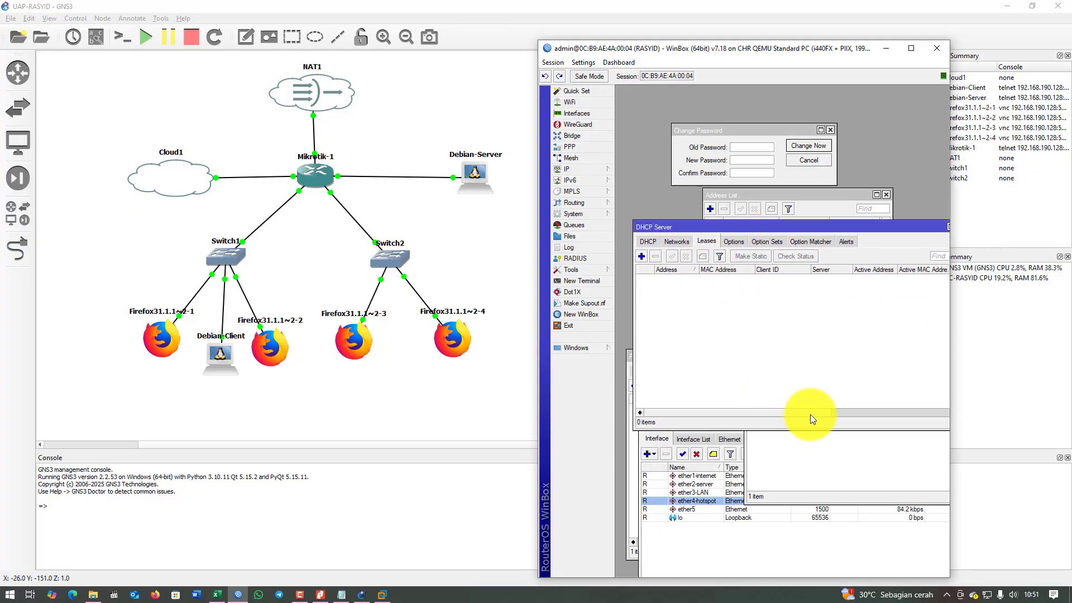
drag(813, 411, 756, 420)
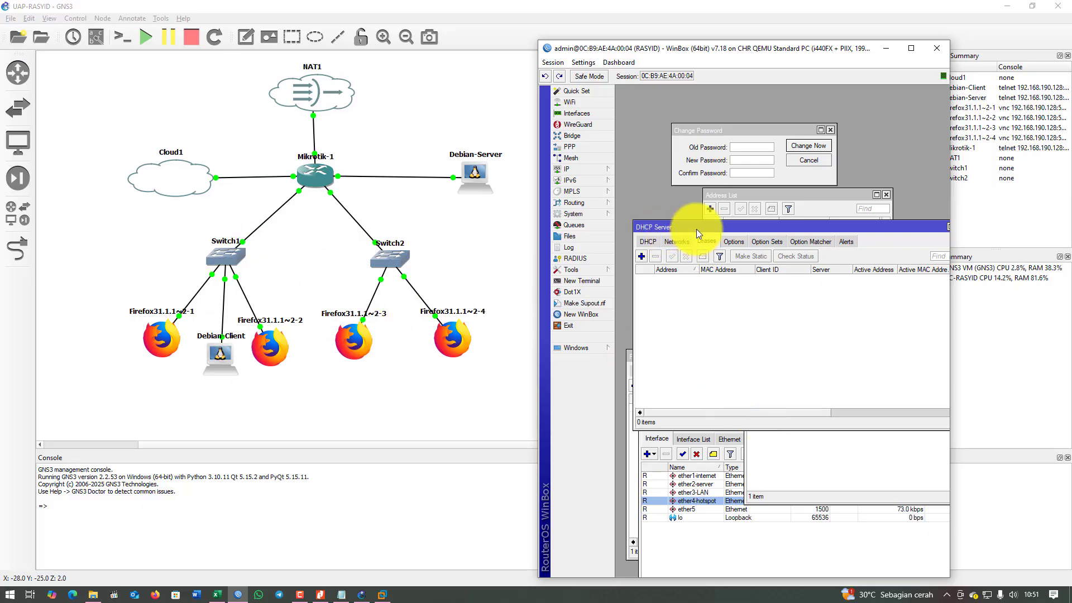
drag(696, 229, 701, 354)
drag(769, 306, 762, 280)
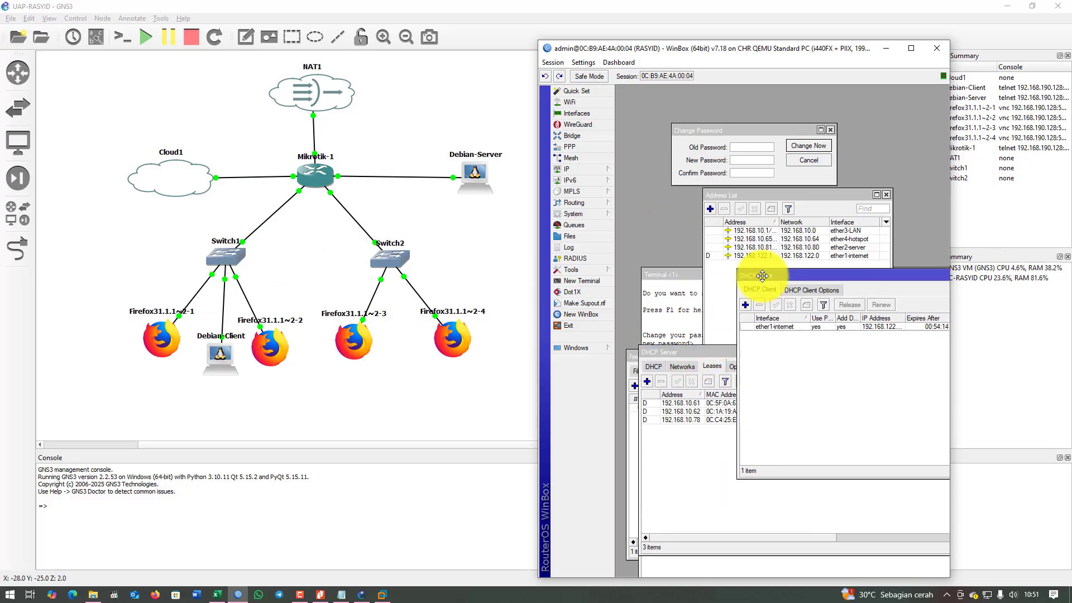
drag(702, 352, 697, 301)
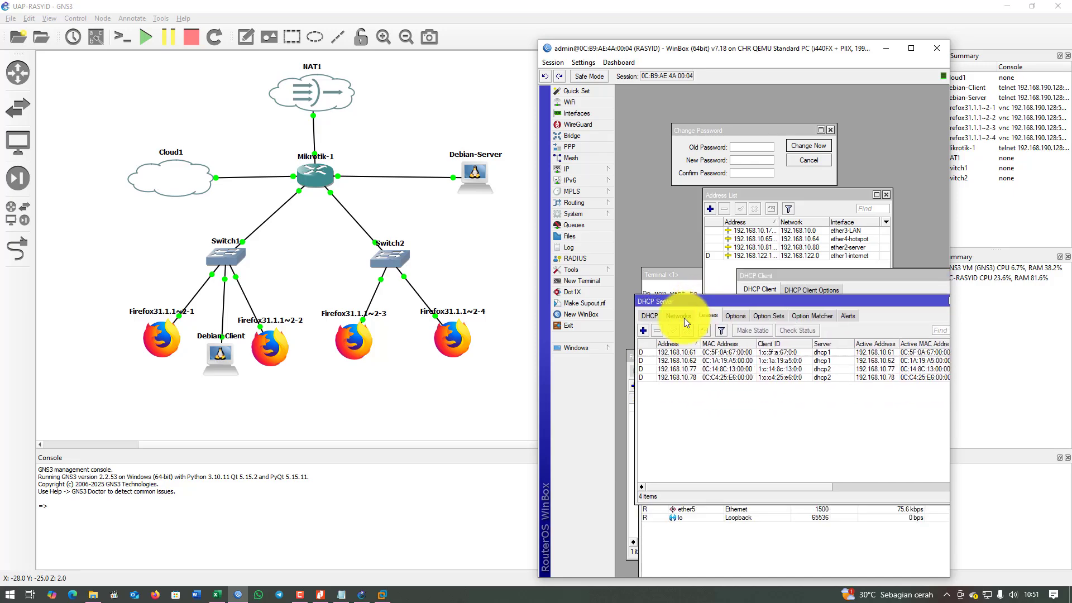
drag(949, 262, 1034, 262)
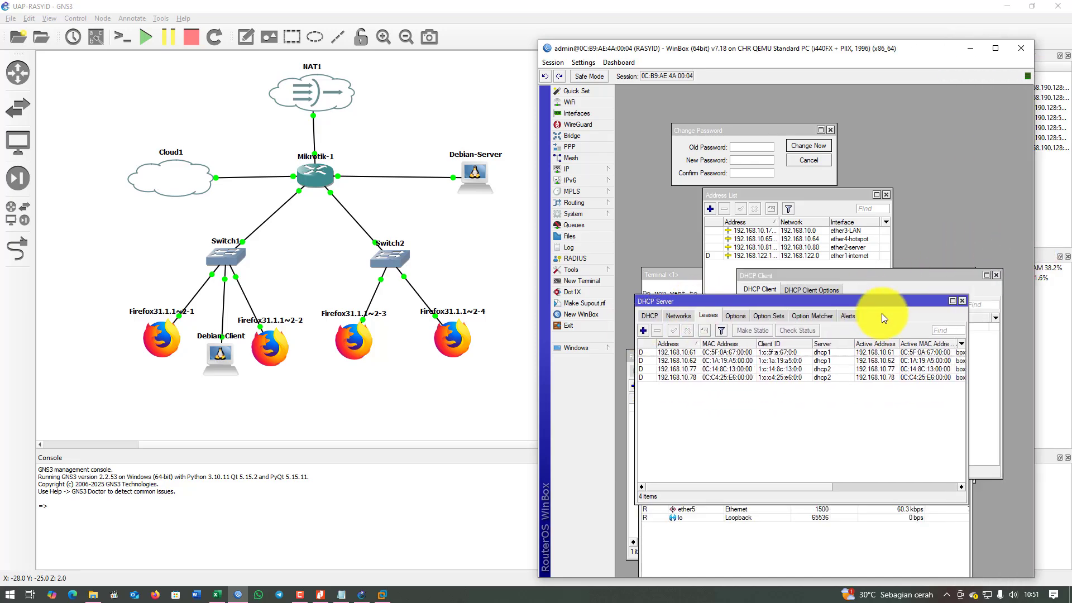
drag(969, 332, 999, 332)
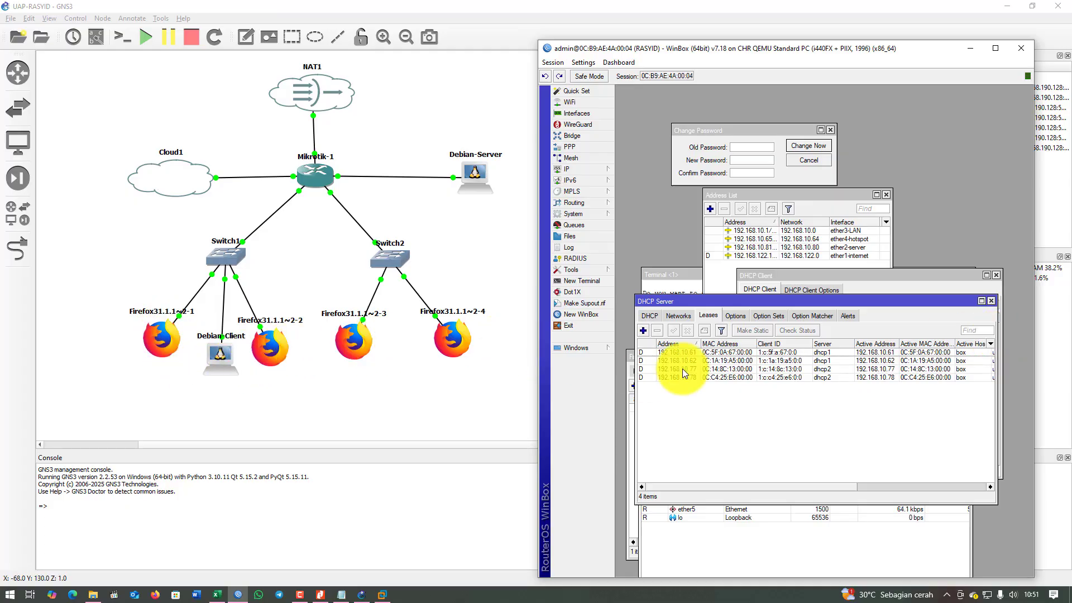
Check leases 192.168.10.61, .62, .77 and .78, then bring the Notepad notes forward.
click(787, 377)
click(787, 368)
click(786, 353)
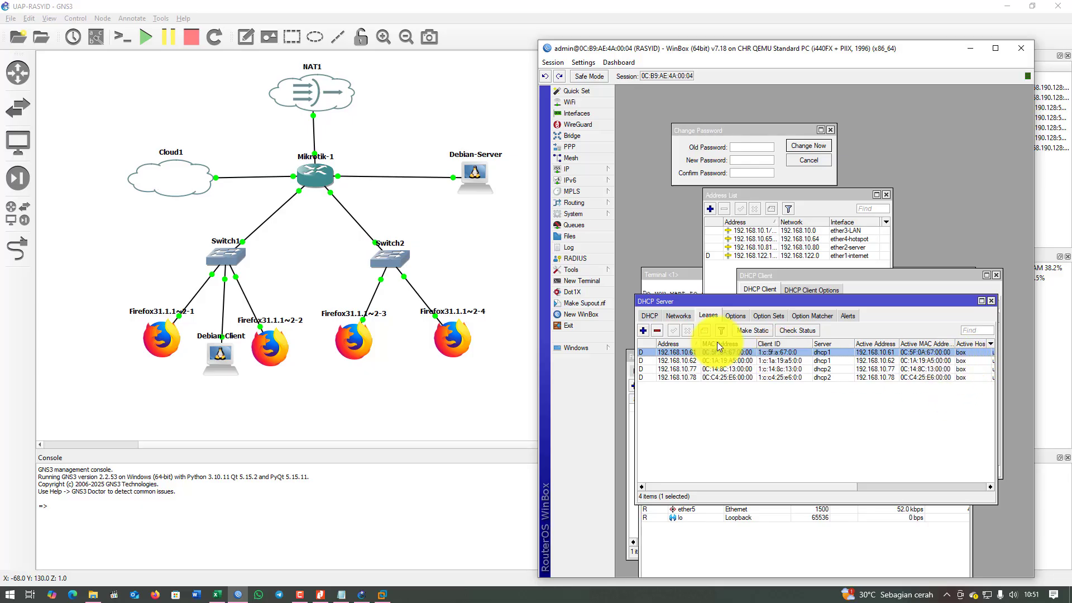
drag(921, 302, 902, 270)
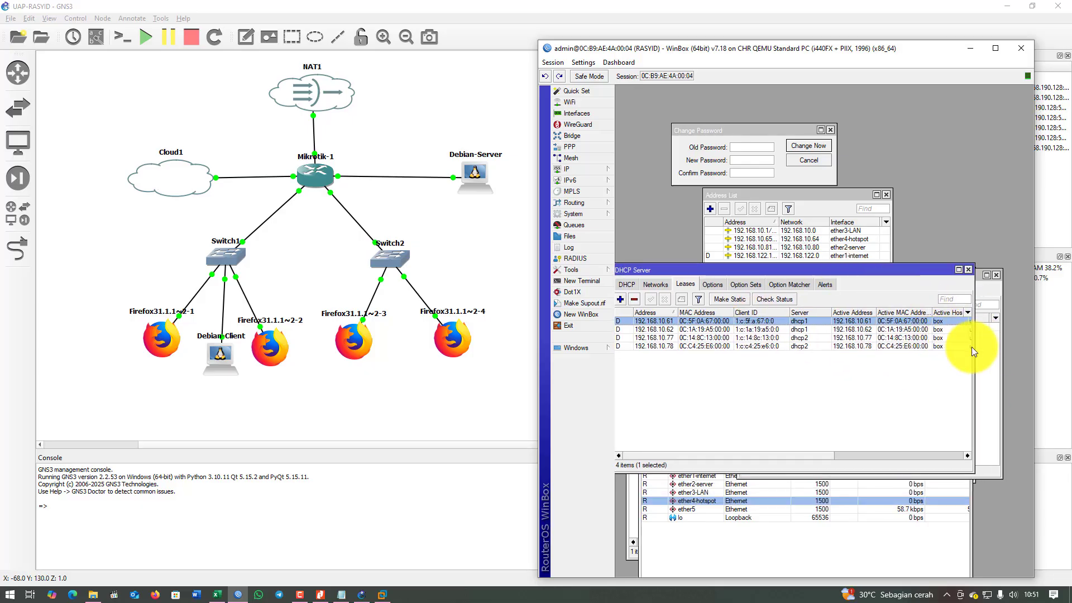
drag(988, 349, 1032, 350)
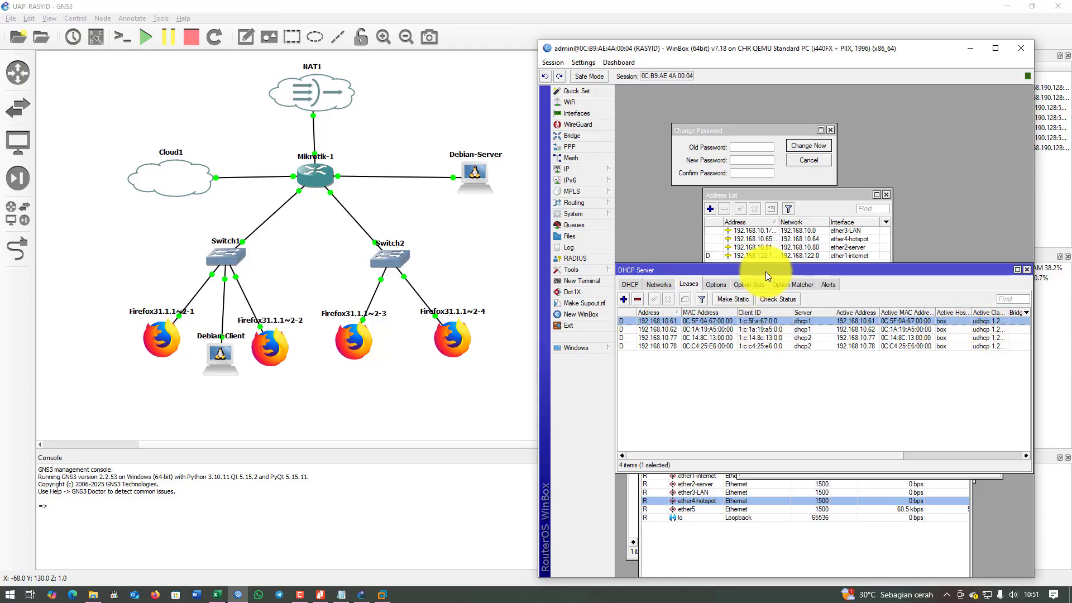
drag(766, 271, 770, 270)
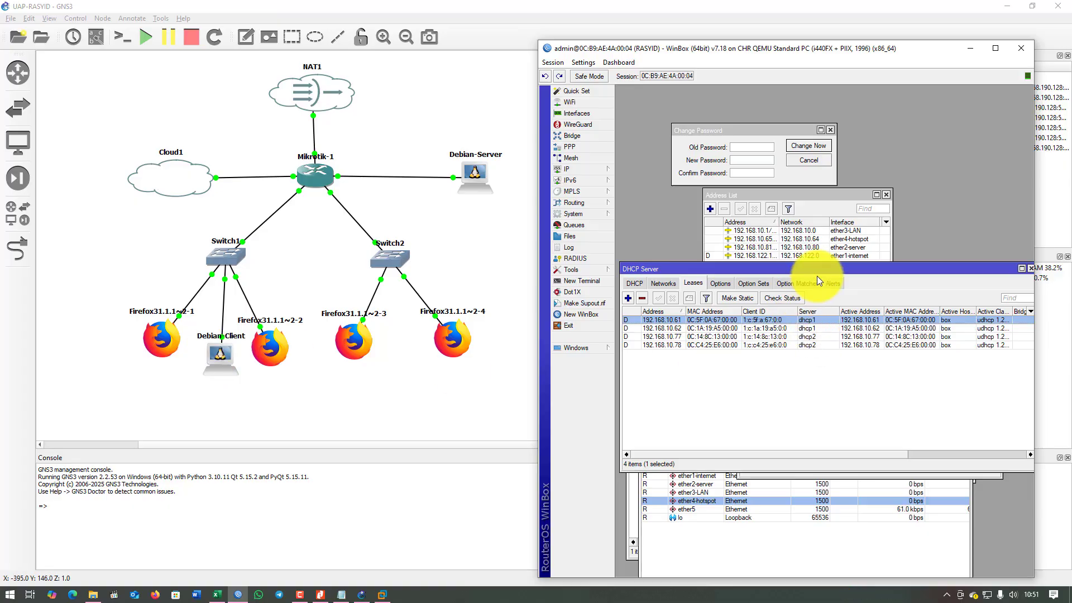
drag(826, 270, 841, 285)
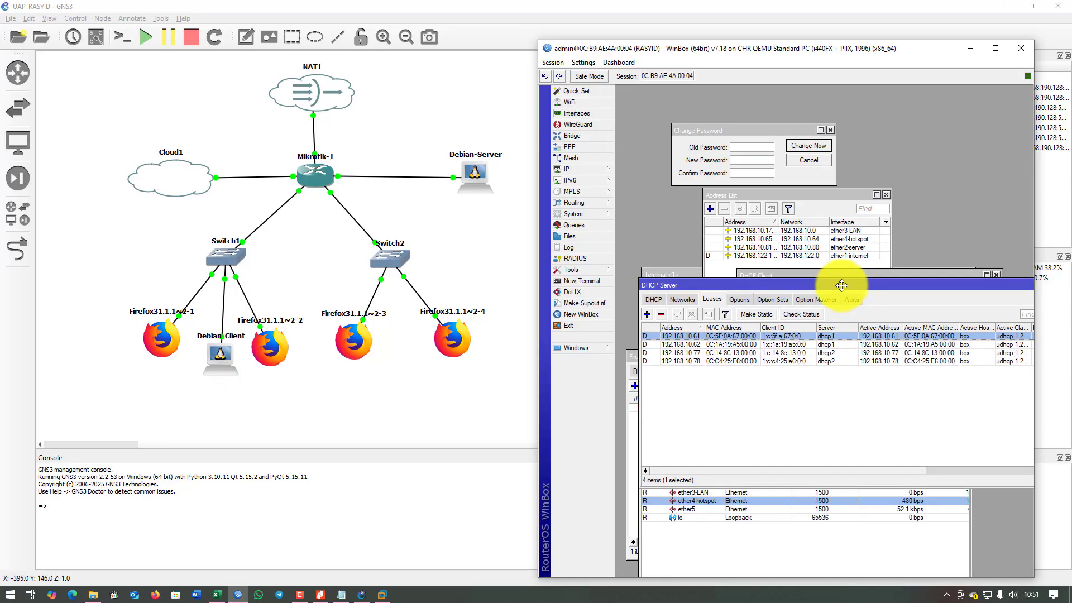
click(341, 596)
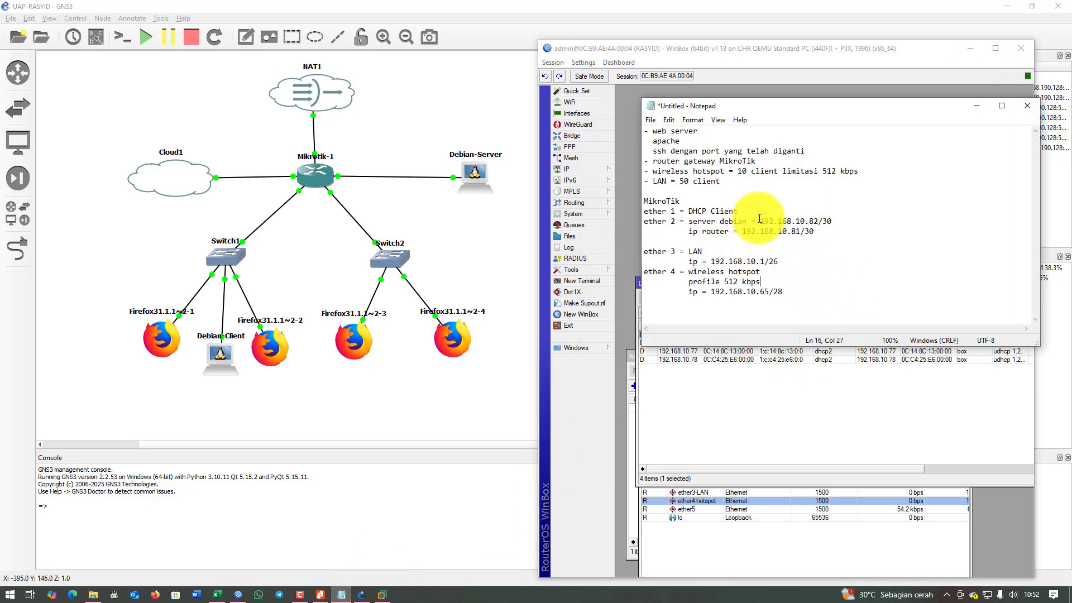
Check the 512 kbps ether 4 profile line in the notes, minimize Notepad, and show WinBox's IP menu.
click(689, 262)
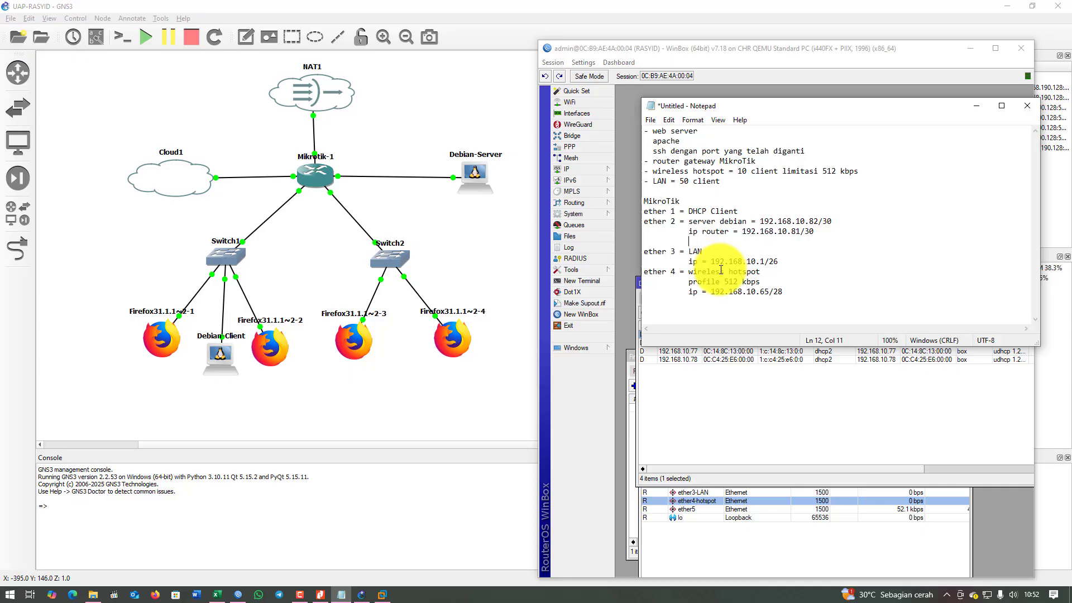
drag(702, 281, 762, 282)
click(793, 281)
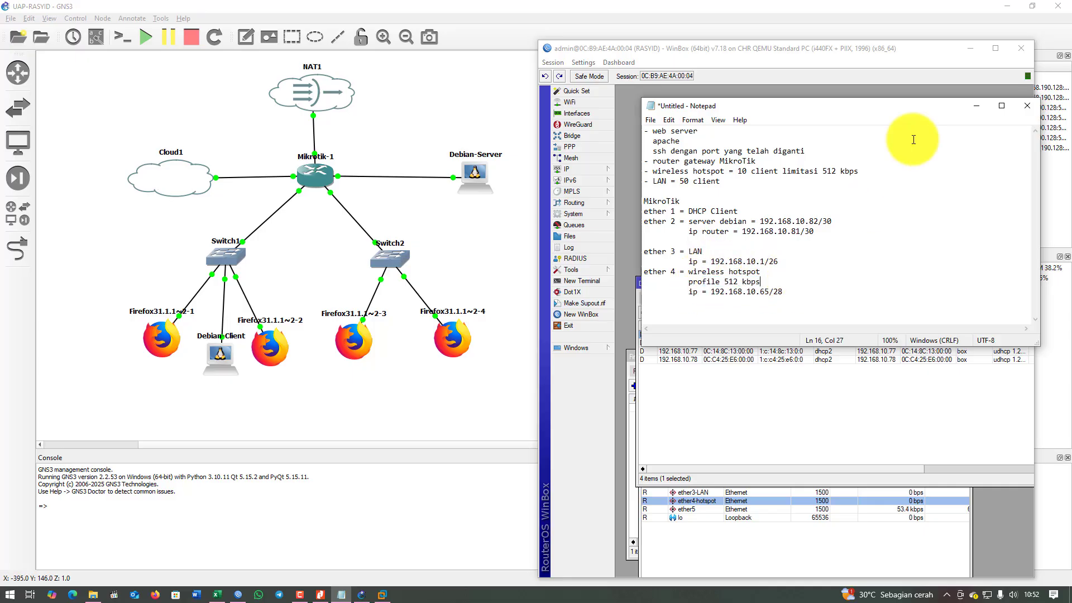
click(981, 110)
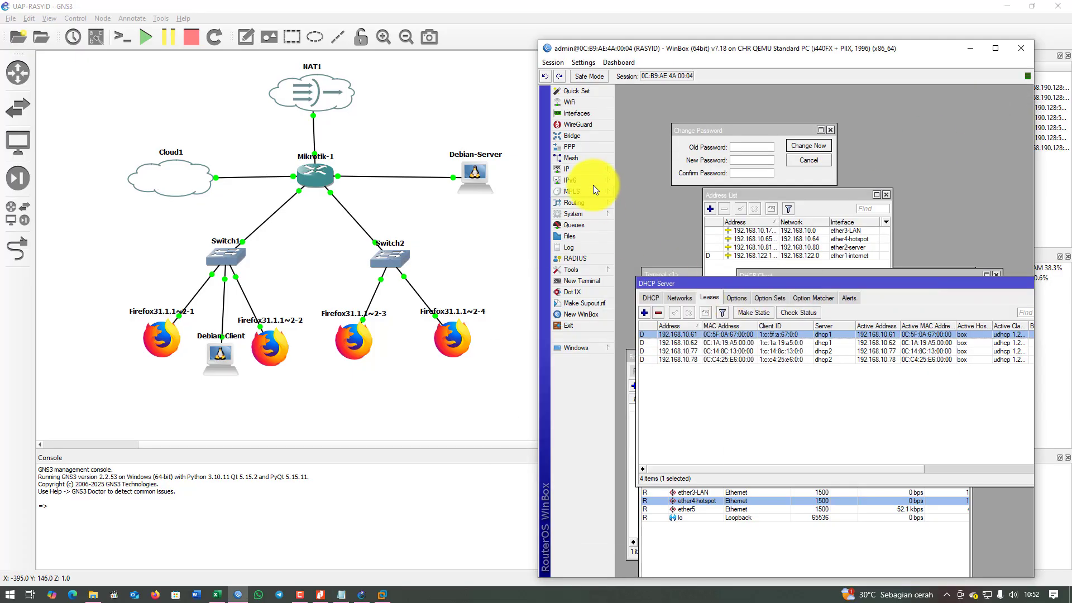
click(588, 168)
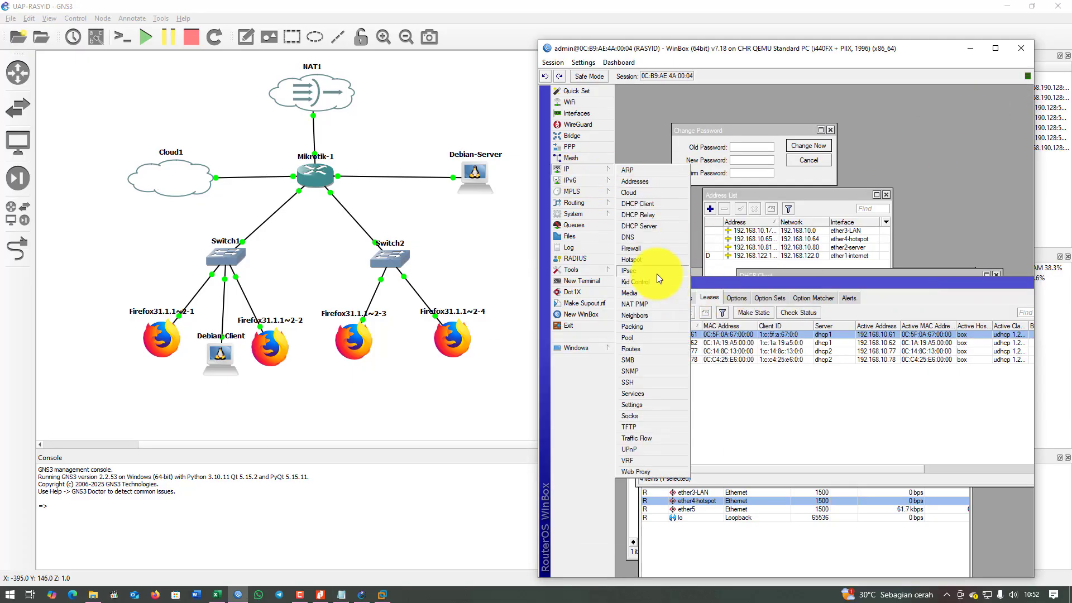
Start the Hotspot Setup wizard with ether4-hotspot as the interface.
click(652, 259)
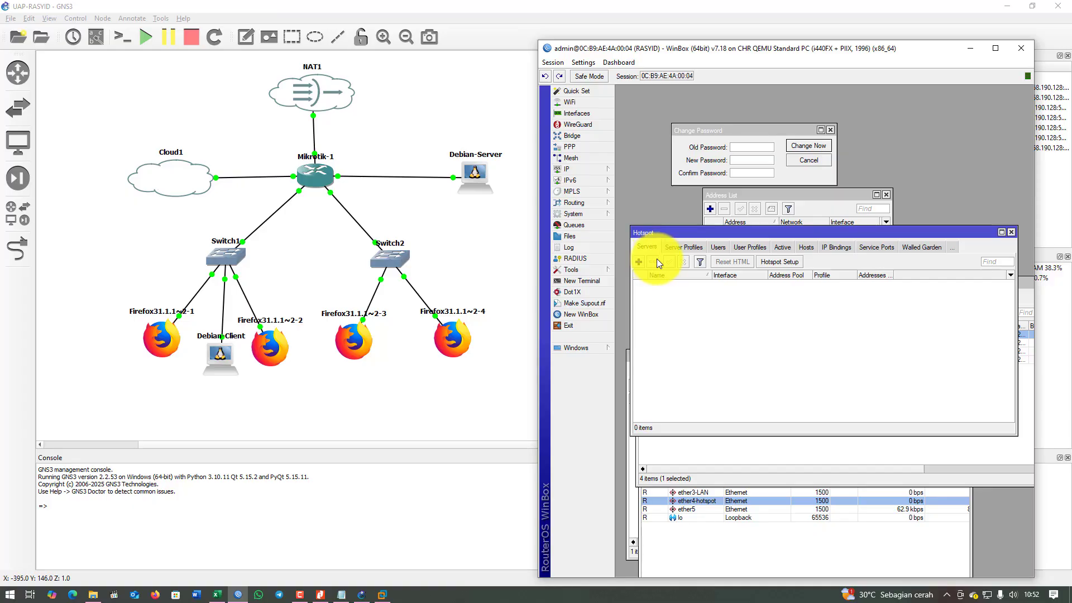
click(781, 262)
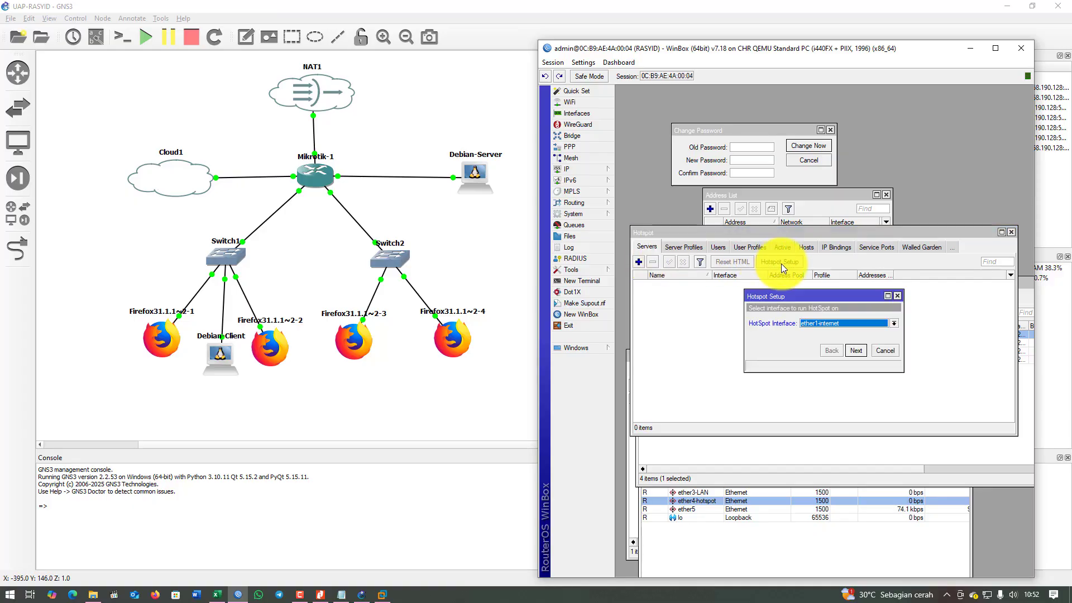
click(838, 323)
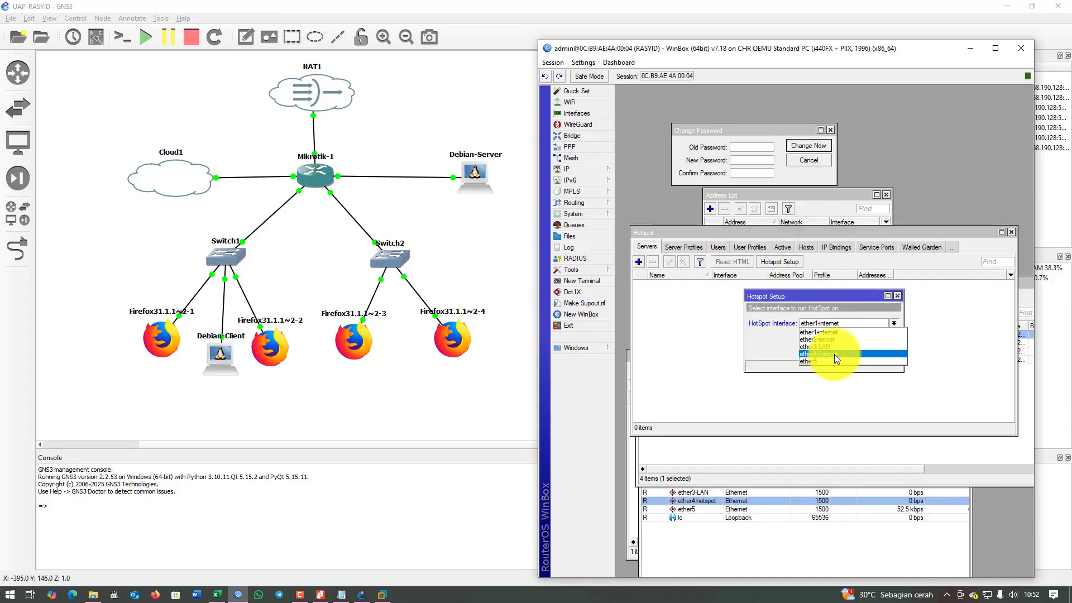
click(834, 354)
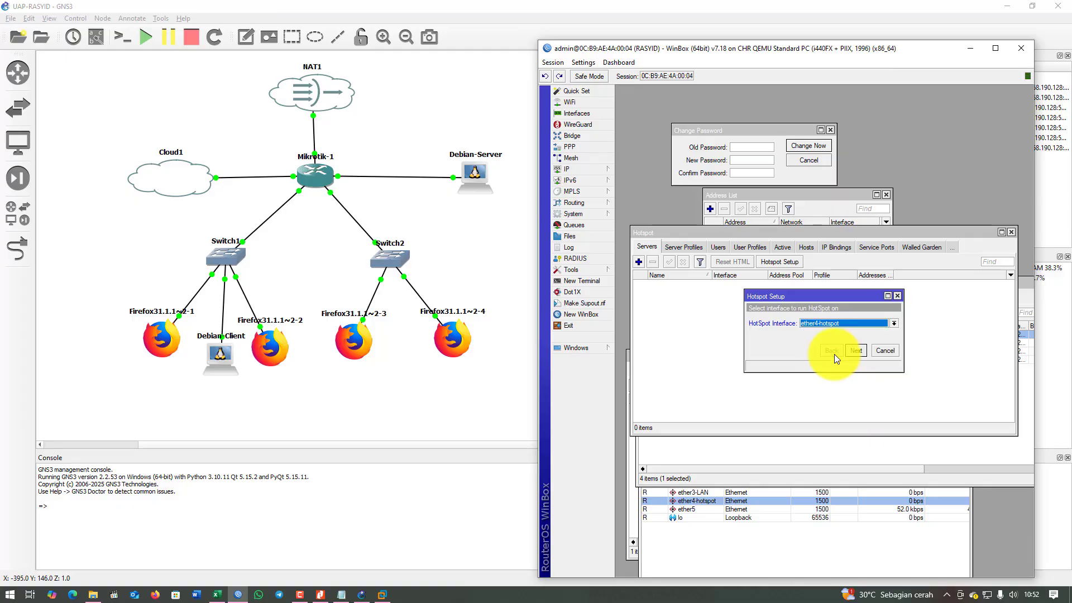
Accept 192.168.10.65/28 with masquerading, the proposed pool, no SSL certificate, default SMTP and DNS servers.
click(855, 353)
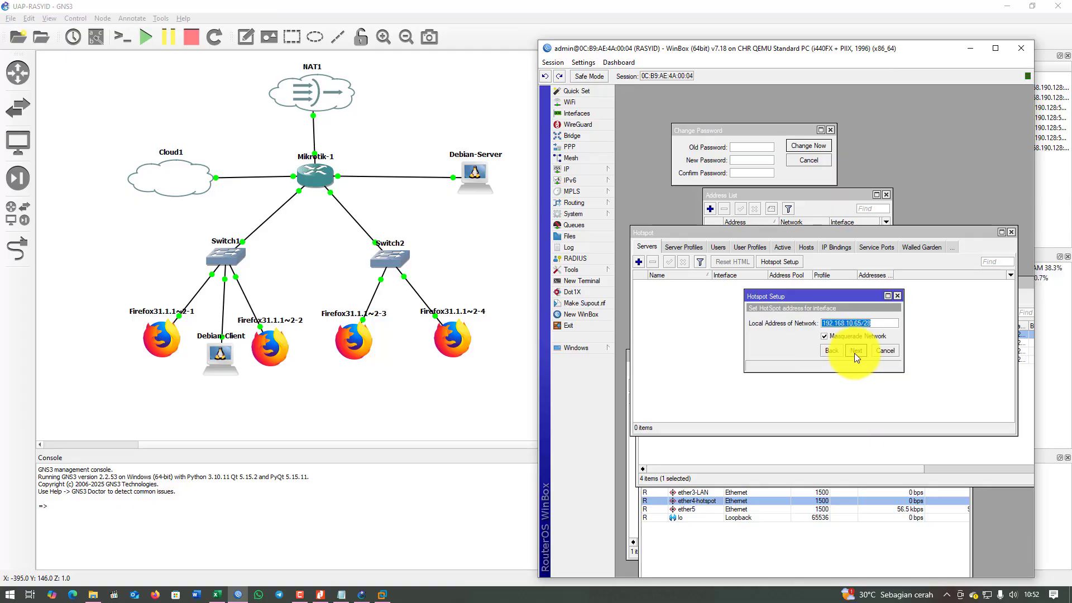
click(854, 353)
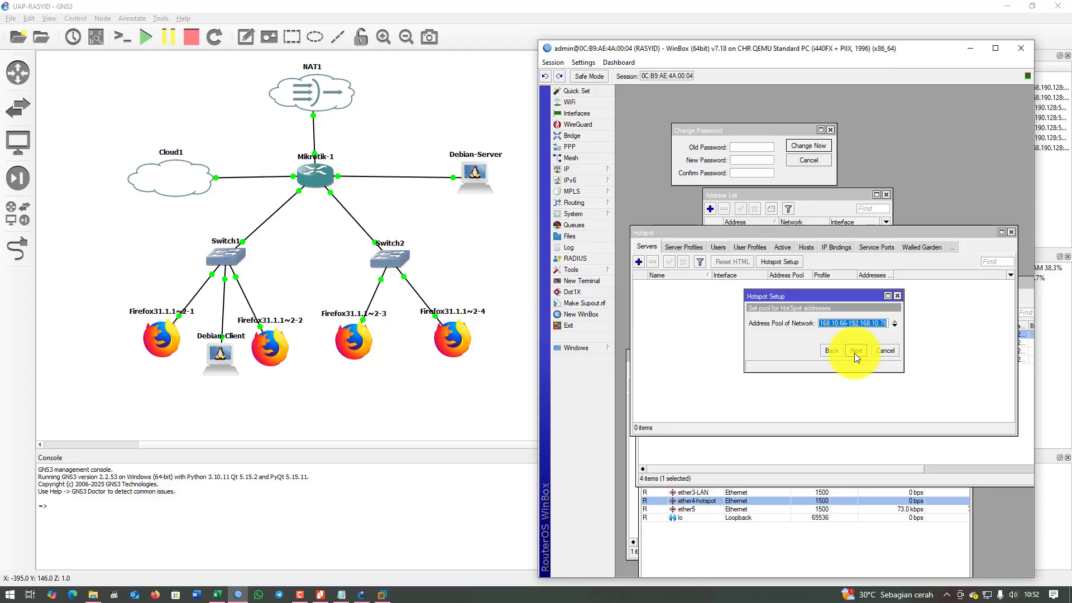
click(855, 353)
click(854, 353)
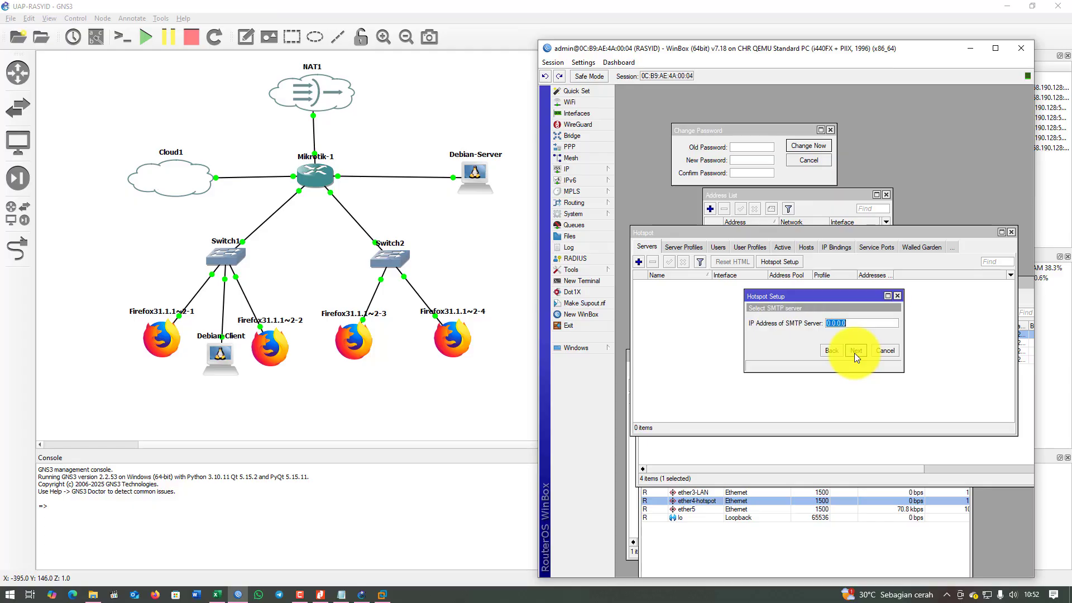
click(855, 352)
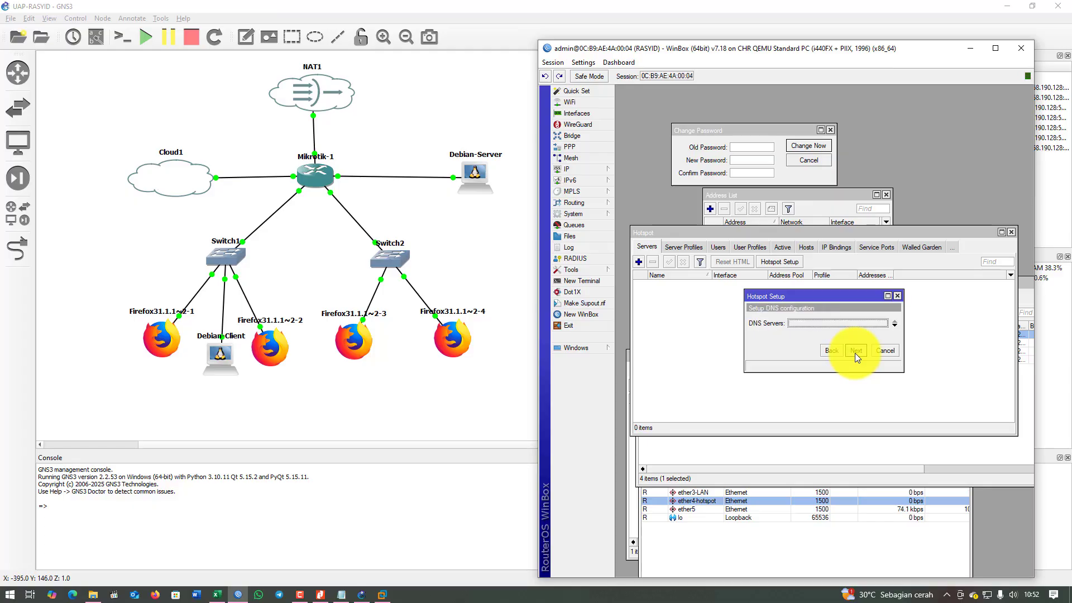
click(855, 353)
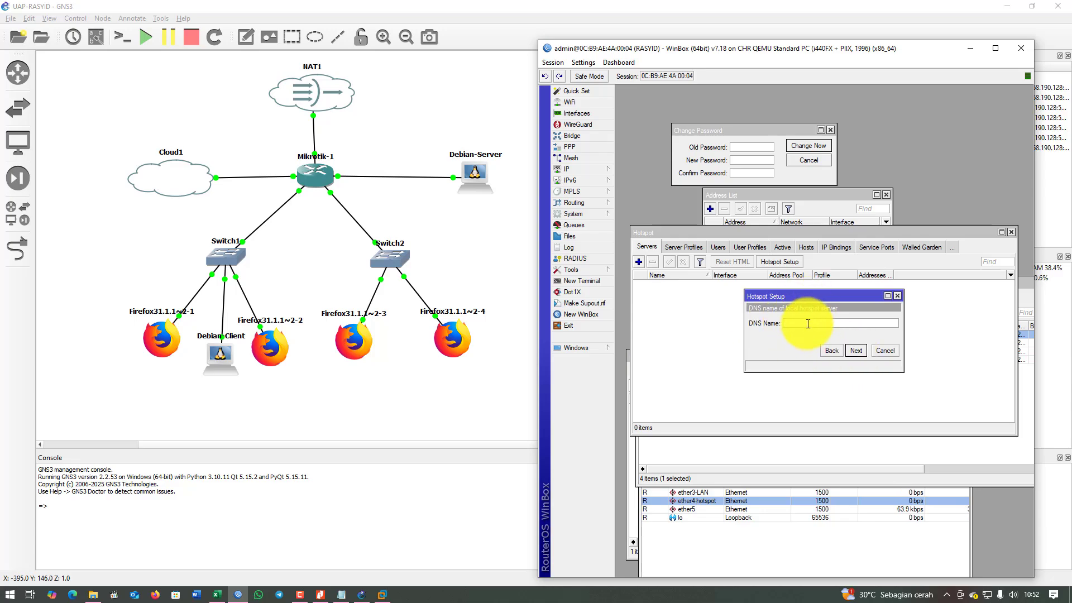
Set the hotspot DNS name to rasyid.hotspot.
text(rasyid.hotspot)
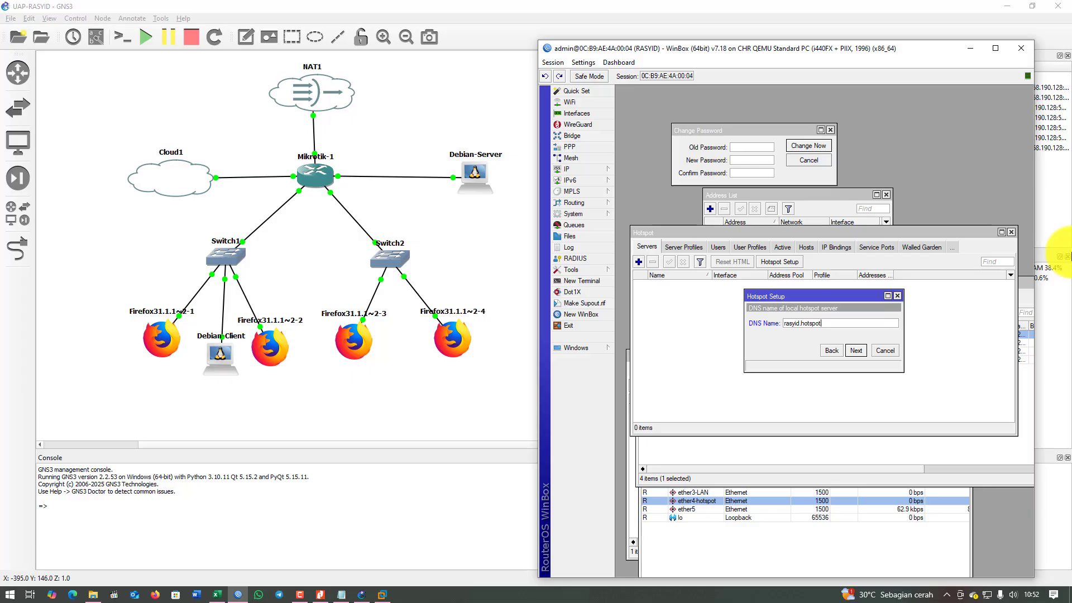
key(Left)
key(Left)
key(Left)
key(Left)
key(Left)
key(Left)
key(Left)
key(Left)
key(Left)
key(Right)
key(Right)
key(Right)
key(Right)
click(848, 350)
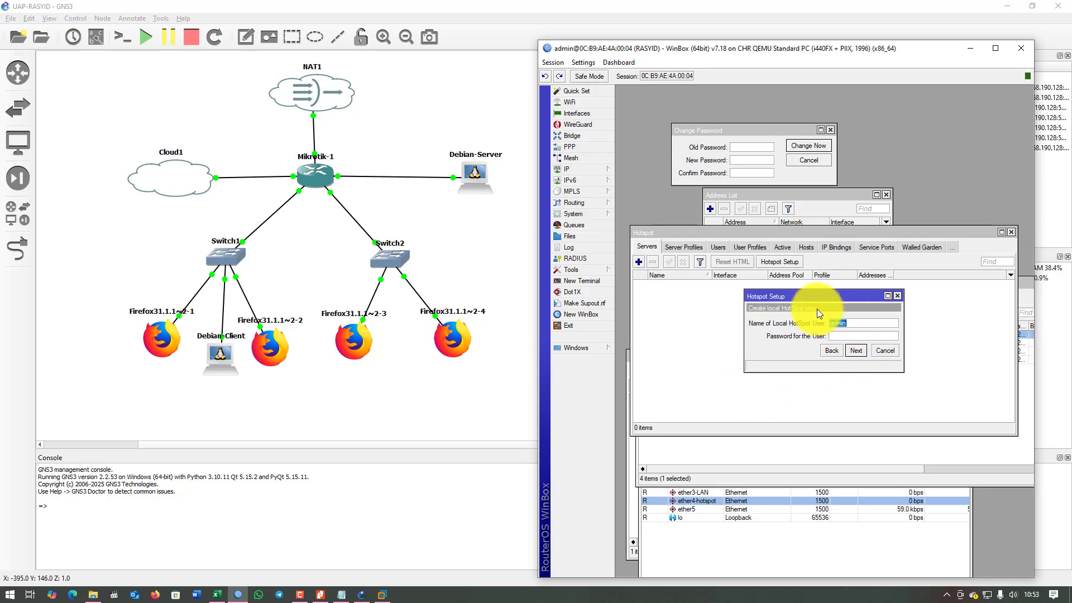
Create the local hotspot user with its password and finish the setup.
drag(828, 296, 840, 294)
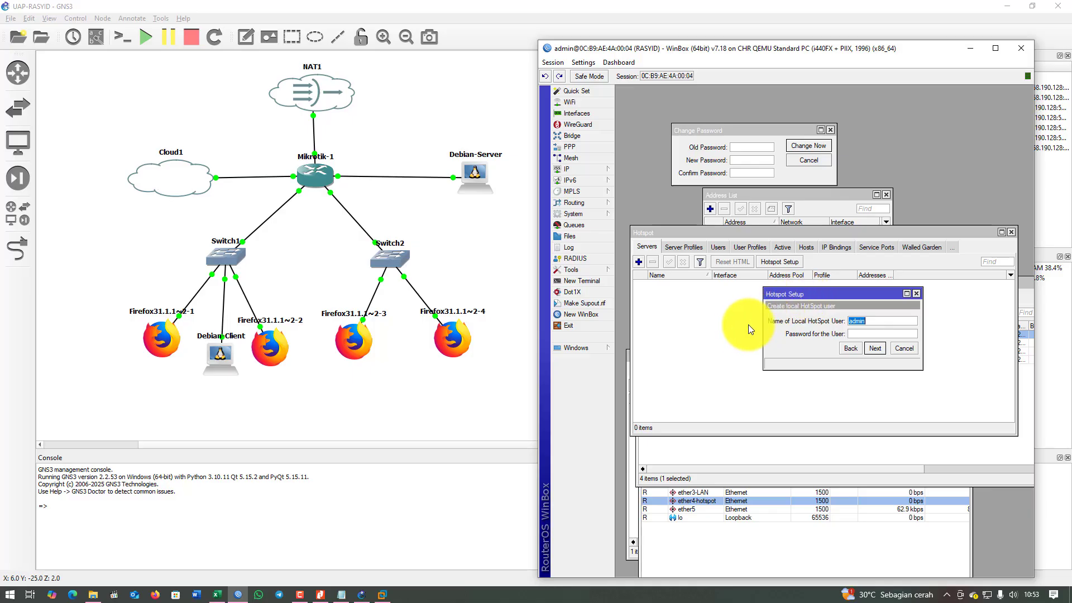
click(862, 334)
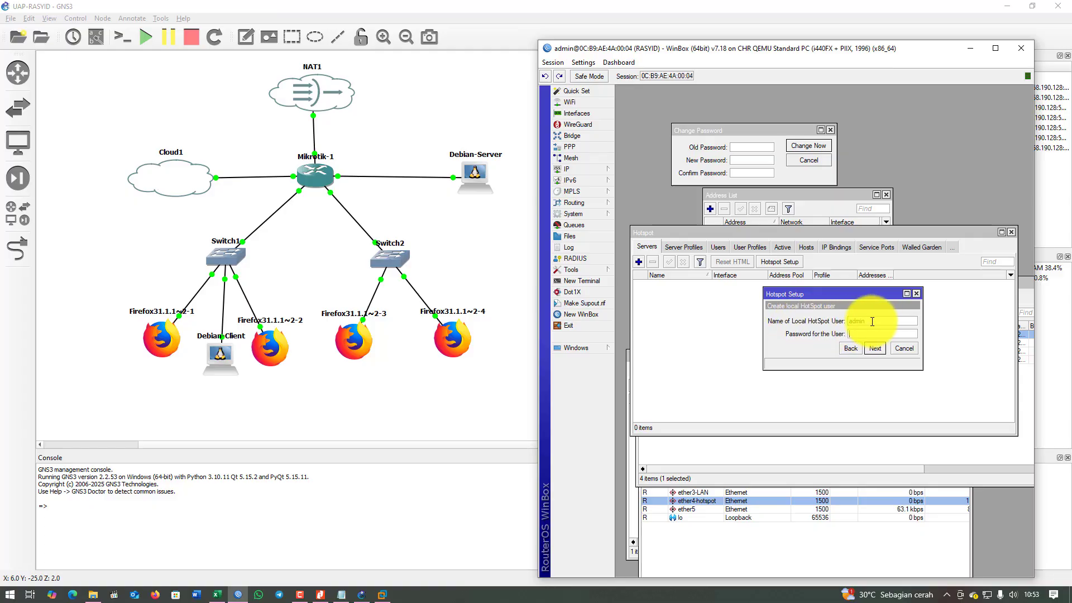
text(in)
click(879, 350)
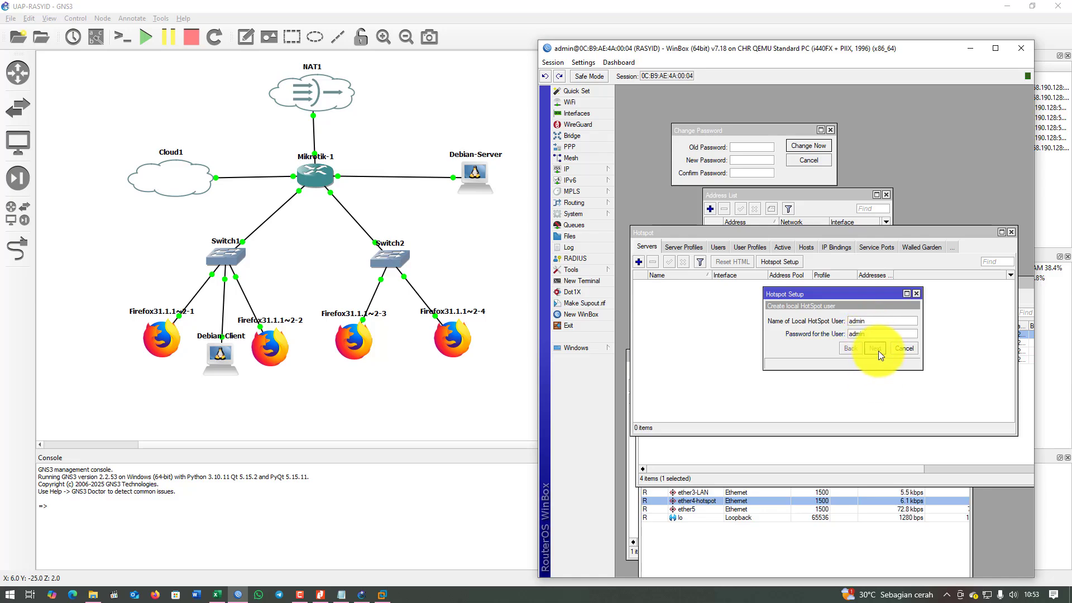
click(826, 328)
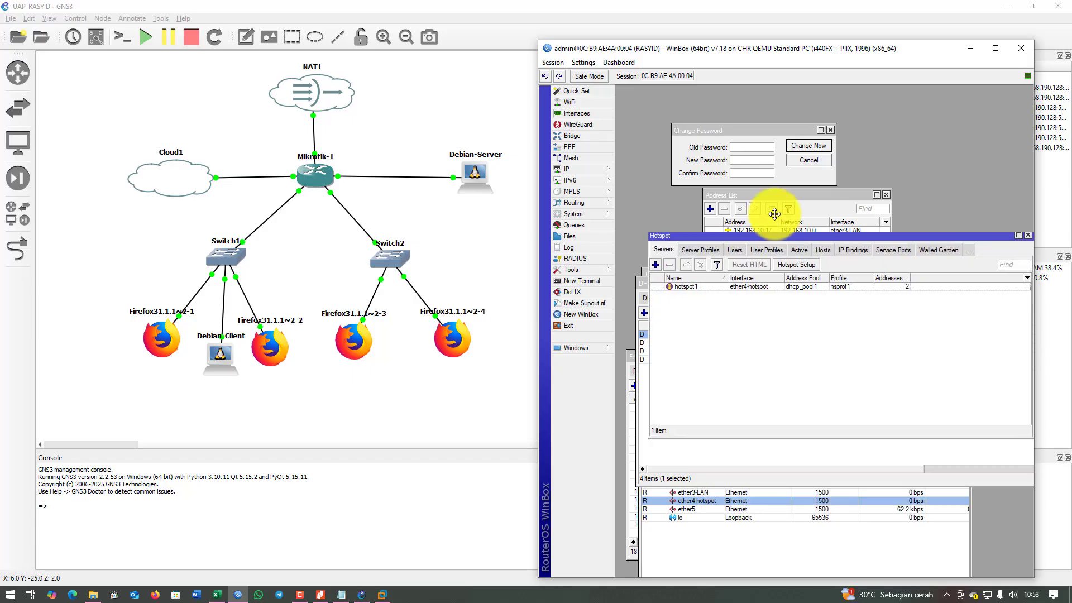
drag(730, 232, 740, 181)
drag(866, 48, 779, 35)
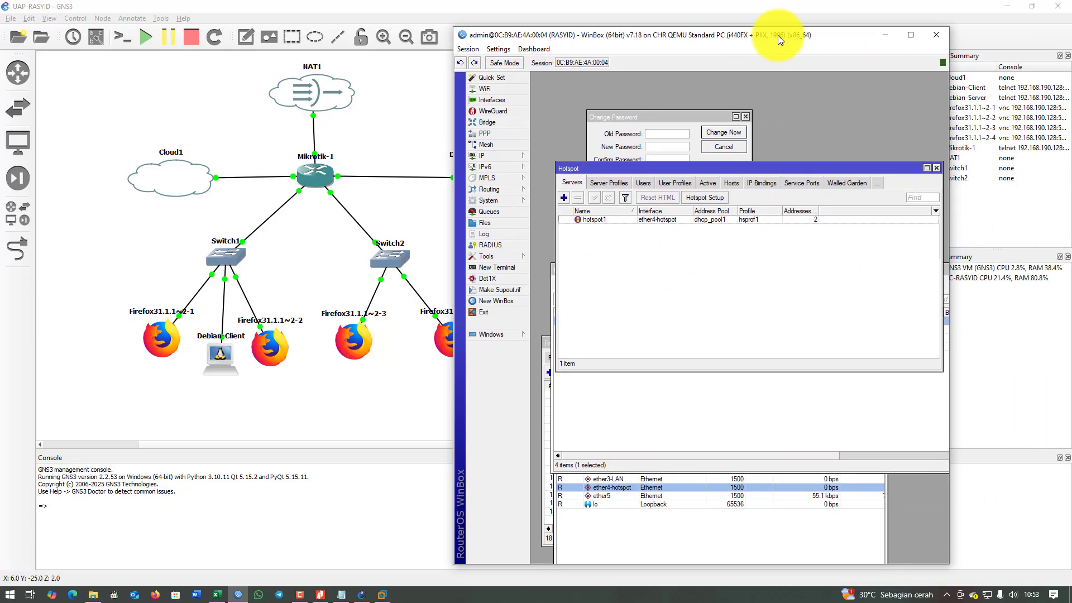
click(341, 595)
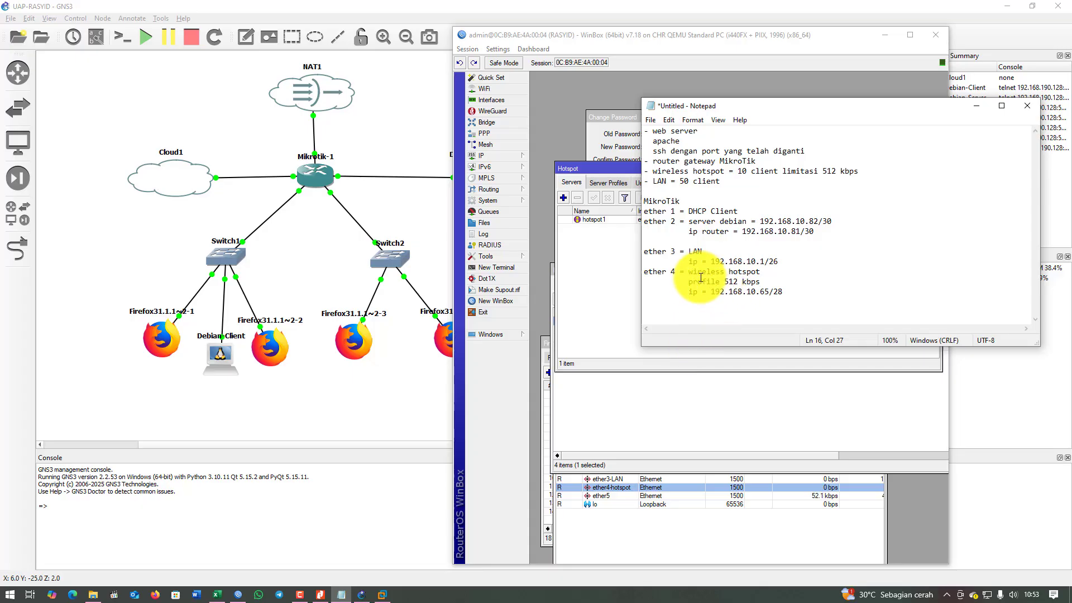
drag(692, 283, 761, 282)
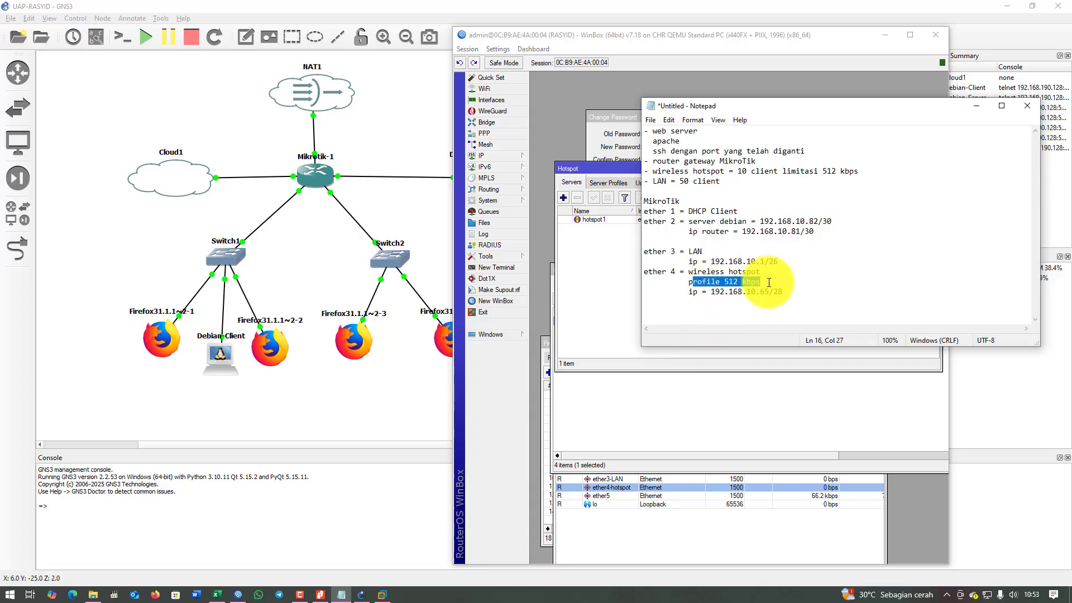
click(637, 34)
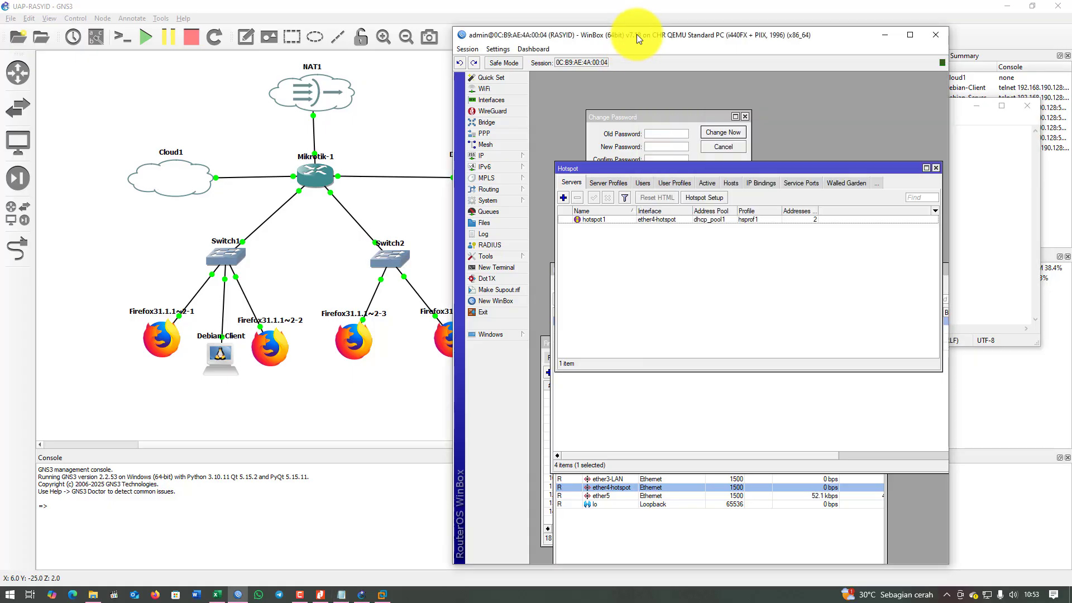
Add a new hotspot user profile named Limitasi 512 K.
click(682, 185)
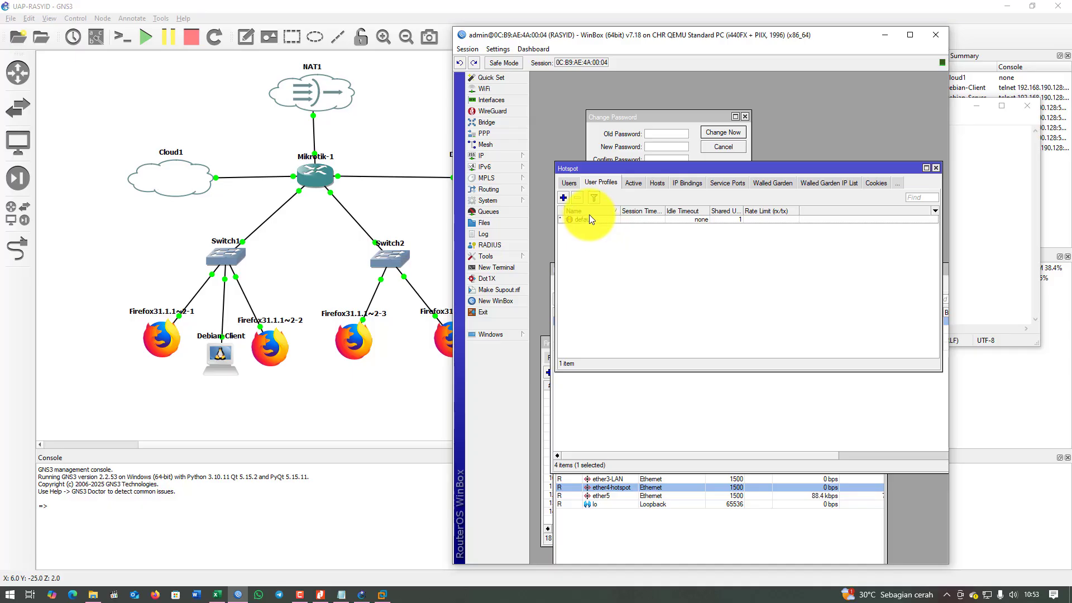
click(563, 198)
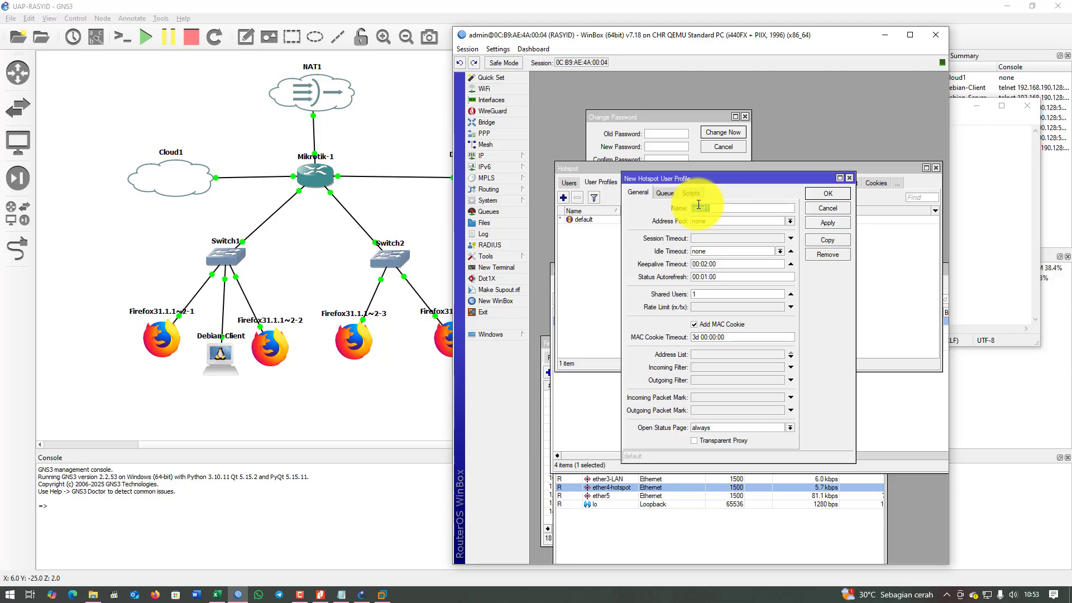
text(Uimit)
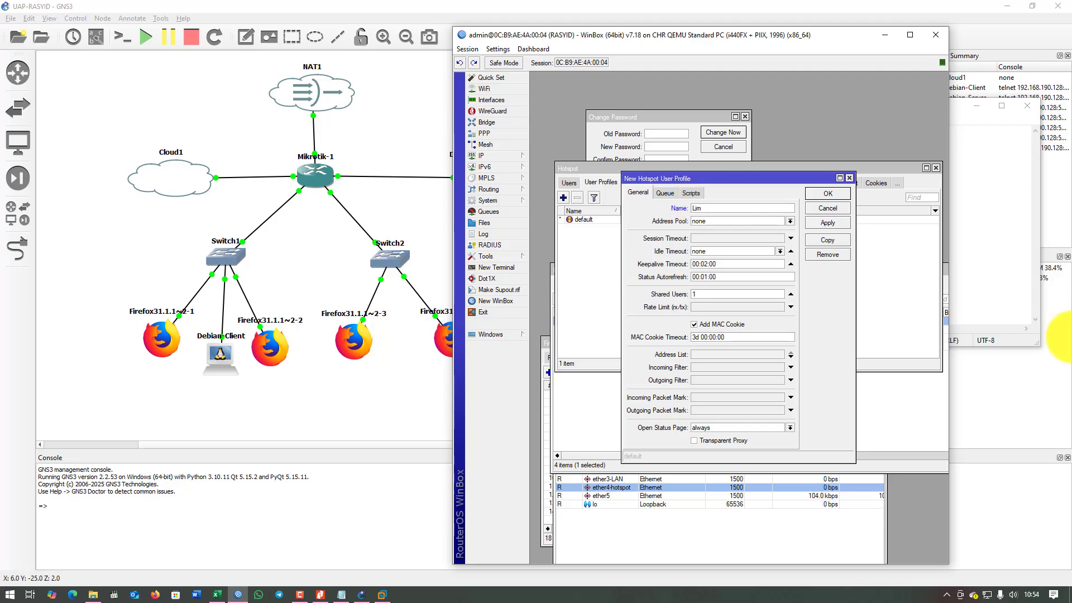
text(512 K)
Give the profile 10 shared users and a 512k/512k rate limit, then save it.
click(715, 293)
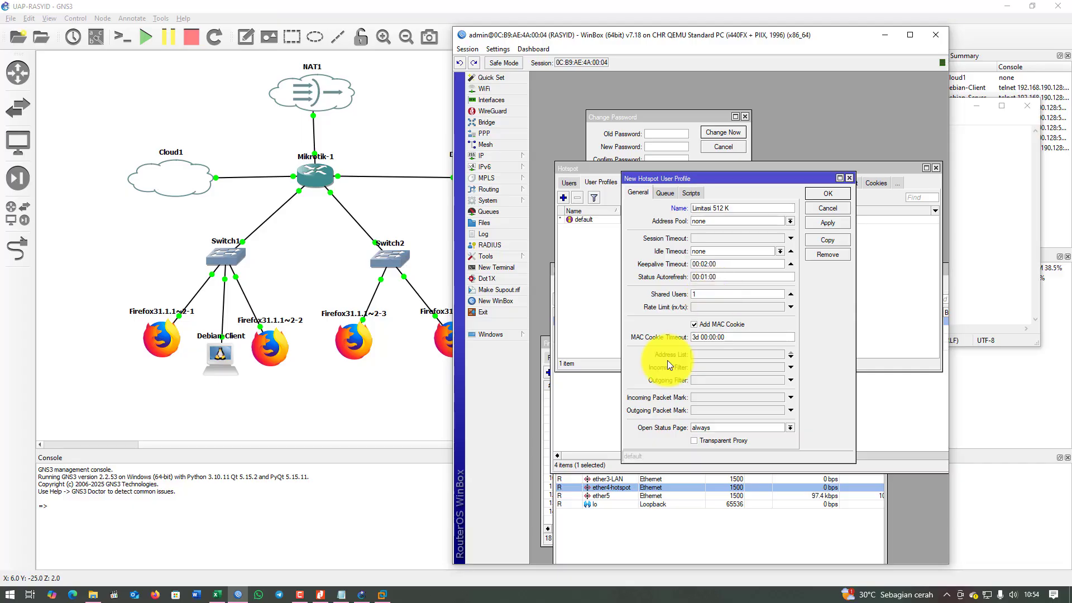
click(321, 595)
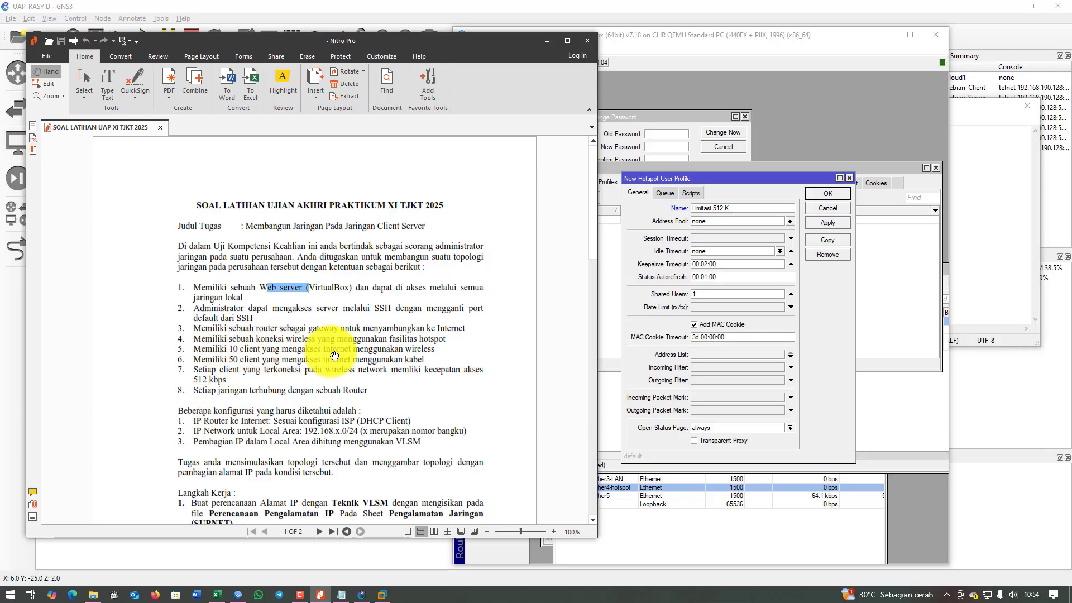
click(545, 42)
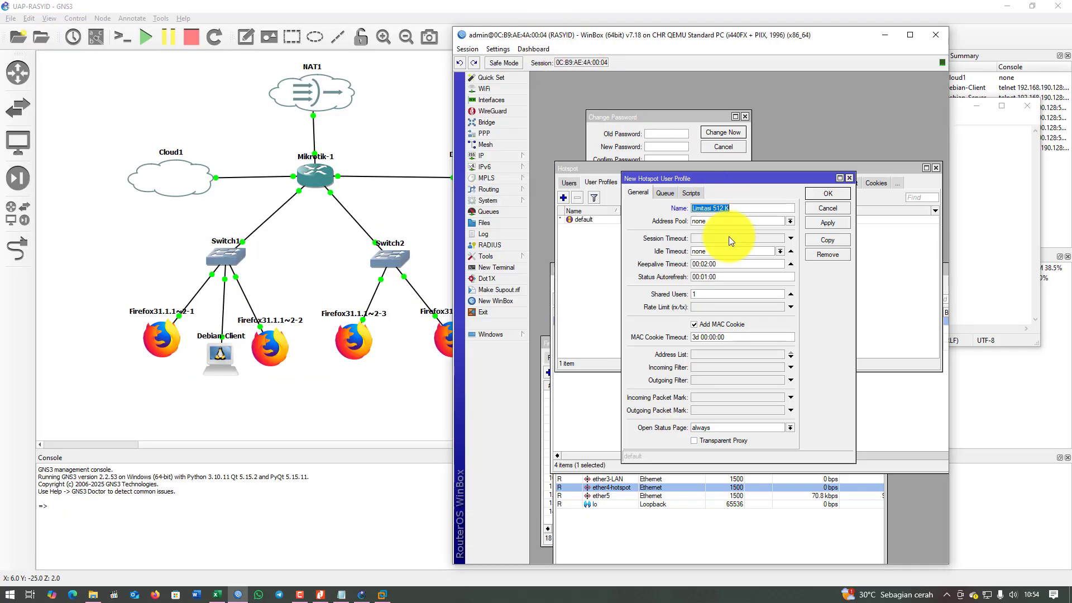
click(712, 295)
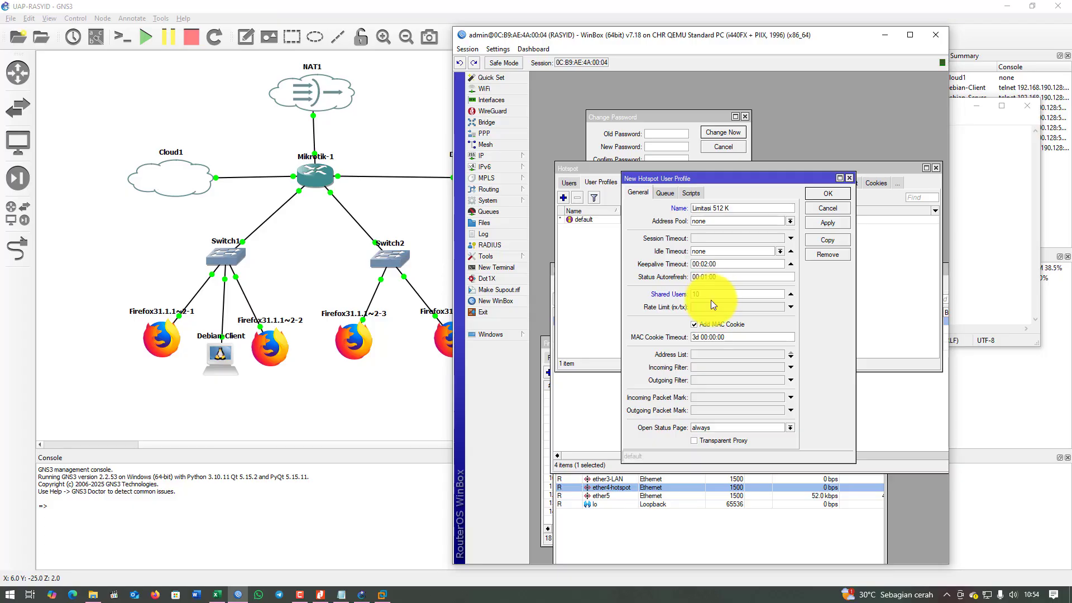
click(710, 308)
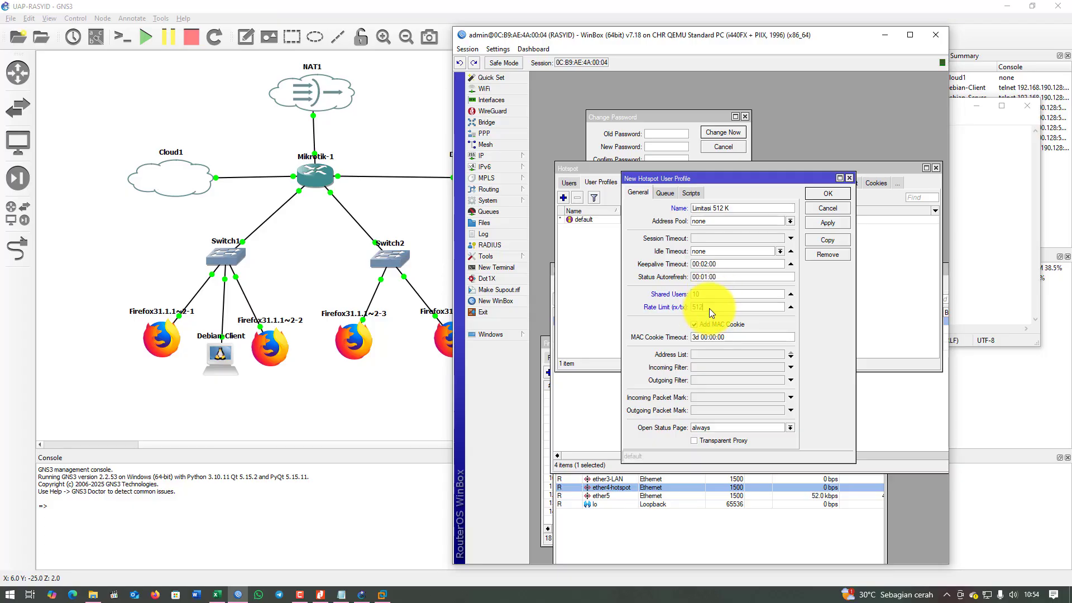
text(512k/512k)
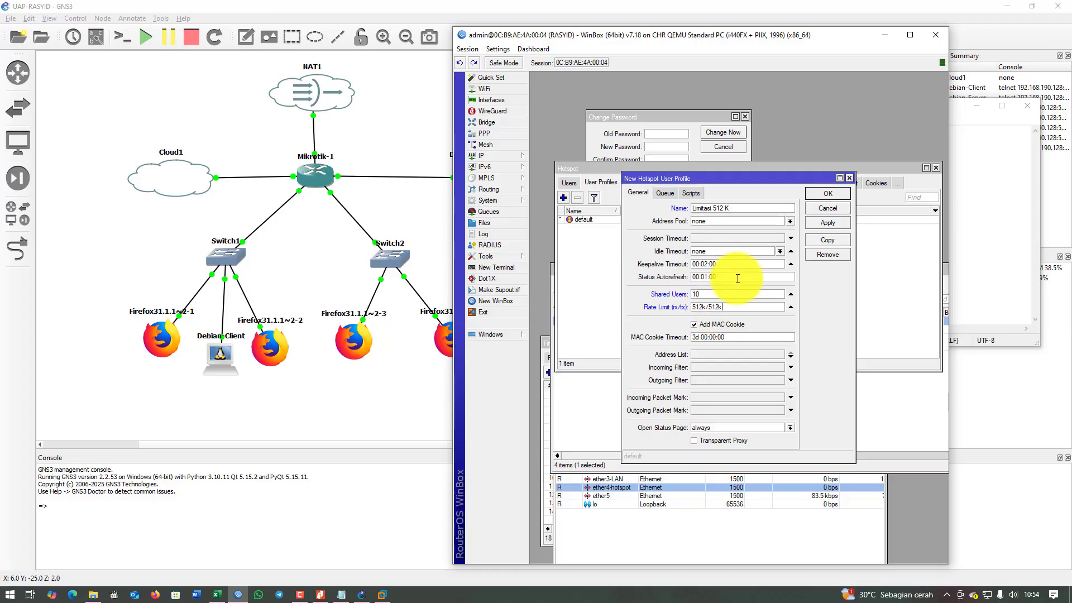
click(827, 223)
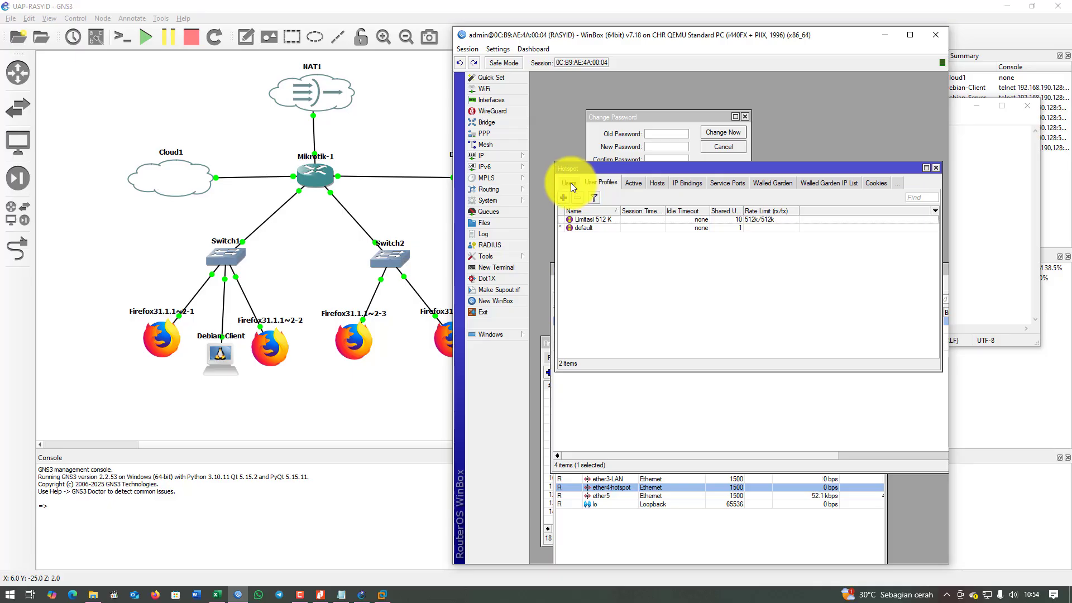
Add hotspot user siswa1 with a password and the Limitasi 512 K profile.
click(571, 184)
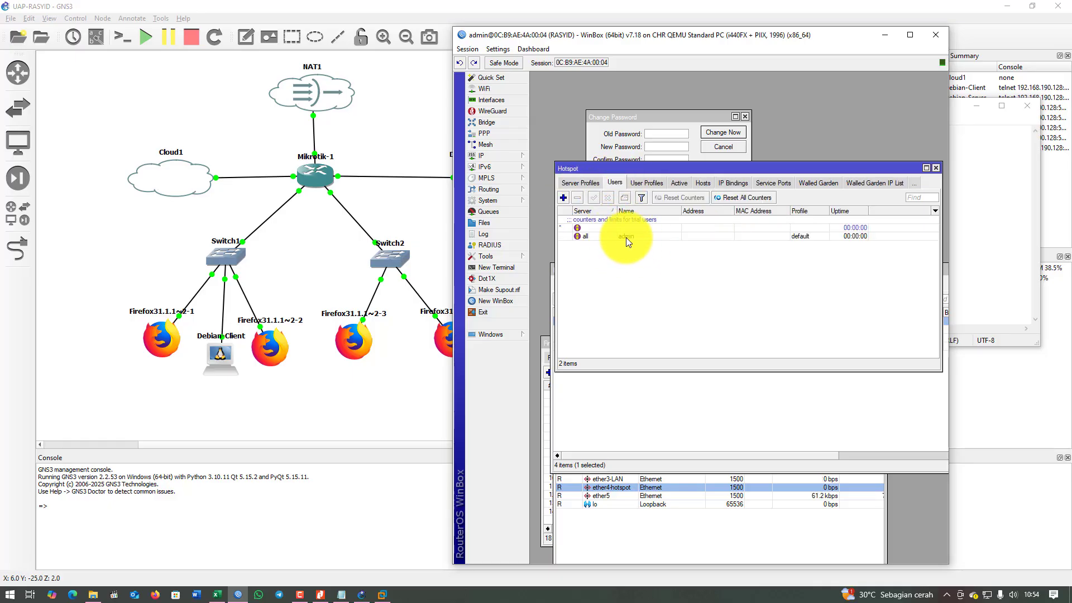
click(563, 199)
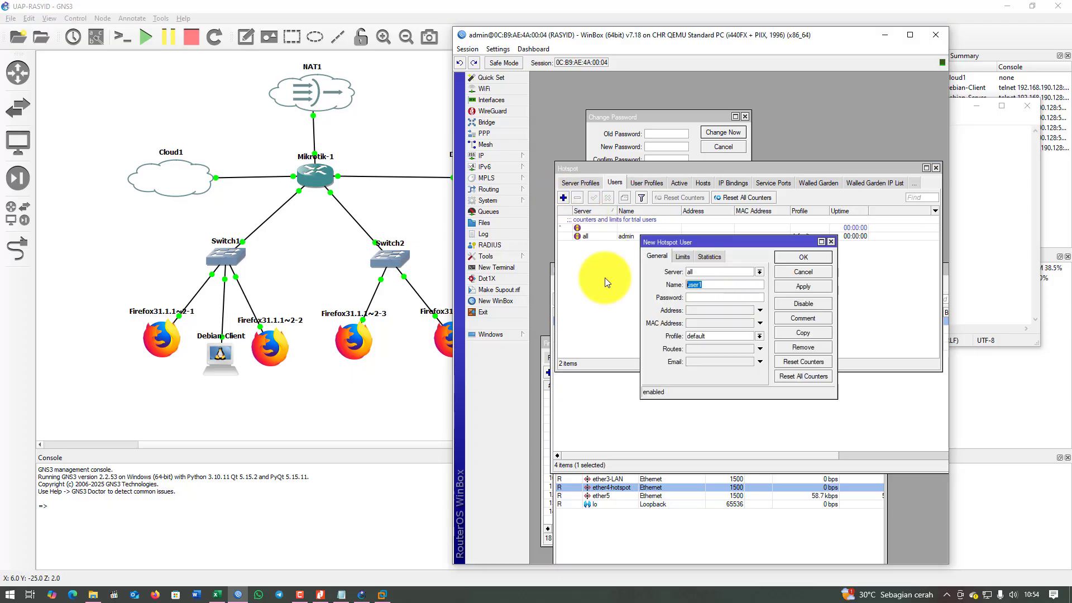
text(siswa1)
click(695, 297)
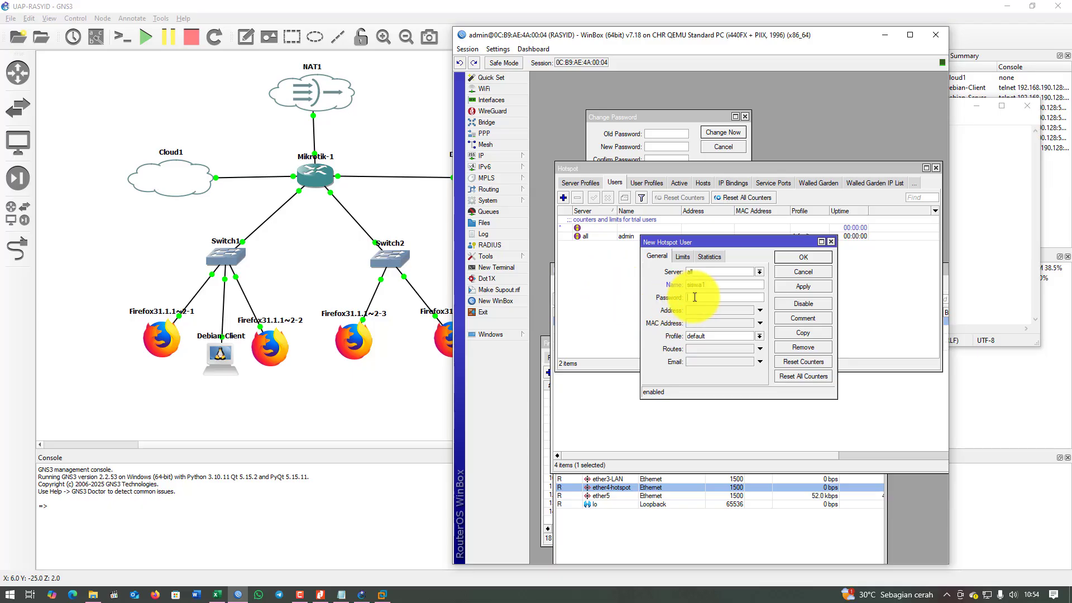
text(1)
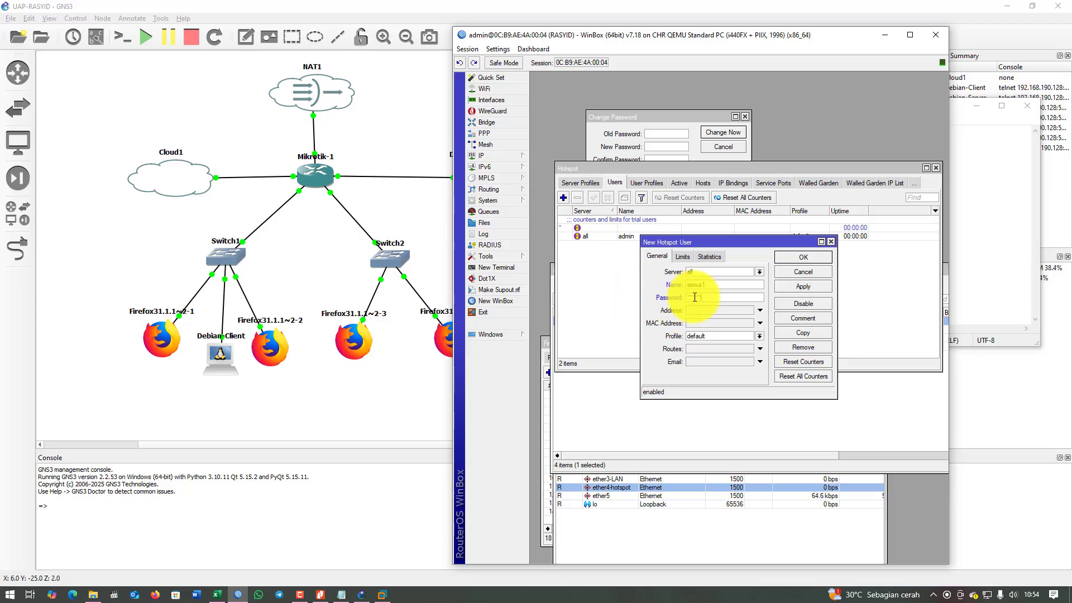
click(722, 336)
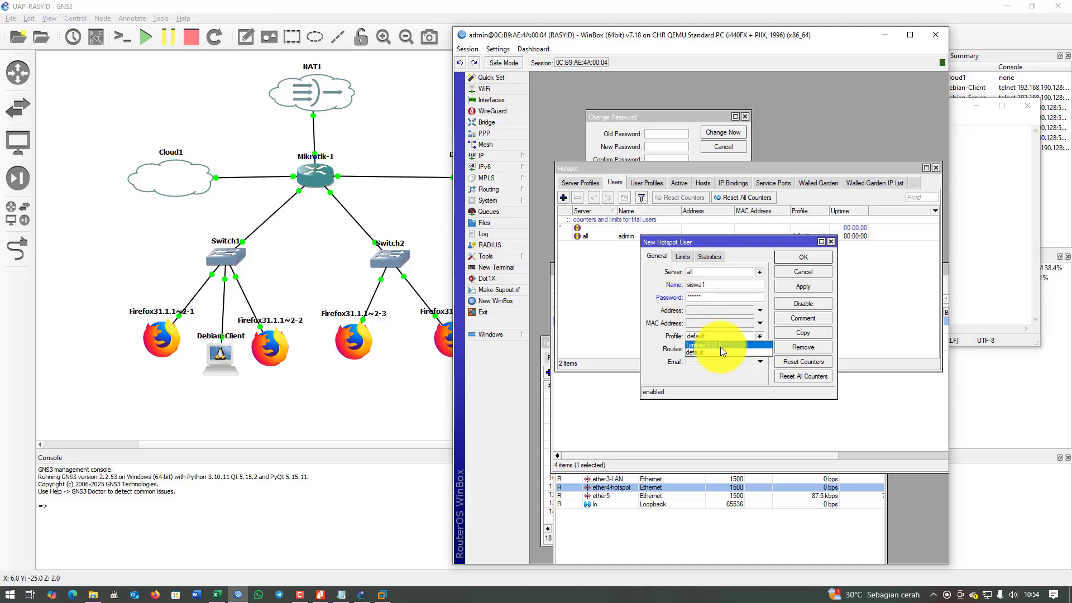
click(720, 345)
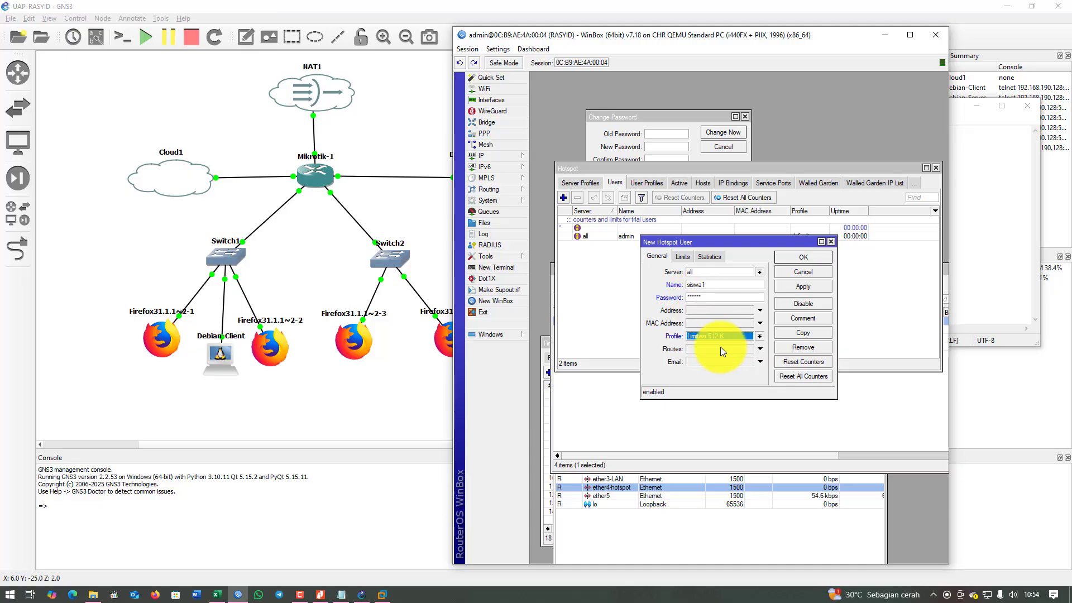
click(503, 50)
click(511, 72)
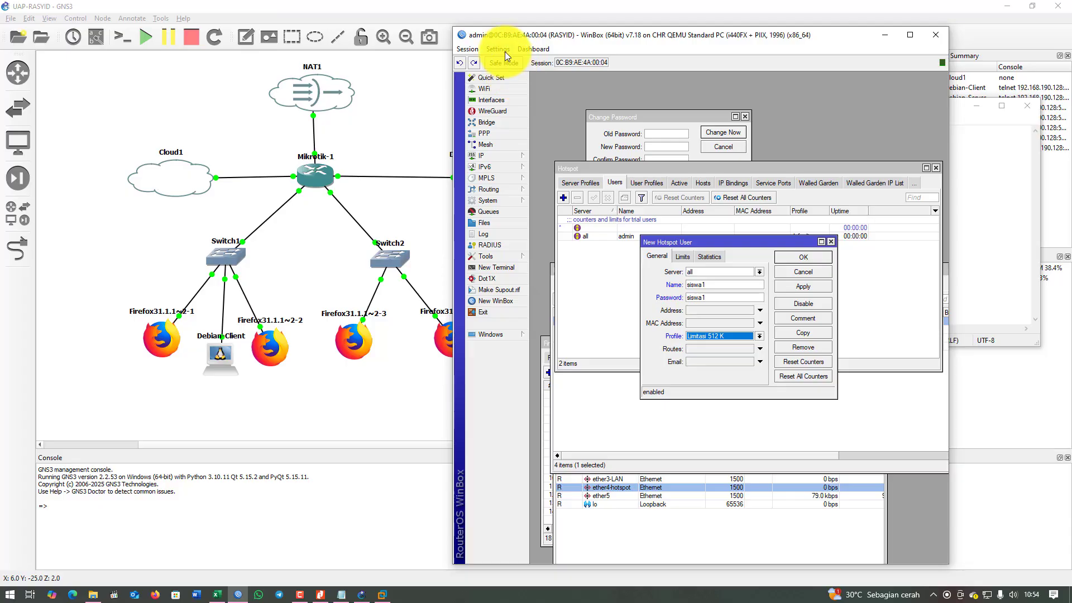
click(505, 50)
click(505, 74)
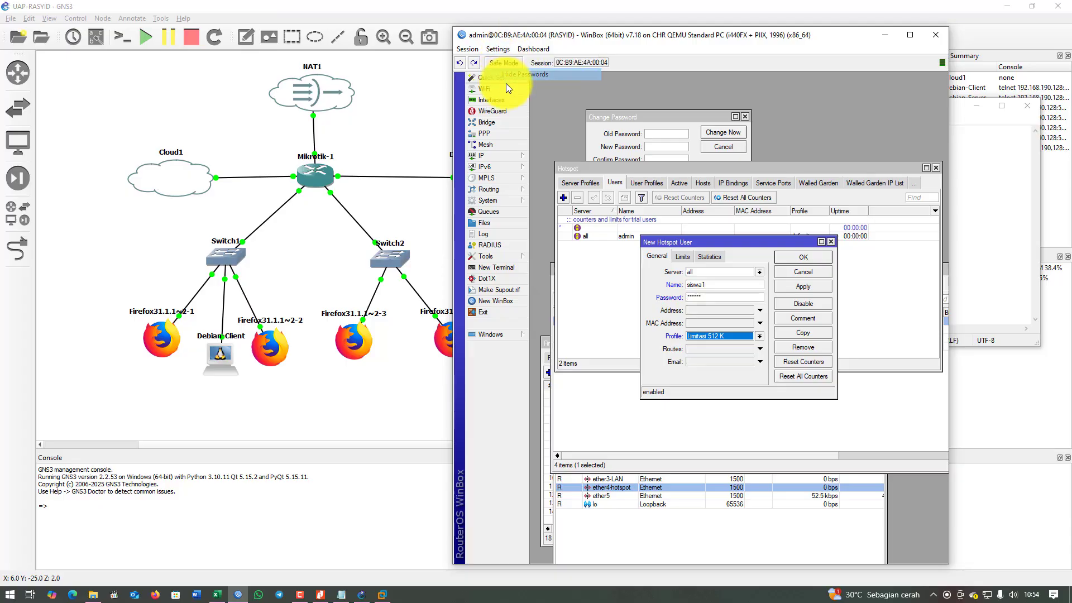
click(799, 285)
click(802, 256)
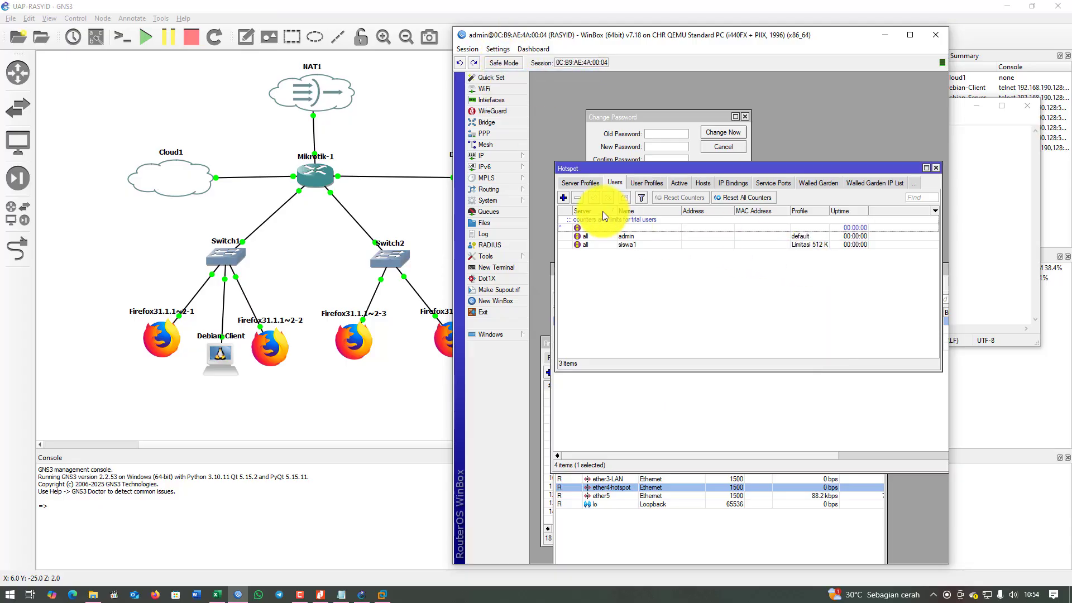
Add hotspot user siswa2, also assigned the Limitasi 512 K profile.
click(563, 197)
key(Tab)
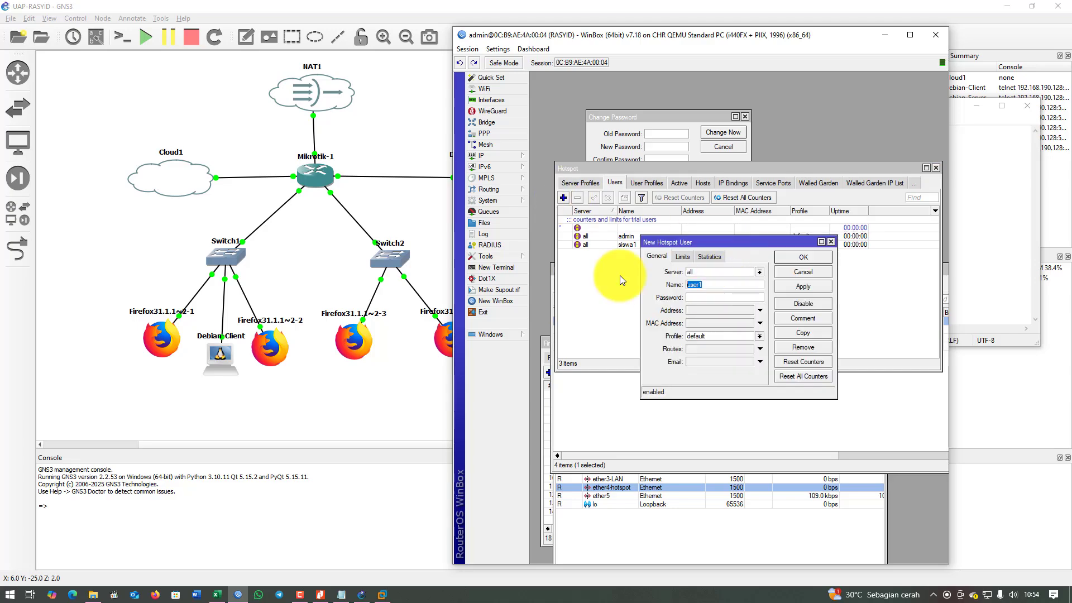
text(siswa2)
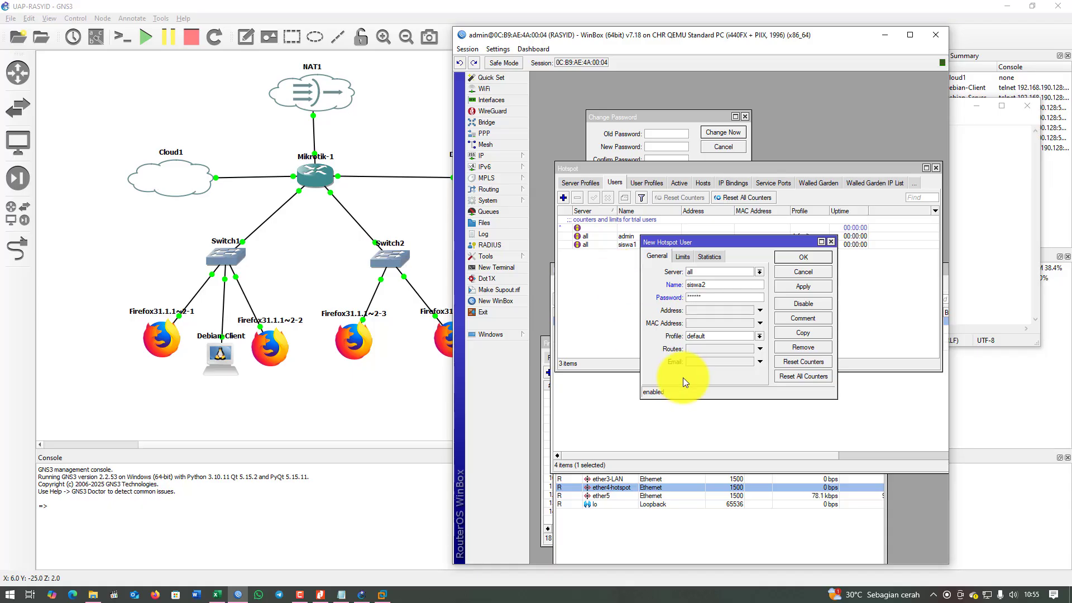
click(746, 336)
click(738, 345)
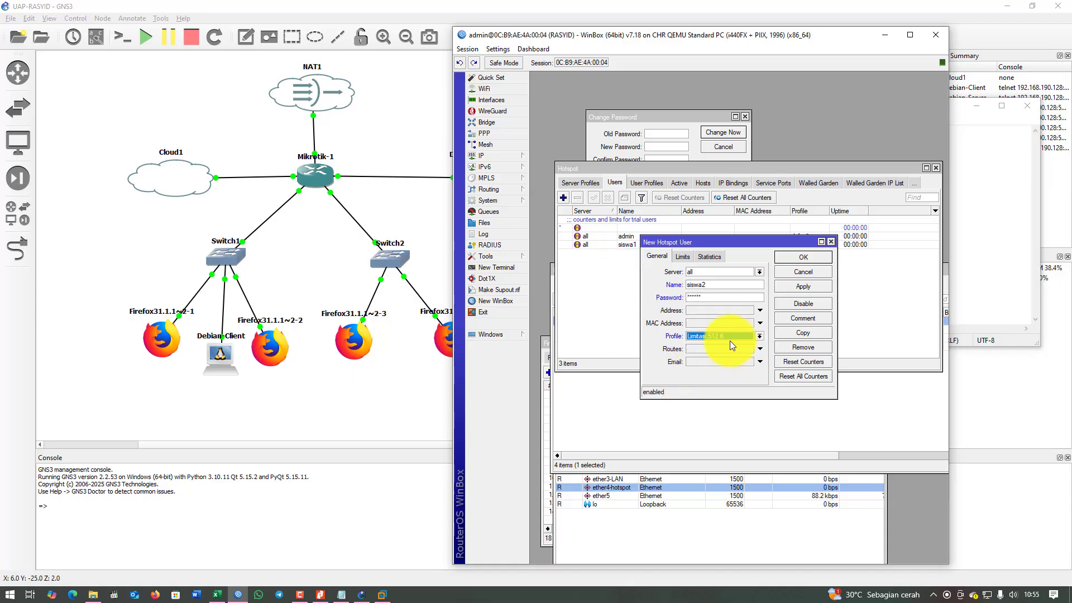
click(808, 286)
click(804, 257)
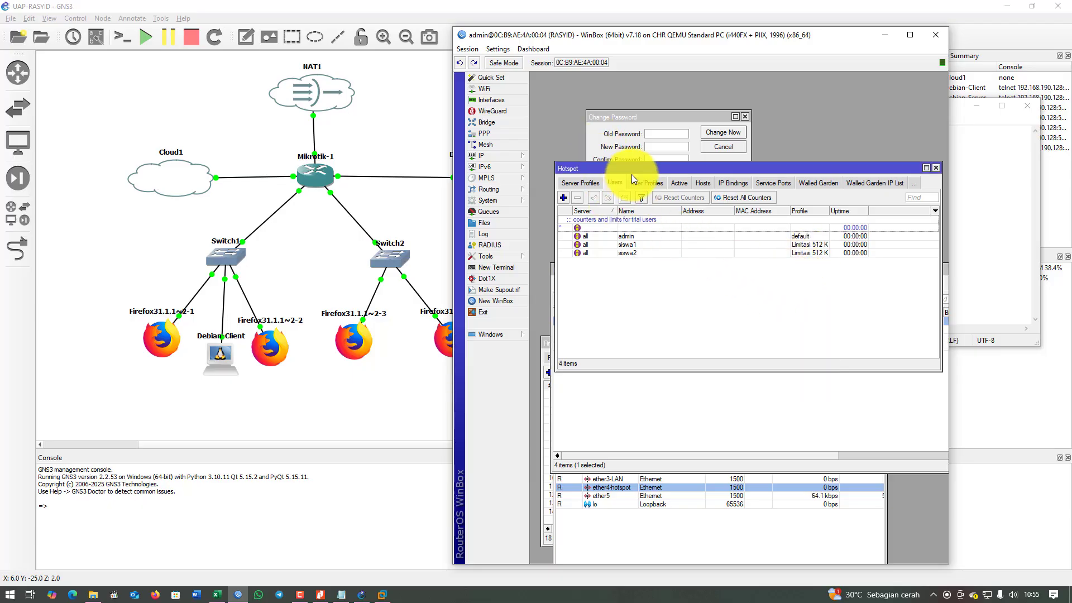
Review the service and MikroTik interface lines in the notes, then minimize Notepad and WinBox.
click(986, 226)
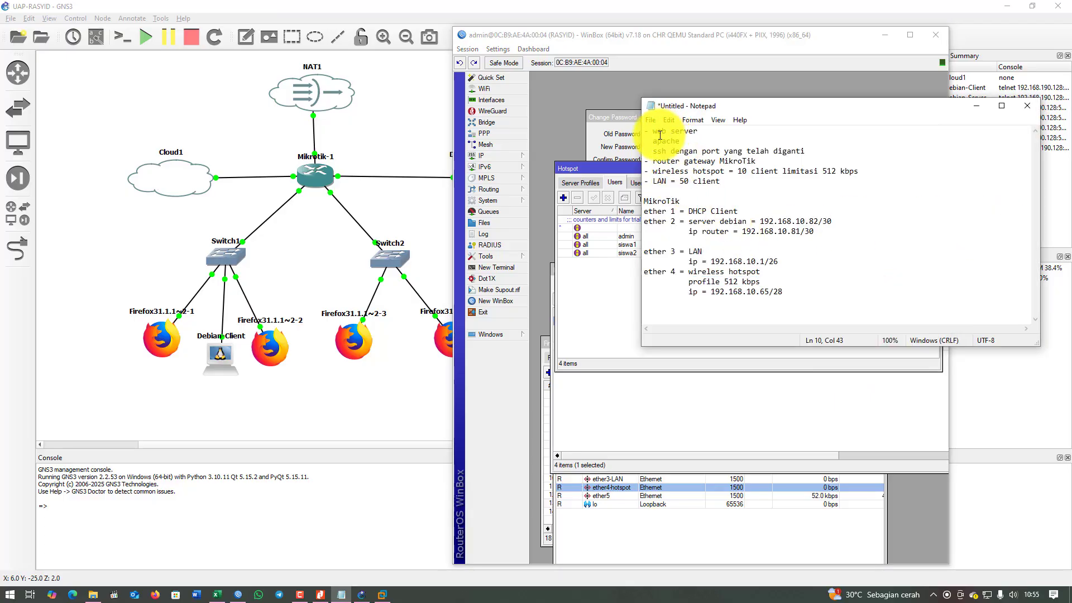
drag(654, 130, 771, 184)
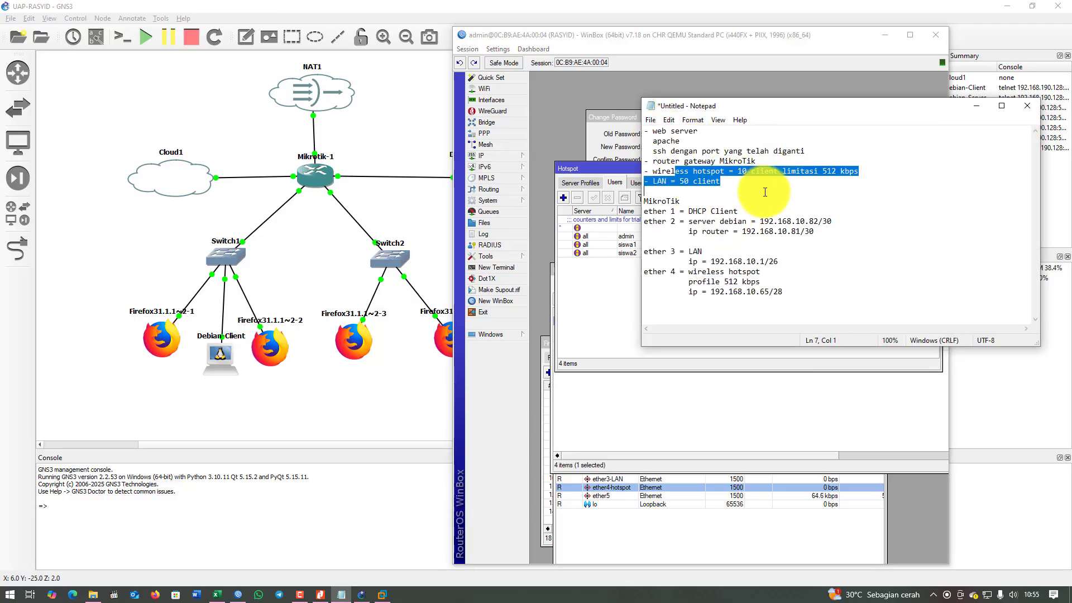
drag(707, 211, 738, 340)
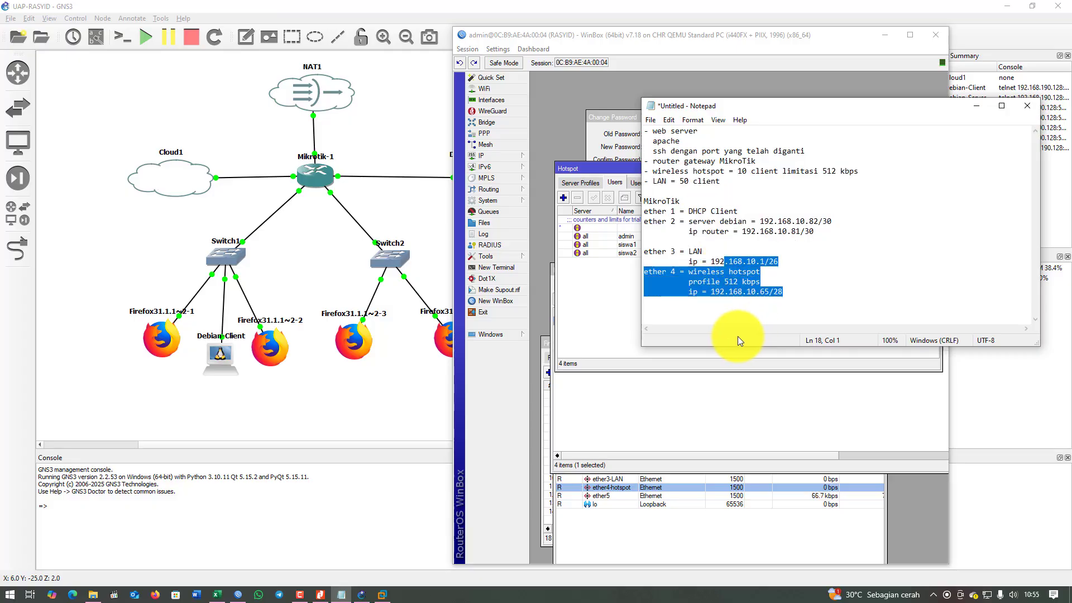
click(974, 107)
click(893, 33)
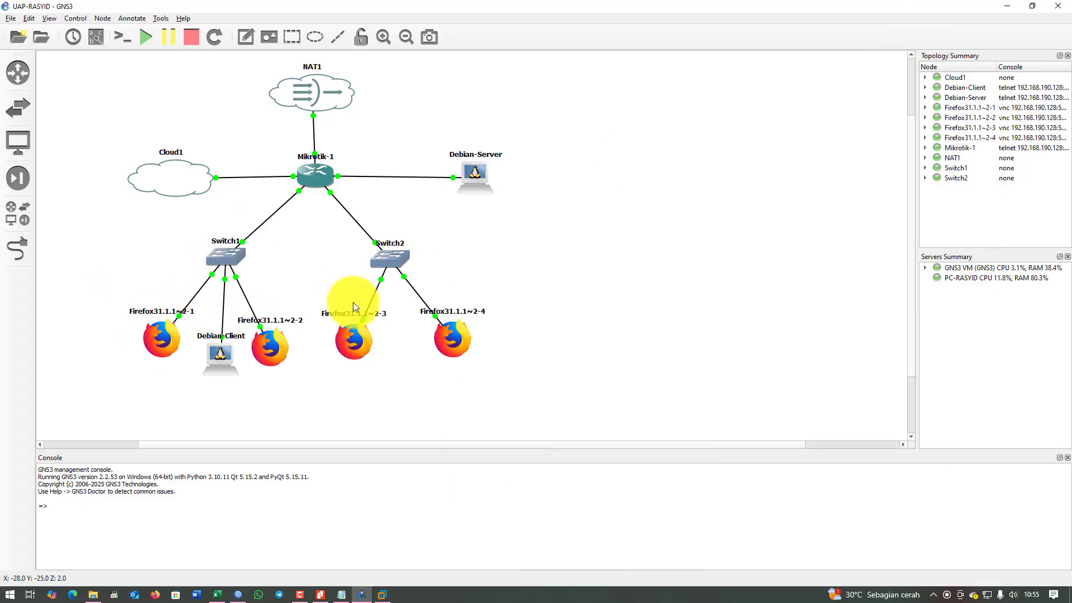
Open the console of client Firefox31.1.1~2-1.
right_click(167, 338)
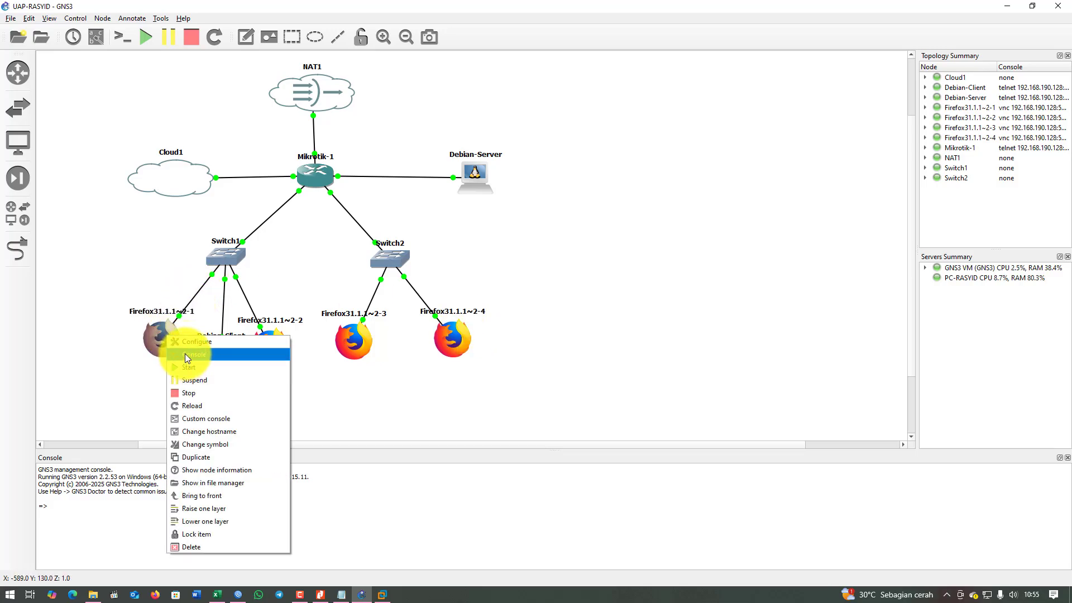
click(186, 354)
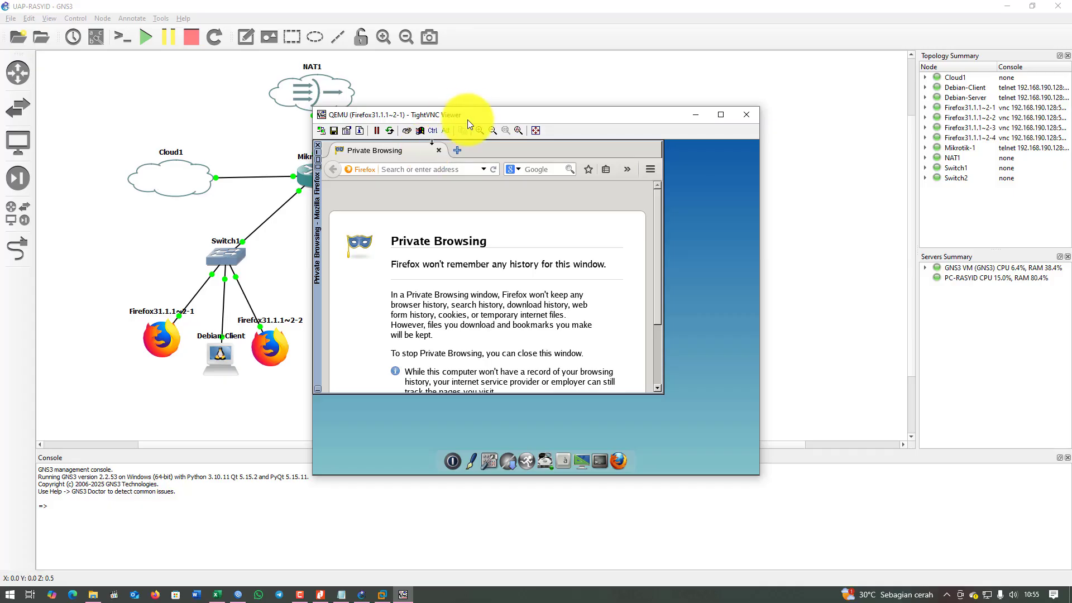
drag(467, 119, 585, 105)
Load detik.com in the client's Firefox and enlarge the viewer window.
click(522, 156)
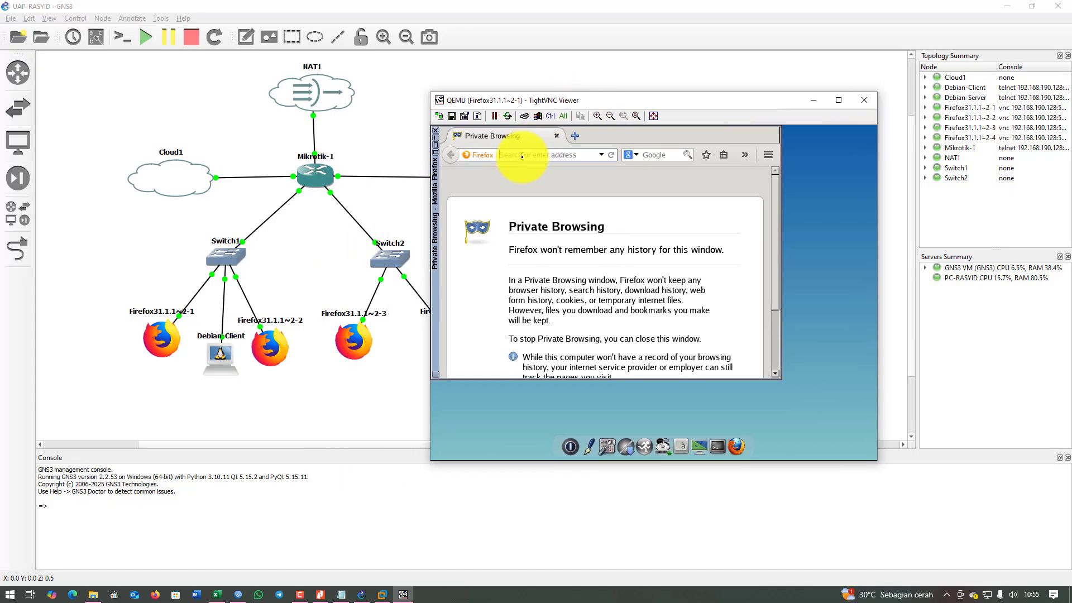
text(detik.com)
key(Return)
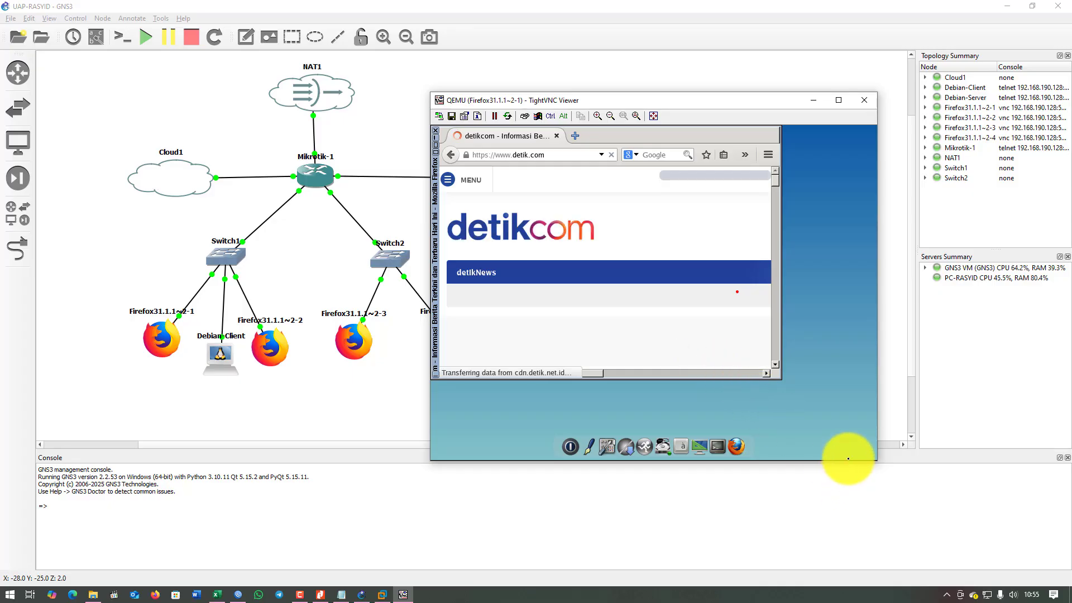
drag(843, 459, 837, 536)
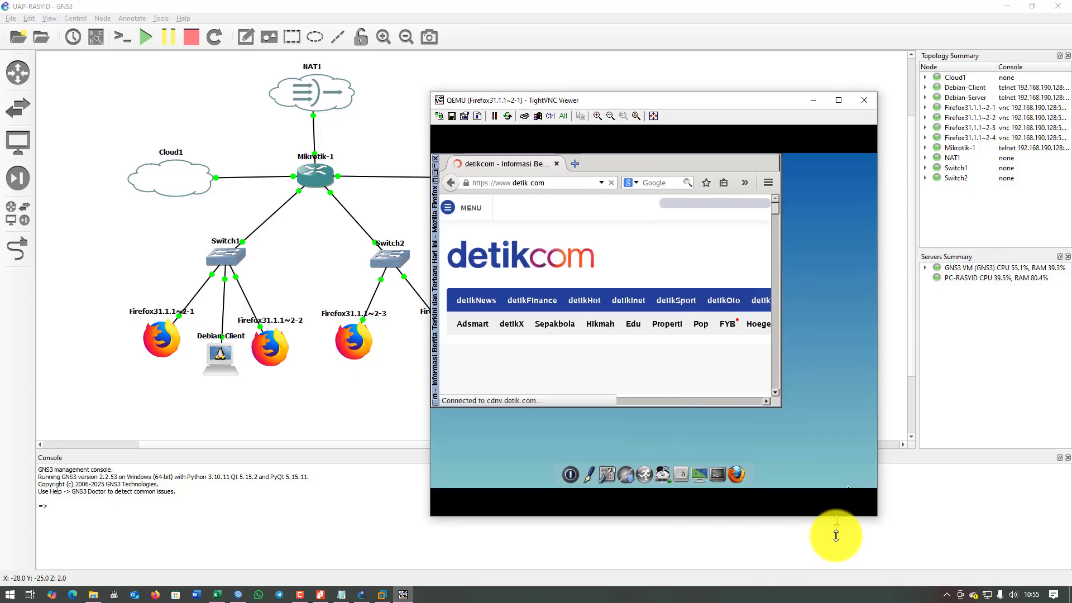
drag(616, 102, 703, 68)
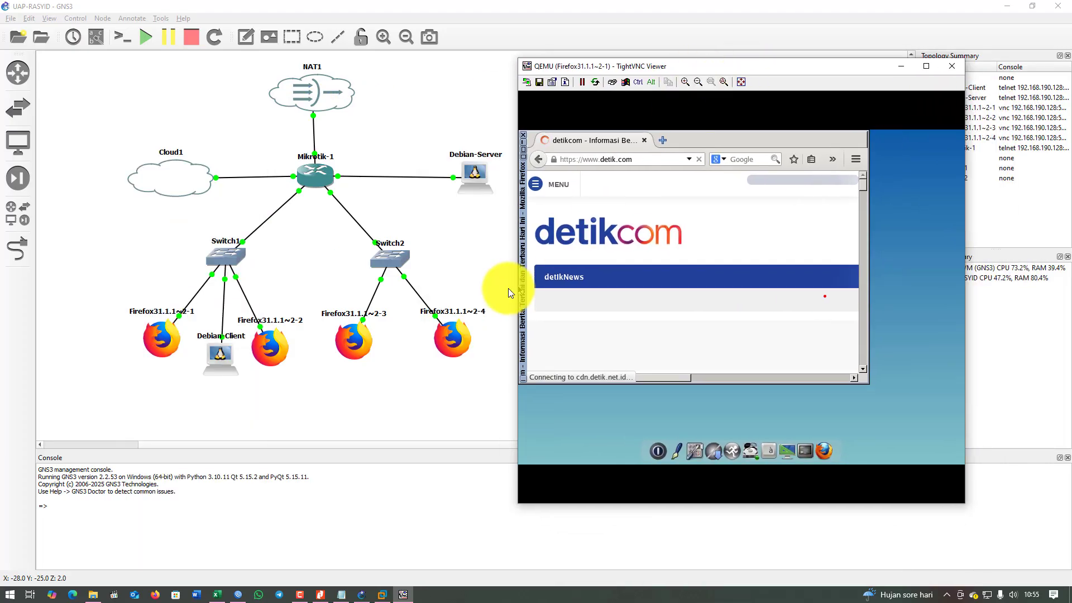
Open the Firefox31.1.1~2-4 console and browse to detik.com, reaching the hotspot login page.
right_click(444, 334)
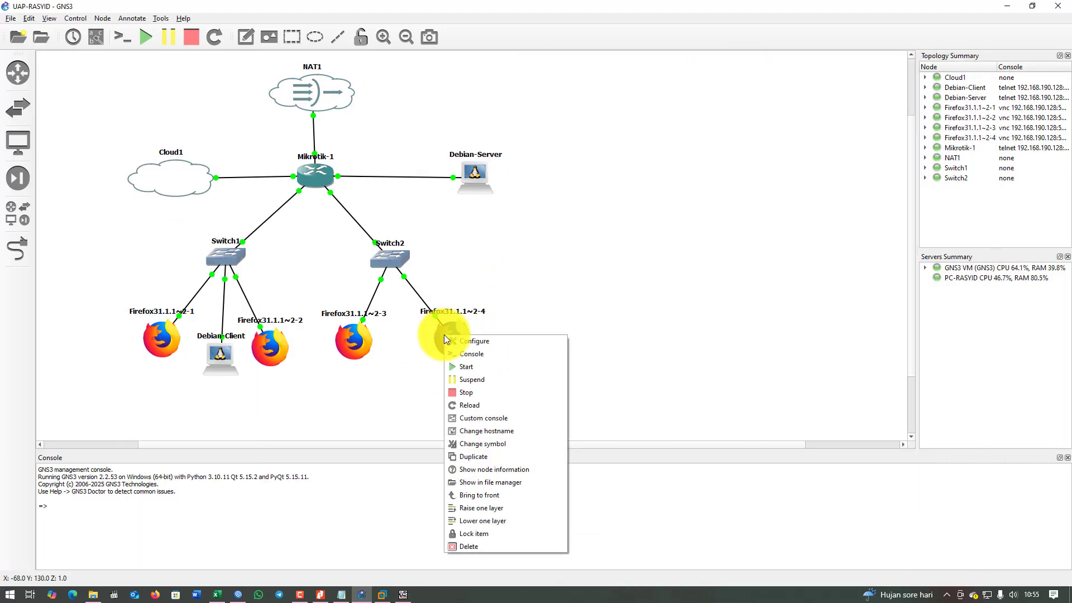
click(484, 357)
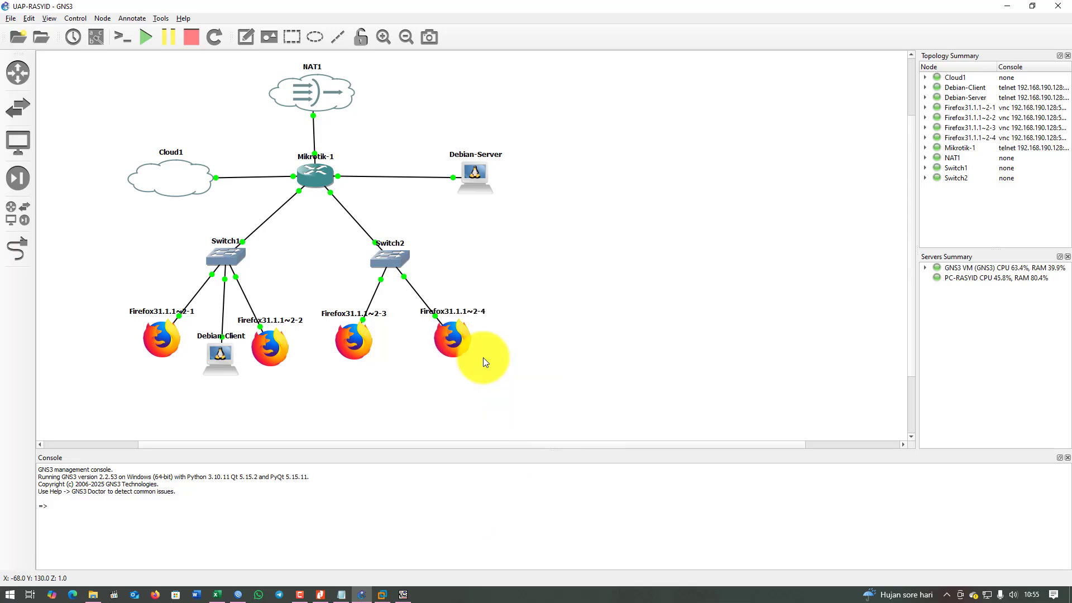
drag(471, 114, 739, 68)
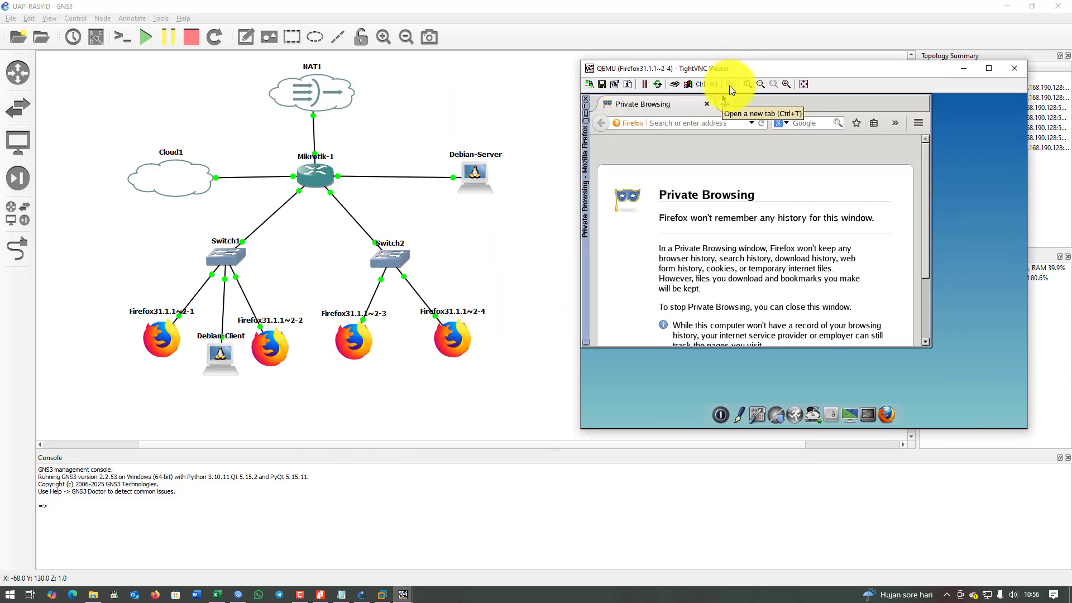
click(675, 122)
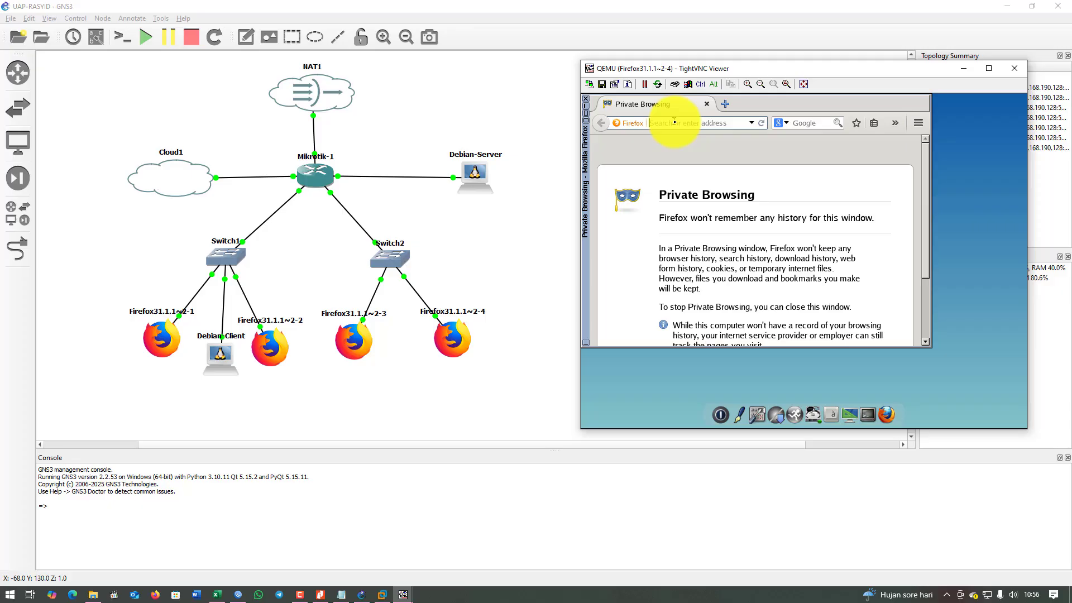
text(detik.com)
key(Return)
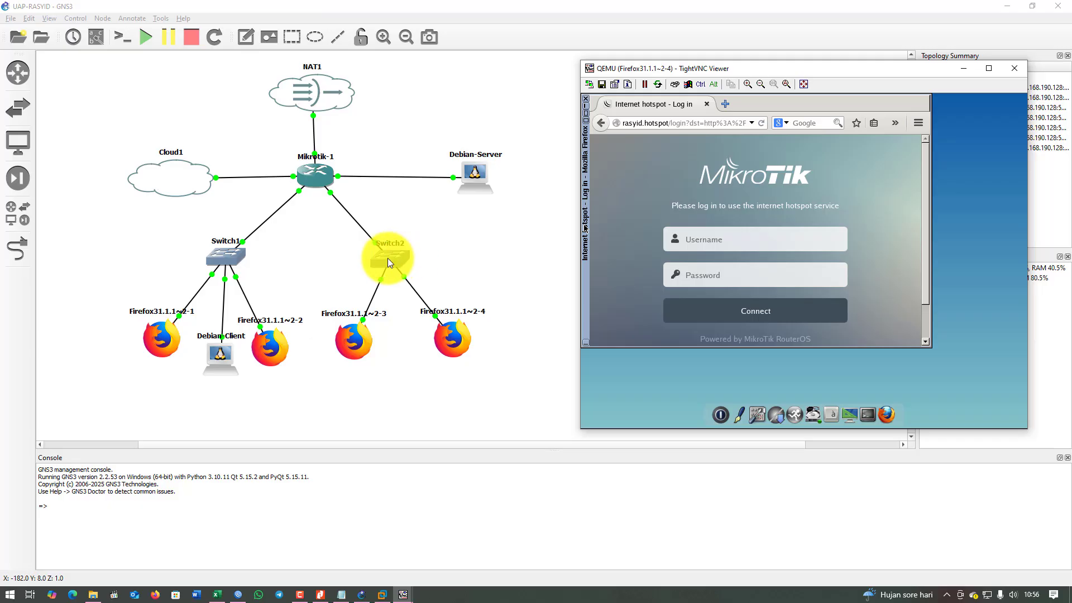
Log in to the hotspot with the student's user name and password.
click(725, 243)
text(siswa1)
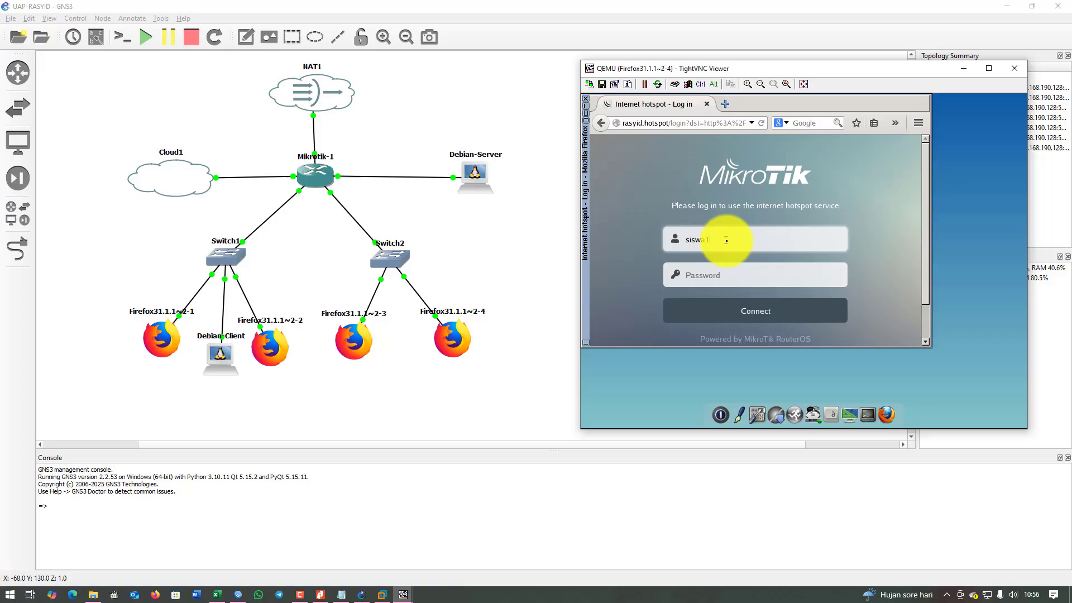
key(Tab)
text(123)
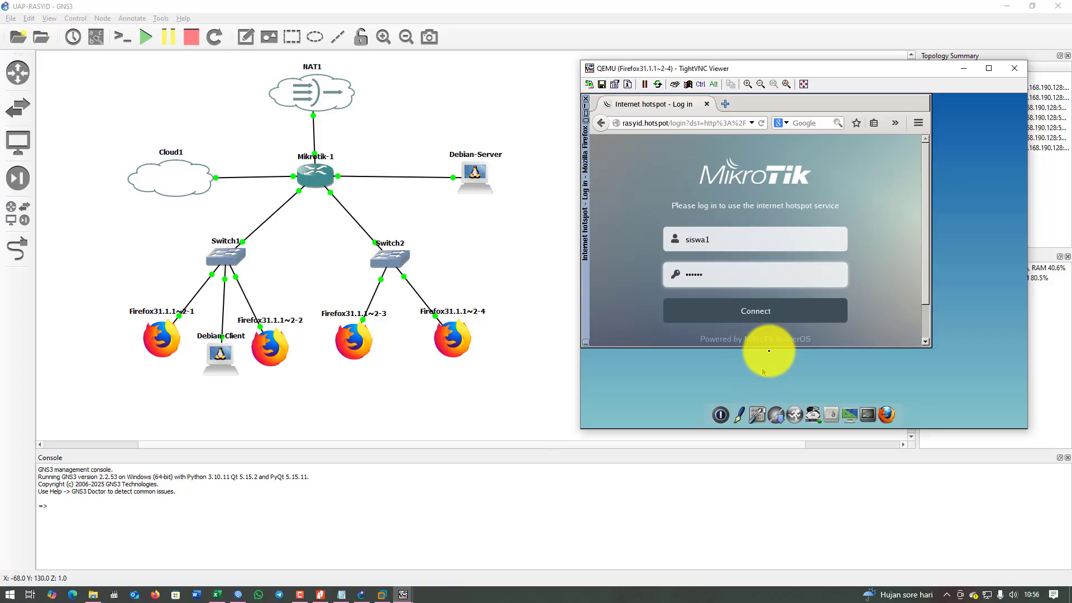
click(774, 320)
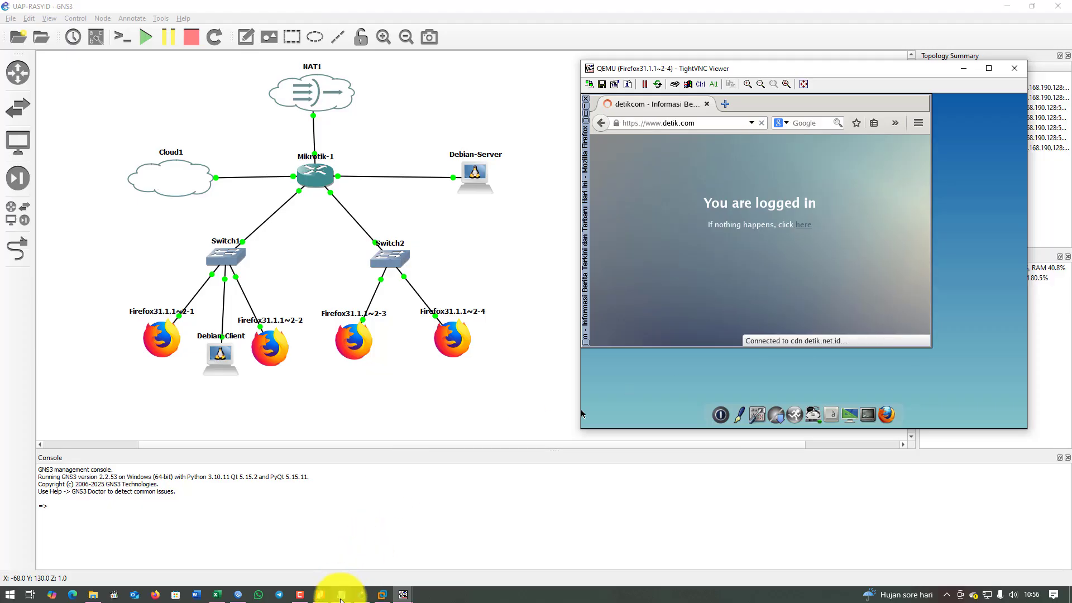
Check the 512 kbps hotspot limit in the notes, then put Notepad away.
click(341, 598)
click(774, 288)
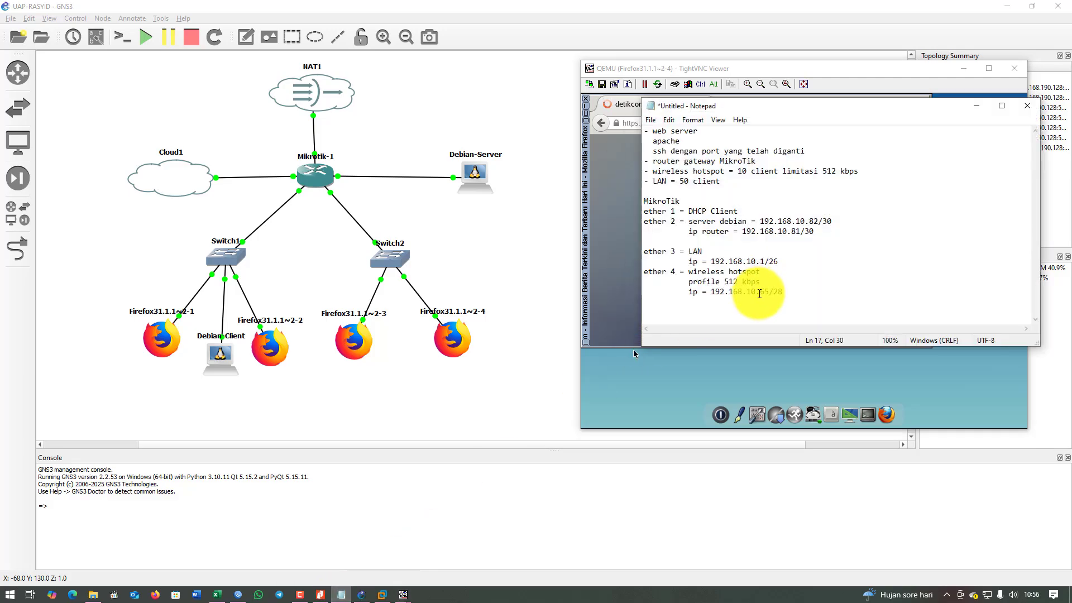
drag(813, 171, 911, 157)
click(977, 106)
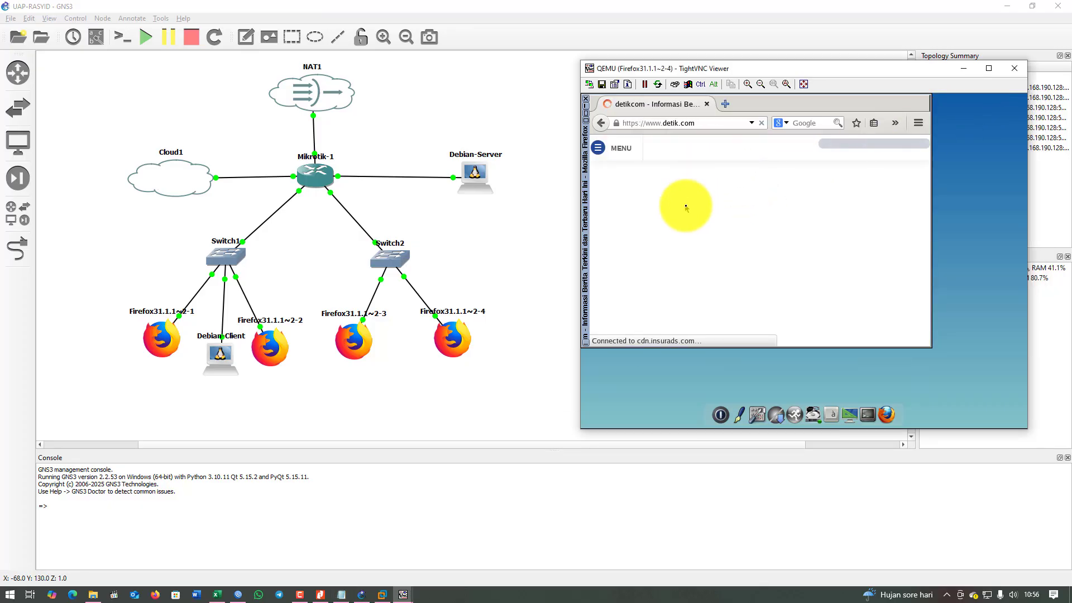
Open fast.com in a new tab and close the detikcom tab.
click(726, 104)
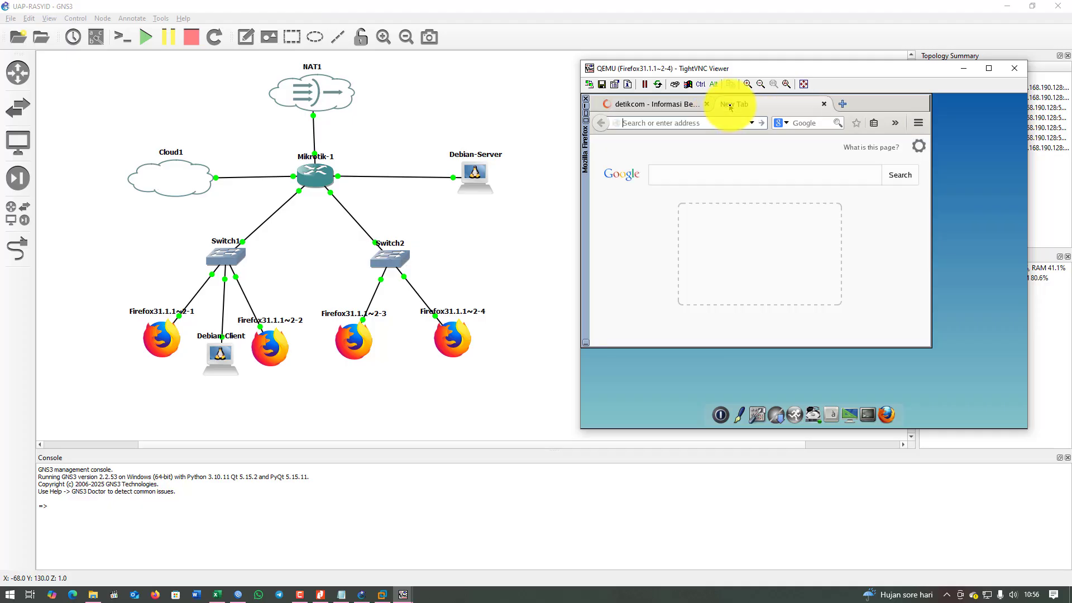
text(fast.com)
key(Return)
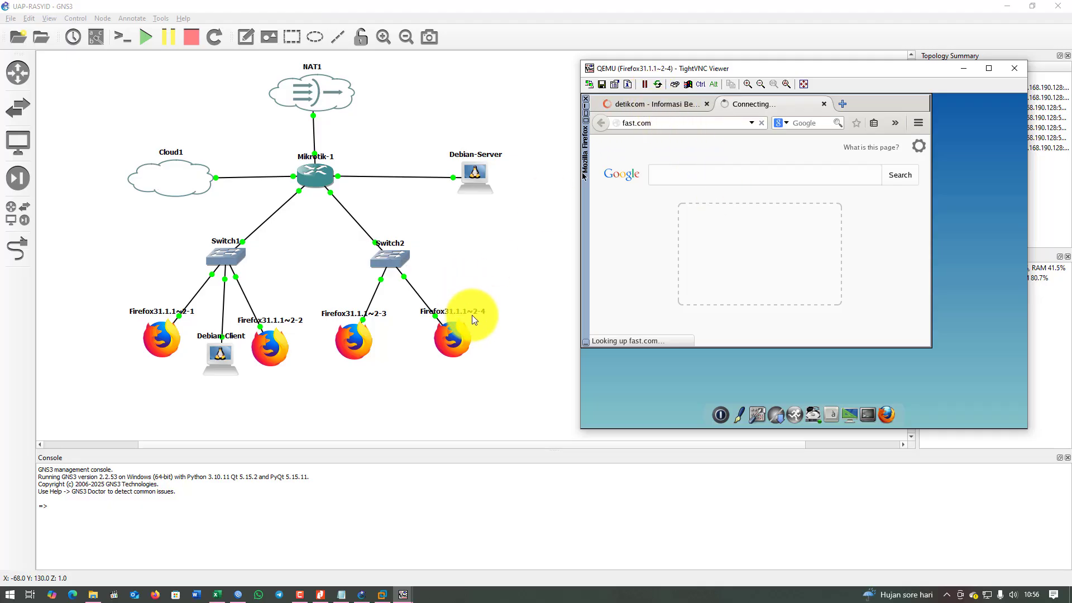
click(670, 105)
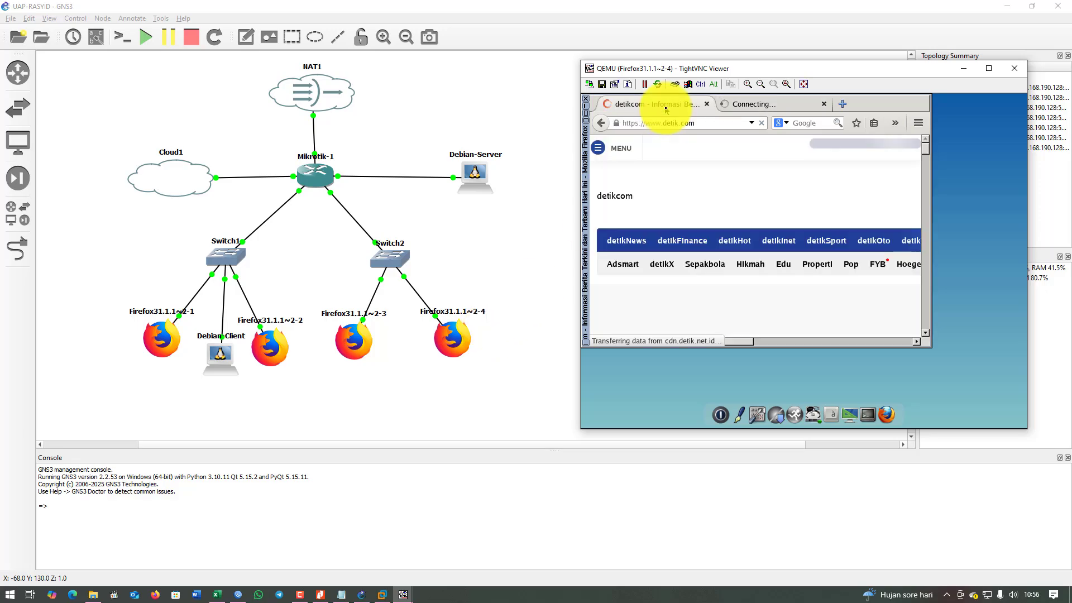
click(707, 104)
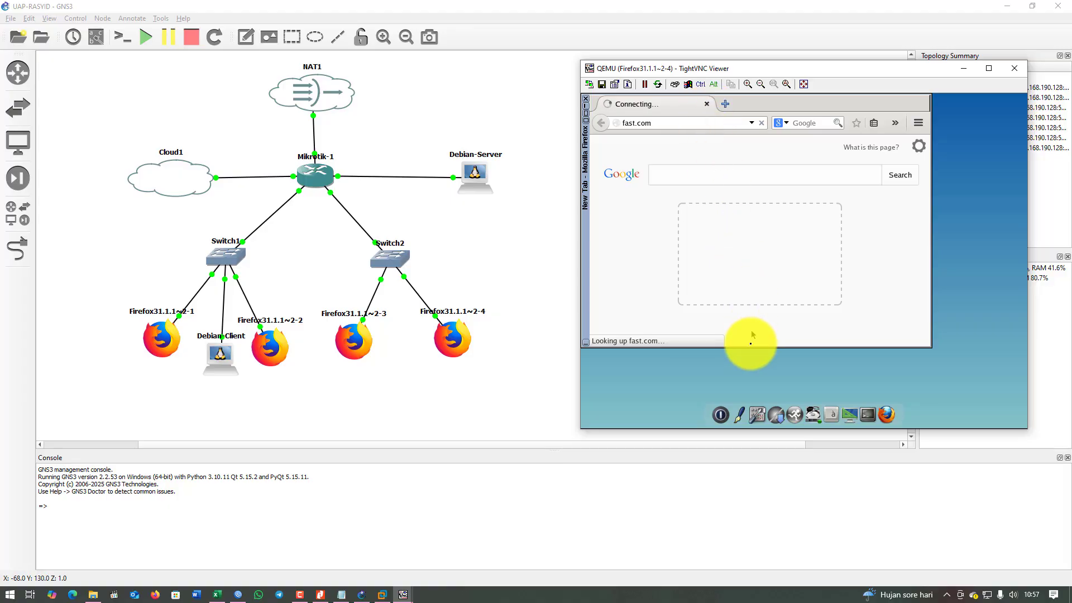
Enlarge the client's Firefox window and return to the Internet Speed Test tab.
drag(751, 348, 747, 390)
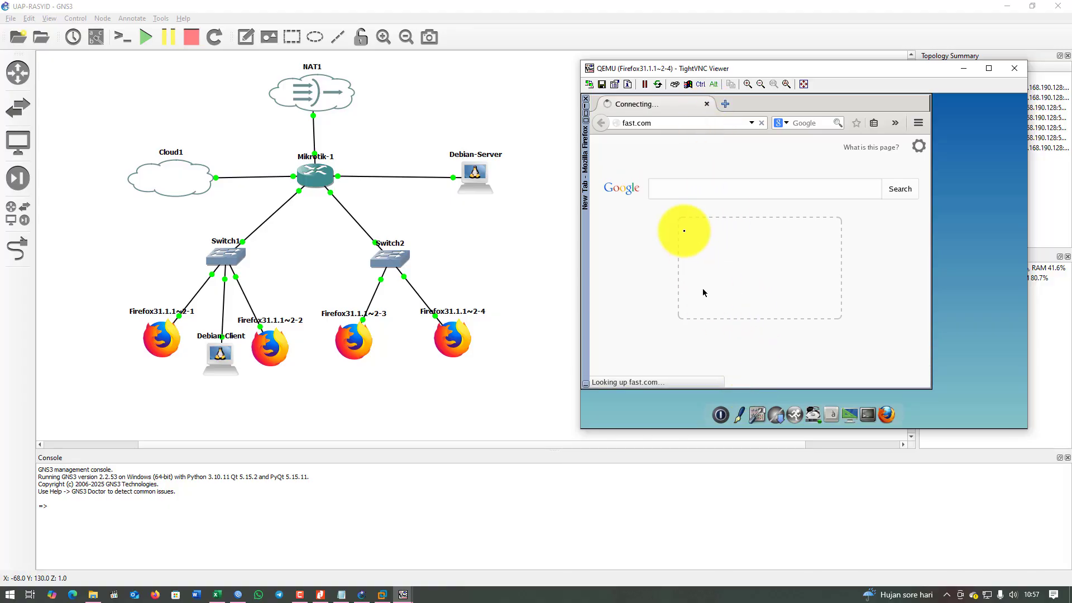
click(723, 104)
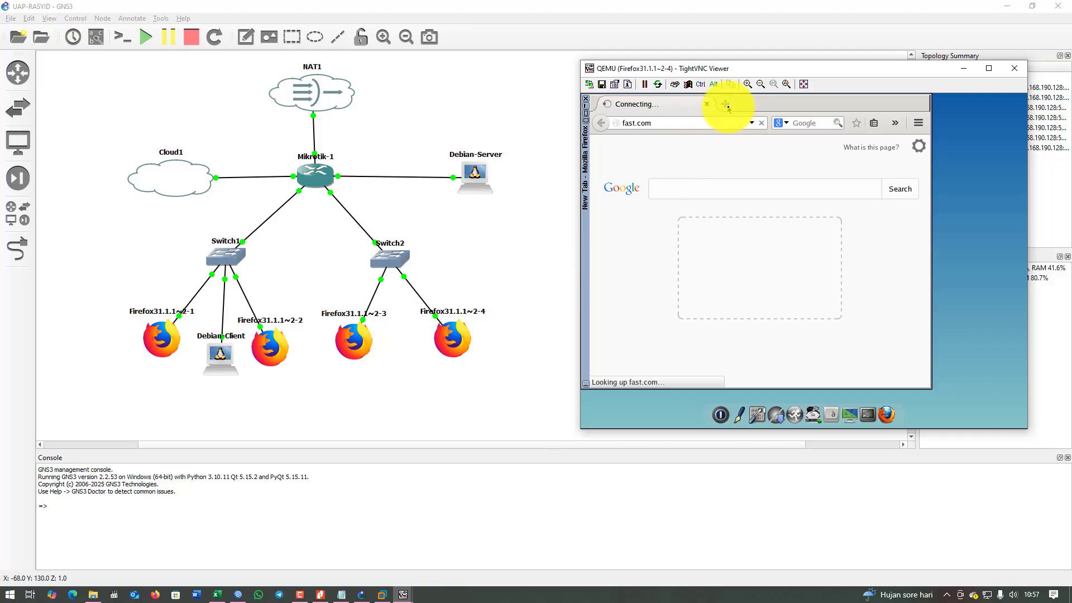
text(sp)
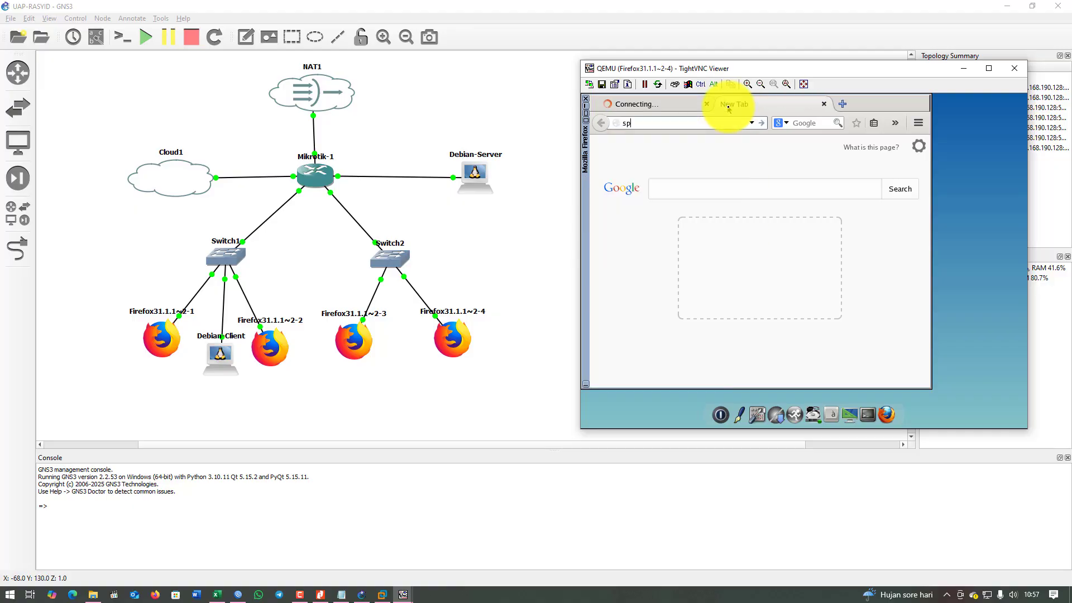
text(ees)
key(BackSpace)
key(BackSpace)
key(BackSpace)
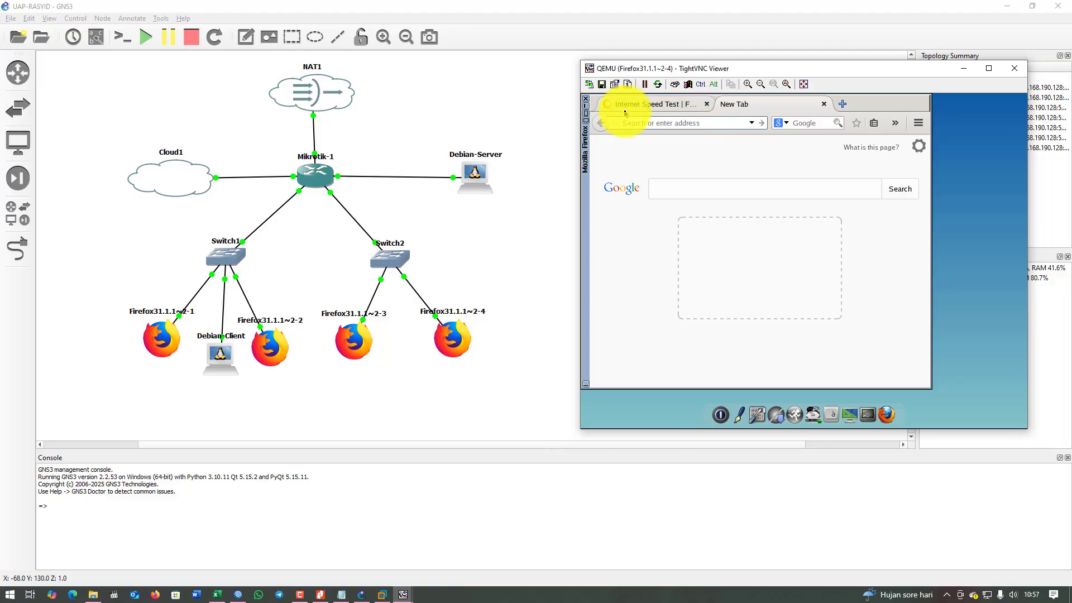
click(634, 105)
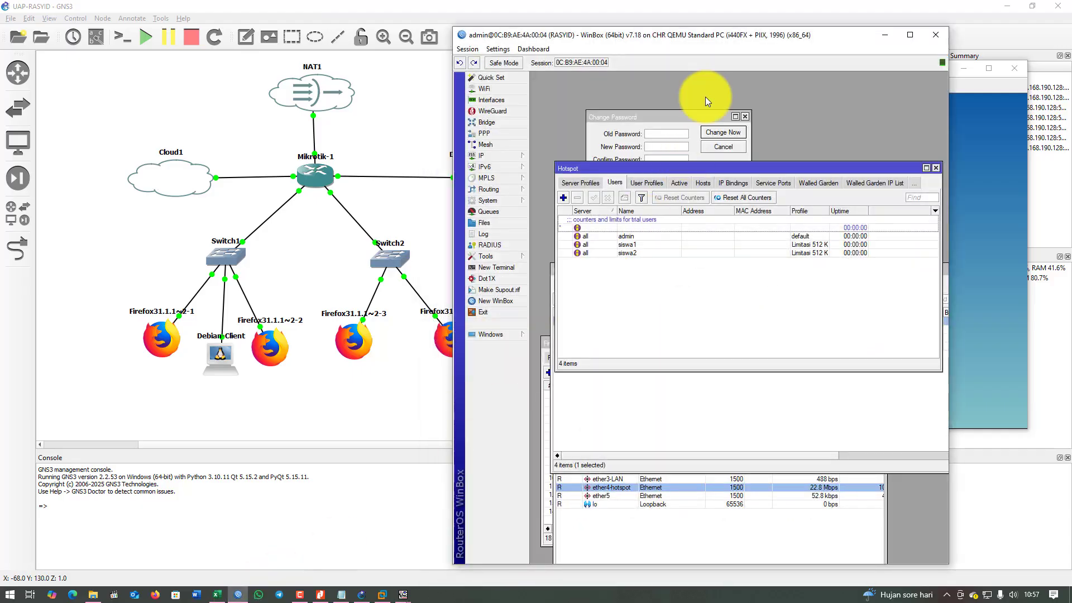
Open the active hotspot user at 192.168.10.78 and view its live traffic graphs.
drag(706, 38, 260, 26)
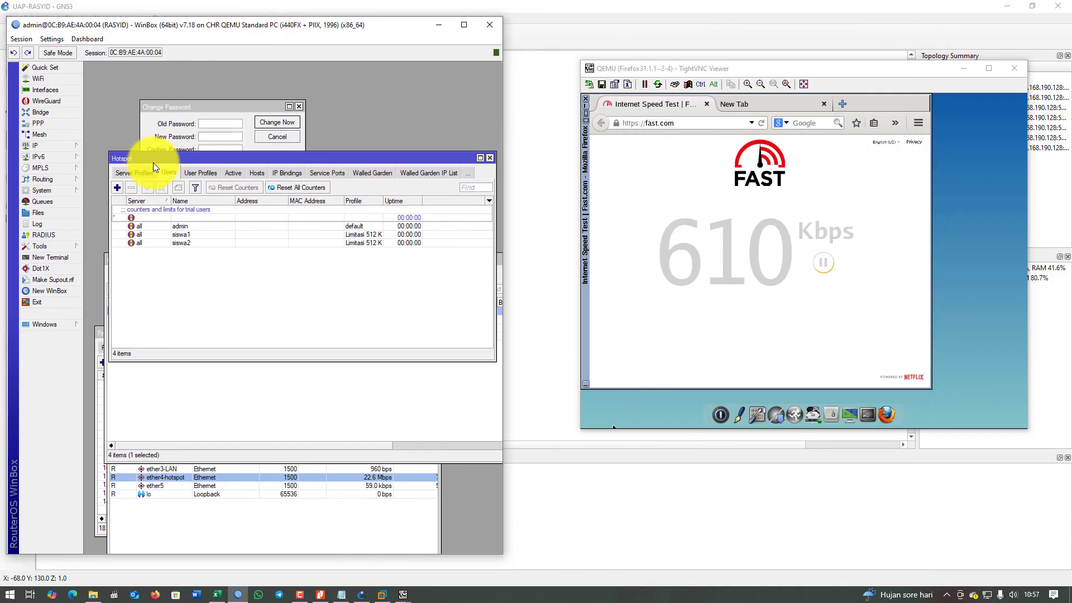
click(233, 173)
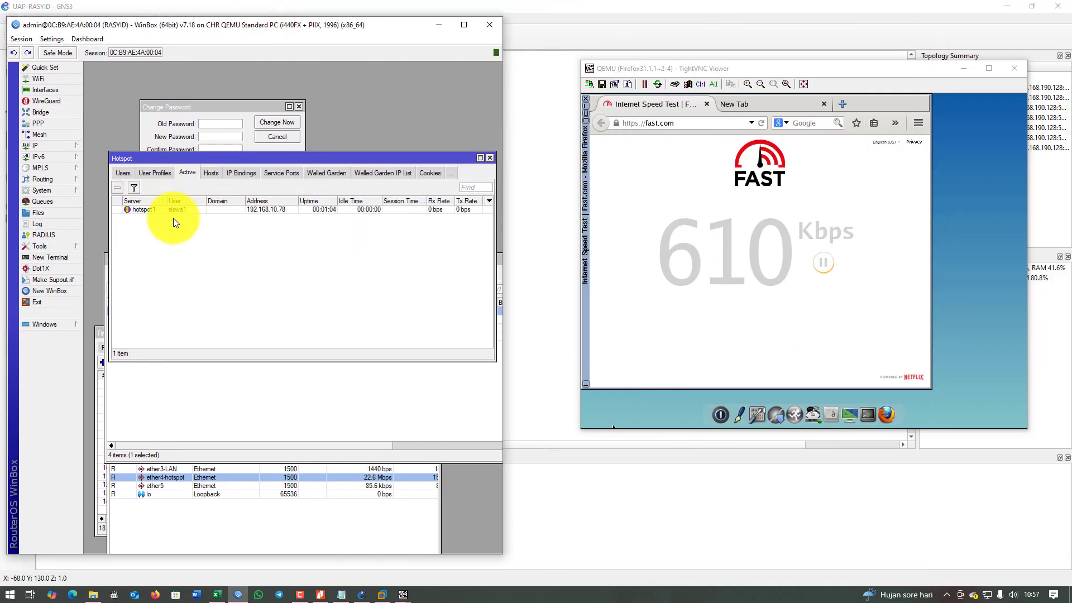
double_click(203, 209)
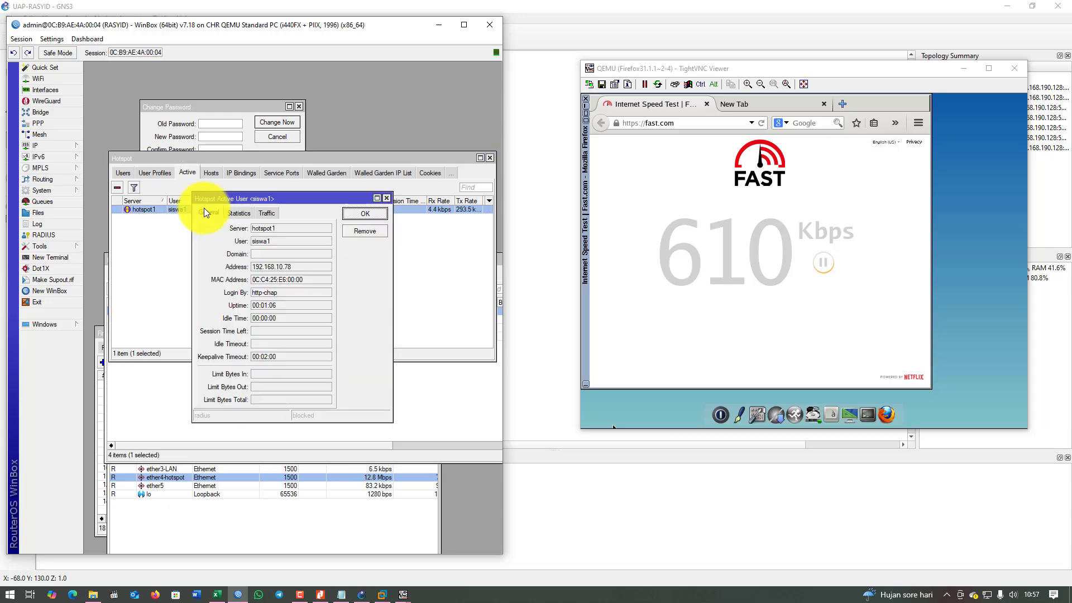
click(233, 213)
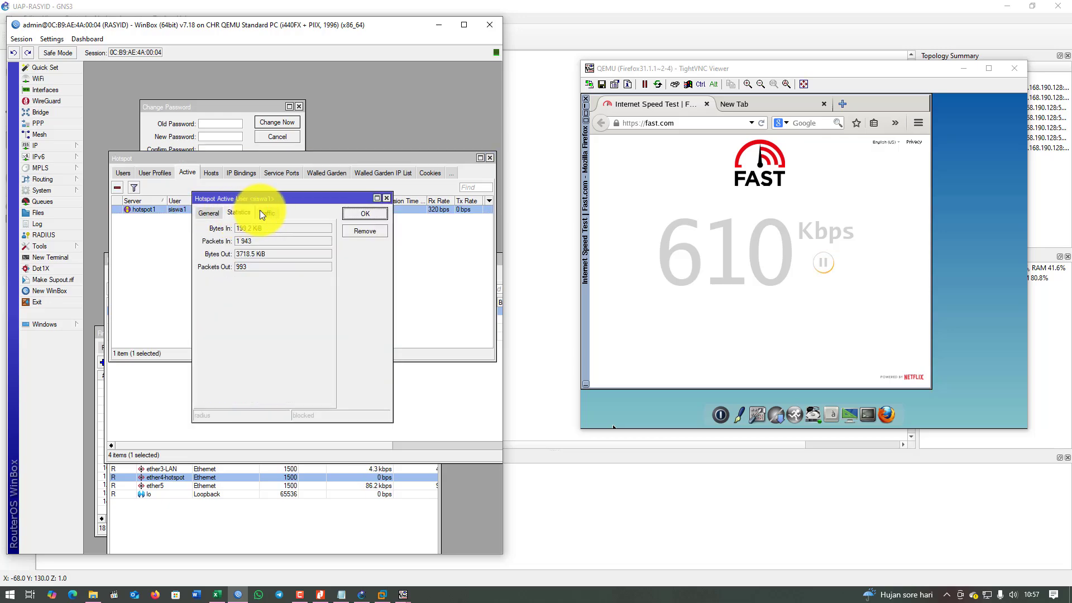
click(260, 210)
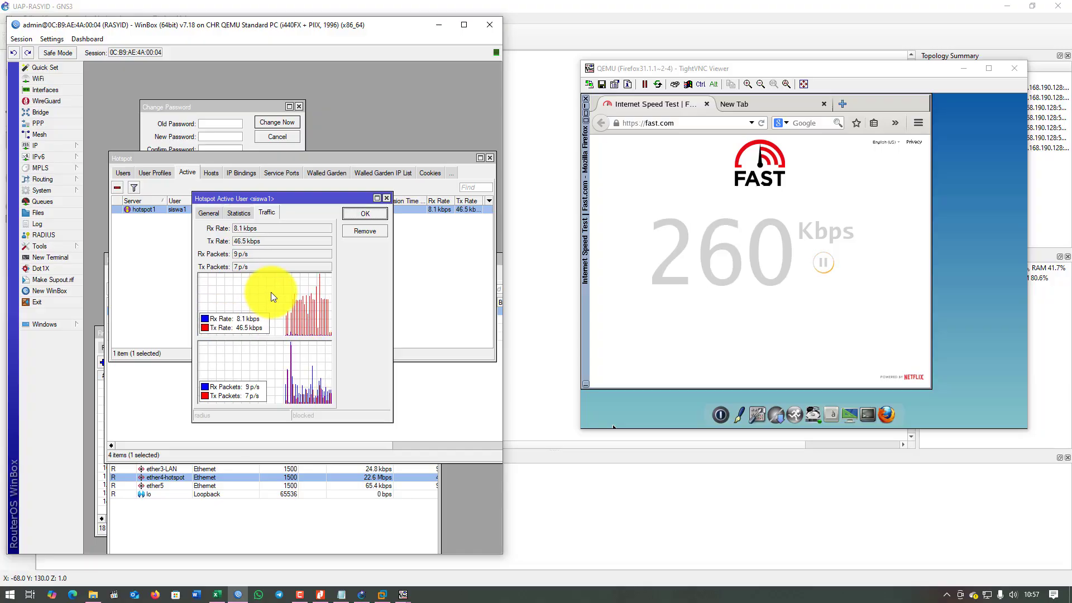
Minimize the VNC viewer and place WinBox on the right beside the topology.
click(441, 30)
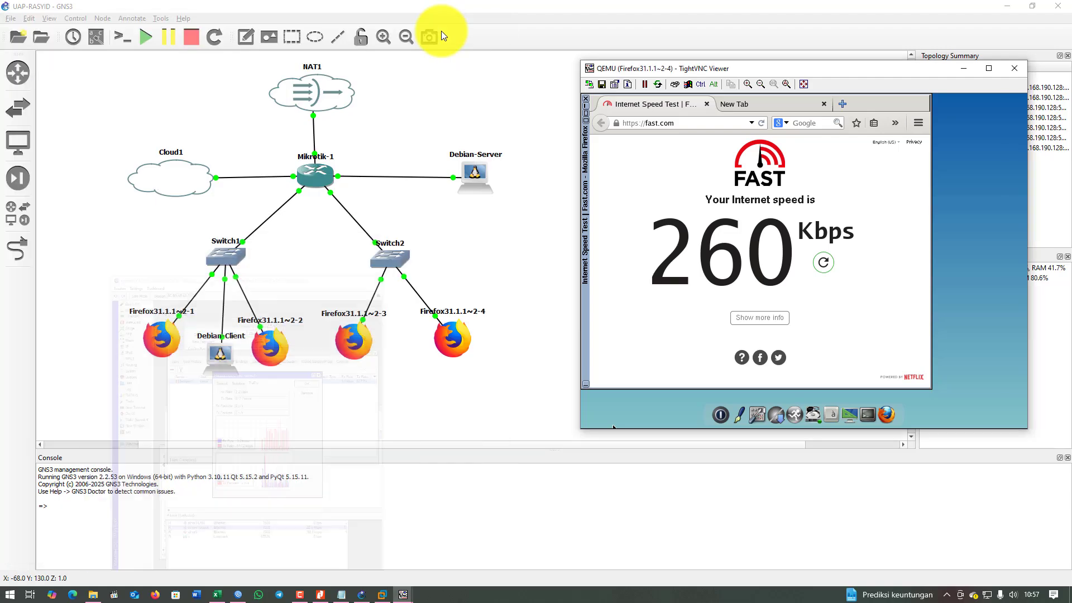
click(966, 71)
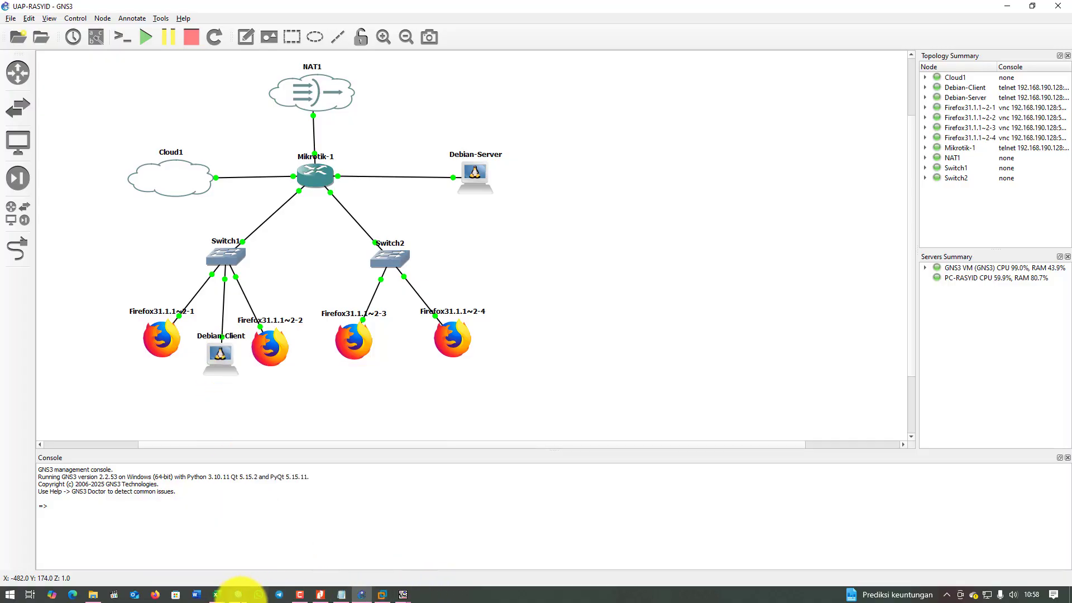
click(237, 595)
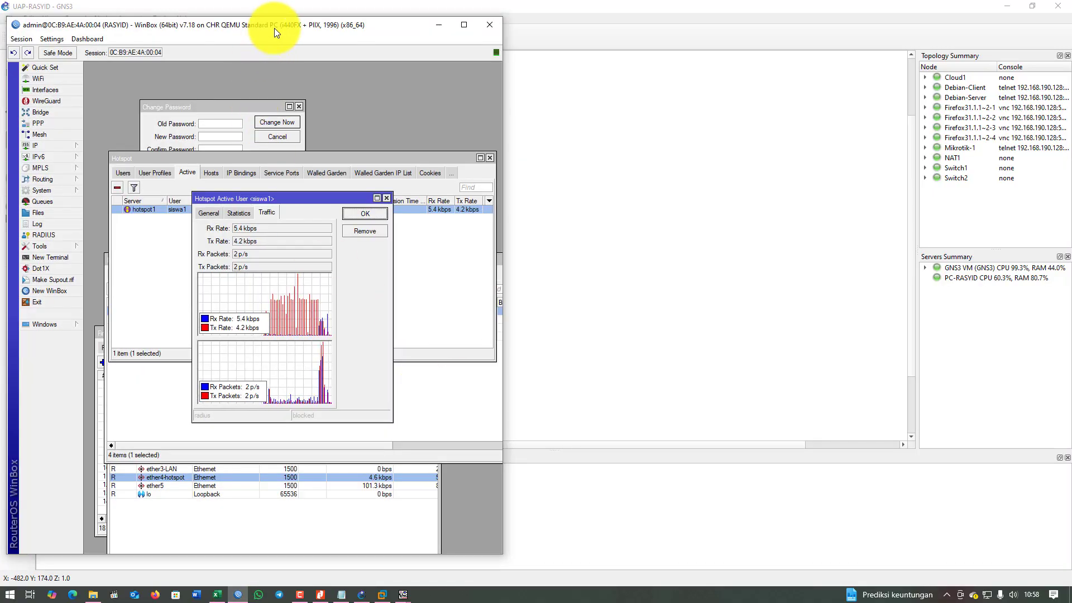
drag(274, 28, 740, 42)
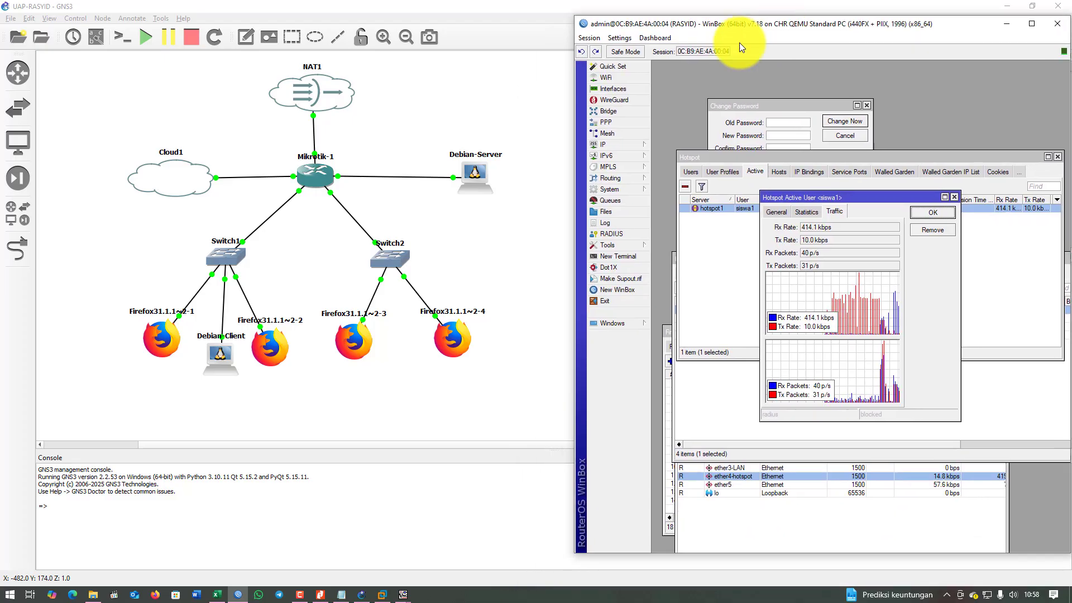
Check the router's DHCP client status, then view the DHCP server leases 192.168.10.61, .62, .77 and .78.
click(608, 138)
click(615, 144)
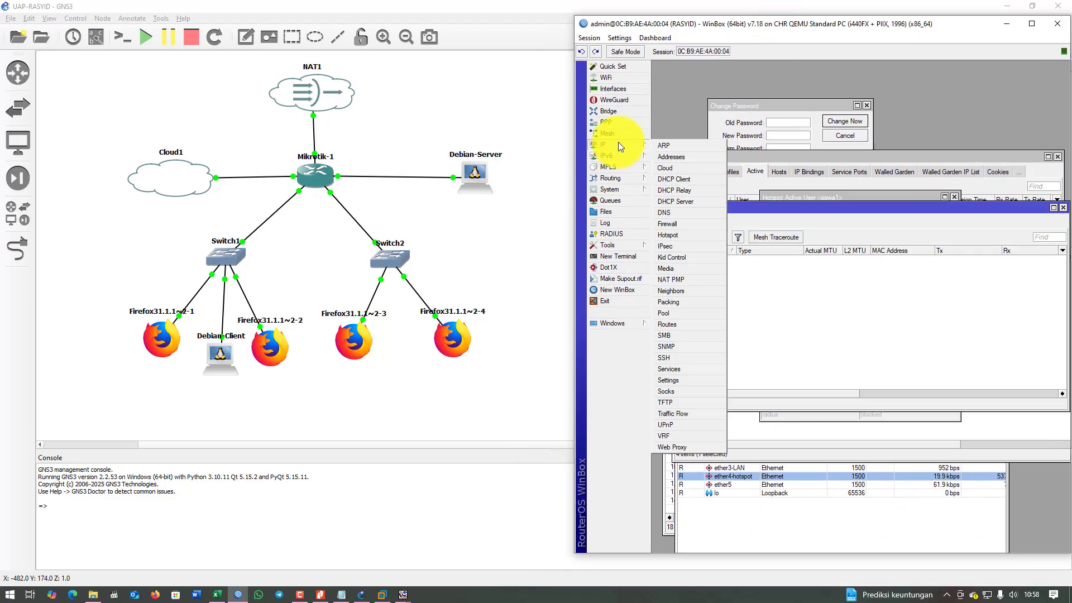
click(691, 178)
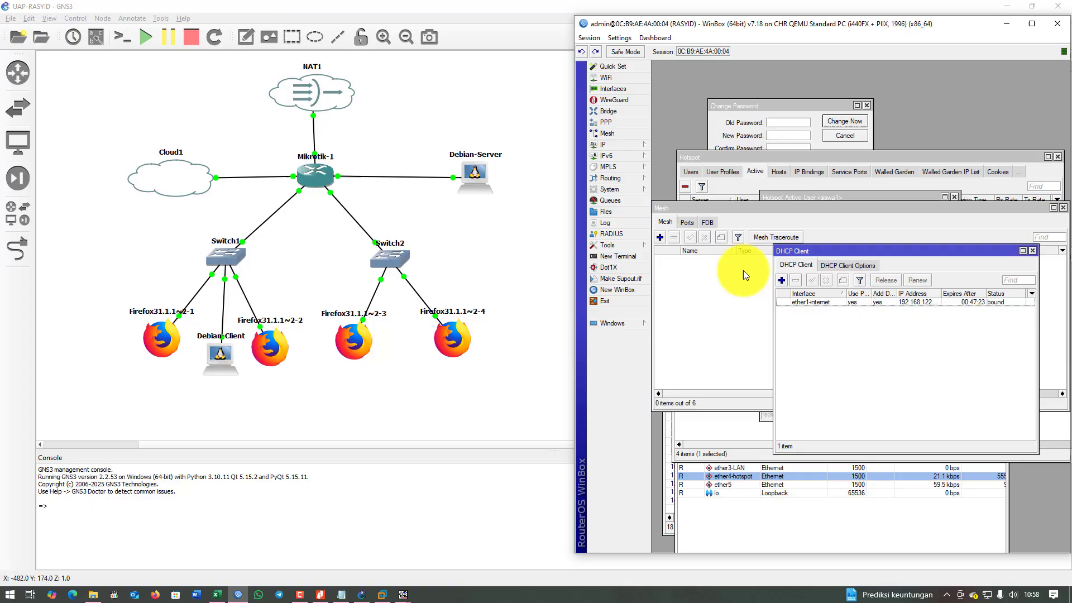
click(1032, 252)
click(625, 148)
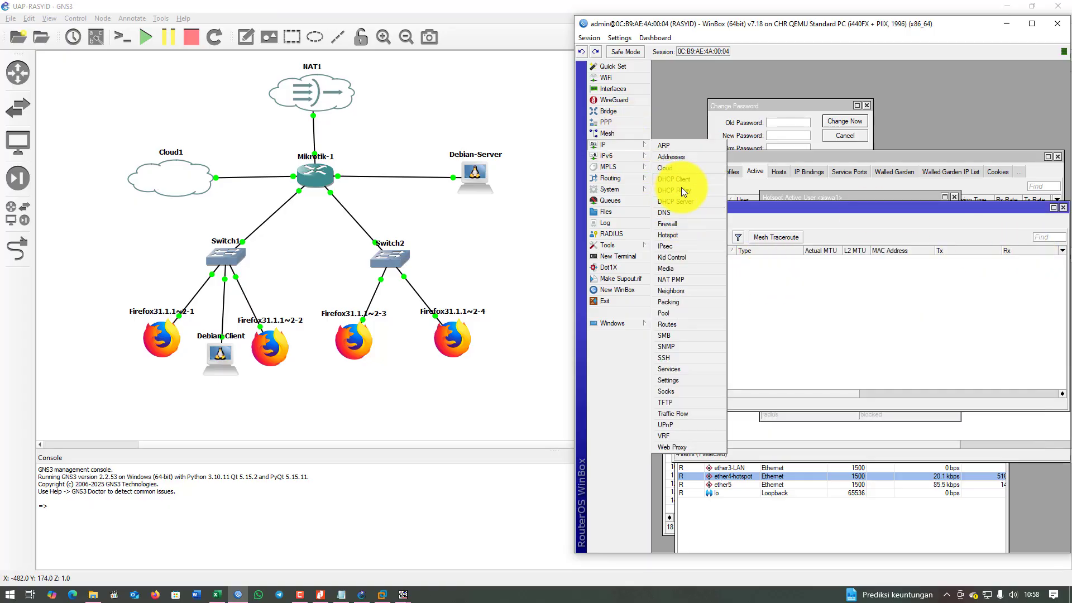
click(689, 202)
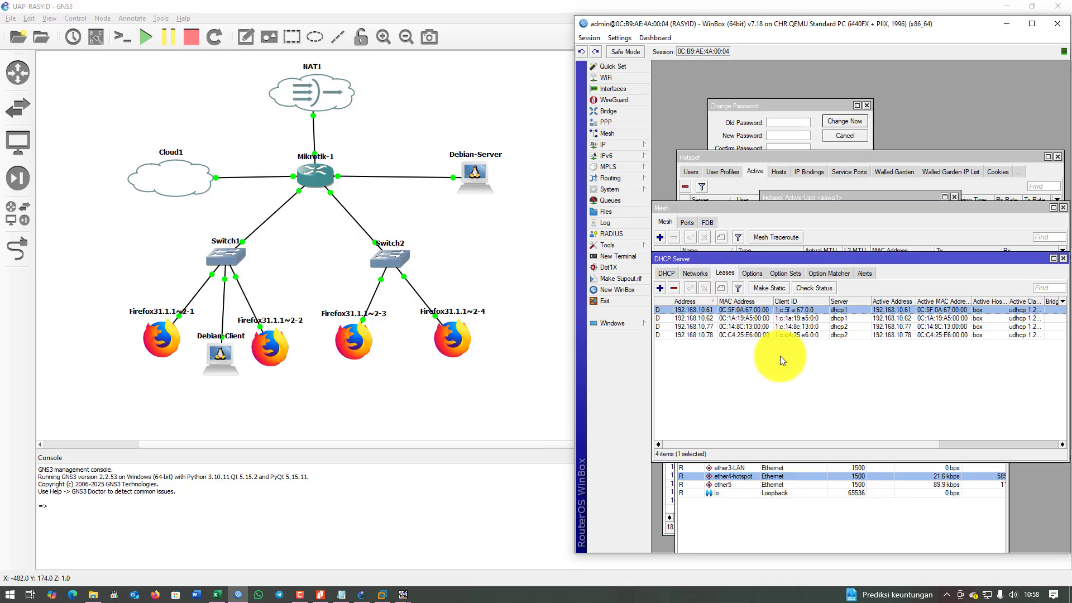
Open a Debian-Client console at the lower left beside WinBox and bring up the debian login prompt.
right_click(220, 361)
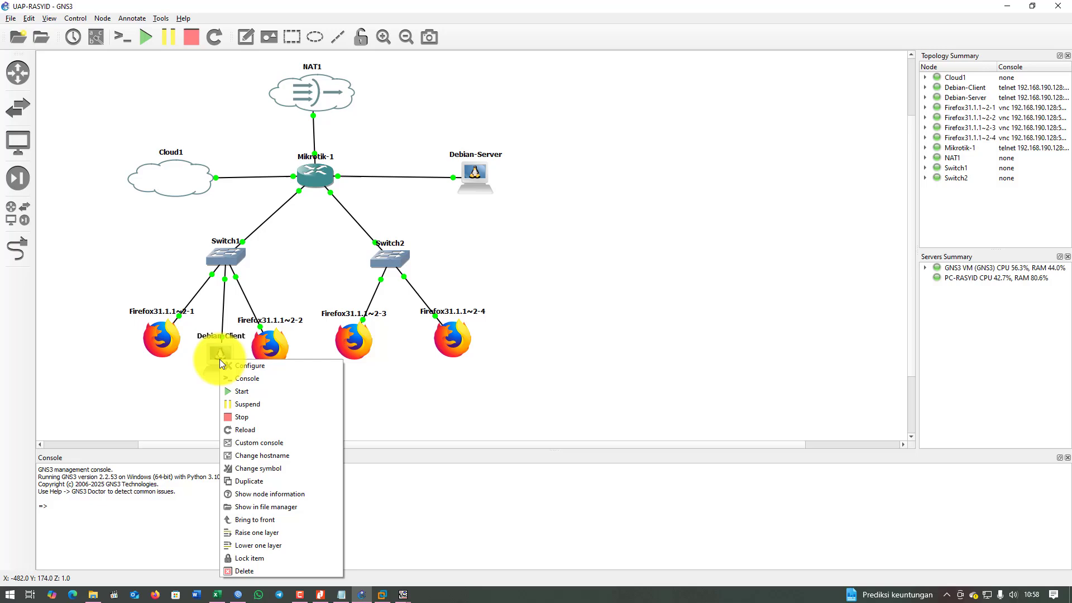
click(263, 377)
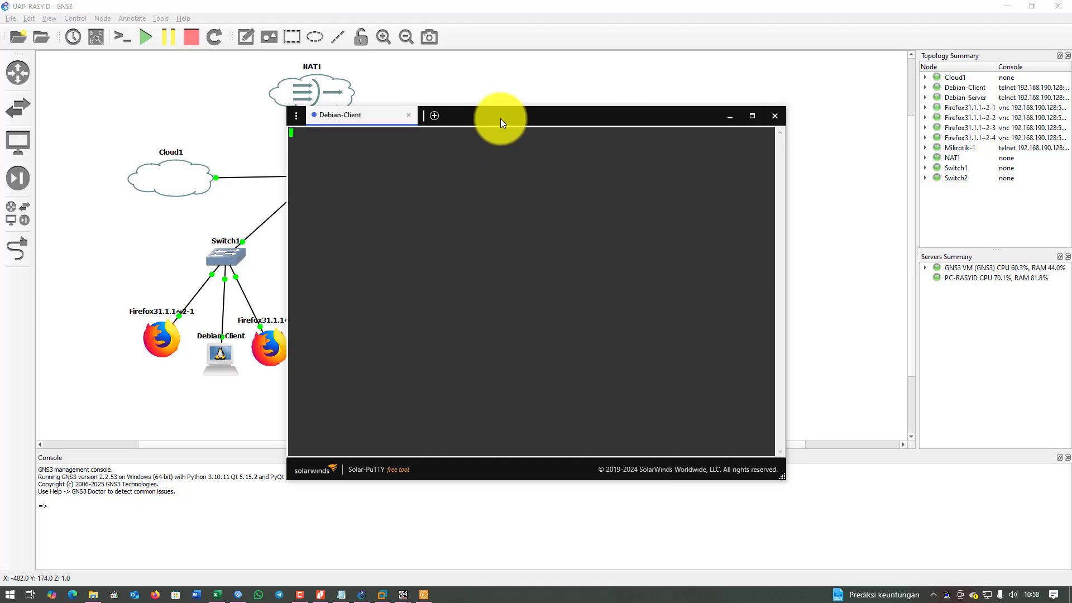
drag(501, 118, 288, 141)
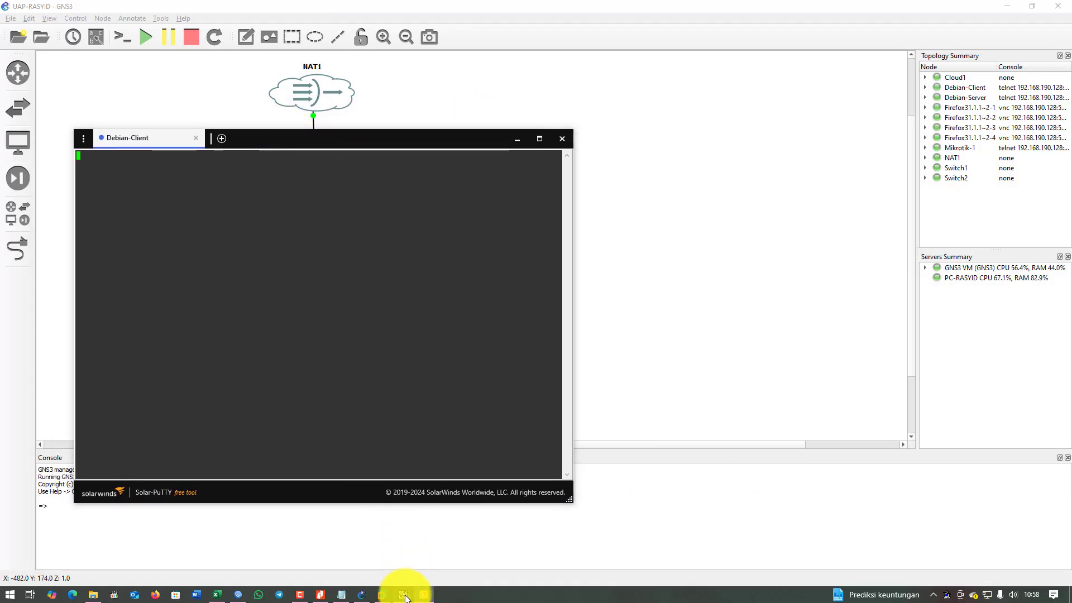
mouse_move(403, 596)
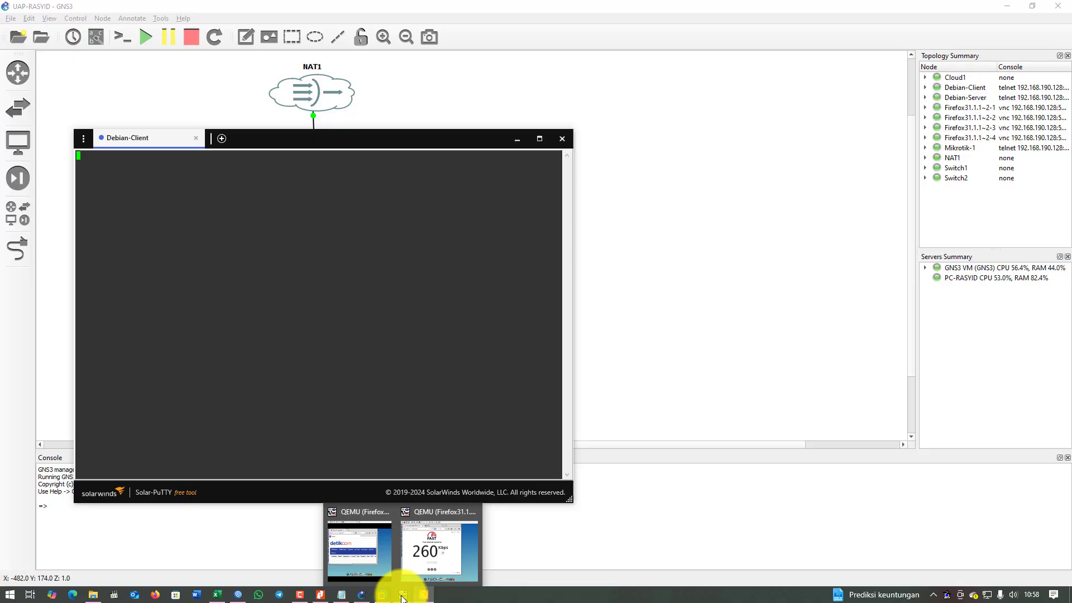
click(238, 597)
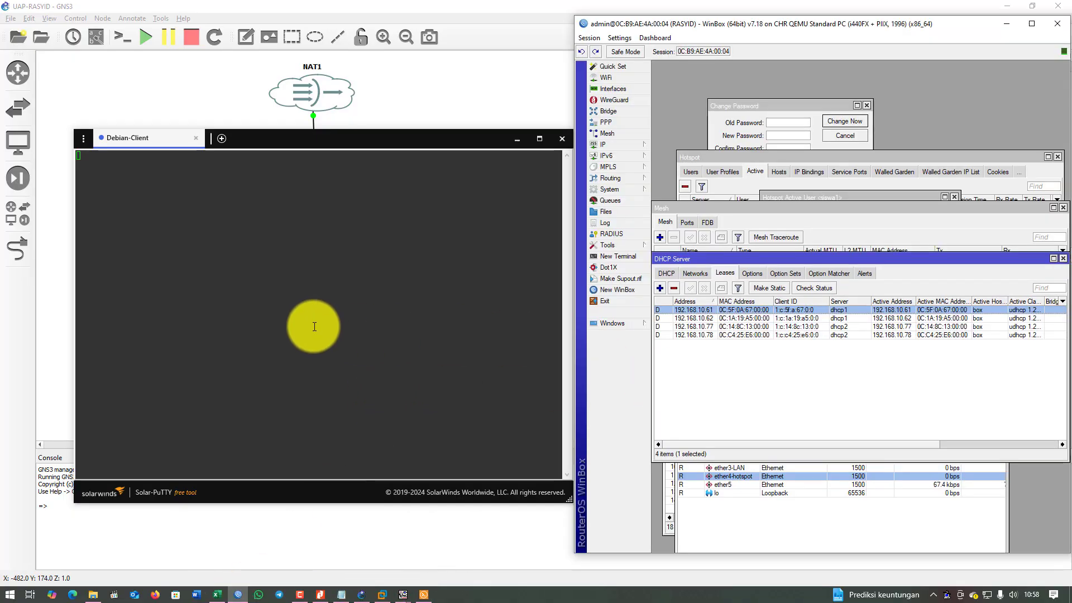
key(Return)
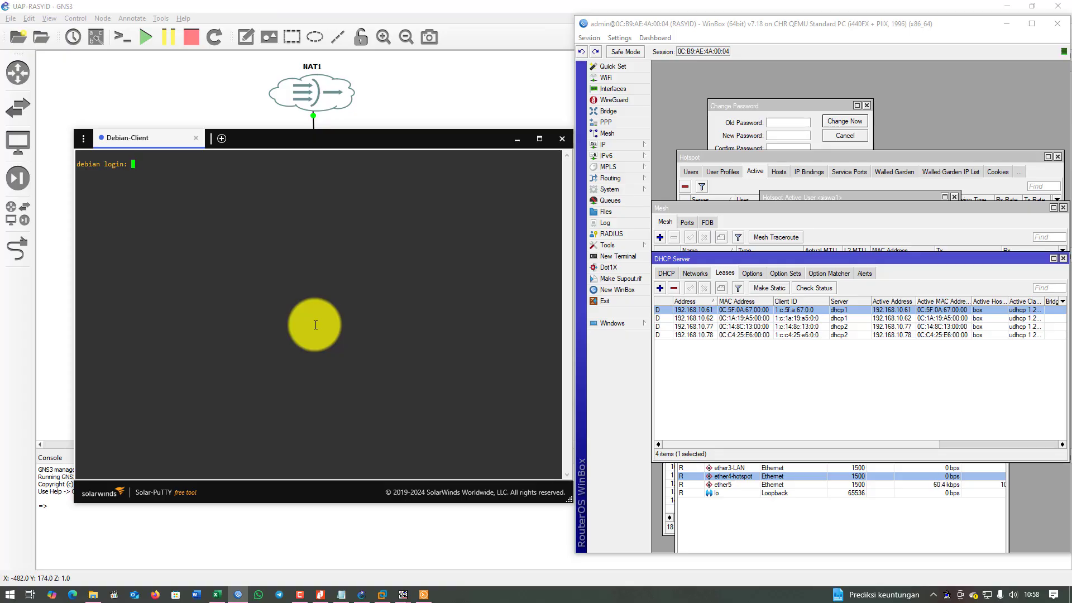
Log in to Debian-Client as debian and move the terminal window higher.
text(debian)
key(Return)
key(Return)
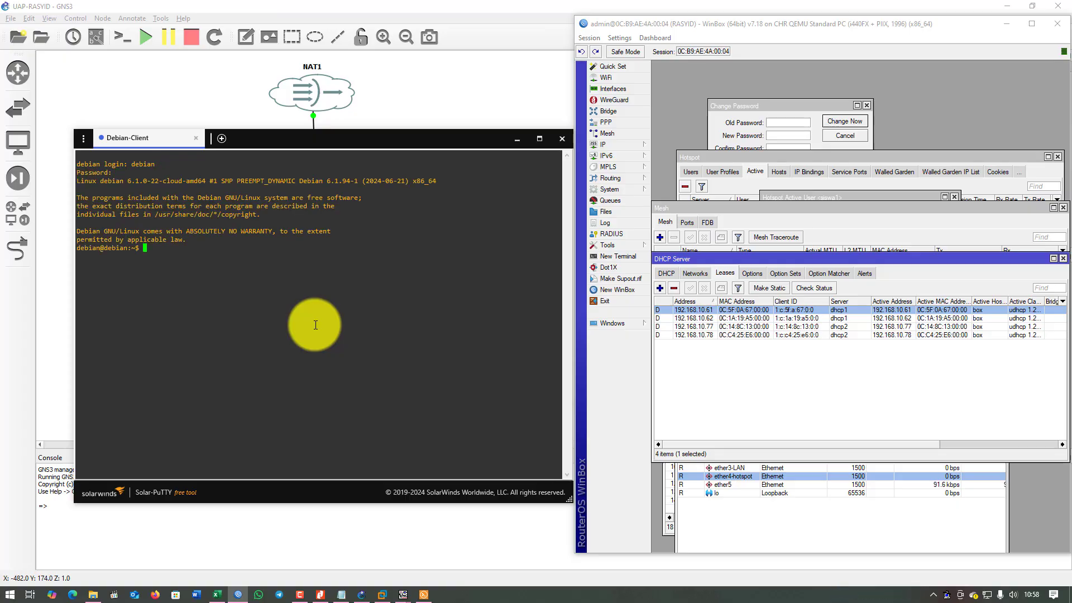
drag(387, 143, 414, 385)
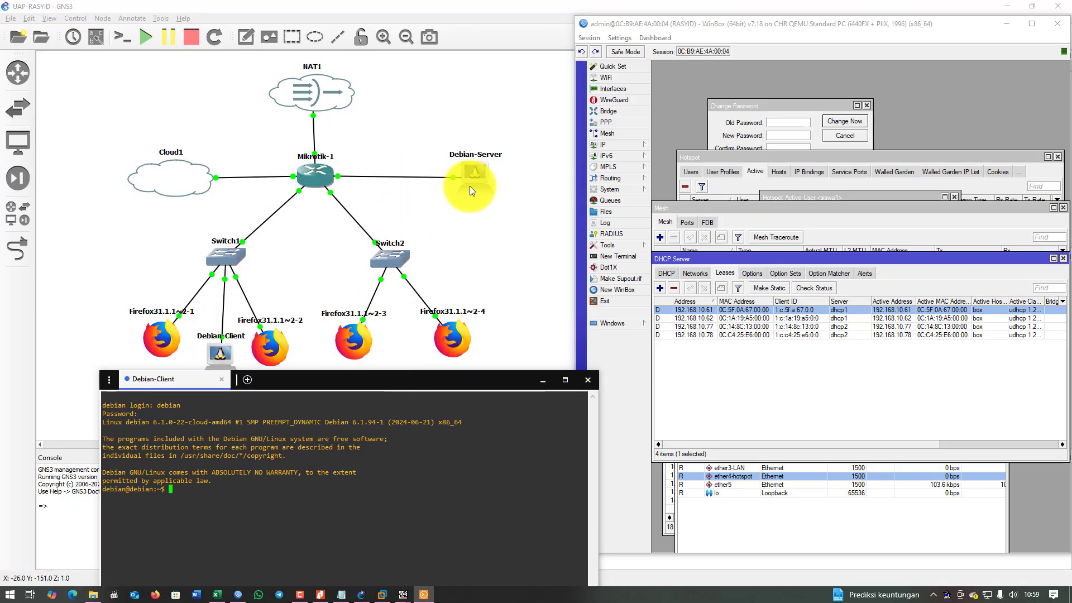
drag(130, 489, 165, 489)
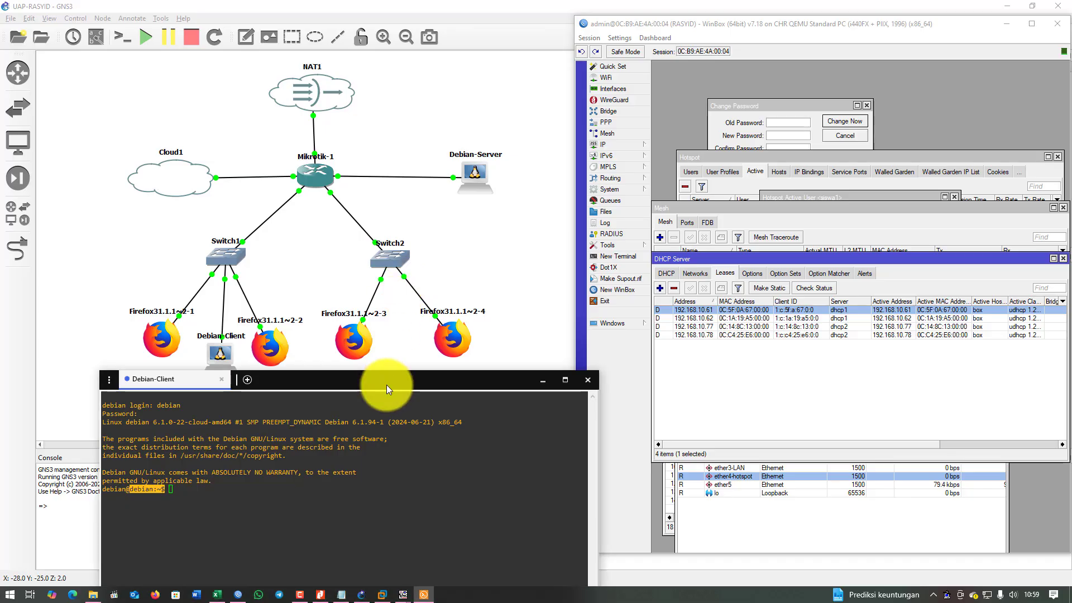
drag(386, 384, 363, 130)
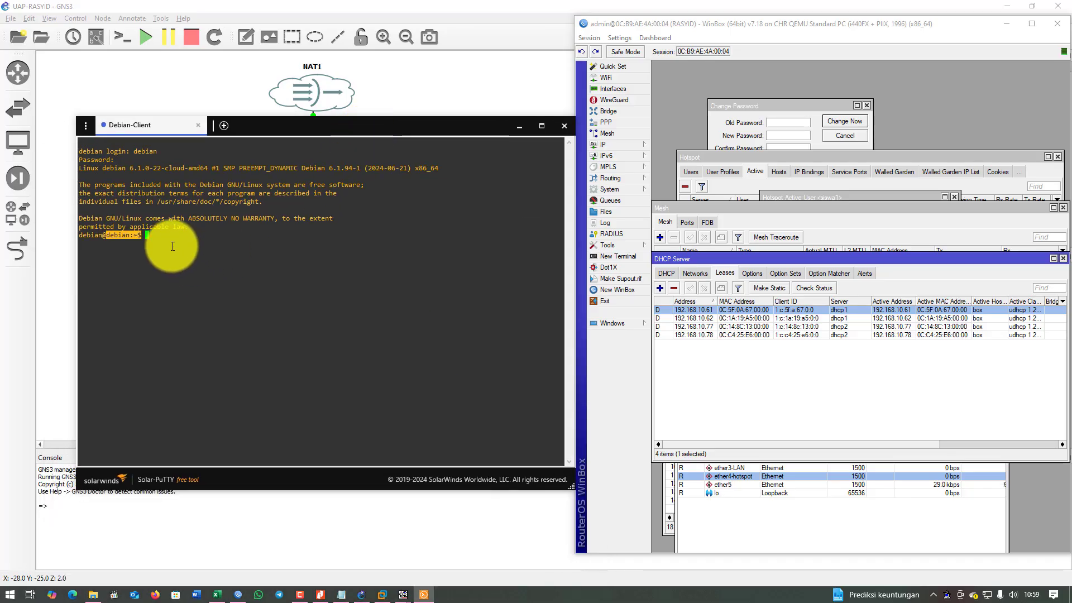
Run sudo /etc/hostname, which fails with 'command not found', and recall it for editing.
text(sudo )
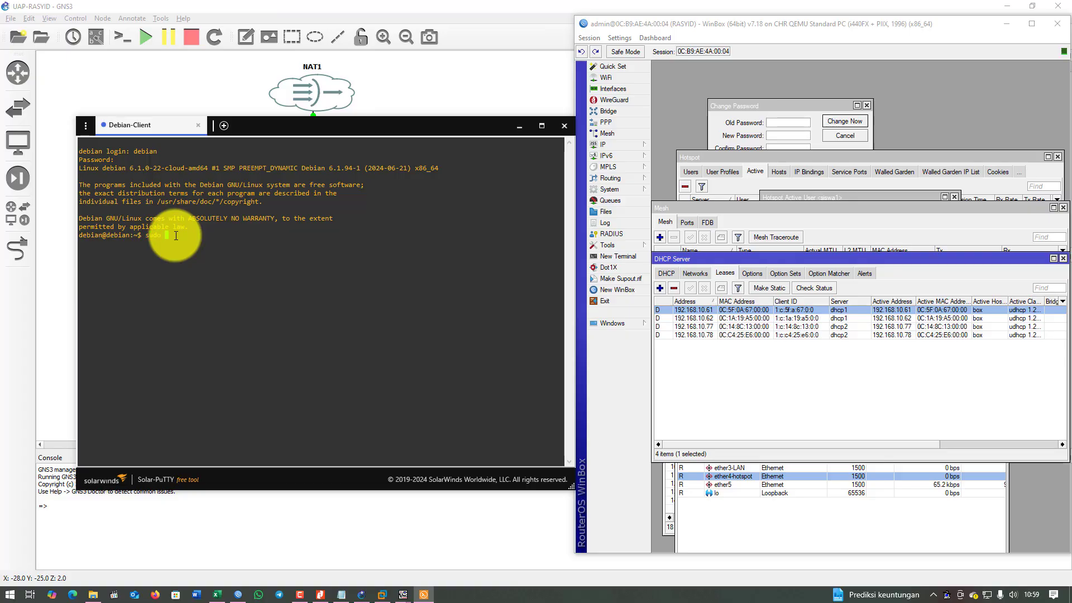
text(/etc)
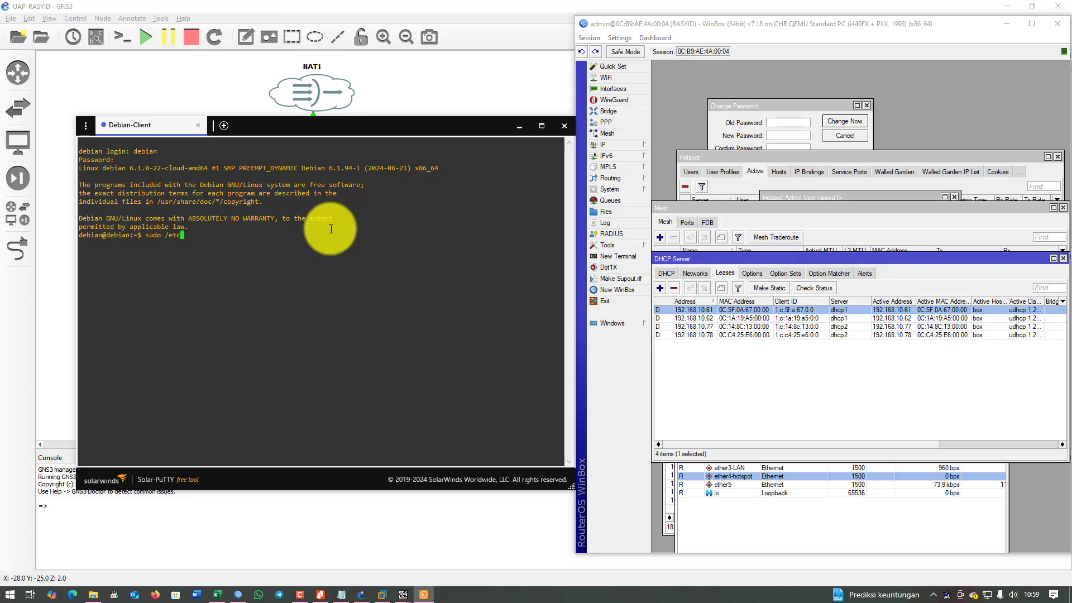
text(/hostna,e)
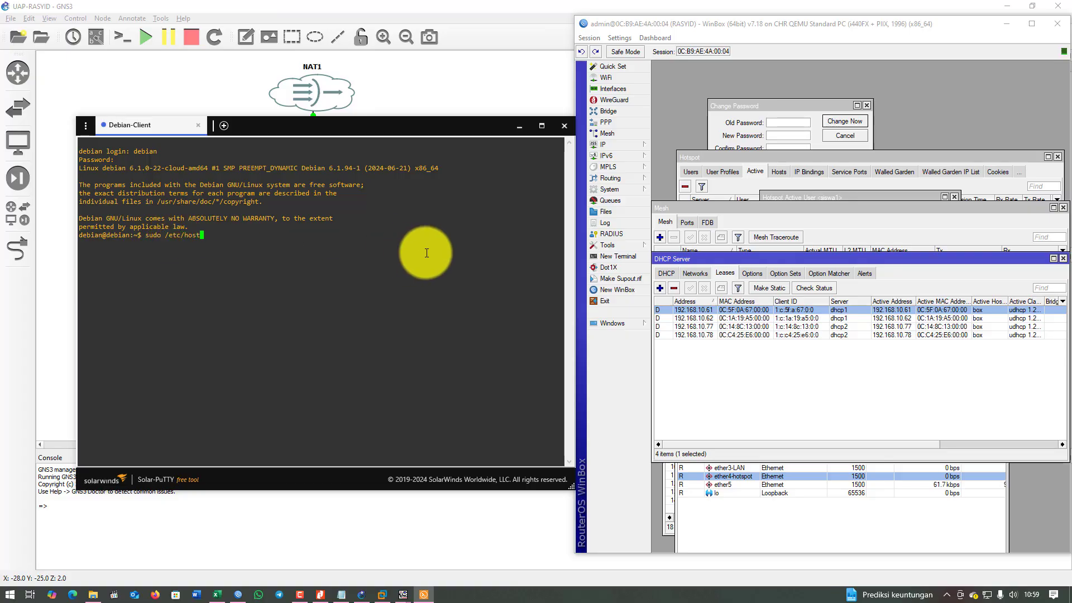
key(BackSpace)
text(me)
key(Return)
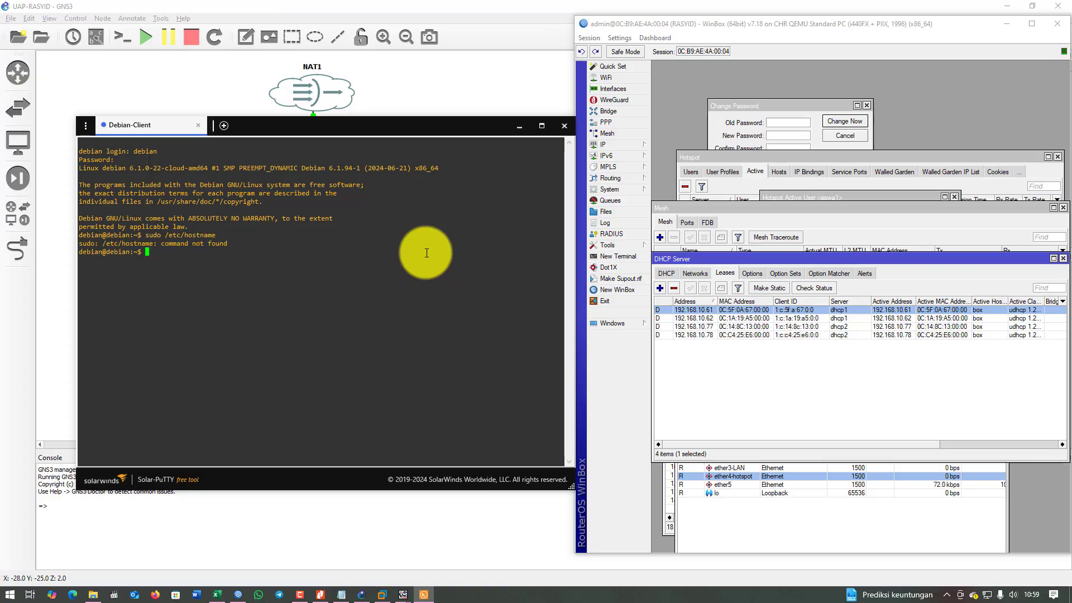
key(Up)
key(Left)
key(Left)
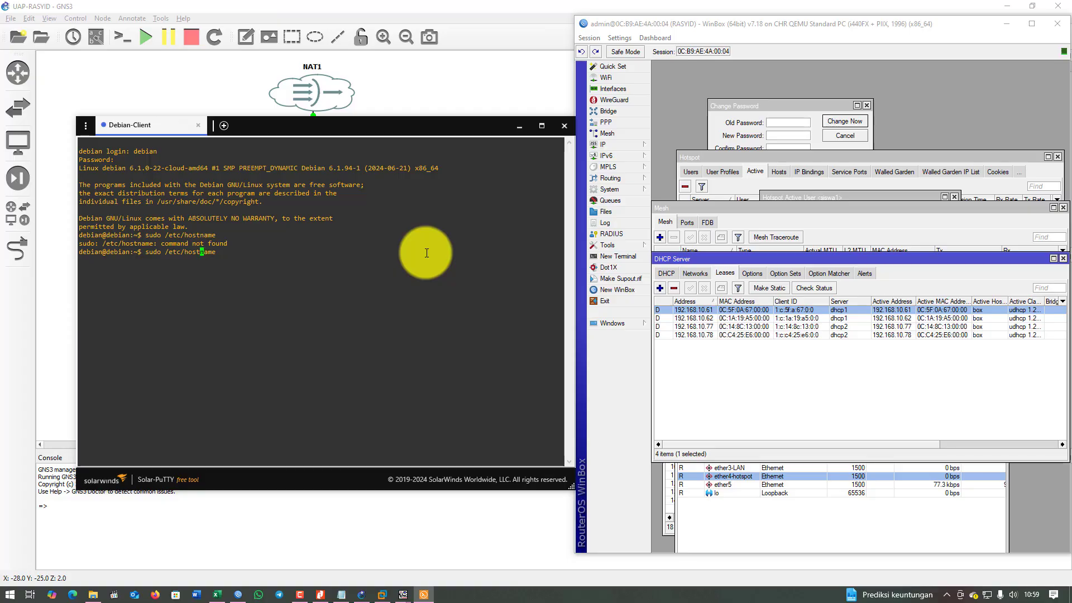
key(Left)
key(Left)
key(Left)
key(Left)
key(Left)
key(Left)
Change /etc/hostname to debian-client in nano, save it, and list interfaces with ip a.
text(nano)
key(Return)
key(End)
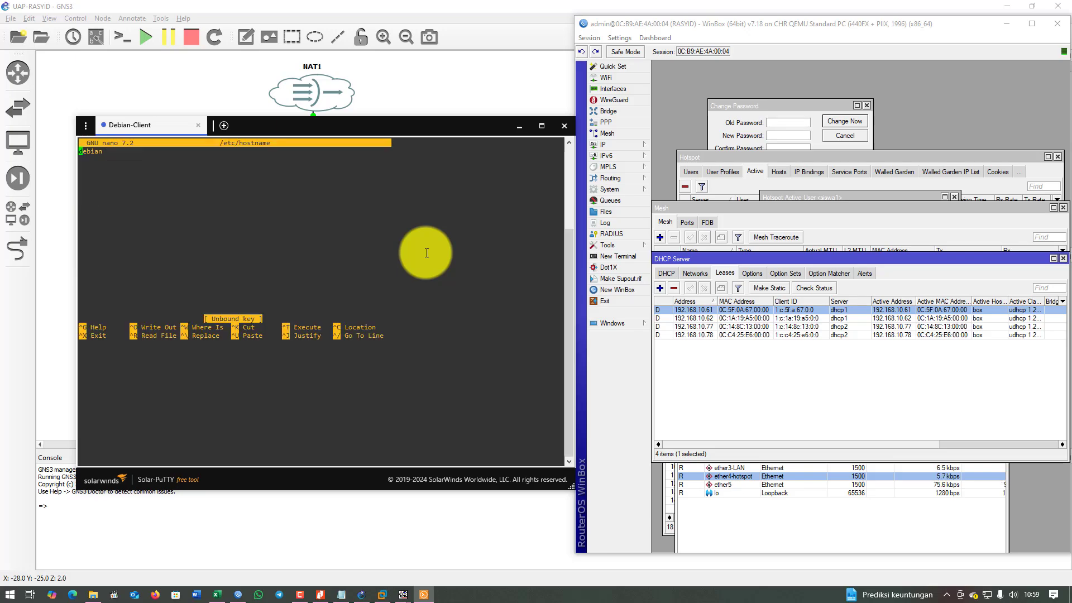
key(Right)
key(Right)
key(Right)
key(Right)
key(Right)
key(Right)
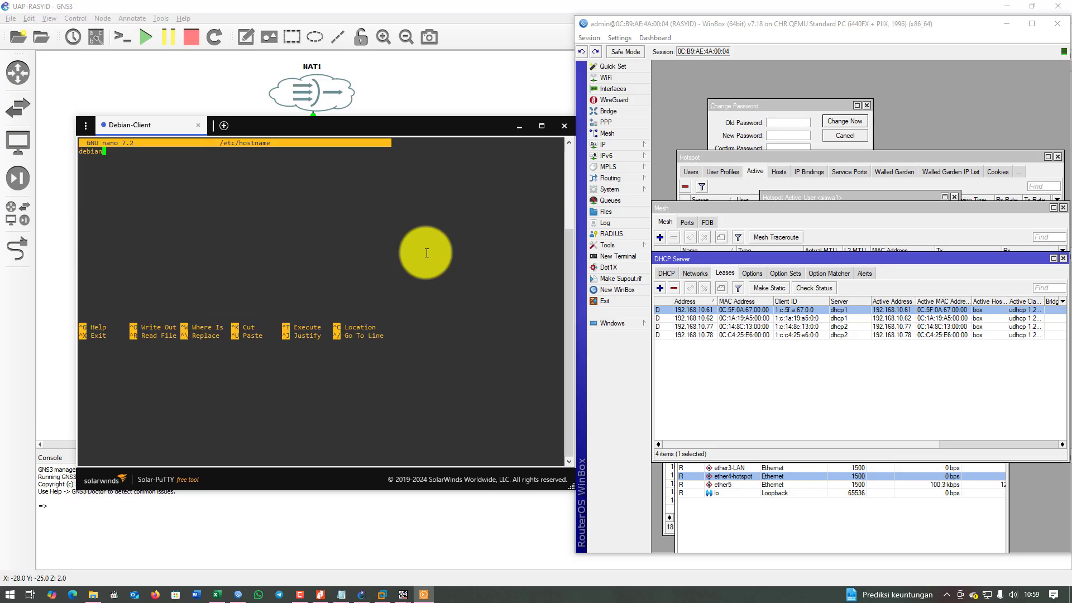
text(-client)
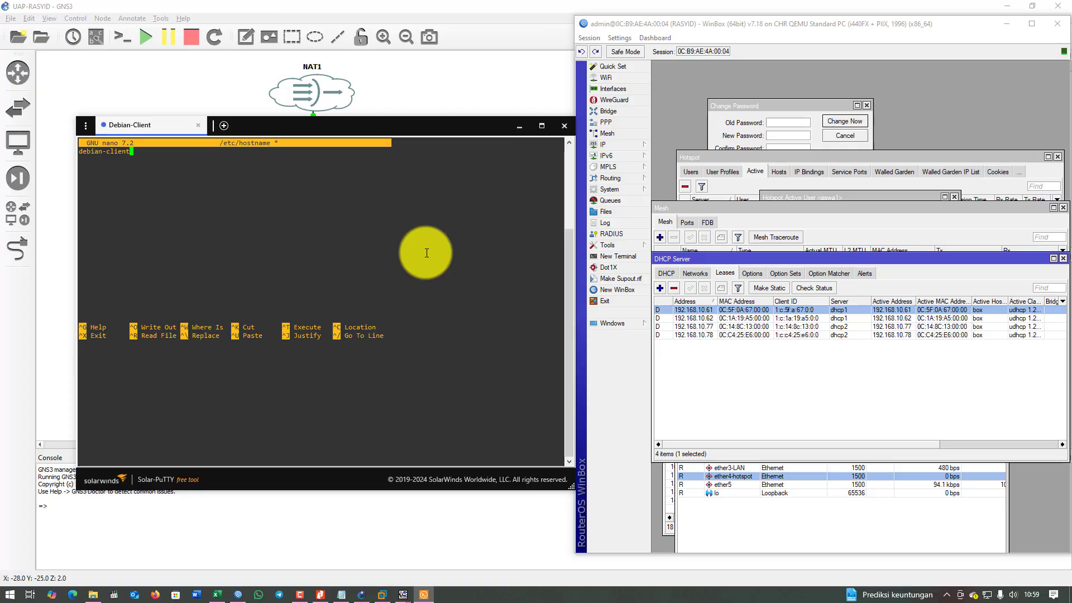
key(ctrl+o)
key(Return)
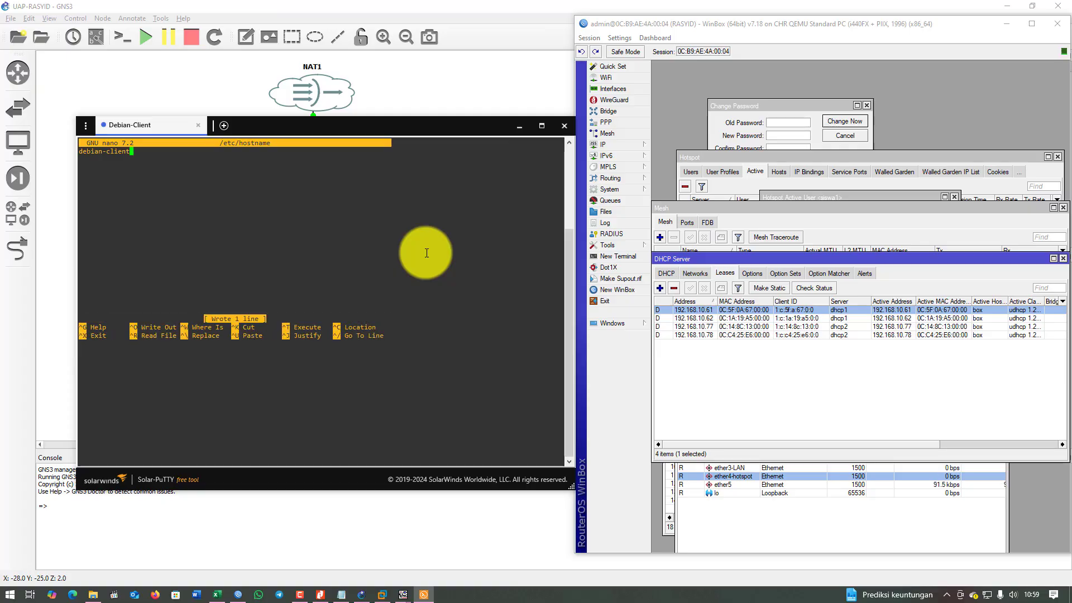
key(ctrl+x)
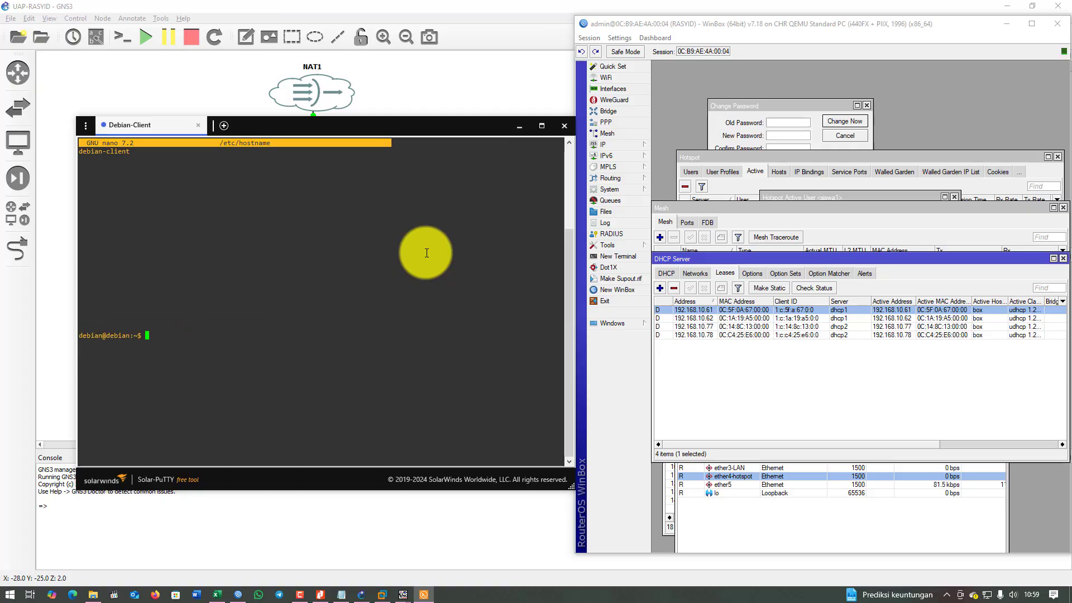
text(ip a)
key(Return)
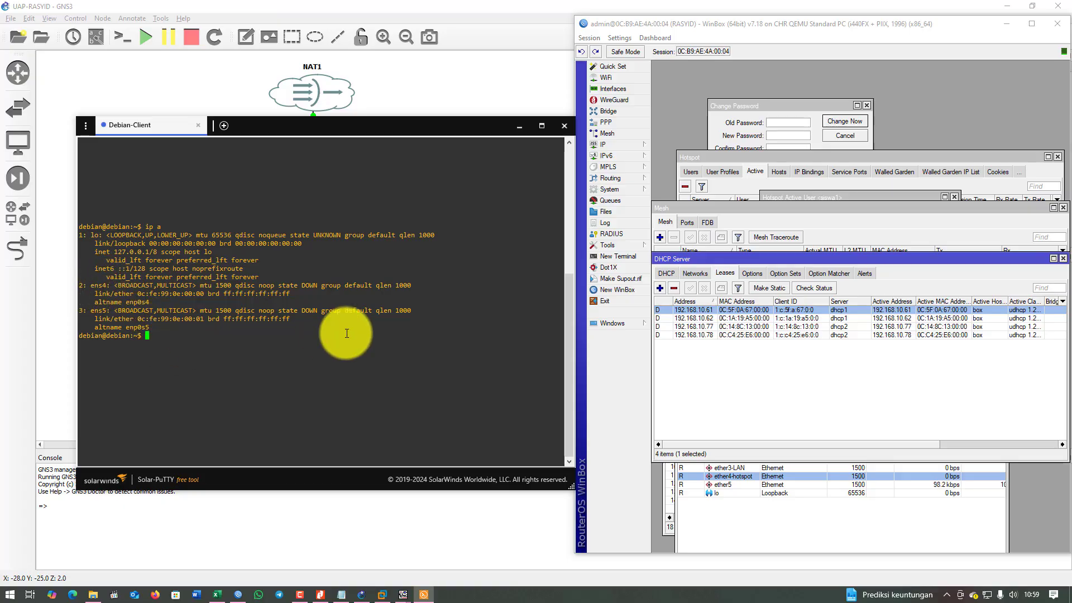
Open /etc/network/interfaces with sudo pico.
text(sudo poic)
key(BackSpace)
key(BackSpace)
text(ico /etc/net)
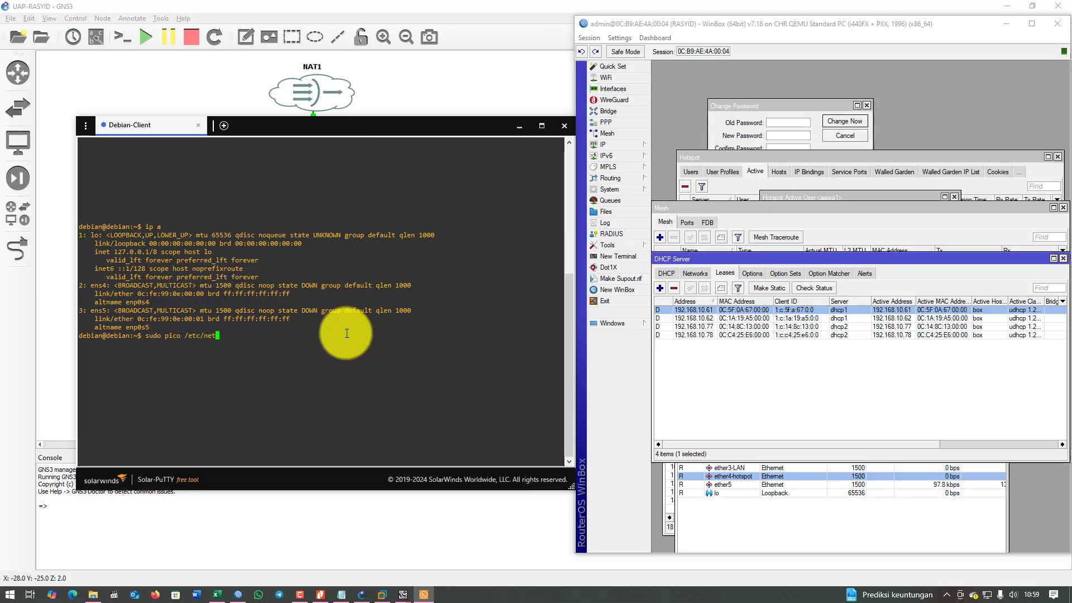
text(work/interfaces)
key(Return)
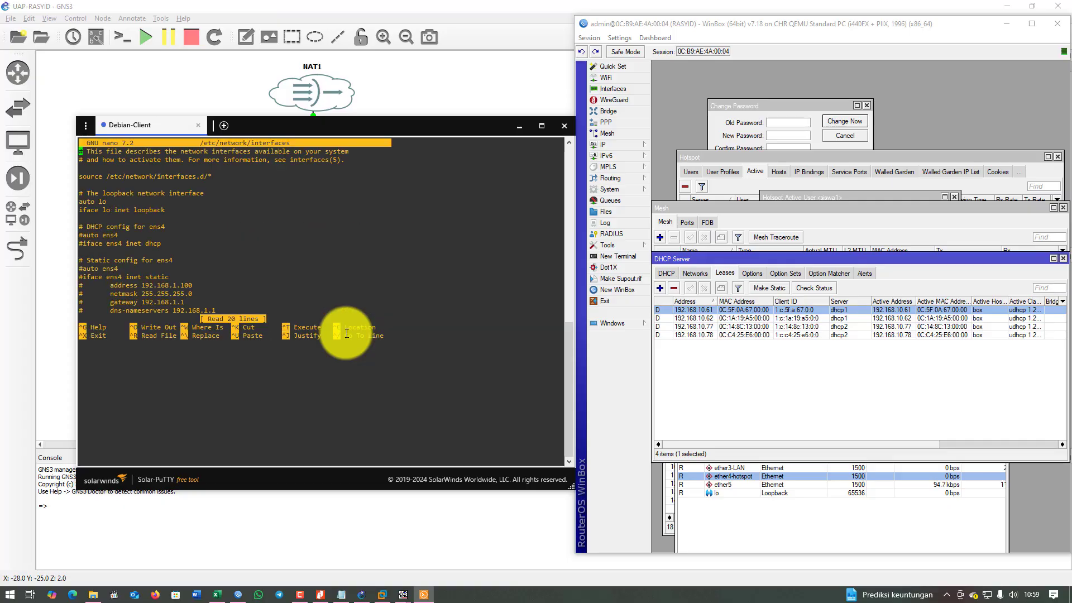
Uncomment auto ens4 and iface ens4 inet dhcp, keep the static block commented, and save.
key(Down)
key(Down)
key(Down)
key(Down)
key(Down)
key(Down)
key(Down)
key(Down)
key(Down)
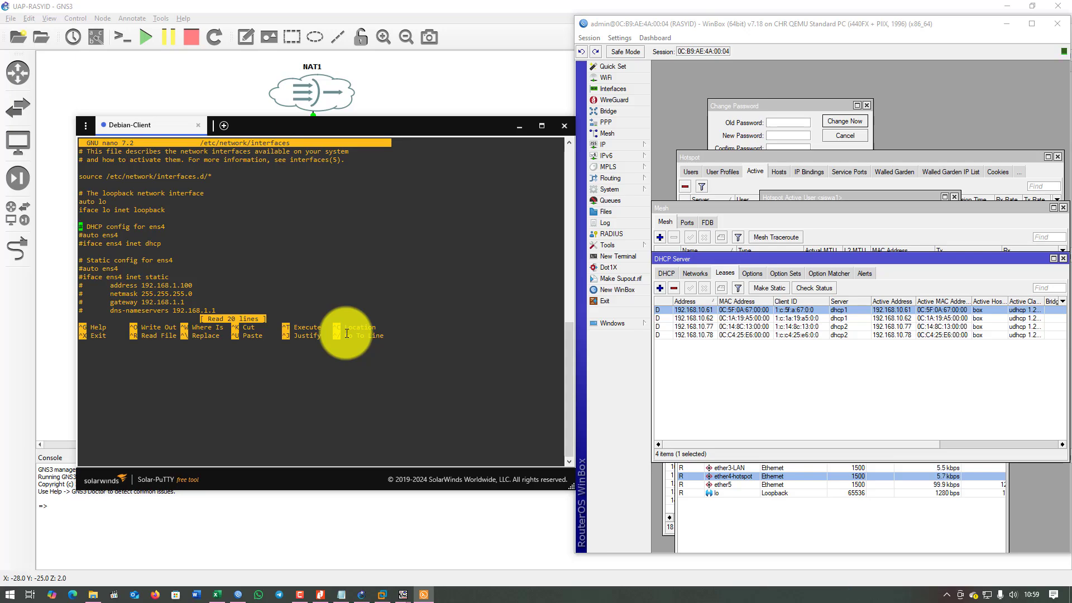
key(Delete)
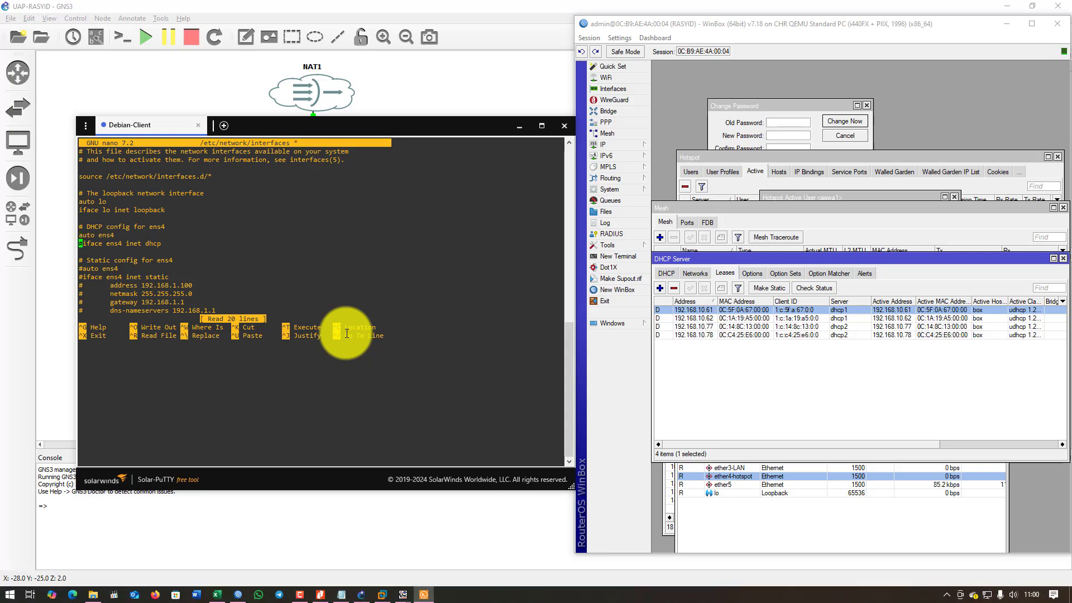
key(Delete)
key(Down)
key(Down)
key(Down)
key(Down)
key(Down)
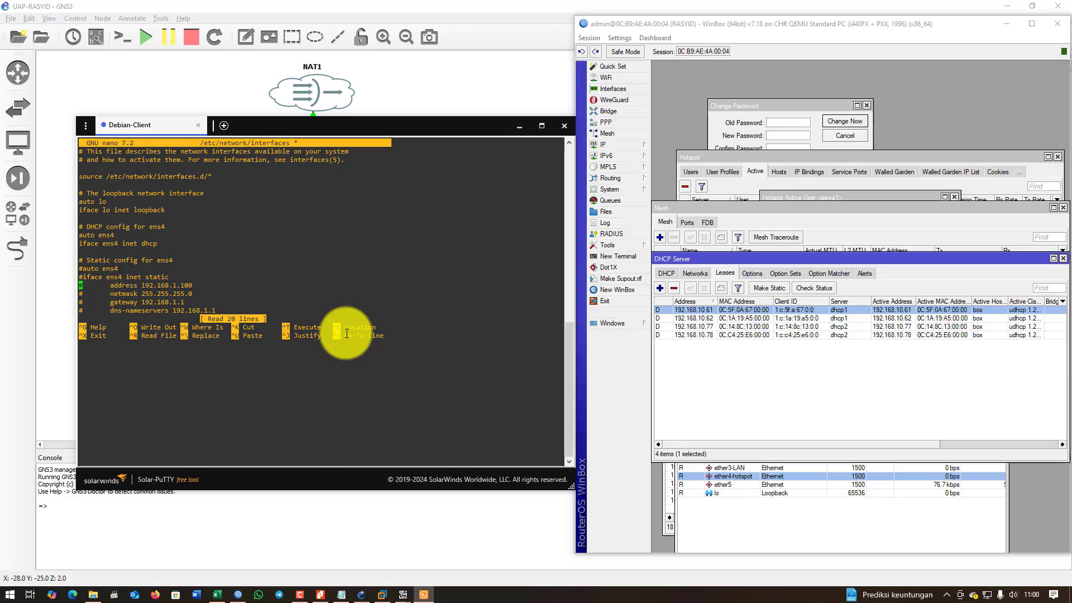
key(Up)
key(Up)
key(Up)
key(Up)
key(Up)
key(Up)
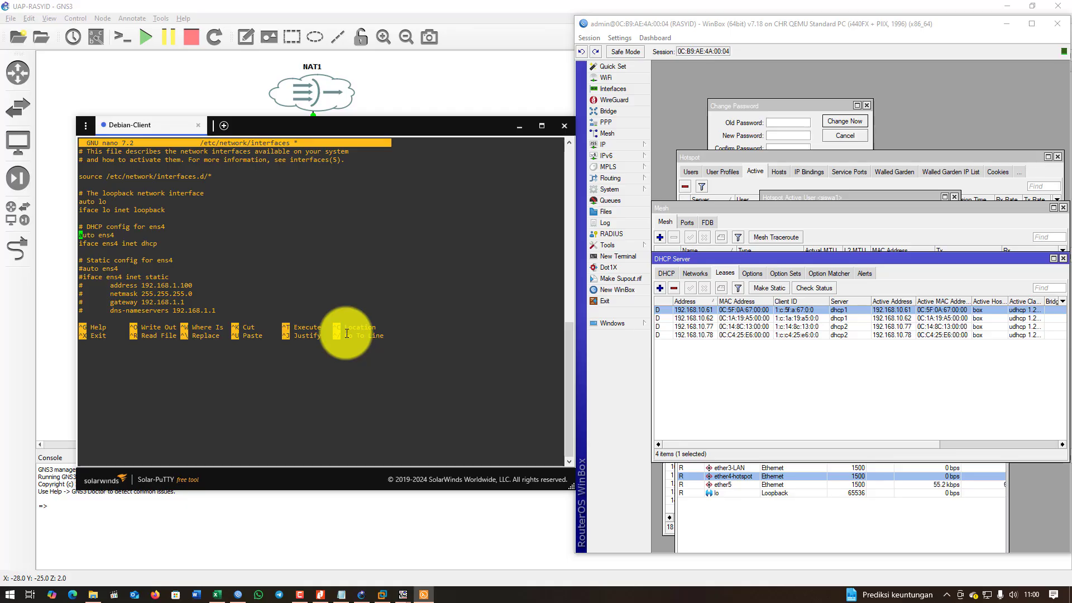
key(Up)
key(Up)
key(Up)
key(Up)
key(Up)
key(Up)
key(Up)
key(Up)
key(Down)
key(Down)
key(Down)
key(Down)
key(Down)
key(Down)
key(Down)
key(Down)
key(Down)
key(Down)
key(Down)
key(Down)
key(Up)
key(Up)
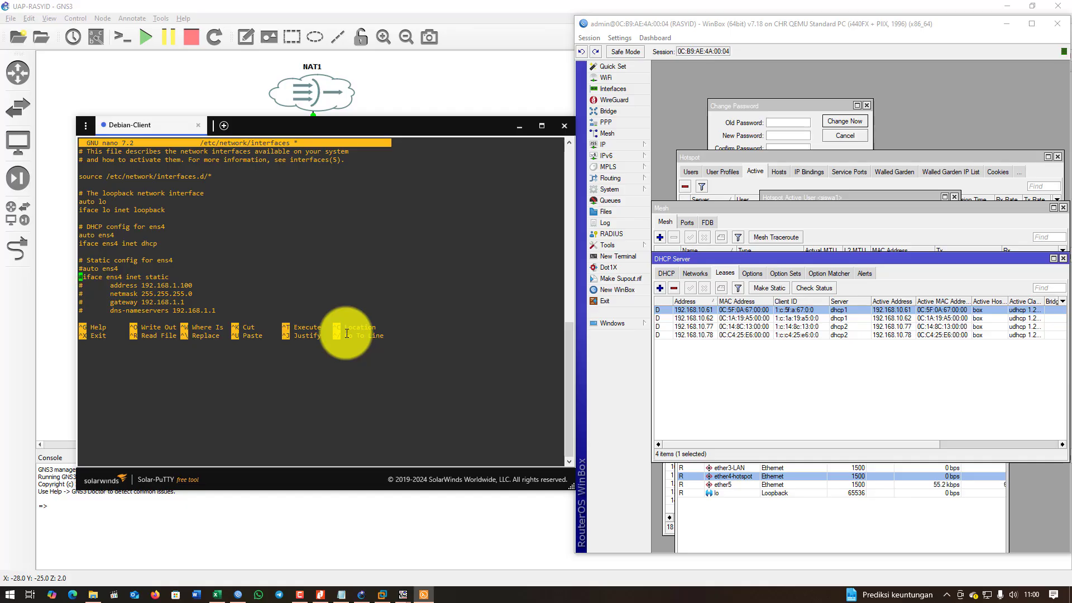
key(Up)
key(Up)
key(Up)
key(Up)
key(Up)
key(Down)
key(Down)
key(Down)
key(Down)
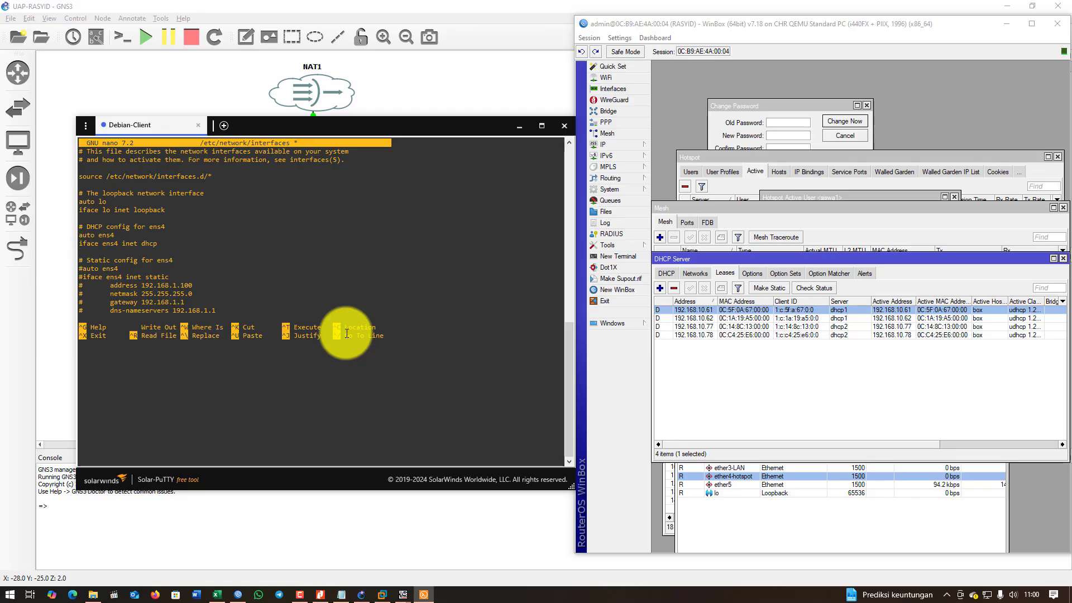
key(ctrl+o)
key(Return)
key(ctrl+x)
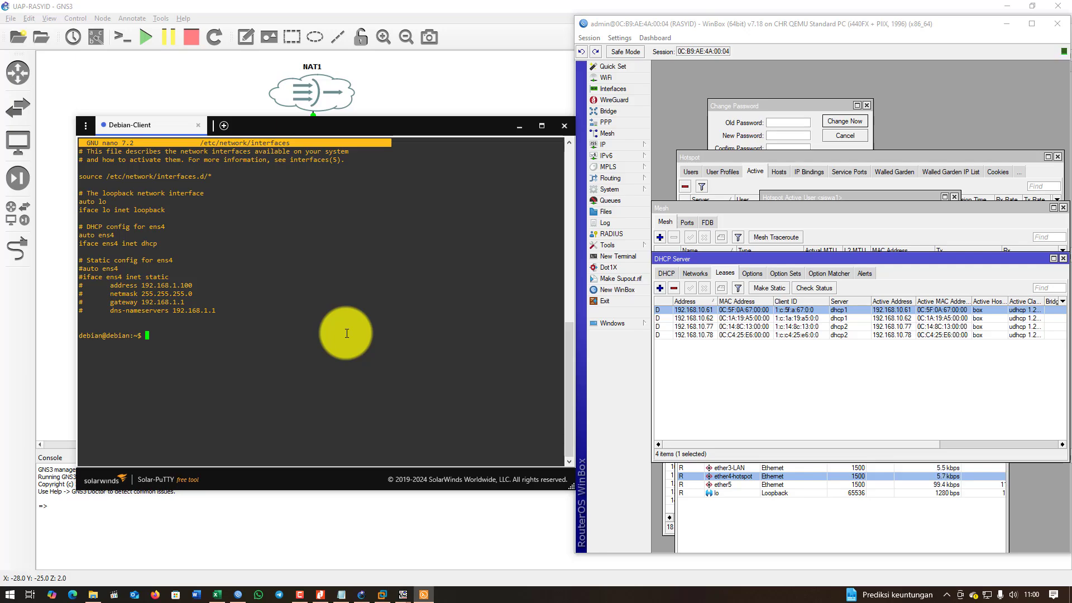
Restart networking and confirm ens4 got 192.168.10.60/26, matching the WinBox lease.
text(sudo systemctl res)
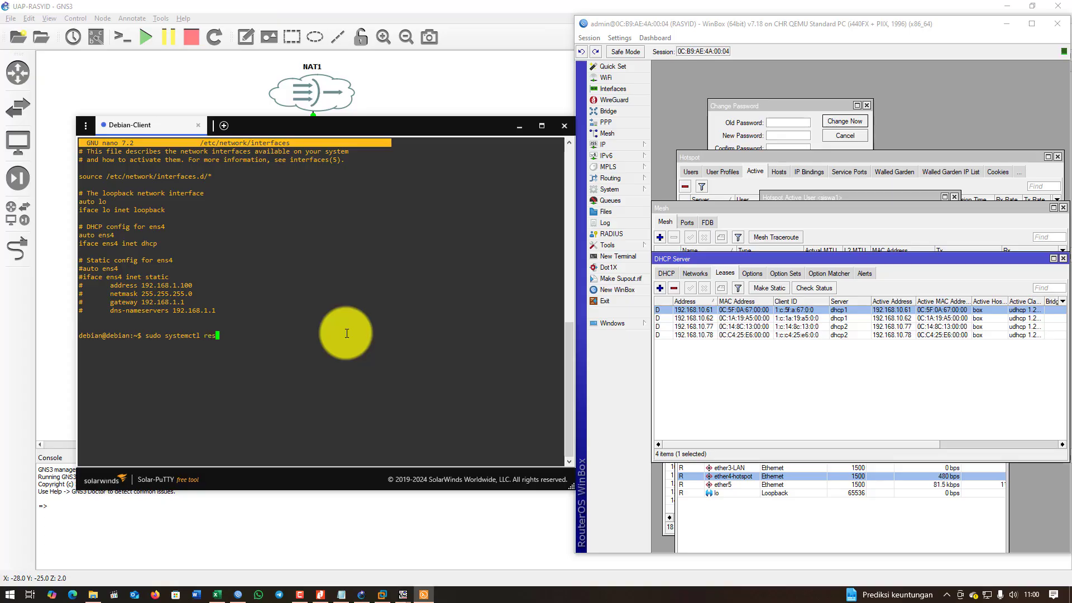
text(tart networking)
key(Return)
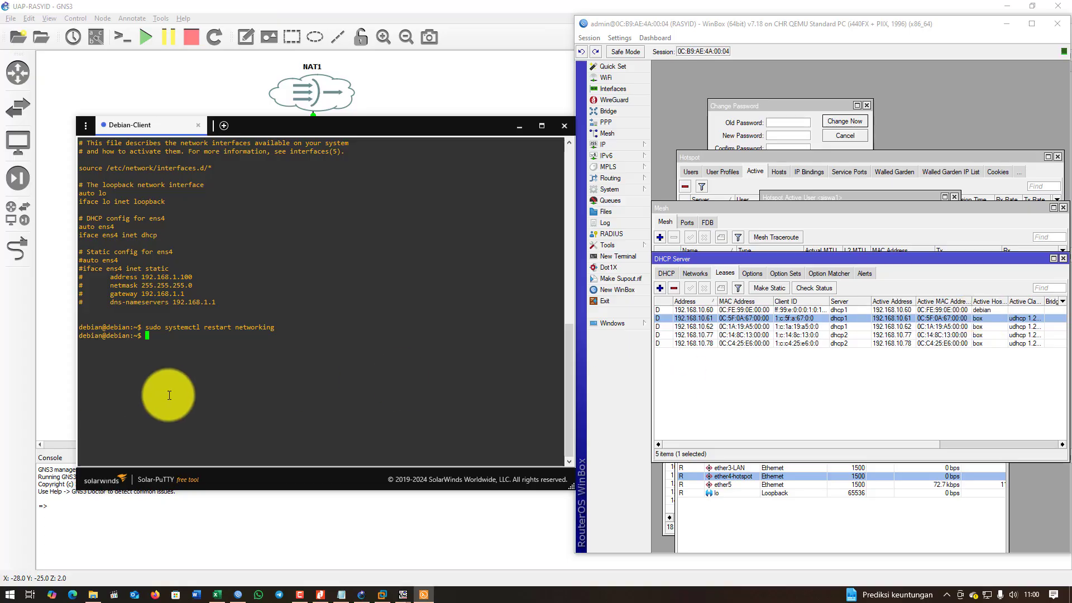
text(ip a)
key(Return)
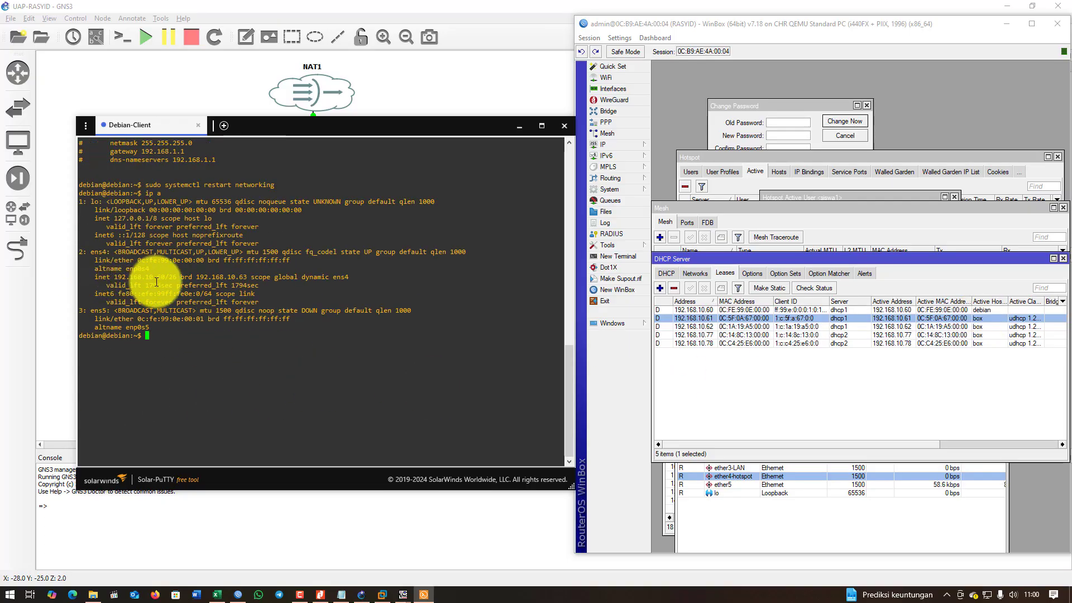
drag(145, 277, 179, 278)
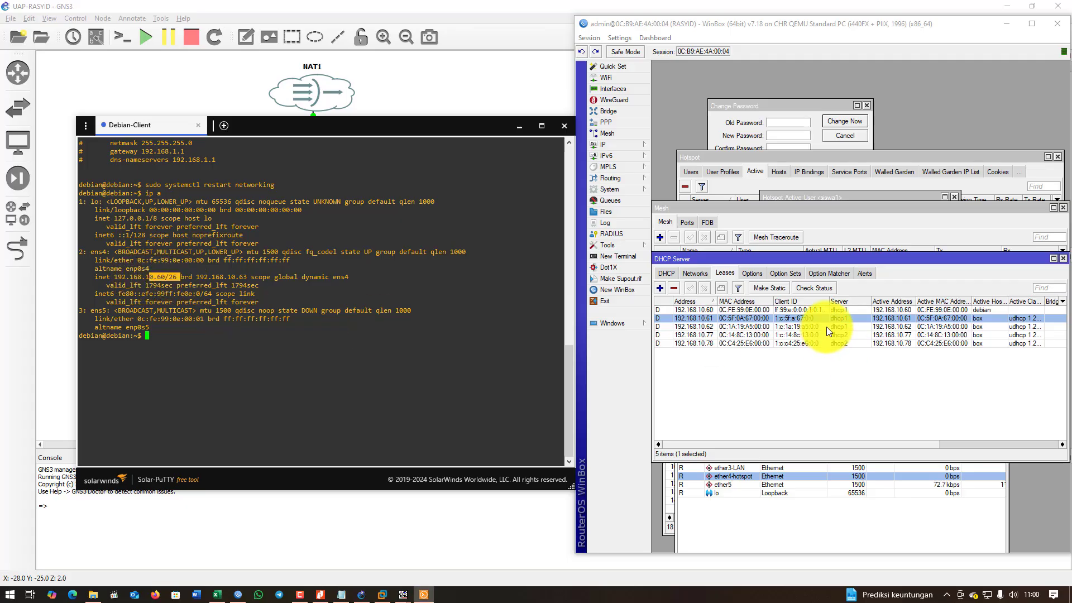
click(955, 310)
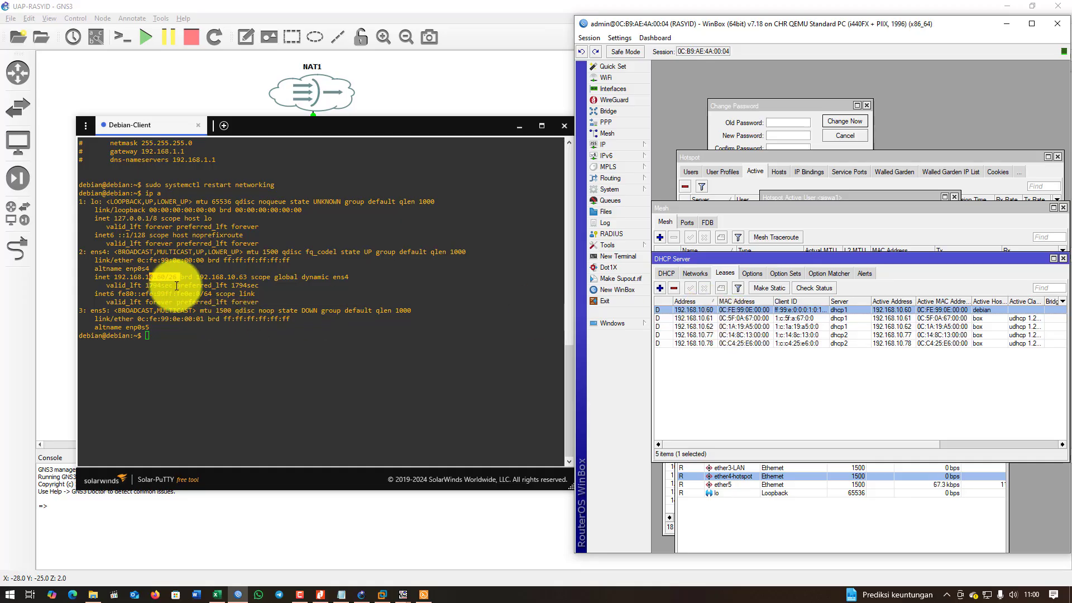
Reboot Debian-Client with sudo reboot.
click(160, 329)
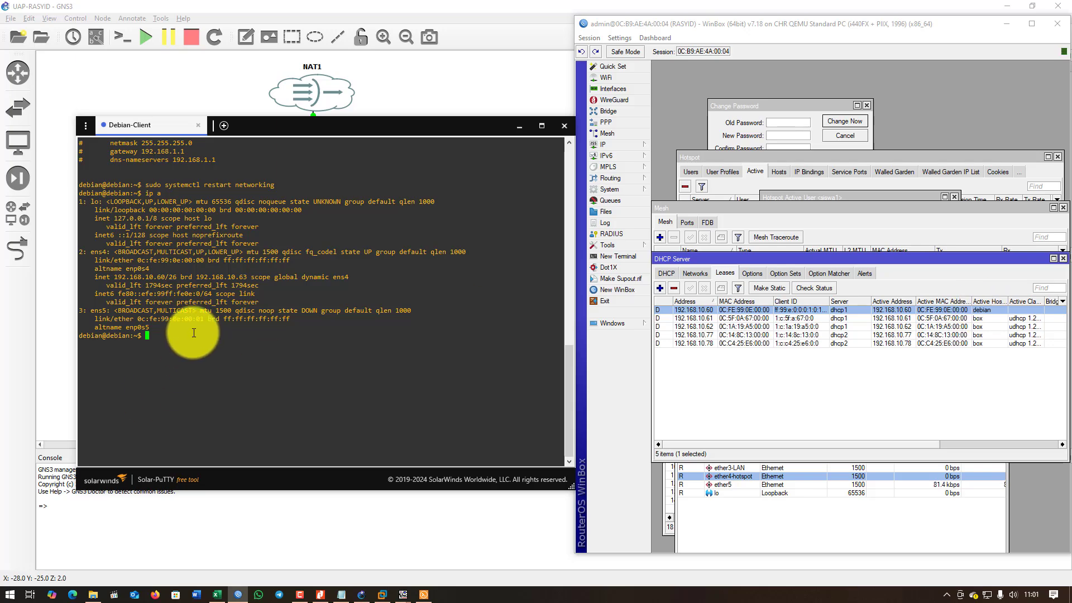
text(sudo reboot)
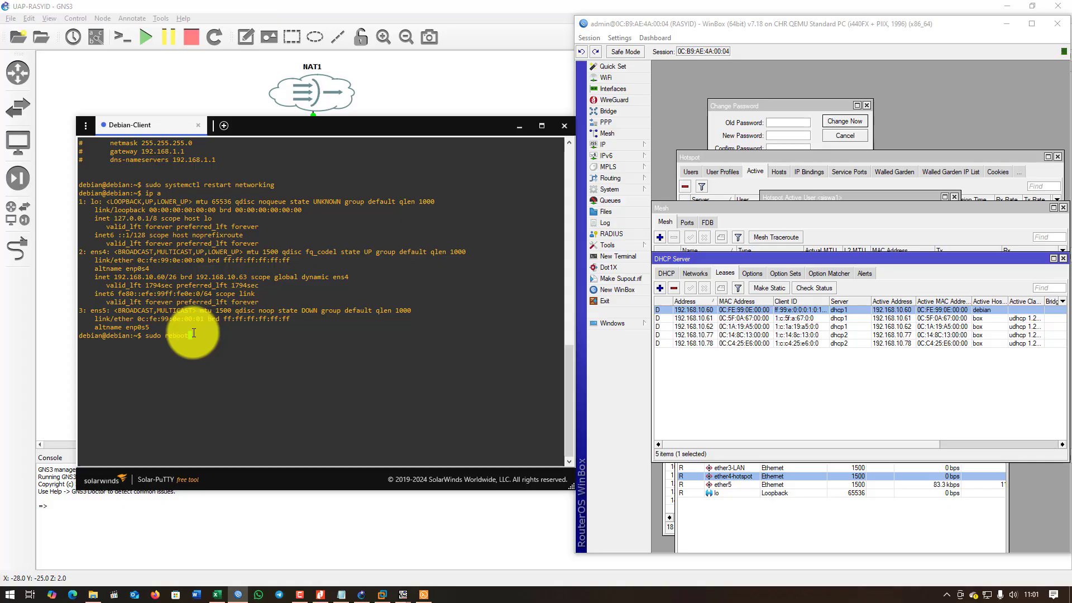
key(Return)
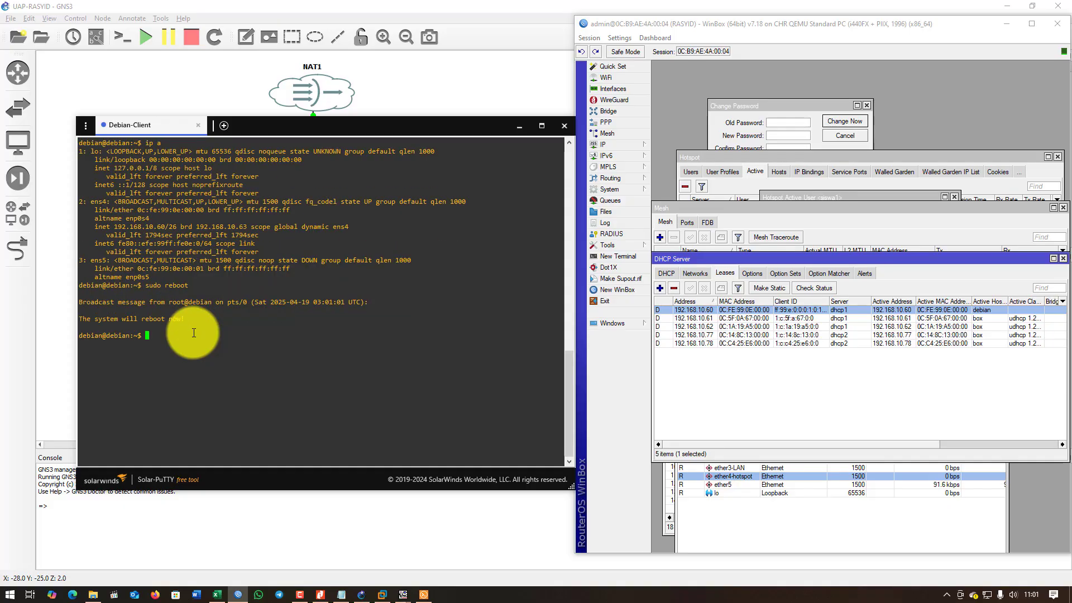
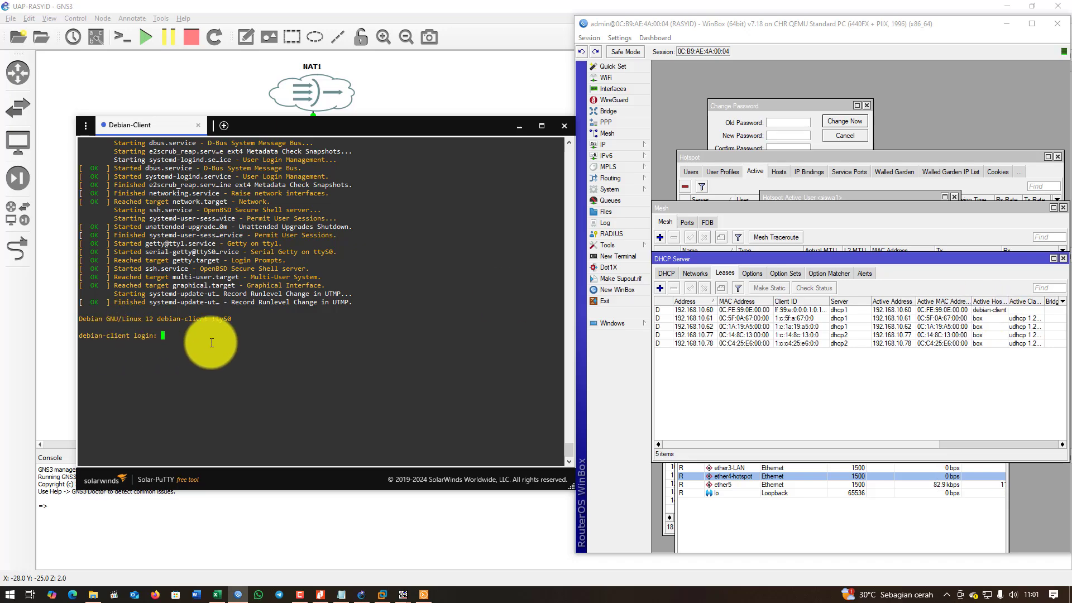
Log in to Debian-Client as debian after a failed first attempt, then minimize its console.
text(ebian)
key(Return)
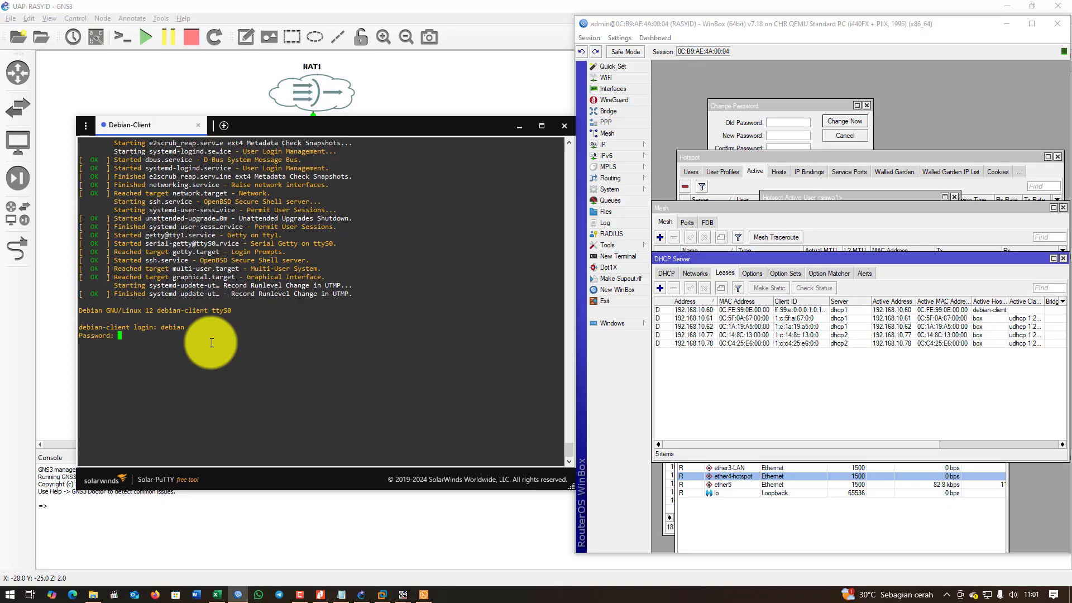
key(Return)
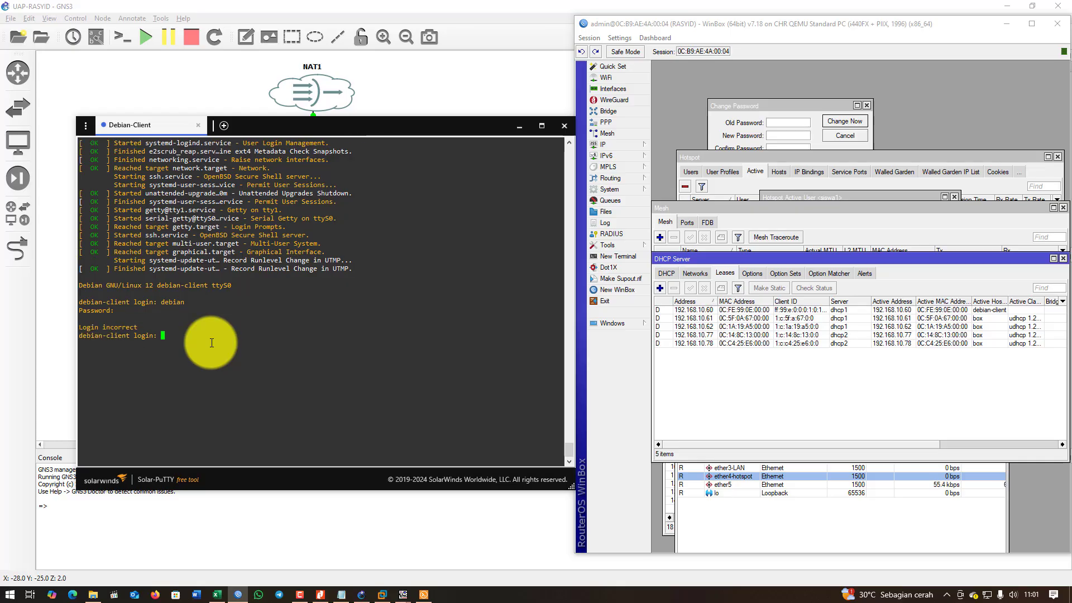
text(debian)
key(Return)
text(debian)
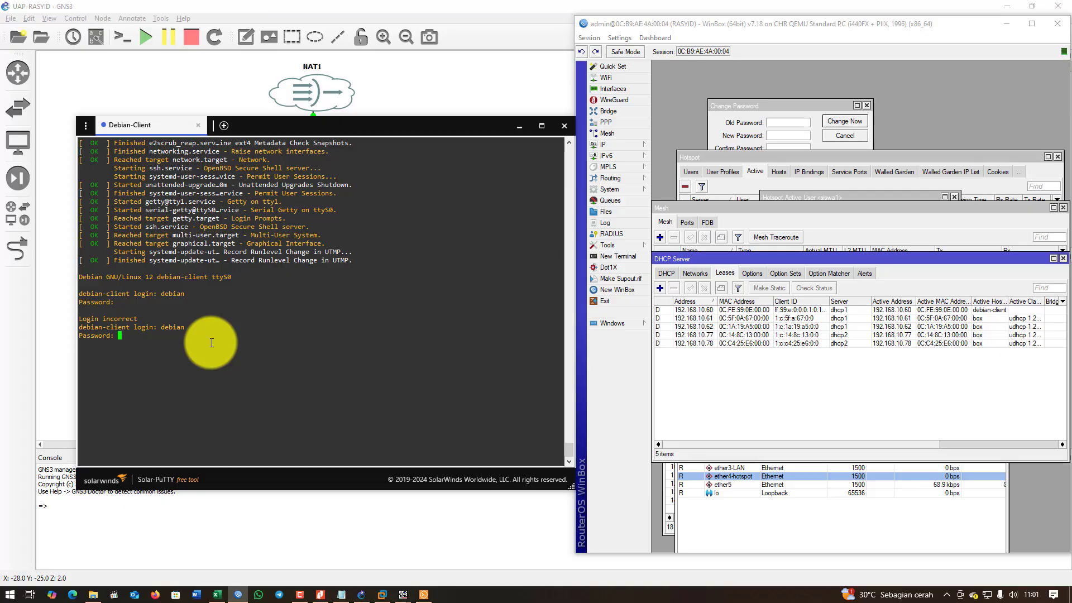
key(Return)
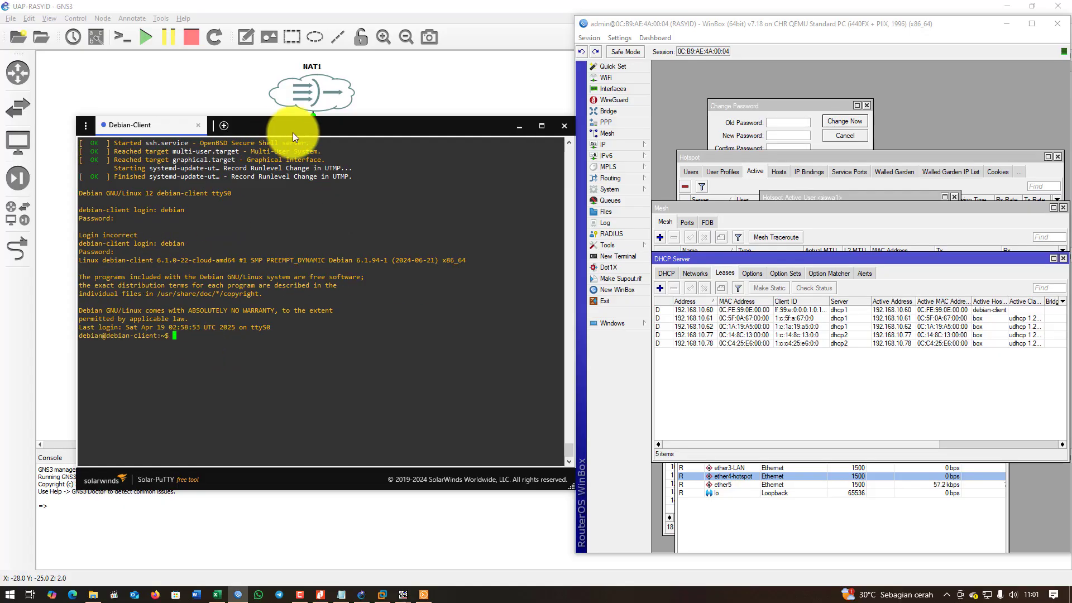
drag(293, 130, 267, 192)
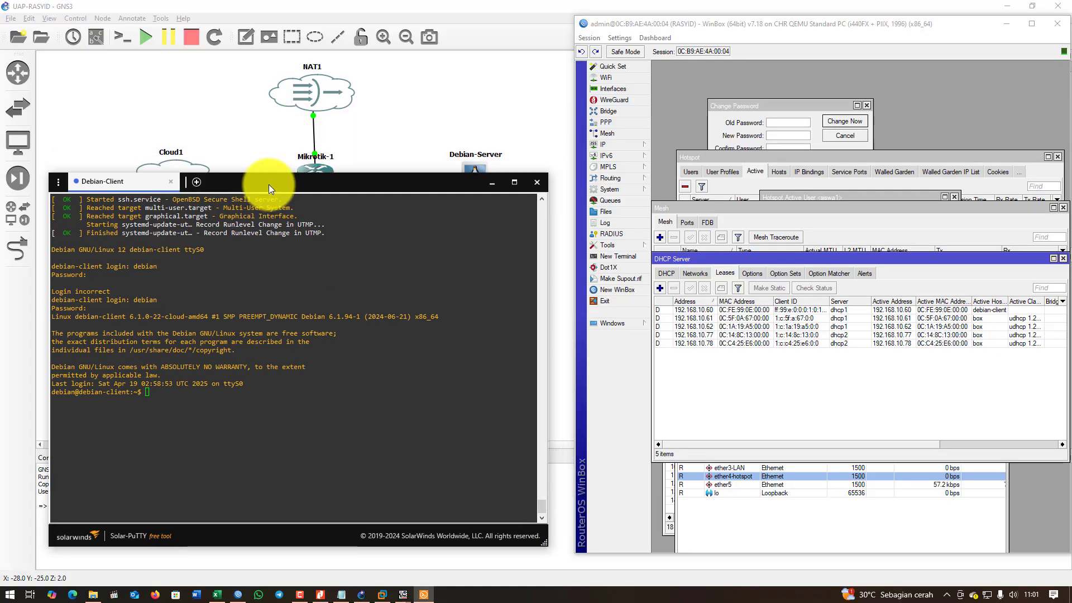
click(493, 190)
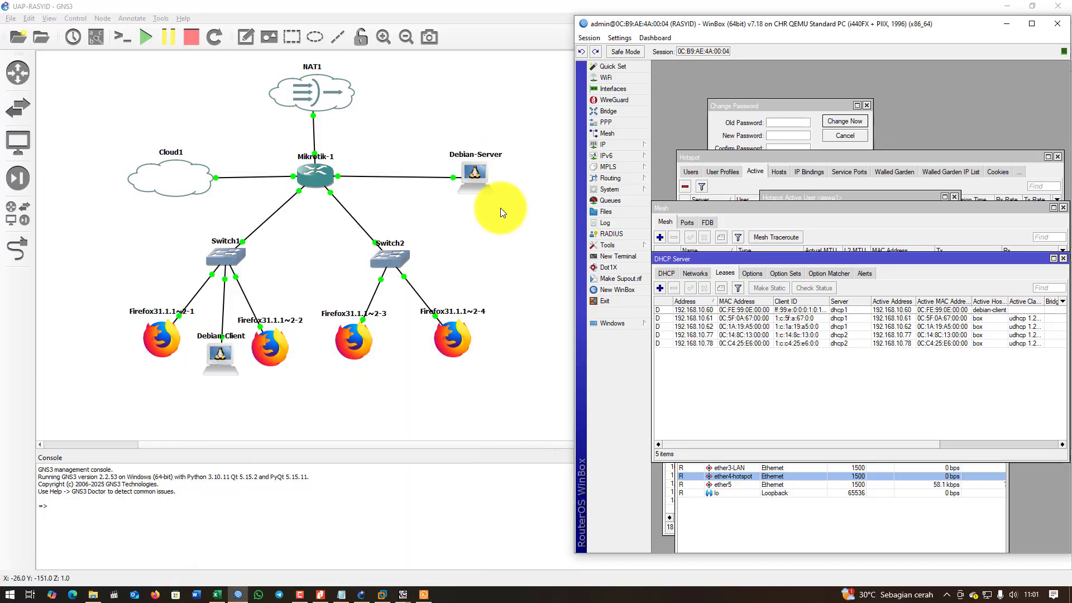
Open a Solar-PuTTY console session to the Debian-Server node and position its window.
right_click(472, 175)
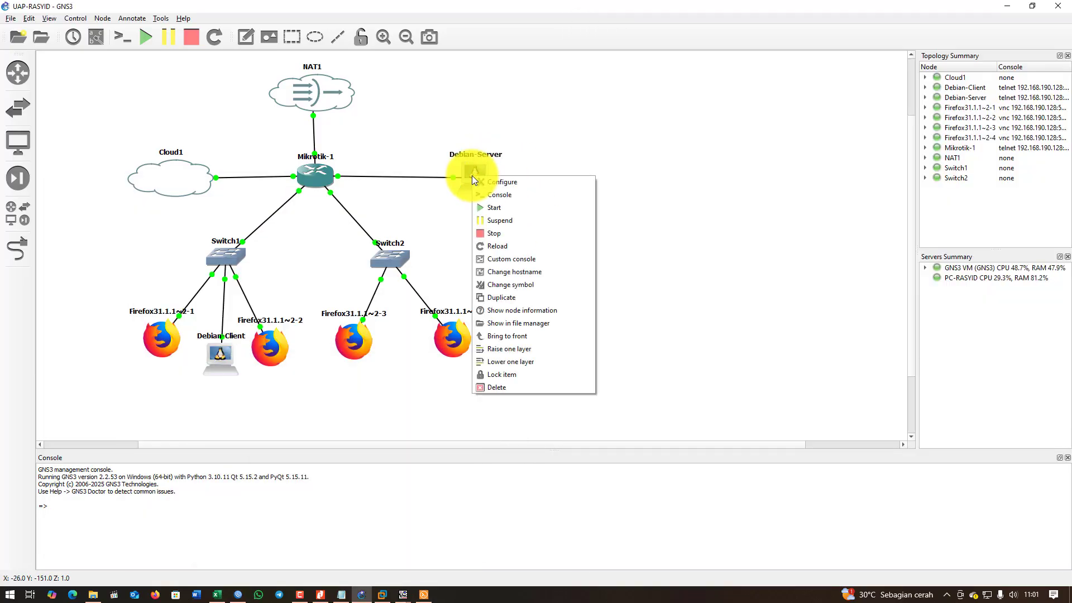
click(501, 197)
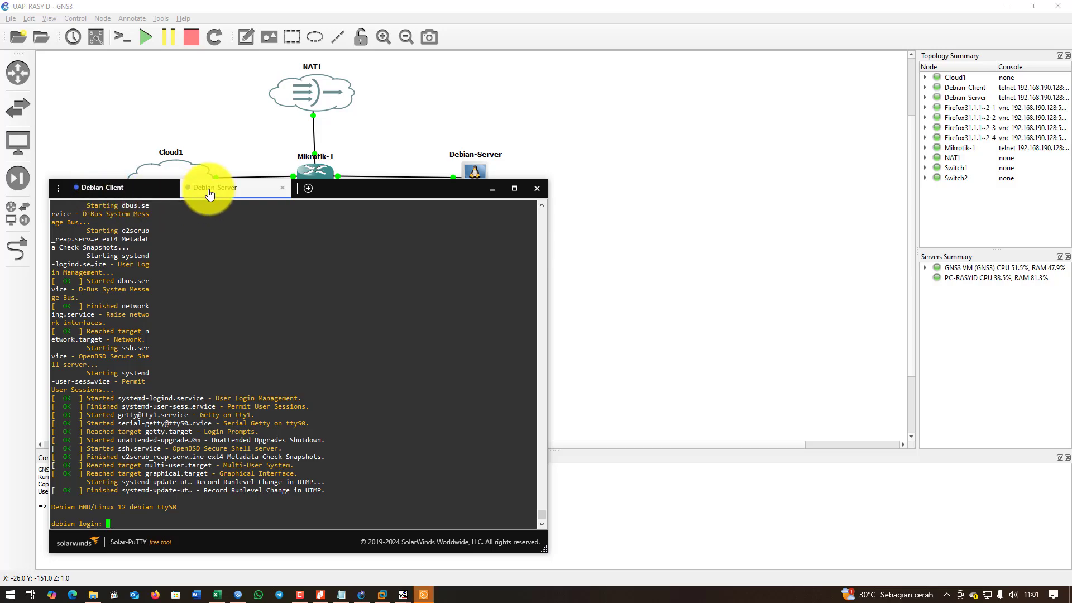
drag(408, 192, 750, 116)
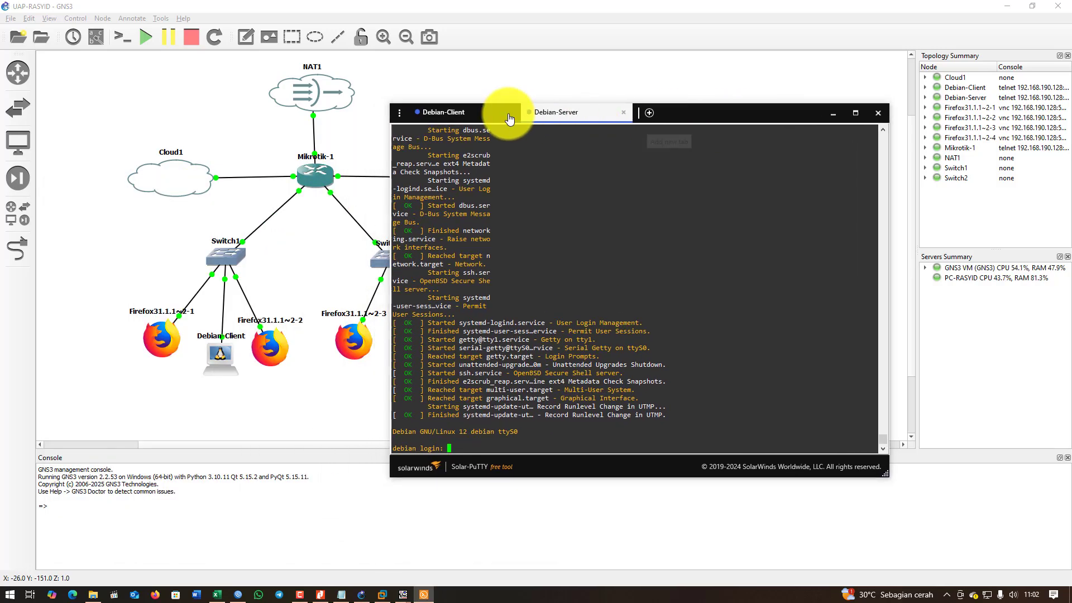
click(464, 112)
click(587, 113)
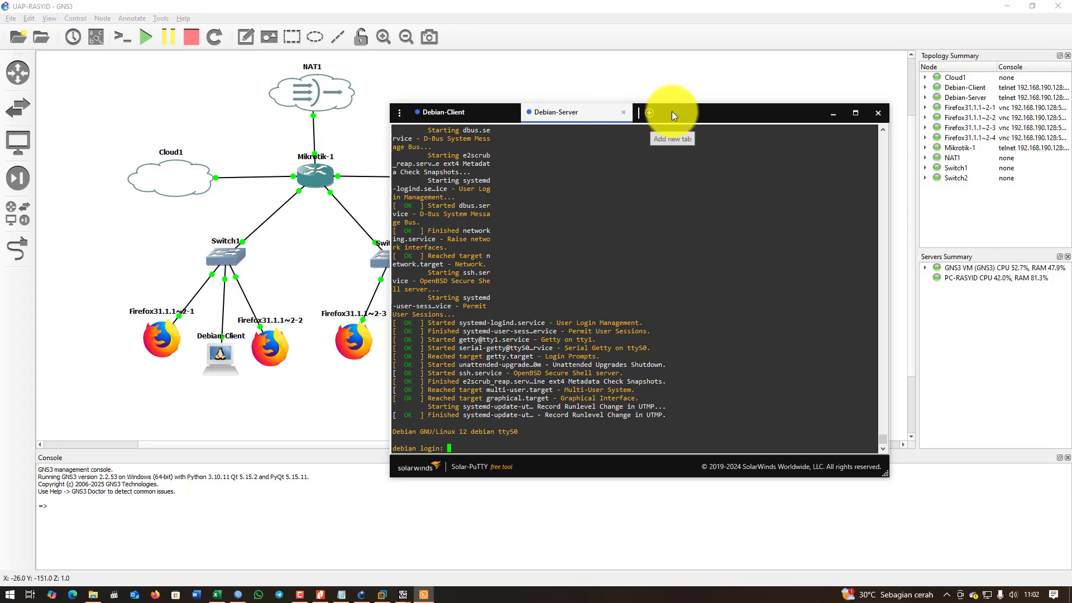
drag(672, 112, 391, 117)
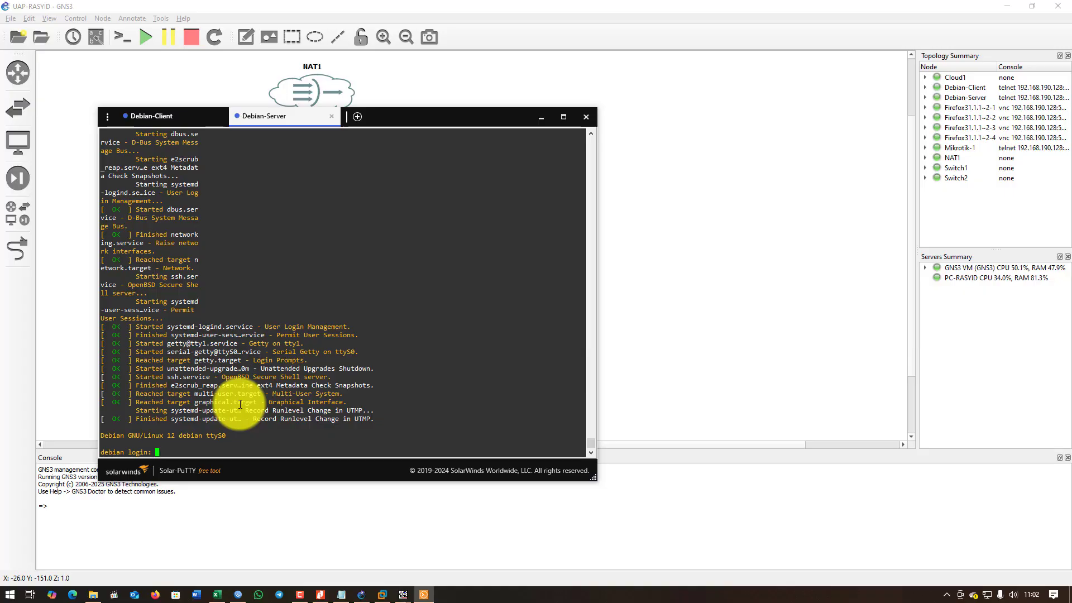
Log in as debian, clear the screen and run ip a, showing ens4 and ens5 down.
text(debian)
key(Return)
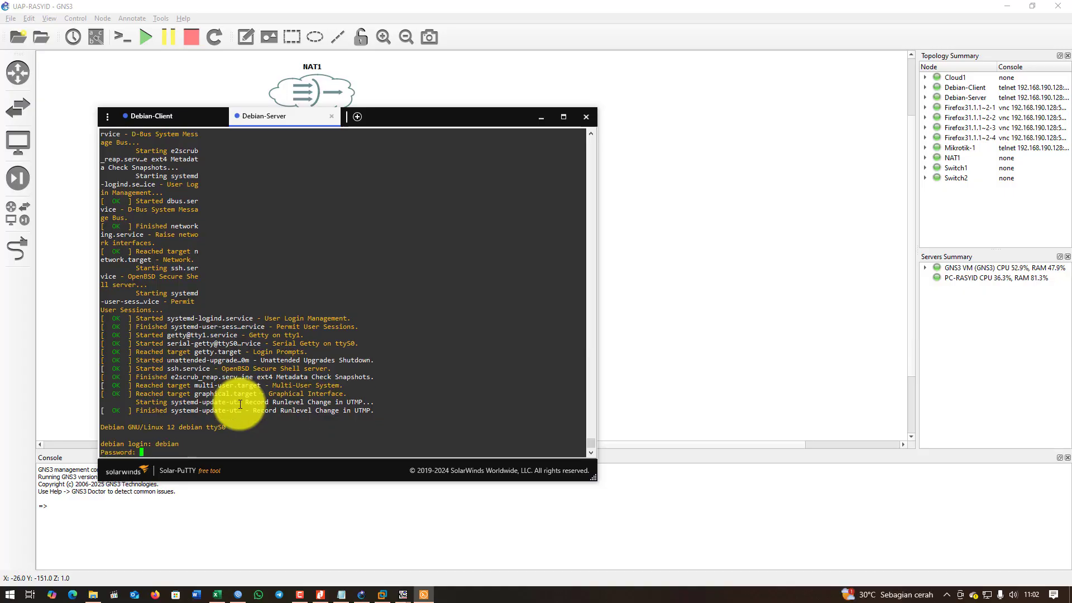
text(debian)
key(Return)
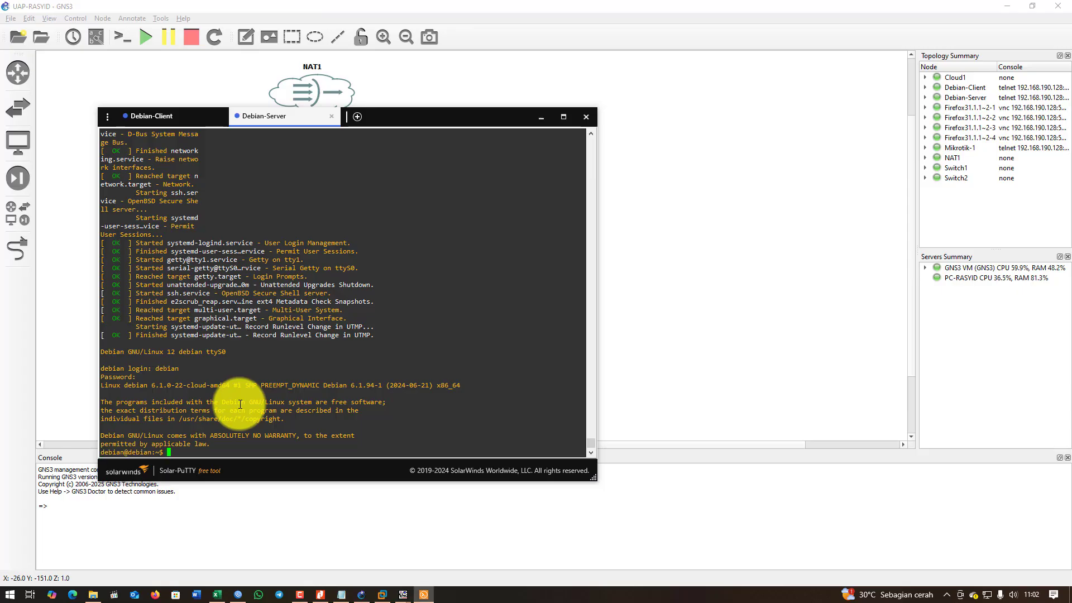
text(clear)
key(Return)
key(Return)
key(Return)
key(Return)
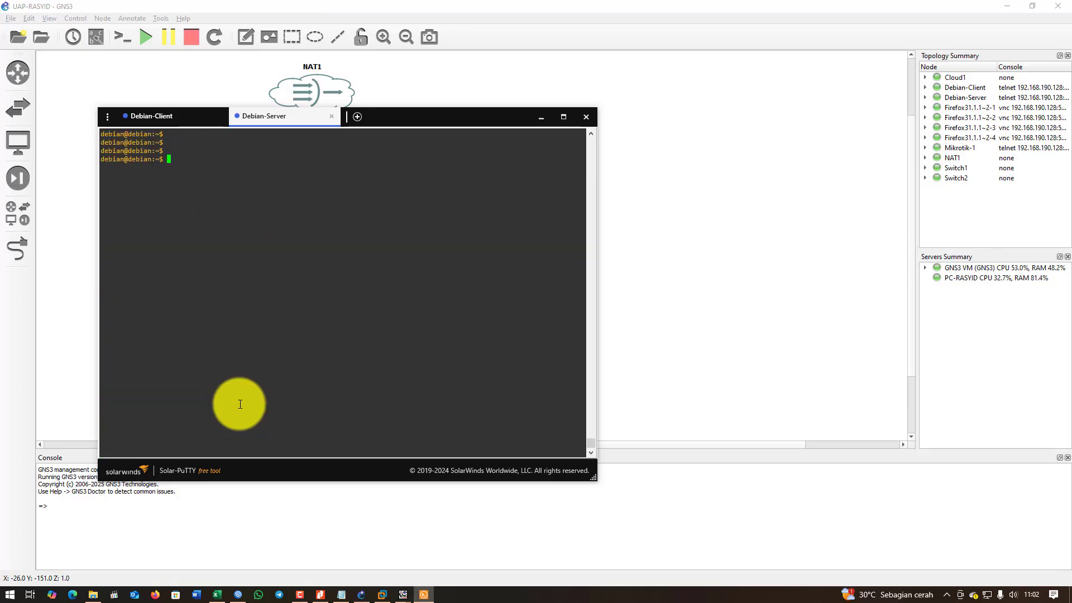
text(ip a)
key(Return)
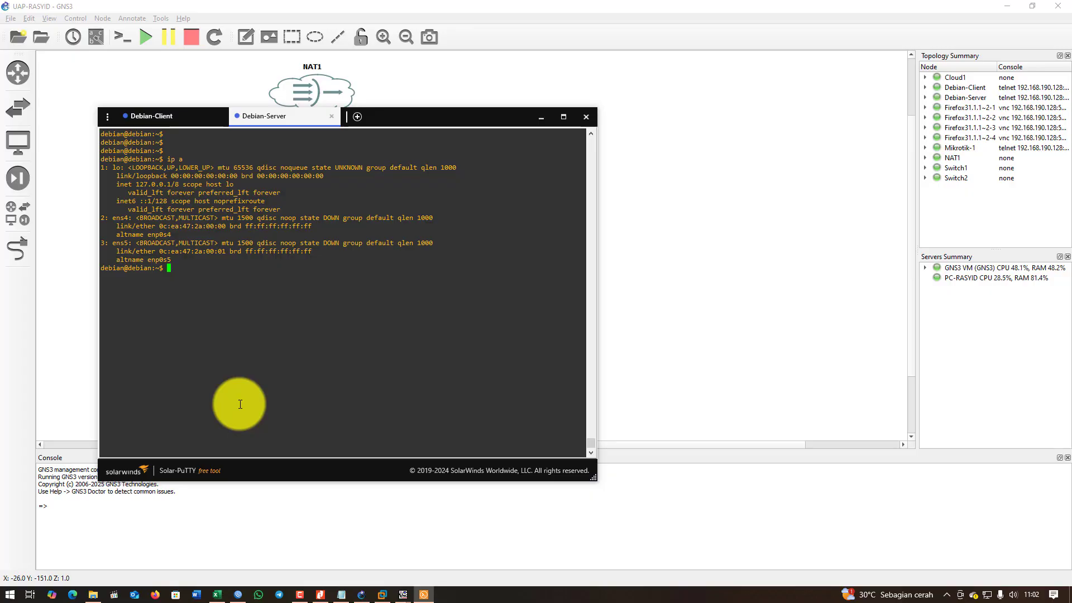
drag(440, 124, 460, 263)
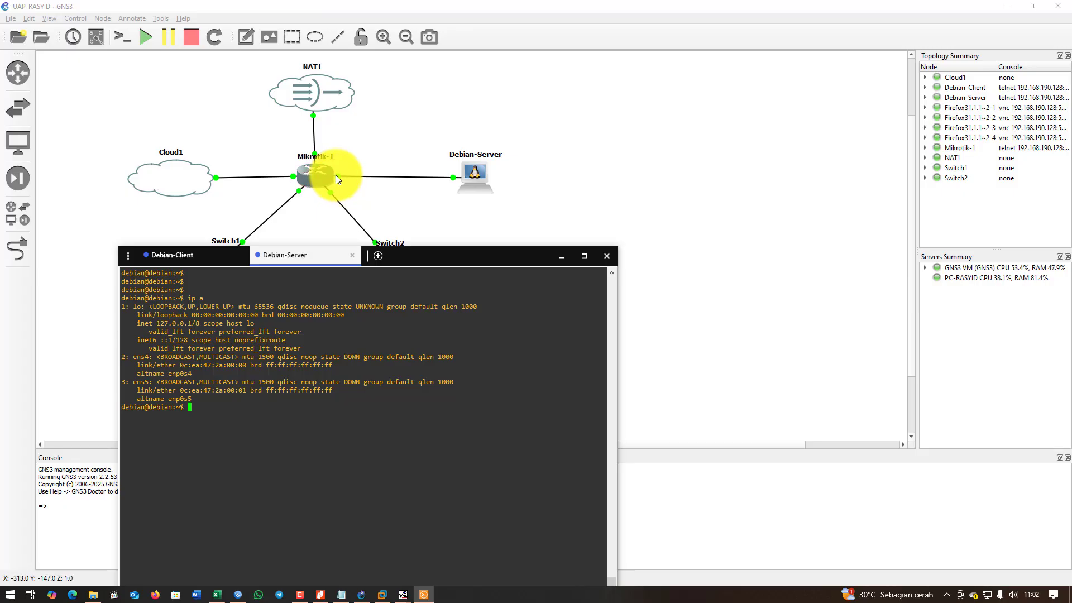
drag(463, 251, 407, 142)
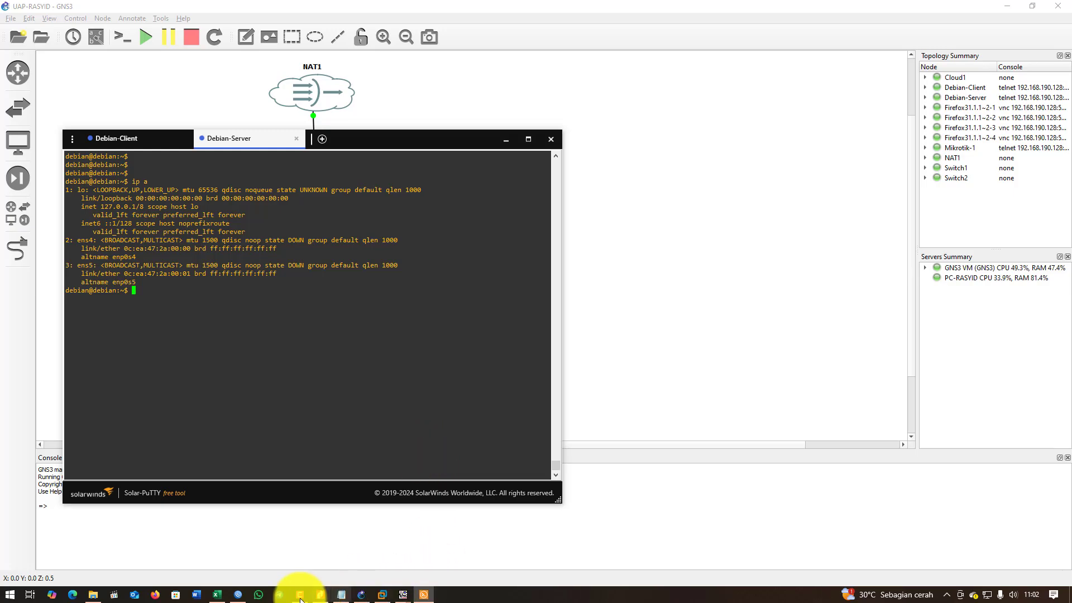
Review the server's IP address in the Notepad network notes.
click(342, 596)
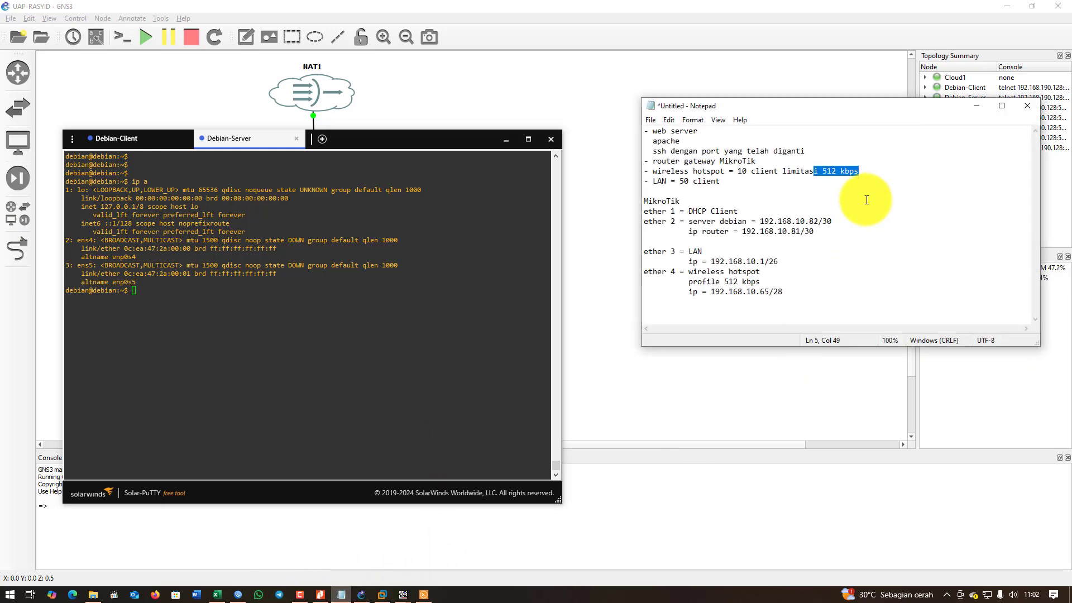
click(763, 233)
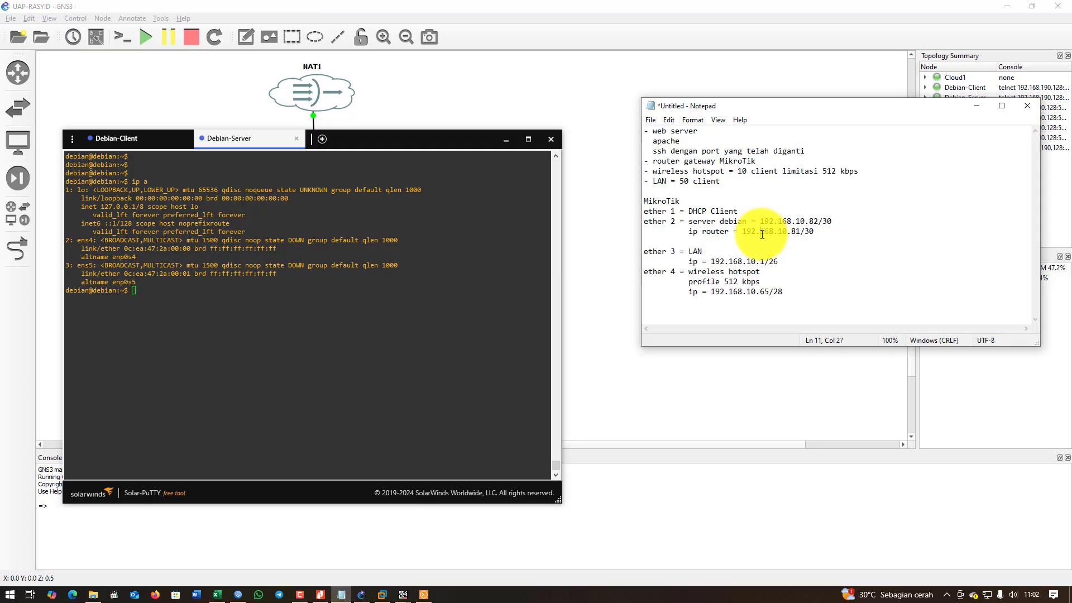
drag(777, 222, 838, 224)
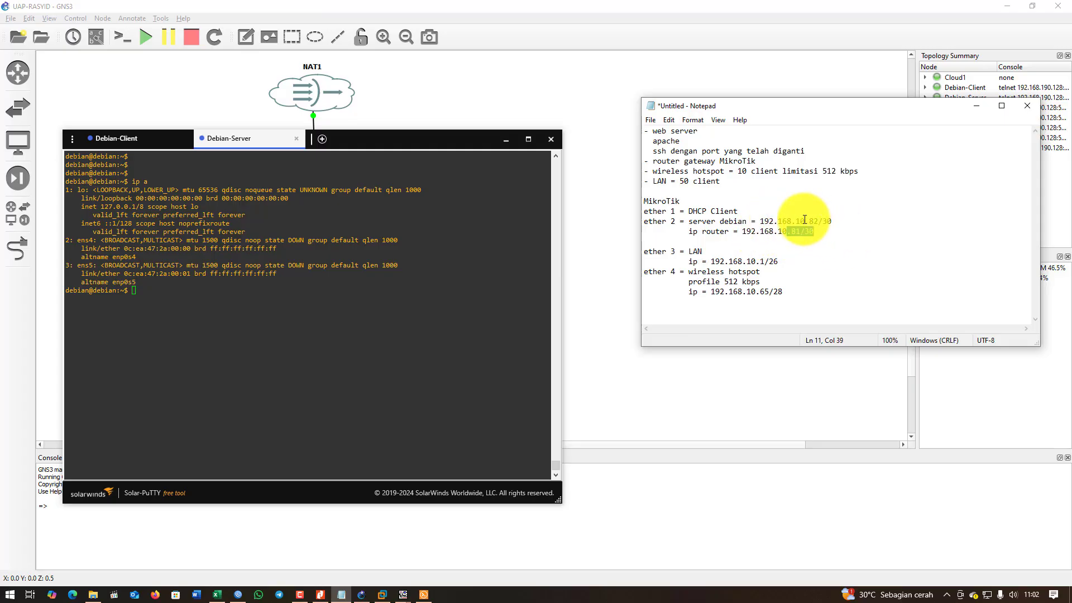
click(834, 241)
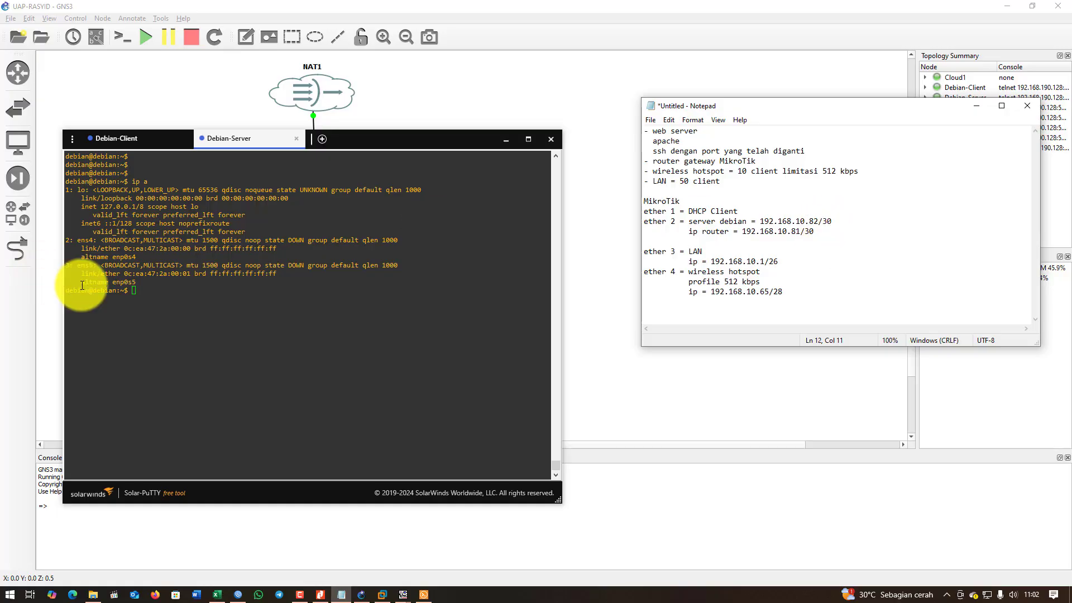
Enter sudo pico /etc/hostname at the Debian-Server prompt.
click(216, 293)
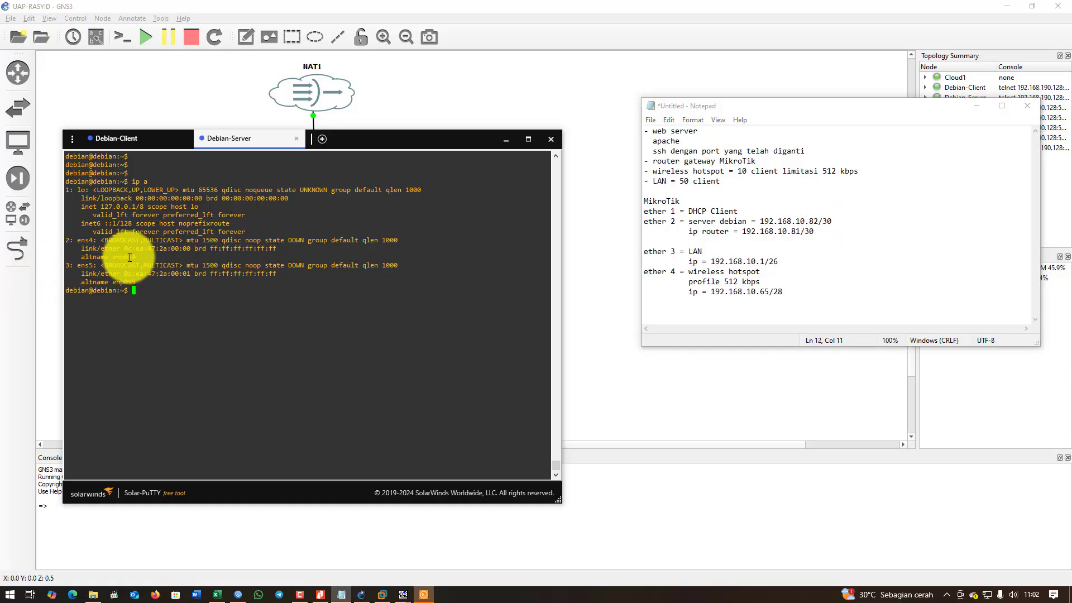
double_click(89, 241)
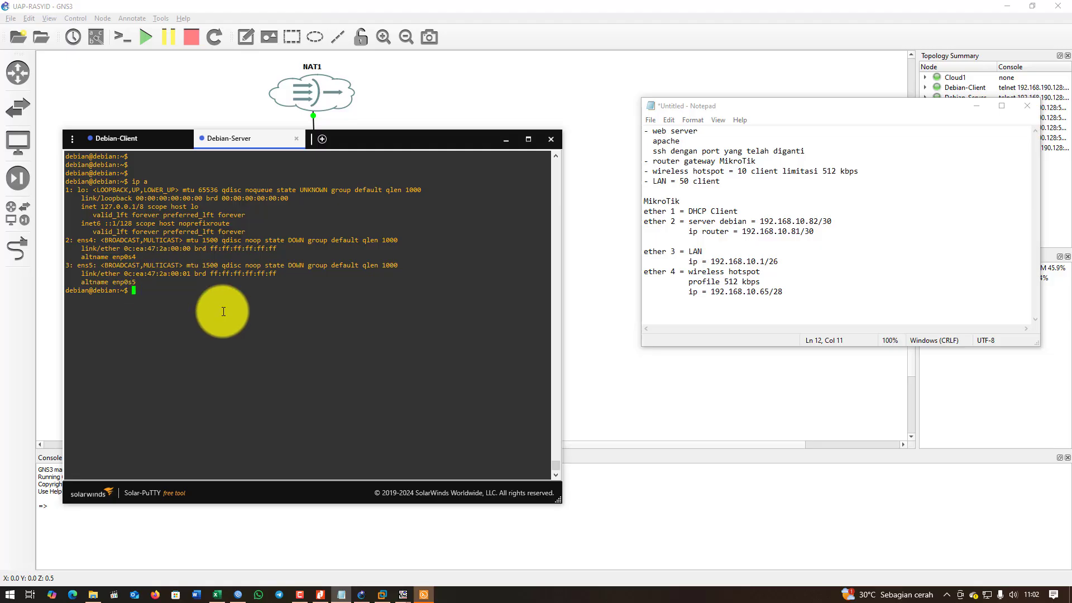
text(profi)
key(BackSpace)
key(BackSpace)
text(sudo pico /etc/hostna)
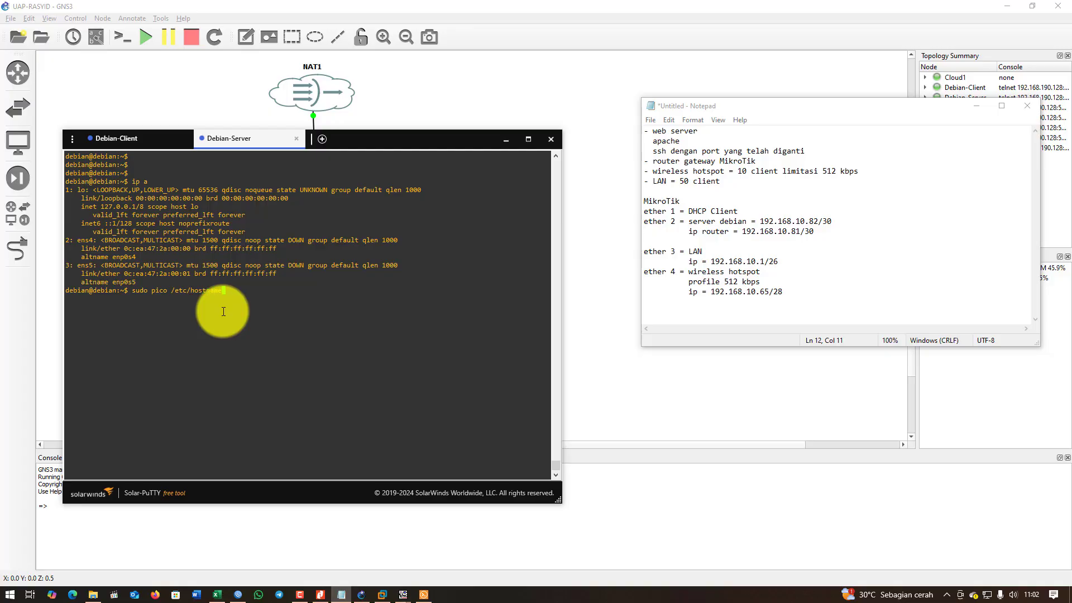
text(me)
Change the hostname in /etc/hostname to debian-server and save the file.
key(Return)
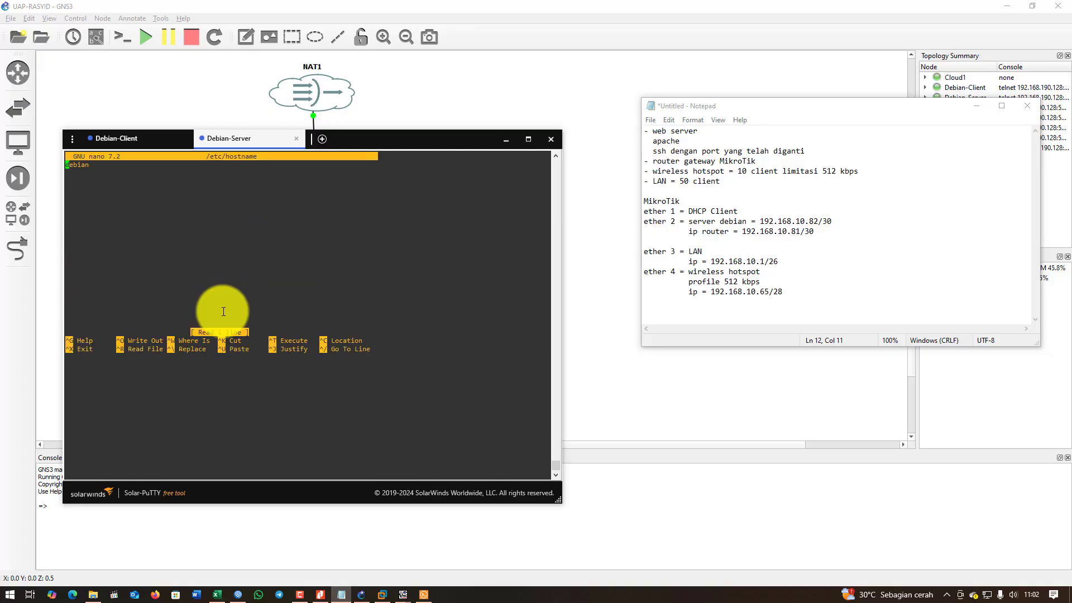
key(Right)
key(Right)
key(Right)
key(Right)
key(Right)
key(Right)
text(-server)
key(ctrl+o)
key(Return)
key(ctrl+x)
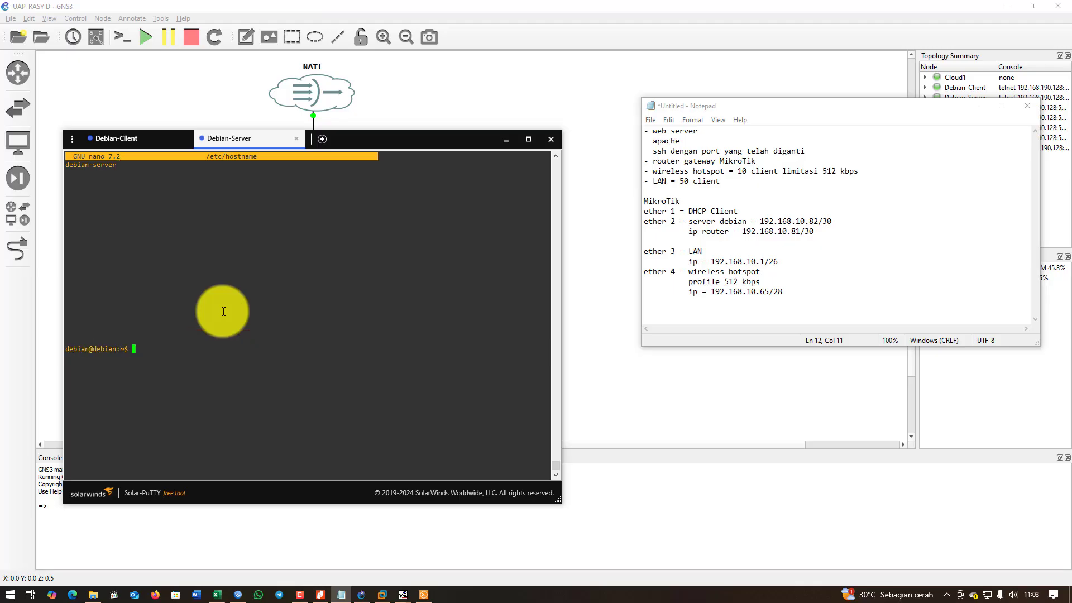
Enter sudo pico /etc/network/interfaces at the prompt.
text(pico /etc/)
key(Left)
key(Left)
key(Left)
key(Left)
key(Left)
key(Left)
key(Home)
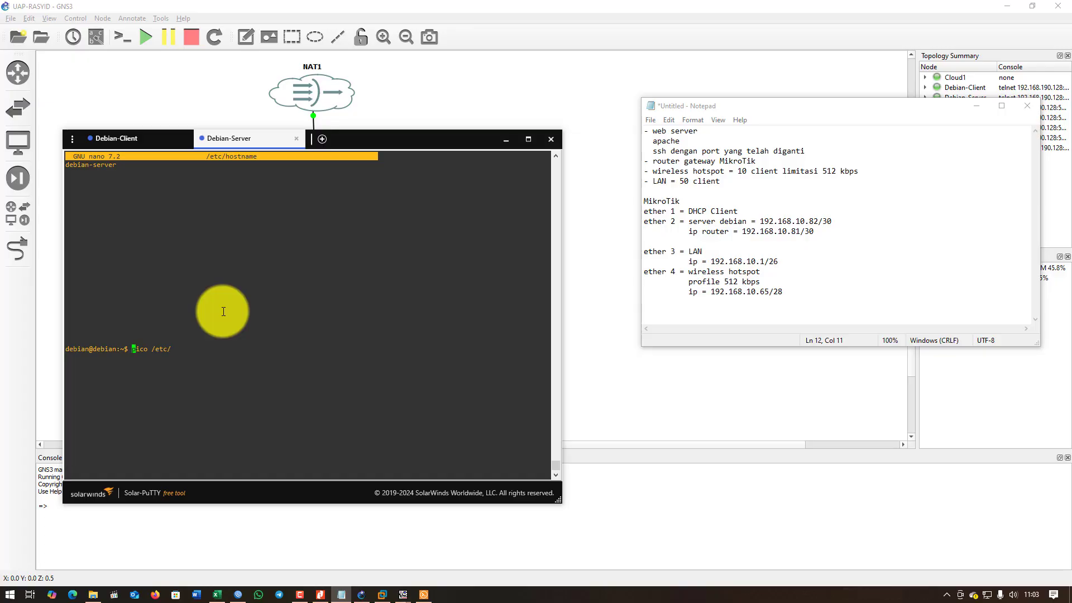
text(sudo)
key(End)
text(netwo)
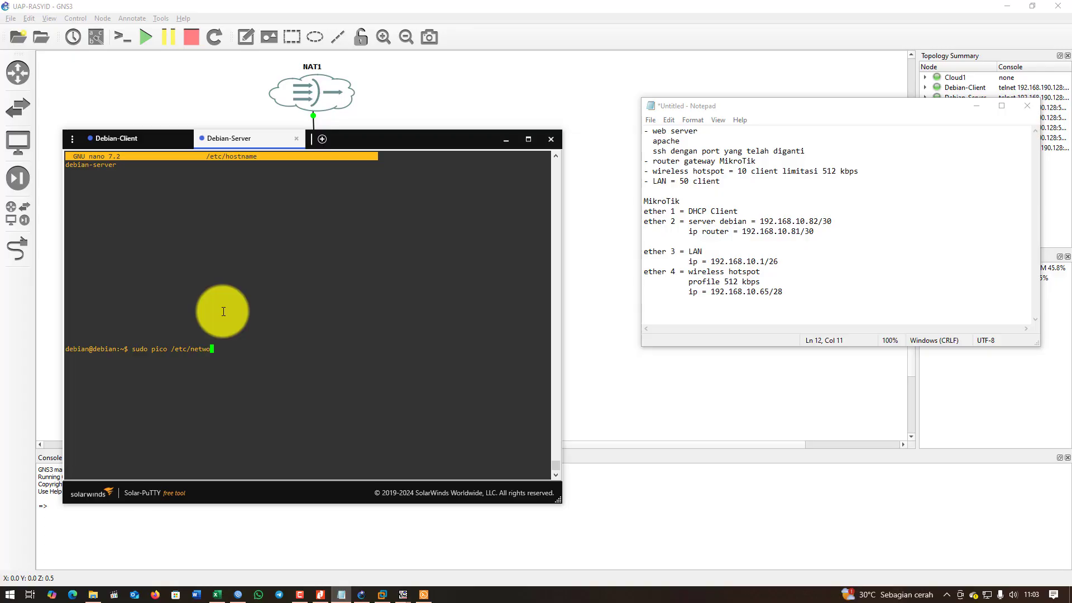
text(rk/interfaces)
Open the interfaces file and uncomment the ens4 static configuration lines.
key(Return)
key(Down)
key(Down)
key(Down)
key(Down)
key(Down)
key(Down)
key(Down)
key(Down)
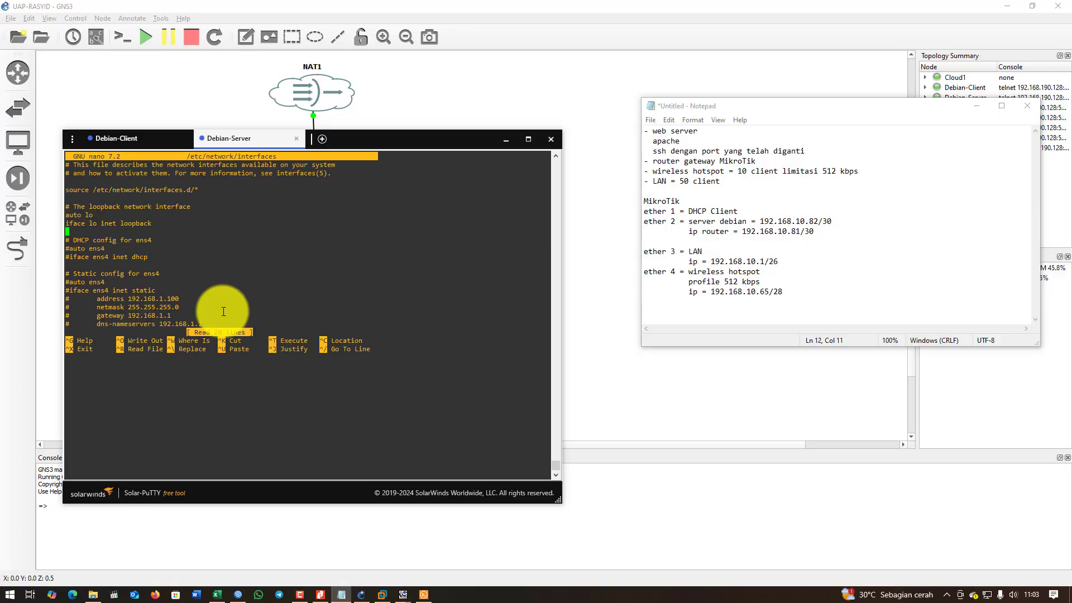
key(Down)
key(Down)
key(Down)
key(Delete)
key(Down)
key(Delete)
key(Down)
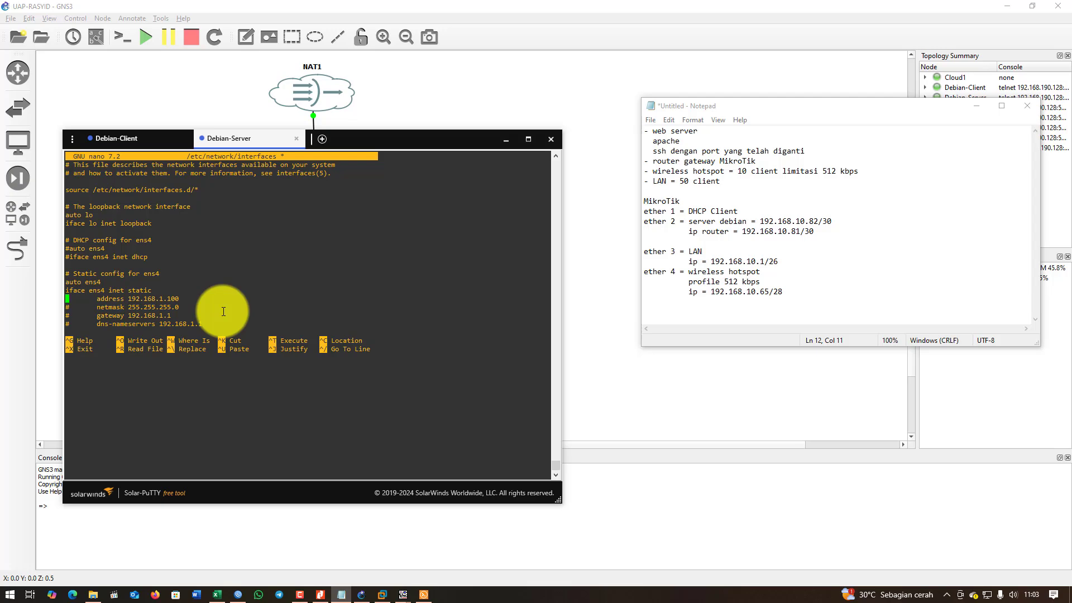
key(Down)
key(Down)
key(Delete)
Change the ens4 address to 192.168.10.82/30 and delete the netmask line.
key(Down)
key(End)
key(Up)
key(Up)
key(Up)
key(End)
key(Right)
key(Right)
key(Right)
key(Right)
key(Right)
key(Right)
key(Right)
key(Right)
key(Right)
key(Right)
key(Right)
key(Right)
key(Right)
key(Right)
key(Right)
key(Right)
key(Right)
key(Right)
key(Right)
key(Right)
text(0)
key(Right)
key(Delete)
text(/)
key(Down)
key(BackSpace)
key(BackSpace)
key(BackSpace)
key(BackSpace)
key(BackSpace)
key(BackSpace)
key(BackSpace)
key(BackSpace)
key(BackSpace)
key(BackSpace)
key(BackSpace)
key(BackSpace)
key(BackSpace)
key(BackSpace)
key(BackSpace)
key(BackSpace)
key(BackSpace)
key(BackSpace)
key(BackSpace)
key(BackSpace)
key(BackSpace)
key(Down)
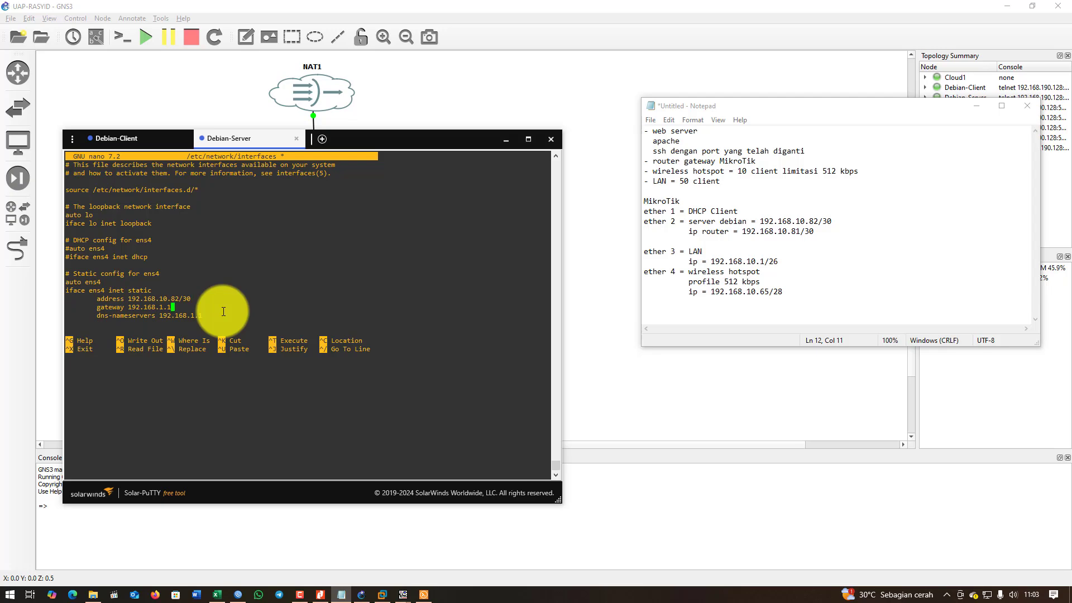
Look up the router address 192.168.10.81 in the notes and set it as gateway.
key(Left)
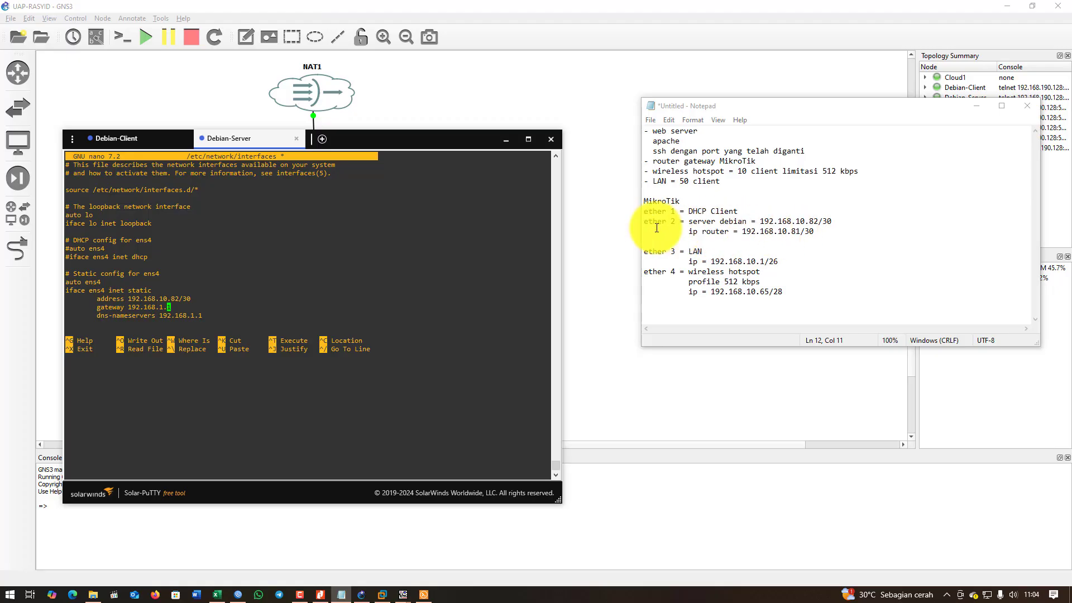
drag(662, 222, 679, 222)
drag(790, 233, 815, 220)
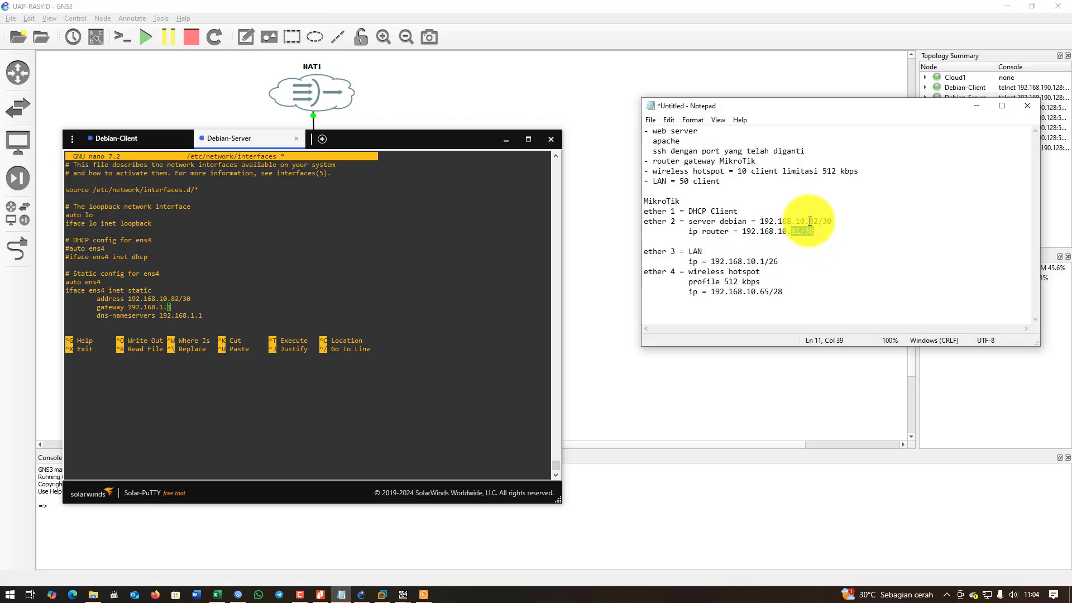
click(199, 307)
key(Left)
key(Left)
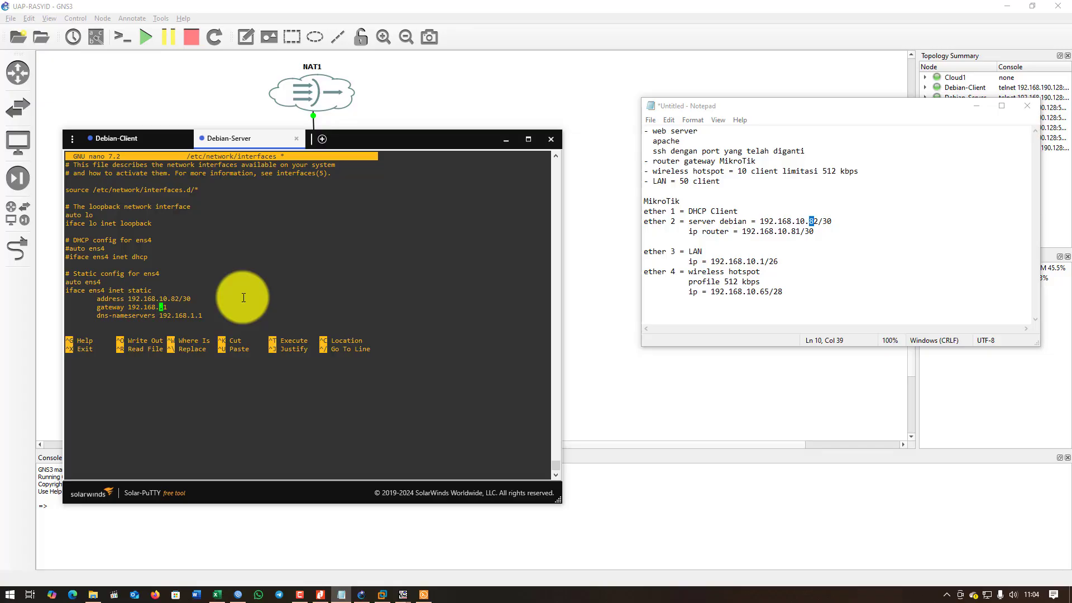
text(10.81)
Set dns-nameservers to 192.168.10.81, then save and close the interfaces file.
key(Down)
key(Left)
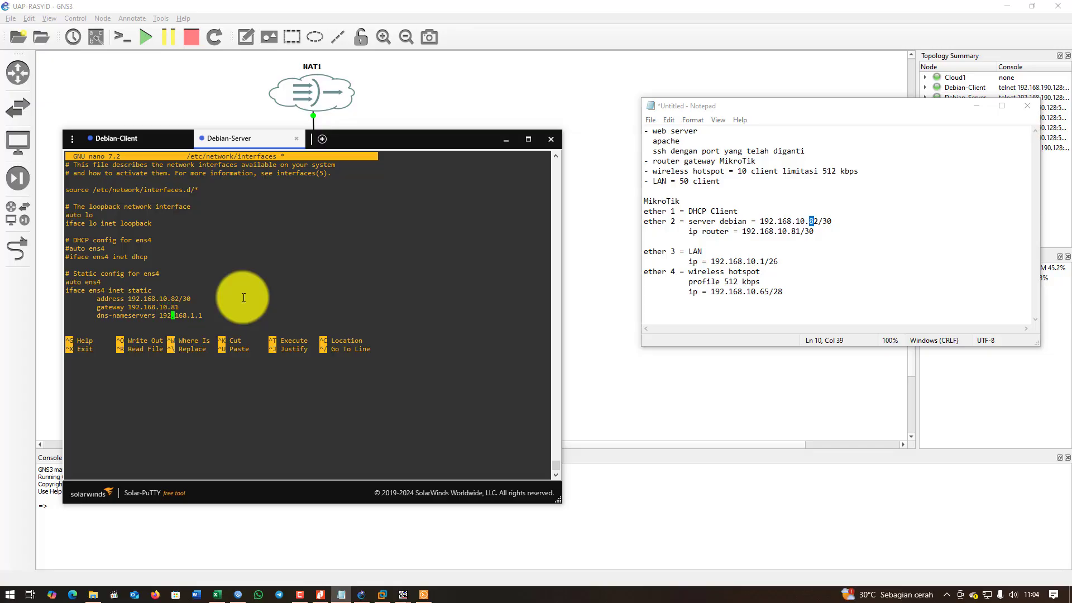
key(Right)
key(Right)
key(Right)
key(Right)
key(Right)
text(10)
key(Right)
text(8)
key(ctrl+o)
key(Return)
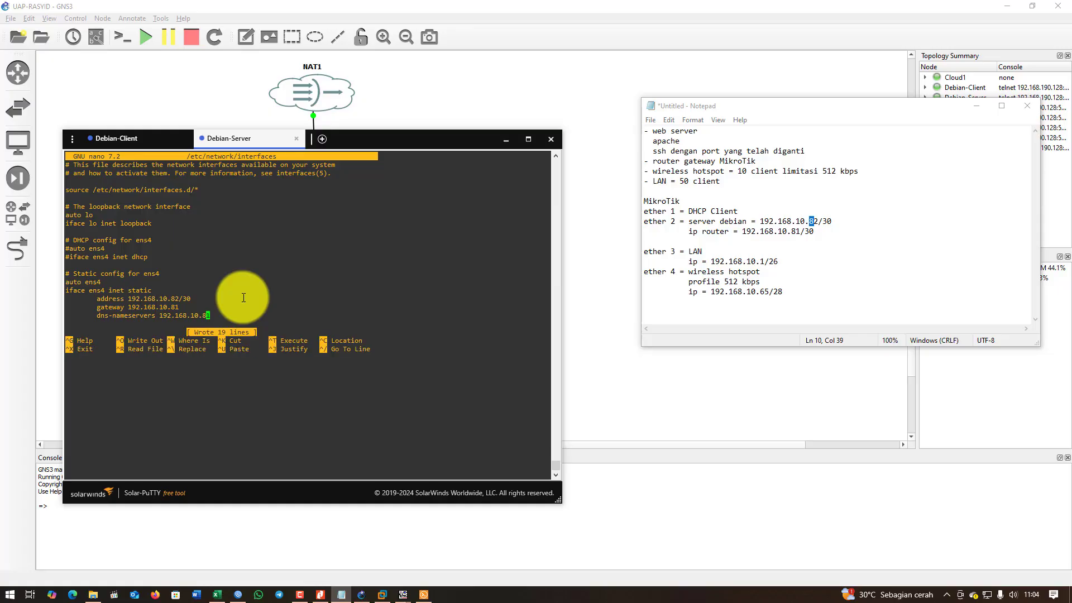
key(ctrl+x)
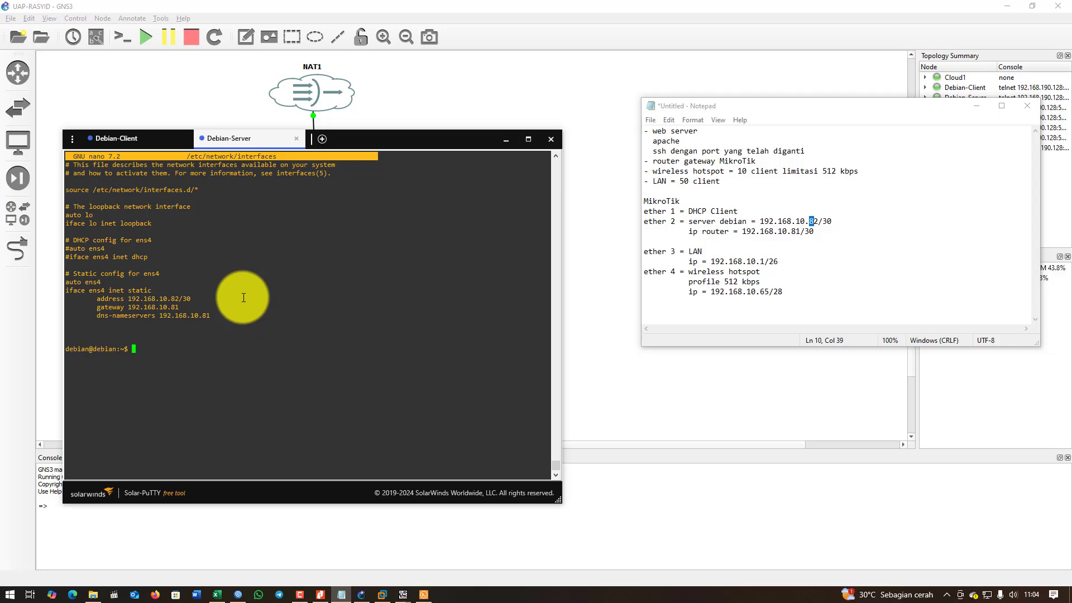
Reboot Debian-Server with sudo reboot and hide Notepad to reveal the topology.
text(sudo reboot)
key(Return)
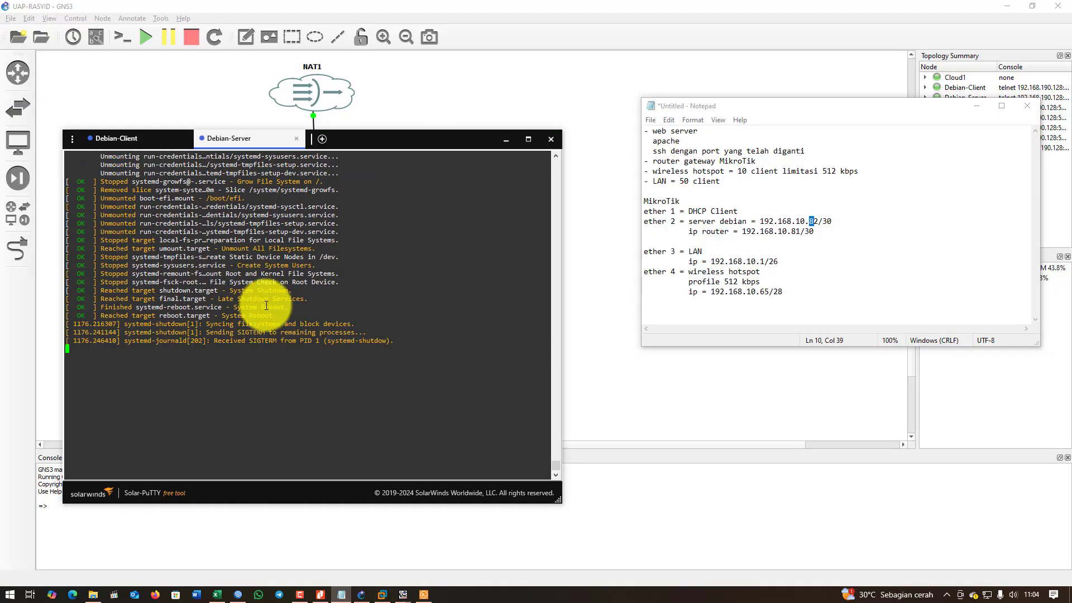
click(976, 106)
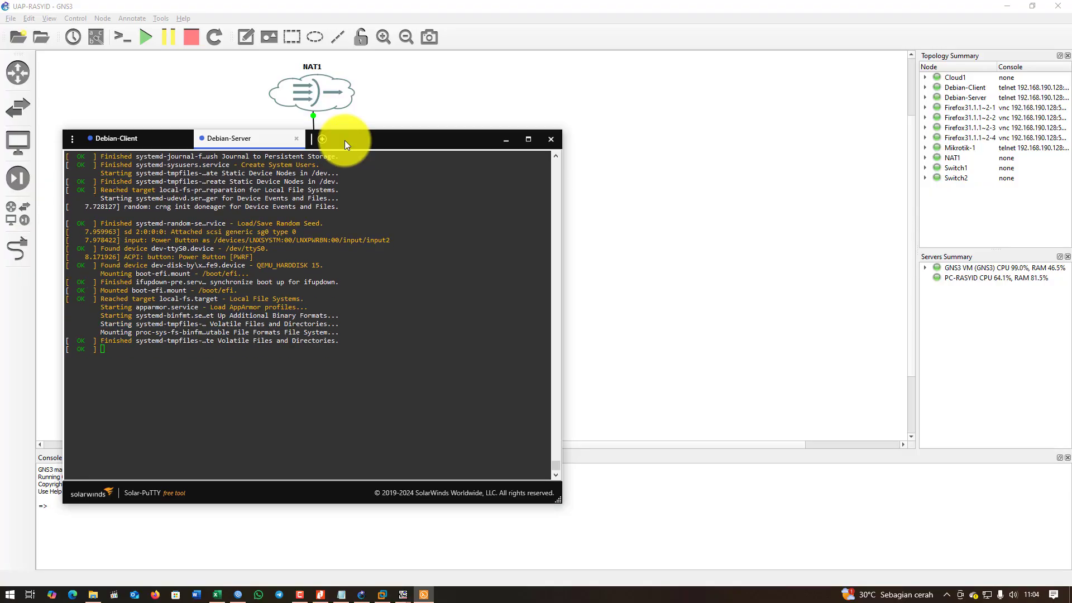
drag(344, 140, 794, 95)
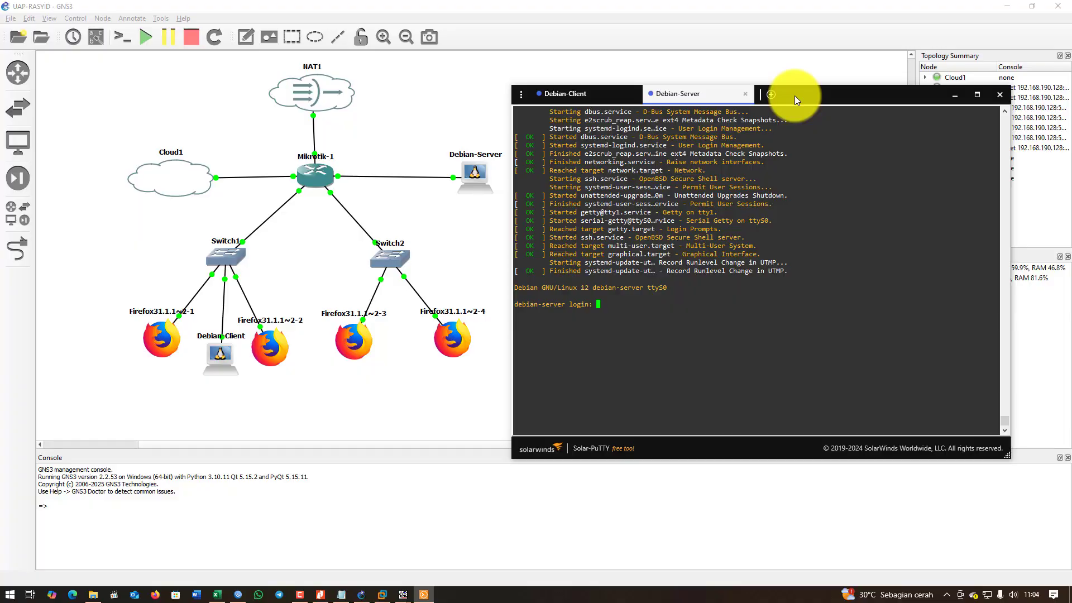
Log back in as debian and run ip a, confirming ens4 has 192.168.10.82/30.
text(debiab)
key(BackSpace)
text(n)
key(Return)
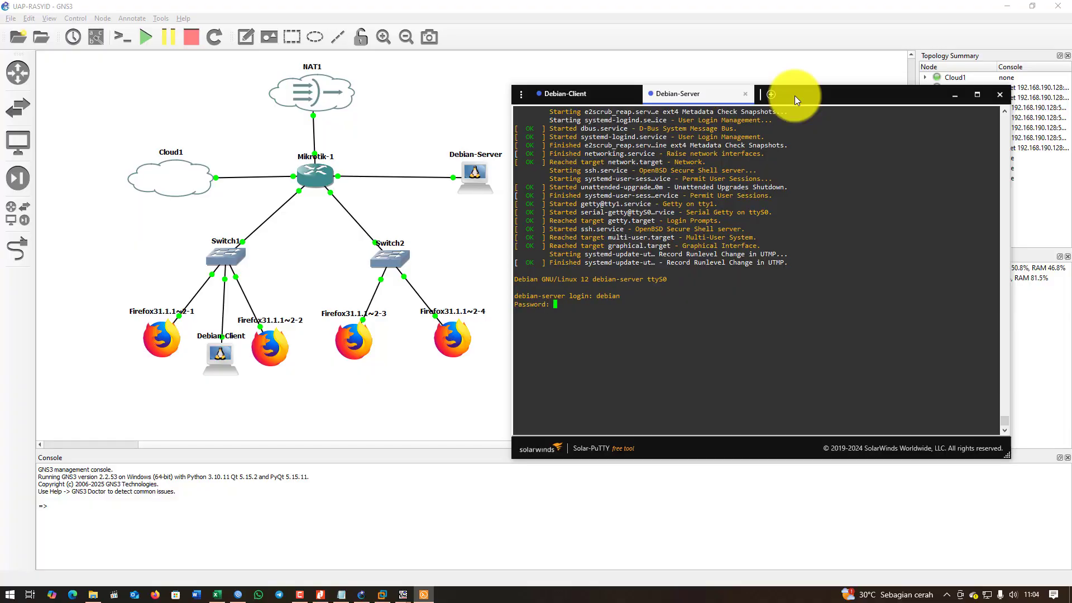
key(Return)
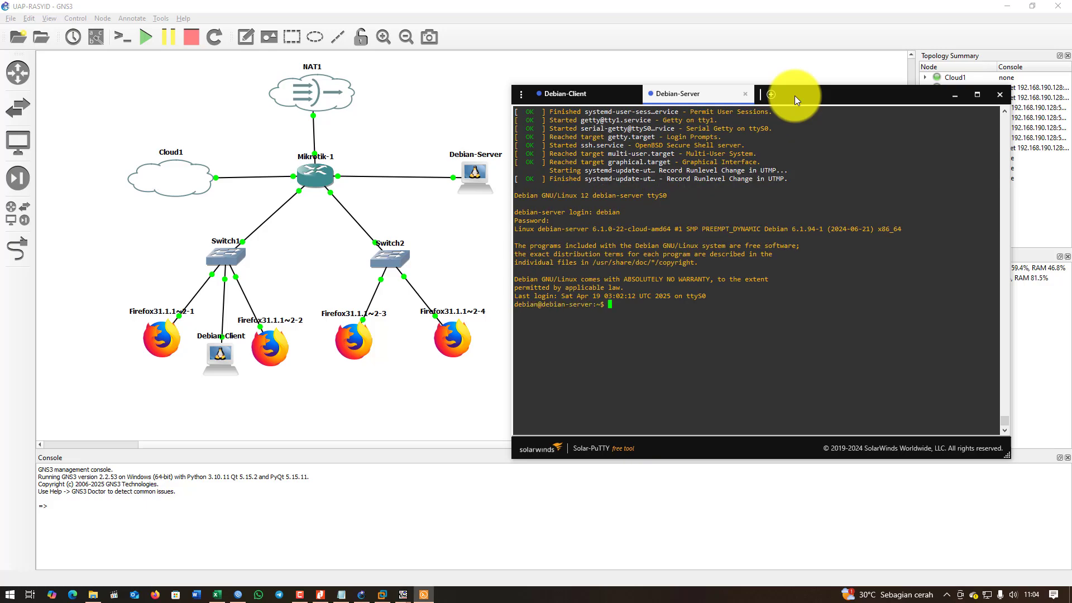
text(ip a)
key(Return)
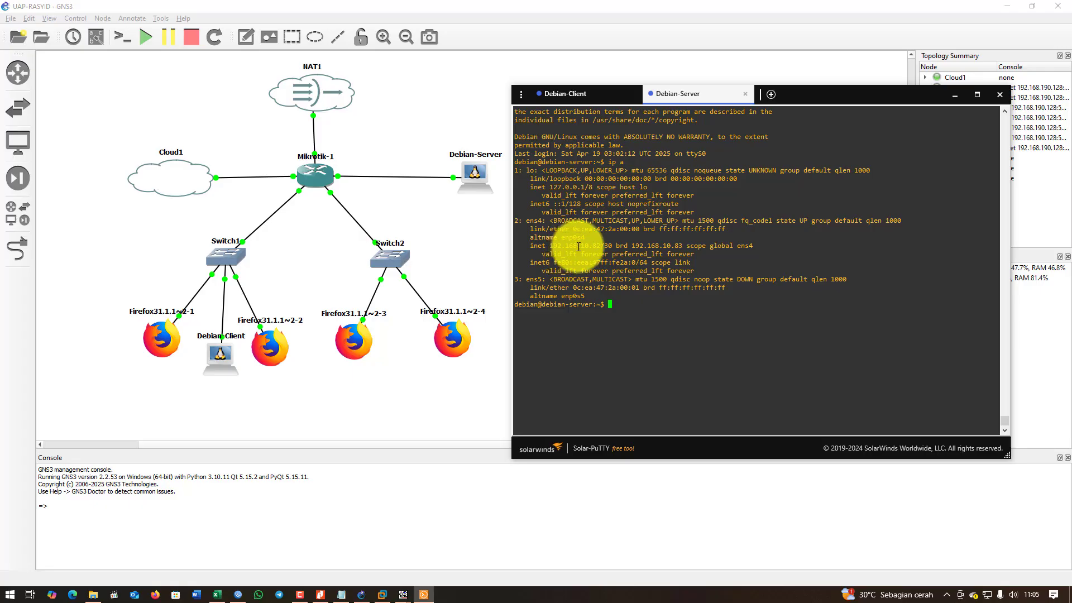
Ping the router at 192.168.10.81 from Debian-Server, getting 0% packet loss.
drag(574, 246, 618, 247)
click(630, 292)
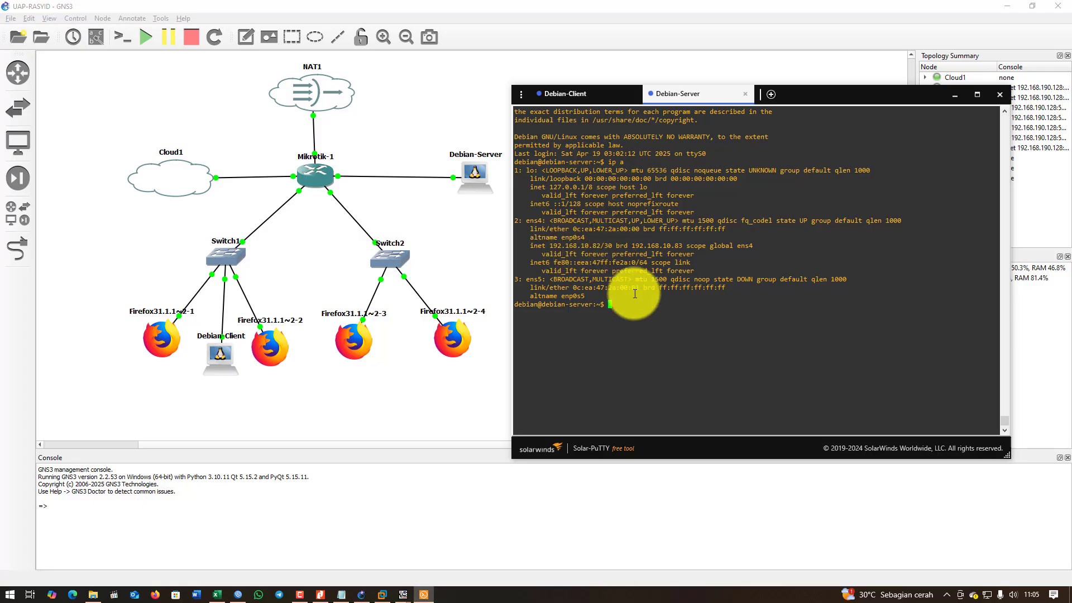
text(ping 192.168.10.81)
key(Return)
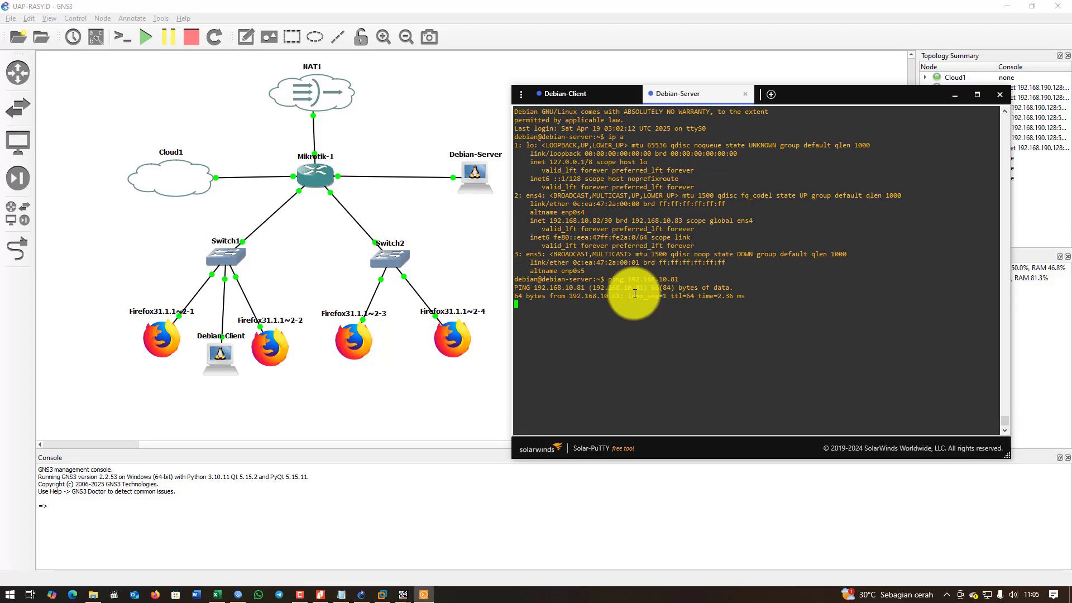
key(ctrl+c)
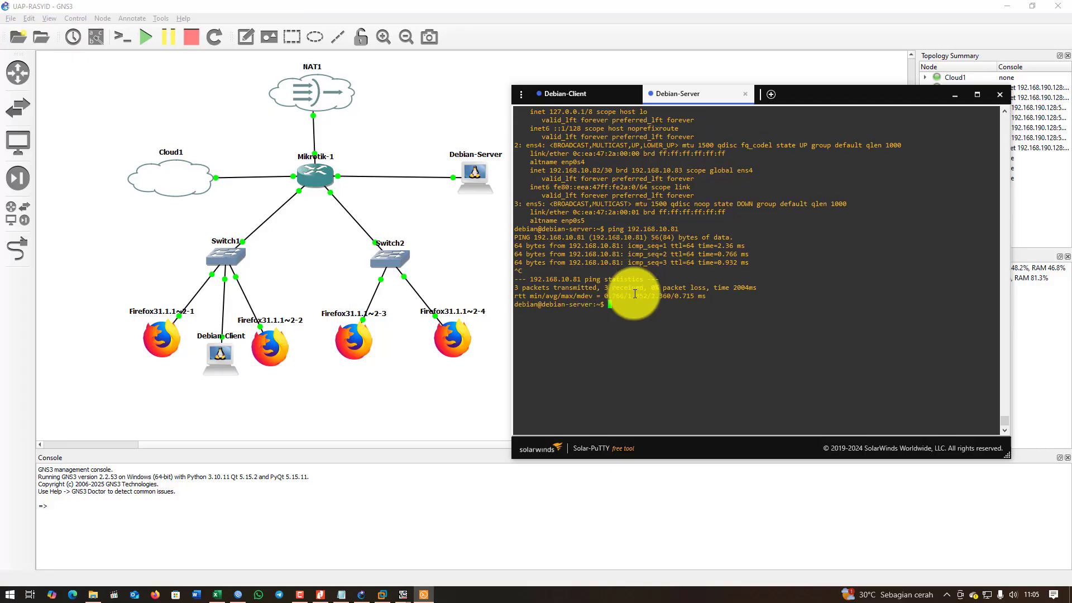
Ping 8.8.8.8 from Debian-Server, also with 0% packet loss.
text(ping 8.8.8.8)
key(Return)
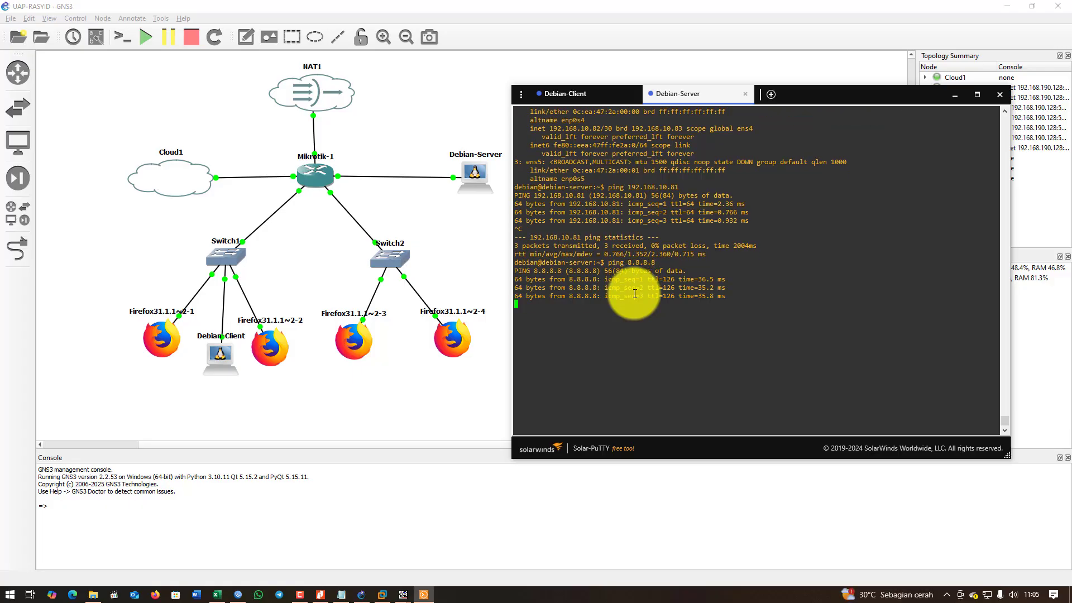
key(ctrl+c)
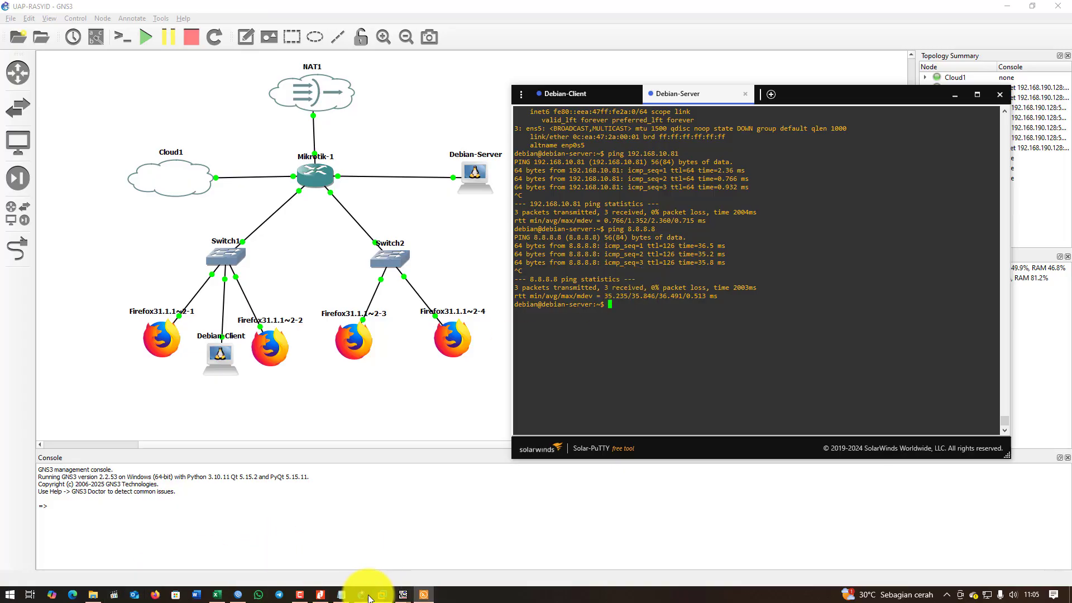
click(340, 596)
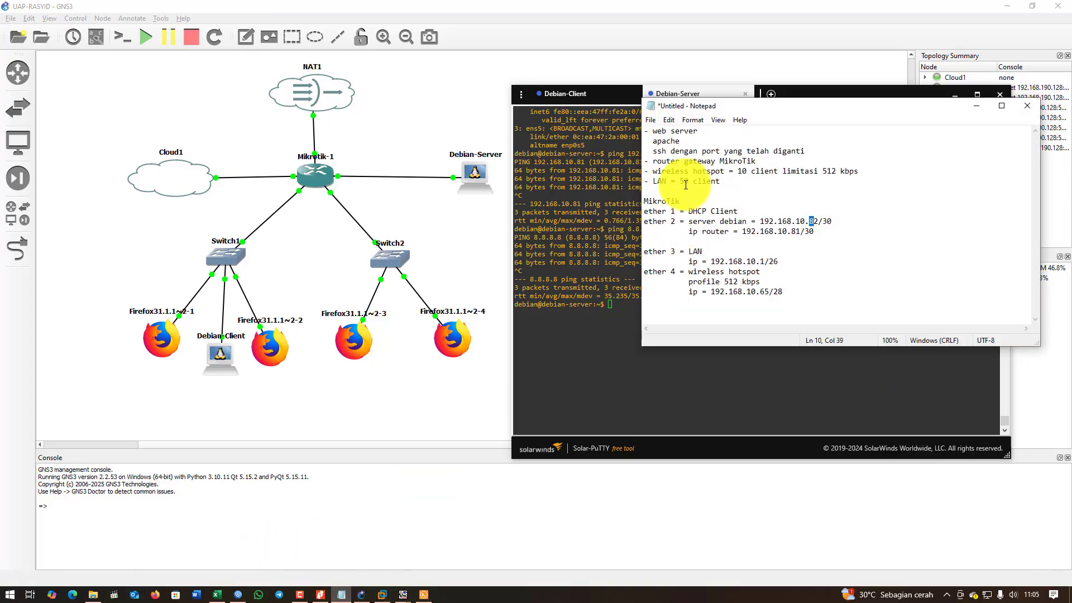
click(695, 142)
drag(658, 150, 733, 152)
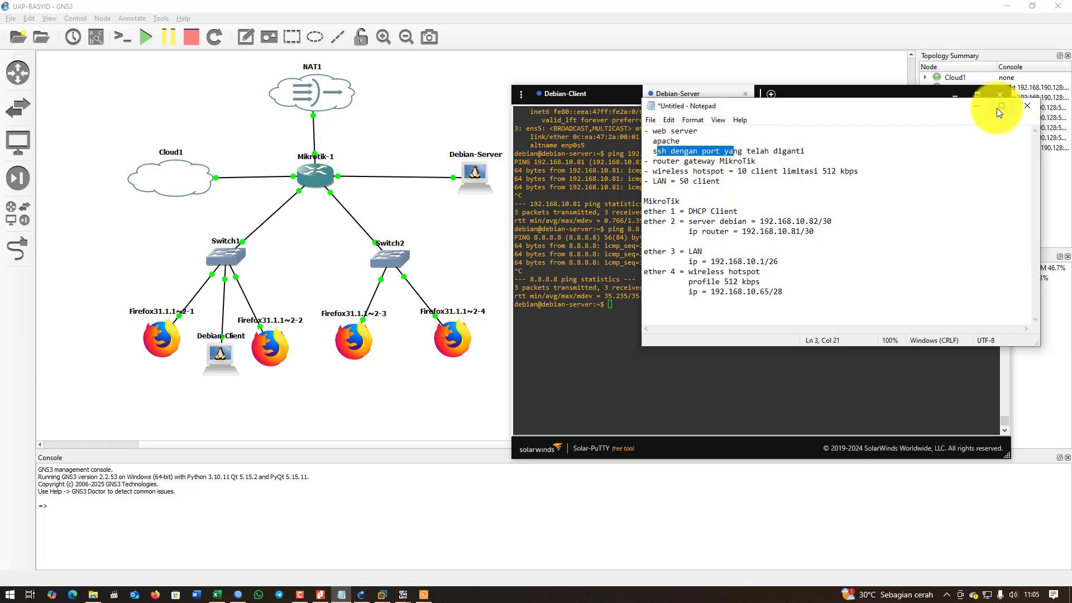
click(977, 108)
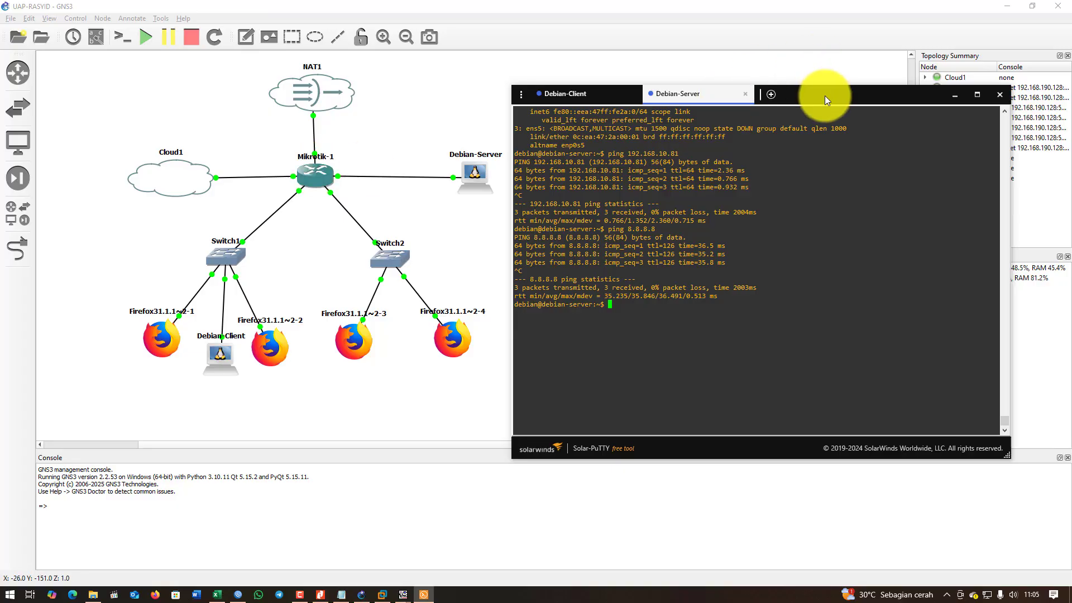
Run sudo apt update on Debian-Server to fetch the bookworm package lists.
drag(826, 96, 837, 89)
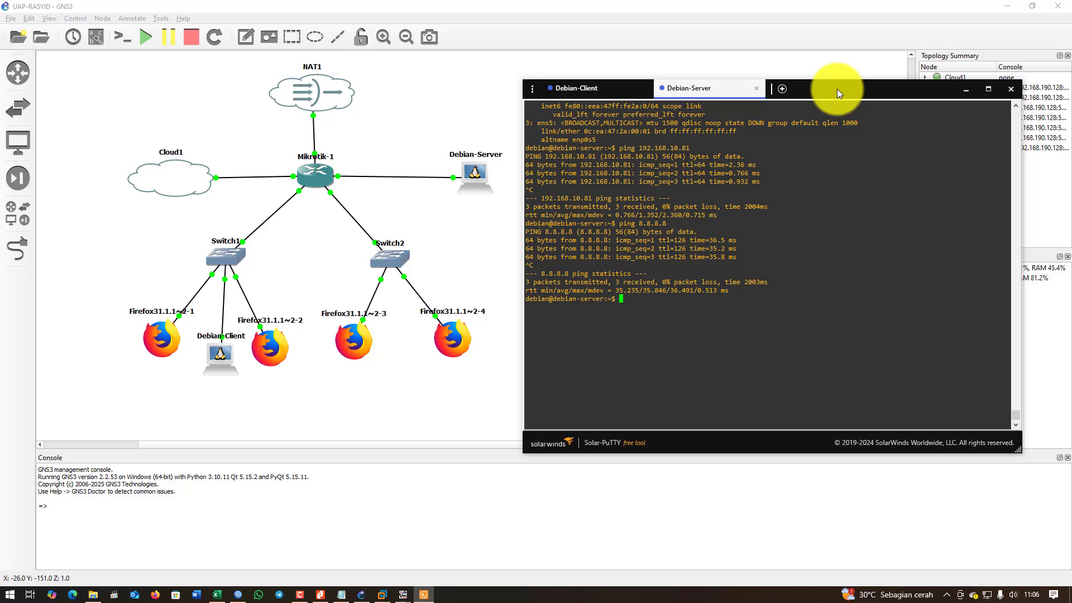
text(sudo apt update)
key(Return)
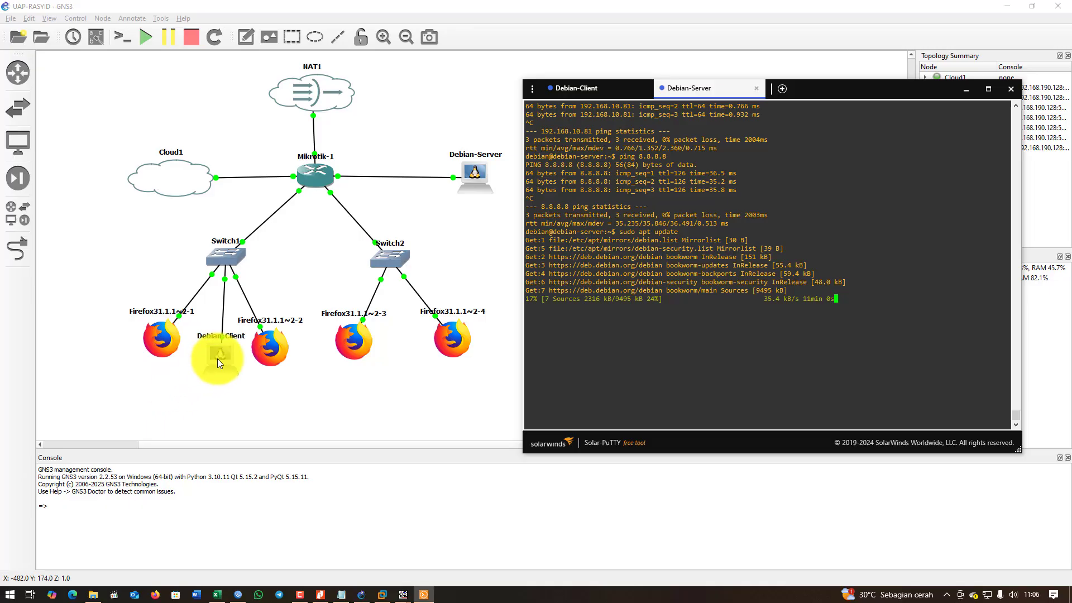
Ping the server at 192.168.10.82 from Debian-Client, receiving 6 of 15 replies.
click(578, 91)
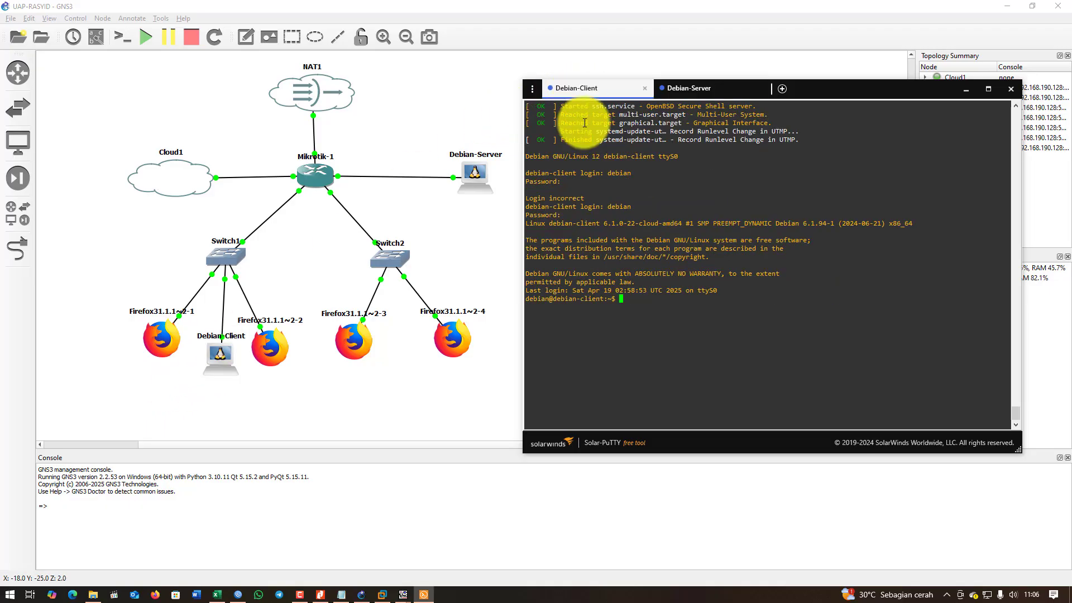
click(713, 87)
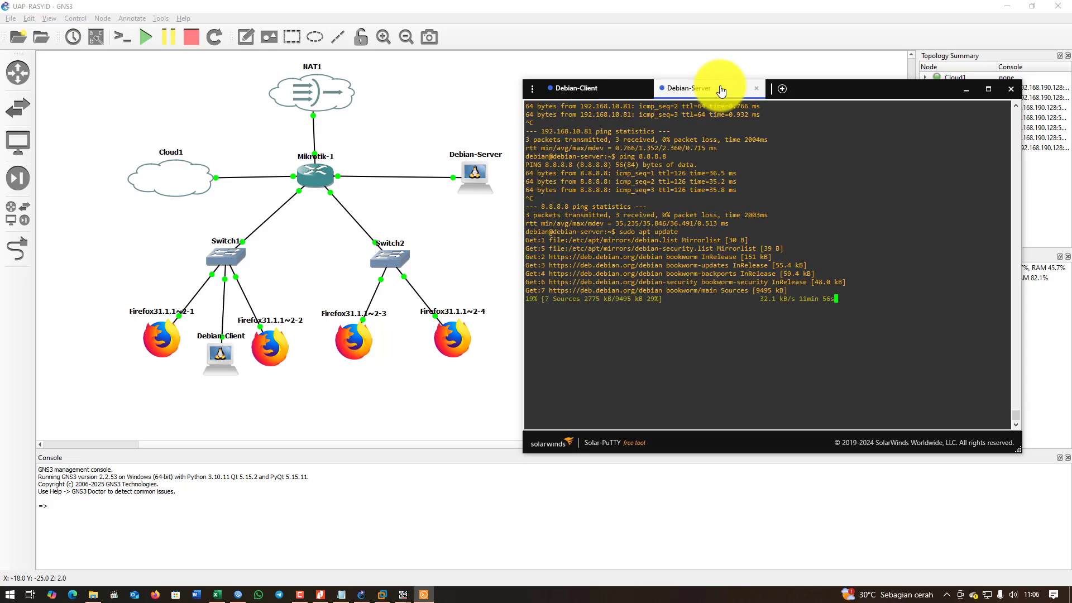
click(603, 95)
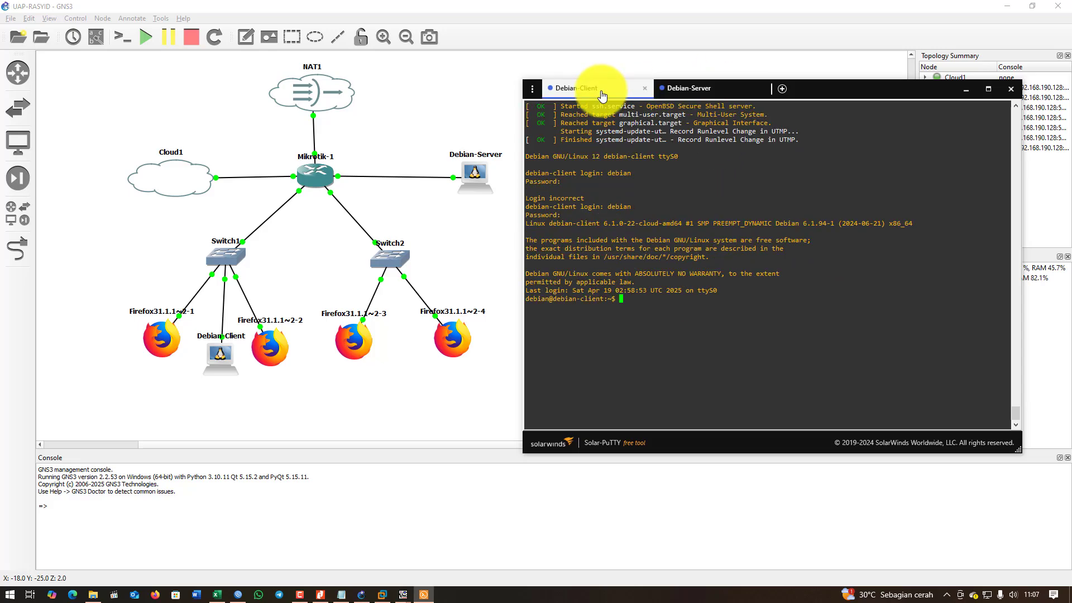
text(ping 192)
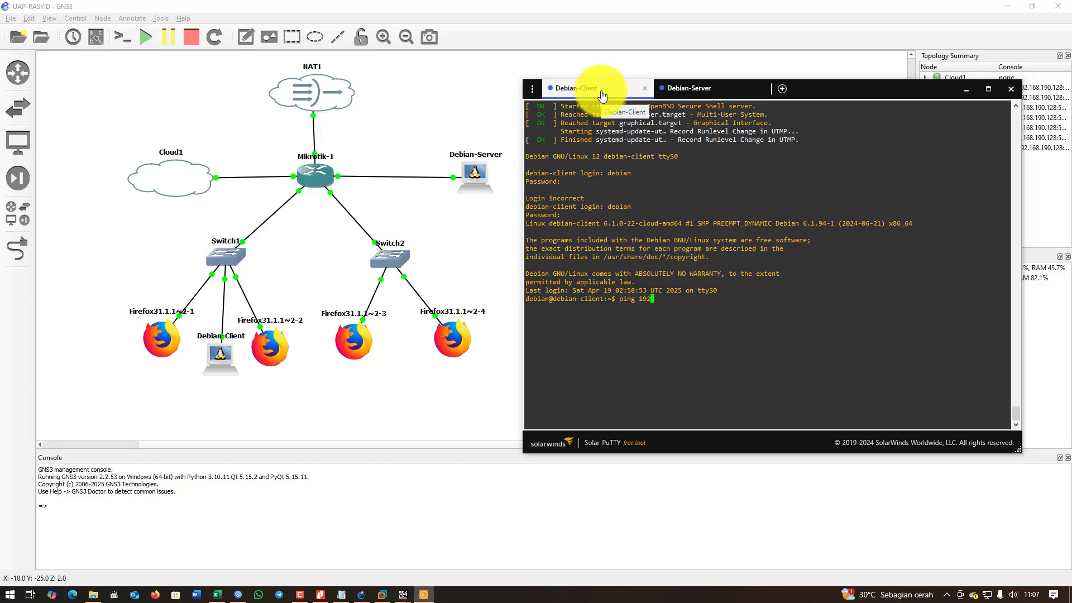
text(.168.10.82)
key(Return)
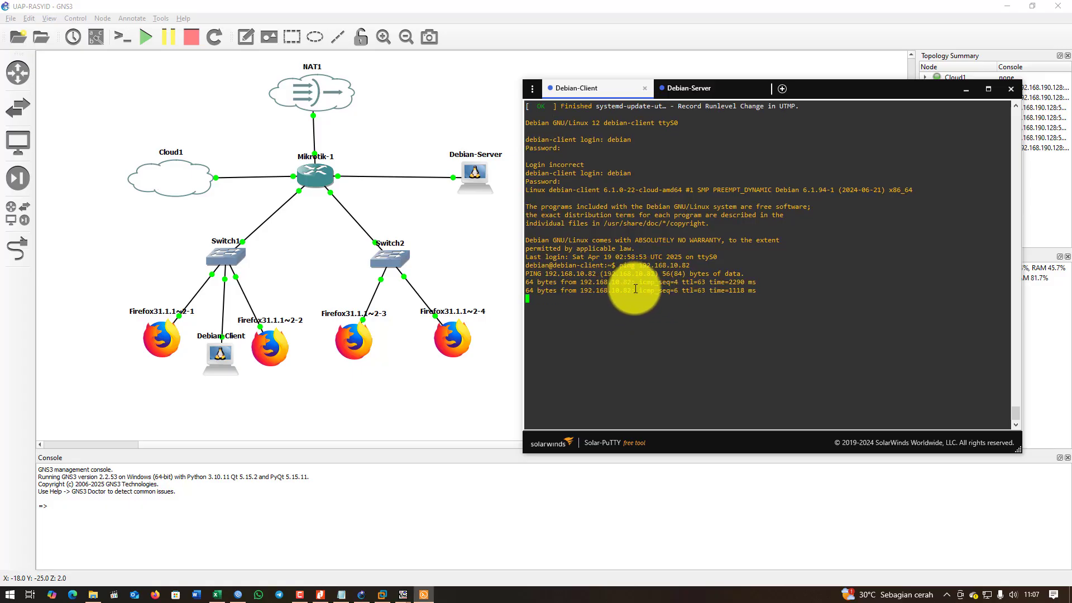
click(692, 88)
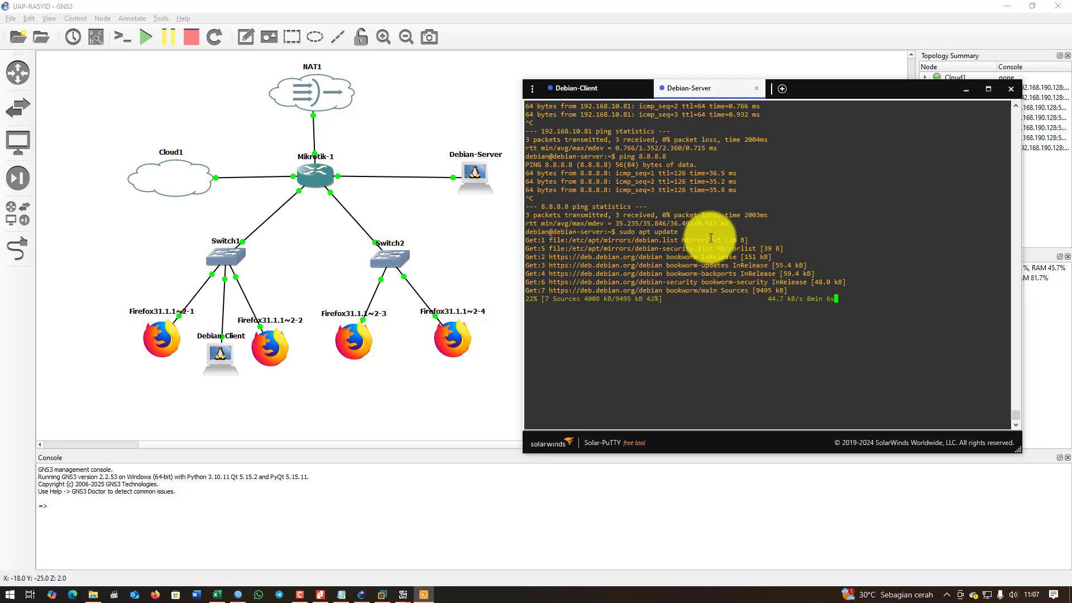
click(584, 89)
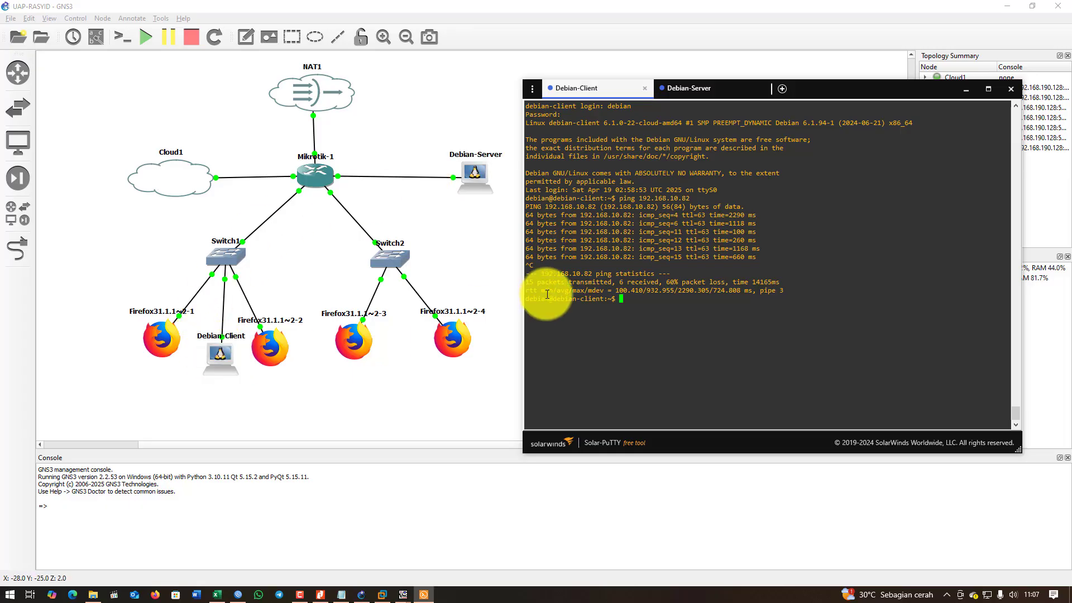
Confirm apt update finished on Debian-Server with 78 upgradable packages.
click(697, 95)
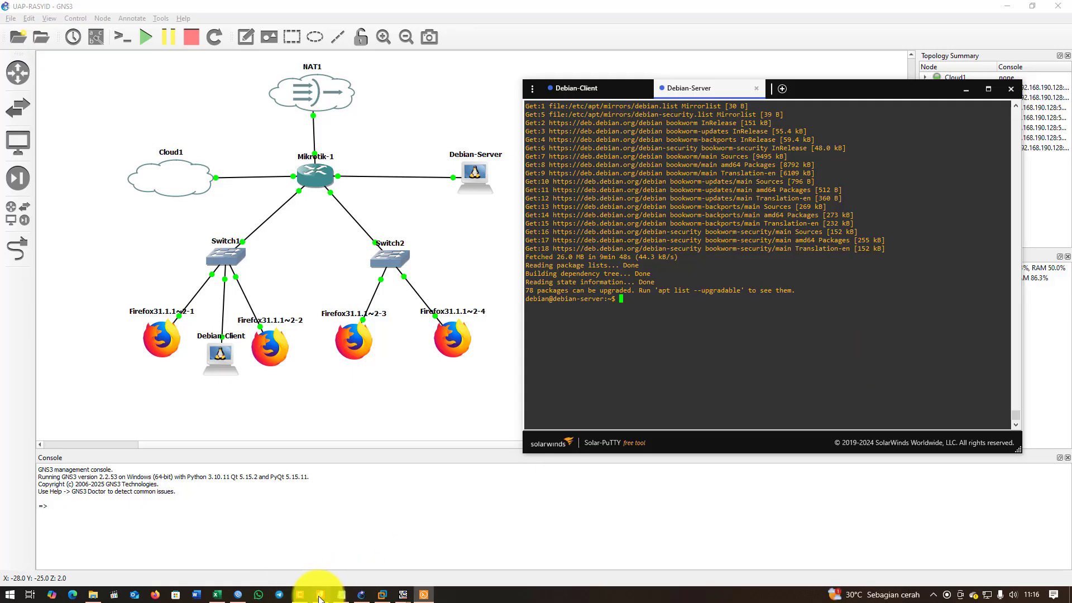
mouse_move(300, 594)
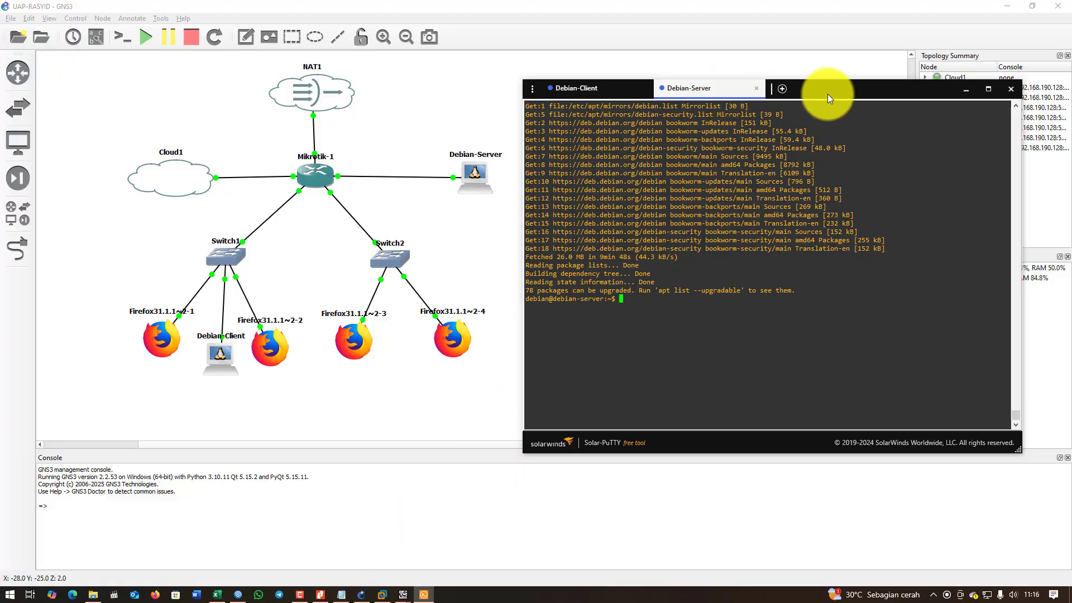
drag(829, 92, 854, 76)
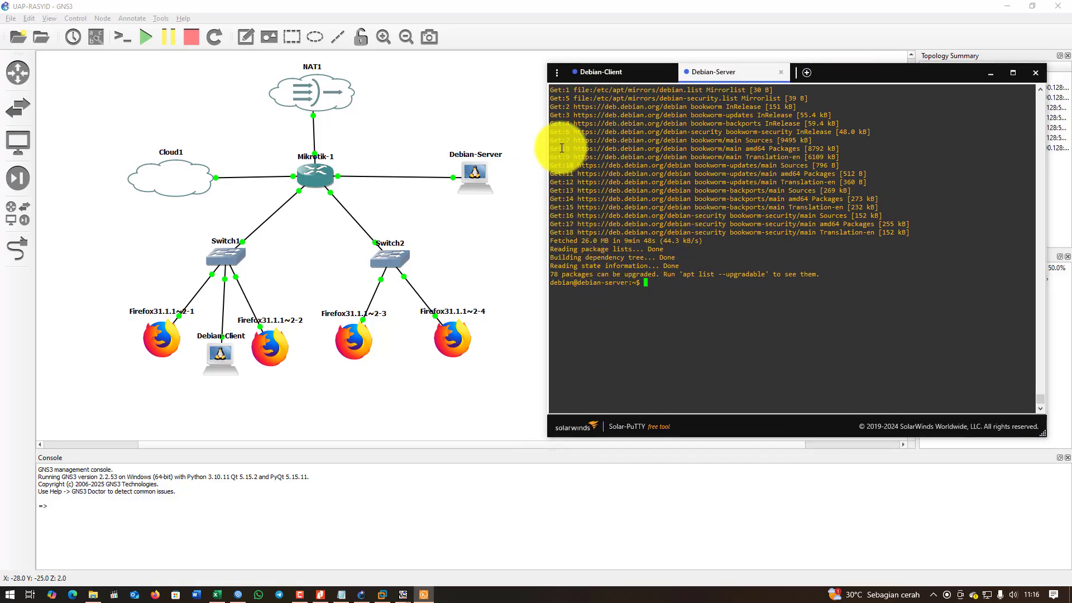
drag(561, 132, 577, 233)
click(668, 286)
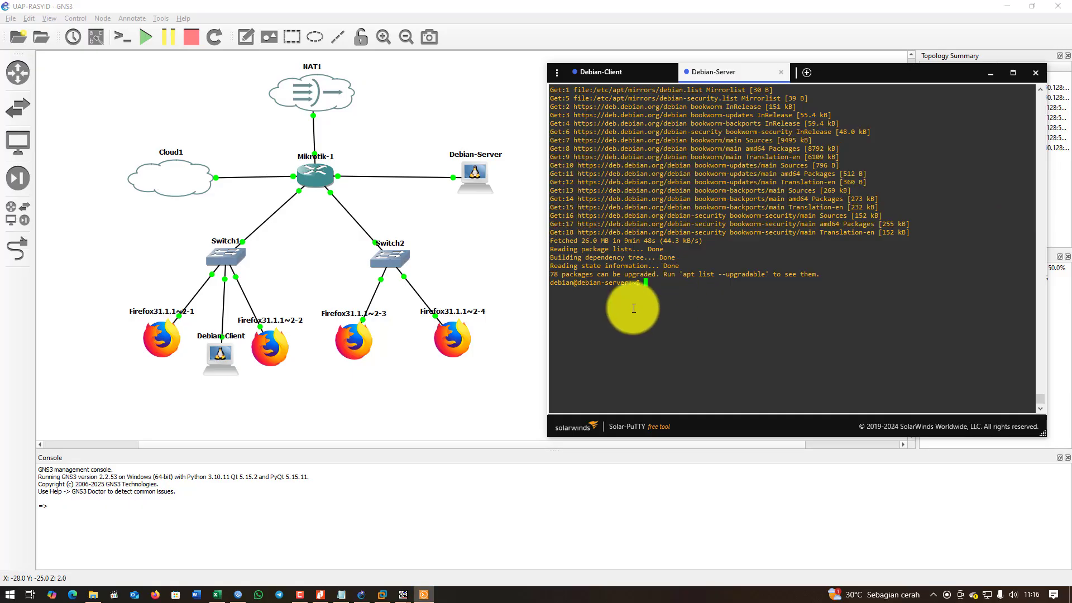
Check the apache task in the Notepad notes, then minimize them.
click(343, 589)
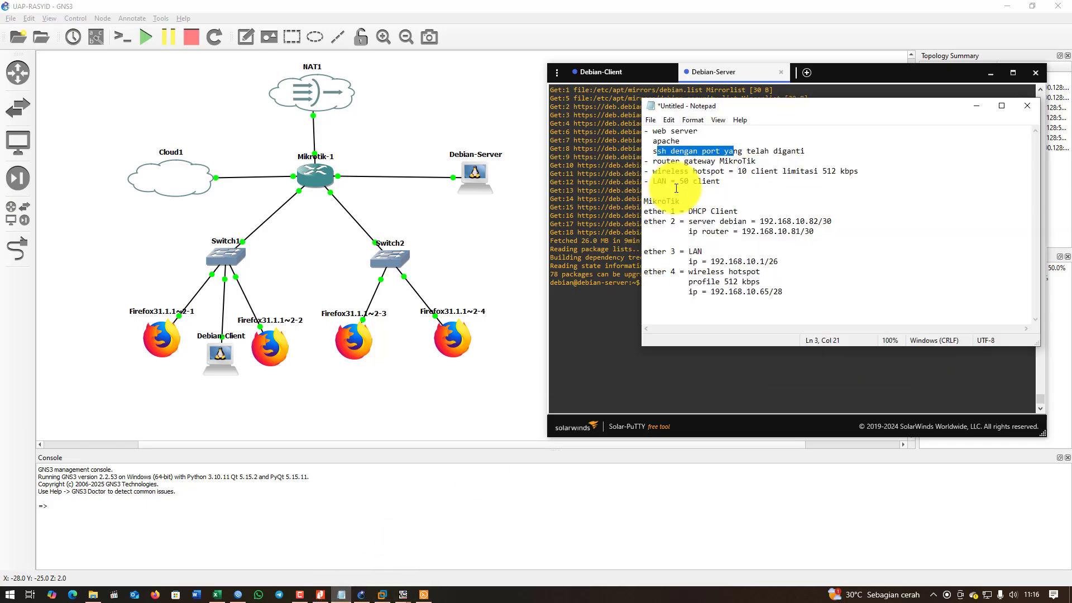
drag(657, 141, 720, 151)
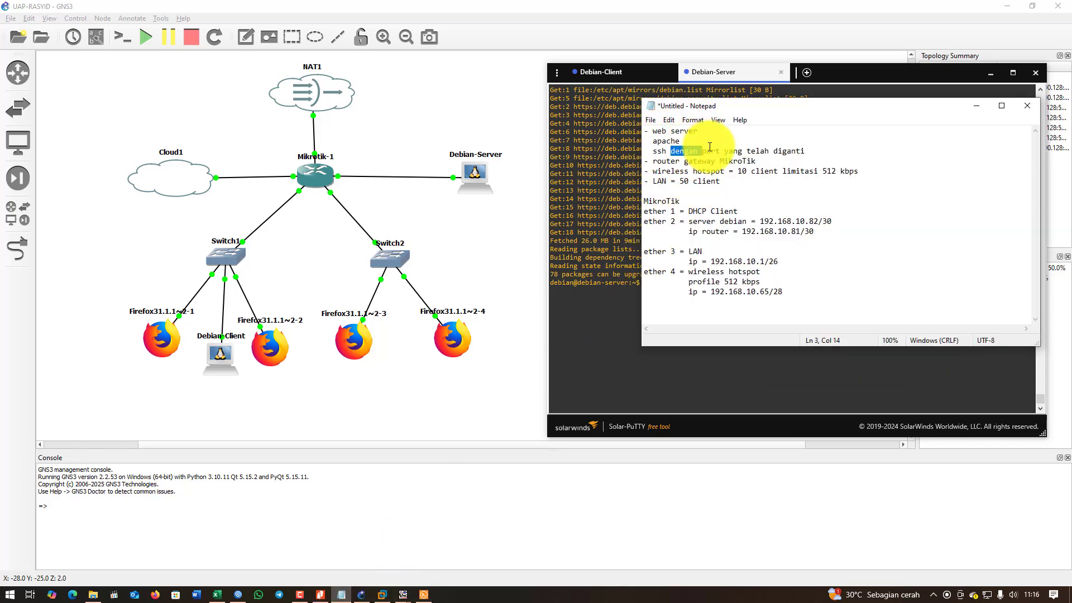
click(977, 105)
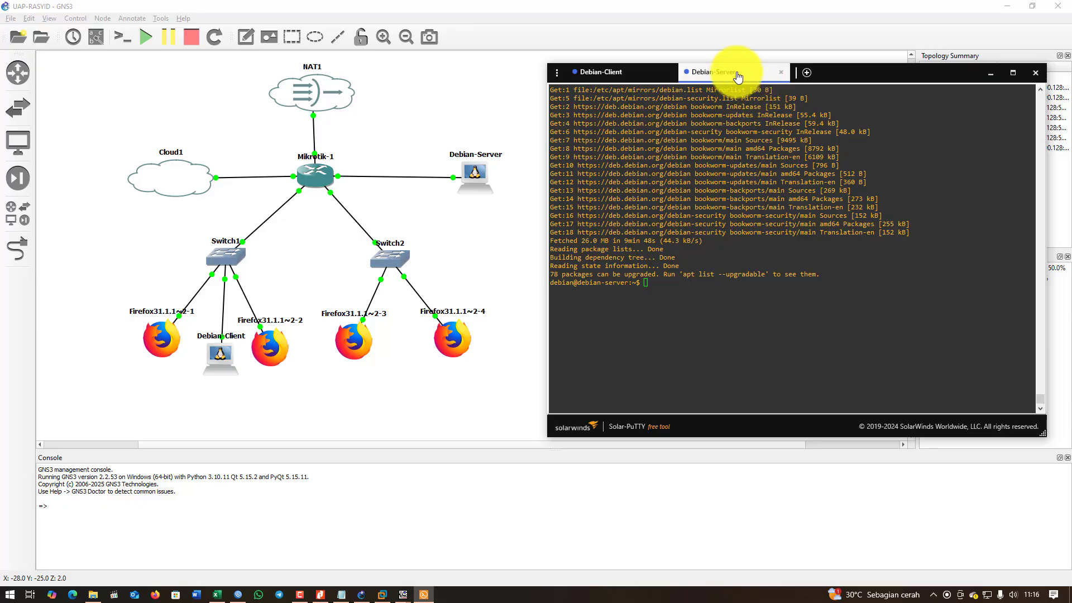
Try installing the 'apache' package on Debian-Server with sudo apt install apache.
click(686, 316)
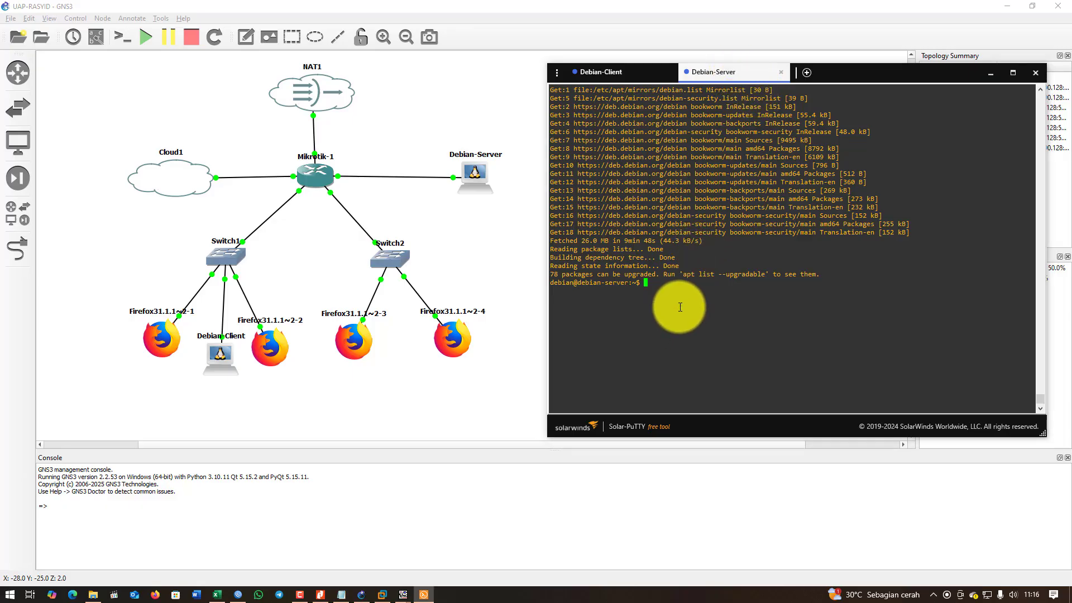
text(sudo apt i)
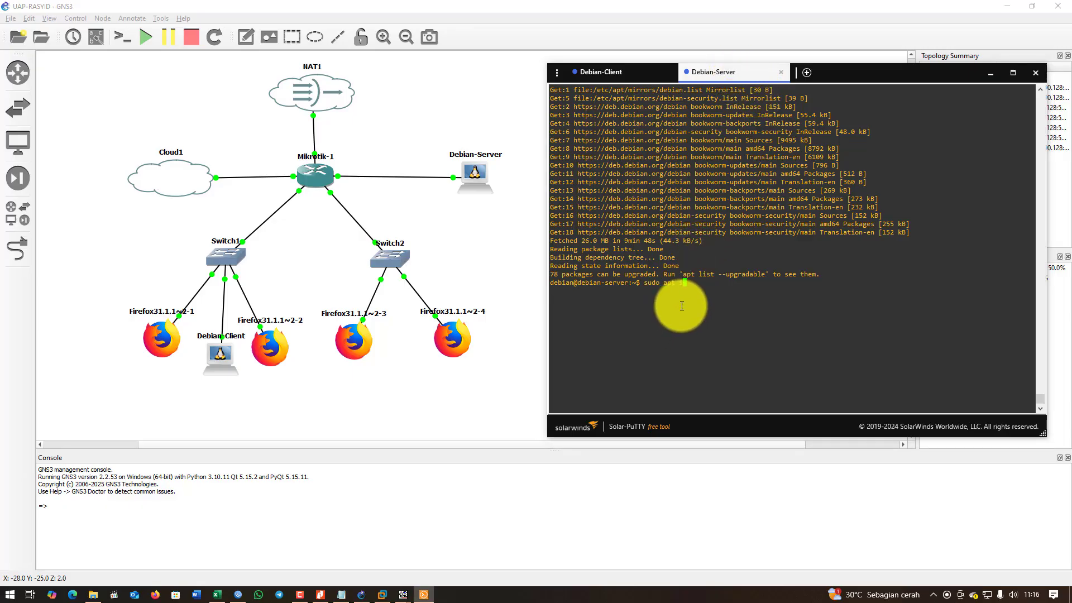
text(nstall apache)
key(Return)
Install apache2 instead and confirm the 15-package, 11.3 MB download with y.
key(Up)
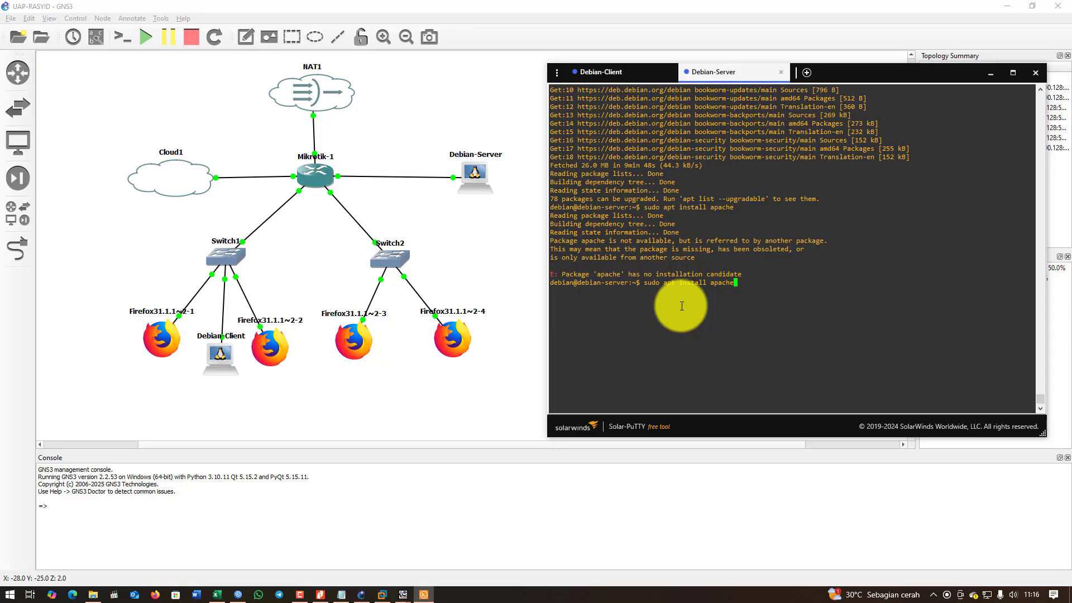
text(2)
key(Return)
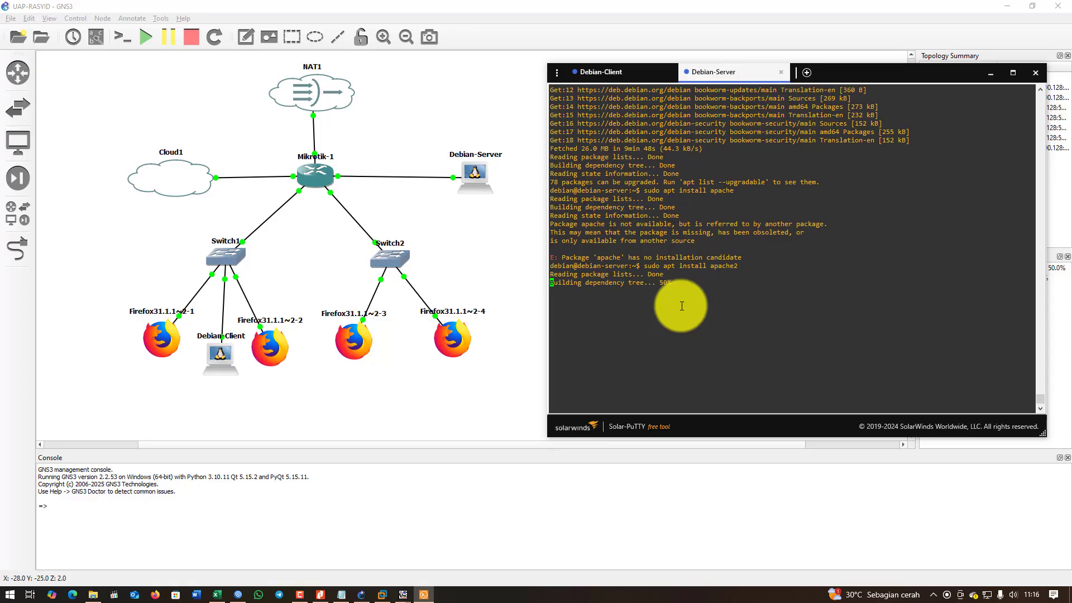
text(y)
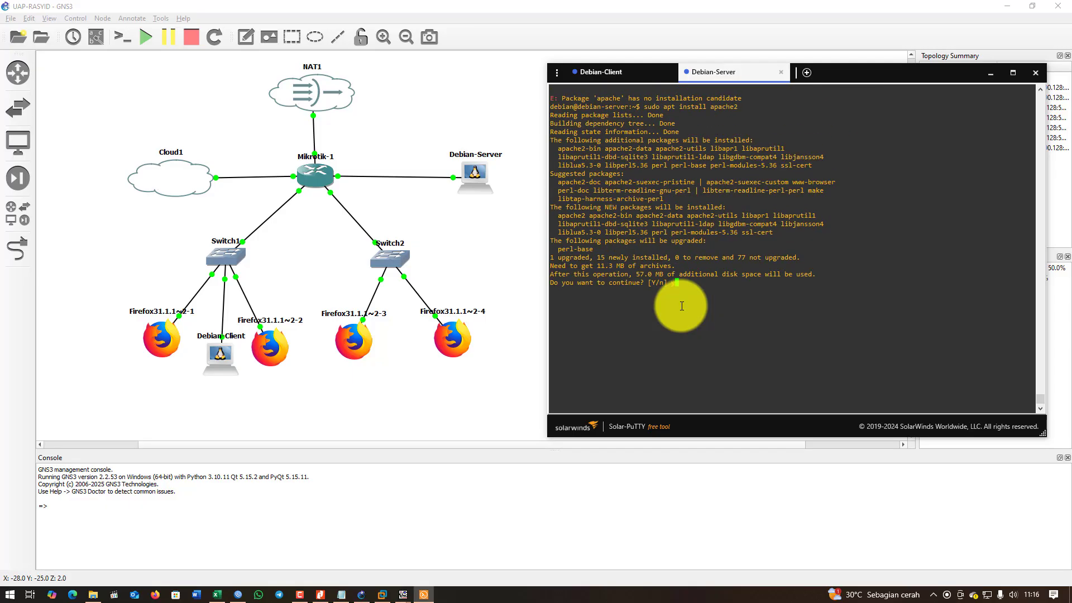
key(Return)
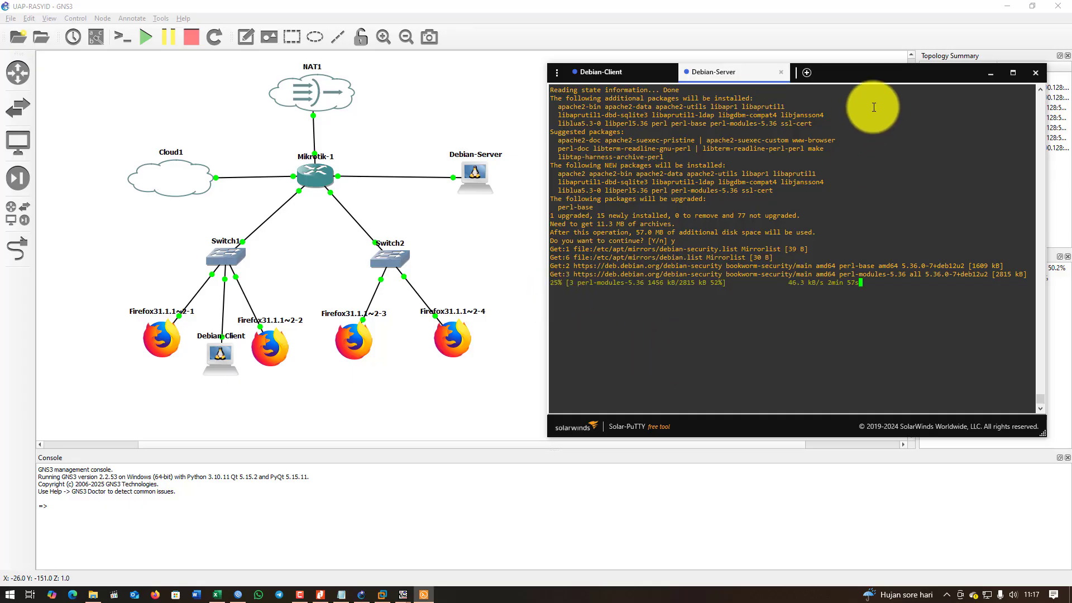
Move the Solar-PuTTY window aside while the apache2 installation finishes.
drag(886, 75, 734, 89)
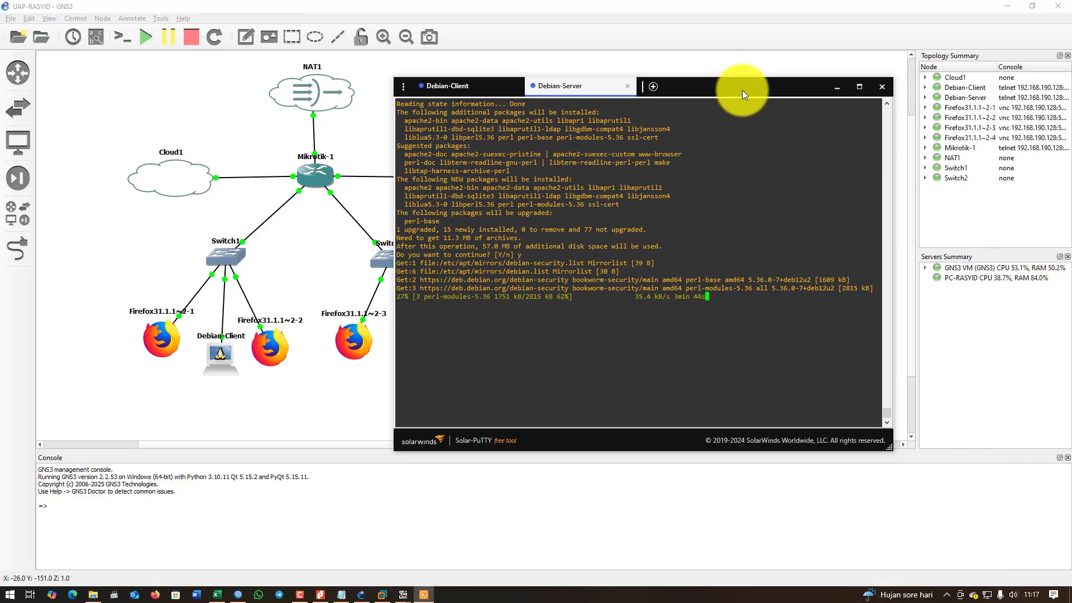
drag(746, 87, 857, 70)
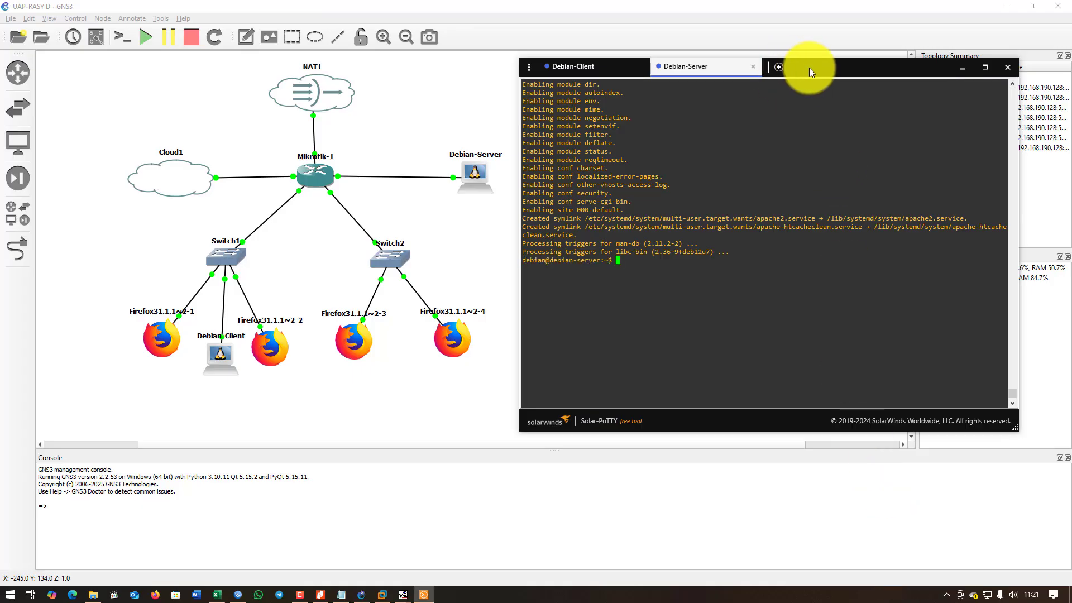
Check that the apache2 service is active (running) with systemctl status.
drag(809, 68, 804, 69)
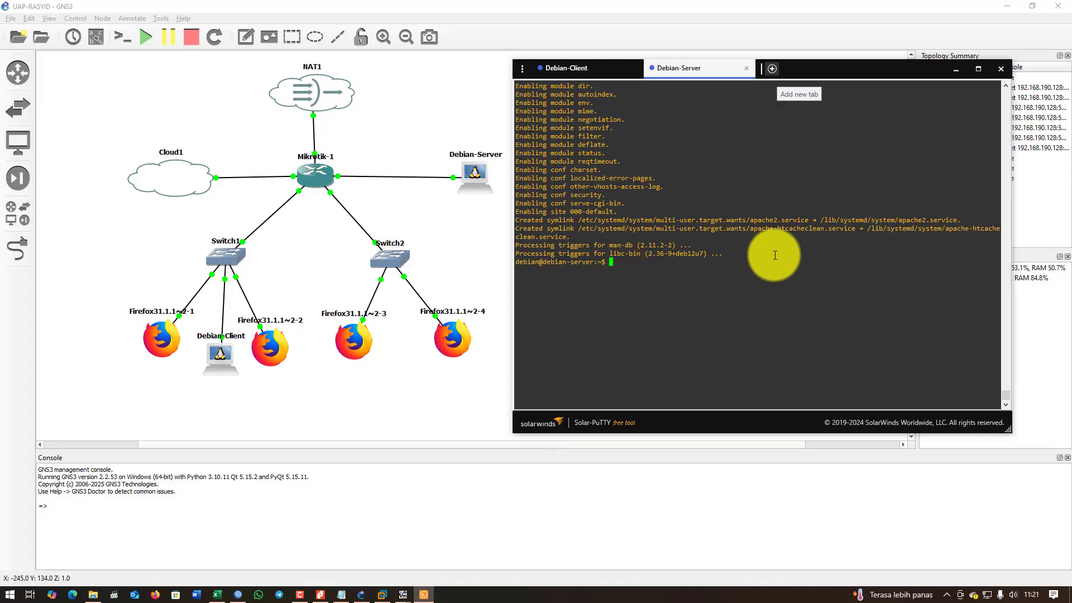
text(systemctl status apache2)
key(Return)
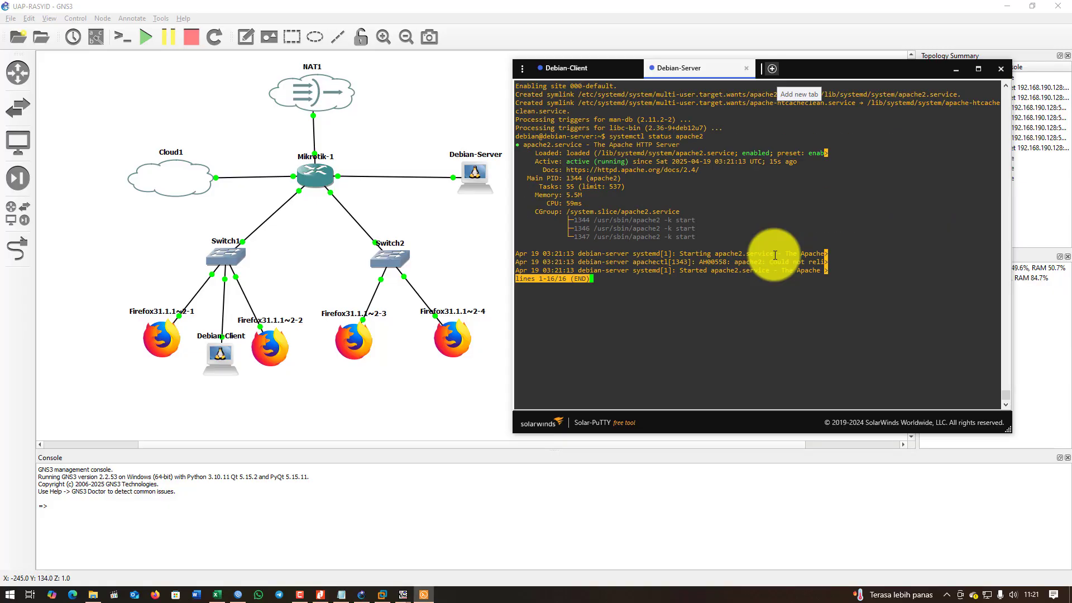
key(q)
key(Return)
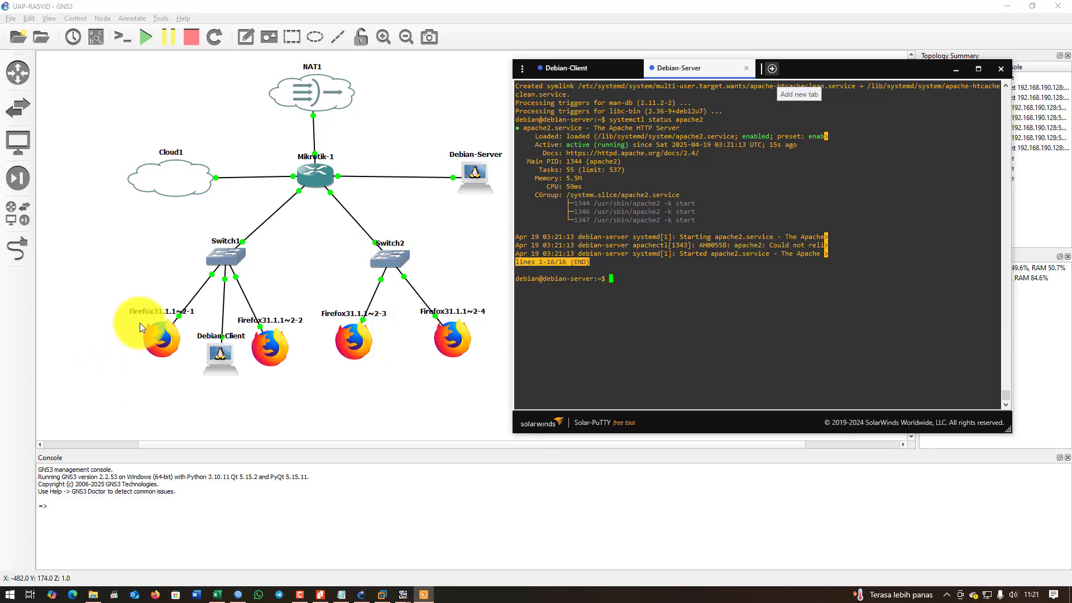
List interfaces with 'ip a' and highlight ens4's 192.168.10.82/30 address.
text(ip a)
key(Return)
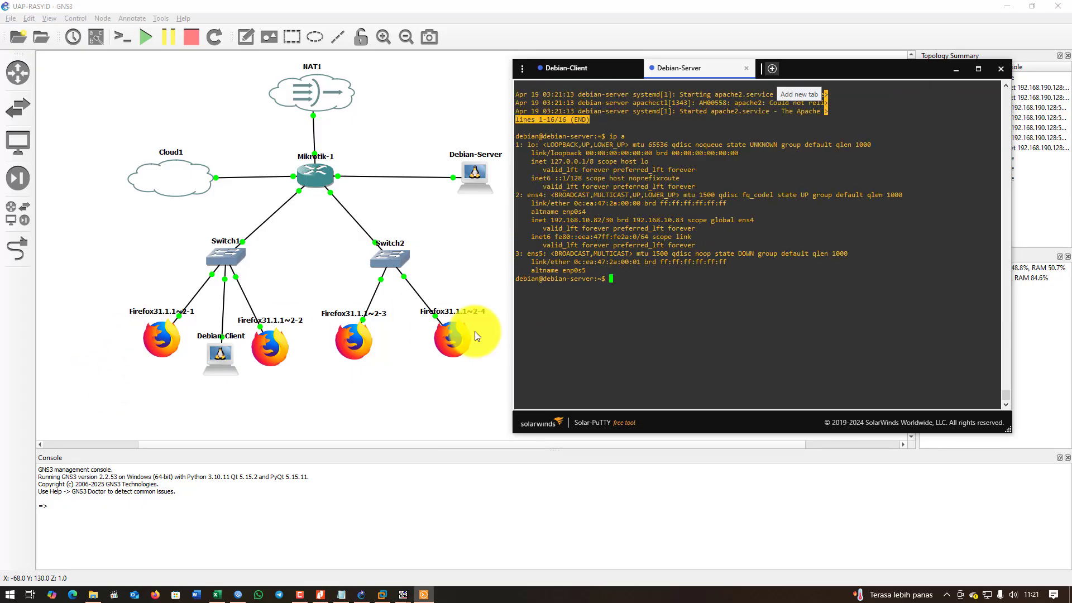
drag(585, 212, 606, 216)
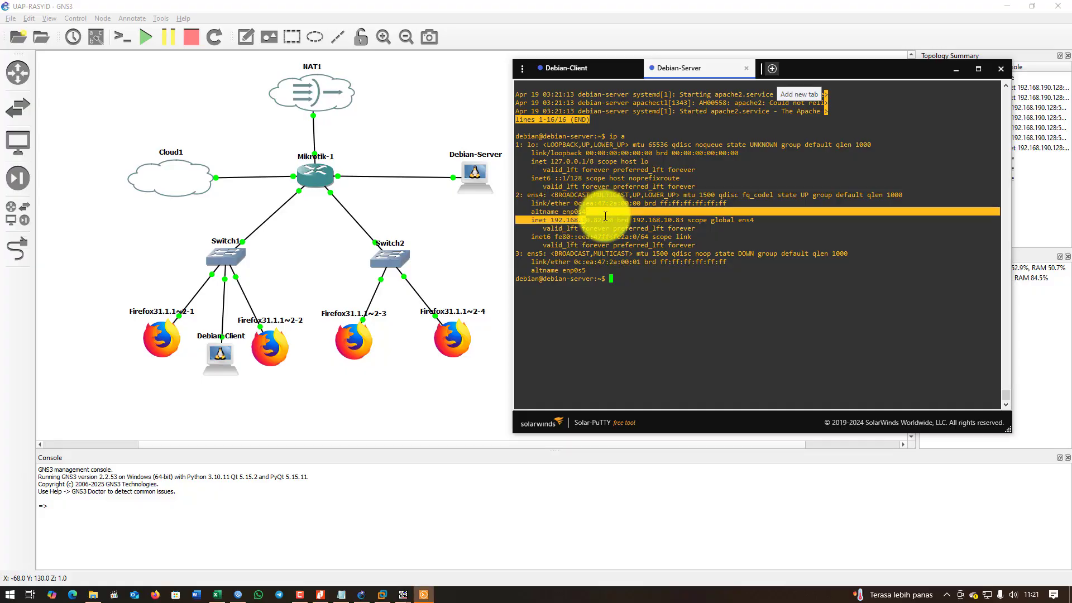
Load 192.168.10.82 in a new Firefox tab on the VNC client.
mouse_move(406, 597)
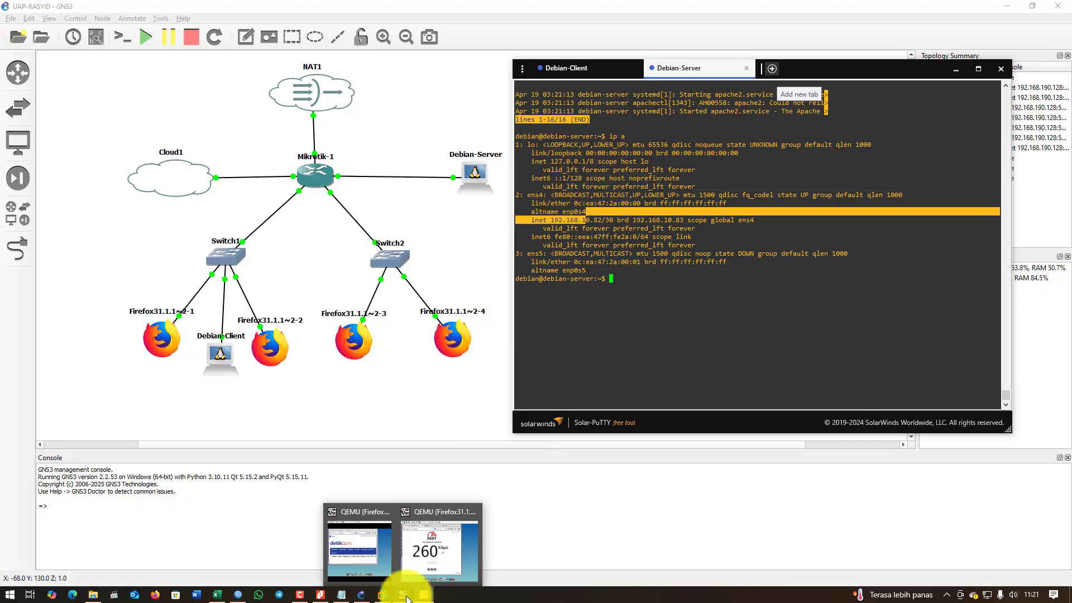
click(359, 547)
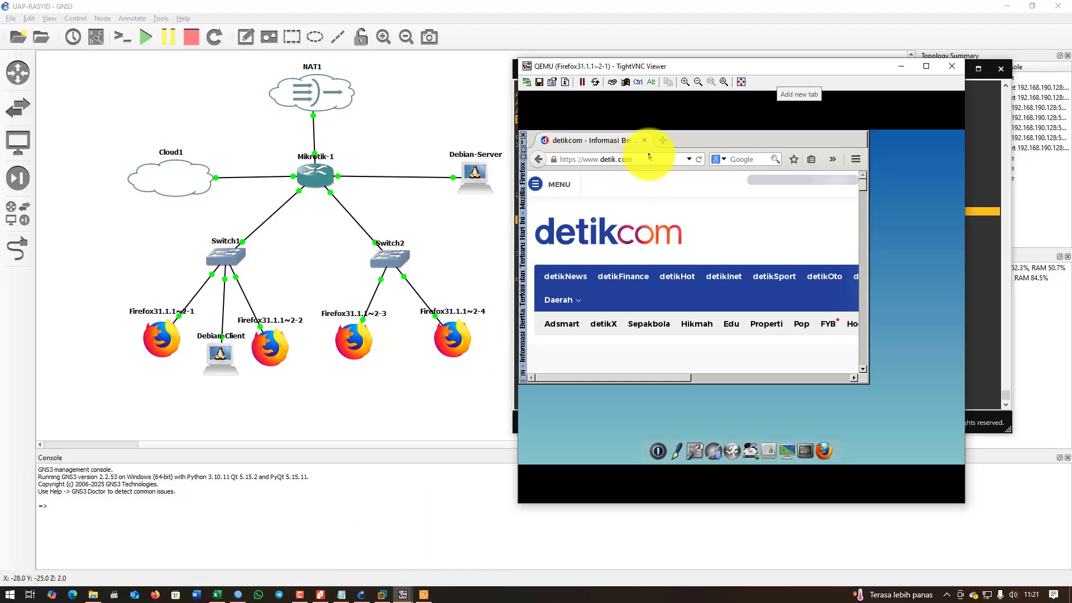
click(662, 140)
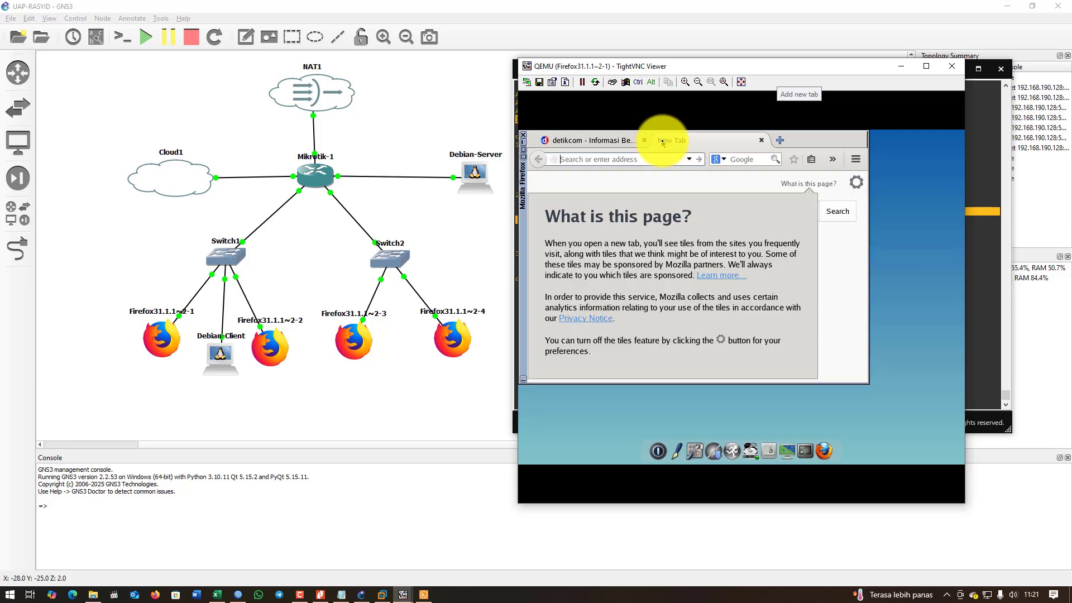
text(192.168.10.82)
key(Return)
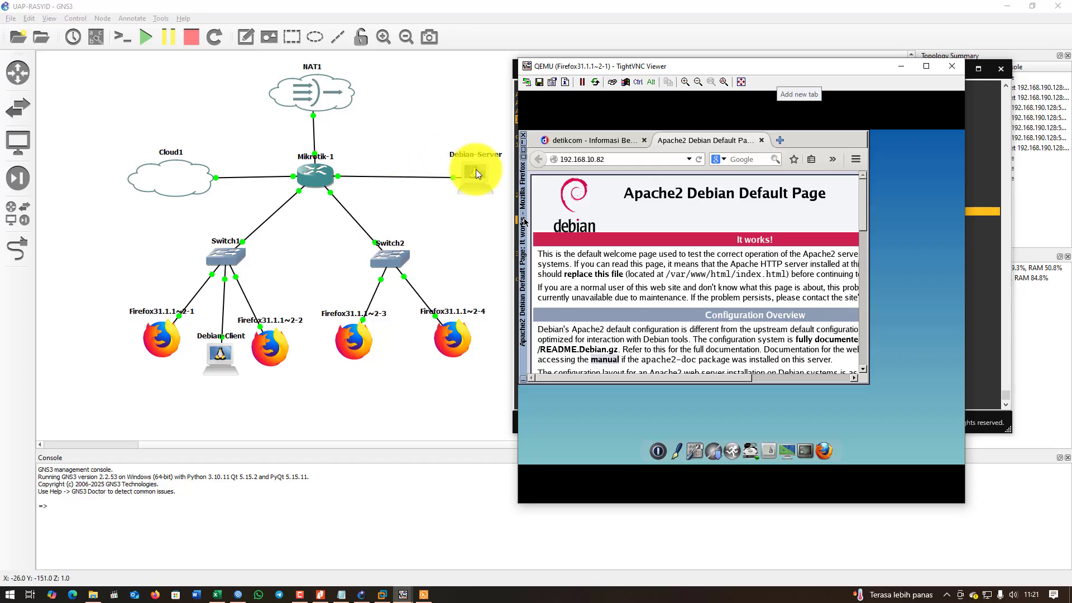
Compare with the detikcom tab, highlight the 'It works!' banner, and move the VNC window left.
click(579, 141)
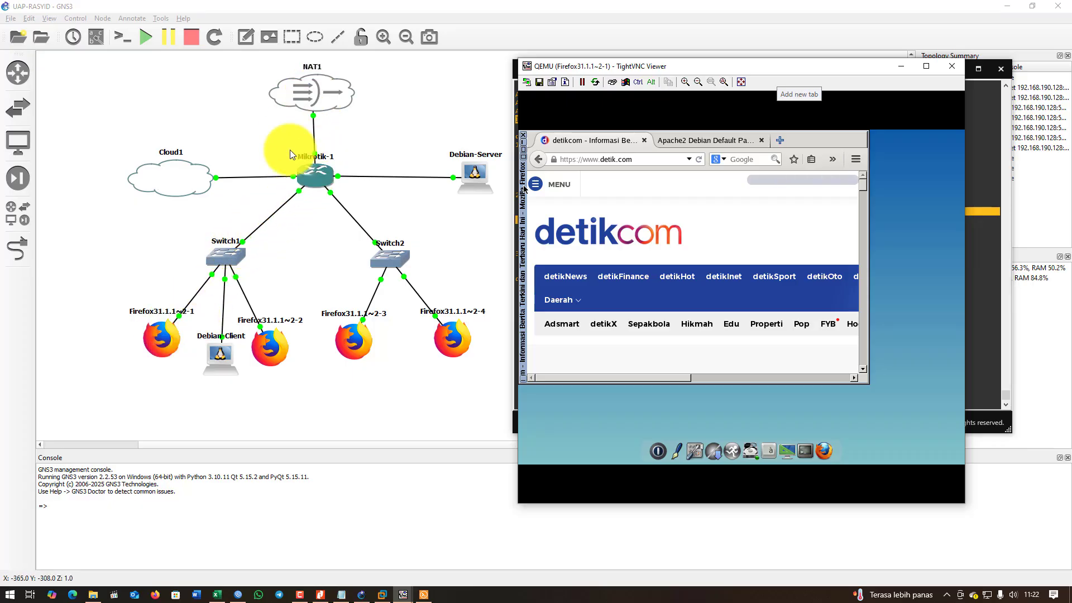
click(698, 140)
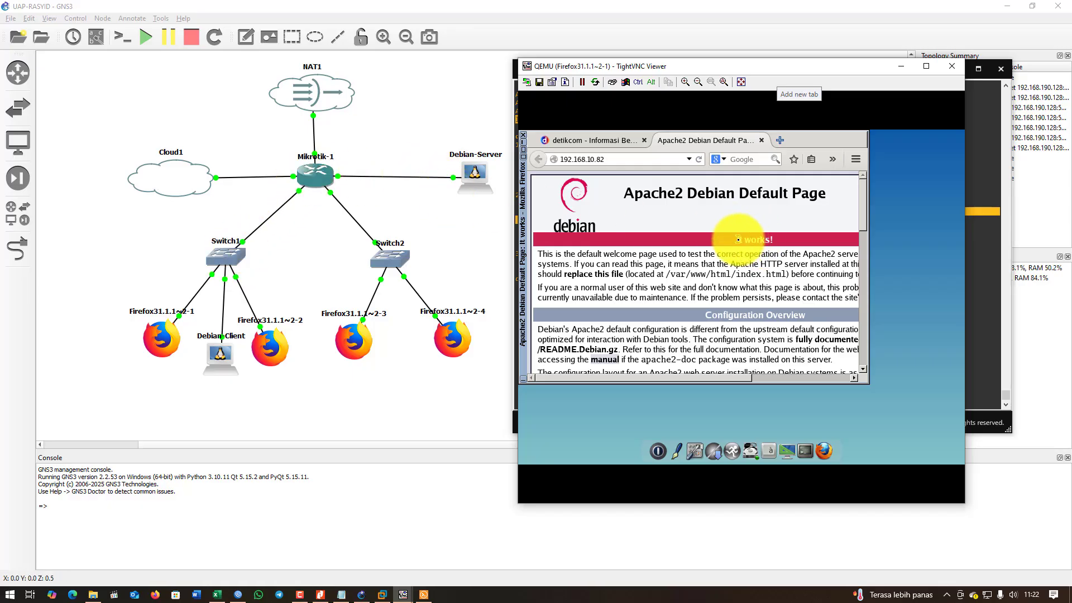
drag(738, 240, 796, 240)
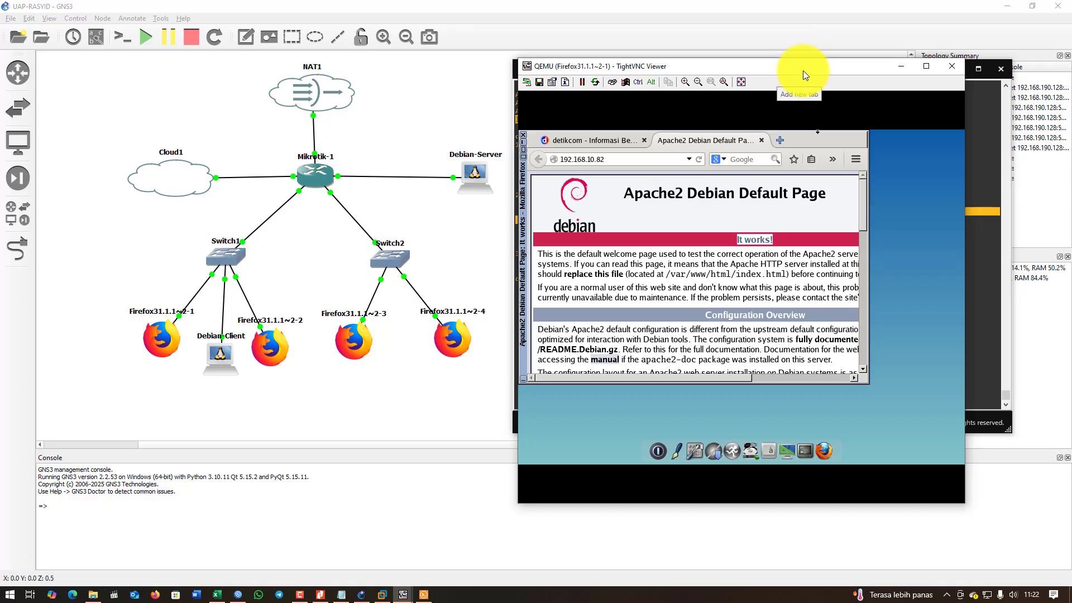
drag(805, 75, 428, 88)
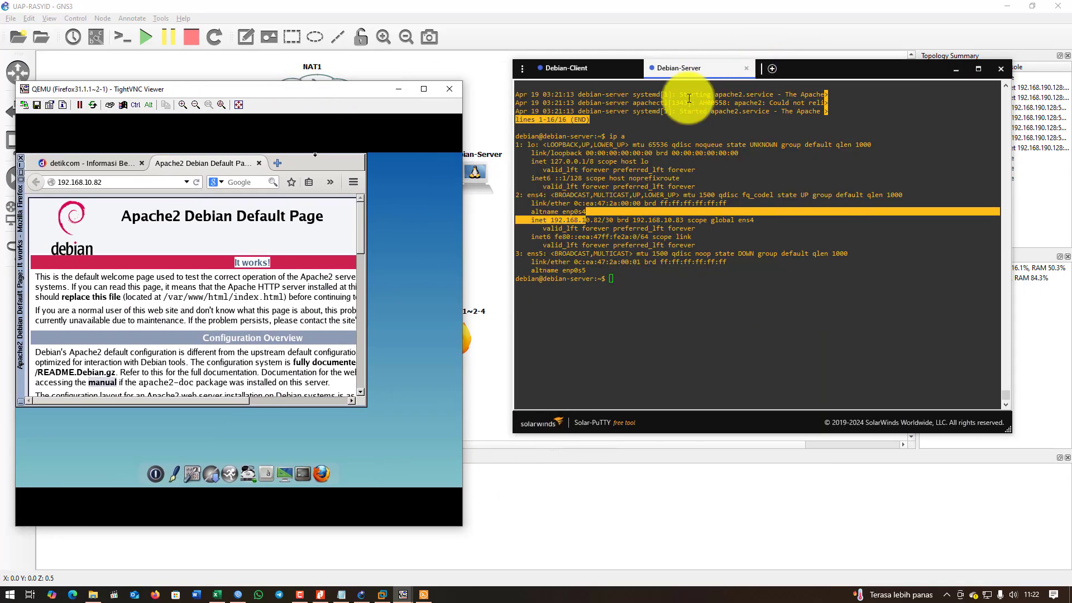
Change into /var/www/html on Debian-Server and list its files.
click(611, 276)
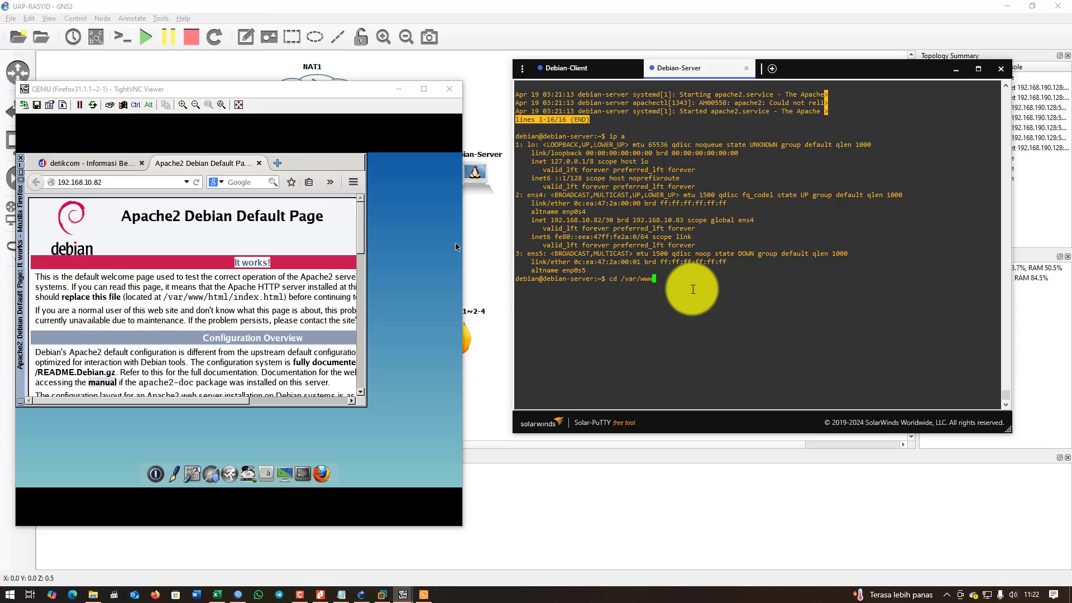
text(/var/www/html)
key(Return)
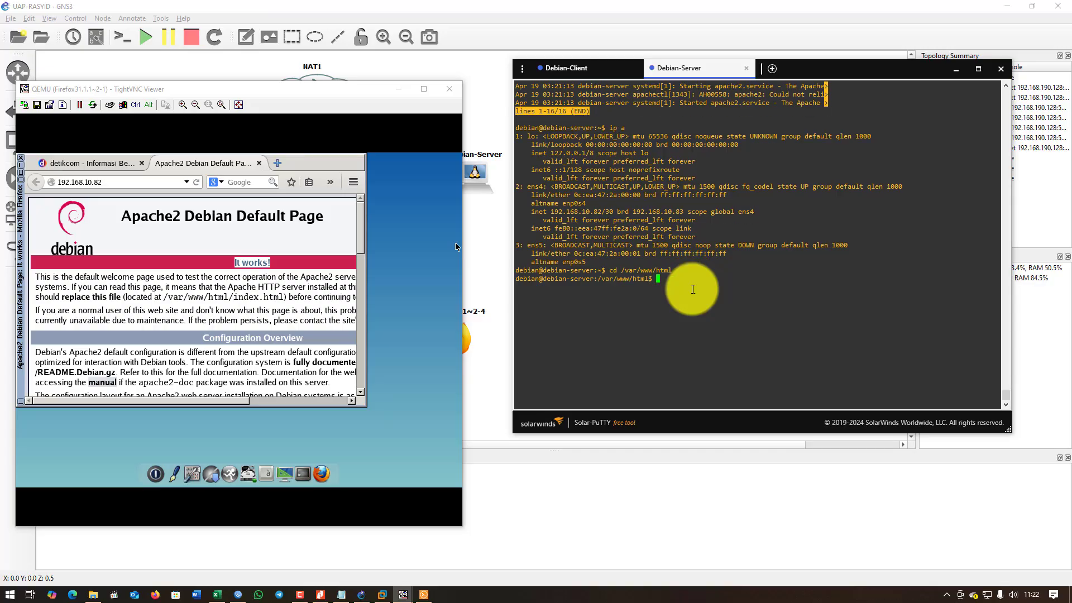
text(ls)
key(Return)
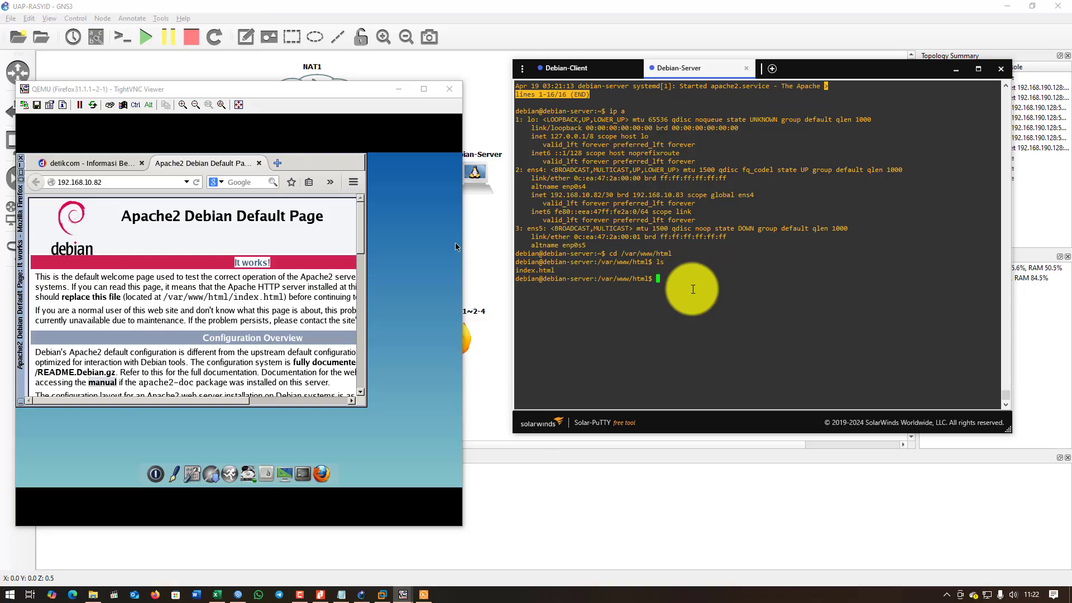
Open index.html in nano with 'sudo pico index.html'.
text(sudo pico ind)
key(Tab)
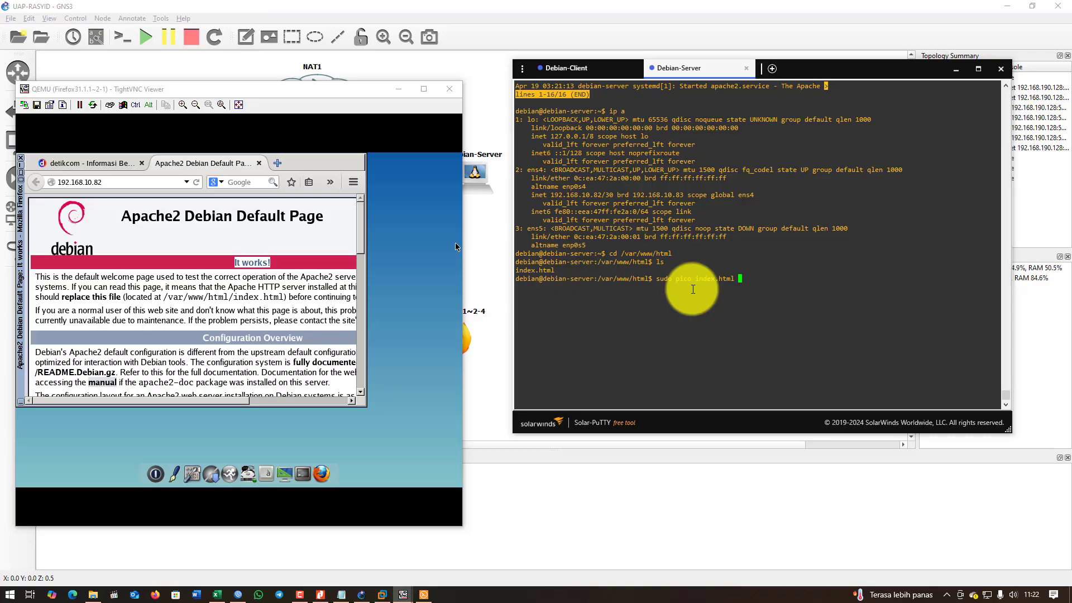
key(Return)
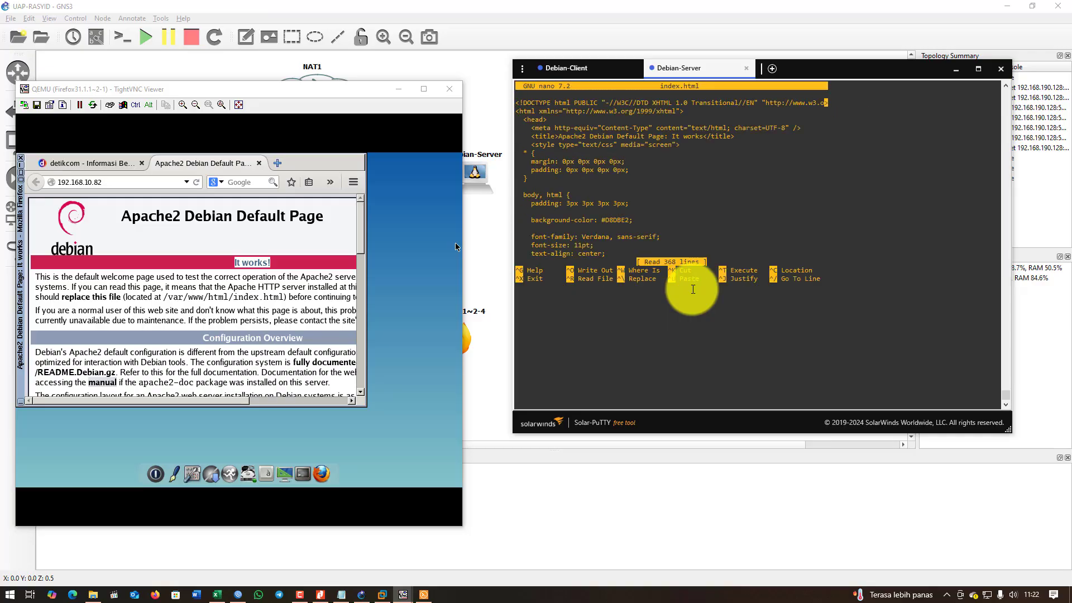
Page down through index.html from the CSS rules to the closing </html> tag.
key(Down)
key(Down)
key(Down)
key(Down)
key(Down)
key(Down)
key(Down)
key(Down)
key(Down)
key(Down)
key(Down)
key(Down)
key(Down)
key(Down)
key(Down)
key(Down)
key(Down)
key(Down)
key(Down)
key(Down)
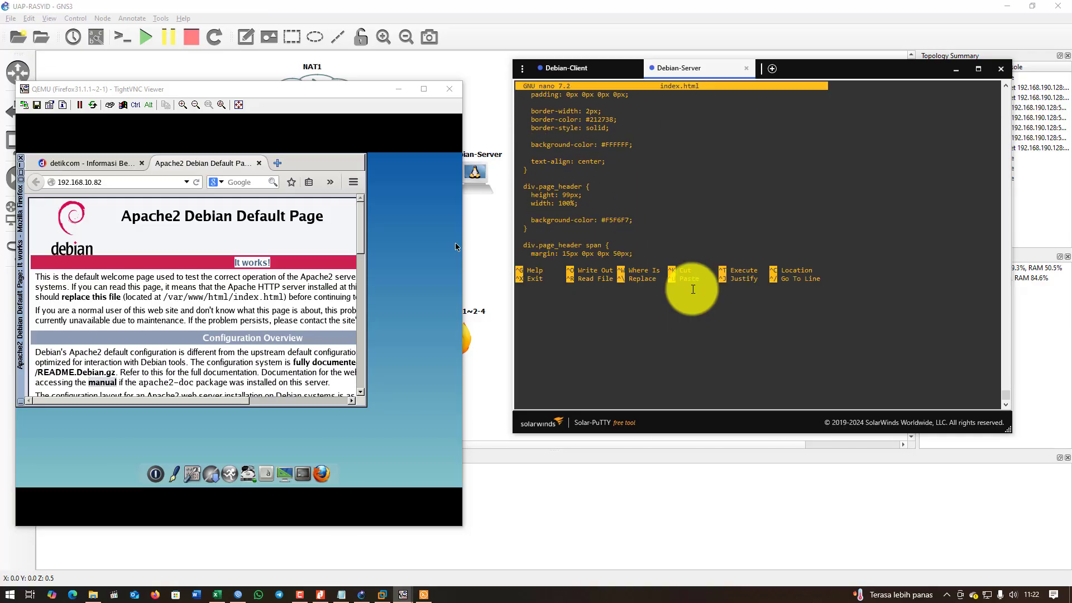
key(Down)
key(Down)
key(Down)
key(Down)
key(Down)
key(Down)
key(Down)
key(Down)
key(Down)
key(Down)
key(Down)
key(Down)
key(Down)
key(Down)
key(Down)
key(Down)
key(Down)
key(Down)
key(Down)
key(Down)
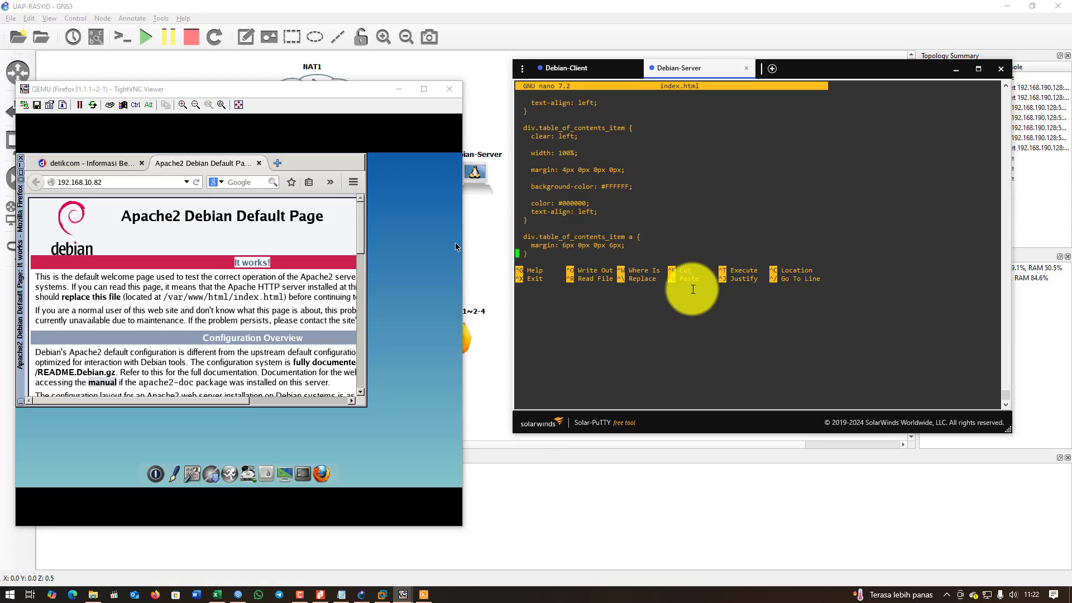
key(Down)
key(Down)
key(Down)
key(Down)
key(Down)
key(Down)
key(Down)
key(Down)
key(Down)
key(Down)
key(Down)
key(Down)
key(Down)
key(Down)
key(Down)
key(Down)
key(Down)
key(Down)
key(Down)
key(Down)
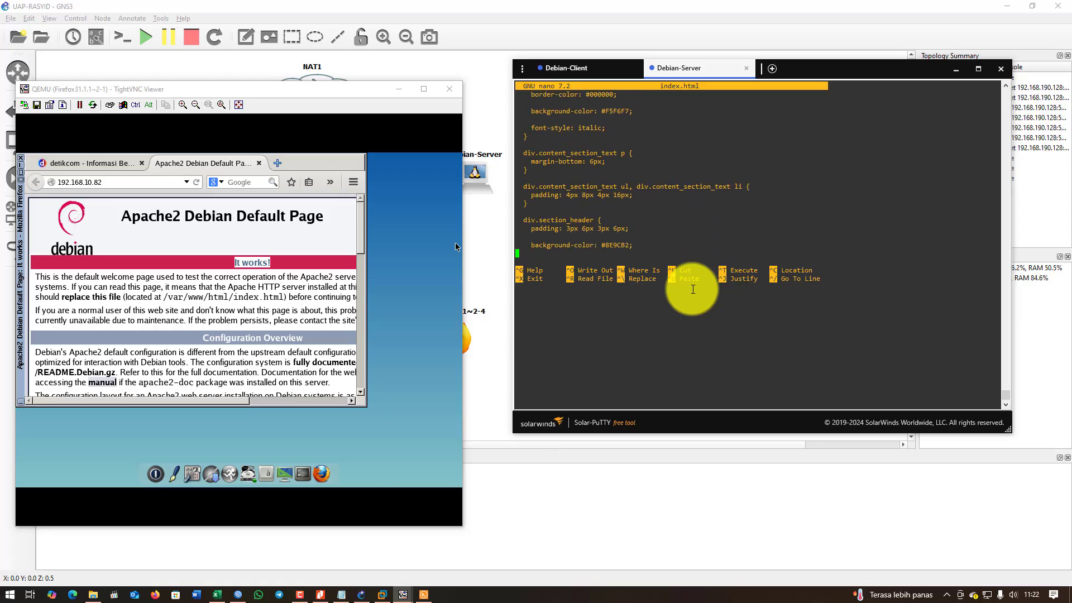
key(Down)
key(Down)
key(Down)
key(Down)
key(Down)
key(Down)
key(Down)
key(Down)
key(Down)
key(Down)
key(Down)
key(Down)
key(Down)
key(Down)
key(Down)
key(Down)
key(Down)
key(Down)
key(Down)
key(Down)
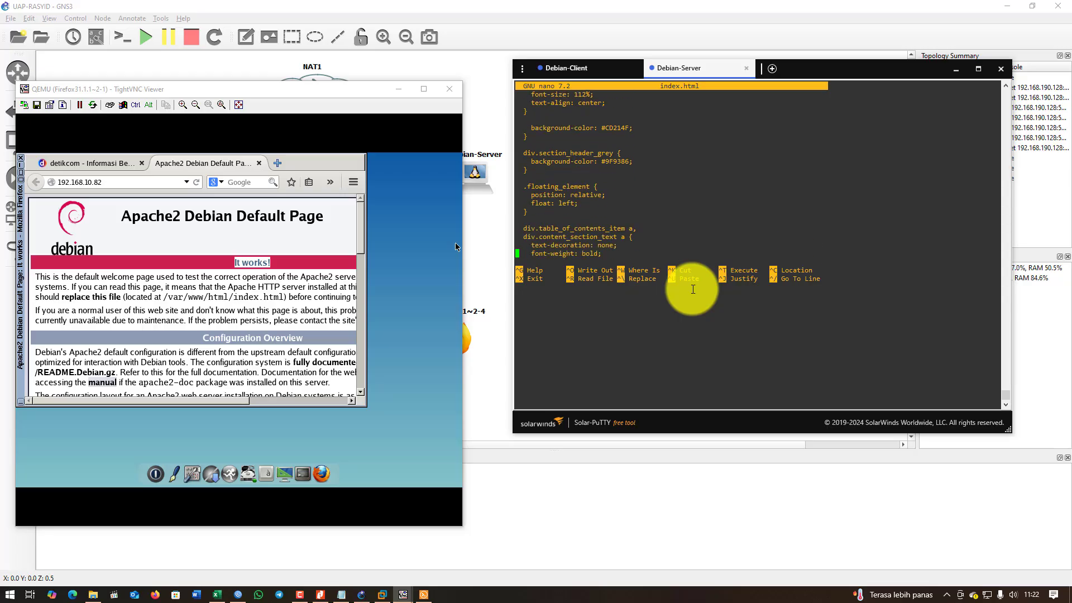
key(Down)
key(Down)
key(Down)
key(Down)
key(Down)
key(Down)
key(Down)
key(Down)
key(Down)
key(Down)
key(Down)
key(Down)
key(Down)
key(Down)
key(Down)
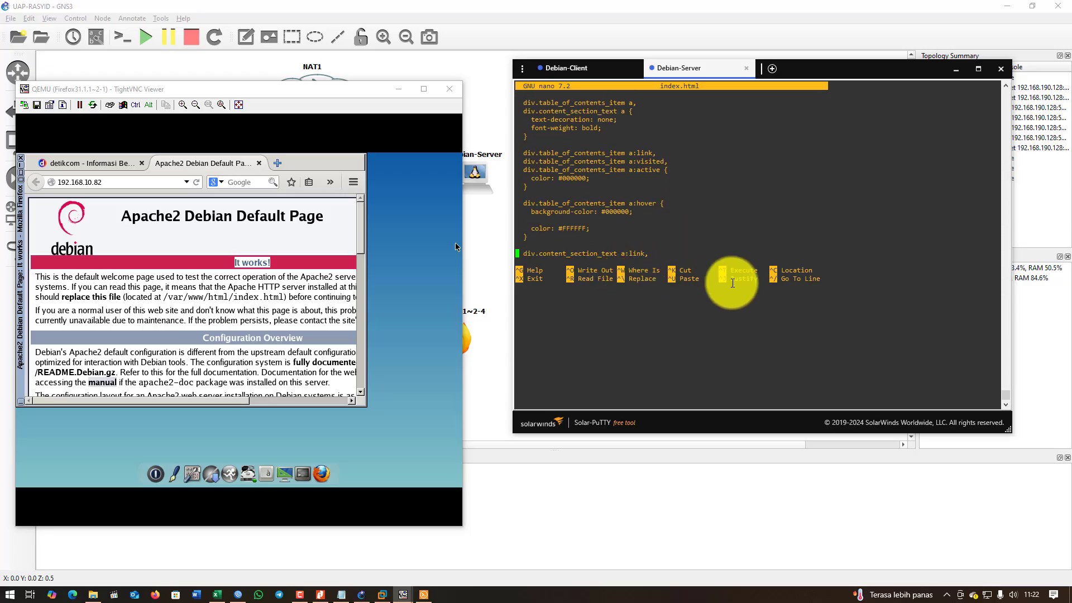
key(Down)
key(Down)
key(Down)
key(Down)
key(Down)
key(Down)
key(Down)
key(Down)
key(Down)
key(Down)
key(Down)
key(Down)
key(Down)
key(Down)
key(Down)
key(Down)
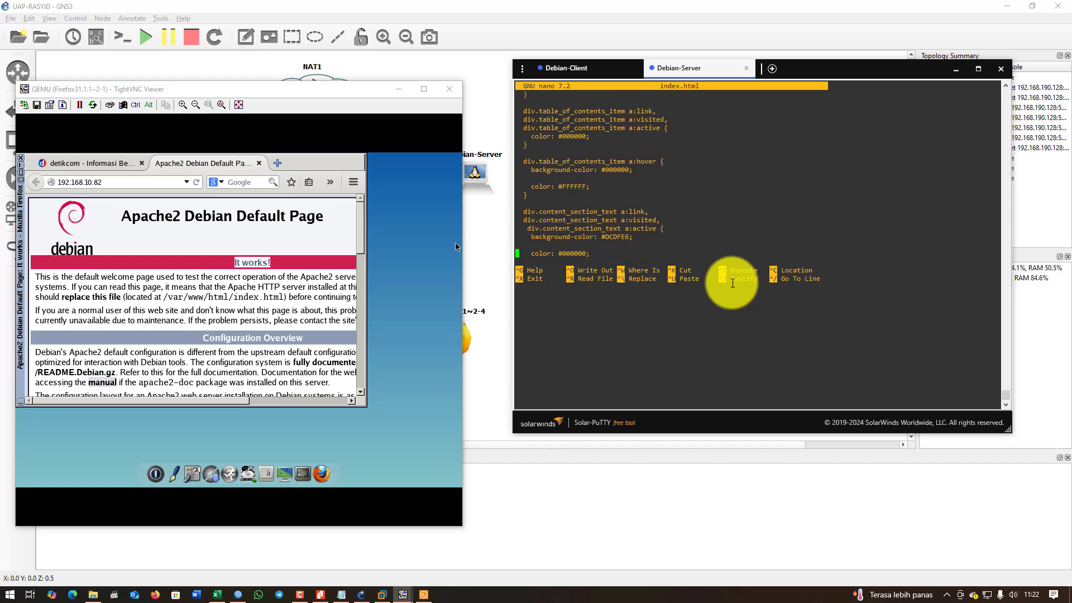
key(Down)
key(Down)
key(Down)
key(Down)
key(Down)
key(Down)
key(Down)
key(Down)
key(Down)
key(Down)
key(Down)
key(Down)
key(Down)
key(Down)
key(Down)
key(Down)
key(Down)
key(Down)
key(Down)
key(Down)
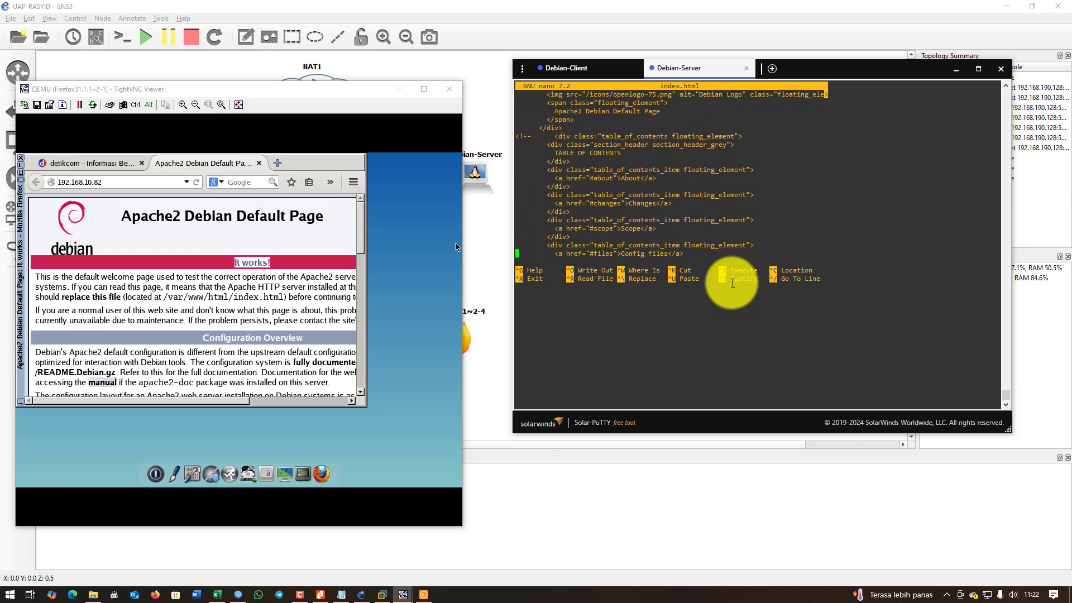
key(Down)
key(Down)
key(Down)
key(Down)
key(Down)
key(Down)
key(Down)
key(Down)
key(Down)
key(Down)
key(Down)
key(Down)
key(Down)
key(Down)
key(Down)
key(Down)
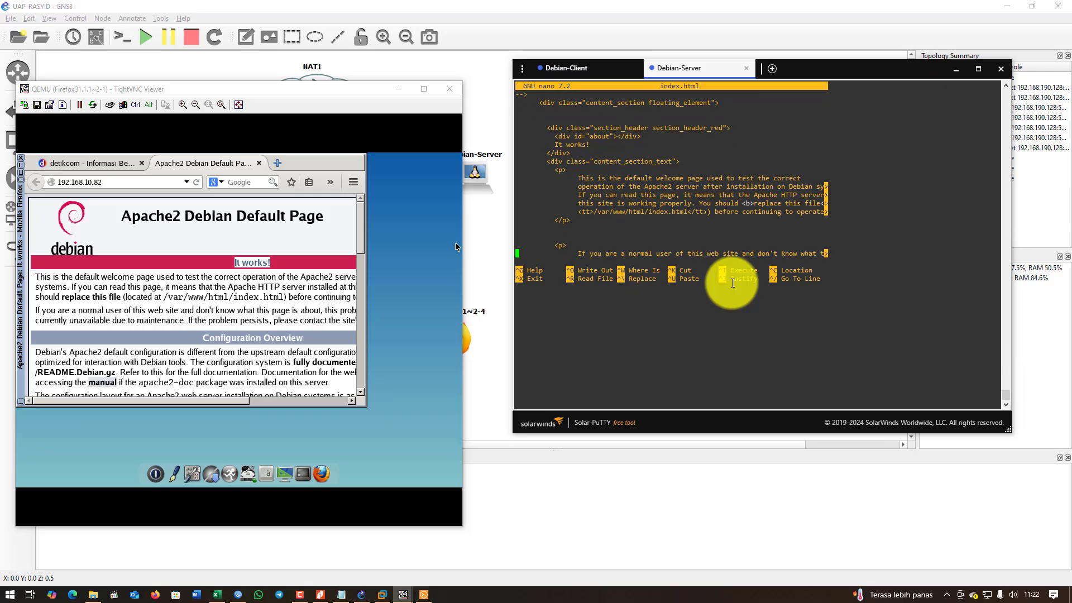
key(Down)
key(Down)
key(Down)
key(Down)
key(Down)
key(Down)
key(Down)
key(Down)
key(Down)
key(Down)
key(Down)
key(Down)
key(Down)
key(Down)
key(Down)
key(Down)
key(Down)
key(Down)
key(Down)
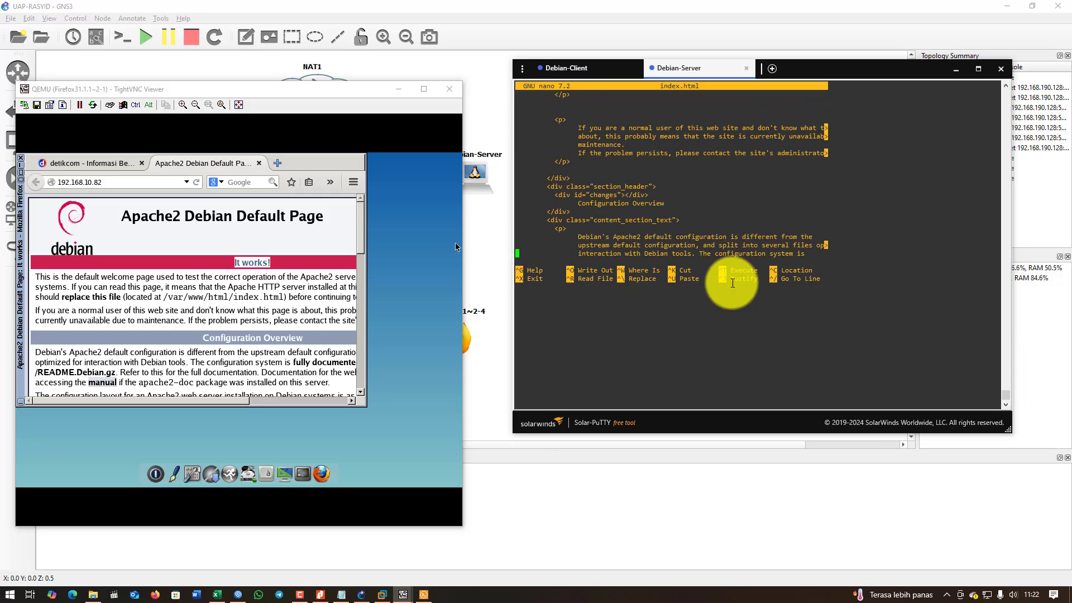
key(Down)
key(Down)
key(Down)
key(Down)
key(Down)
key(Down)
key(Down)
key(Down)
key(Down)
key(Down)
key(Down)
key(Down)
key(Down)
key(Down)
key(Down)
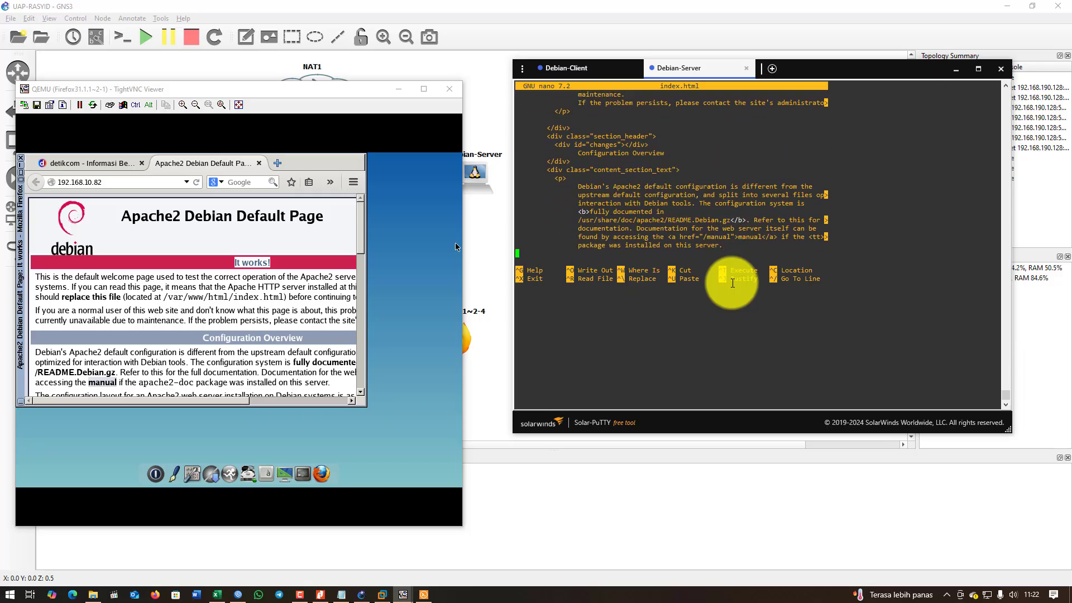
key(Down)
key(Down)
key(Down)
key(Down)
key(Down)
key(Down)
key(Down)
key(Down)
key(Down)
key(Down)
key(Down)
key(Down)
key(Down)
key(Down)
key(Down)
key(Down)
key(Down)
key(Down)
key(Down)
key(Down)
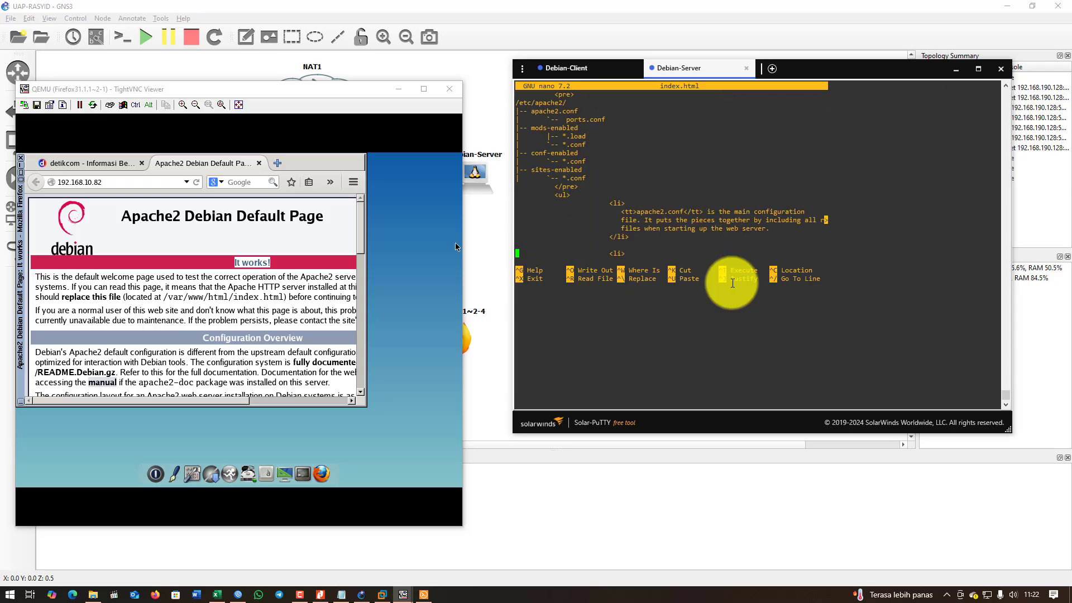
key(Down)
key(Down)
key(Down)
key(Down)
key(Down)
key(Down)
key(Down)
key(Down)
key(Down)
key(Down)
key(Down)
key(Down)
key(Down)
key(Down)
key(Down)
key(Down)
key(Down)
key(Down)
key(Down)
key(Down)
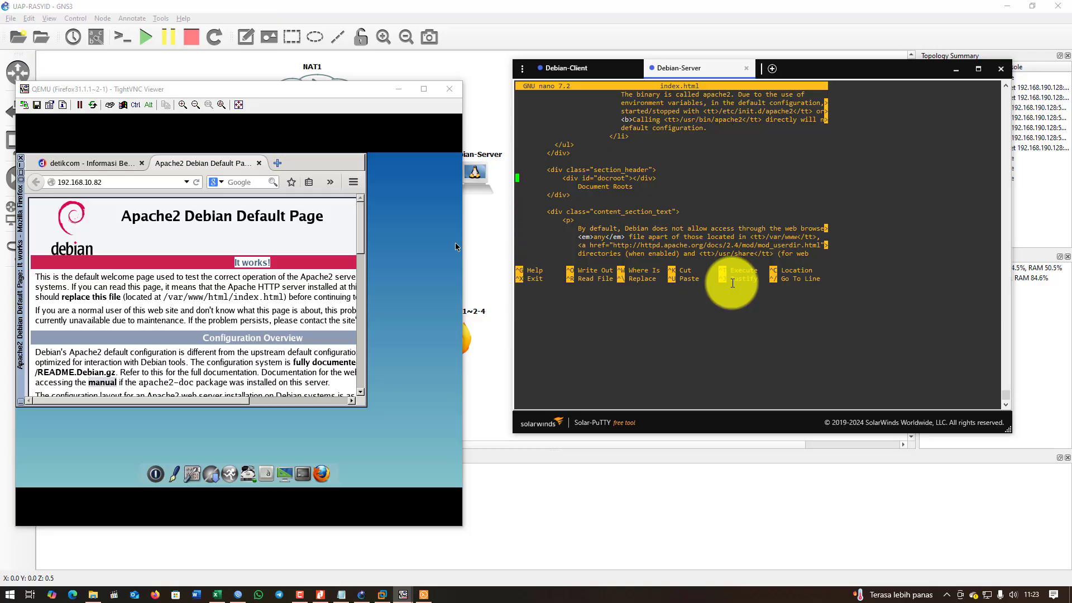
key(Down)
key(Down)
key(Down)
key(Down)
key(Down)
key(Down)
key(Down)
key(Down)
key(Down)
key(Down)
key(Down)
key(Down)
key(Down)
key(Down)
key(Down)
key(Down)
key(Down)
key(Down)
key(Down)
key(Down)
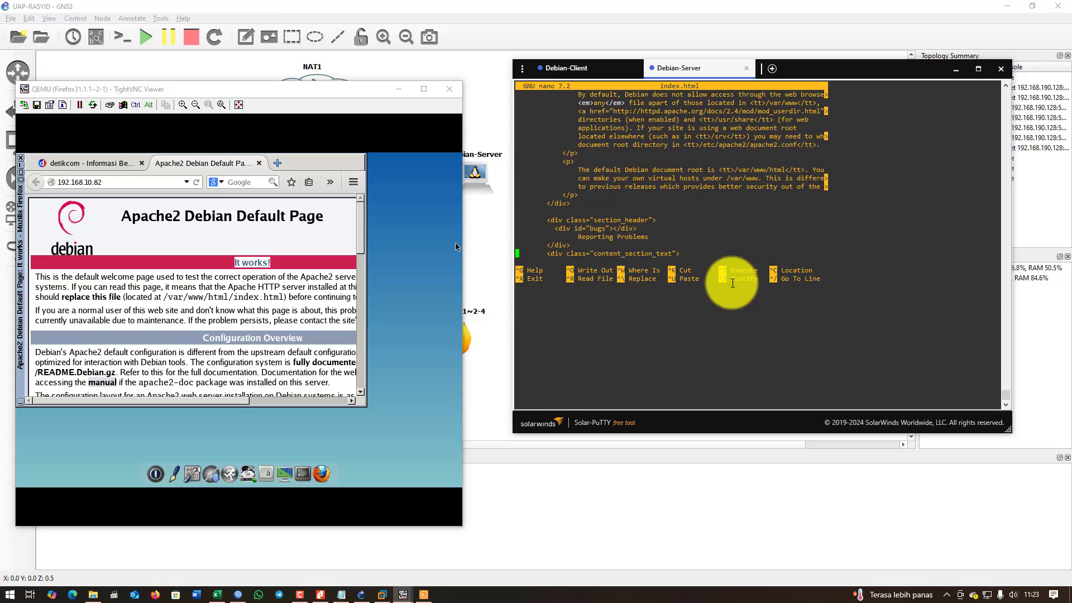
key(Down)
key(Down)
key(Down)
key(Down)
key(Down)
key(Down)
key(Down)
key(Down)
key(Down)
key(Down)
key(Down)
key(Down)
key(Down)
key(Down)
key(Down)
key(Down)
key(Down)
key(Down)
key(Down)
key(Down)
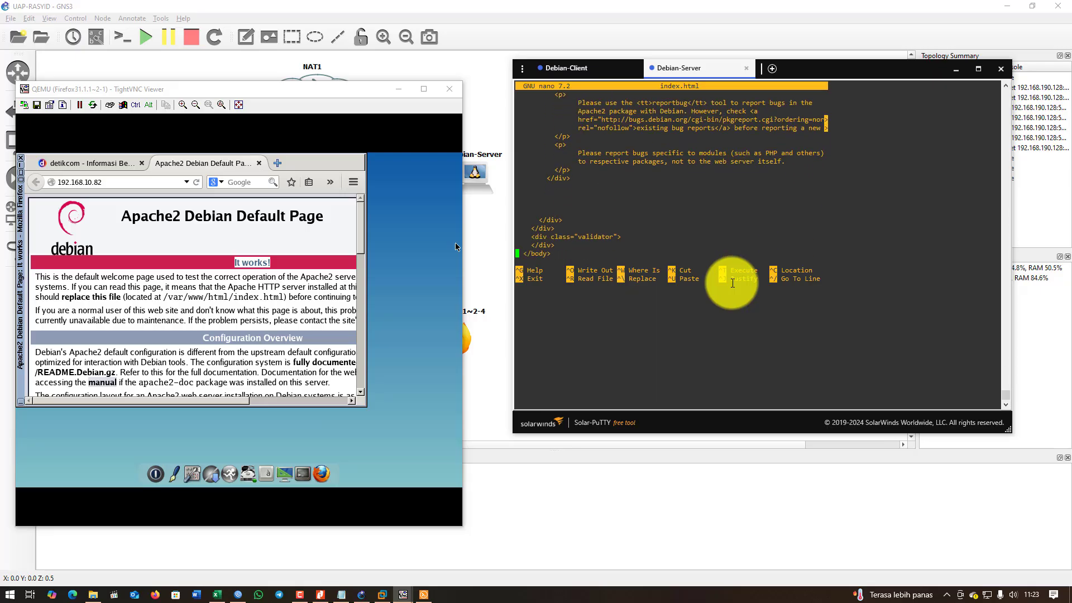
key(Down)
key(Down)
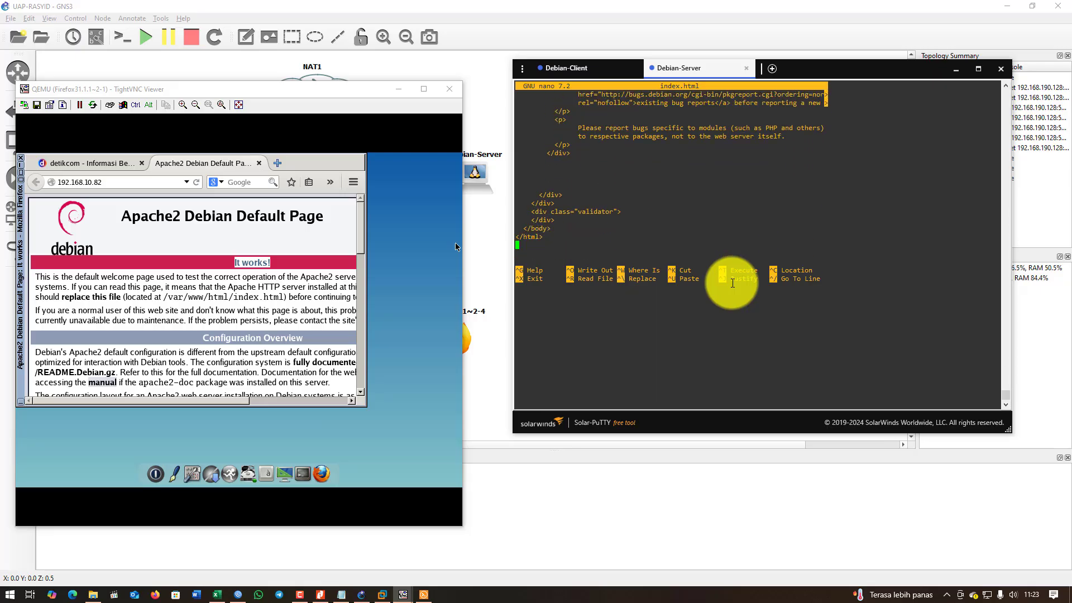
Page back up through index.html from the document roots section to the start of the body.
key(Up)
key(Up)
key(Up)
key(Up)
key(Up)
key(Up)
key(Up)
key(Up)
key(Up)
key(Up)
key(Up)
key(Up)
key(Up)
key(Up)
key(Up)
key(Up)
key(Up)
key(Up)
key(Up)
key(Up)
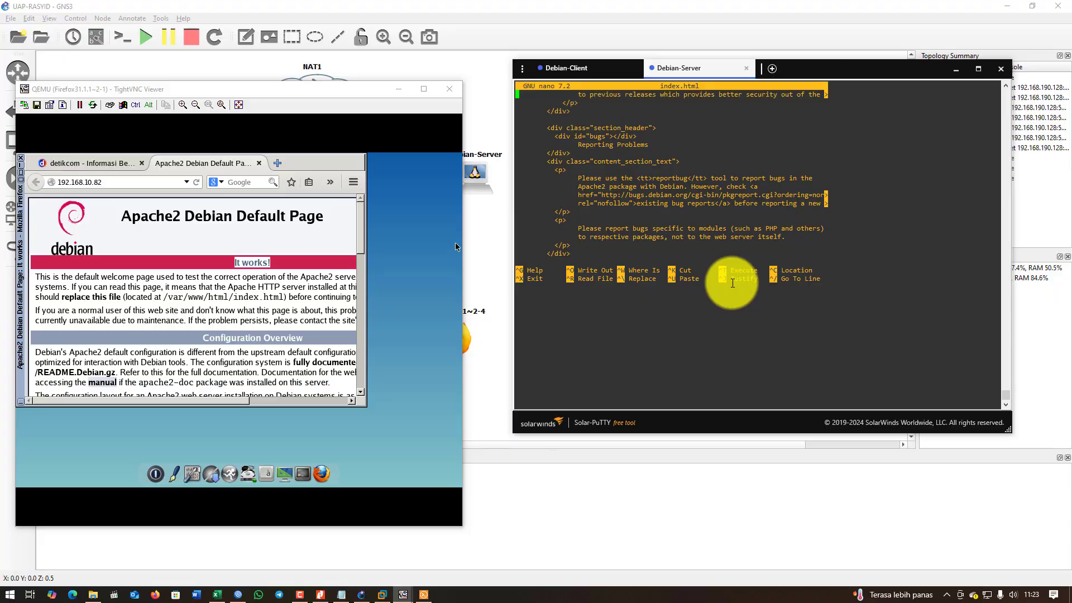
key(Up)
key(Up)
key(Up)
key(Up)
key(Up)
key(Up)
key(Up)
key(Up)
key(Up)
key(Up)
key(Up)
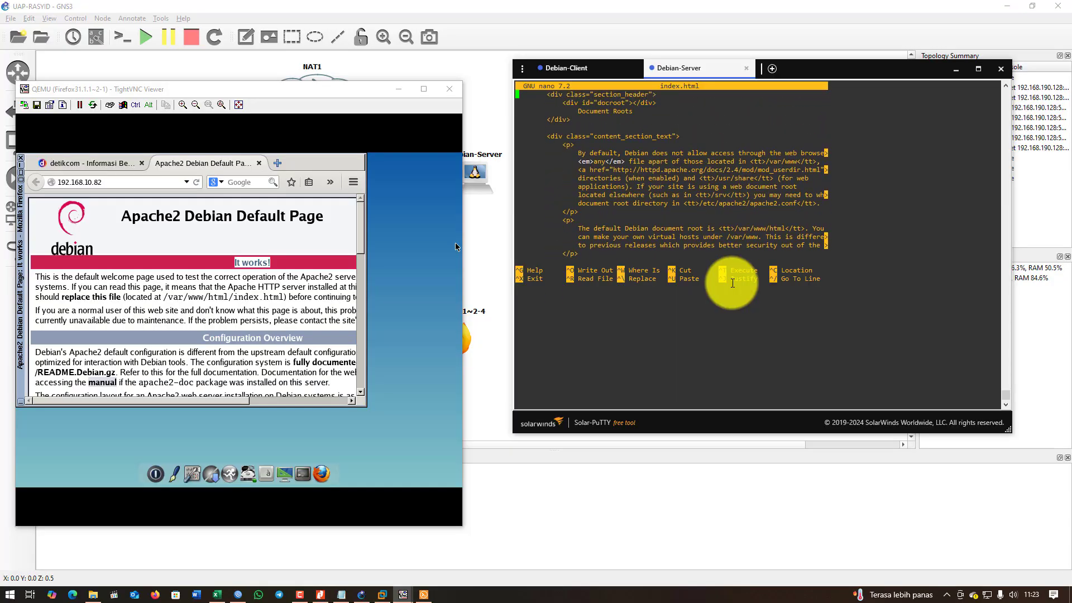
key(Up)
key(Up)
key(Up)
key(Up)
key(Up)
key(Up)
key(Up)
key(Up)
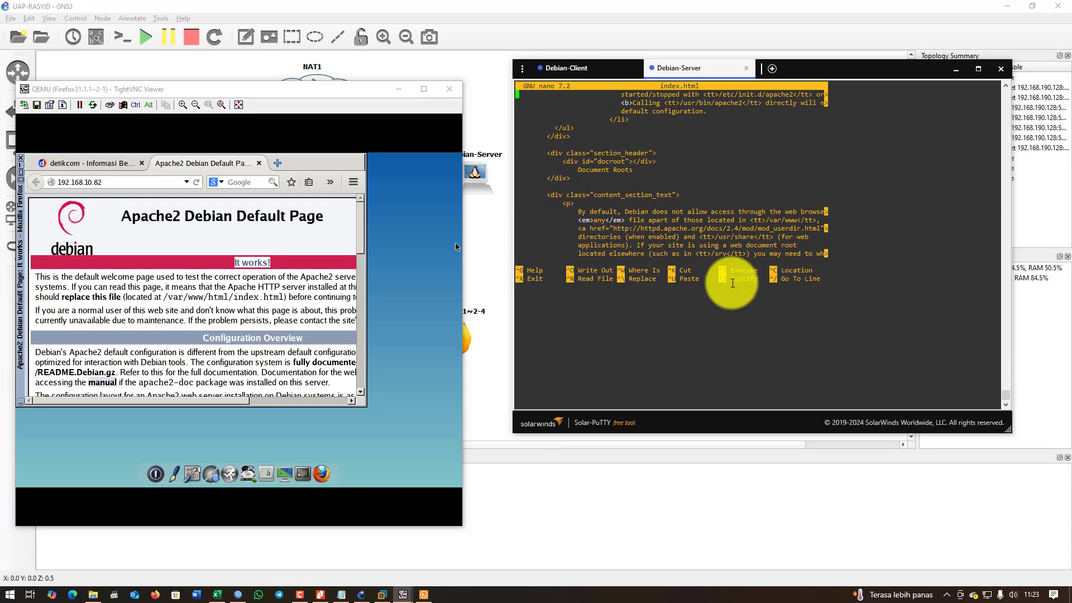
key(Up)
key(Up)
key(Up)
key(Up)
key(Up)
key(Up)
key(Up)
key(Up)
key(Up)
key(Up)
key(Up)
key(Up)
key(Up)
key(Up)
key(Up)
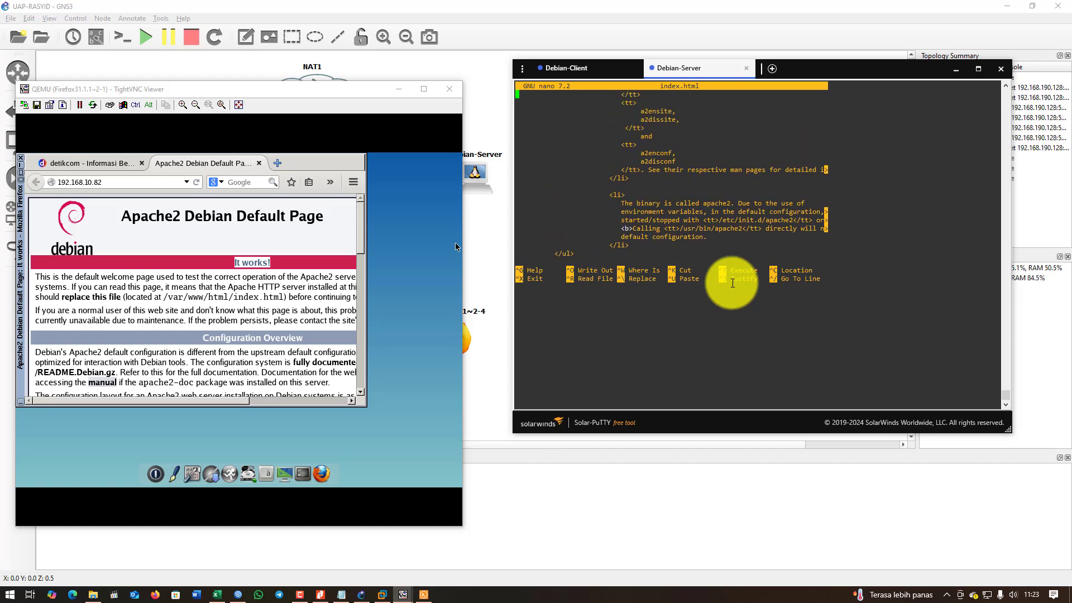
key(Up)
key(Up)
key(Up)
key(Up)
key(Up)
key(Up)
key(Up)
key(Up)
key(Up)
key(Up)
key(Up)
key(Up)
key(Up)
key(Up)
key(Up)
key(Up)
key(Up)
key(Up)
key(Up)
key(Up)
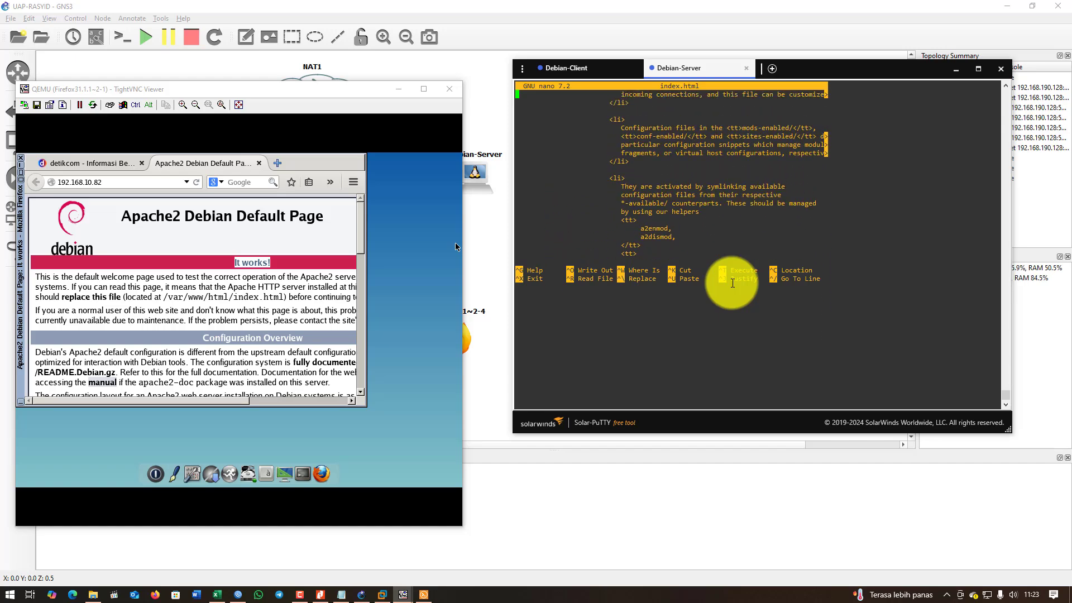
key(Up)
key(Up)
key(Up)
key(Up)
key(Up)
key(Up)
key(Up)
key(Up)
key(Up)
key(Up)
key(Up)
key(Up)
key(Up)
key(Up)
key(Up)
key(Up)
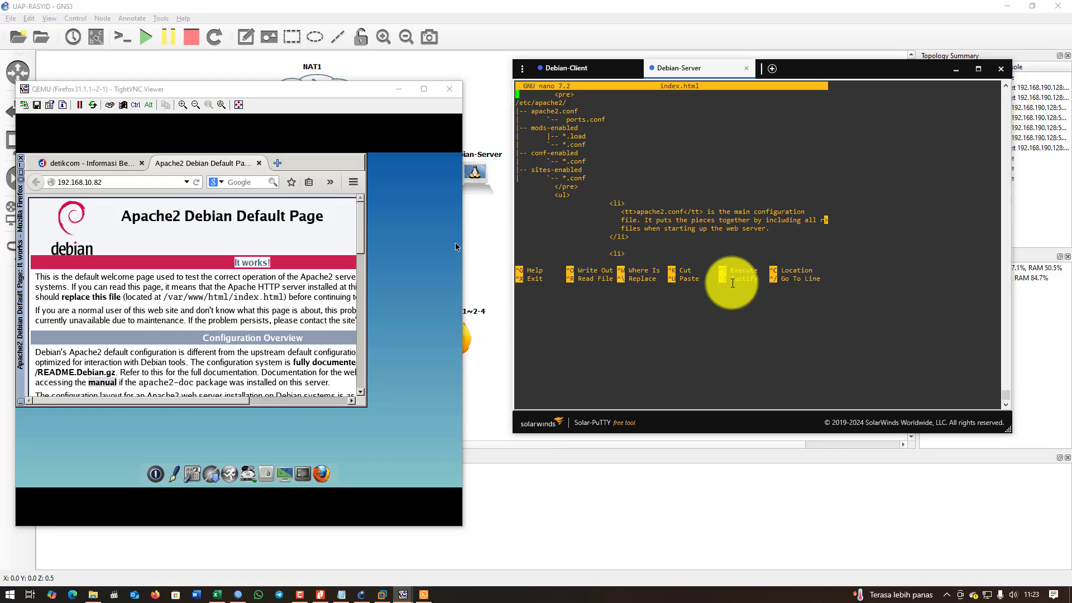
key(Up)
key(Up)
key(Up)
key(Up)
key(Up)
key(Up)
key(Up)
key(Up)
key(Up)
key(Up)
key(Up)
key(Up)
key(Up)
key(Up)
key(Up)
key(Up)
key(Up)
key(Up)
key(Up)
key(Up)
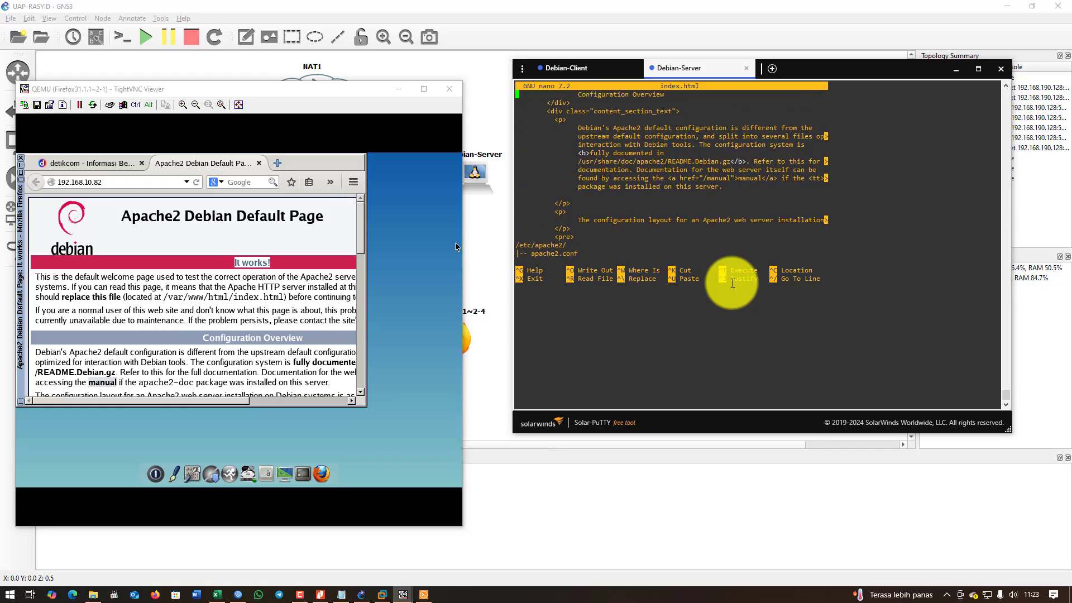
key(Up)
key(Up)
key(Up)
key(Up)
key(Up)
key(Up)
key(Up)
key(Up)
key(Up)
key(Up)
key(Up)
key(Up)
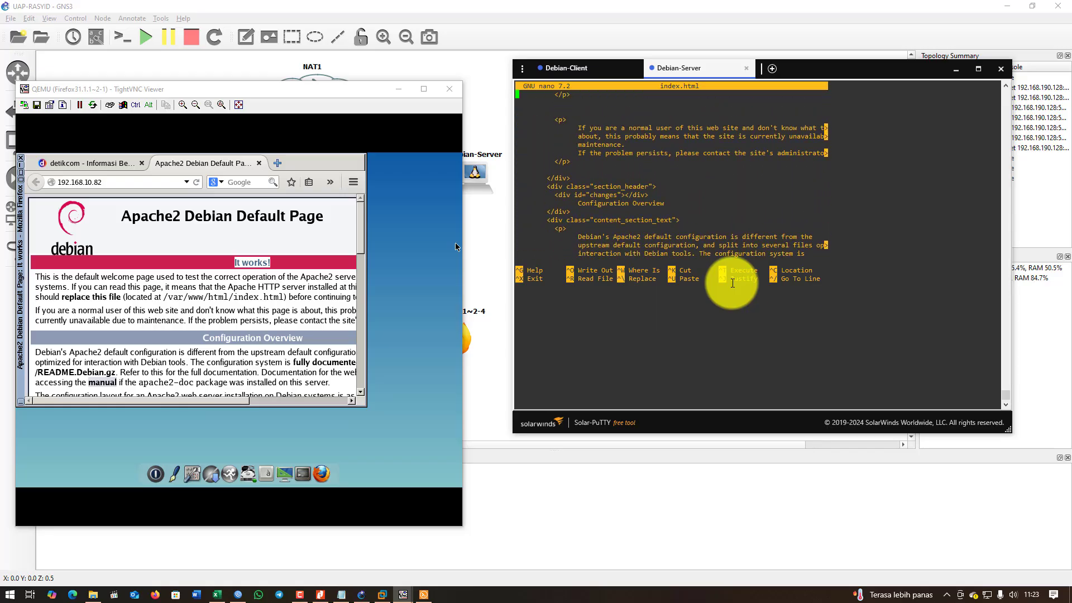
key(Up)
key(Up)
key(Up)
key(Up)
key(Up)
key(Up)
key(Up)
key(Up)
key(Up)
key(Up)
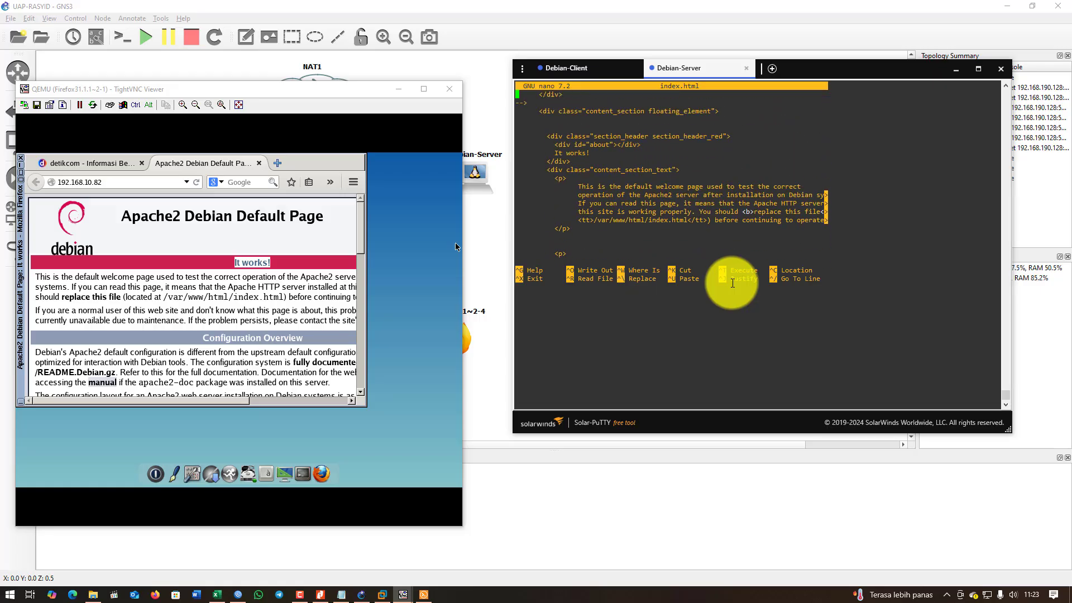
key(Up)
key(Up)
key(Up)
key(Up)
key(Up)
key(Up)
key(Up)
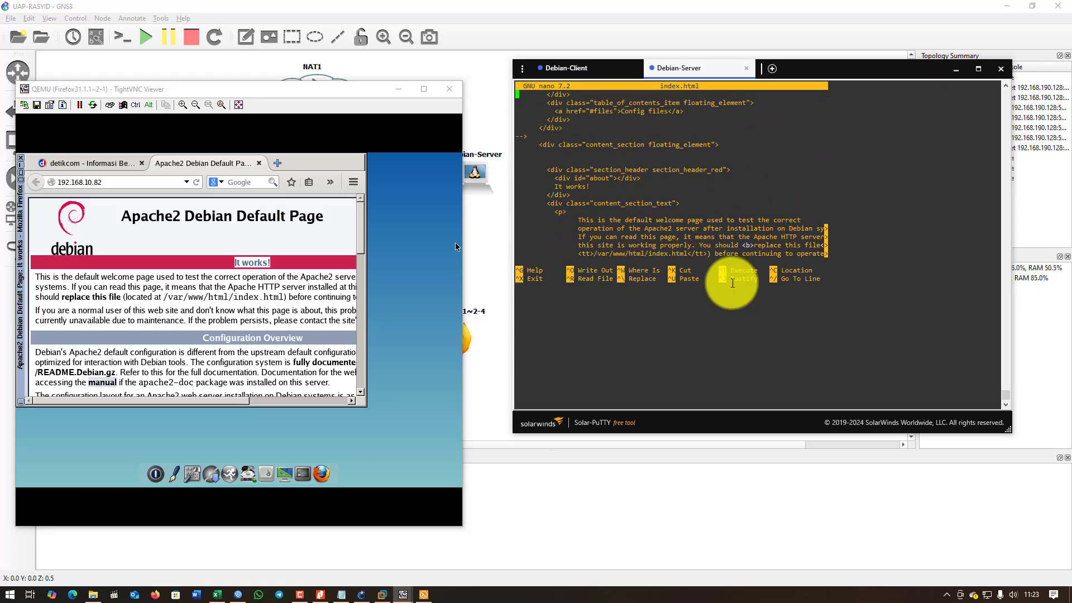
key(Up)
key(Up)
key(Up)
key(Up)
key(Up)
key(Up)
key(Up)
key(Up)
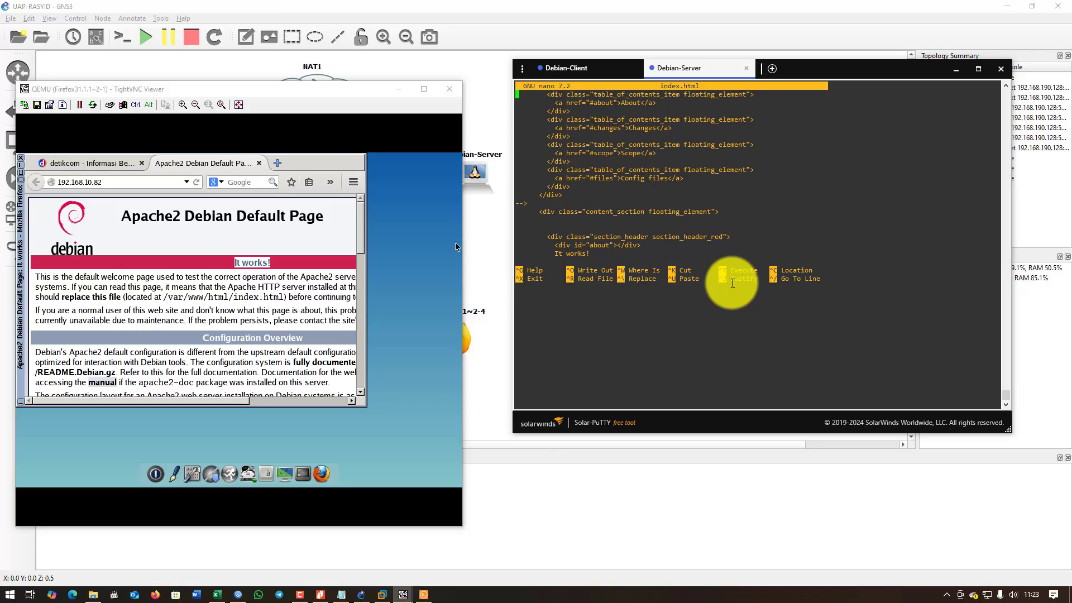
key(Up)
key(Up)
key(Up)
key(Up)
key(Up)
key(Up)
key(Up)
key(Up)
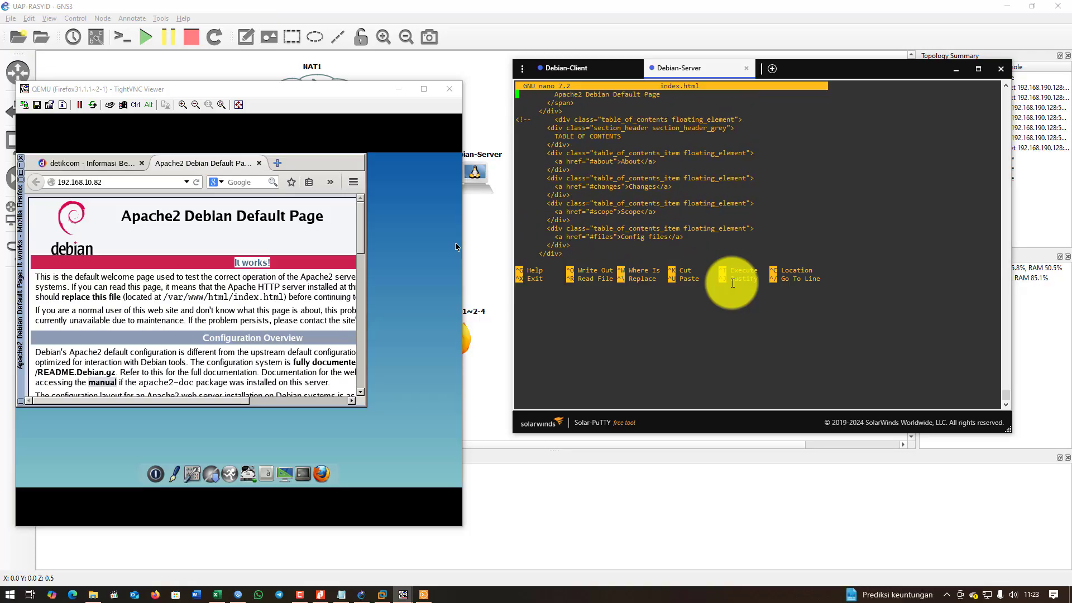
key(Up)
key(Up)
key(Up)
key(Up)
key(Up)
key(Up)
key(Up)
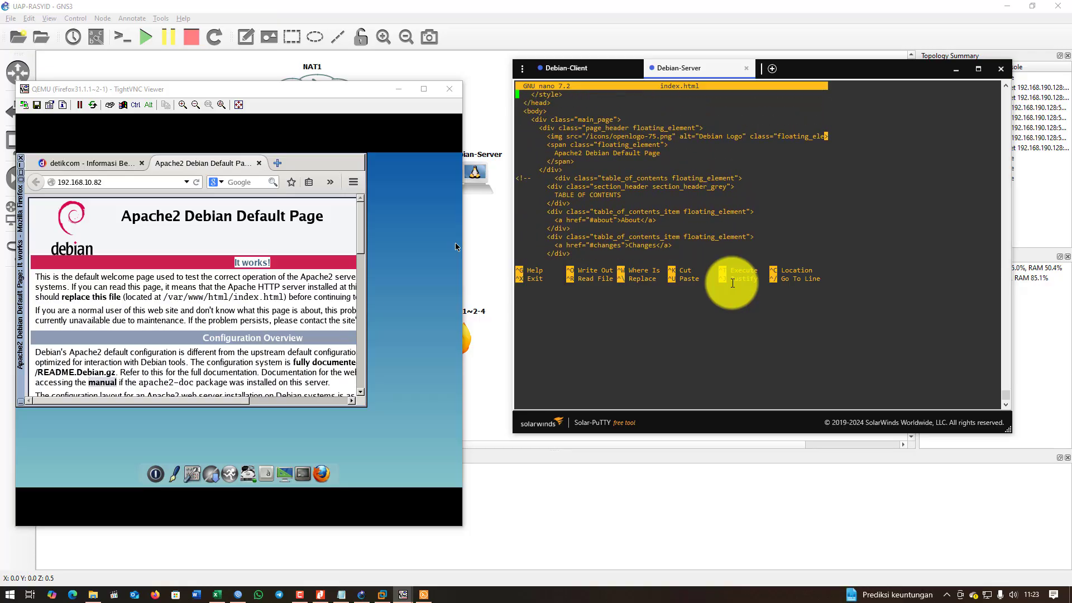
Continue up into the <style> block, reviewing the content_section_text CSS rules.
key(Up)
key(Up)
key(Up)
key(Up)
key(Up)
key(Up)
key(Up)
key(Up)
key(Up)
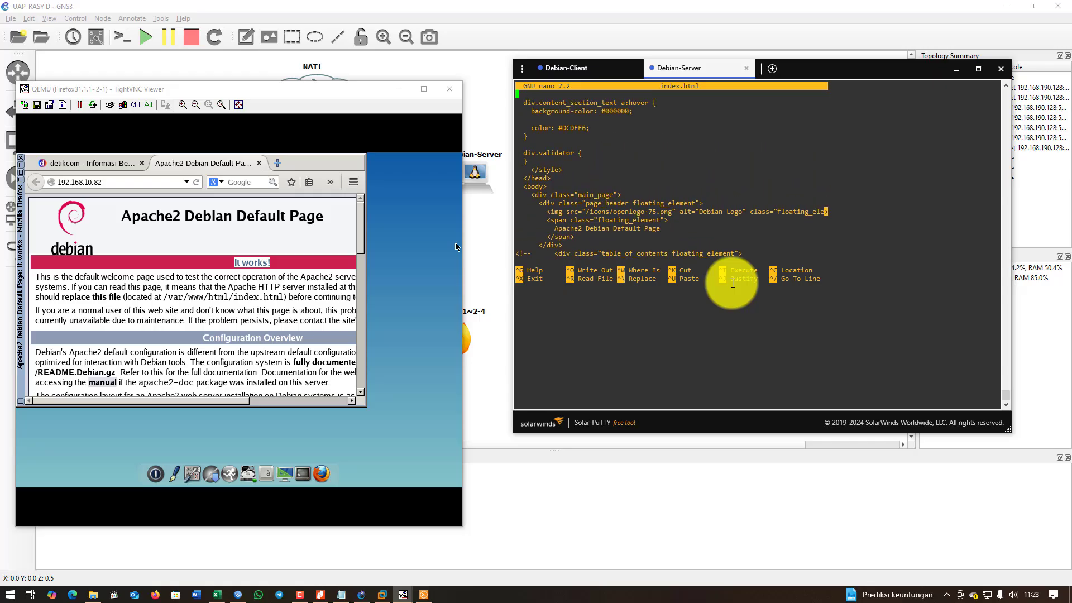
key(Up)
key(Up)
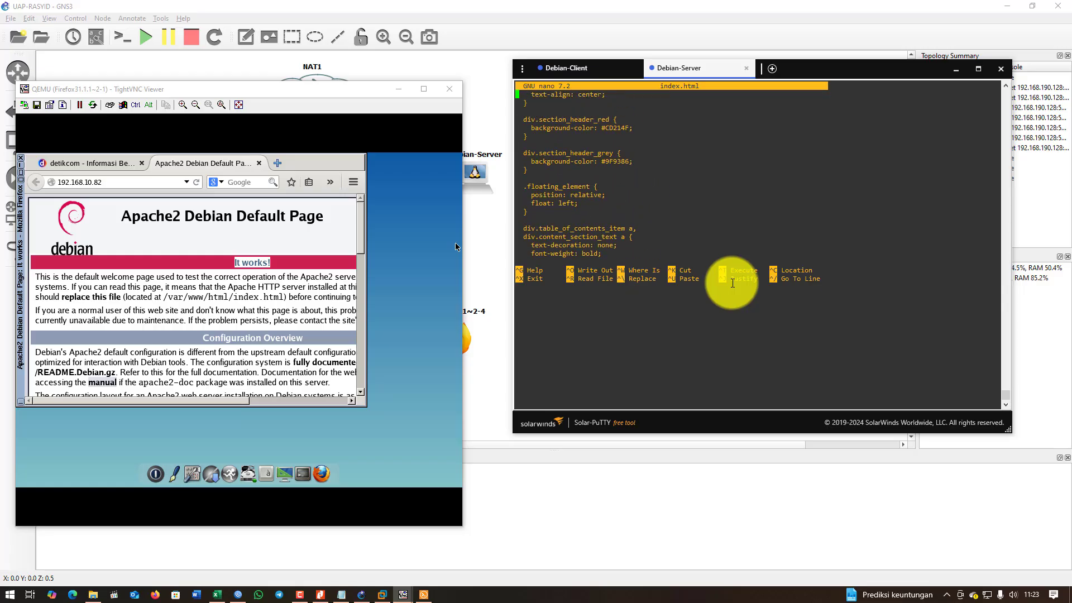
key(Up)
key(Up)
key(Up)
key(Up)
key(Up)
key(Up)
key(Up)
key(Up)
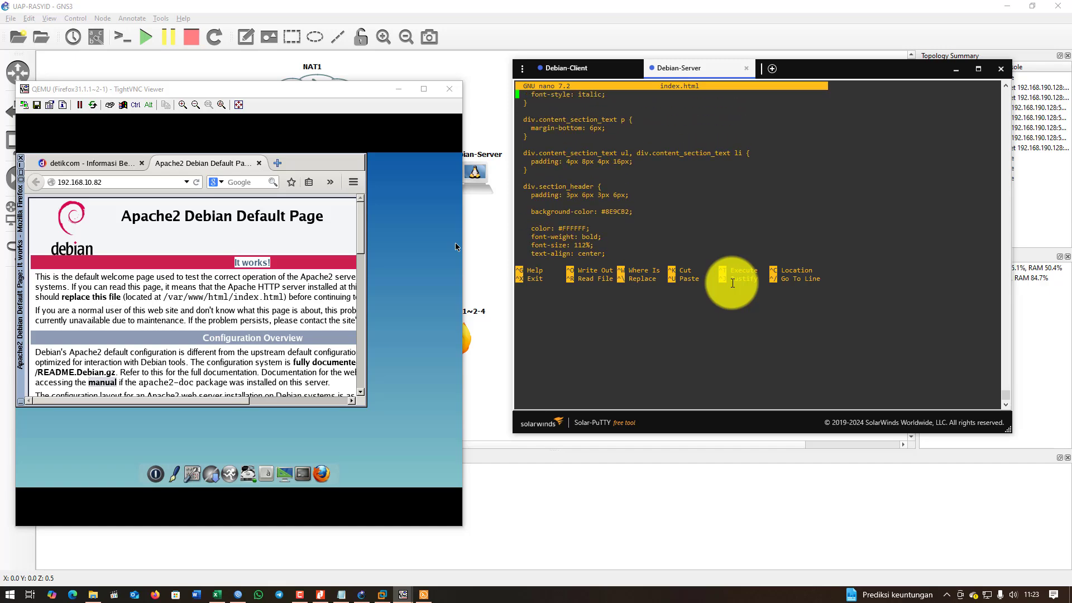
key(Up)
key(Up)
key(Up)
key(Up)
key(Up)
key(Up)
key(Up)
key(Up)
key(Up)
key(Up)
key(Up)
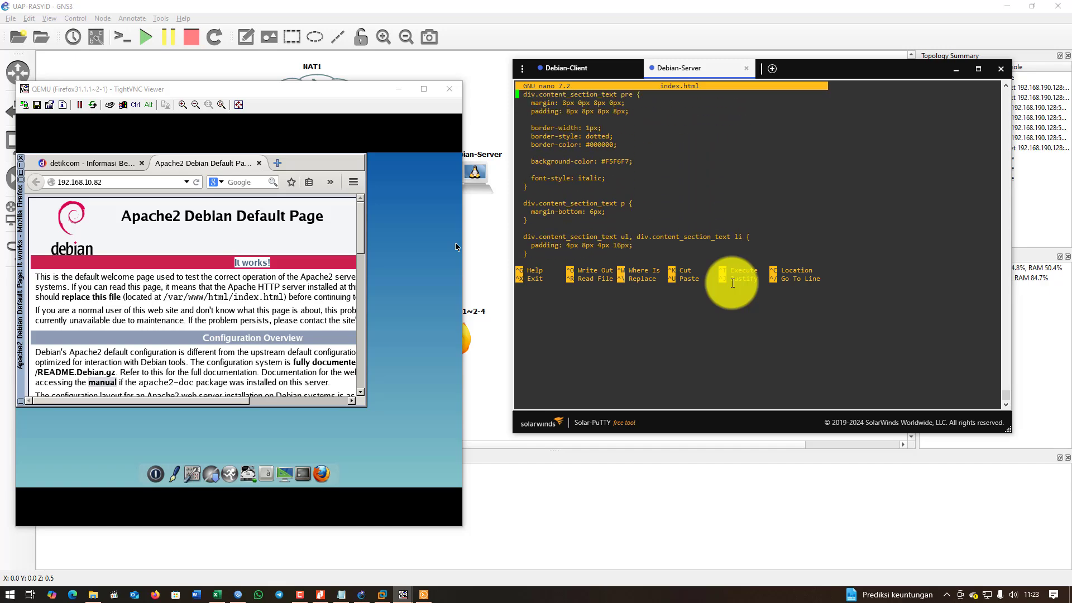
key(Up)
key(Up)
key(Up)
key(Up)
key(Up)
key(Up)
key(Up)
key(Up)
key(Up)
scroll(733, 284, up, 3)
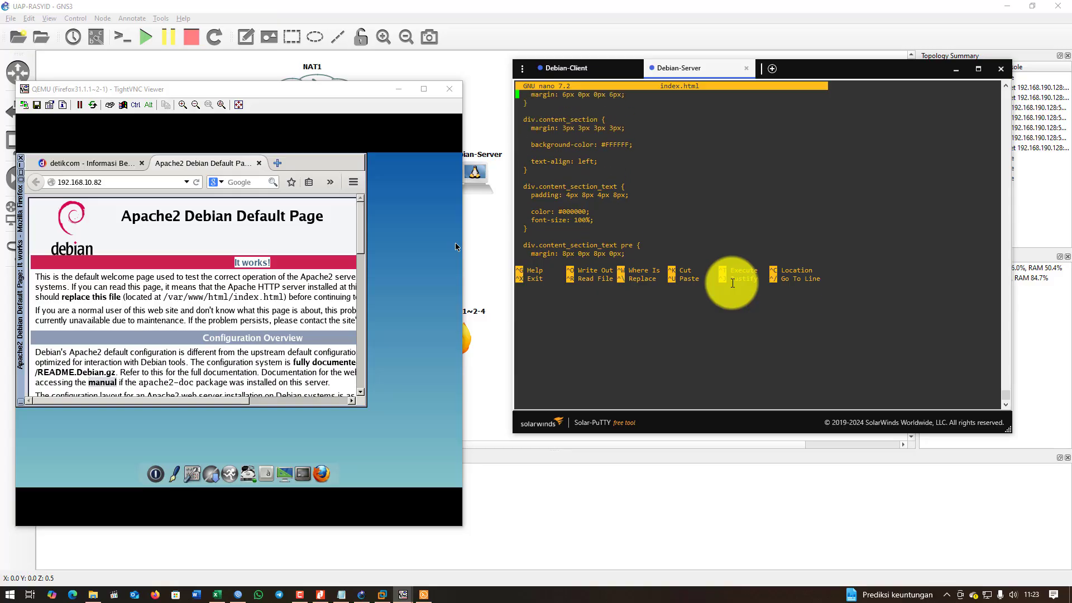
scroll(733, 283, up, 2)
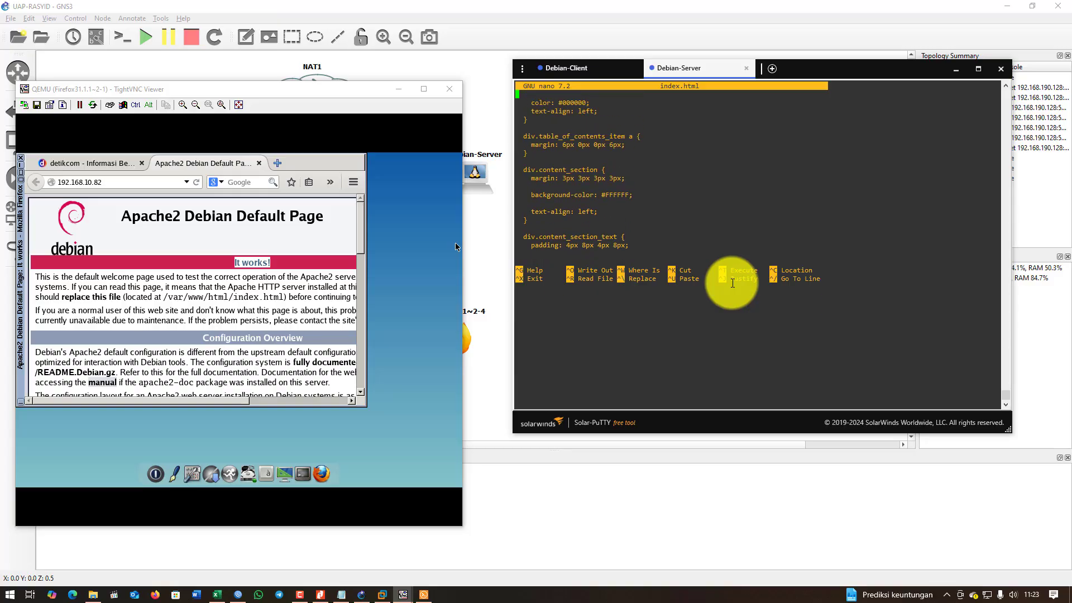
scroll(733, 283, up, 4)
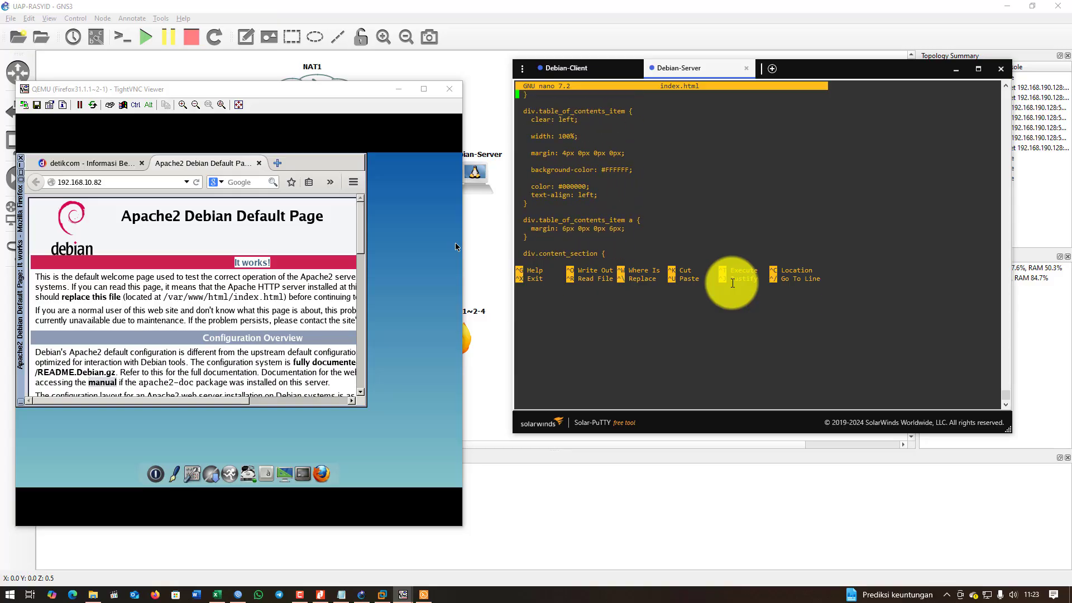
scroll(732, 283, up, 2)
scroll(732, 283, up, 3)
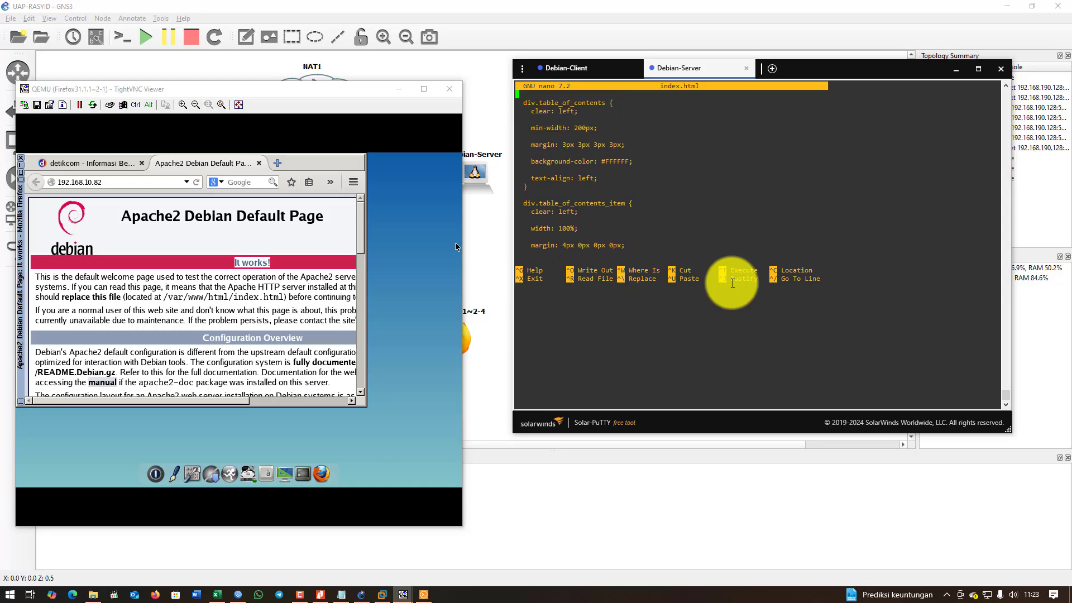
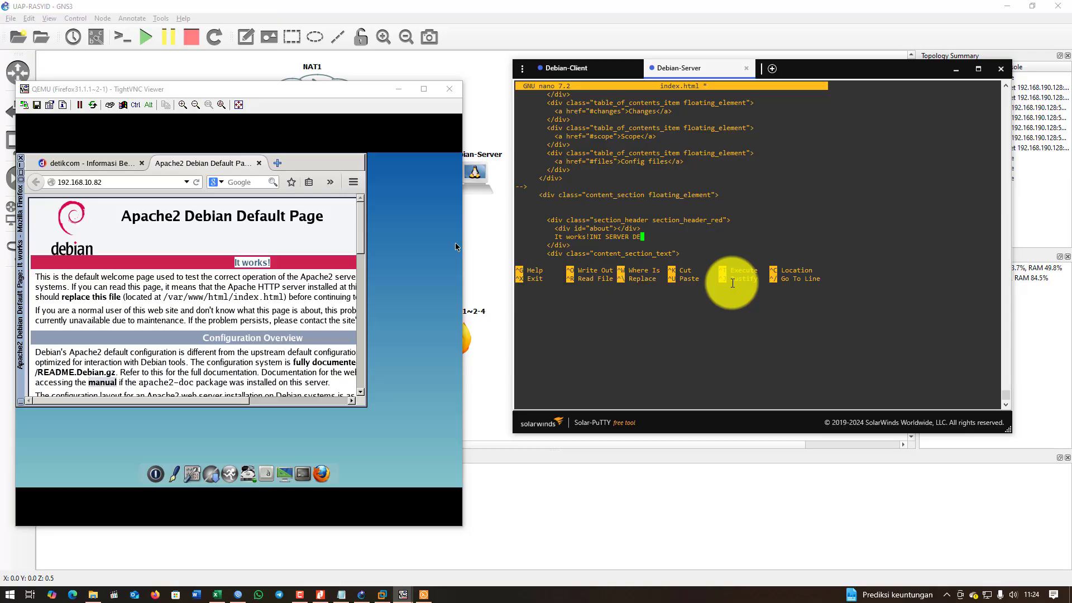
Append DEBIAN RASYID to the heading, add a space after It works!, then save index.html and exit.
text(IAN RASYID)
key(Left)
key(Left)
key(Left)
key(Left)
key(Left)
key(Left)
key(Left)
key(Left)
key(Left)
key(Left)
key(Left)
key(Left)
key(Left)
key(ctrl+x)
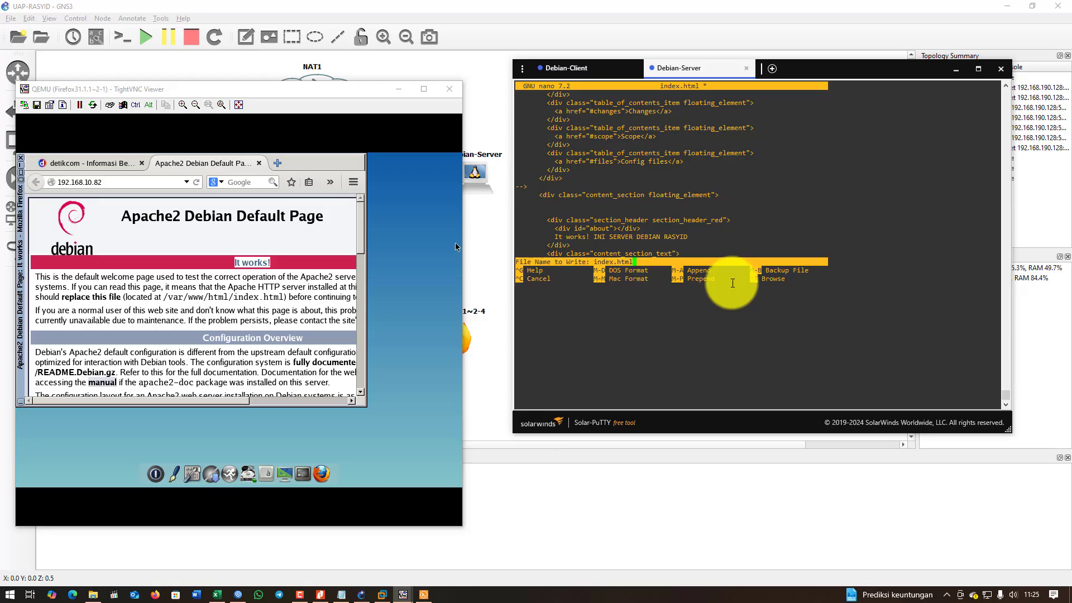
text(y)
key(Return)
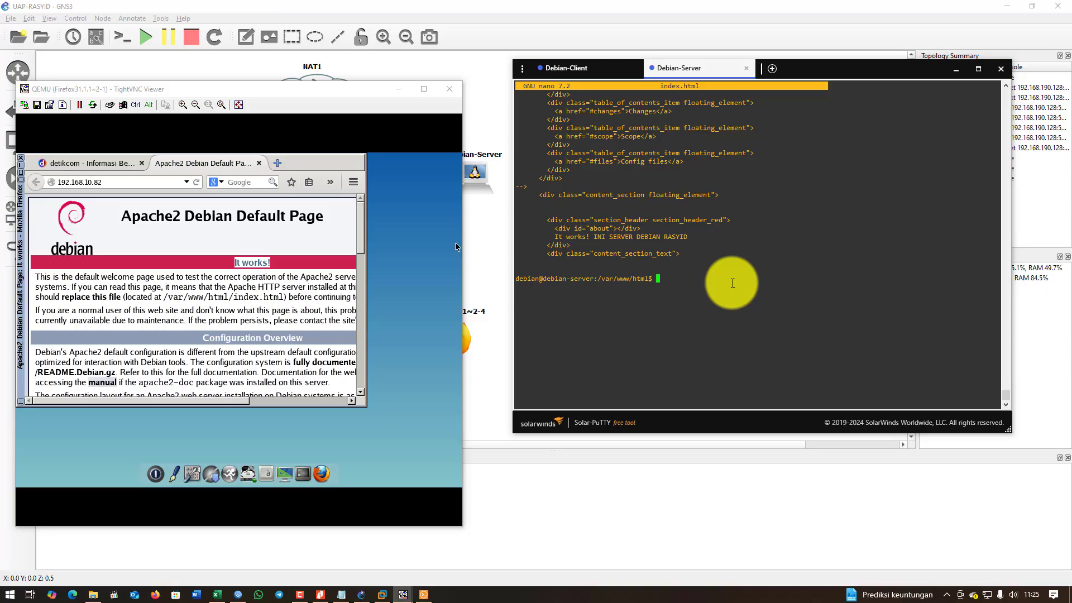
Reload the client's Firefox page to show the updated heading, rearrange windows and check the notes.
click(197, 182)
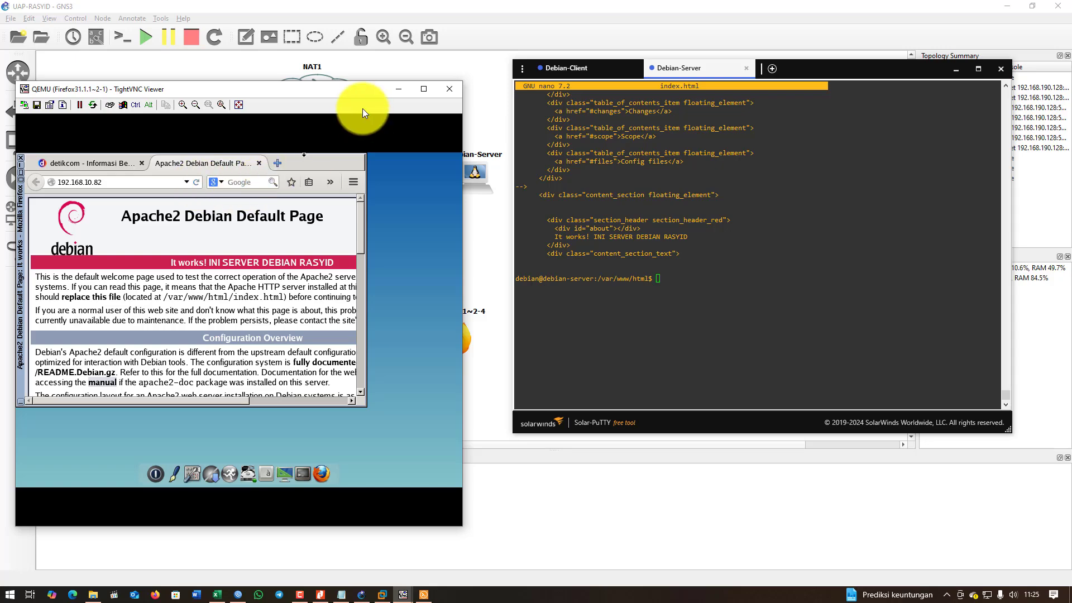
drag(351, 91, 402, 93)
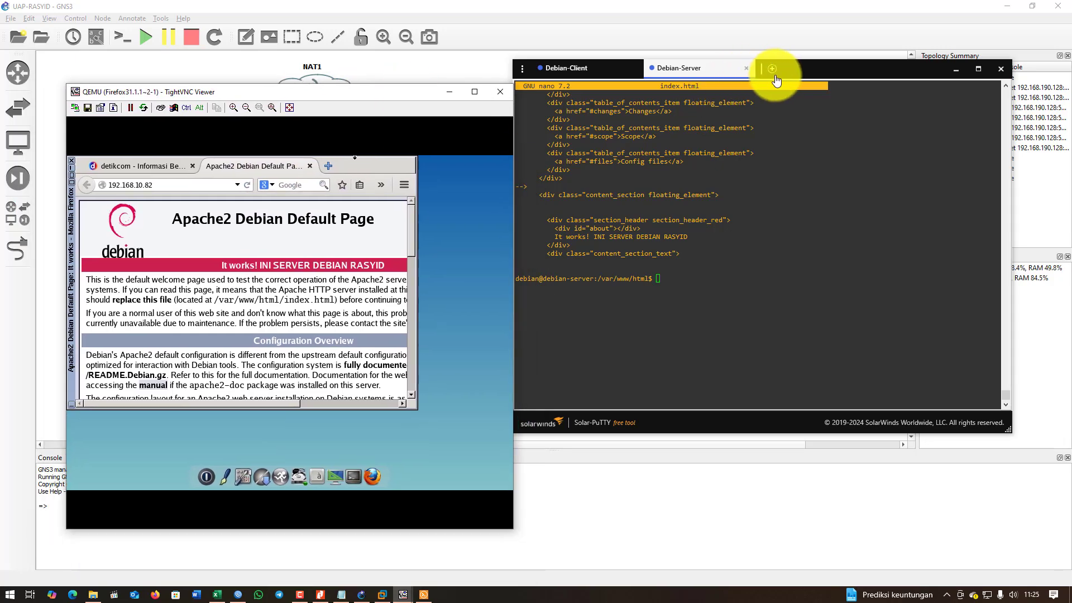
drag(812, 68, 826, 115)
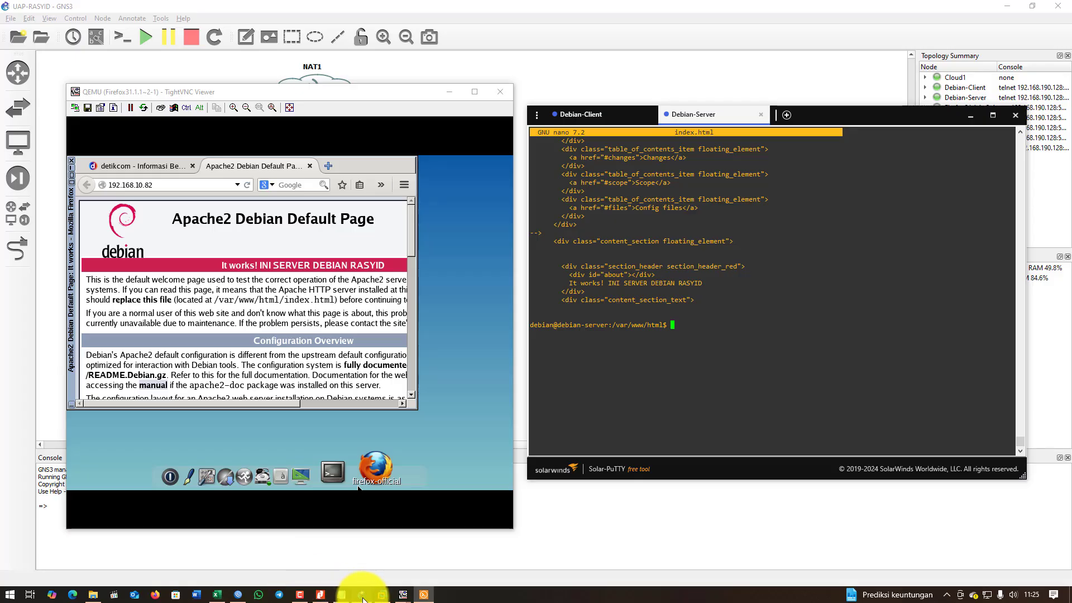
click(341, 595)
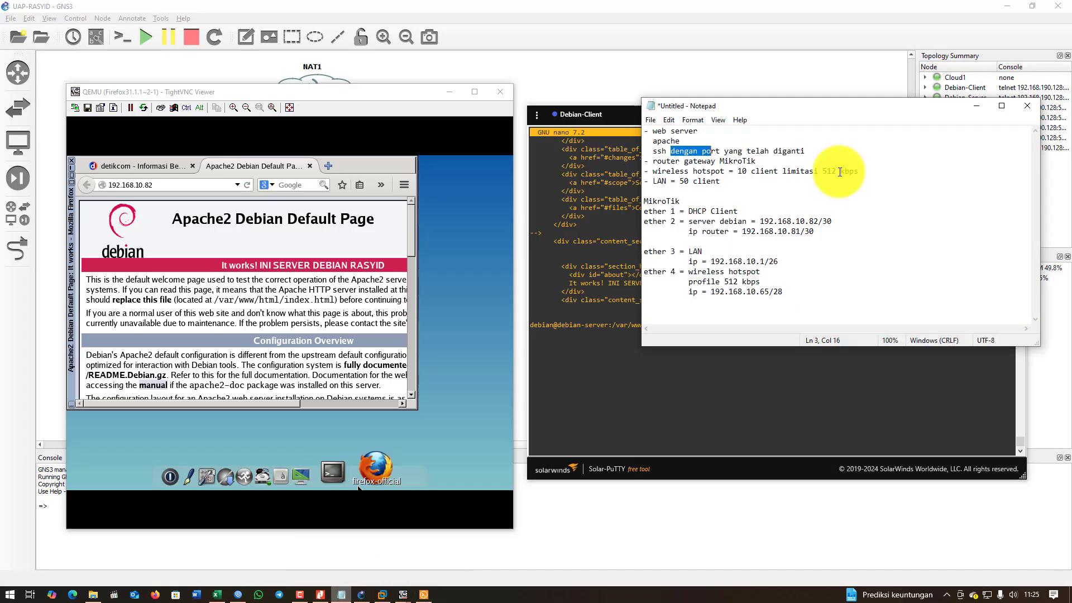
click(697, 151)
click(984, 109)
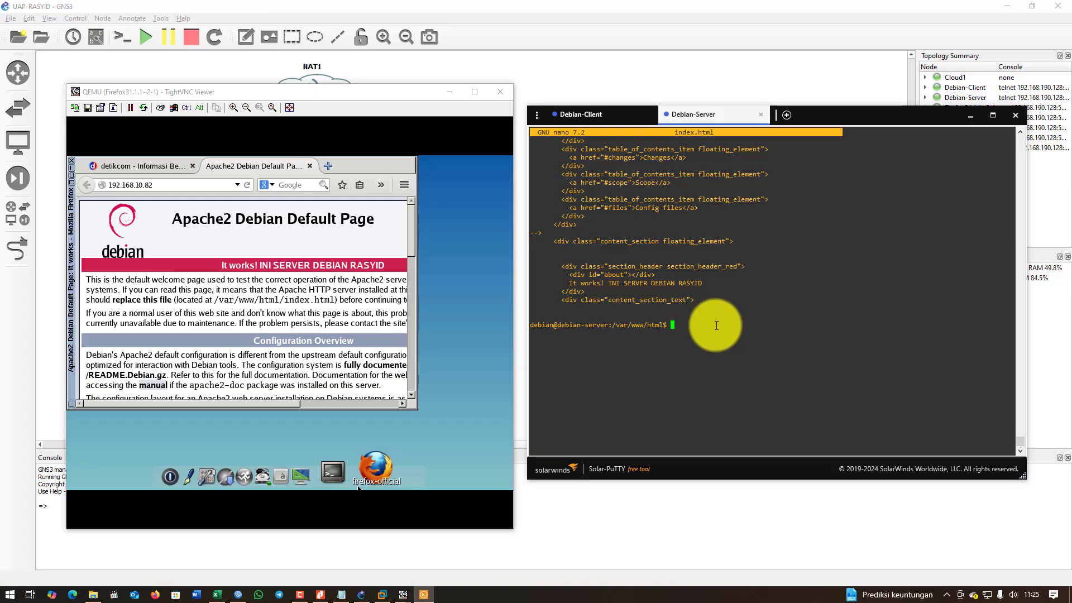
Change the server shell to the root directory / and clear the screen.
text(cd /)
key(Return)
text(clear)
key(Return)
key(Return)
key(Return)
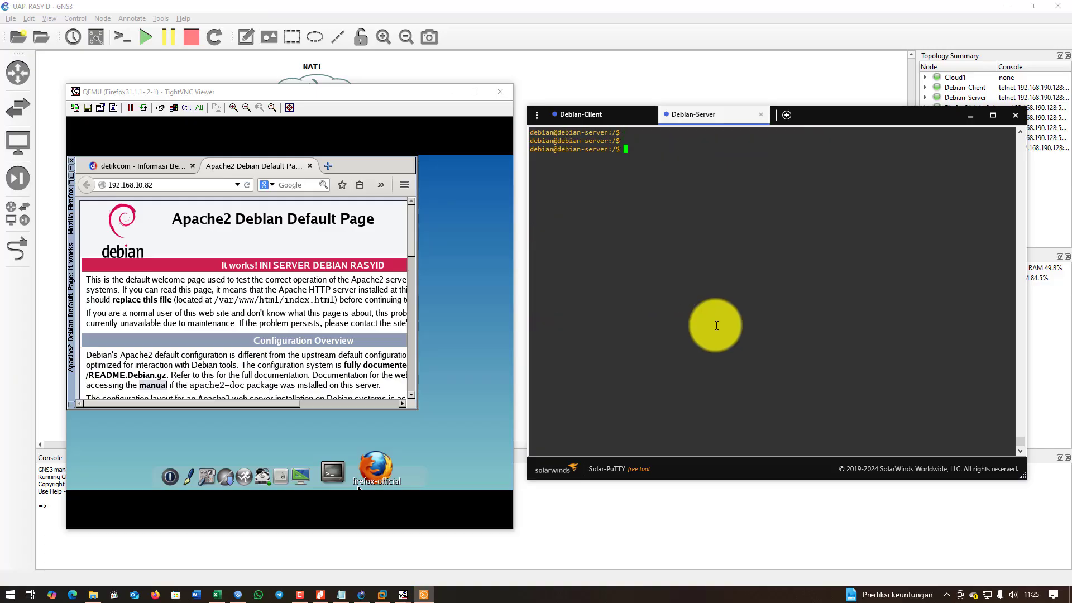
key(Return)
Run sudo apt install openssh-server and confirm installing the packages with y.
text(sudo )
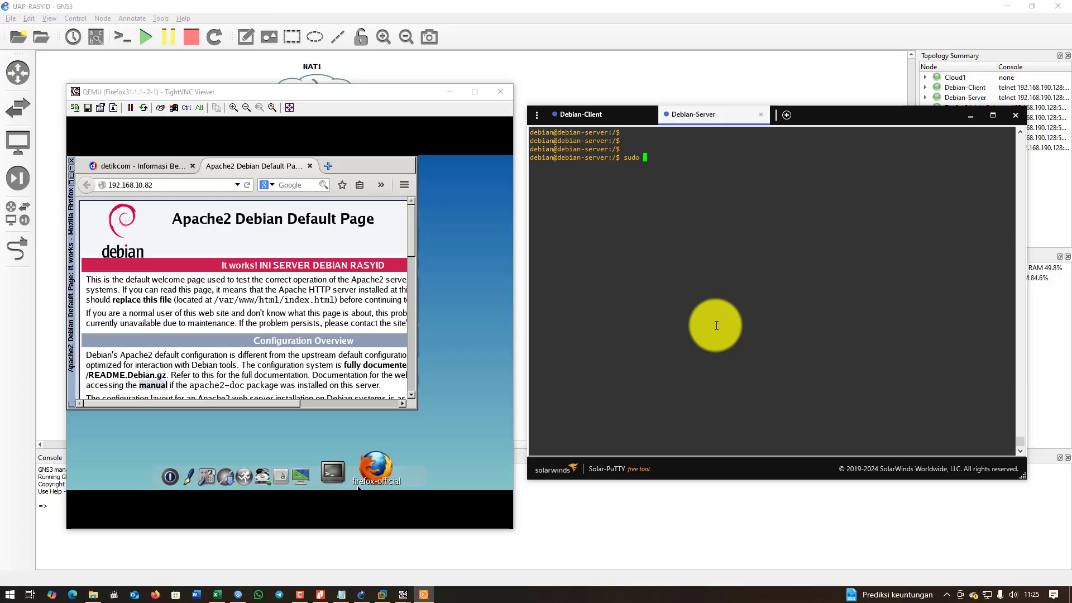
text(apt install openss)
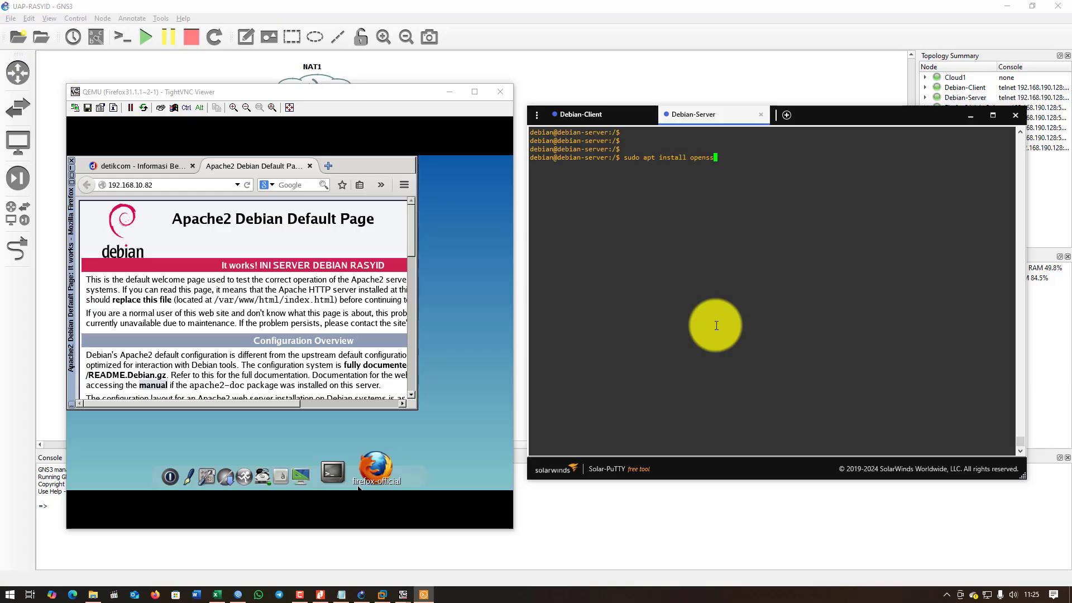
text(h-server)
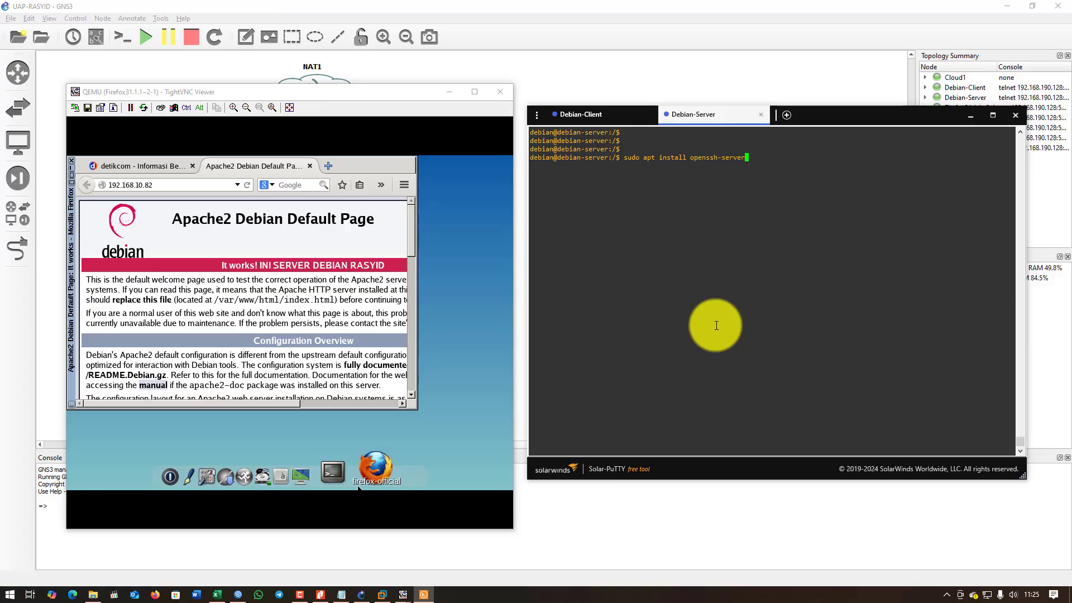
key(Return)
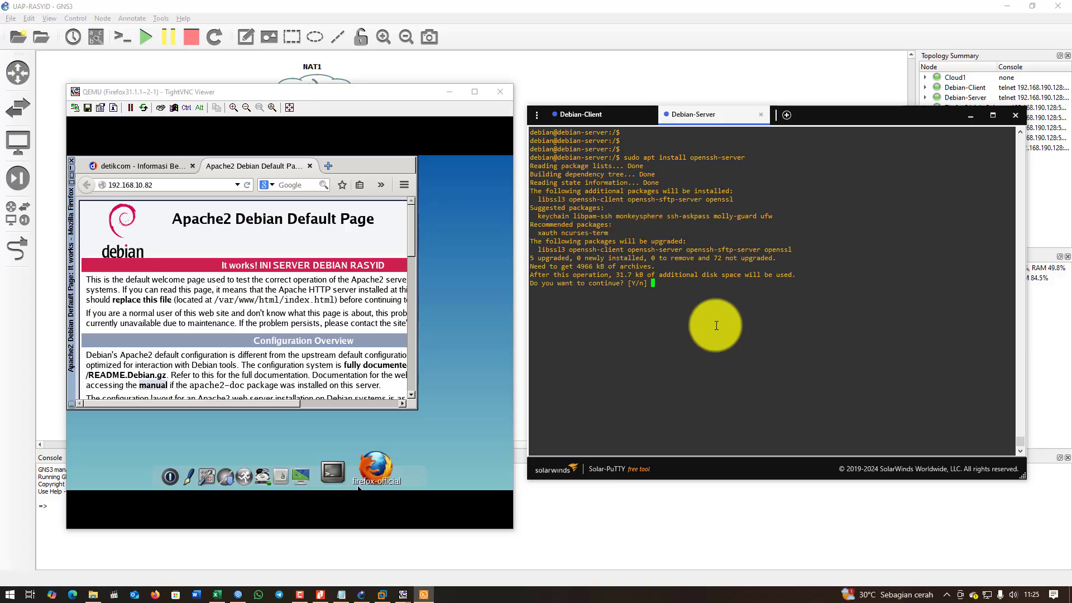
text(y)
key(Return)
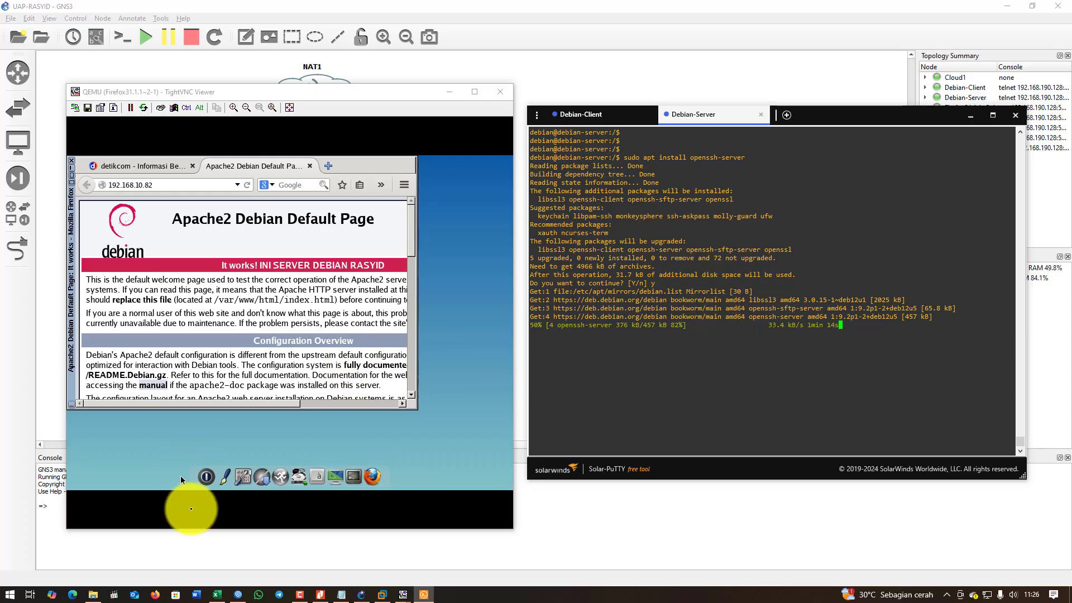
On the Firefox31.1.1~2-4 client, load 192.168.10.82 in the address bar.
mouse_move(404, 593)
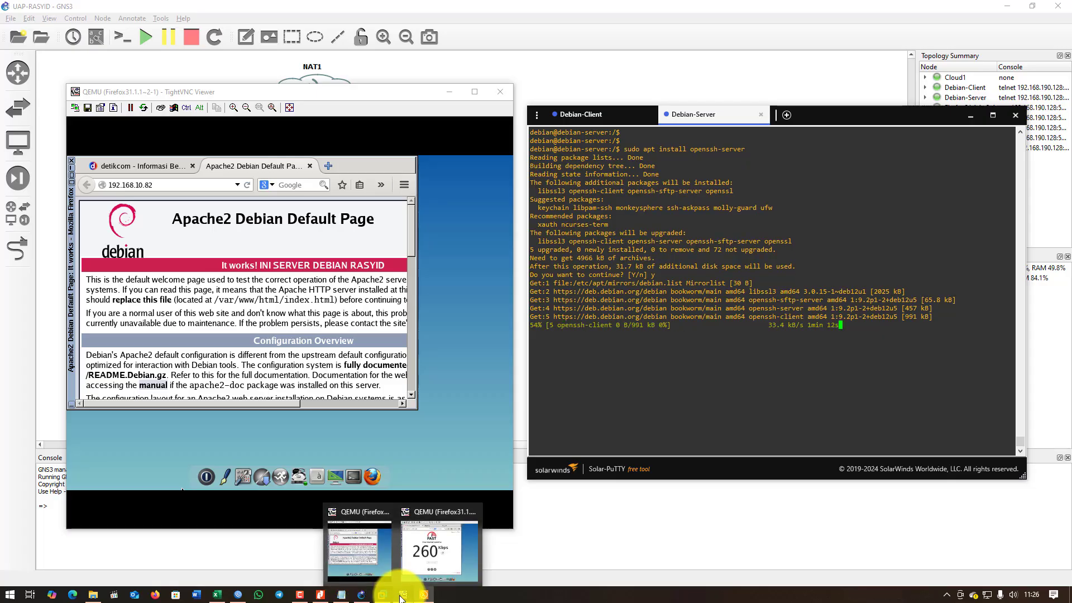
click(430, 552)
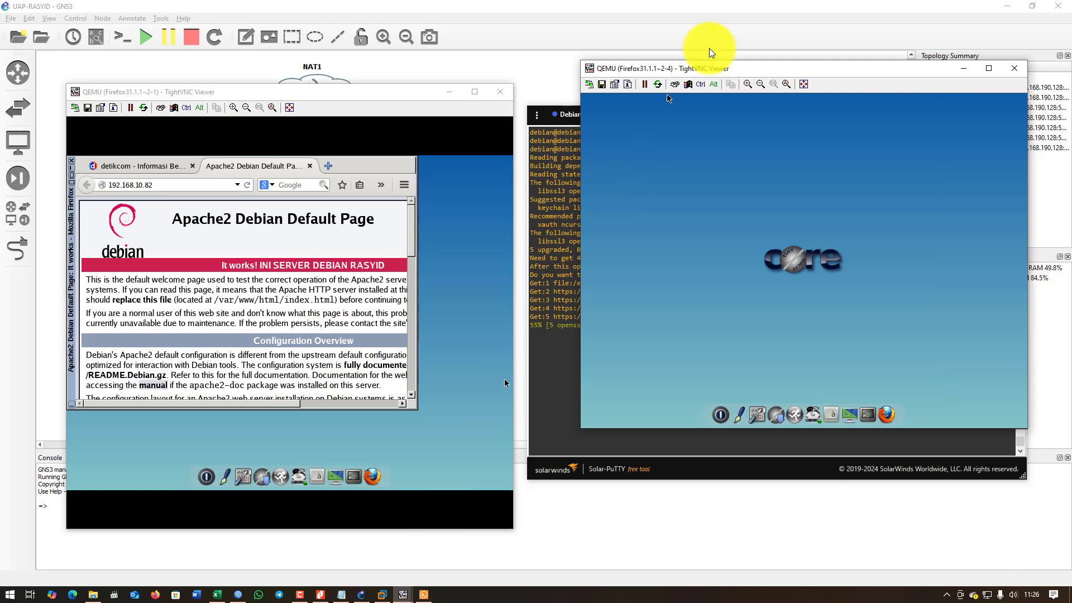
drag(721, 71, 260, 185)
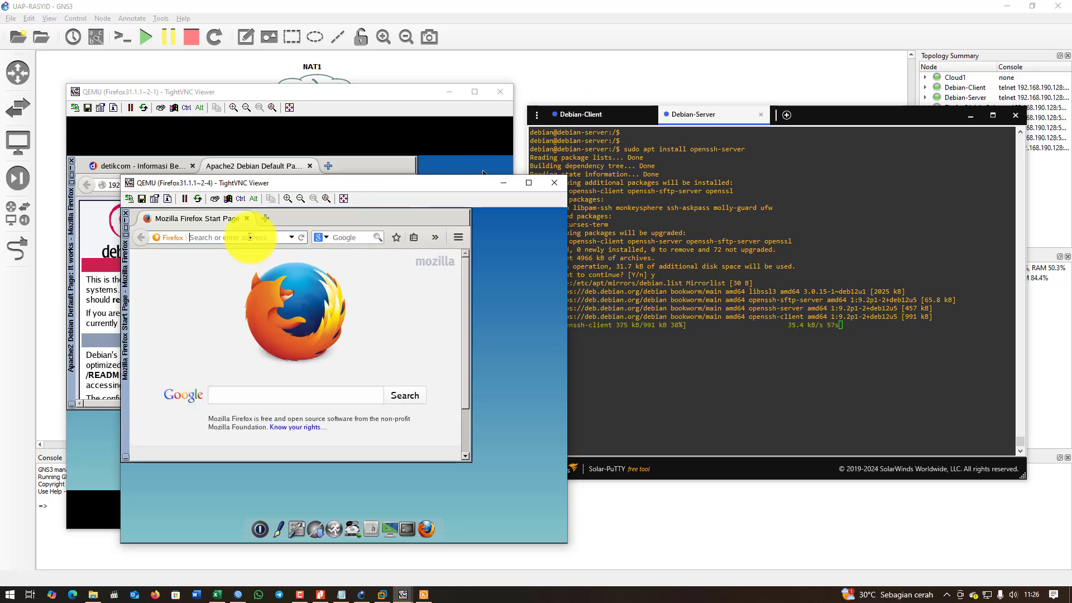
text(192.168.)
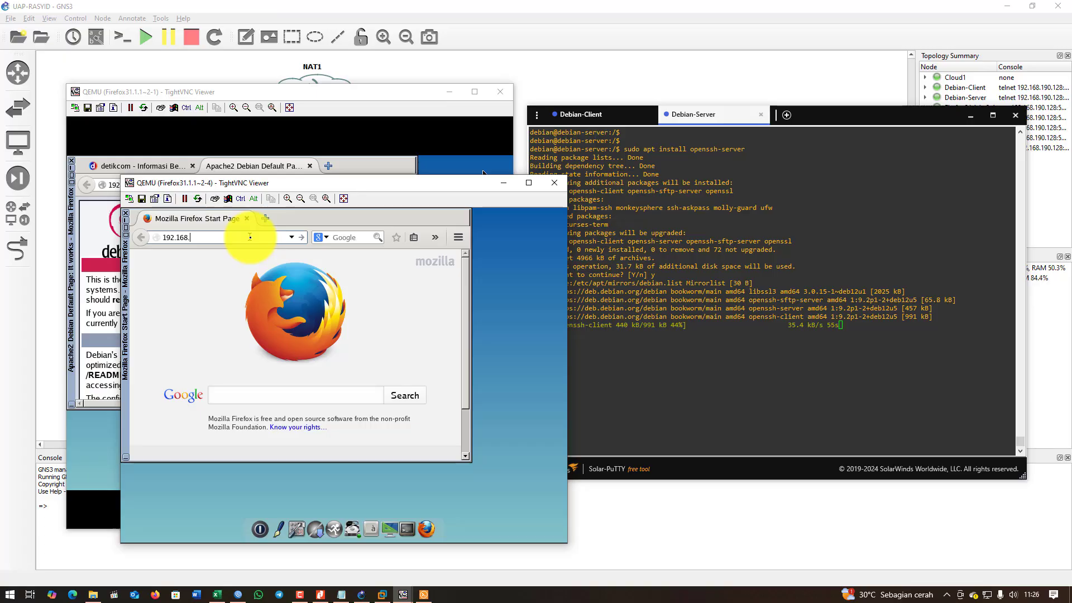
text(10.82)
key(Return)
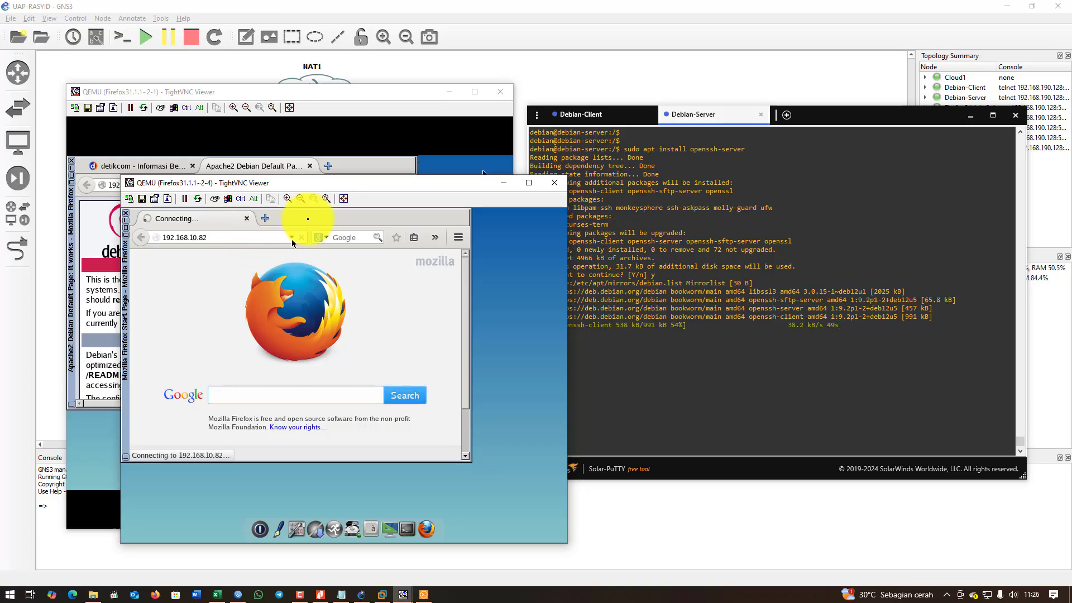
Arrange both client viewers side by side and bring the server's install output forward.
drag(346, 186, 389, 224)
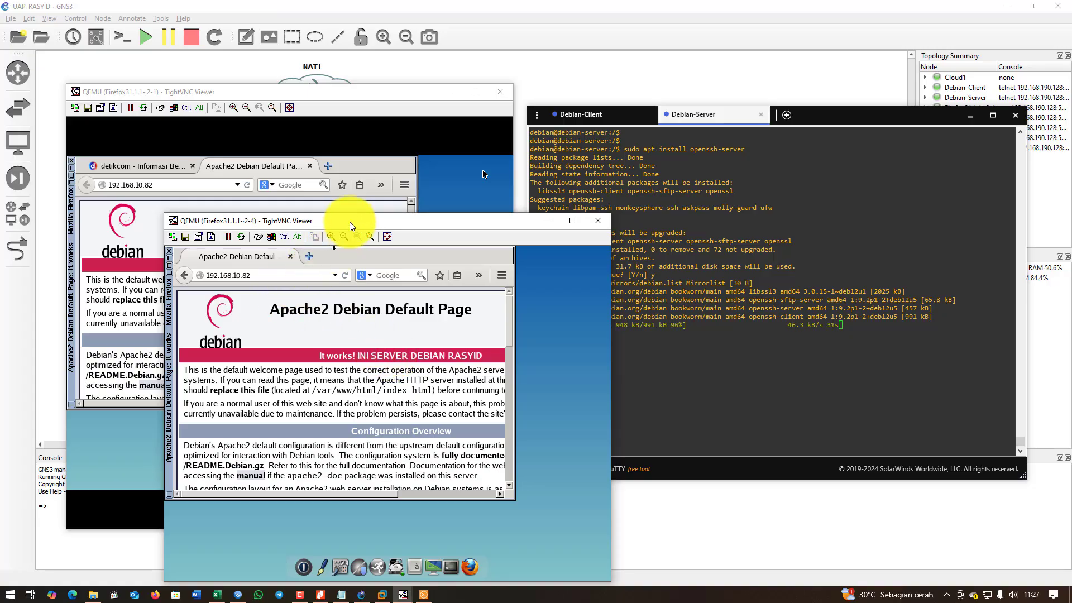
drag(351, 225, 398, 180)
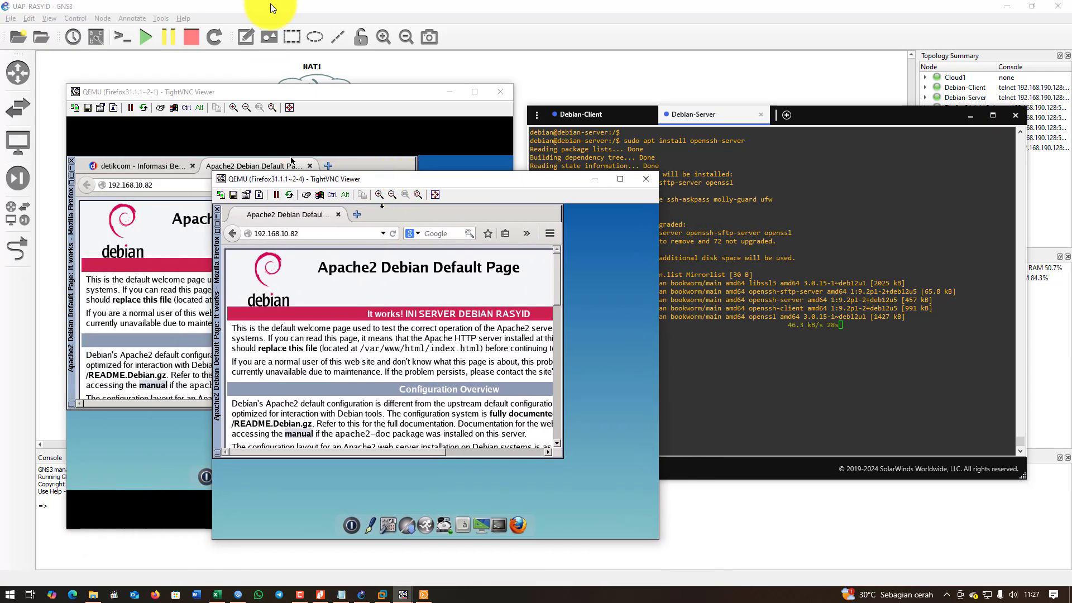
click(278, 6)
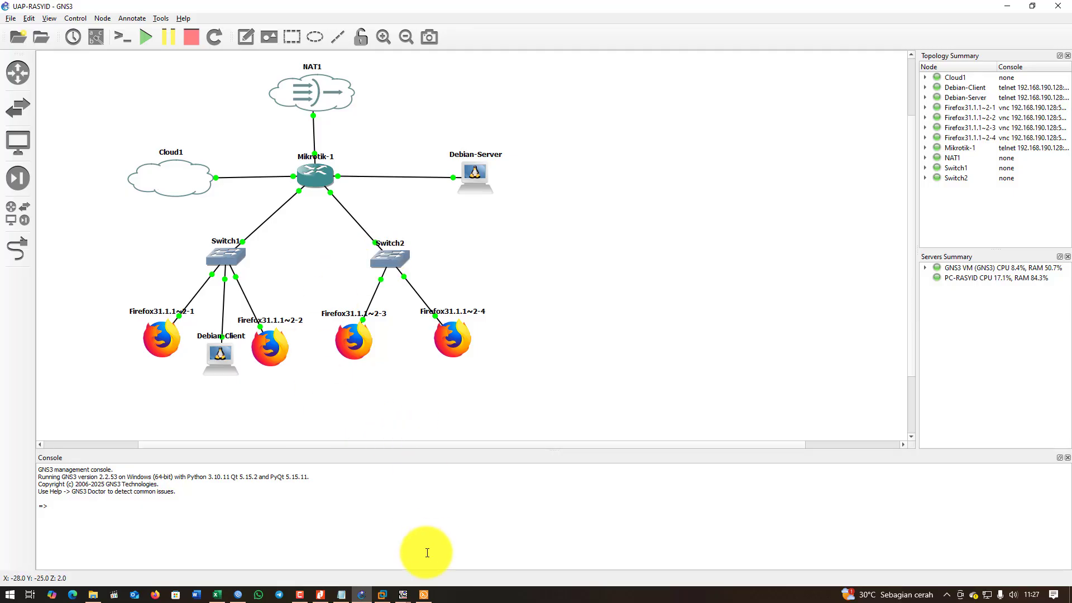
mouse_move(402, 597)
click(413, 523)
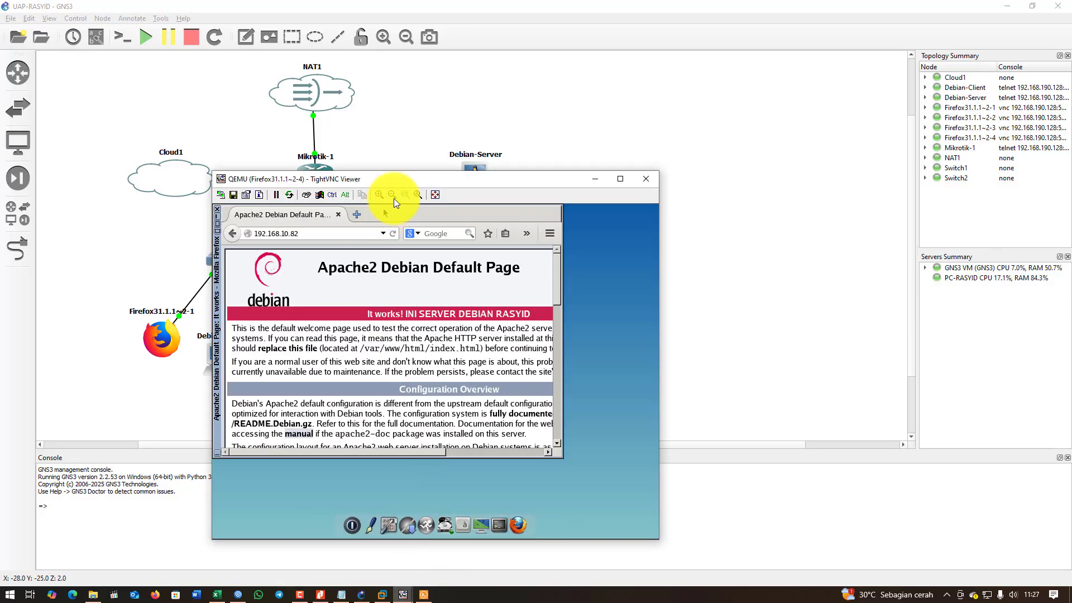
drag(441, 174, 715, 117)
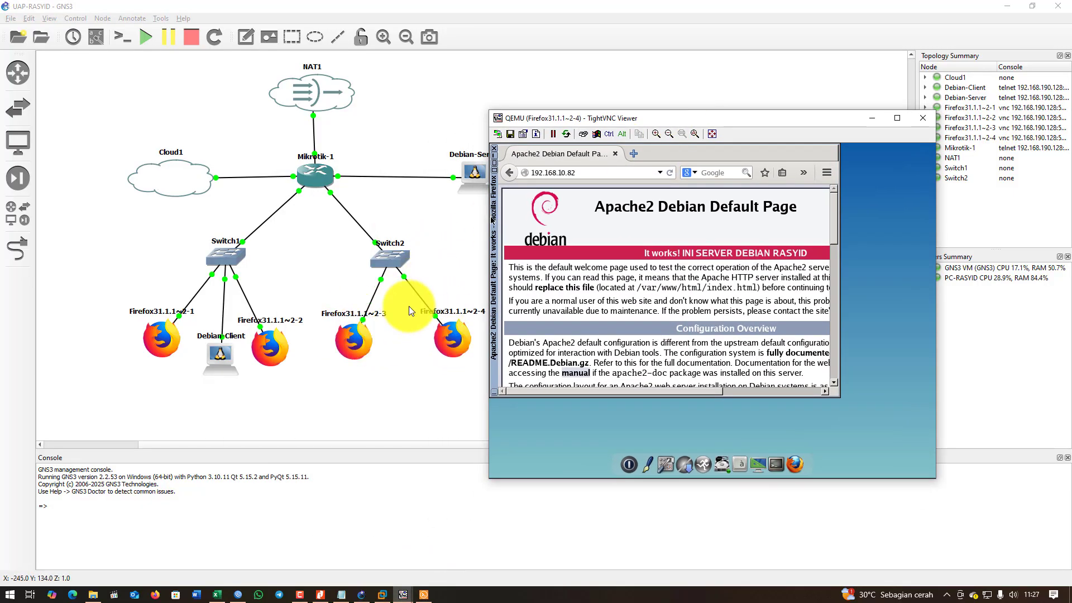
mouse_move(403, 595)
click(371, 558)
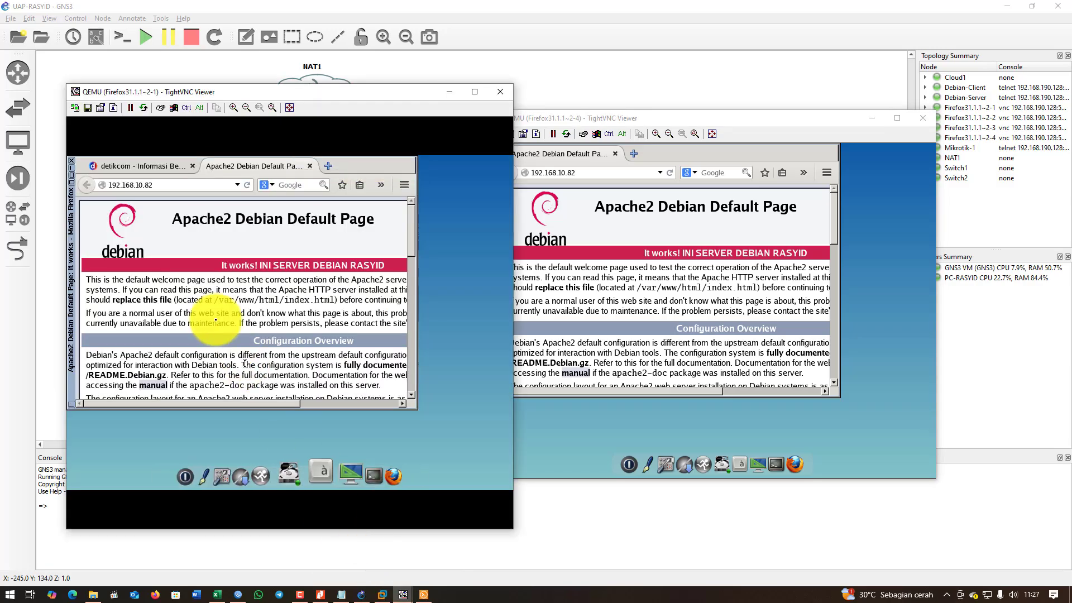
drag(315, 93, 290, 143)
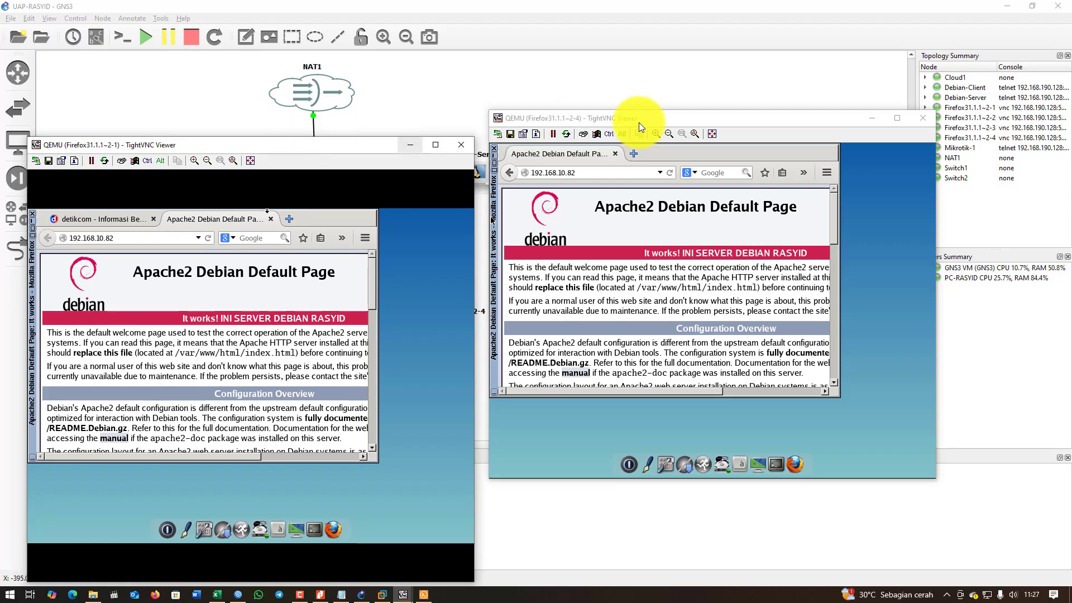
drag(638, 118, 632, 151)
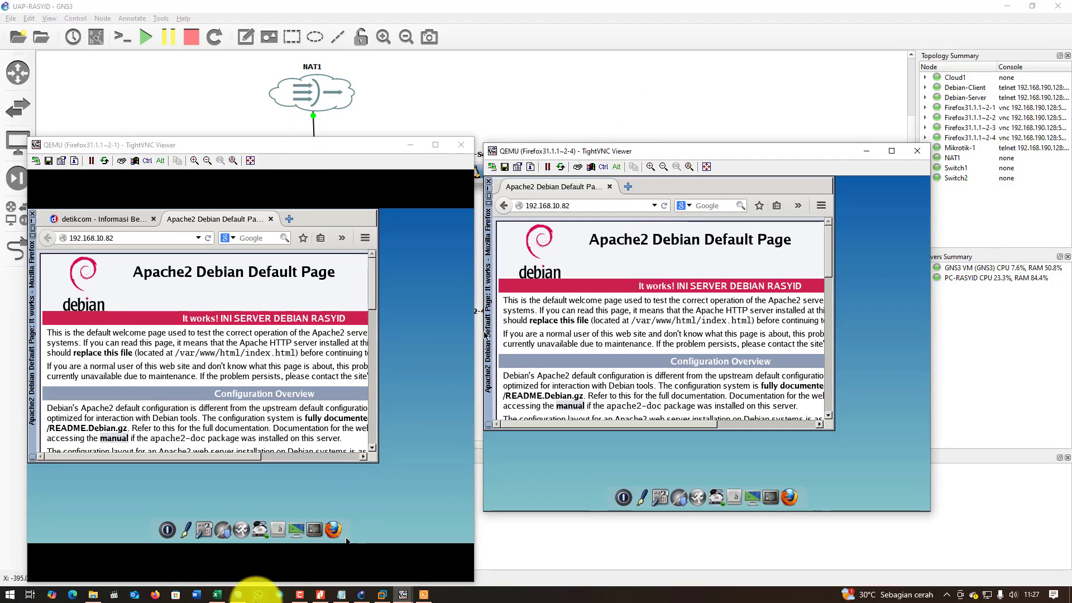
click(424, 595)
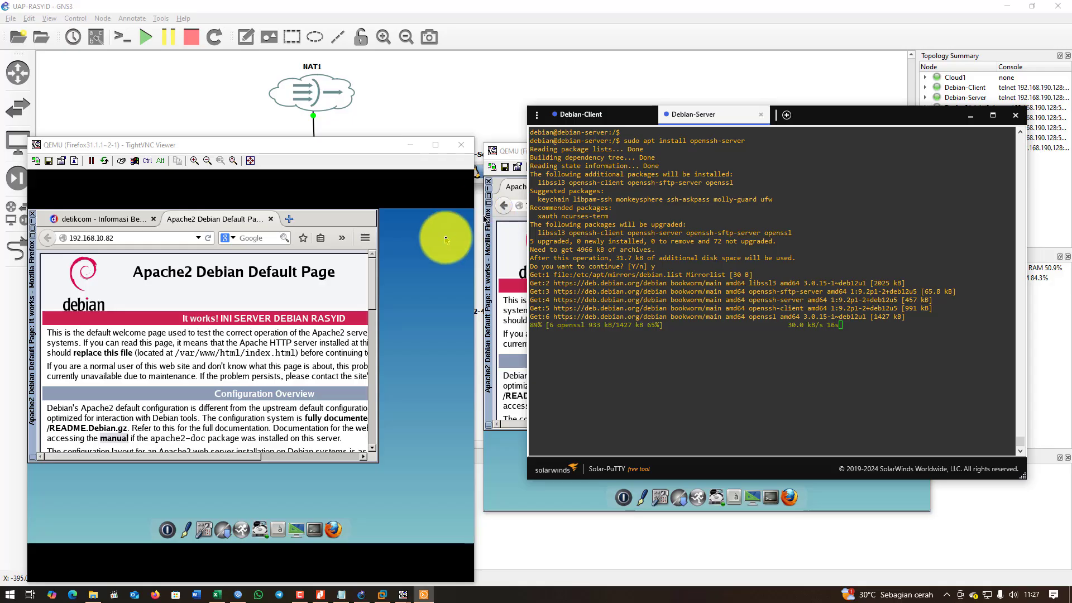
Hide the Firefox VM viewer and keep the locally installed sshd_config to finish the install.
click(411, 146)
drag(789, 119, 861, 118)
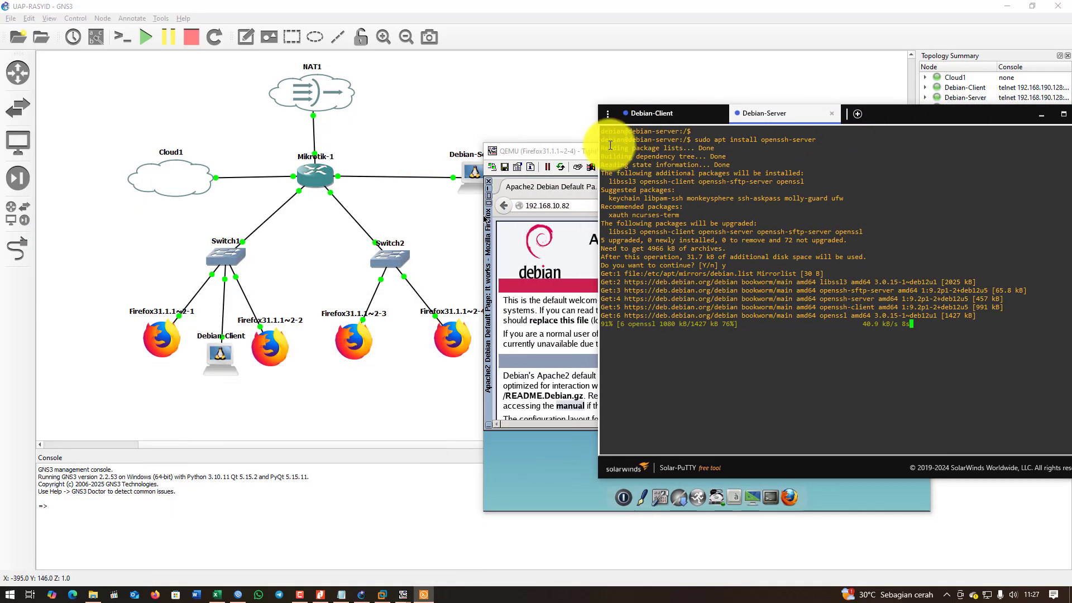
drag(571, 155, 231, 149)
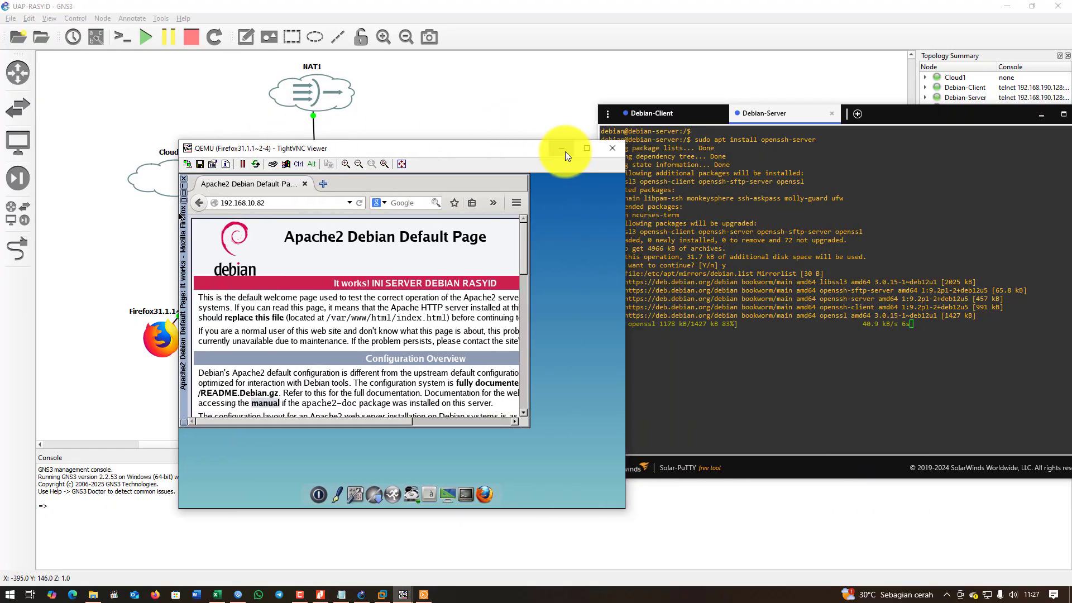
click(566, 152)
drag(893, 119, 803, 102)
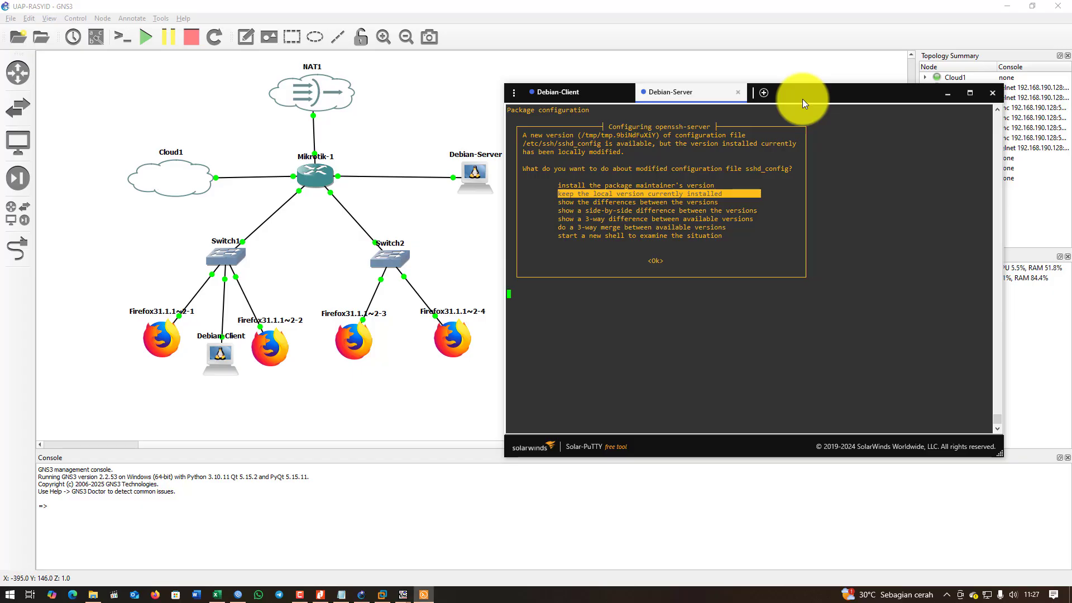
key(Return)
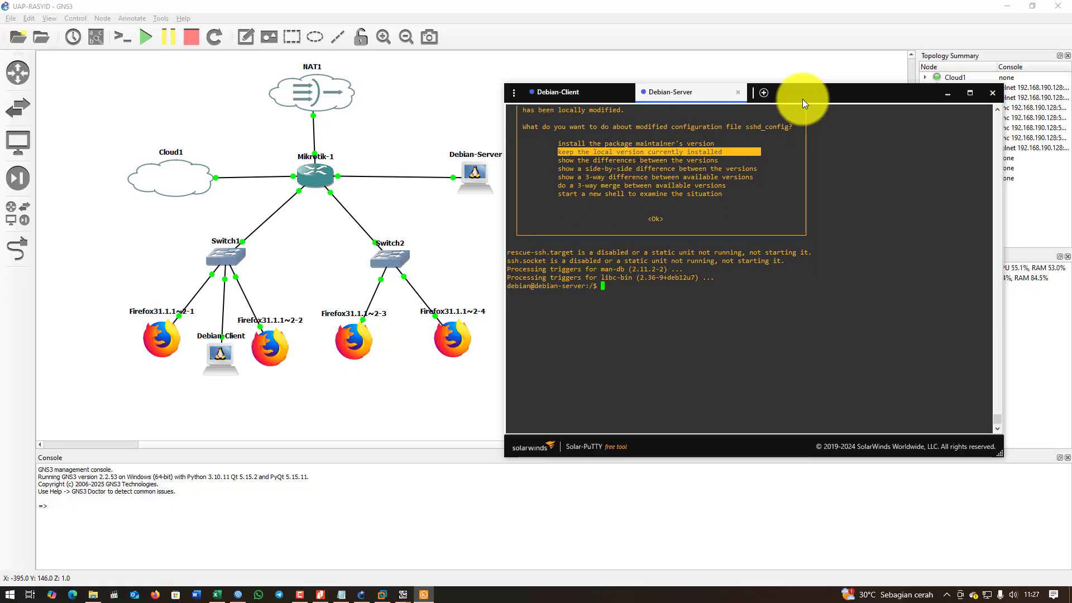
Clear the server terminal screen after two mistyped clera attempts.
text(clera)
key(Return)
key(Return)
key(Return)
text(clera)
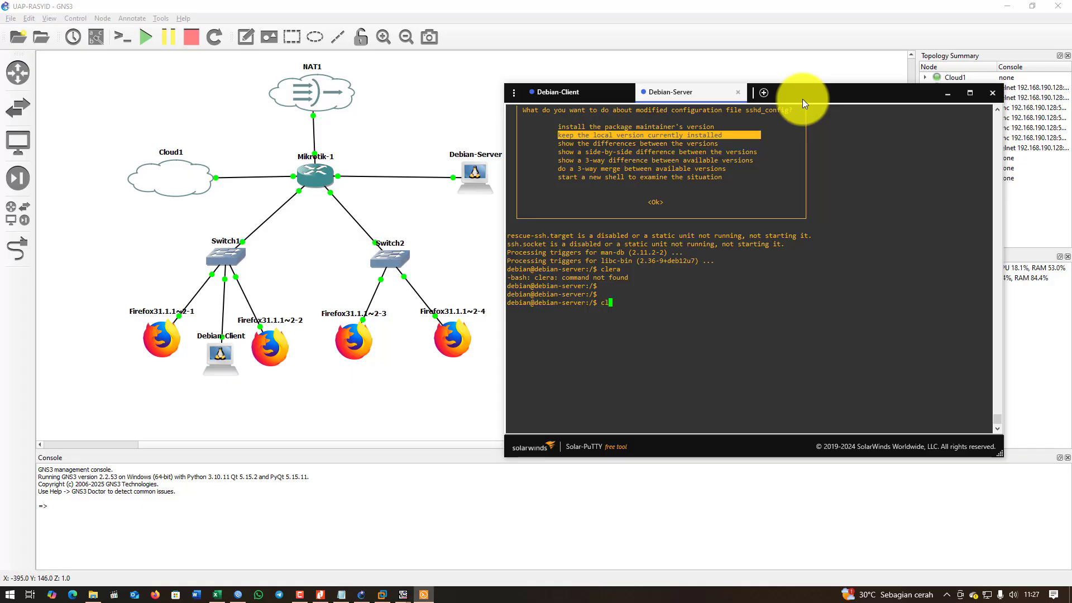
key(Return)
text(clear)
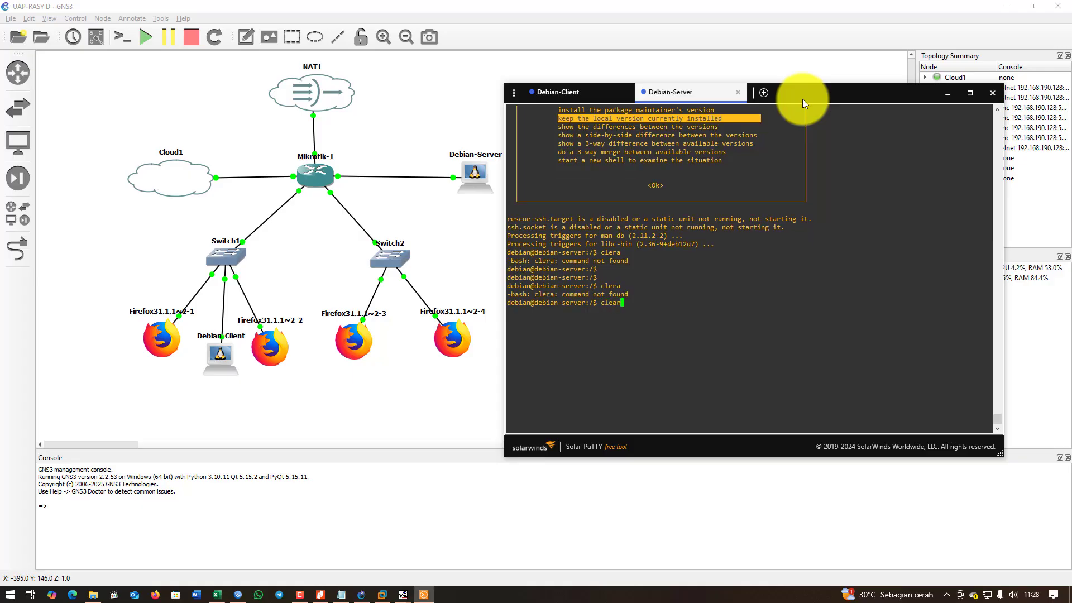
key(Return)
Move into /etc/ssh, list its files, and begin typing sudo pico sshd.
key(Return)
key(Return)
text(cd /vg)
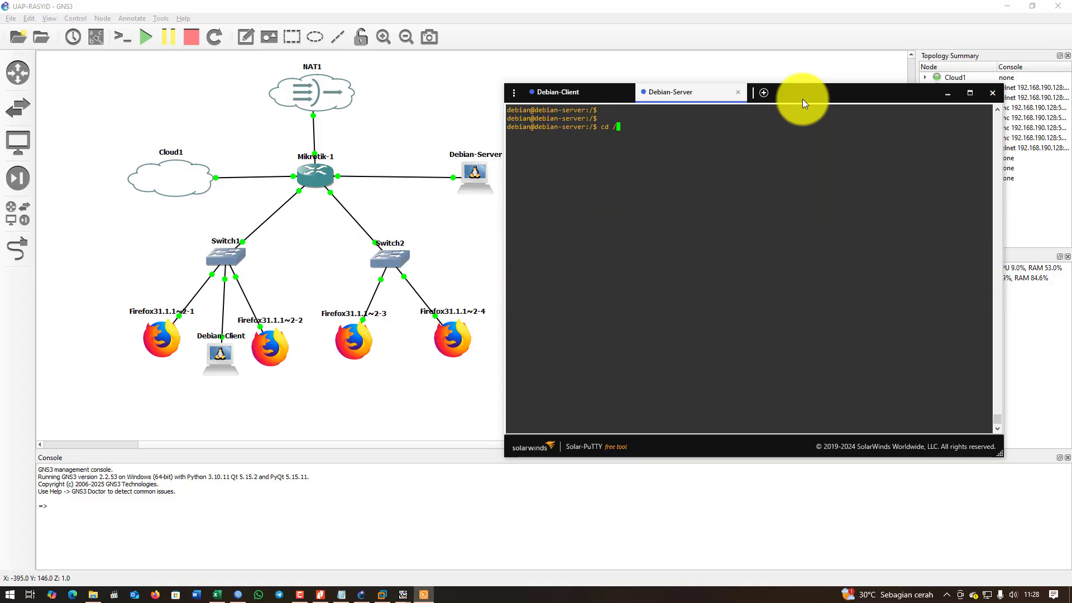
key(BackSpace)
text(ar)
key(BackSpace)
key(BackSpace)
key(BackSpace)
text(etc/ssh)
key(Return)
text(ls)
key(Return)
text(s)
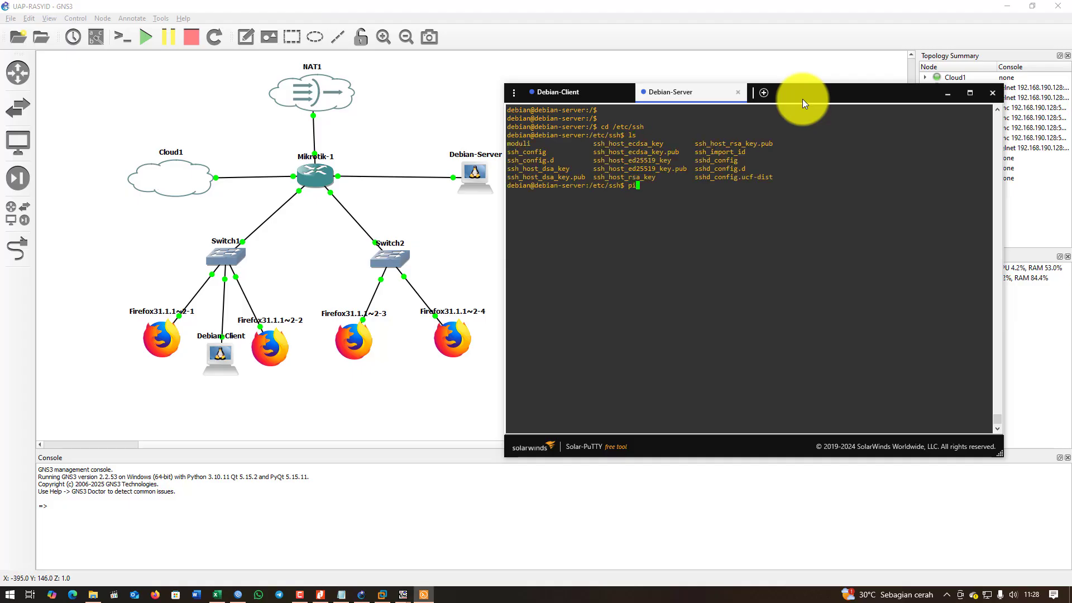
text(udo pico )
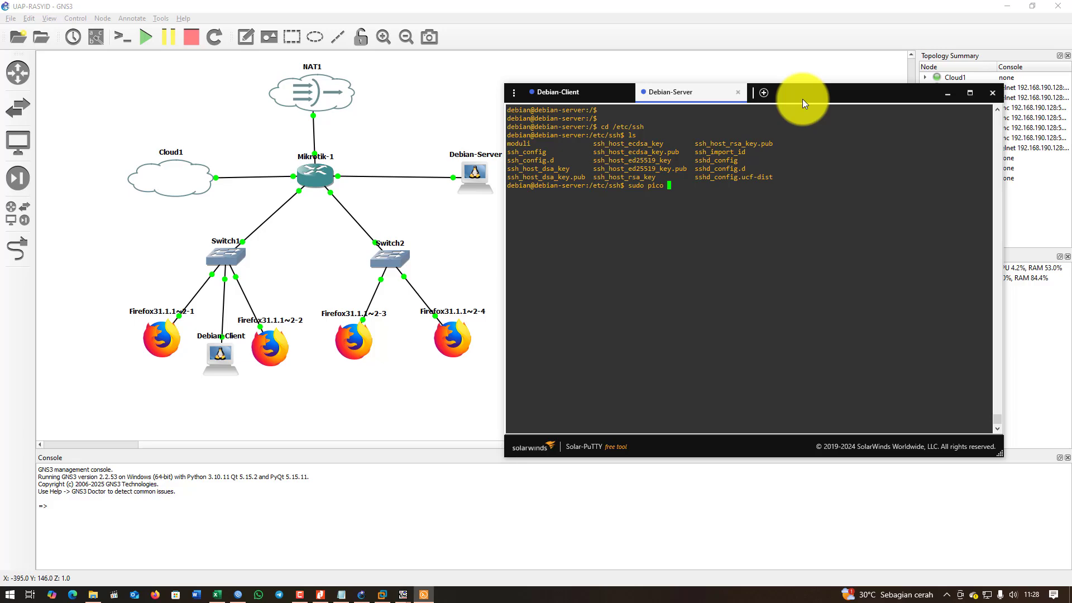
text(sshd_c)
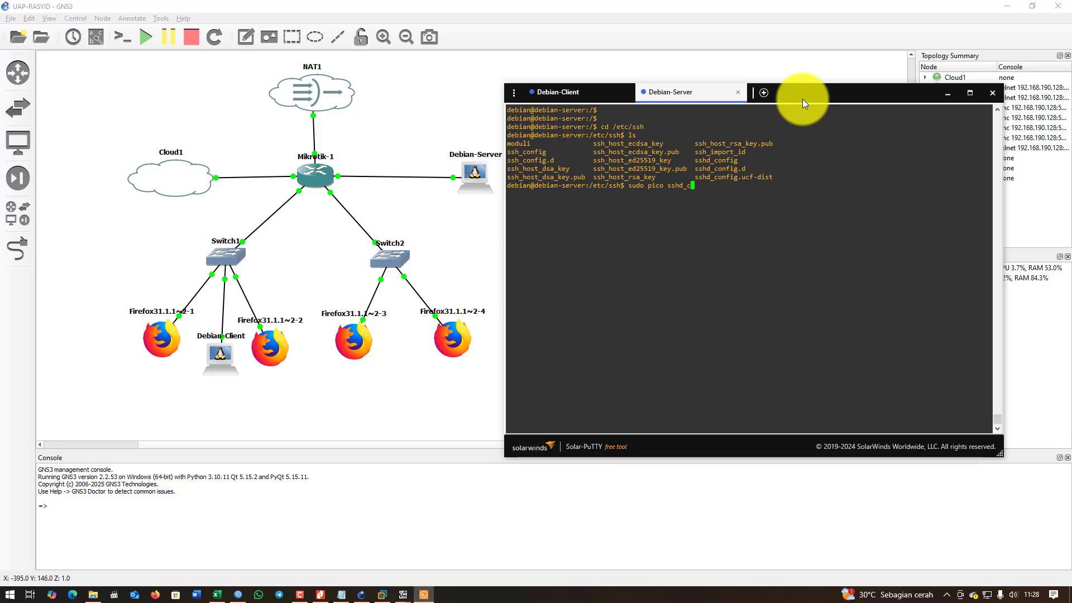
Open sshd_config in pico and remove the # from the Port 22 line.
key(Tab)
key(Return)
key(Down)
key(Down)
key(Down)
key(Down)
key(Down)
key(Down)
key(Down)
key(Down)
key(Down)
key(Down)
key(Down)
key(Down)
key(Down)
key(Down)
key(Down)
key(Down)
key(Down)
key(Down)
key(Down)
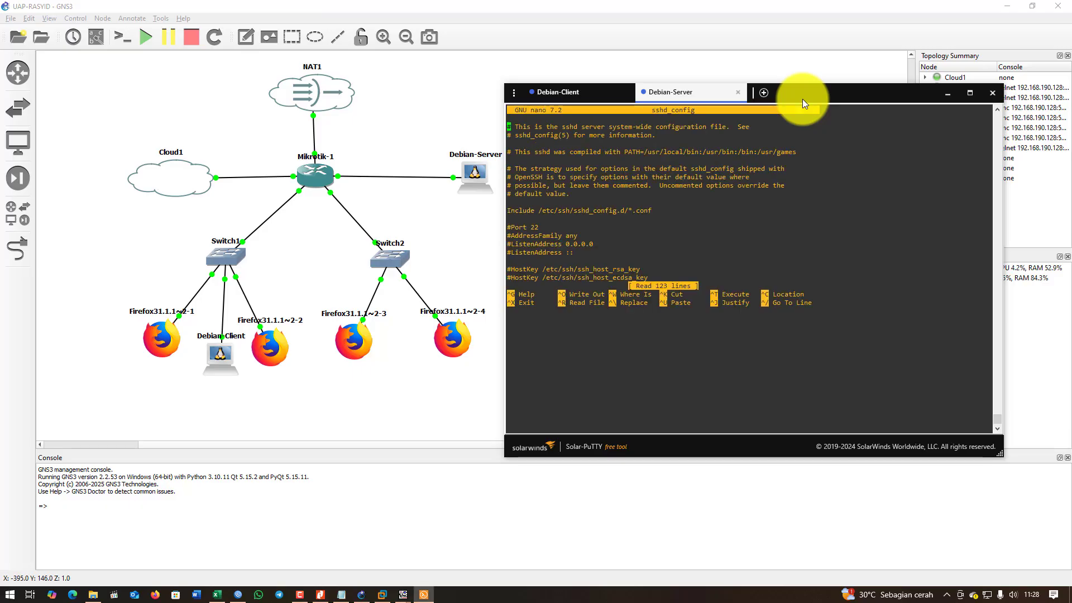
key(Up)
key(Up)
key(Up)
key(Up)
key(Up)
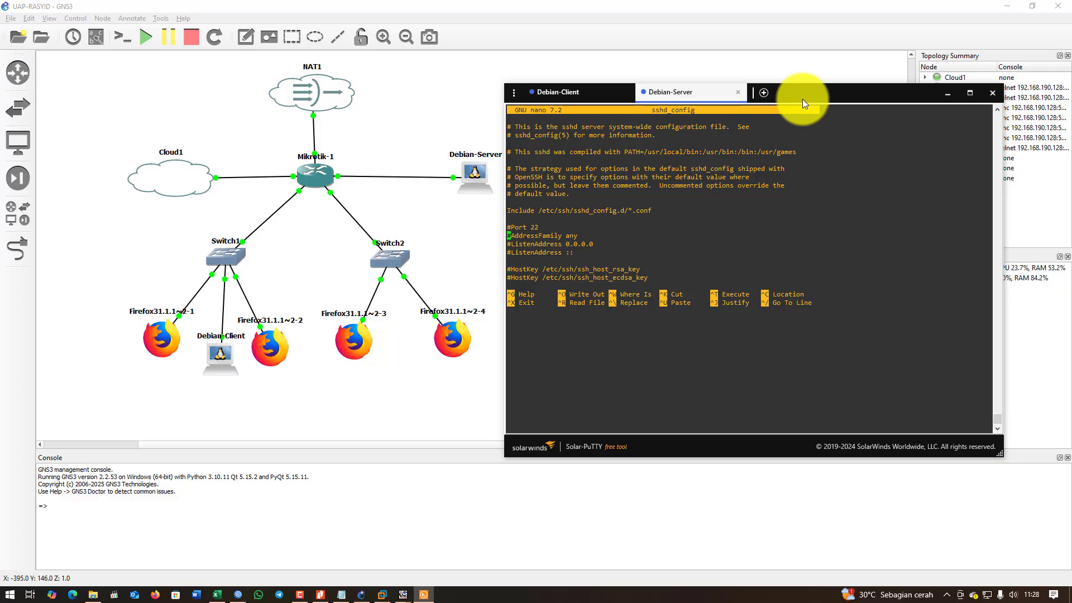
key(Up)
key(Up)
key(Down)
key(Down)
key(Down)
key(Down)
key(Down)
key(Down)
key(Down)
key(Down)
key(Down)
key(Down)
key(Down)
key(Down)
key(Down)
key(Down)
key(Down)
key(Down)
key(Down)
key(Down)
key(Down)
key(Down)
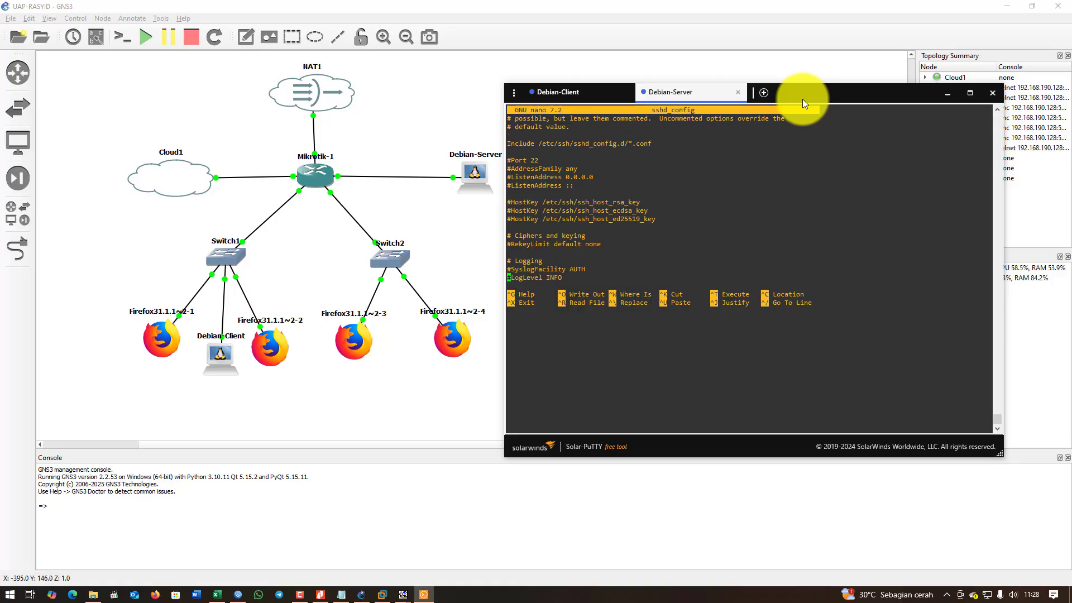
key(Down)
key(Down)
key(Down)
key(Down)
key(Down)
key(Down)
key(Up)
key(Up)
key(Up)
key(Up)
key(Up)
key(Up)
key(Up)
key(Up)
key(Up)
key(Up)
key(Up)
key(Up)
key(Up)
key(Up)
key(Up)
key(Up)
key(Up)
key(Up)
key(Up)
key(Up)
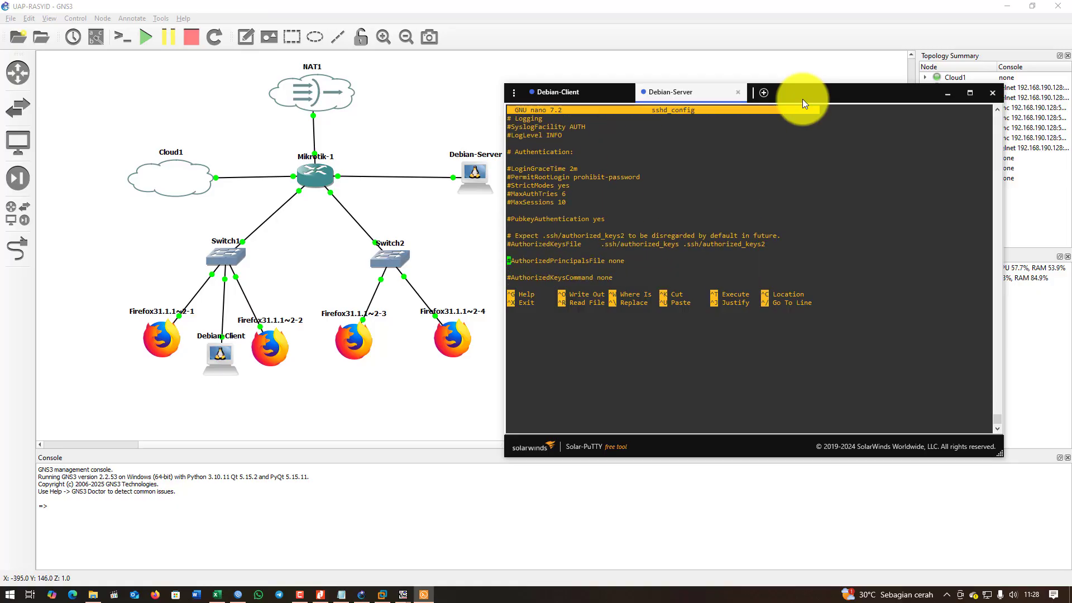
key(Up)
key(Up)
key(Up)
key(Up)
key(Up)
key(Up)
key(Up)
key(Up)
key(Up)
key(Up)
key(Up)
key(Up)
key(Up)
key(Up)
key(Up)
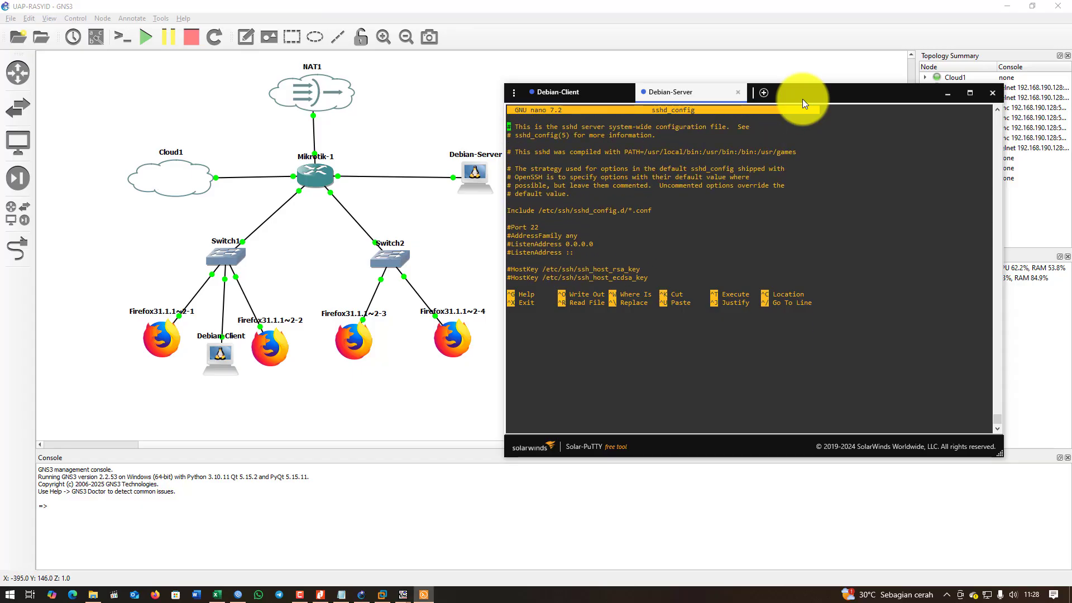
key(Down)
key(Down)
key(Down)
key(Down)
key(Down)
key(Down)
key(Down)
key(Down)
key(Down)
key(Down)
key(Down)
key(Down)
key(Down)
key(Delete)
Check the task notes and exam PDF for the SSH port requirement.
drag(820, 93, 527, 109)
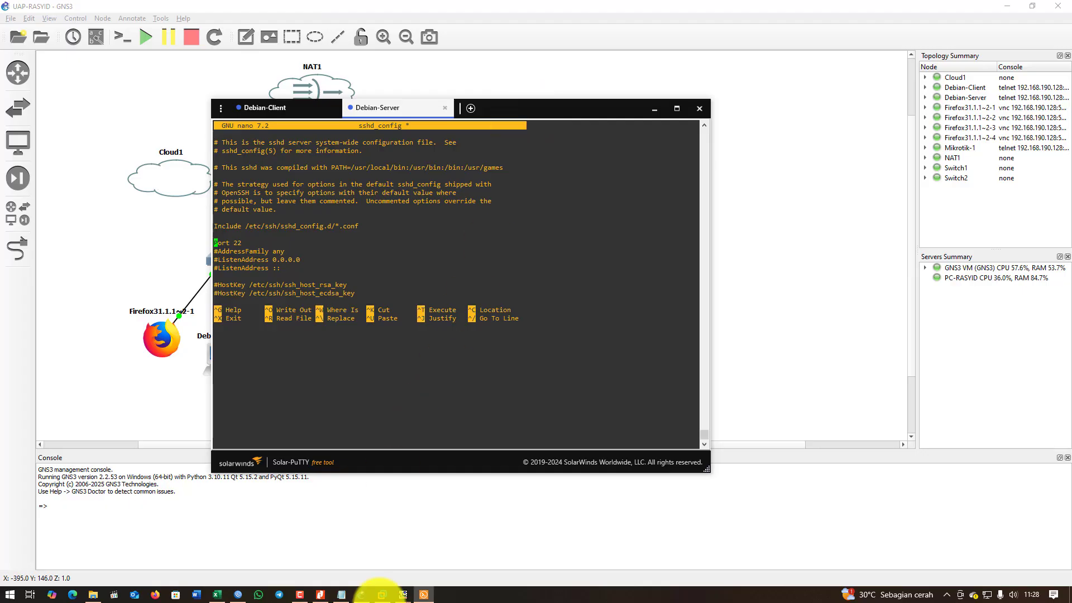
click(342, 595)
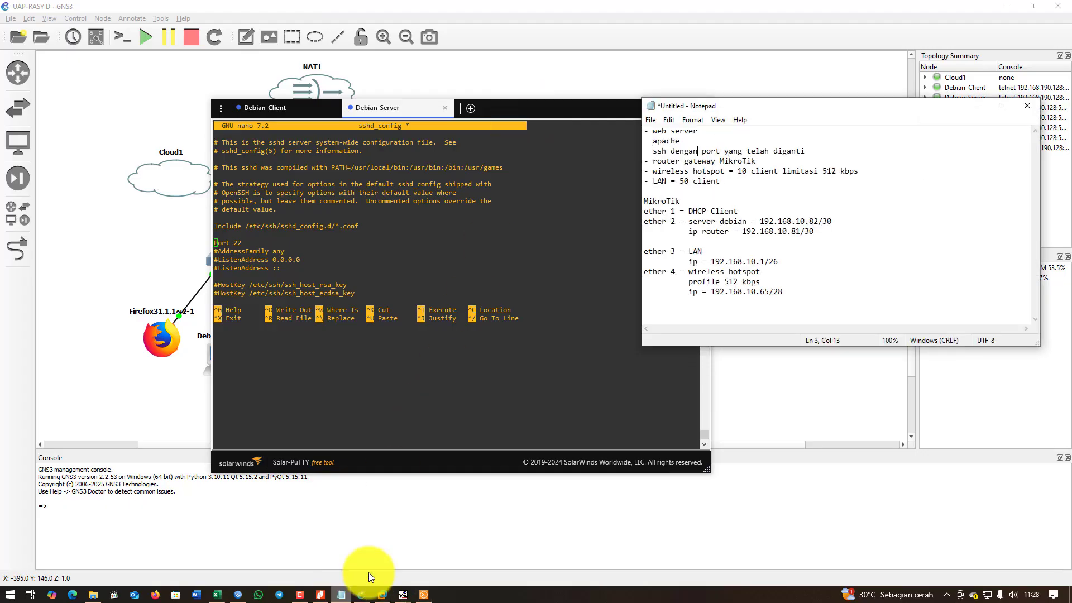
drag(653, 151, 805, 151)
click(782, 161)
click(320, 595)
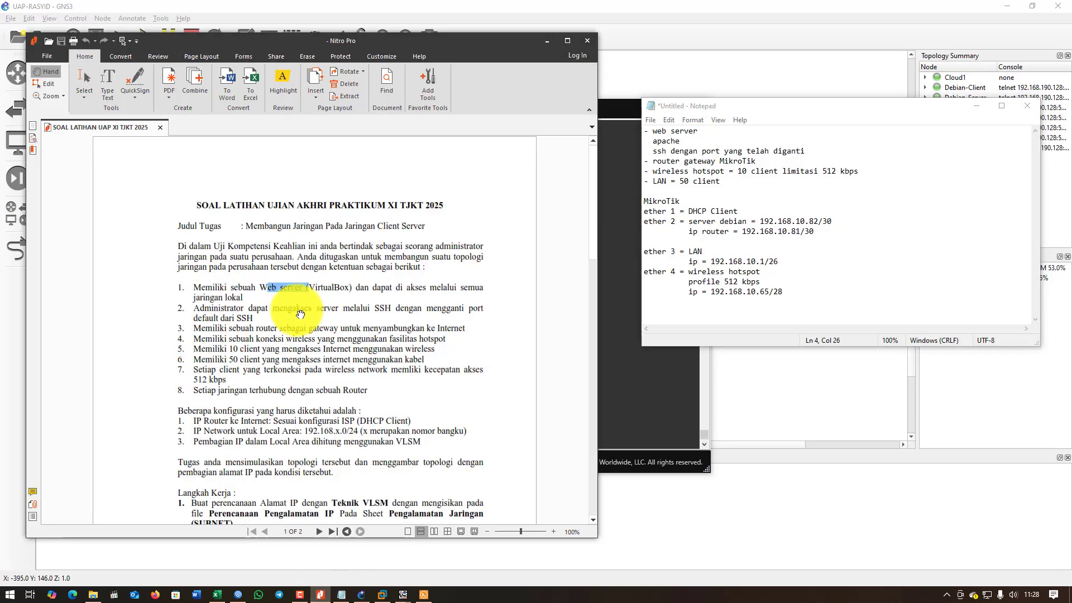
mouse_move(314, 288)
mouse_down()
mouse_move(287, 304)
mouse_move(308, 288)
mouse_up()
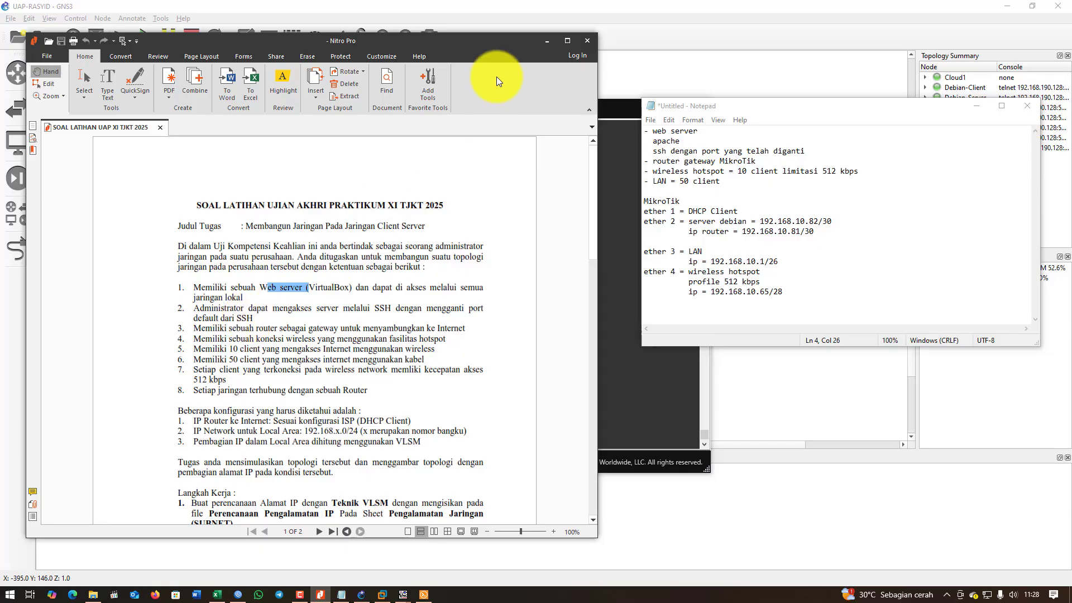
click(547, 42)
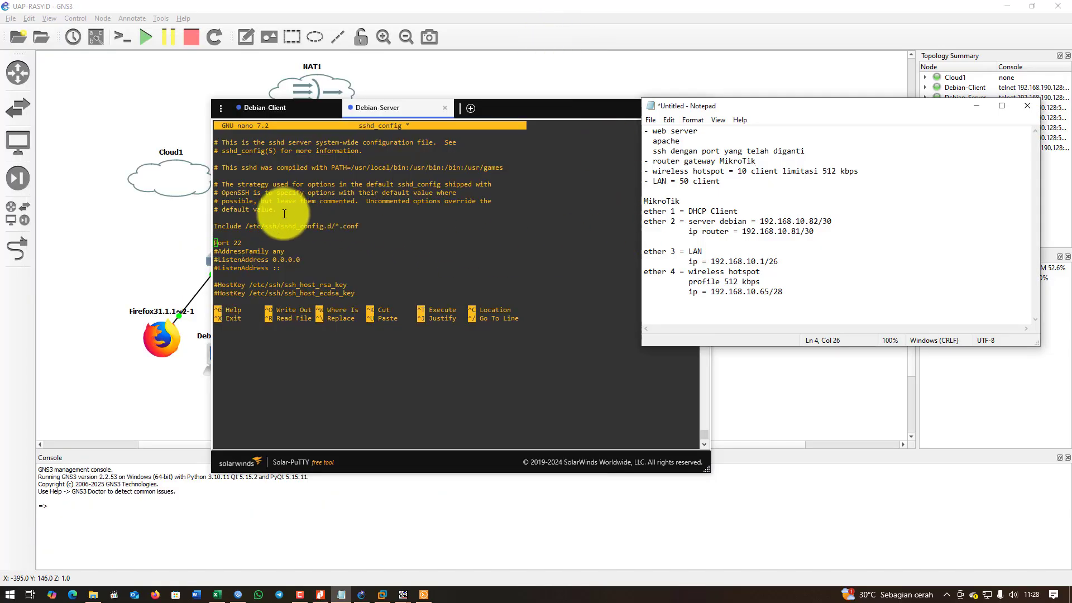
Change Port 22 to Port 220 in sshd_config, save it and exit nano.
click(301, 243)
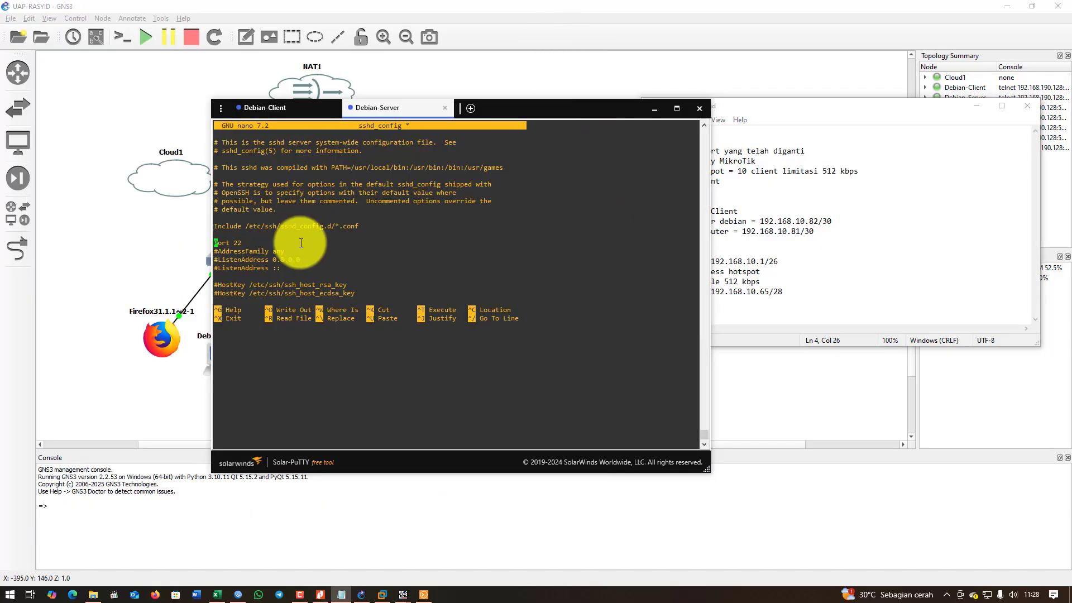
key(Right)
key(Right)
key(Right)
key(Right)
key(Right)
key(Right)
key(Right)
text(0)
key(ctrl+o)
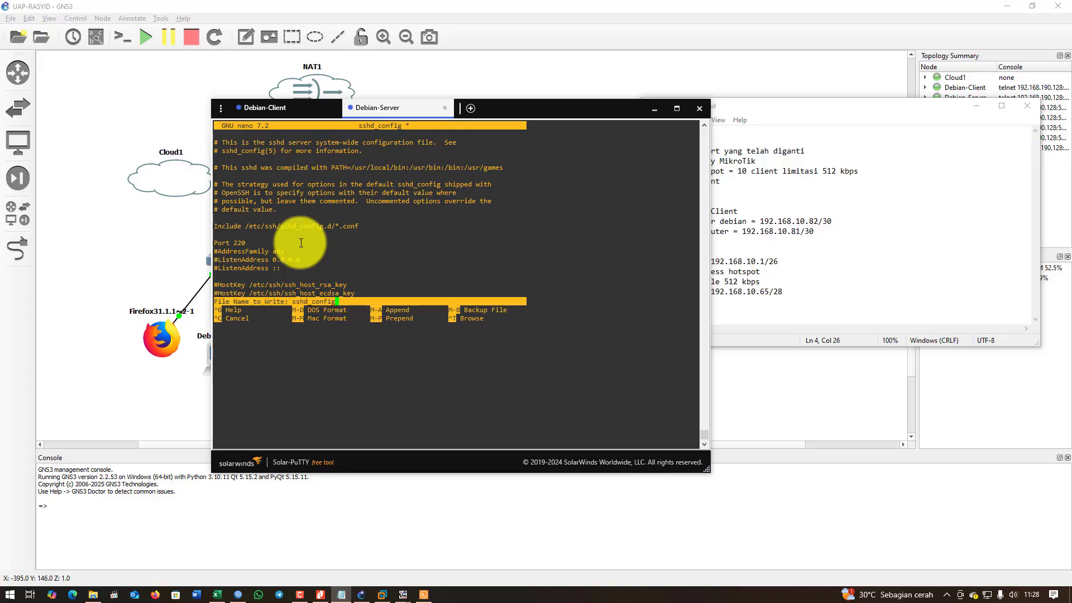
key(Return)
key(ctrl+x)
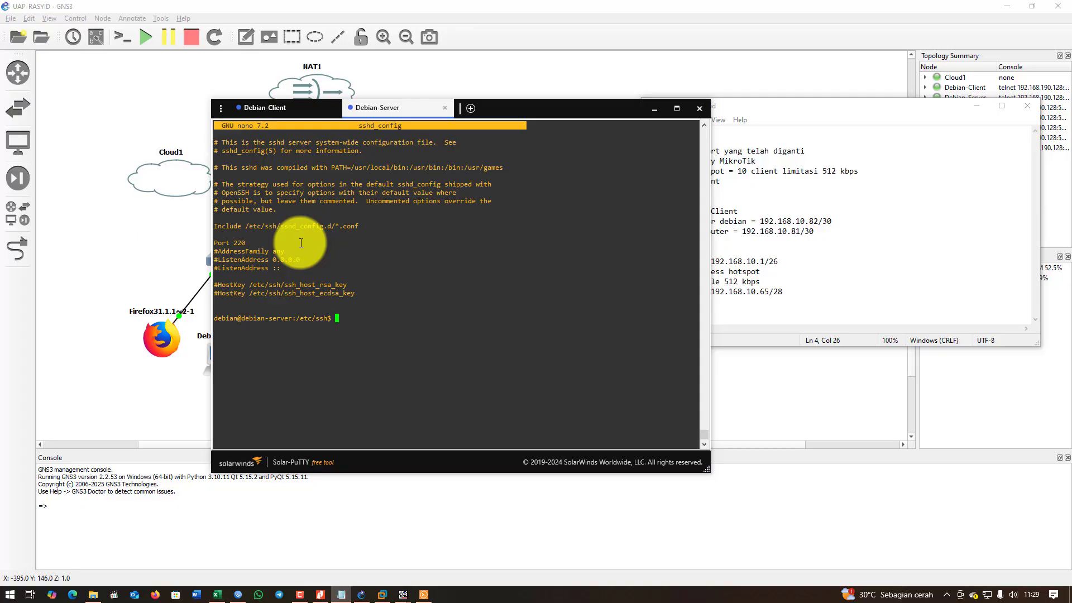
Restart SSH with sudo systemctl restart ssh after openssh-server fails as an unknown unit.
text(sudo systemctl restart openssh-server)
key(Return)
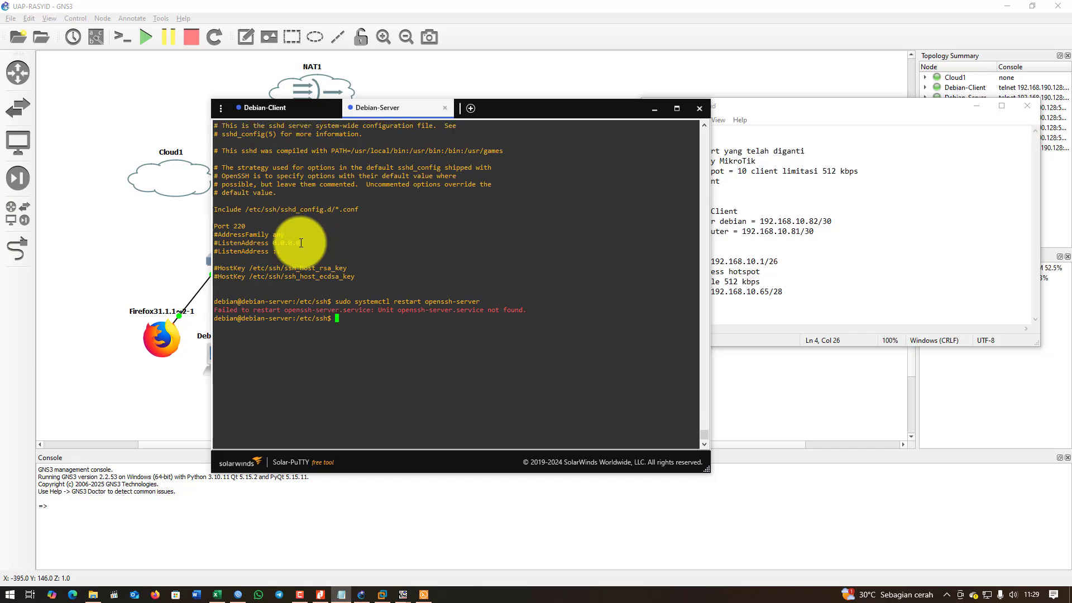
key(Up)
key(BackSpace)
key(BackSpace)
key(BackSpace)
key(BackSpace)
key(BackSpace)
key(BackSpace)
key(BackSpace)
key(BackSpace)
key(BackSpace)
key(BackSpace)
key(BackSpace)
key(BackSpace)
key(BackSpace)
key(BackSpace)
text(ssh)
key(Return)
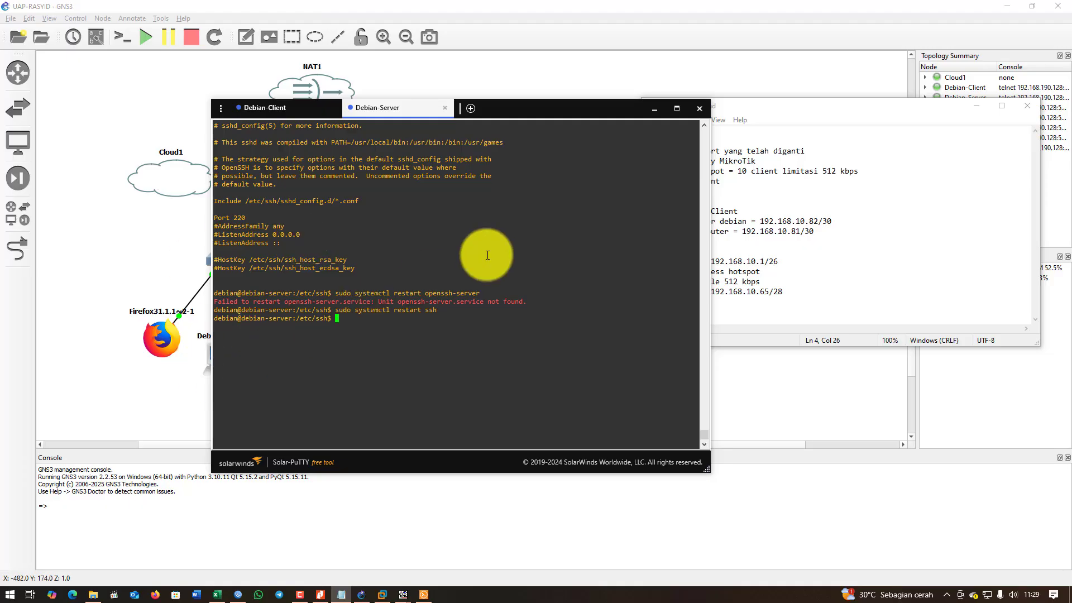
drag(629, 112, 668, 115)
drag(305, 110, 433, 103)
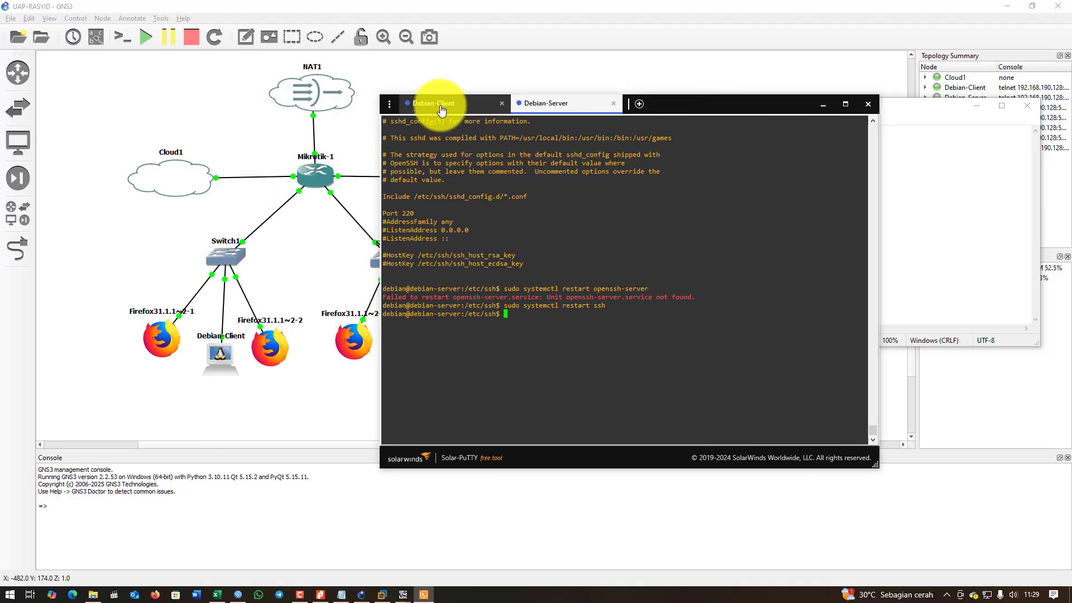
click(440, 108)
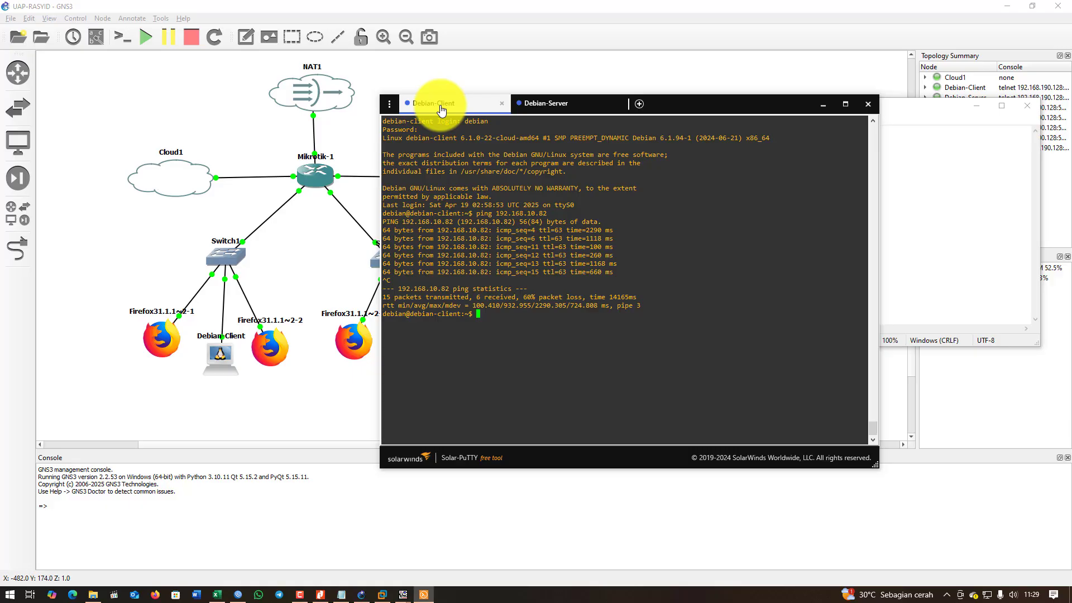
text(clear)
key(Return)
key(Return)
key(Return)
key(Return)
key(Return)
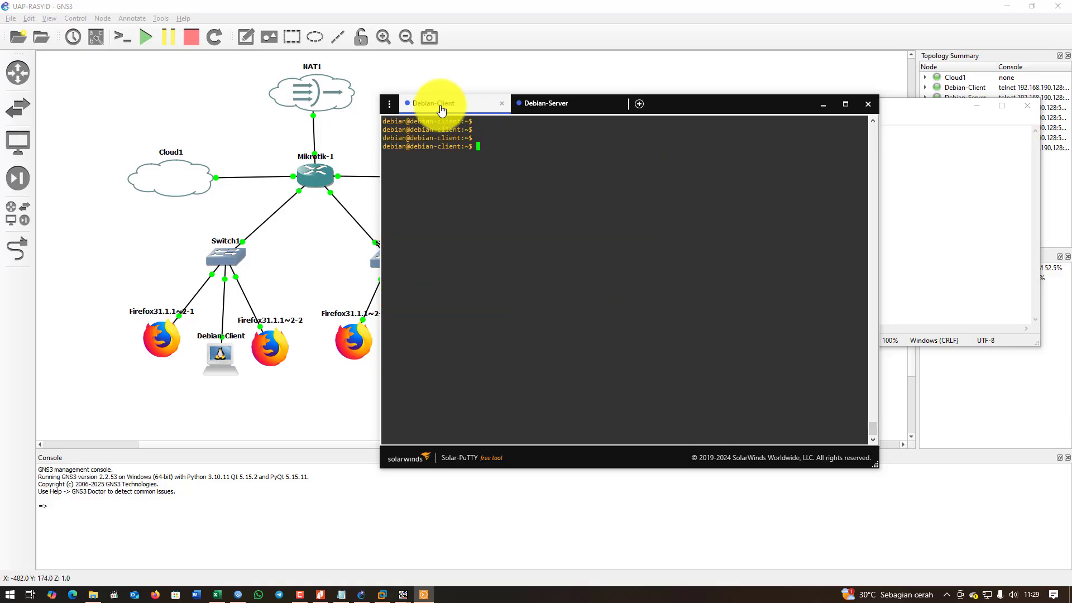
text(ssh -p 220 )
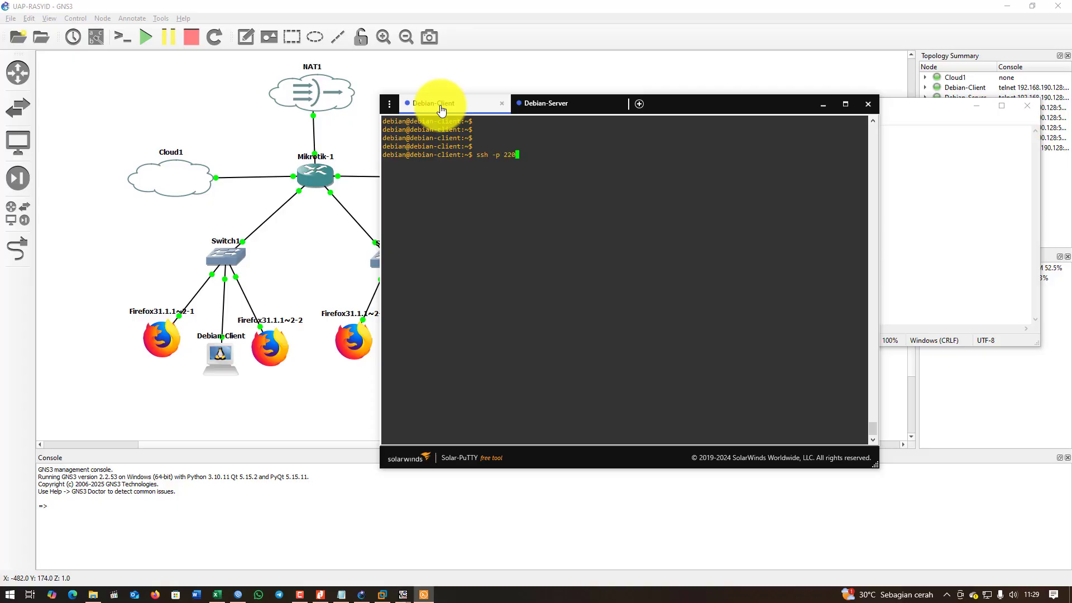
text(debian@192.168.10.82)
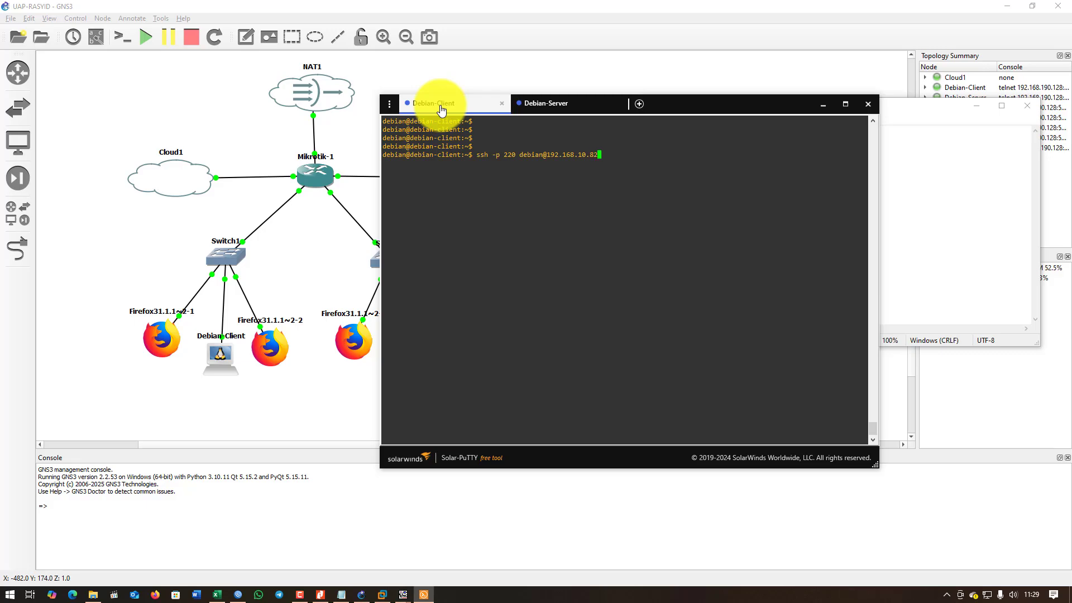
key(Return)
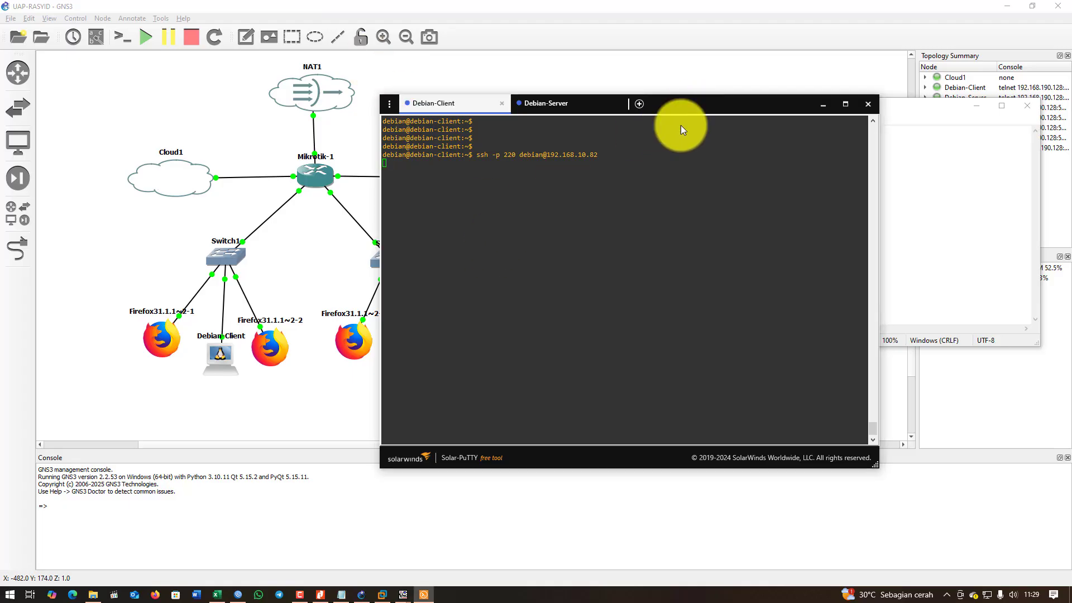
Answer yes to accept the server's host key and add it to known hosts.
drag(693, 109, 574, 120)
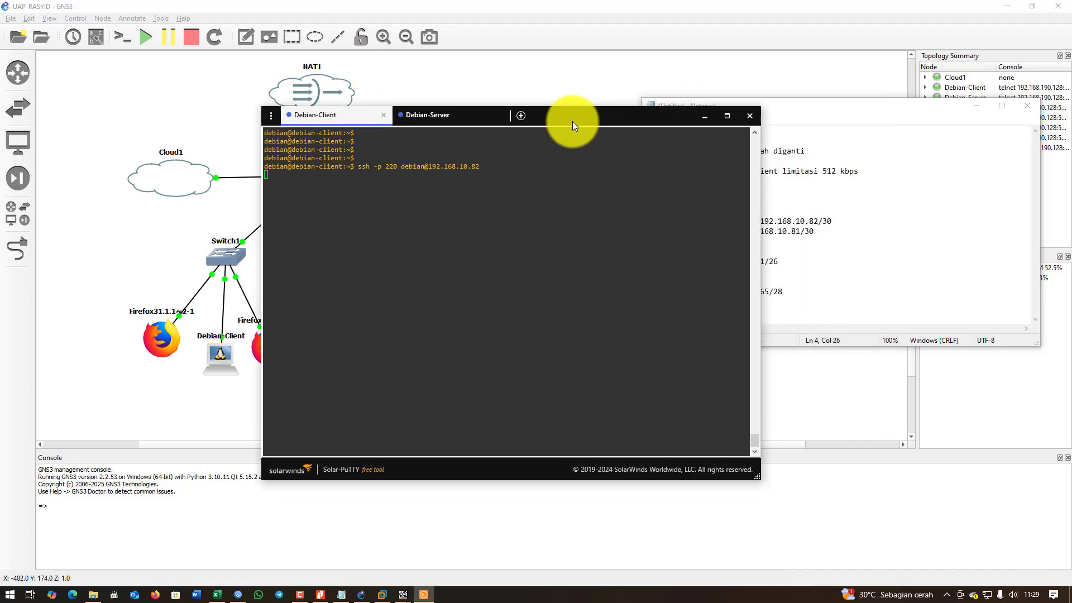
click(976, 106)
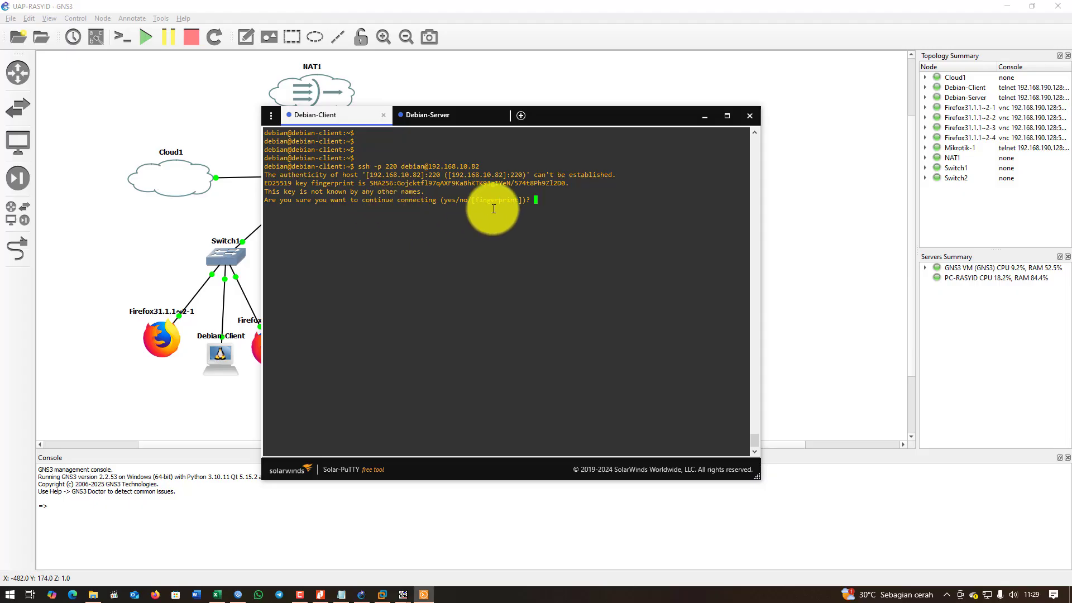
text(yes)
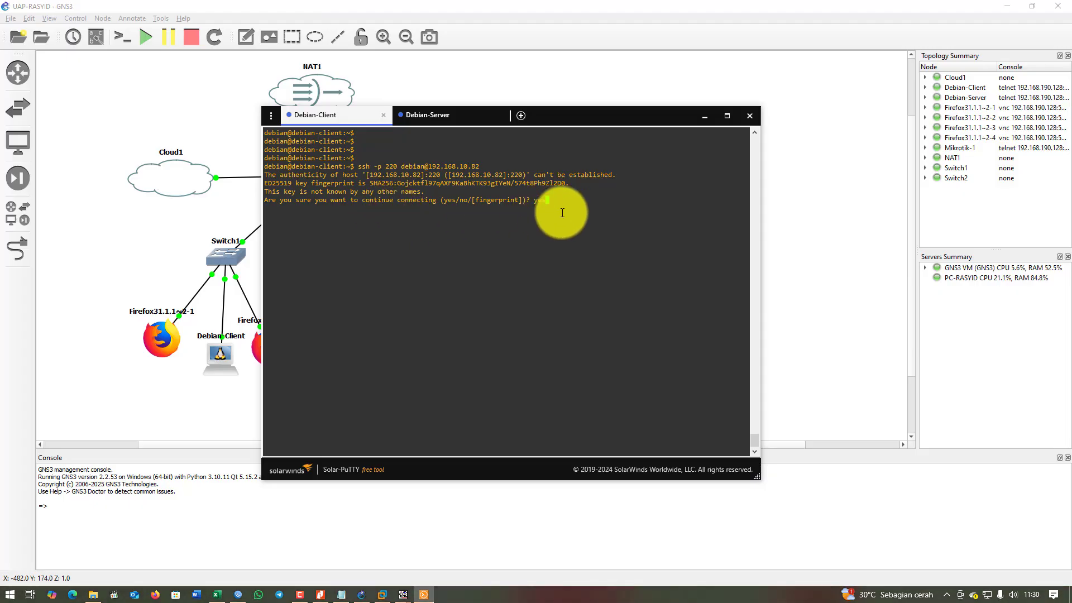
key(Return)
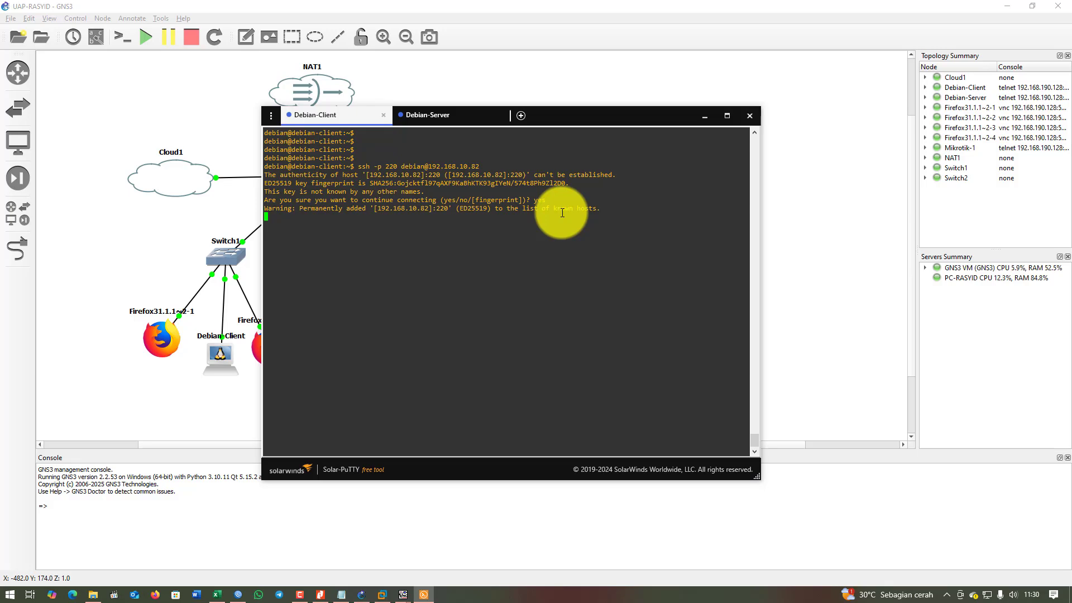
click(435, 117)
click(335, 117)
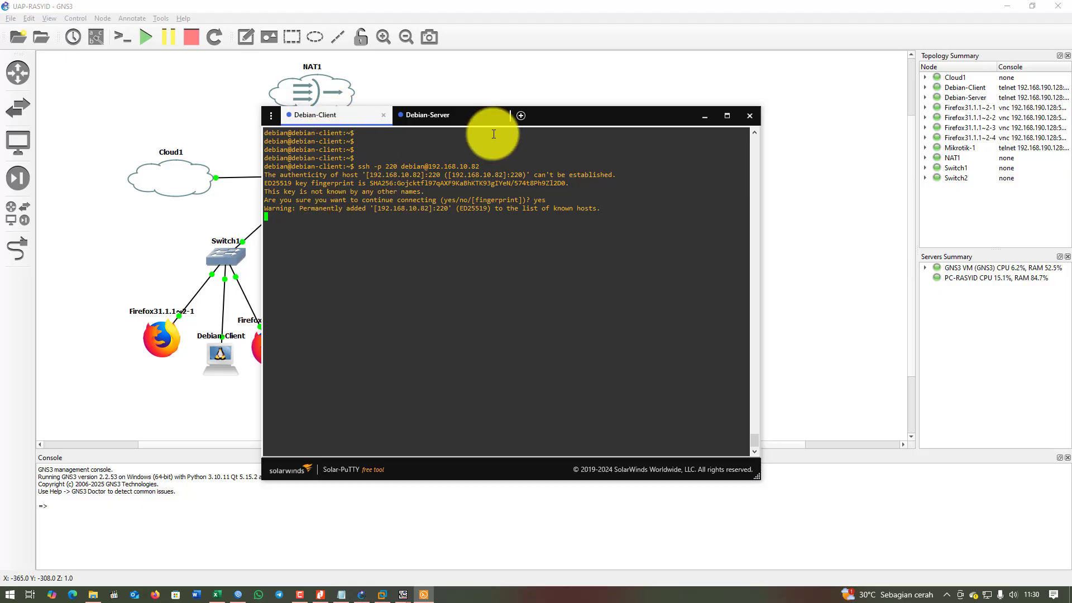
drag(554, 122, 812, 120)
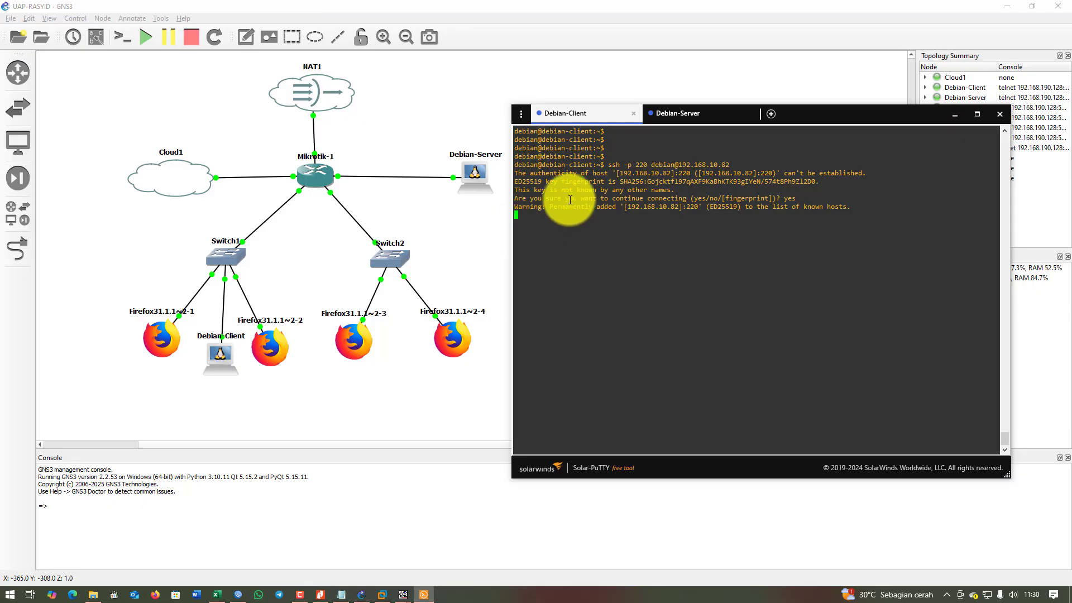
Cancel Debian-Client's stalled SSH login with Ctrl+C and ping the server at 192.168.10.82.
click(693, 123)
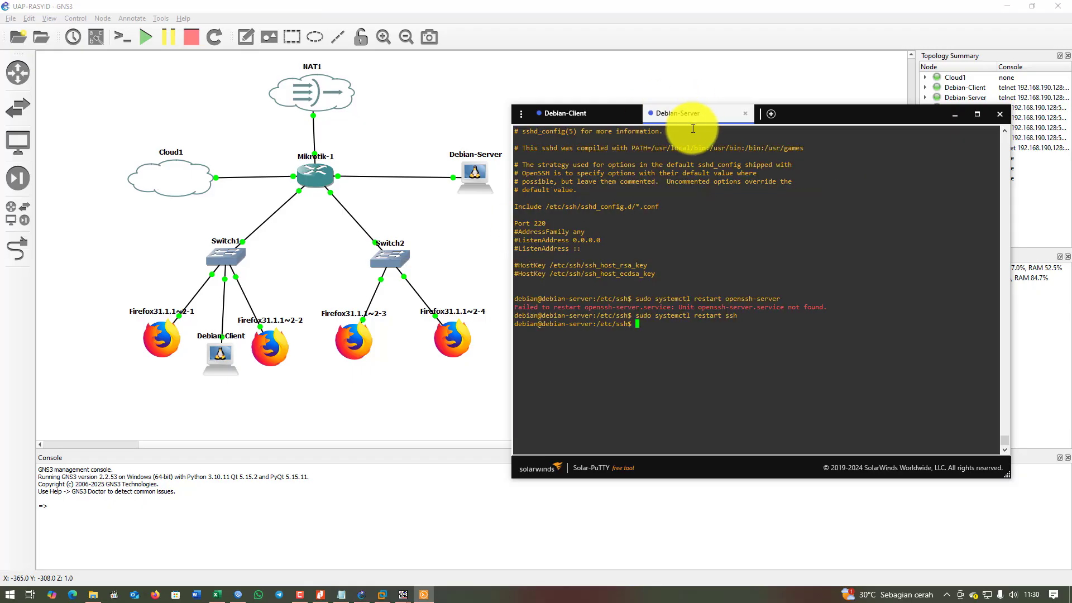
click(581, 118)
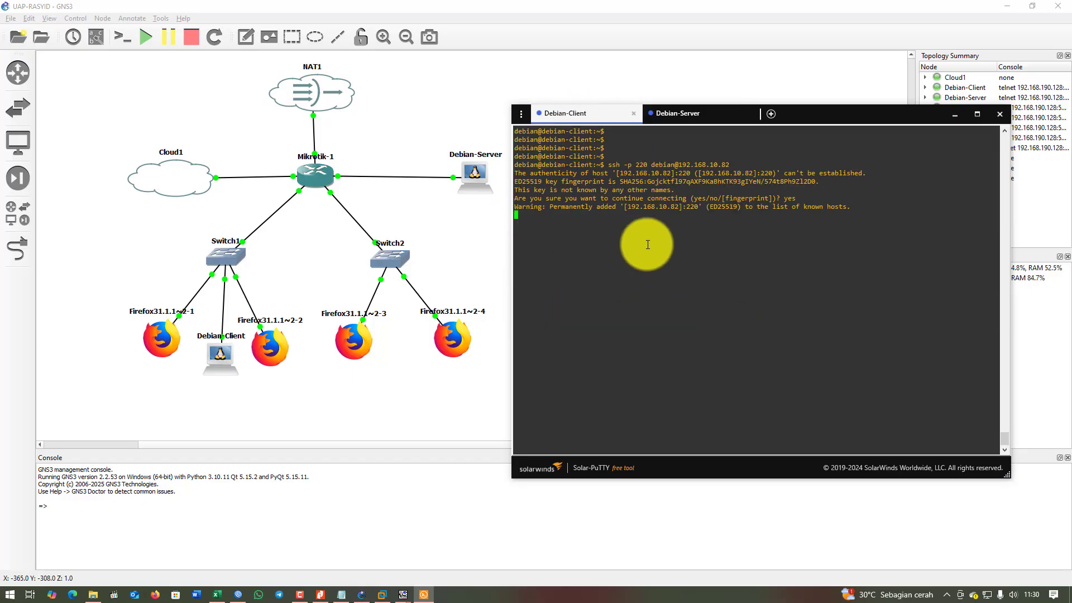
key(Return)
key(Return)
key(ctrl+c)
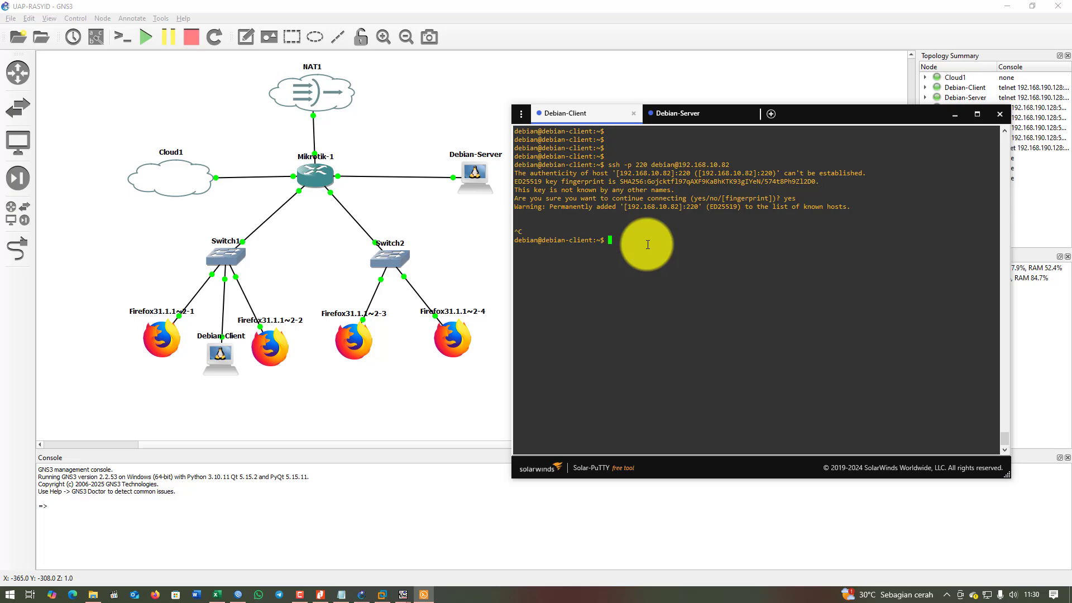
text(ping 192.168.10.82)
key(Return)
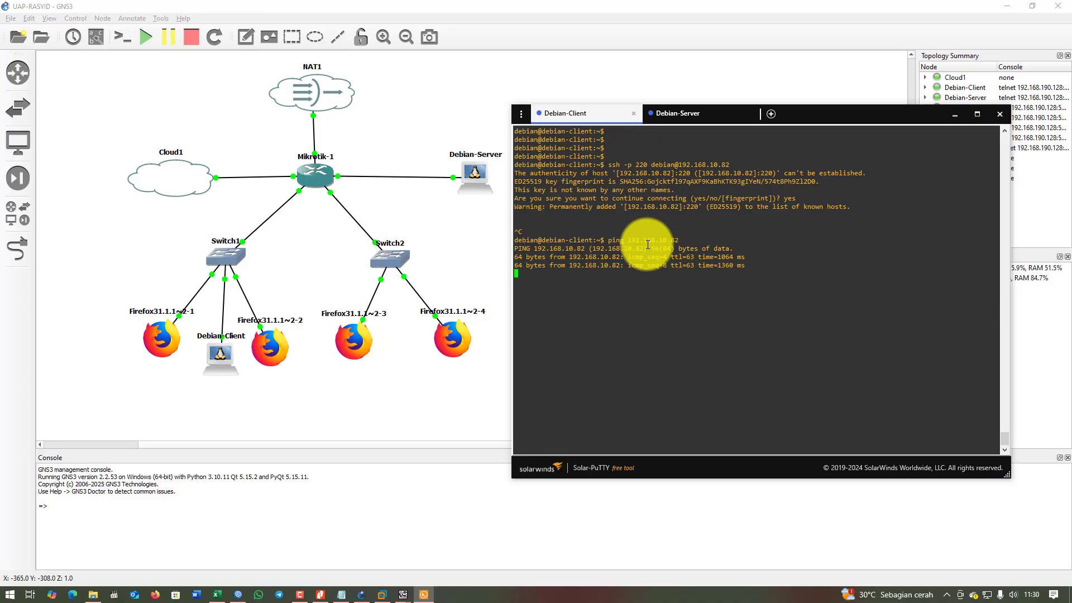
Stop the ping and rerun ssh -p 220 to 192.168.10.82 from Debian-Client.
key(ctrl+c)
key(Up)
key(Up)
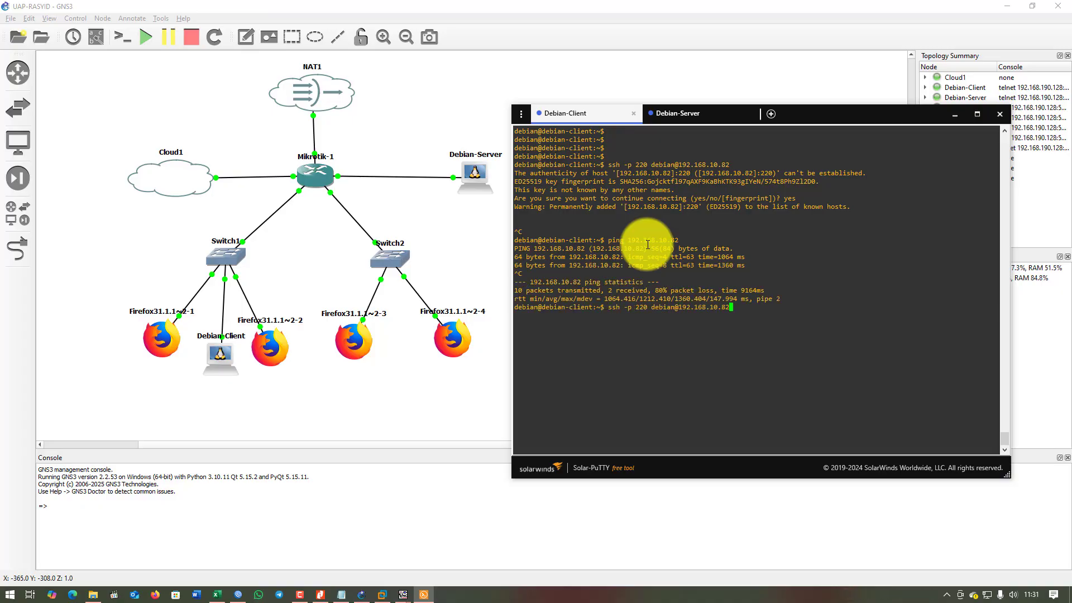
key(Left)
key(Left)
key(Left)
key(Left)
key(Left)
key(Left)
key(Left)
key(Left)
key(Left)
key(Left)
key(Left)
key(Left)
key(Left)
key(Left)
key(Left)
key(Left)
key(Left)
key(Left)
key(Left)
key(Left)
key(Right)
key(Right)
key(Right)
key(Right)
key(Right)
key(Right)
key(Right)
key(Right)
key(Right)
key(Right)
key(Right)
key(Right)
key(Right)
key(Return)
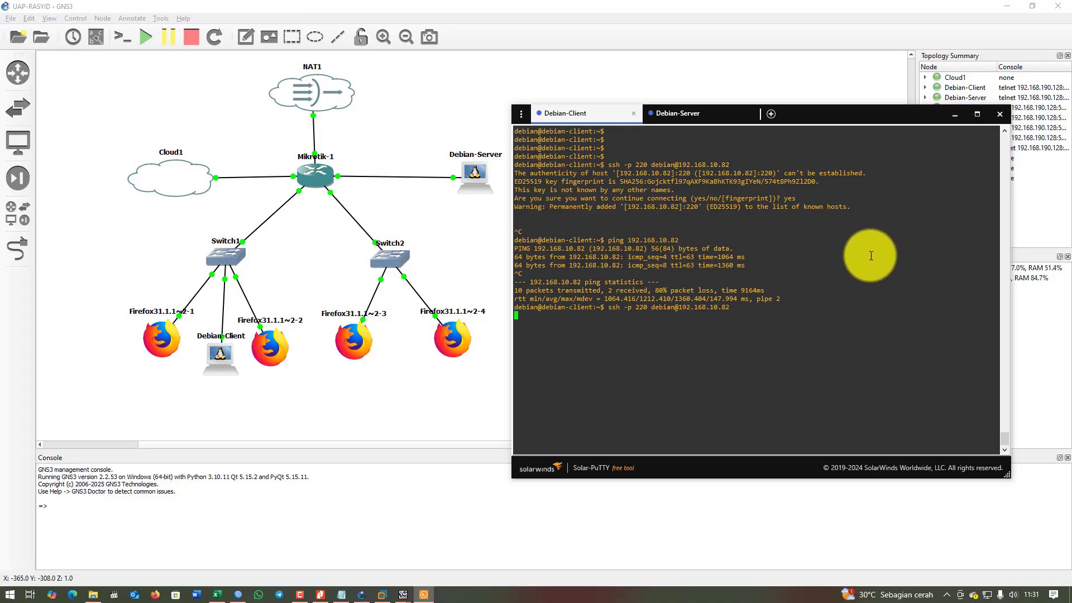
drag(860, 115, 712, 111)
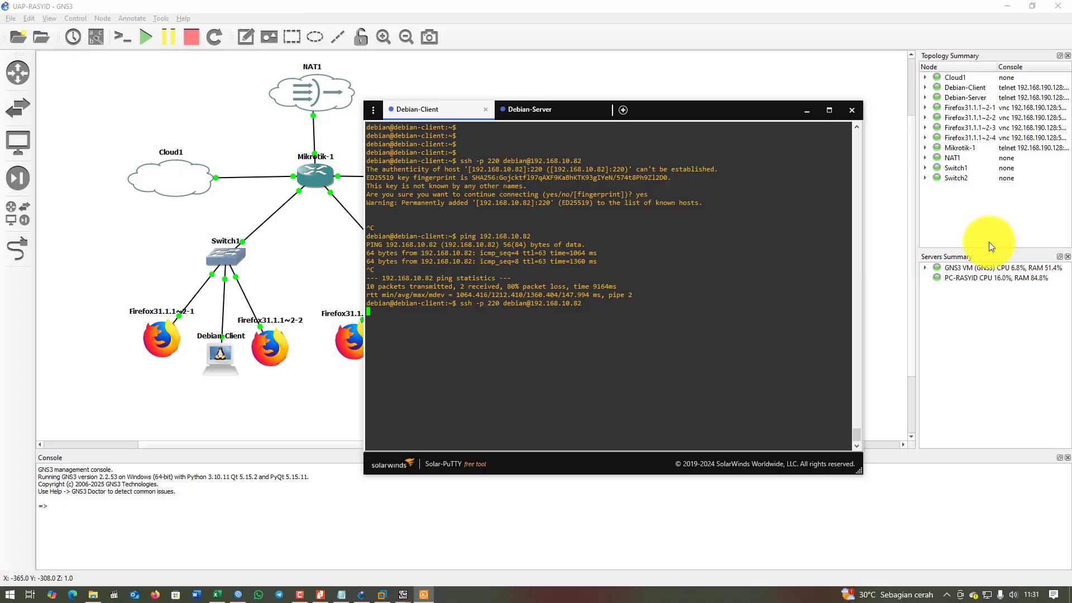
Run sudo systemctl status ssh on Debian-Server to confirm sshd listens on port 220, then go back to Debian-Client.
click(549, 115)
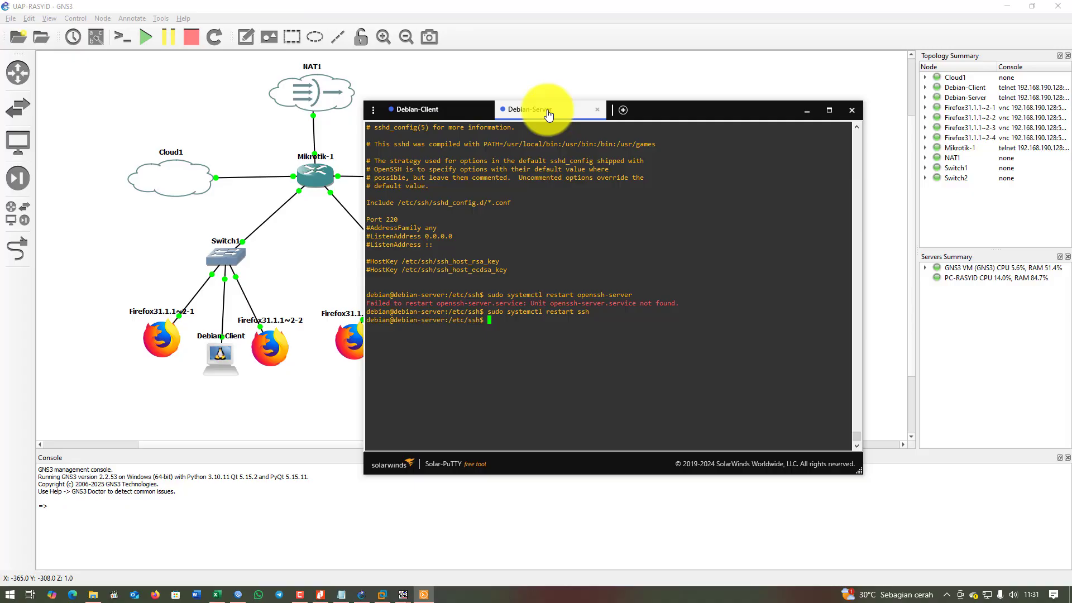
key(Up)
key(Left)
key(Left)
key(Left)
key(BackSpace)
key(BackSpace)
key(BackSpace)
key(BackSpace)
key(BackSpace)
key(BackSpace)
key(BackSpace)
key(BackSpace)
text(status)
key(Return)
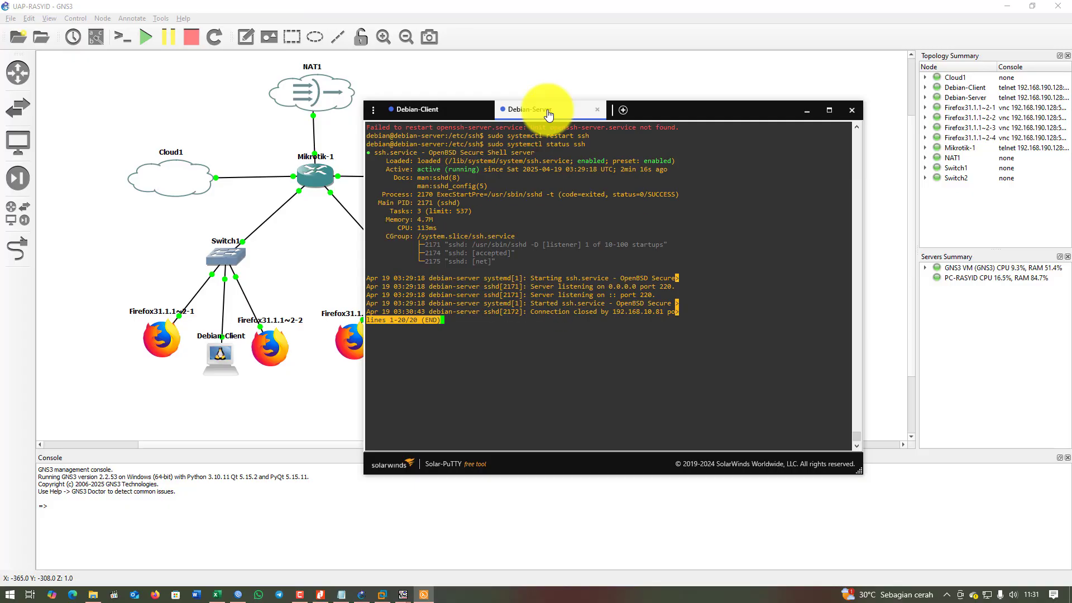
key(q)
click(404, 110)
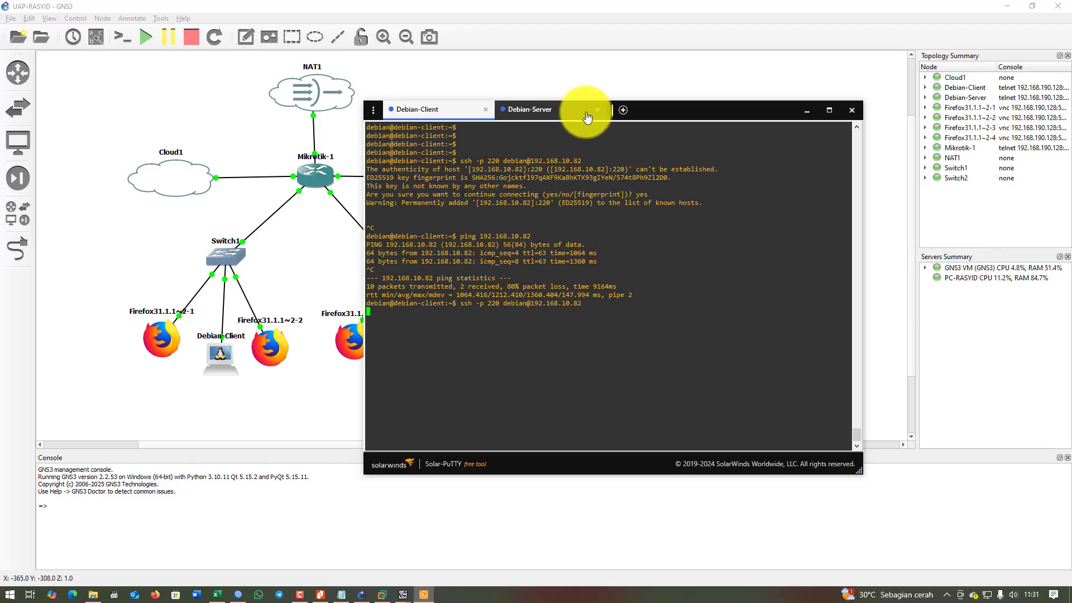
Cancel the hanging SSH attempt on Debian-Client and reboot it with sudo reboot.
drag(643, 111, 777, 117)
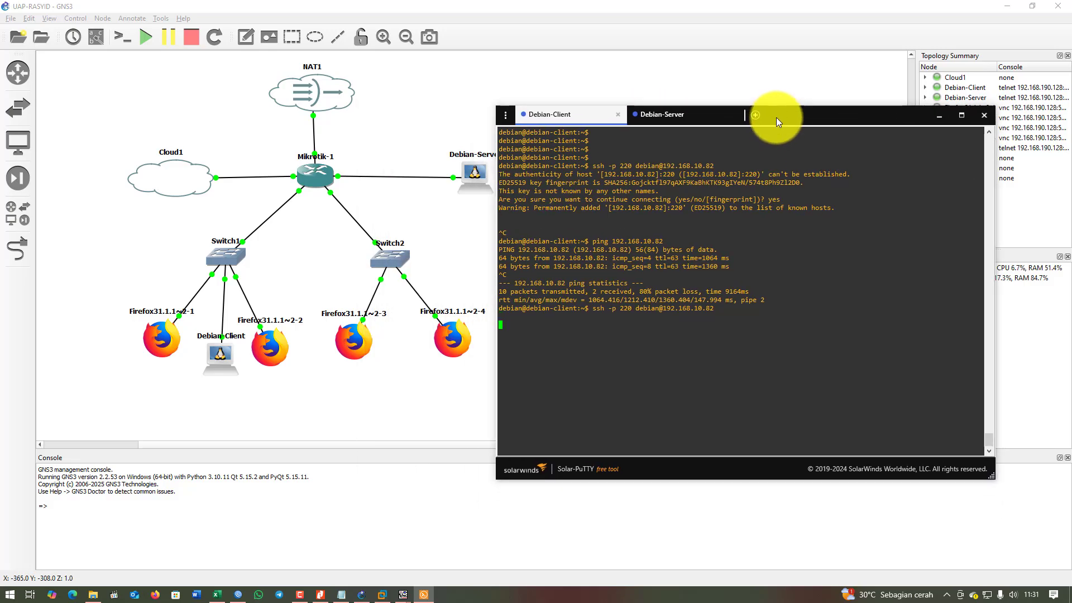
key(Return)
key(Return)
key(Return)
key(ctrl+c)
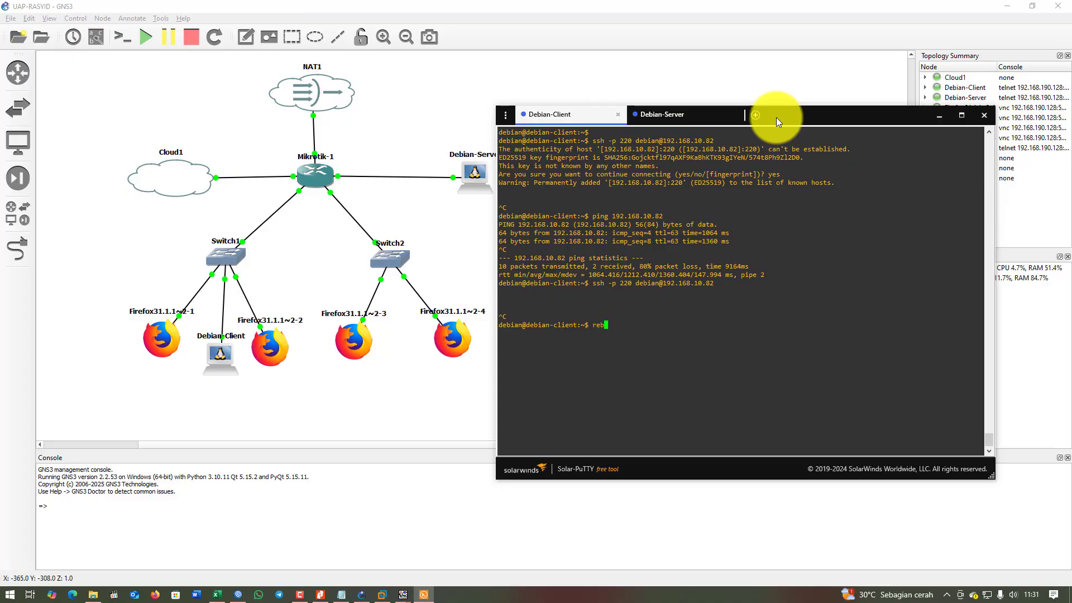
text(sudo reboot)
key(Return)
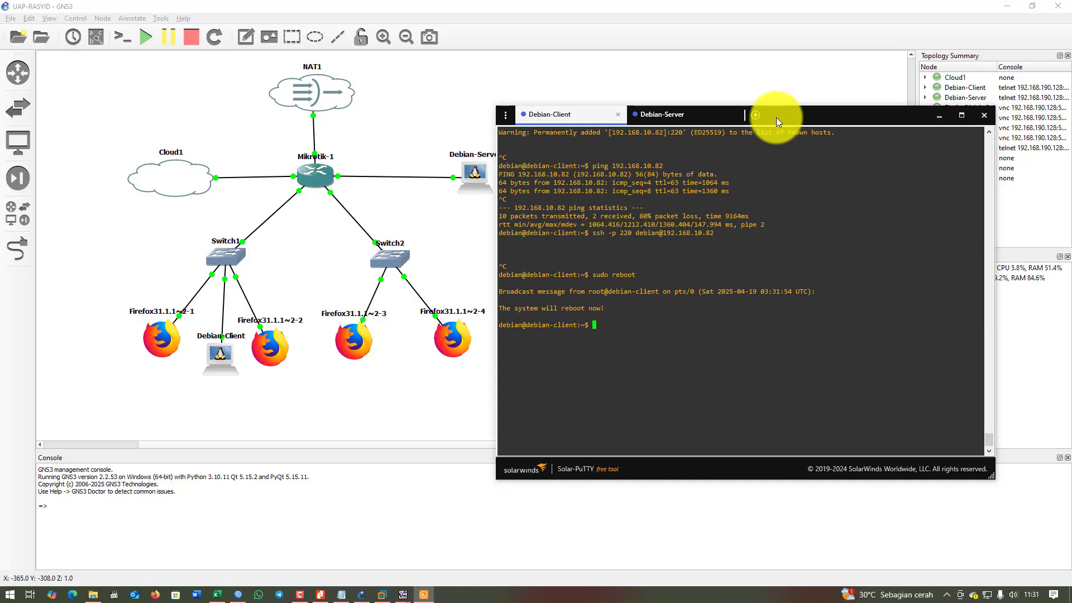
Reboot Debian-Server with sudo reboot, then watch Debian-Client boot back up.
click(693, 116)
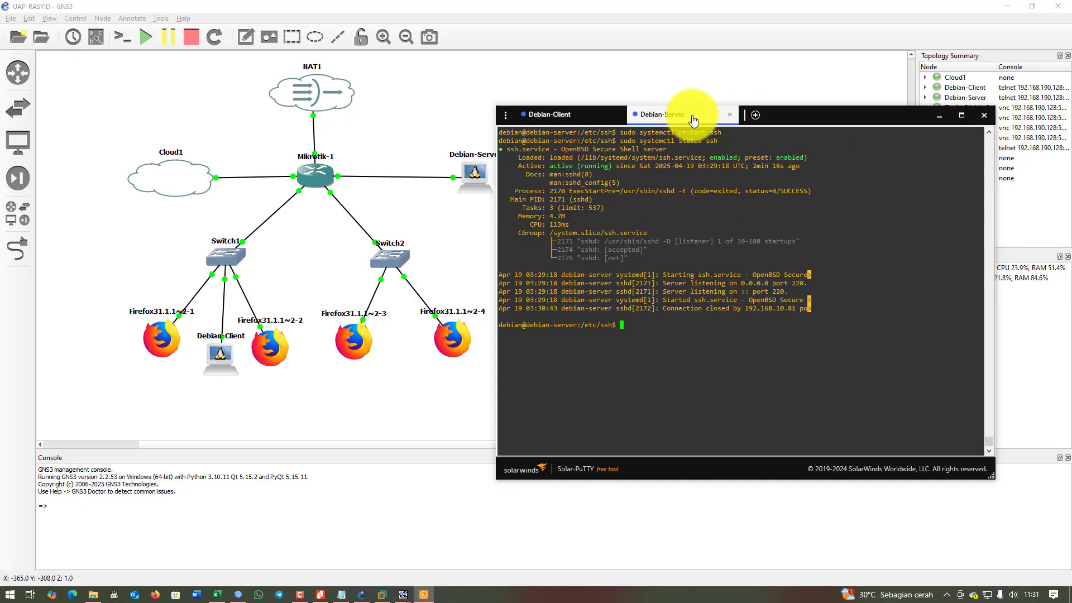
text(sudo reboot)
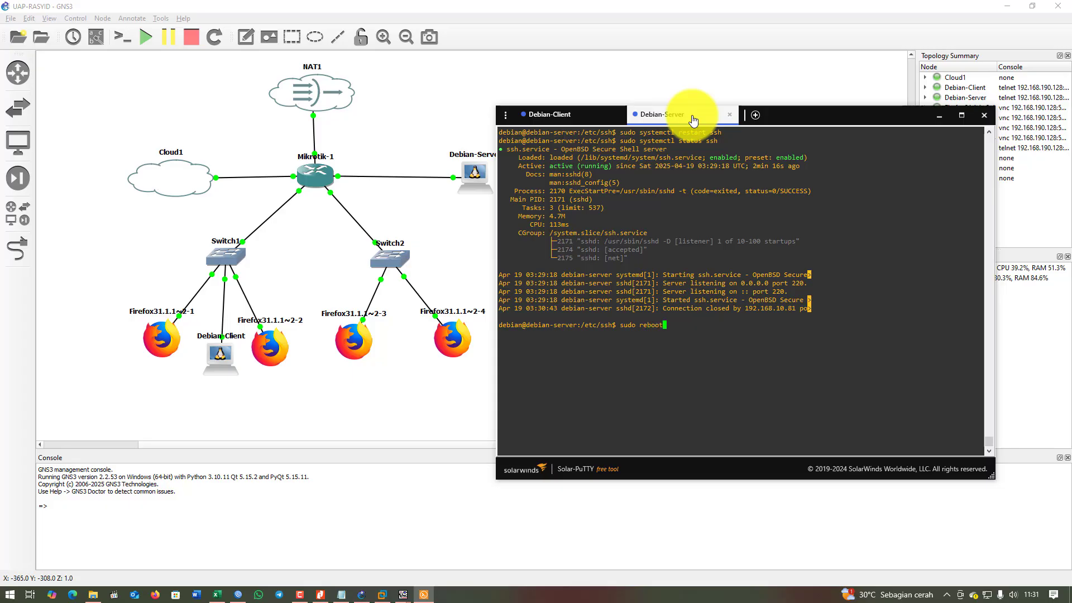
key(Return)
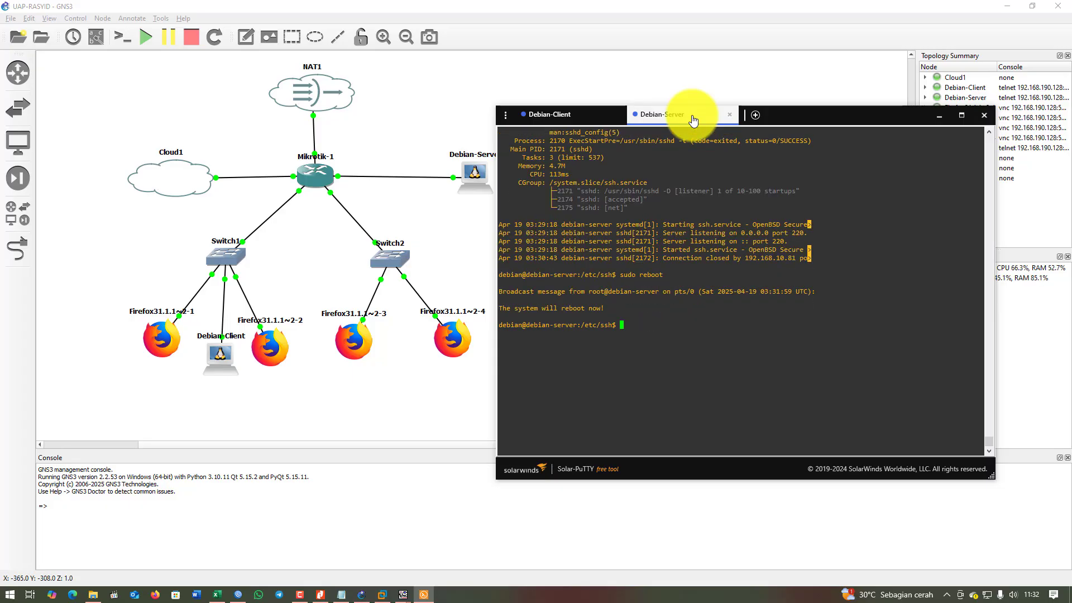
click(559, 118)
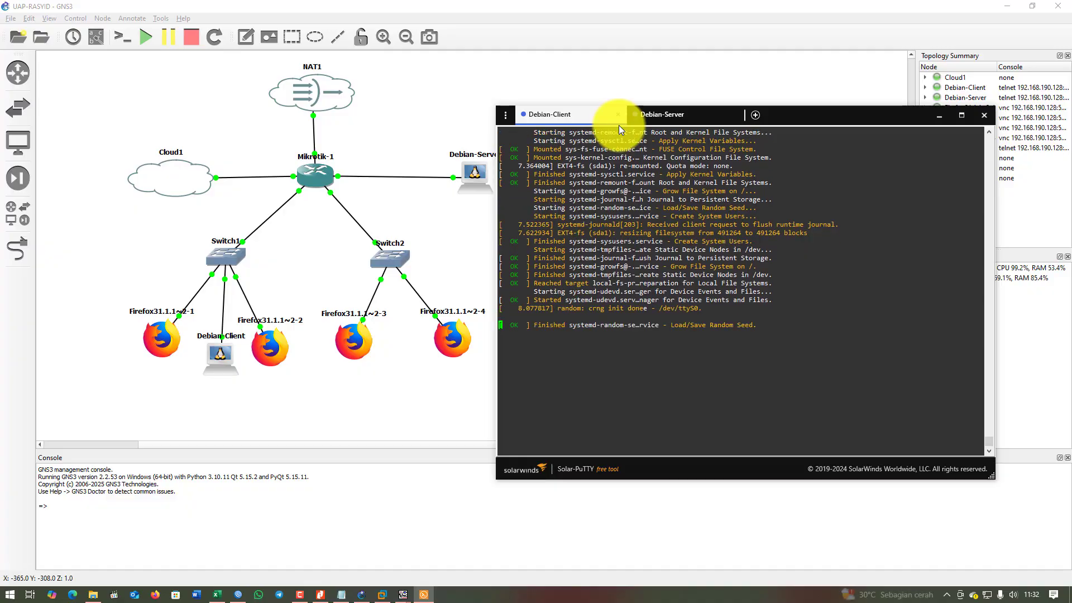
Log in to the rebooted Debian-Client console as user debian.
click(664, 115)
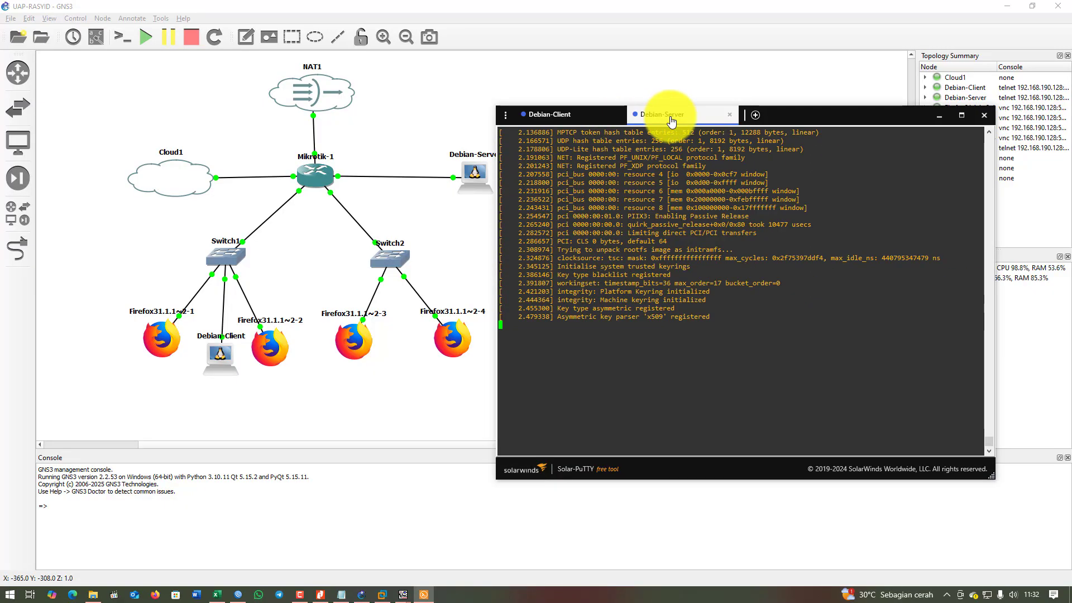
click(569, 117)
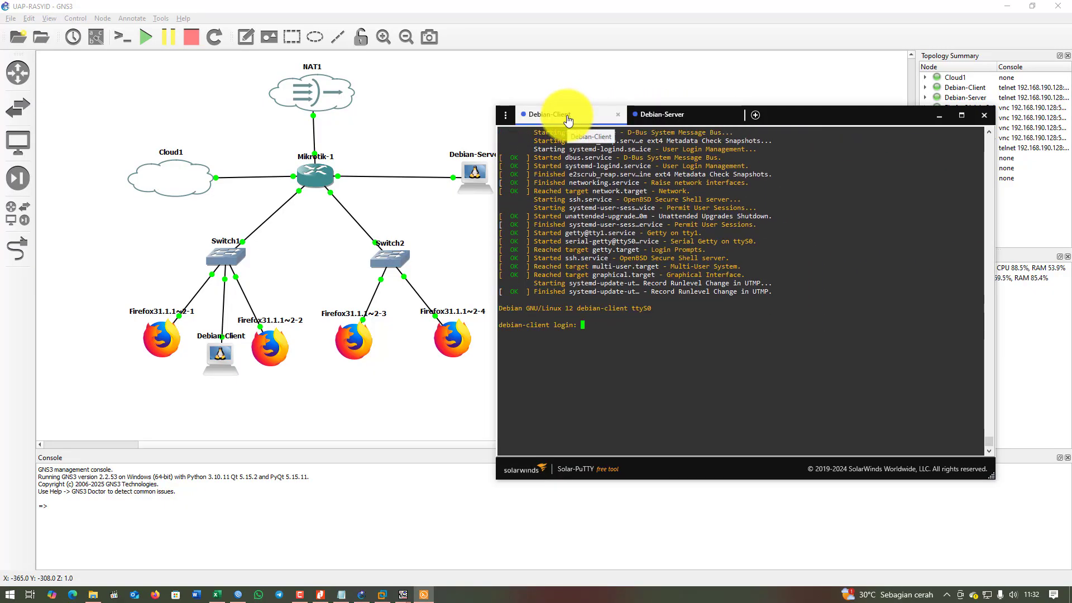
text(de)
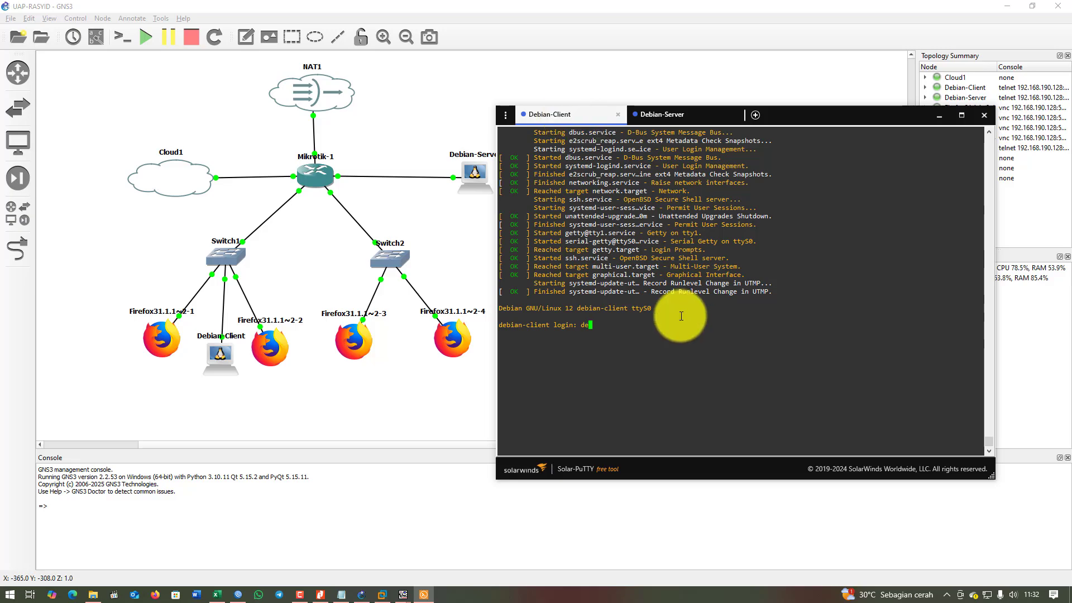
text(bian)
key(Return)
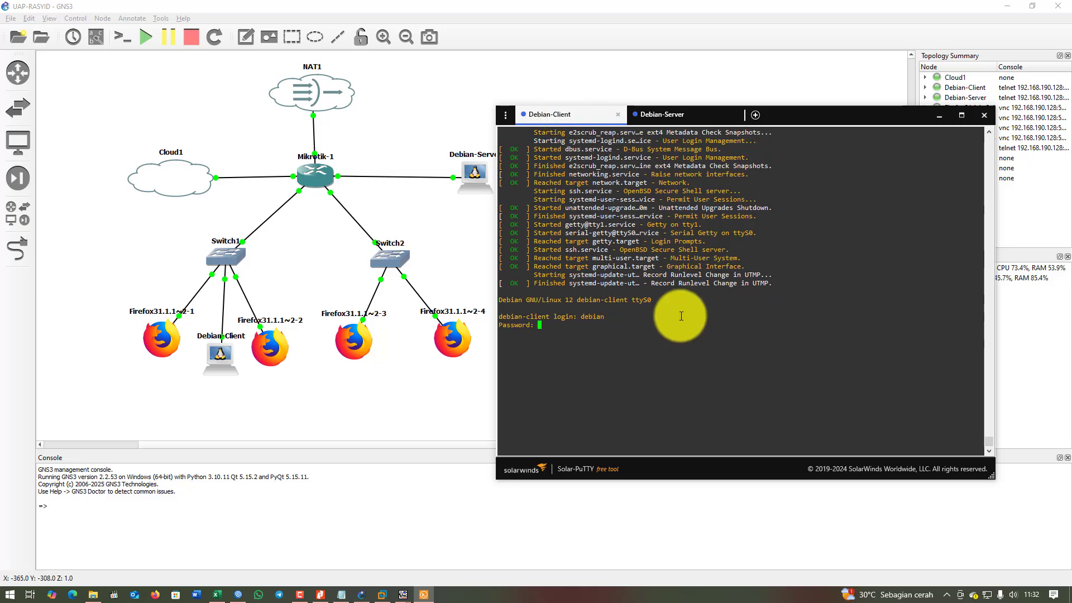
key(Return)
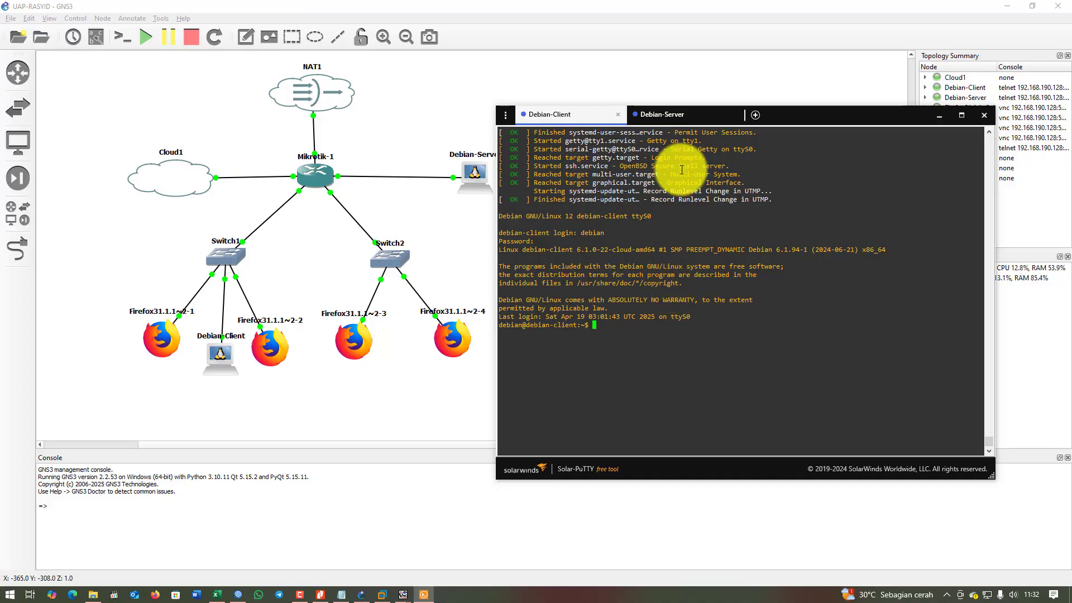
click(692, 116)
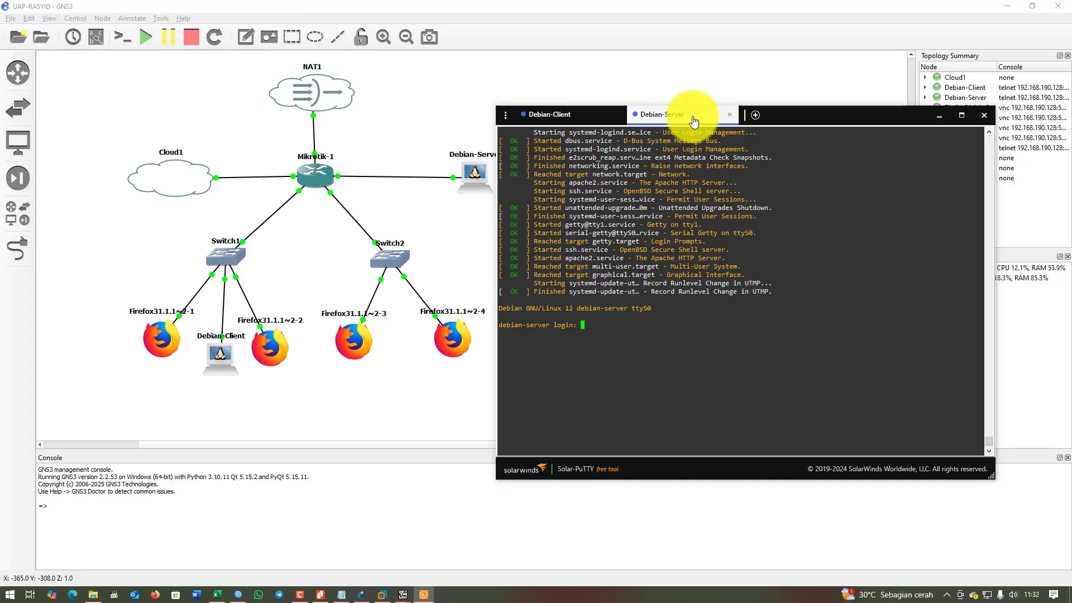
click(550, 118)
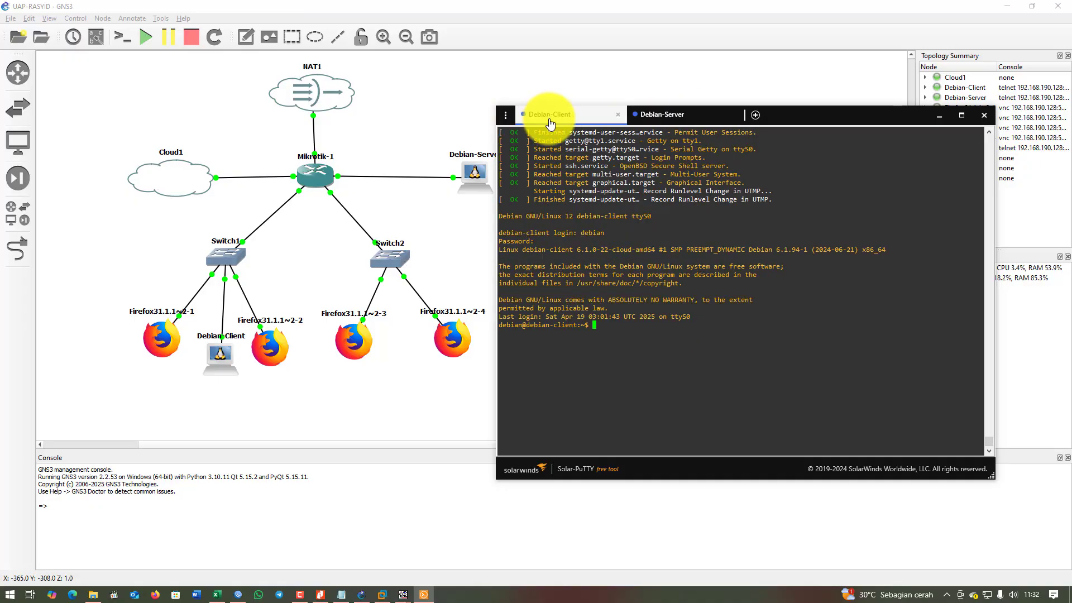
text(su)
text(ssh -p 220 debian@192.168.10.82)
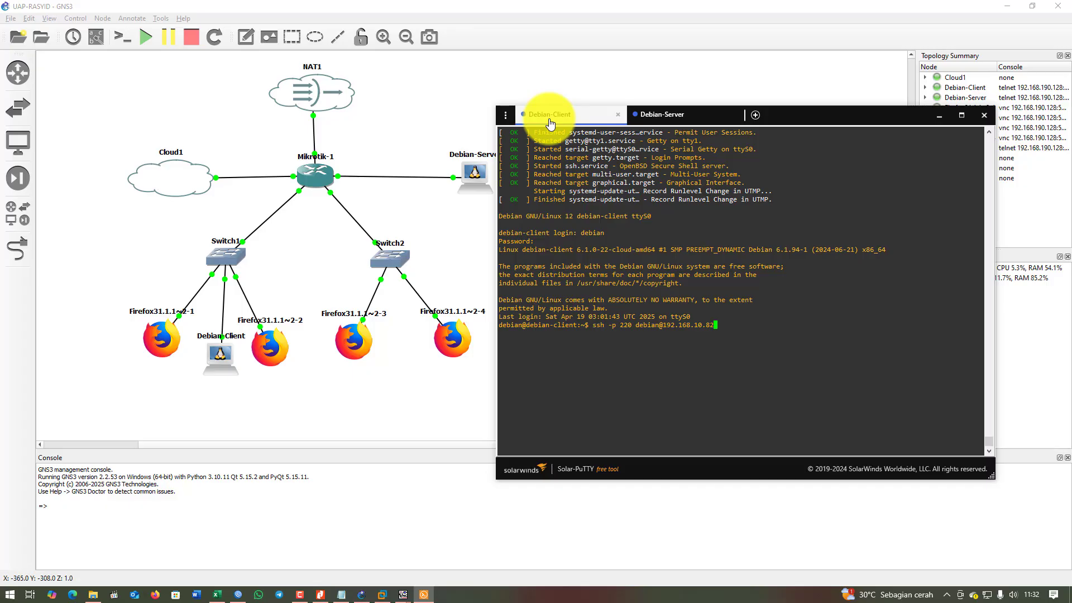
text(su)
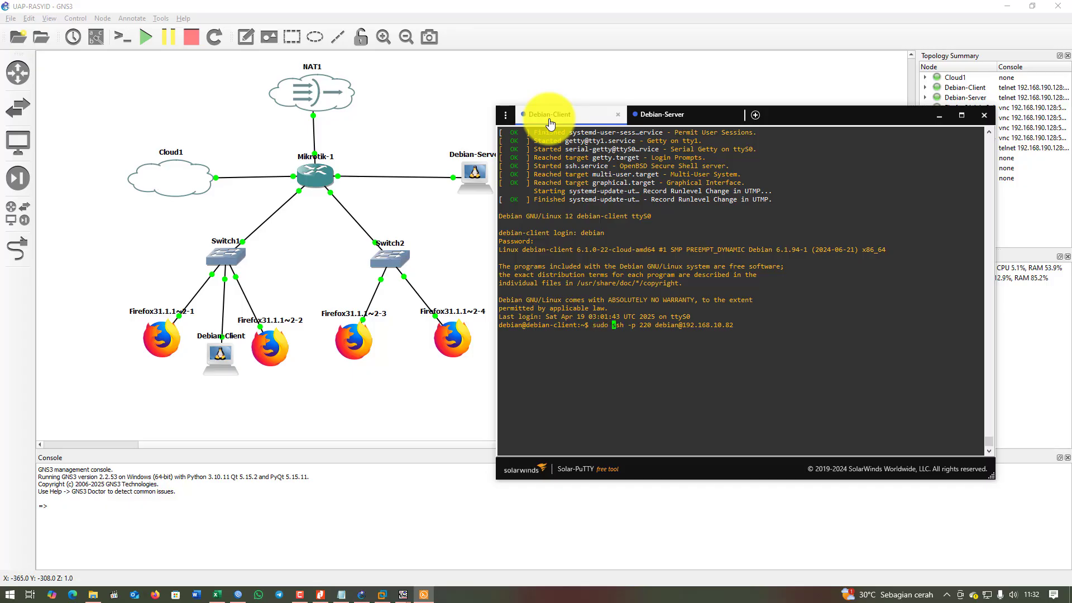
text(do)
key(Return)
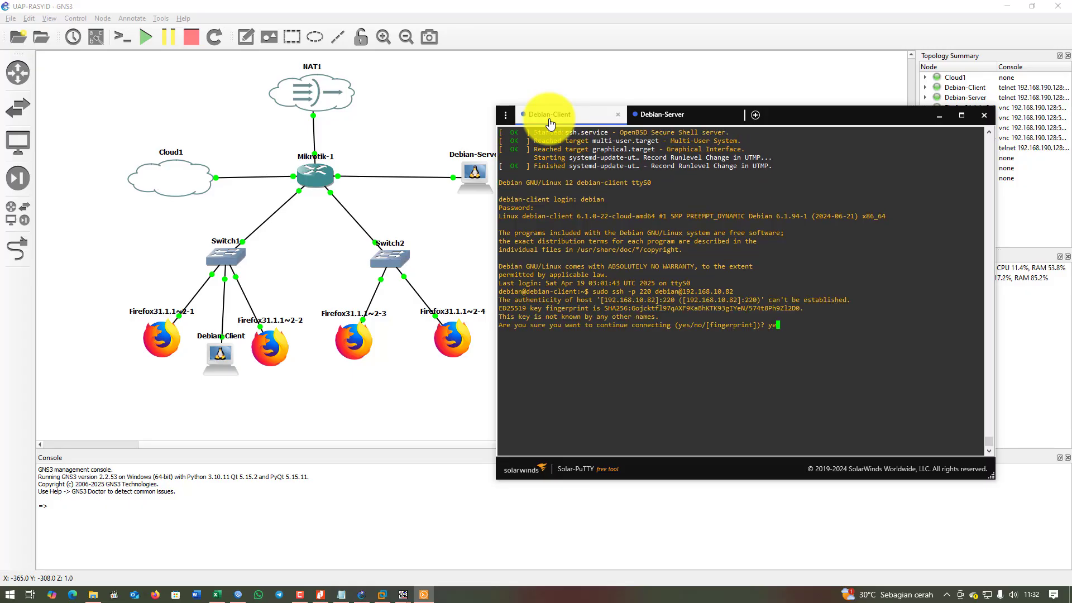
key(Return)
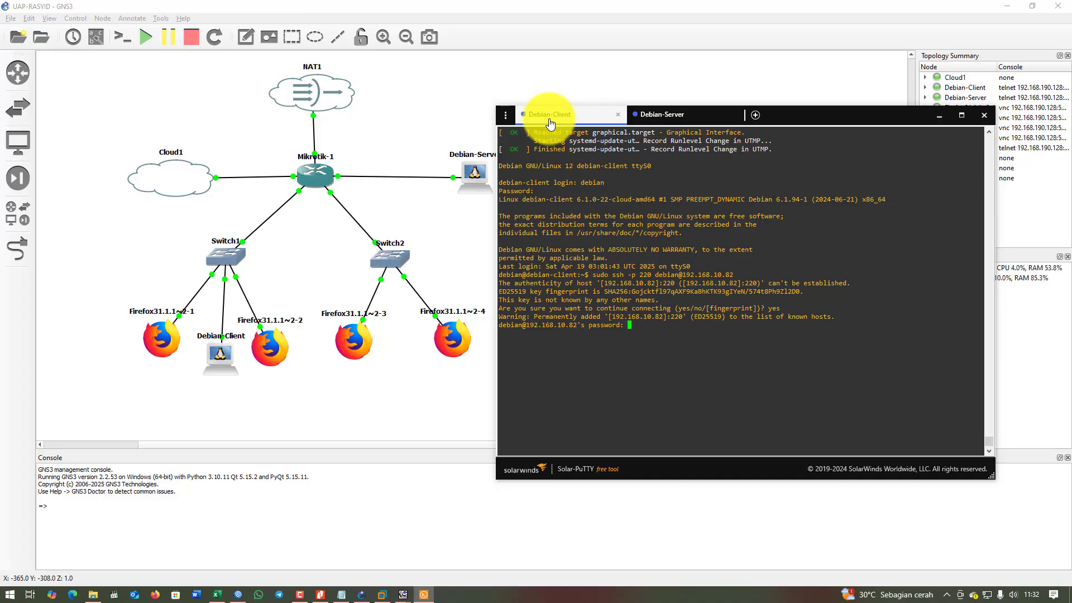
key(Return)
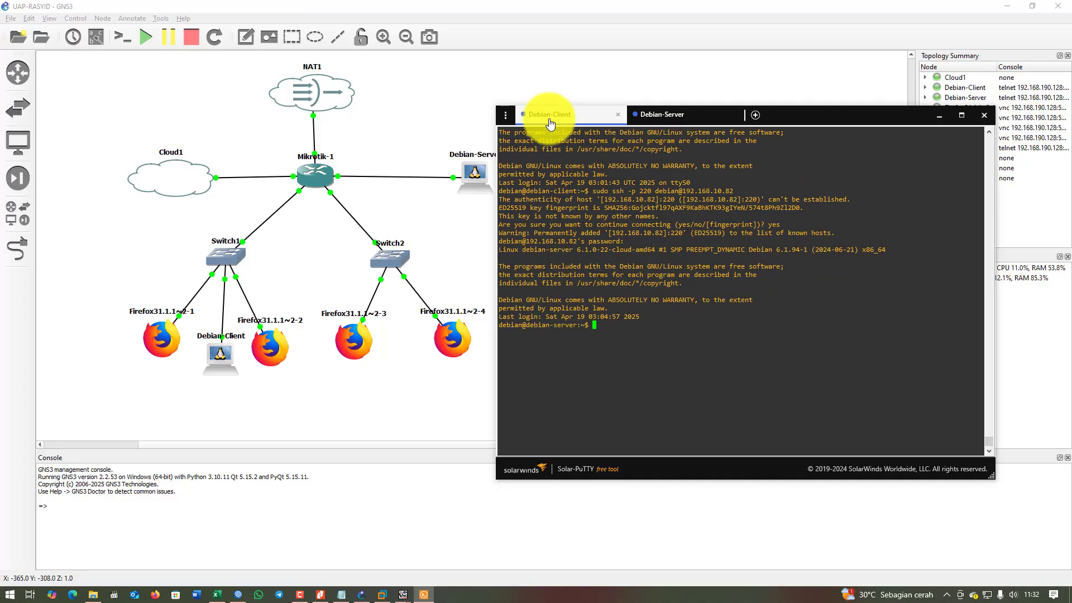
key(Return)
key(Return)
key(Return)
Run ip a over the SSH session to confirm it reaches debian-server's address.
key(ctrl+l)
key(Return)
key(Return)
key(Return)
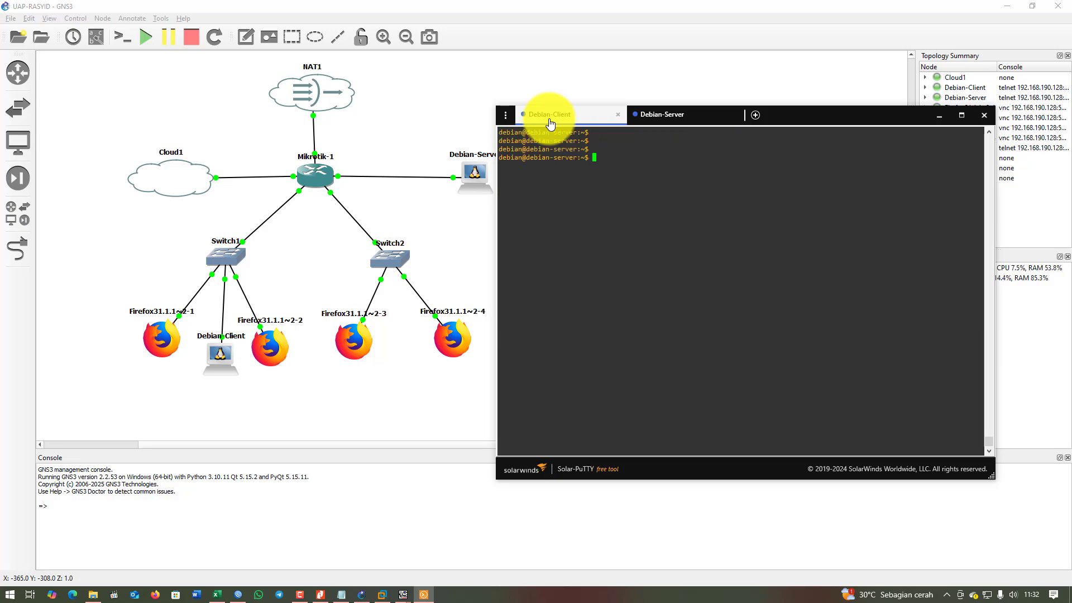
text(ip a)
key(Return)
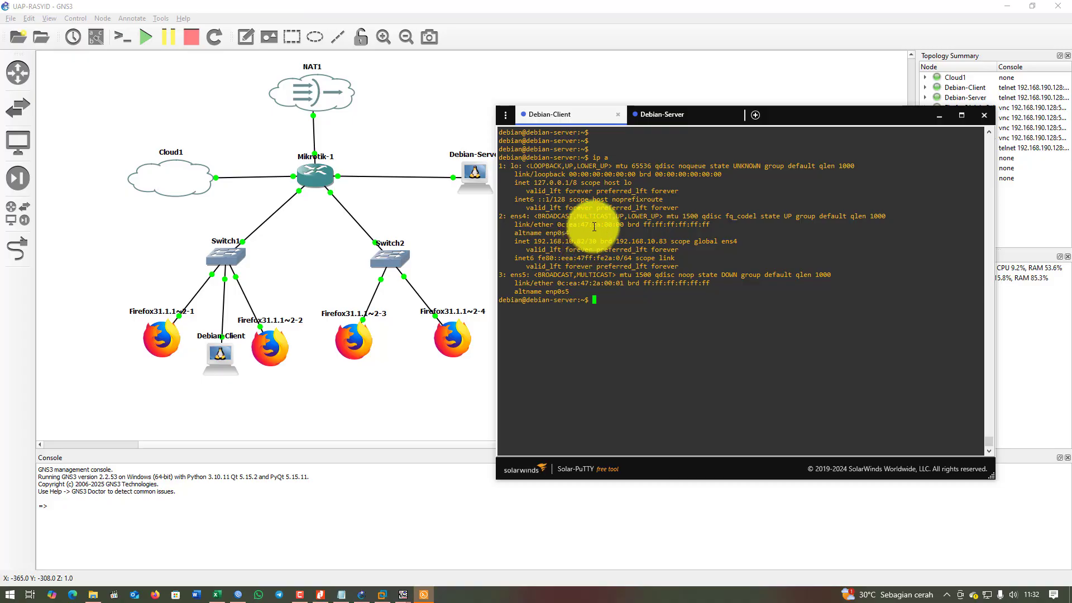
click(680, 116)
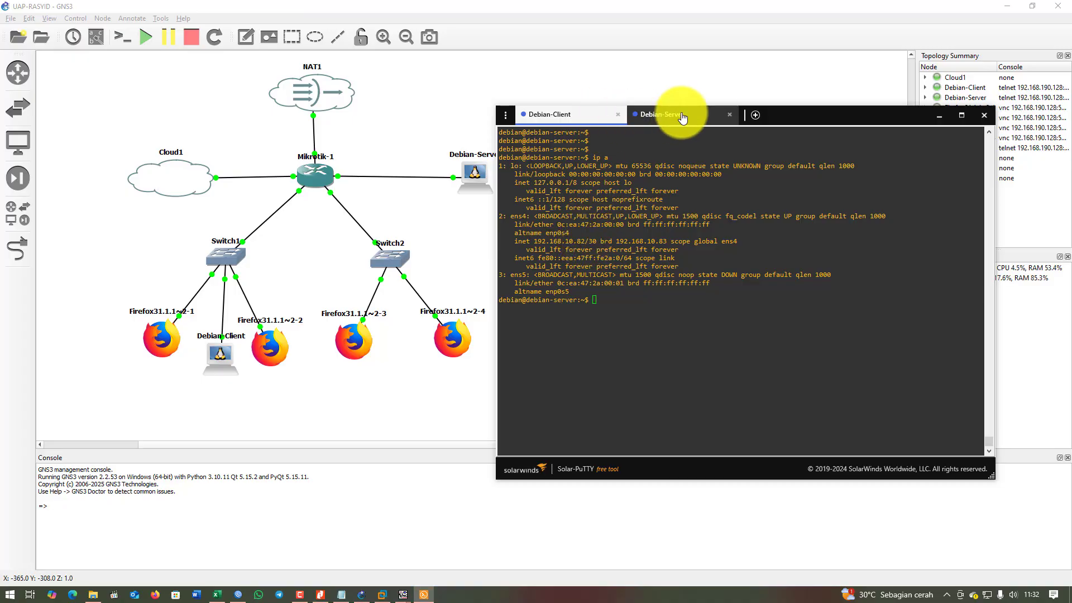
click(572, 117)
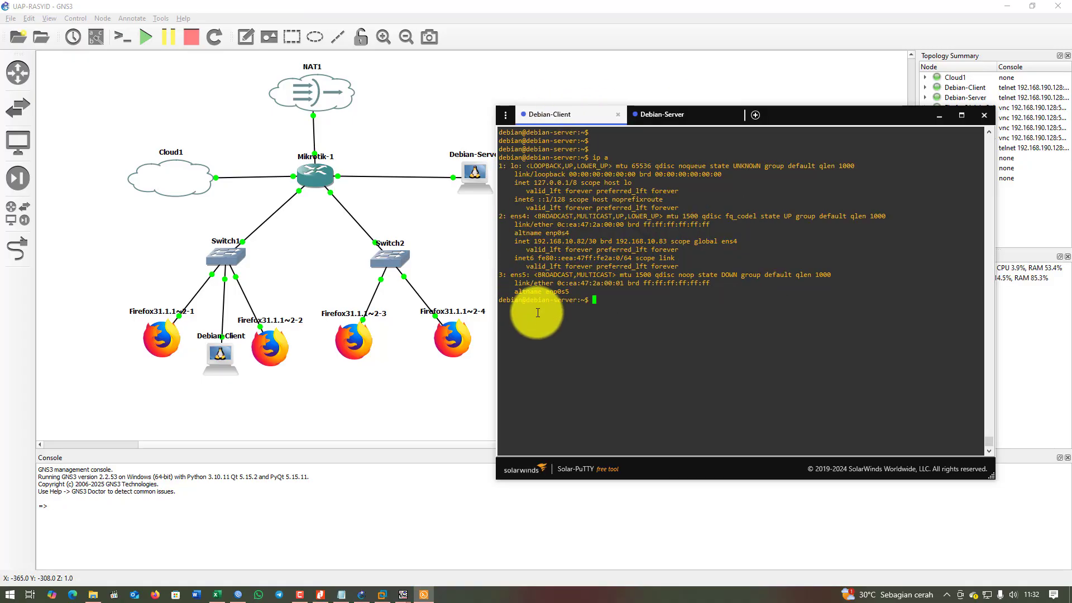
drag(534, 300, 575, 299)
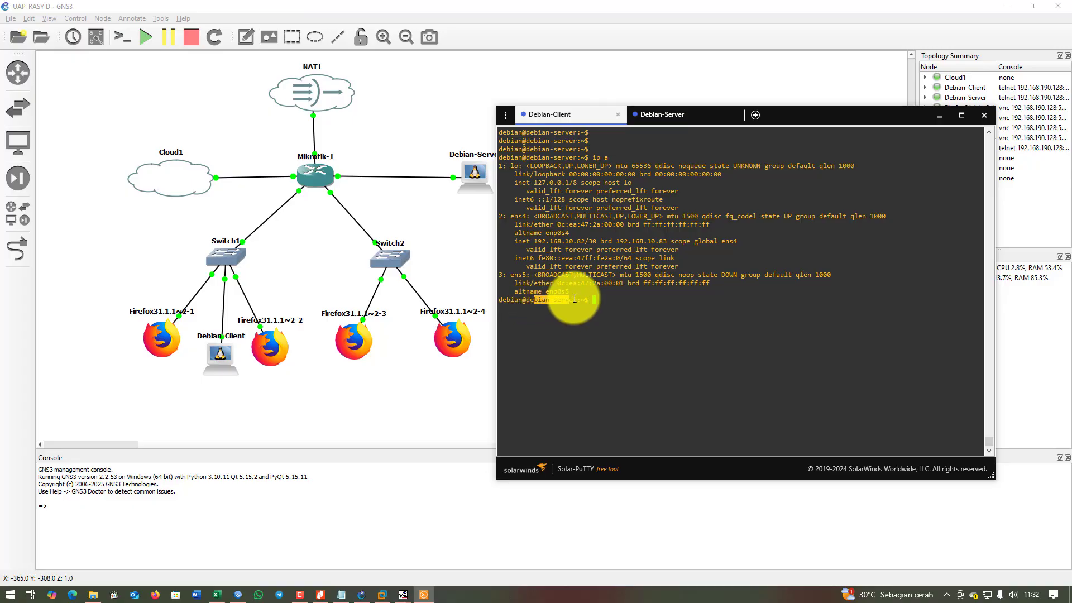
click(682, 117)
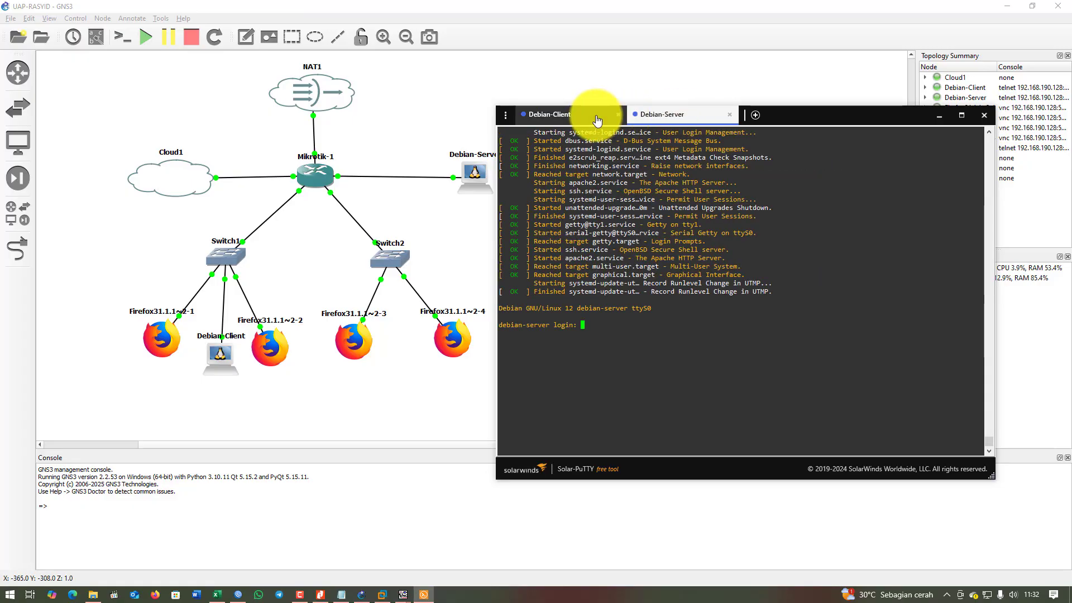
click(587, 117)
click(674, 117)
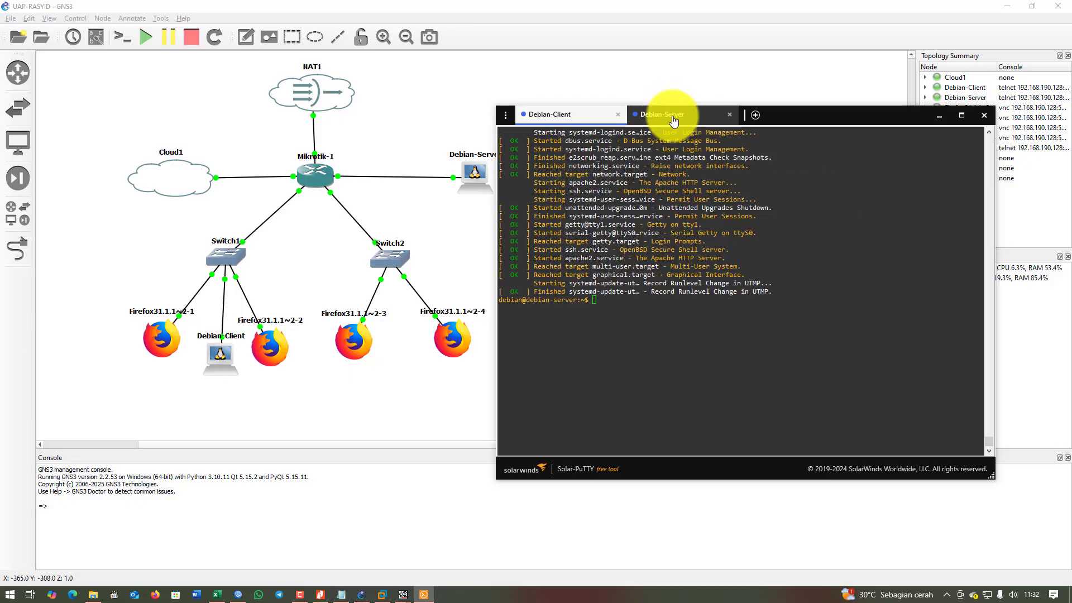
click(551, 115)
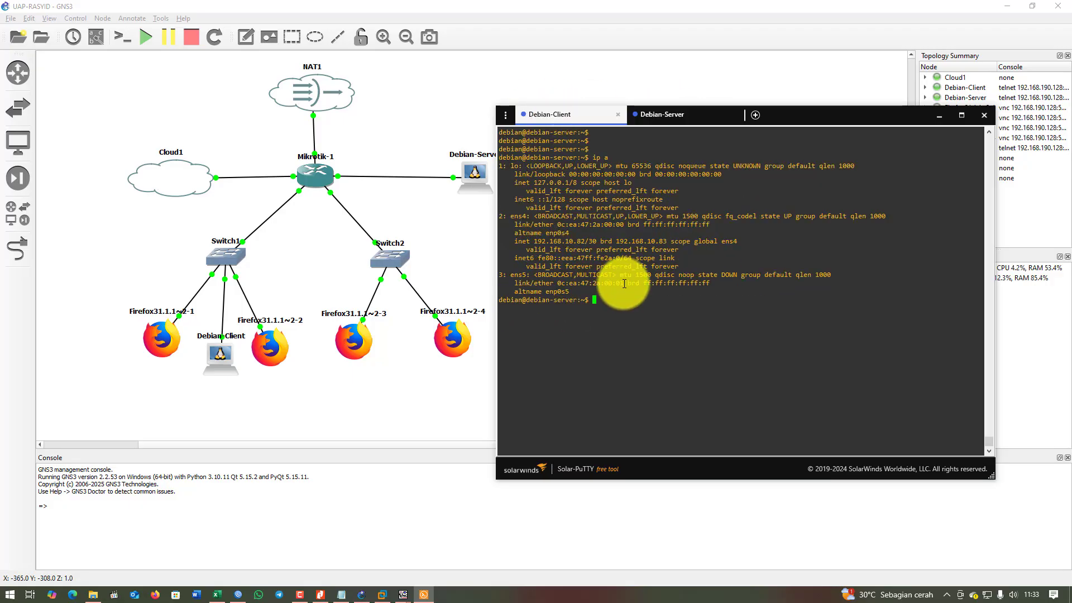
Reboot the server with sudo reboot over SSH and watch it return to the login prompt.
text(sudo reboot)
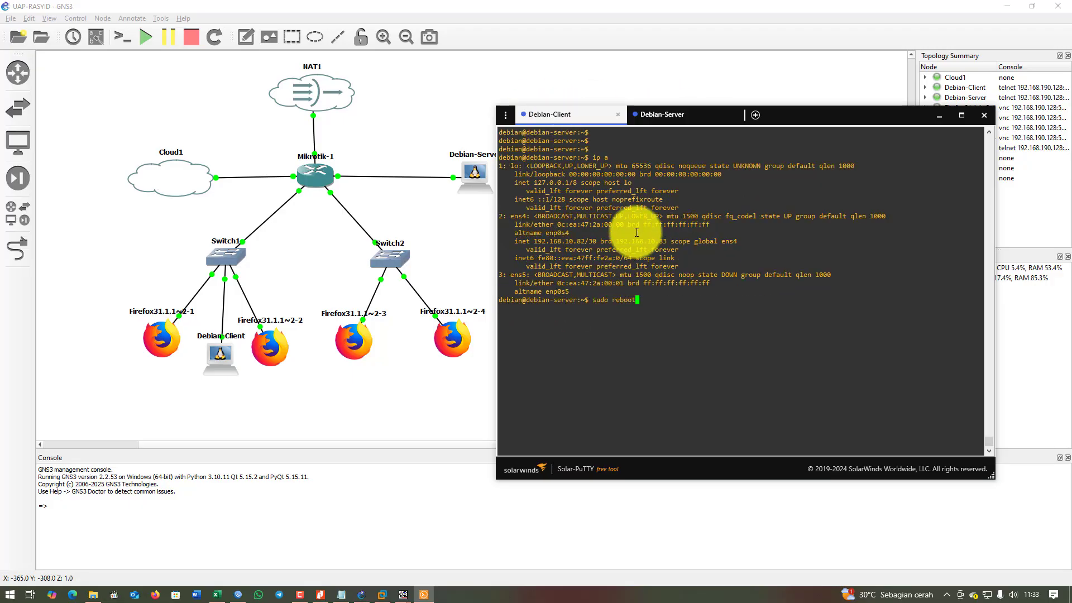
click(677, 117)
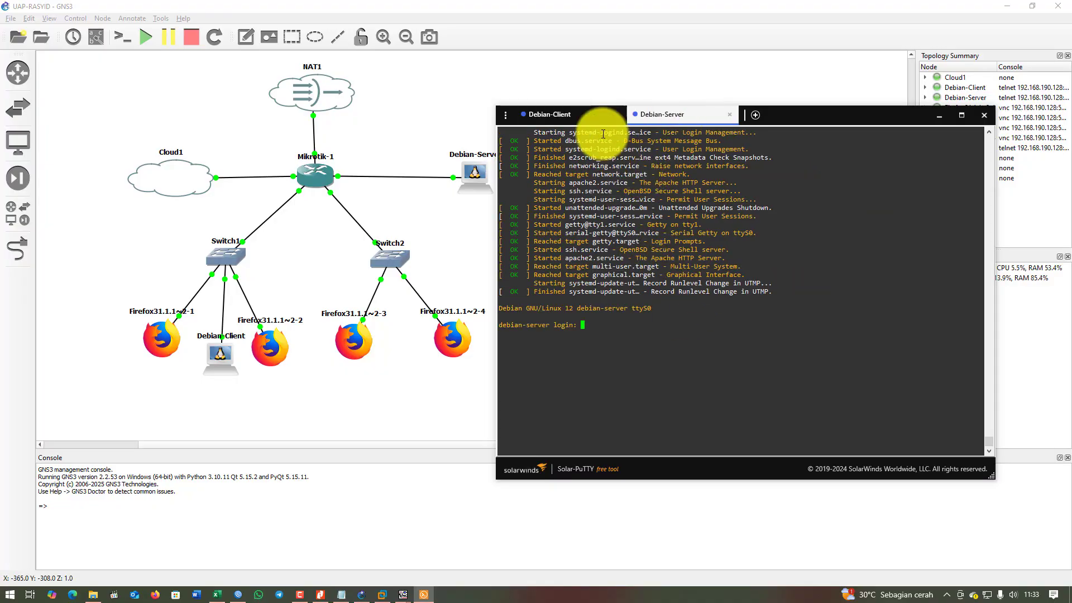
click(570, 115)
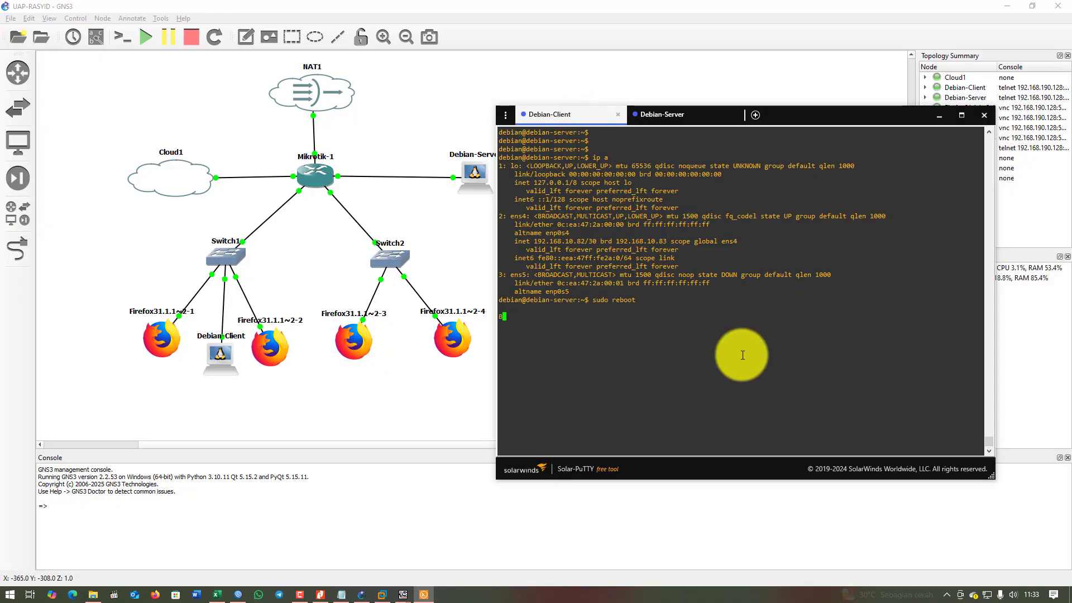
click(679, 115)
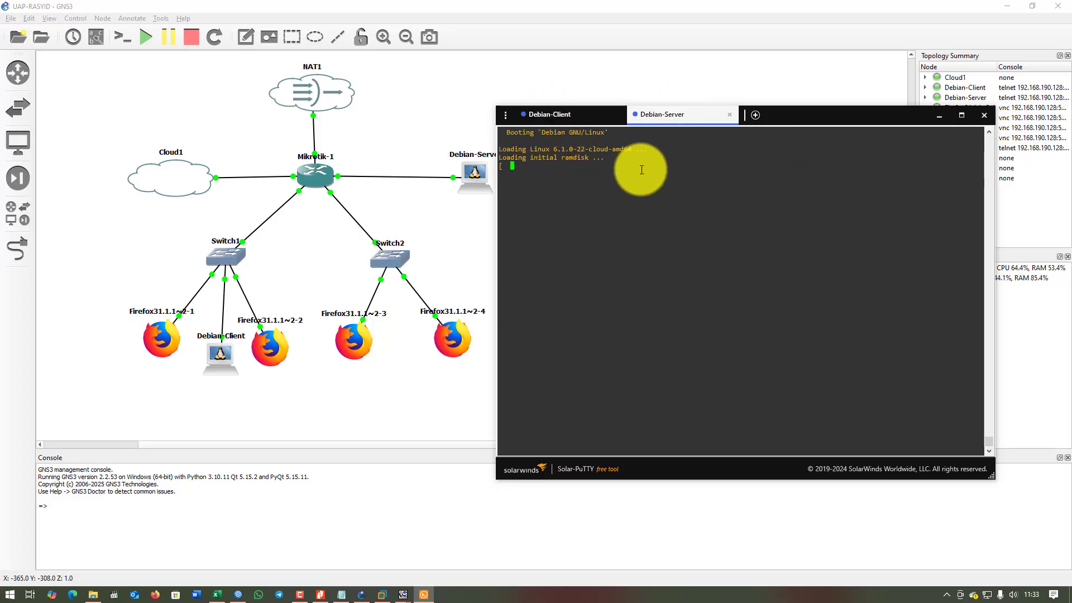
click(553, 122)
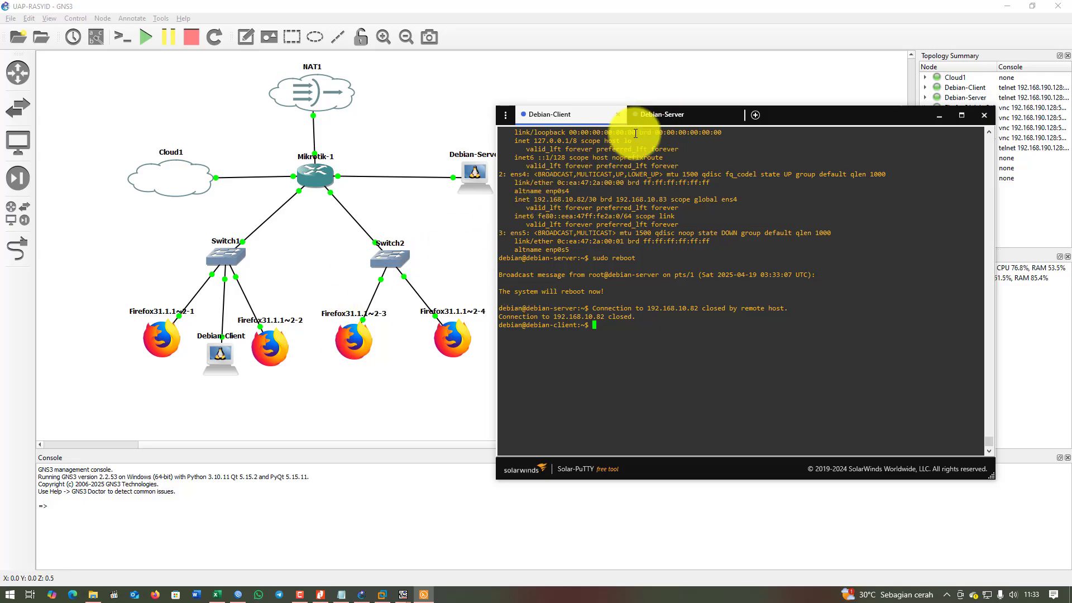
click(659, 115)
drag(795, 119, 845, 128)
click(266, 345)
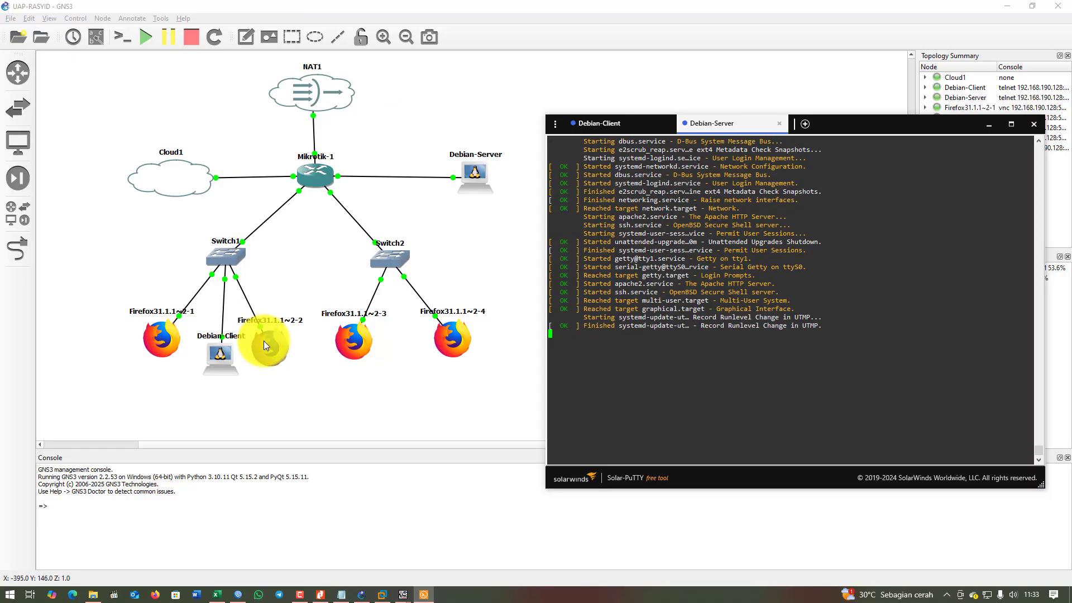
Bring the SOAL LATIHAN UAP XI TJKT 2025 PDF forward and scroll to the page-2 Wiring Diagram.
click(321, 593)
scroll(311, 336, down, 3)
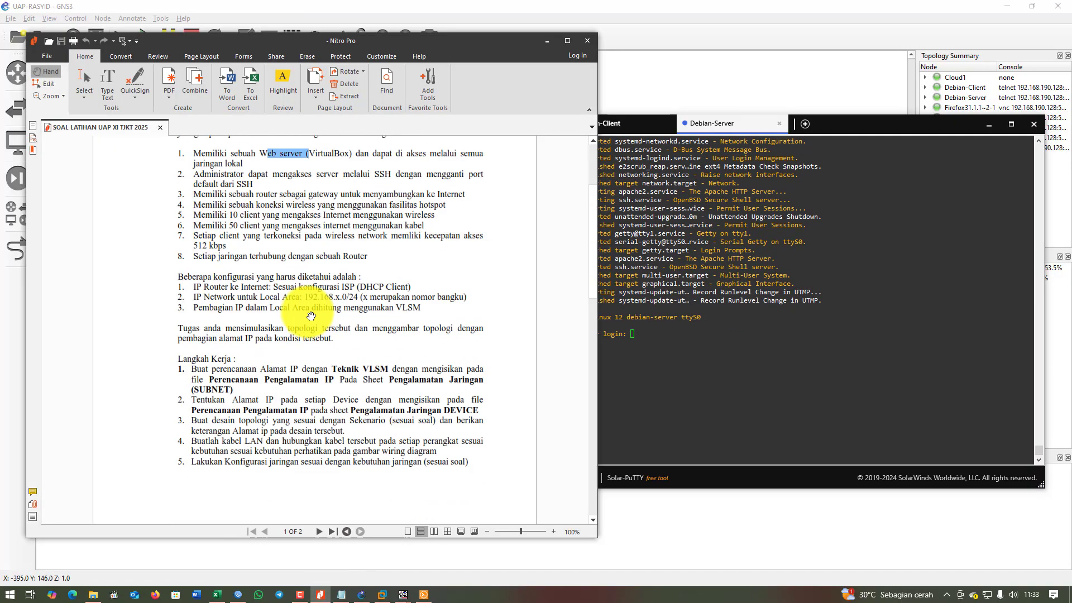
scroll(305, 317, down, 3)
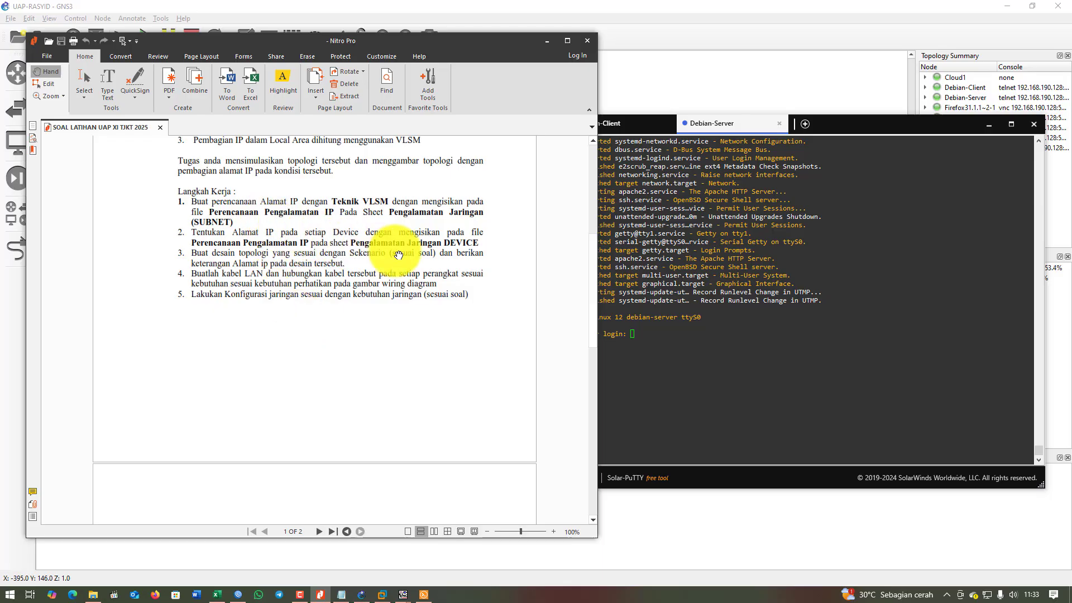
scroll(306, 335, down, 5)
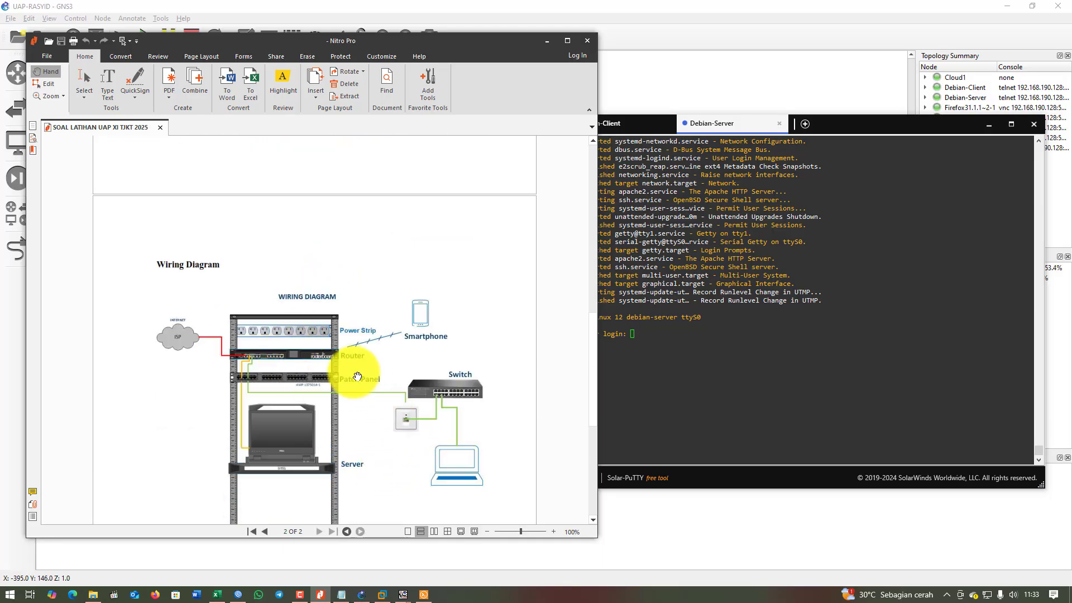